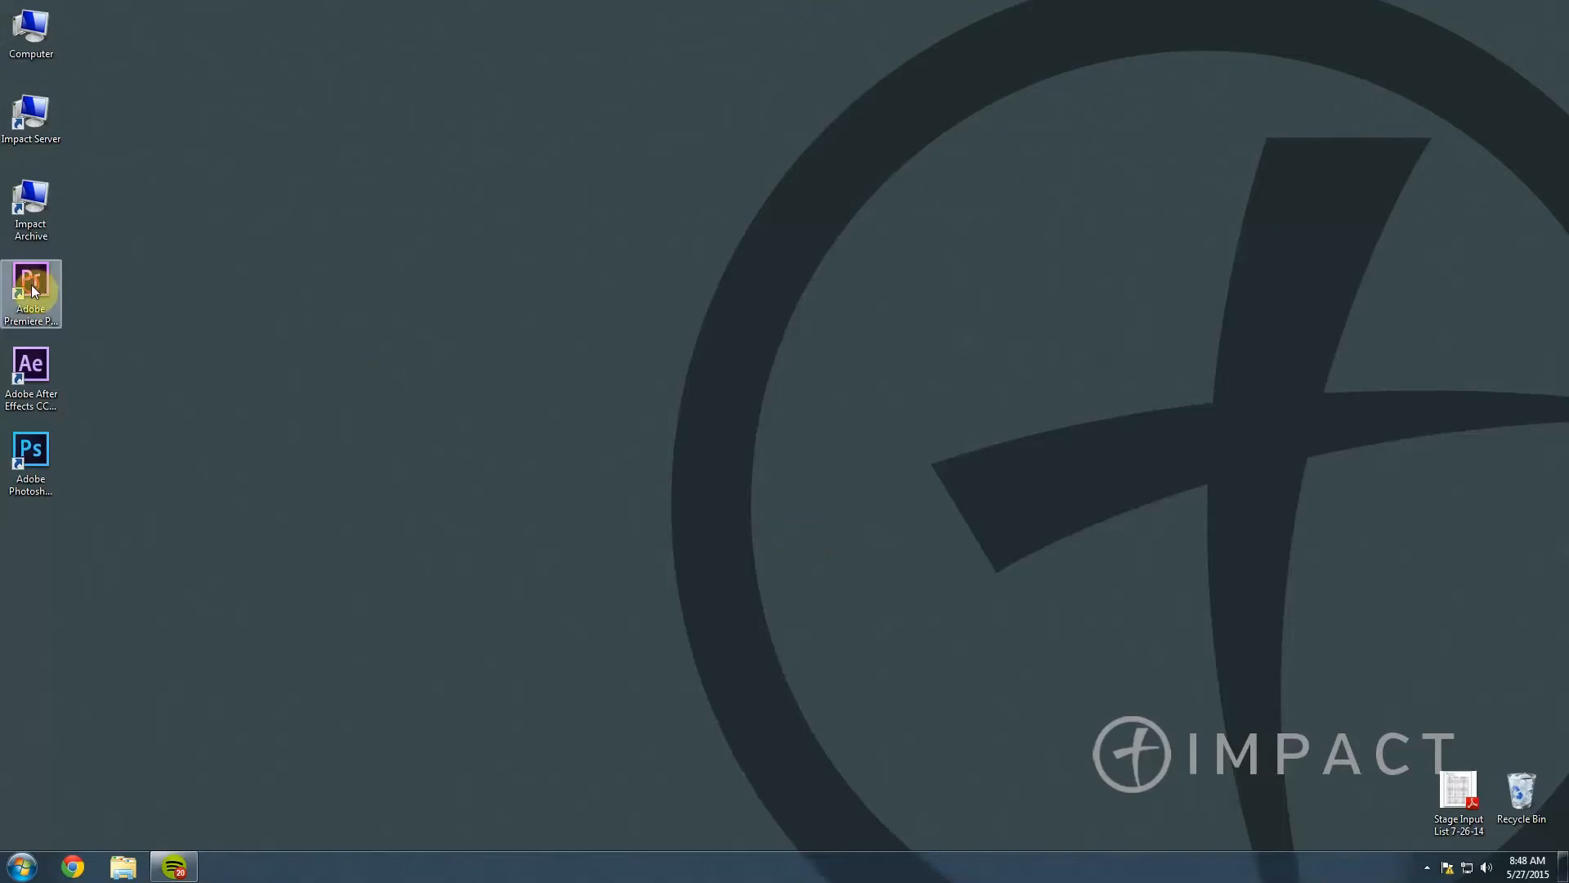
Launch Adobe Premiere Pro CC 2014 from its desktop shortcut.
left_click(37, 371)
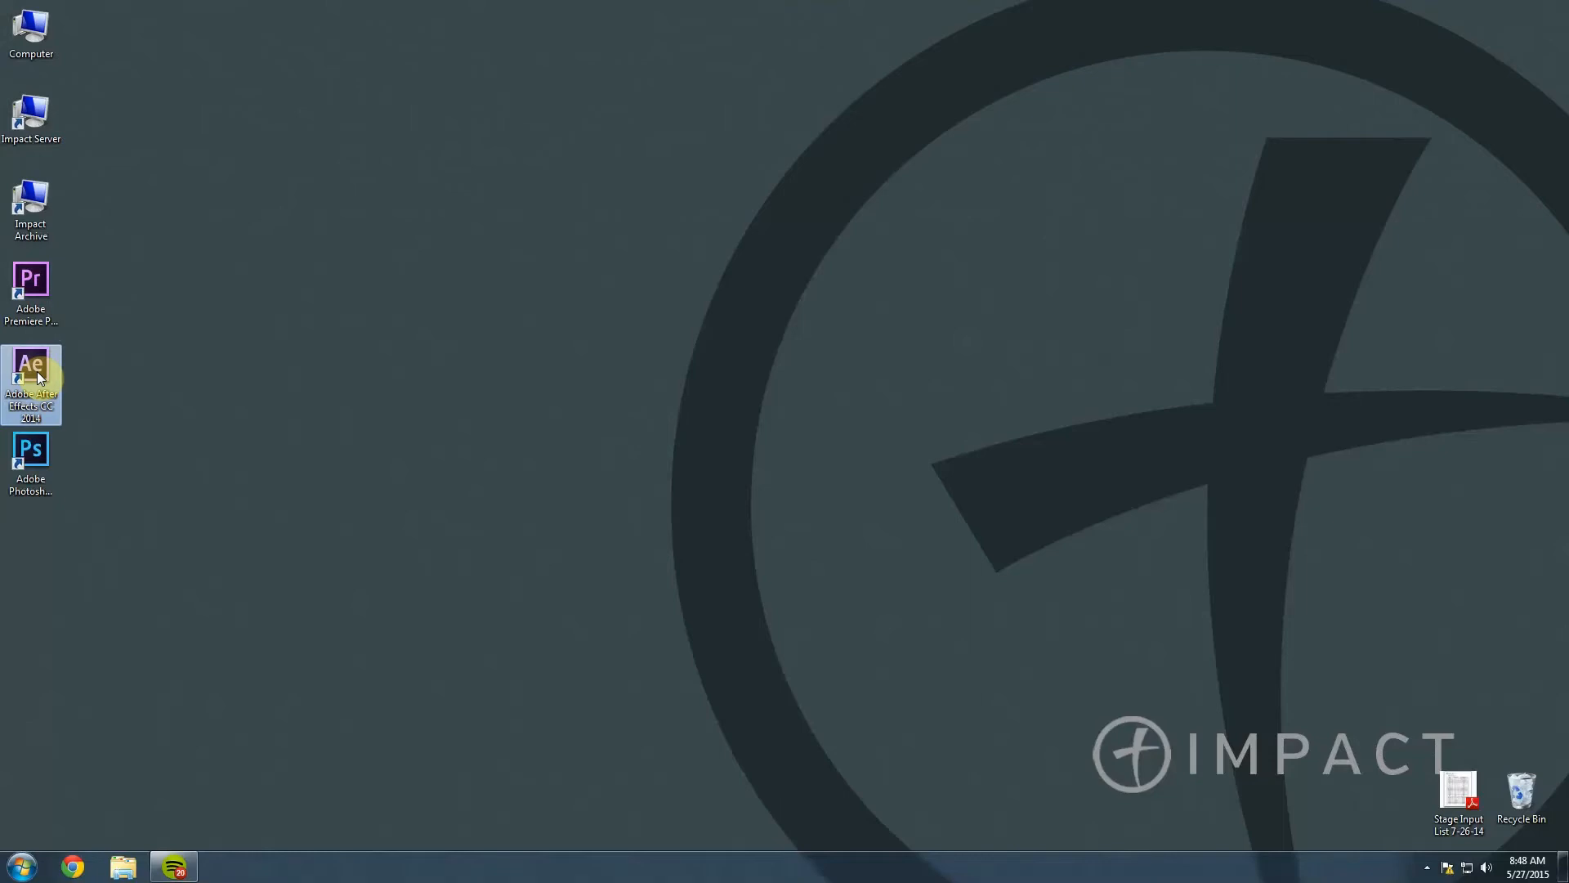
left_click(162, 314)
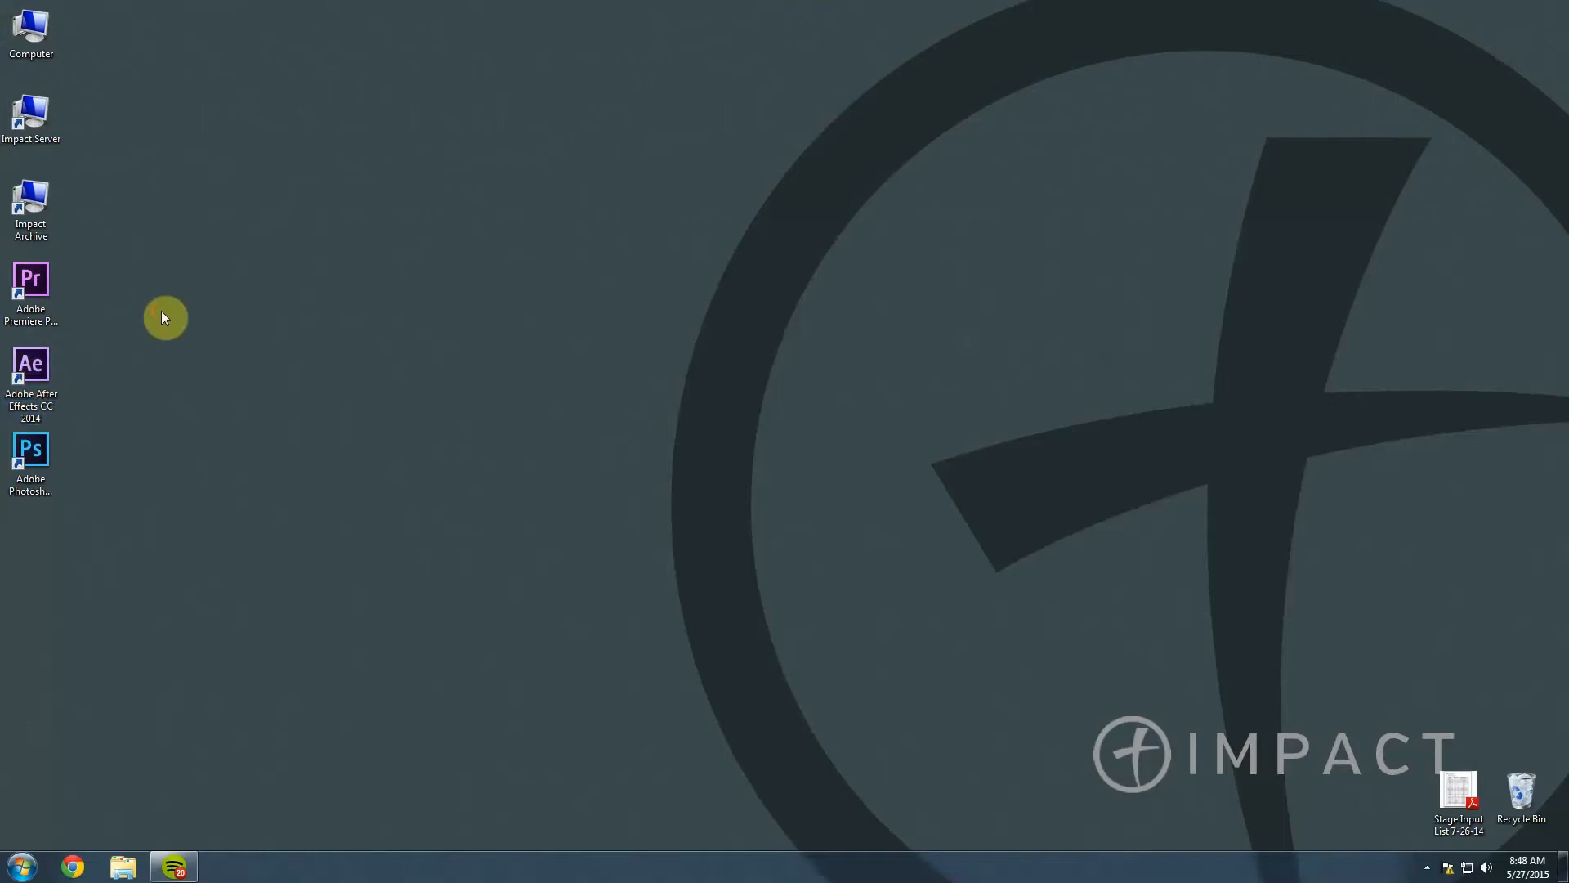
double_click(36, 283)
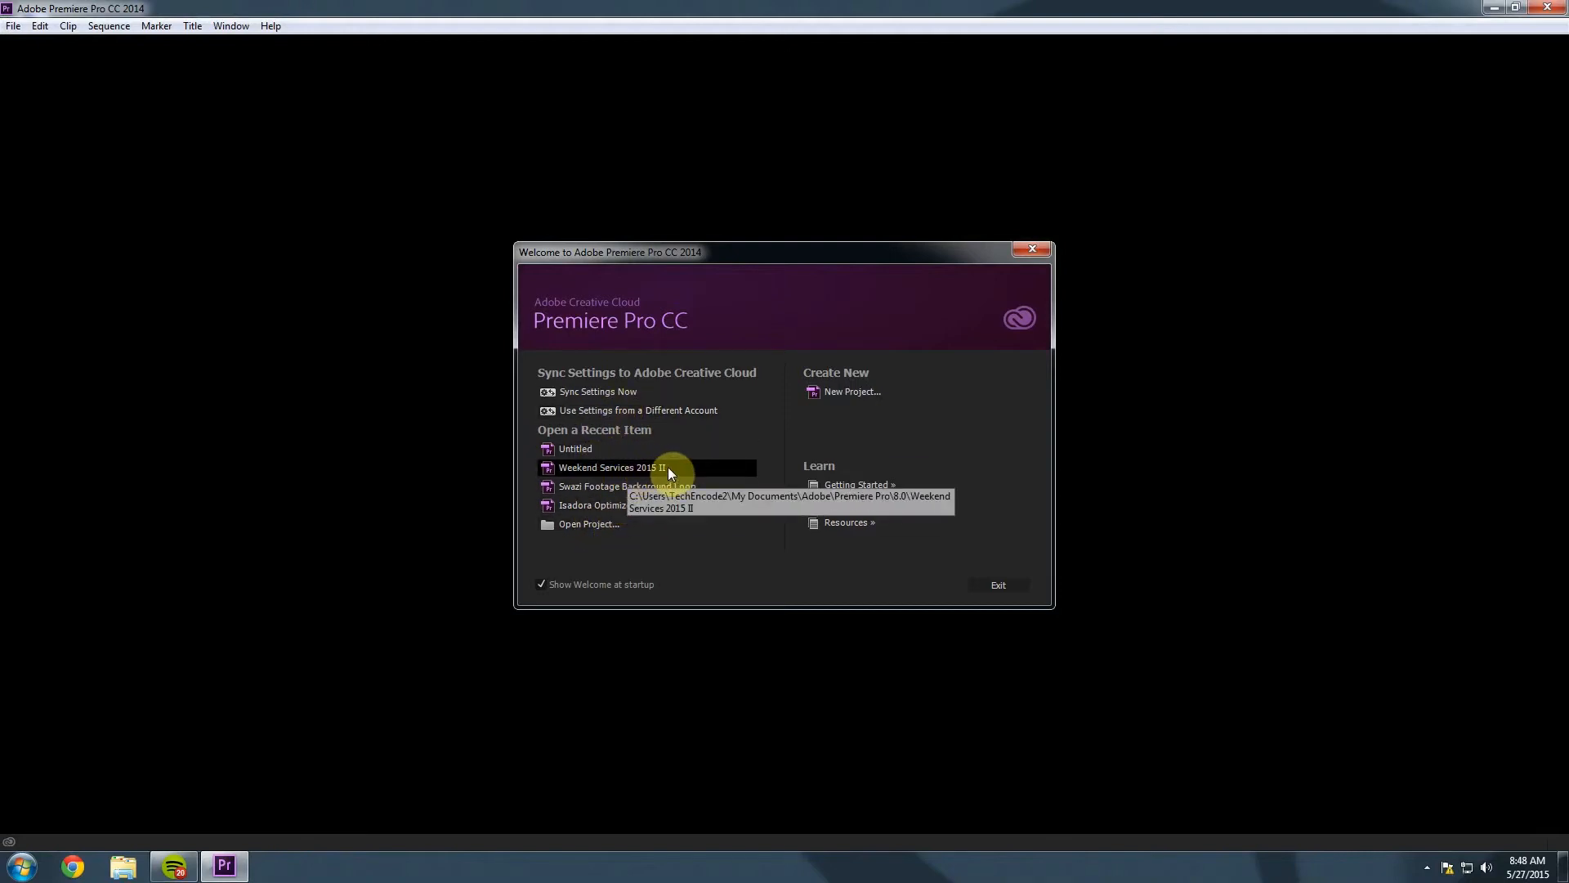
Open the Weekend Services 2015 II project from My Documents > Adobe > Premiere Pro > 8.0.
left_click(596, 527)
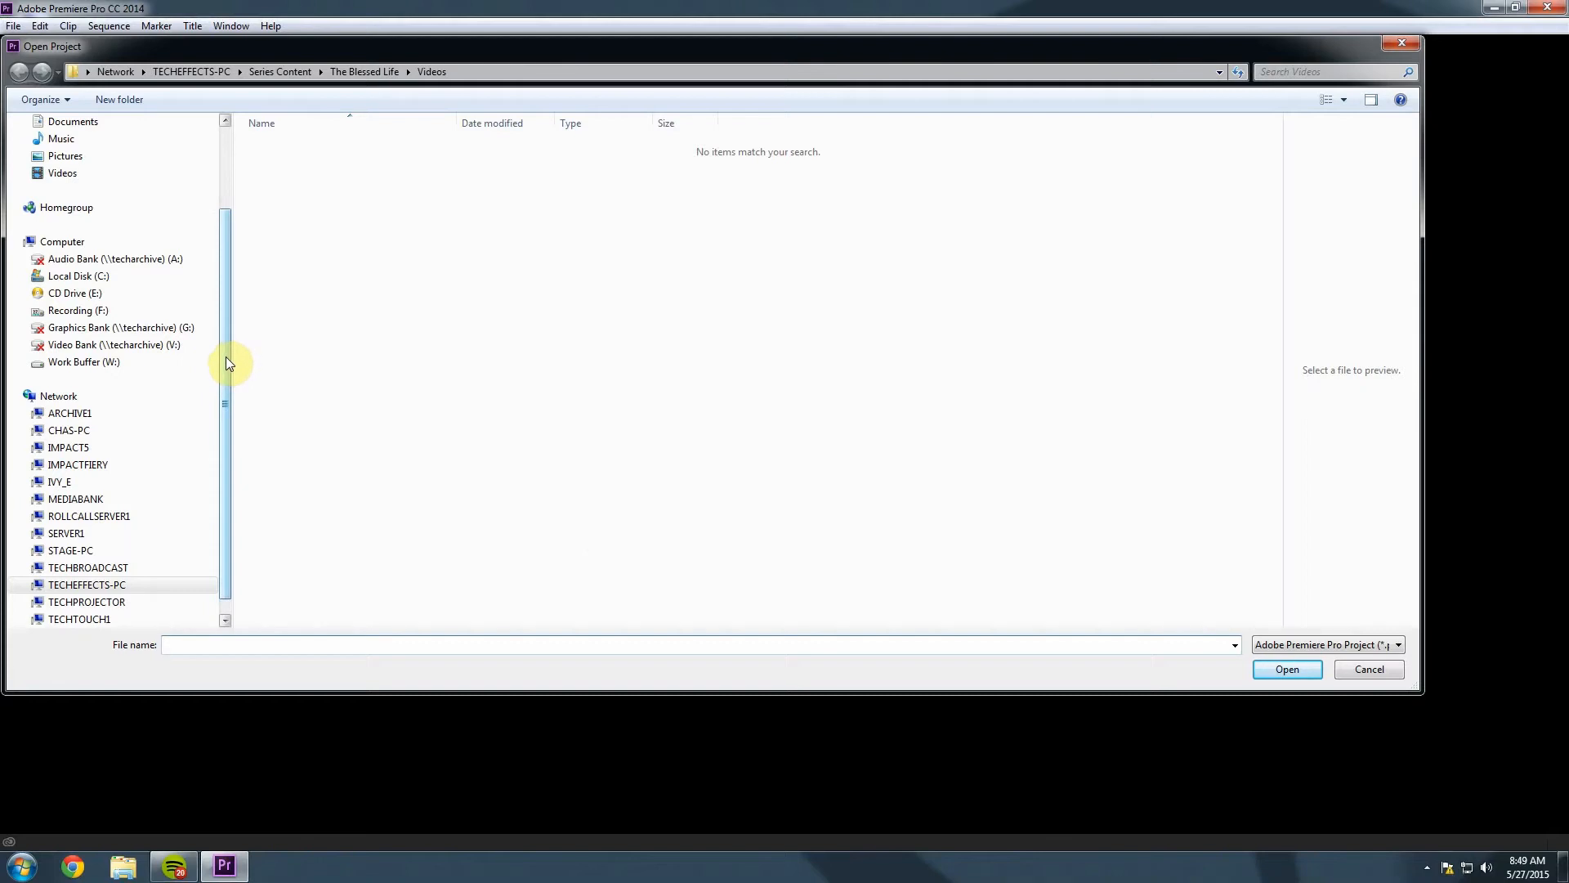
left_click(101, 280)
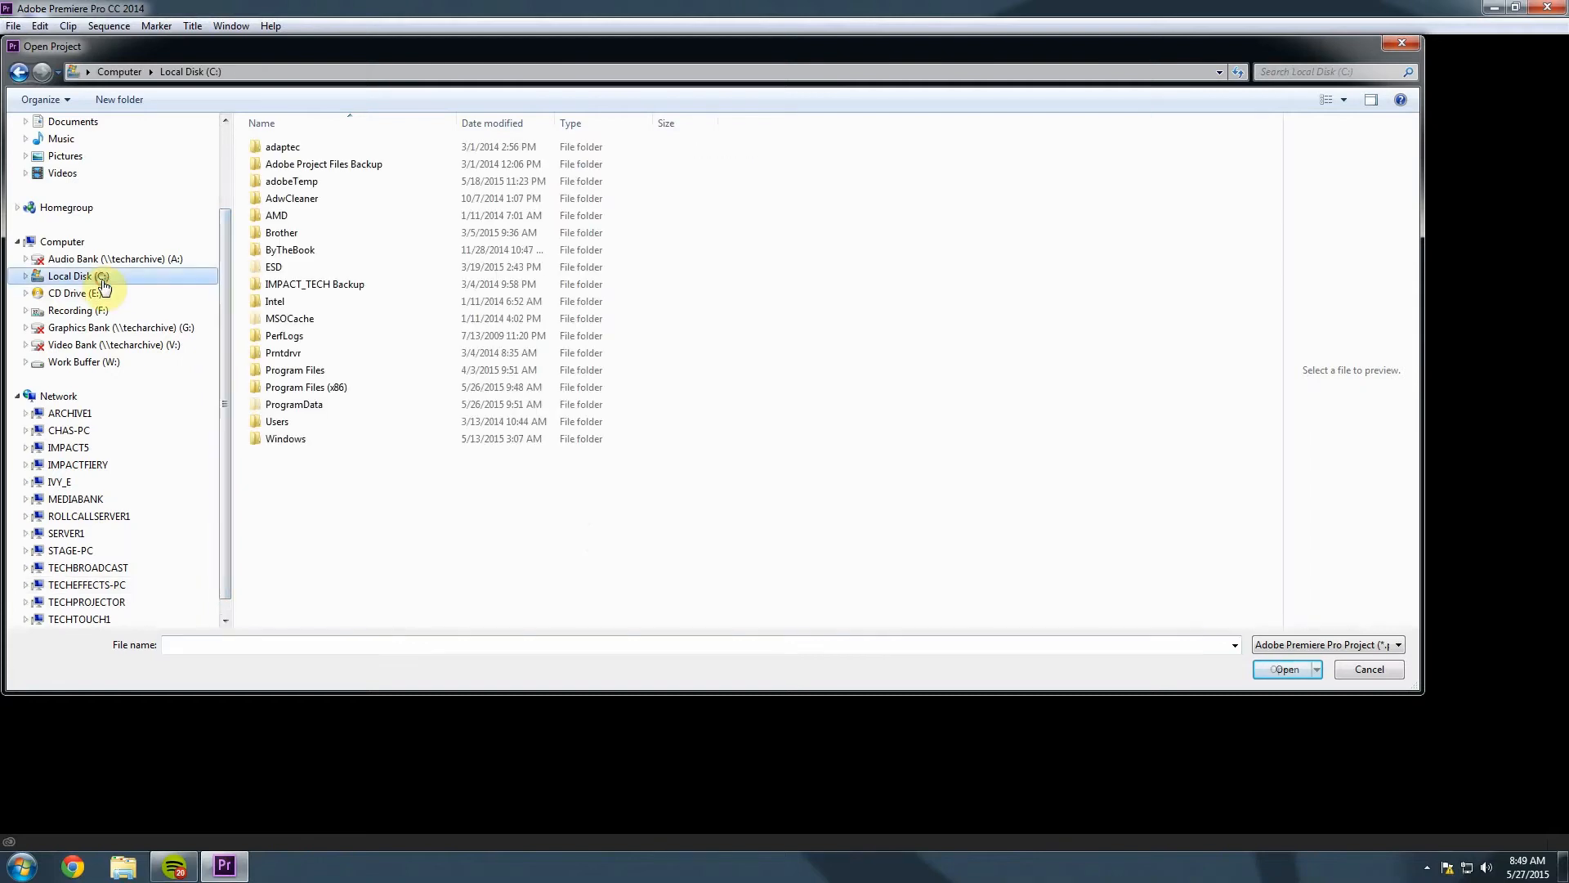
double_click(263, 423)
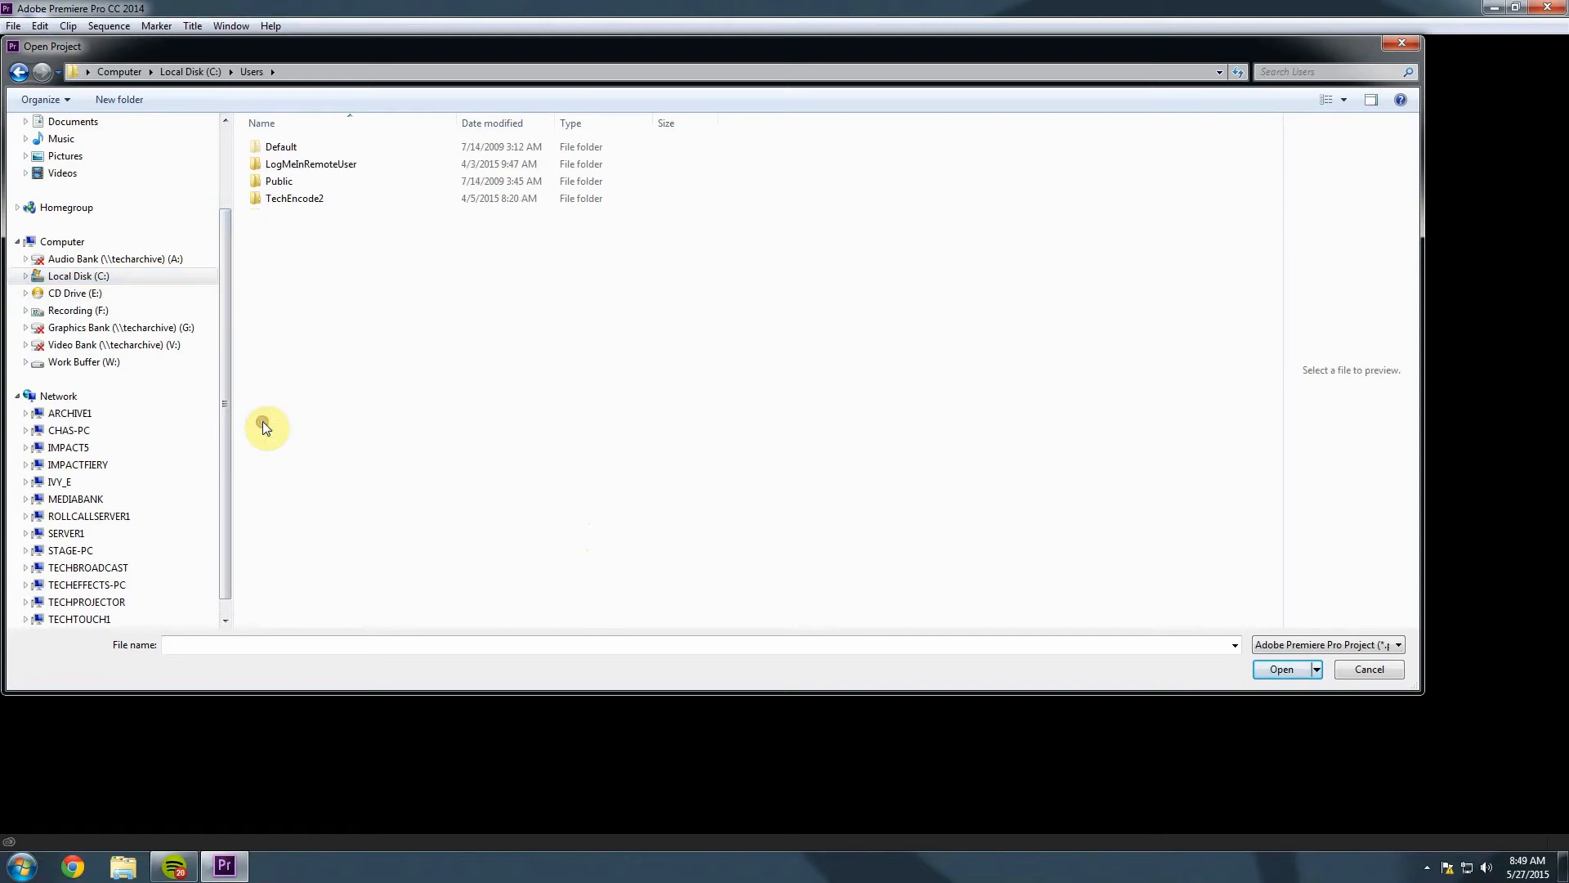
double_click(255, 198)
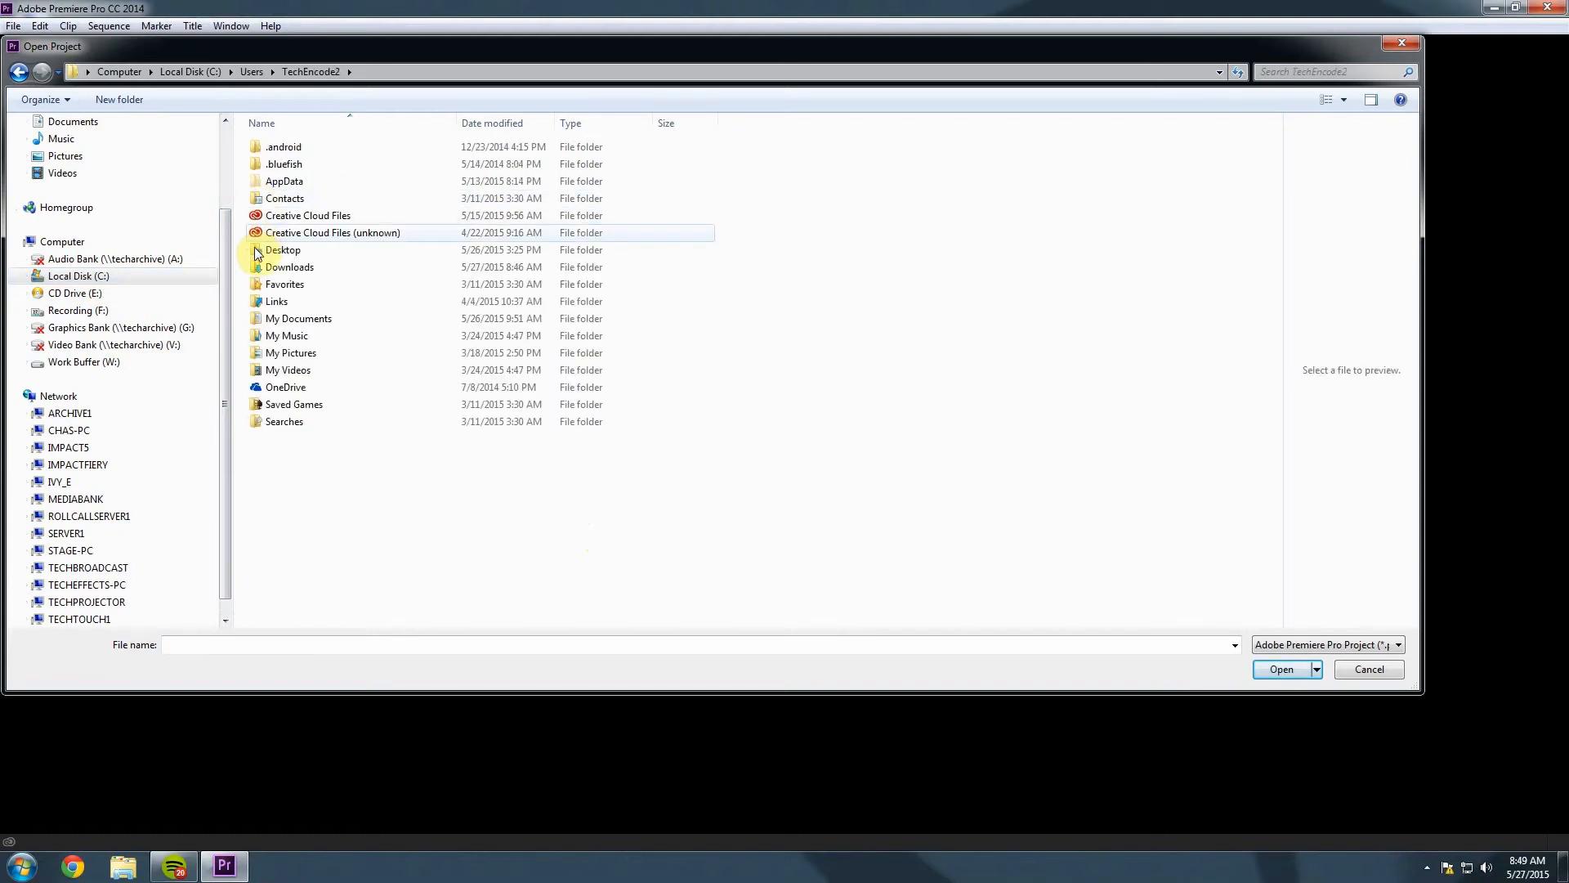
double_click(252, 320)
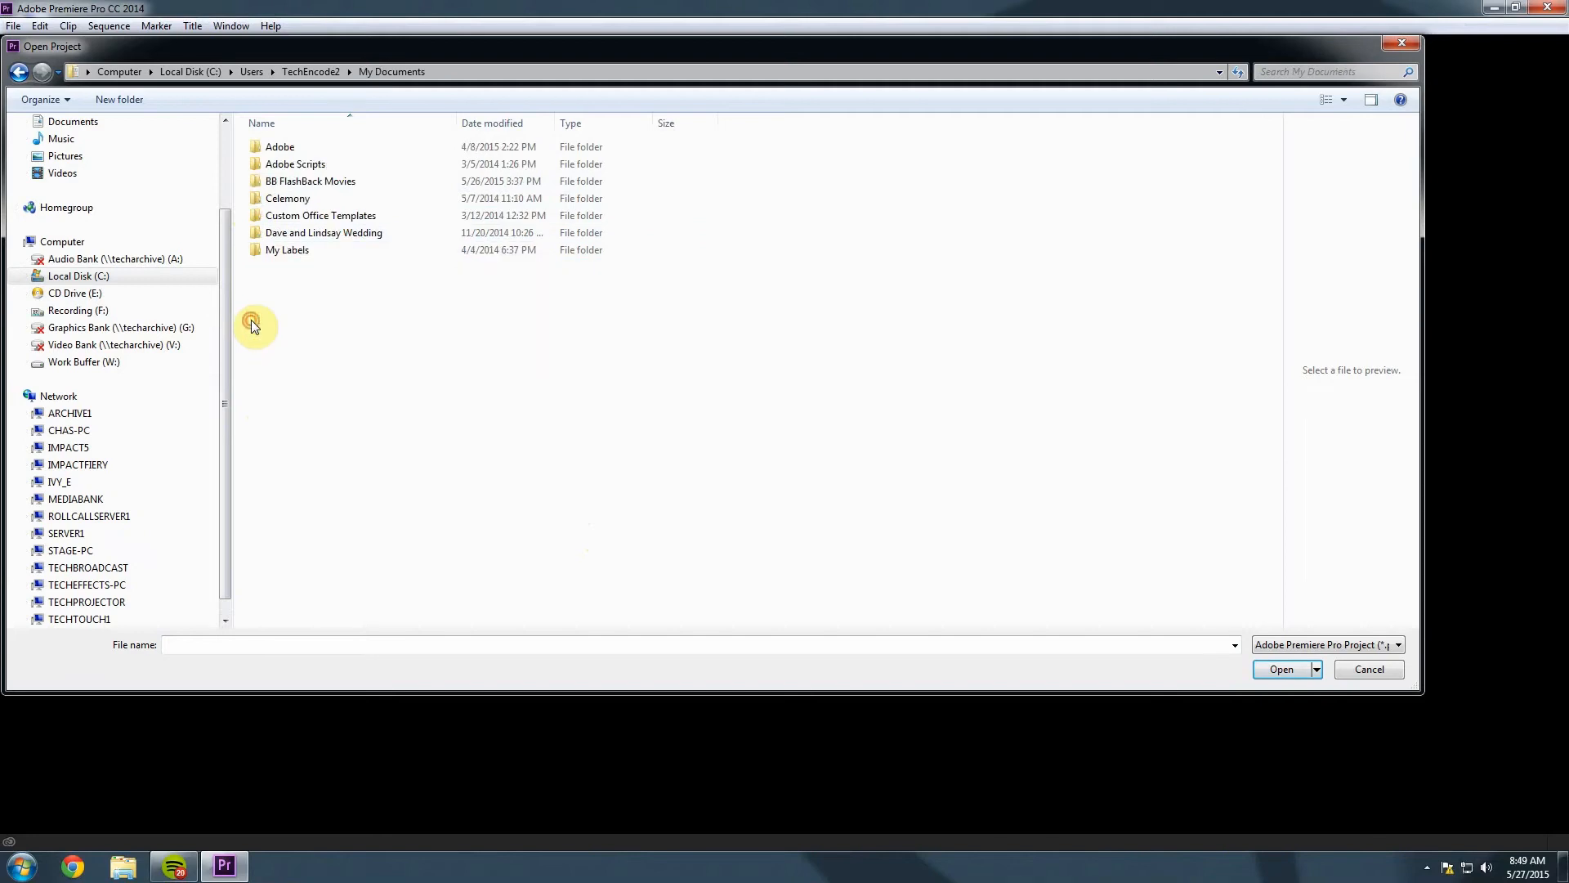
left_click(255, 146)
double_click(255, 147)
double_click(253, 198)
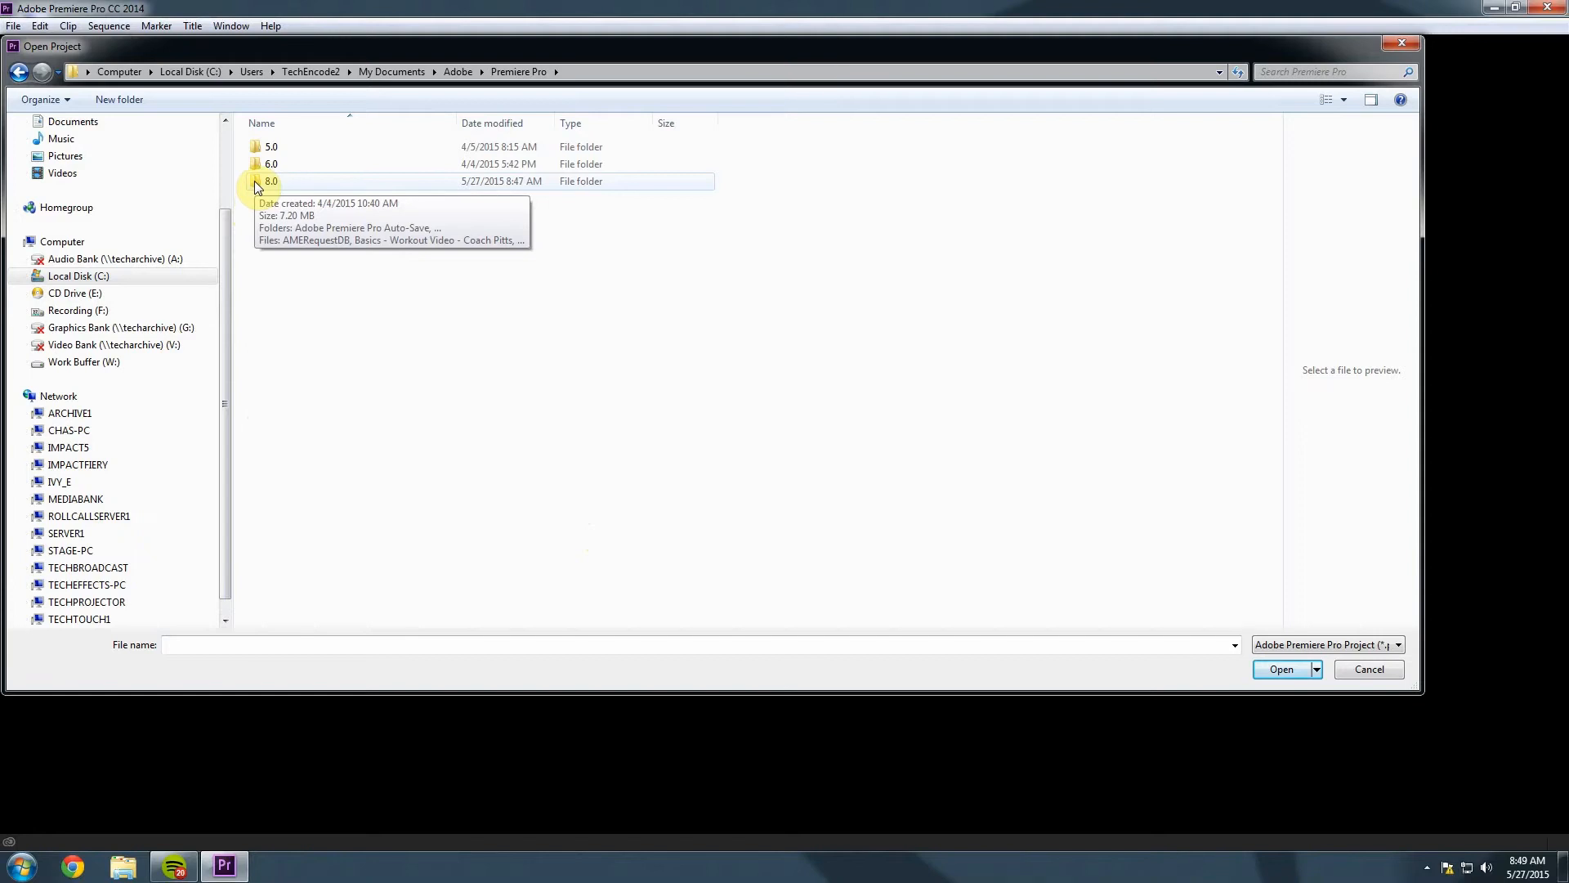
double_click(253, 180)
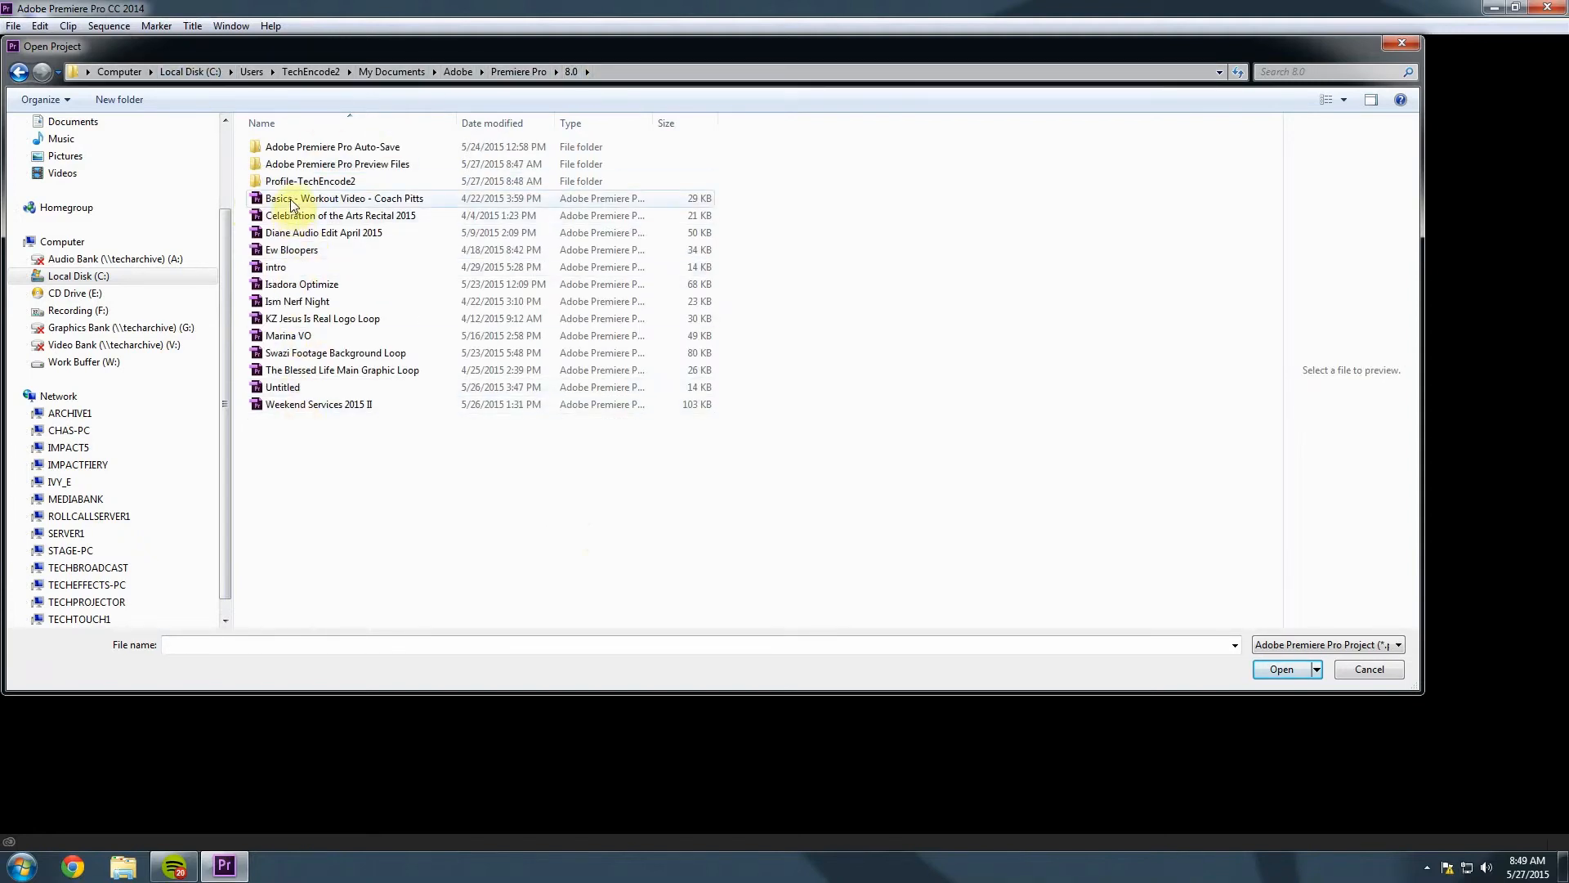
left_click(301, 406)
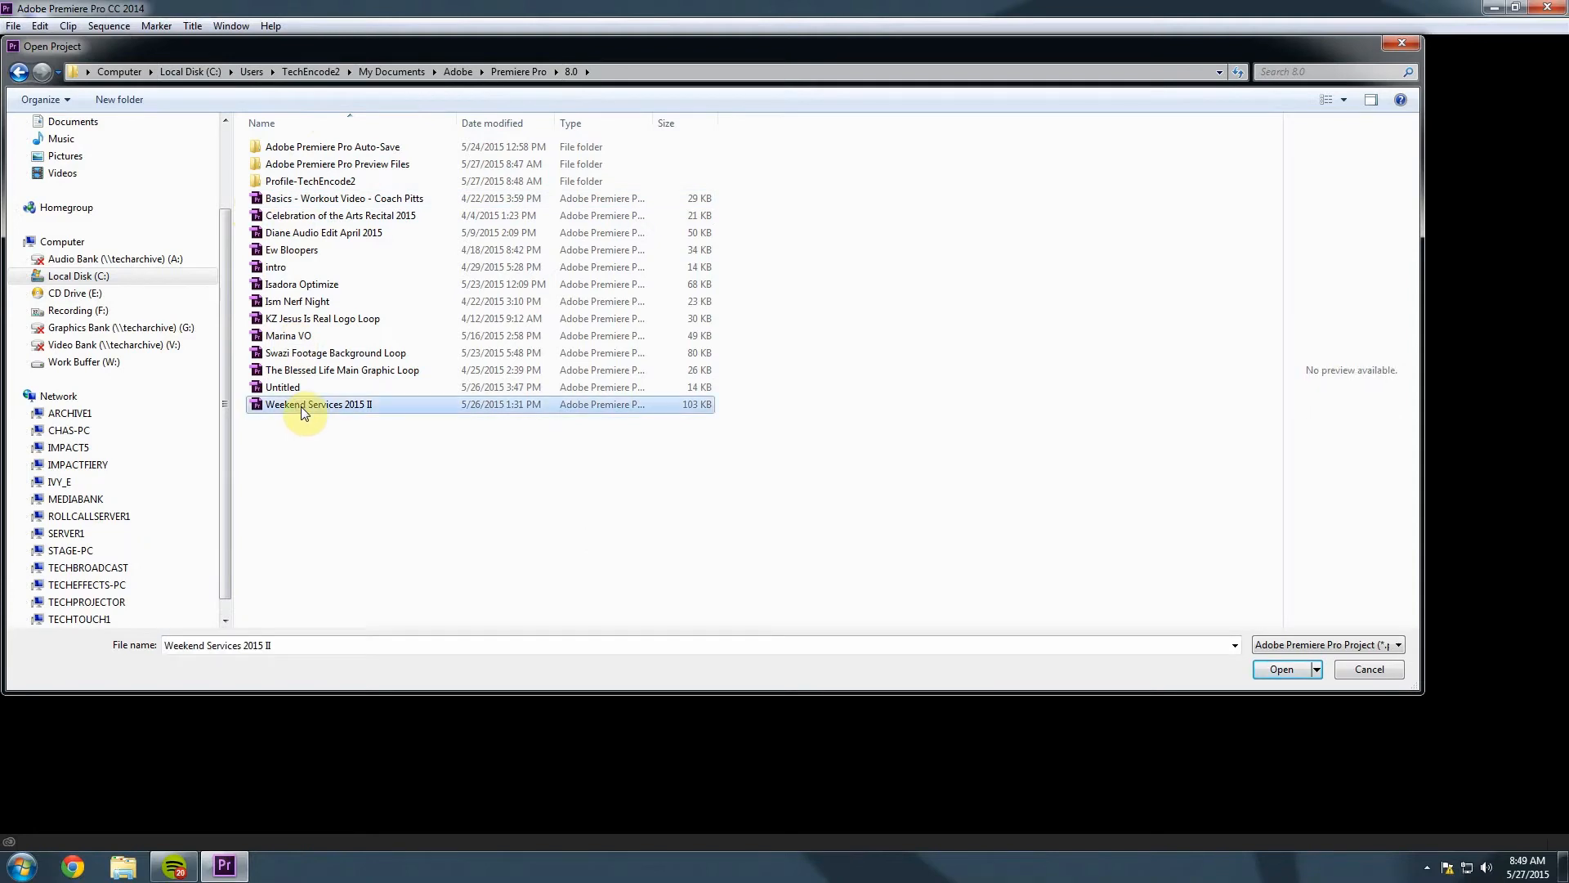
left_click(1279, 669)
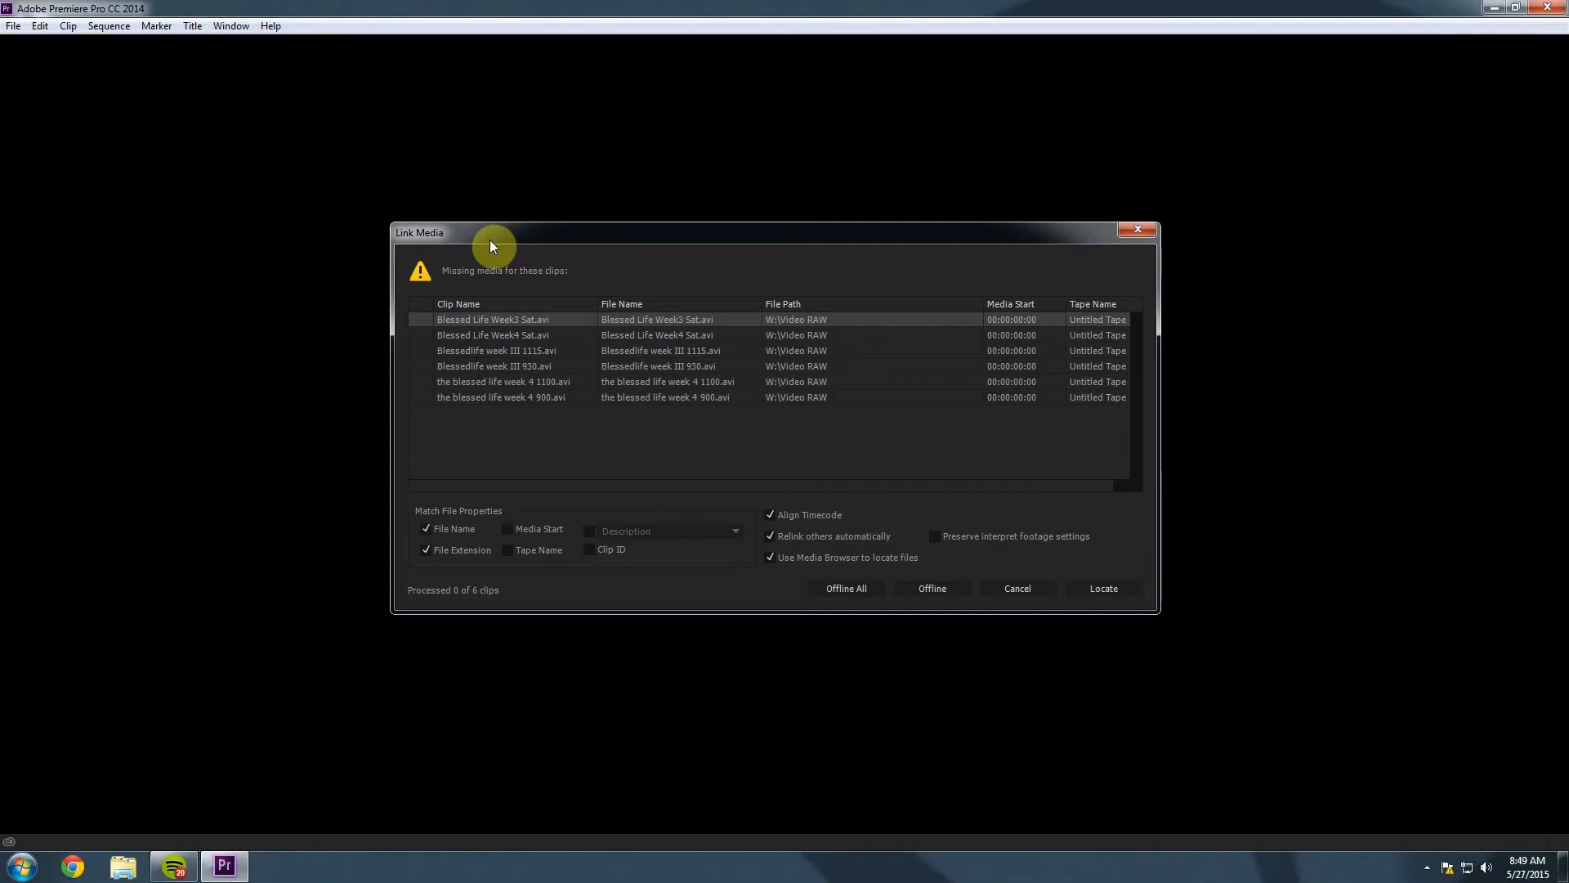
Set all six missing .avi clips offline in Link Media so the project loads.
left_click(860, 590)
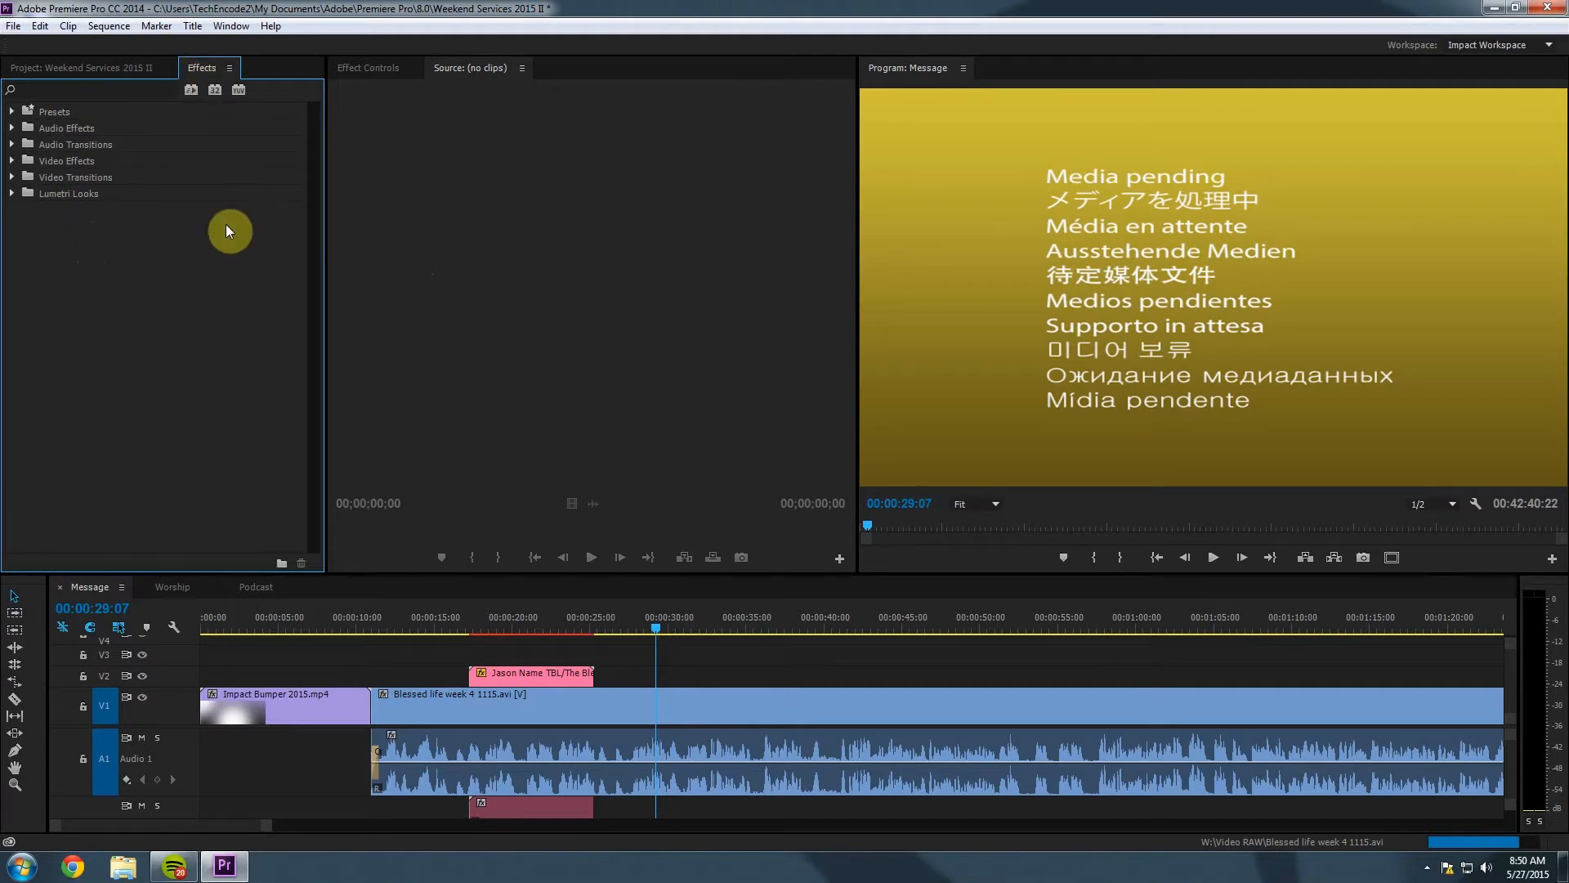
Show the Project bin with the Lower Third Titles folder collapsed.
left_click(106, 67)
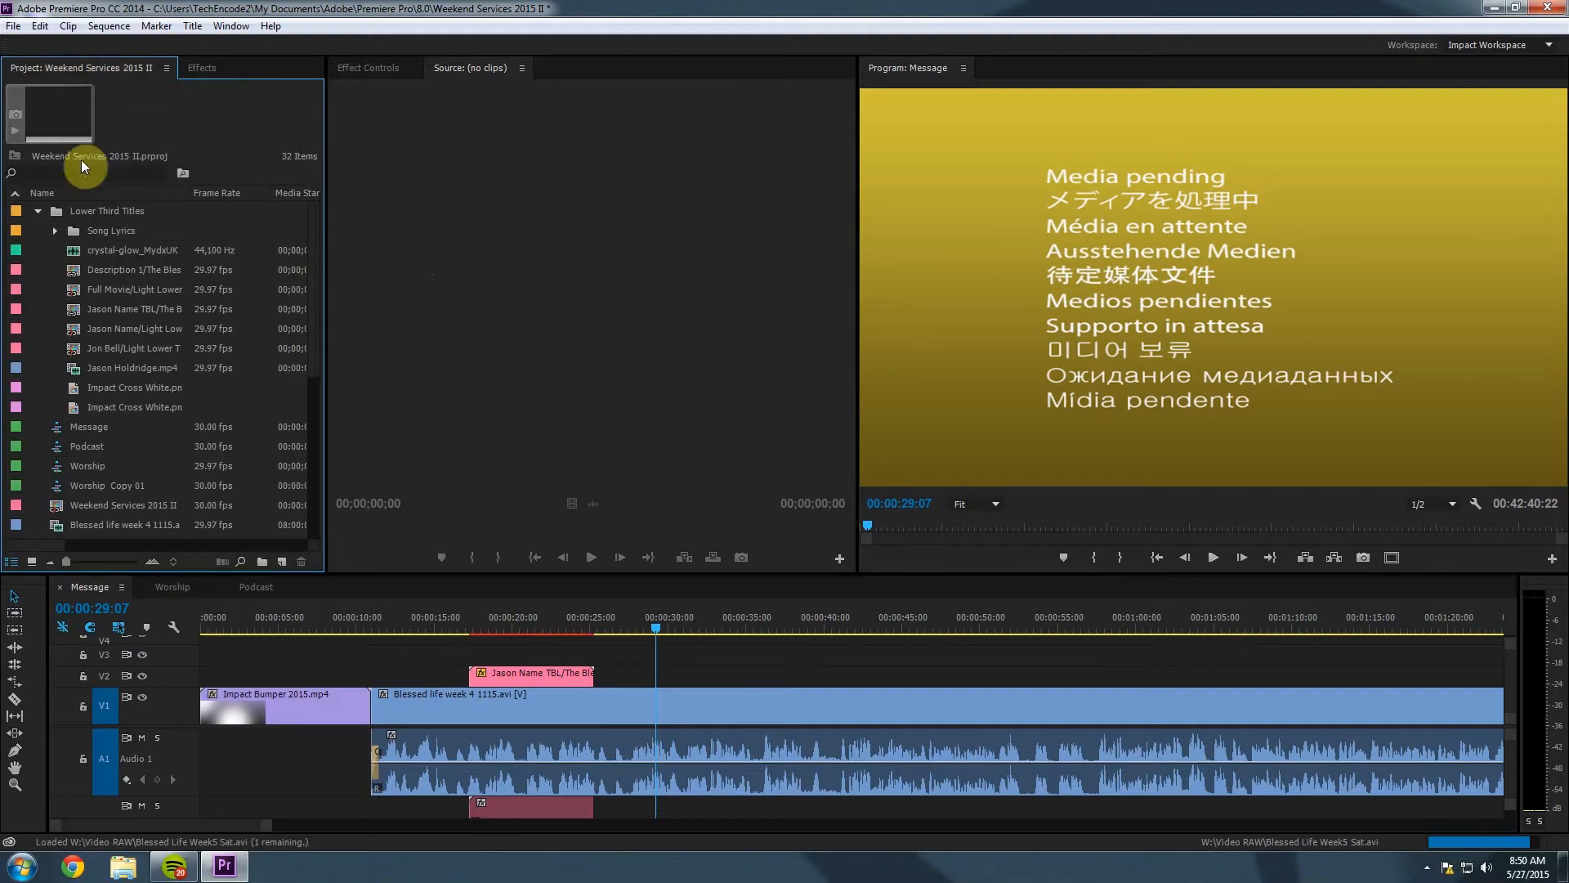
left_click(35, 209)
scroll(111, 281, "down", 5)
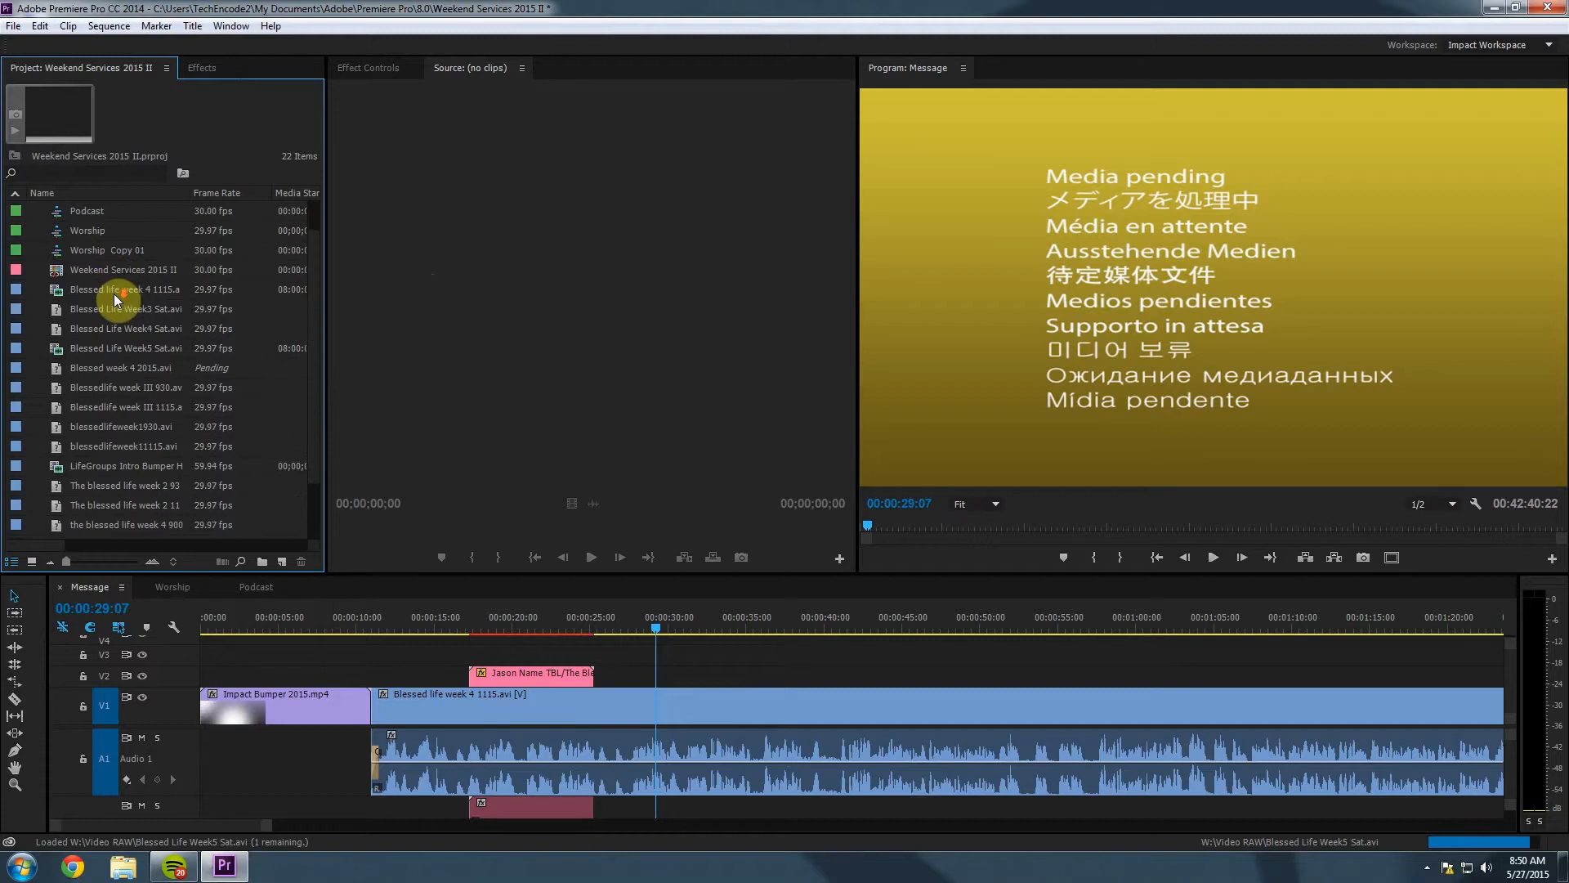
left_click_drag(321, 376, 322, 302)
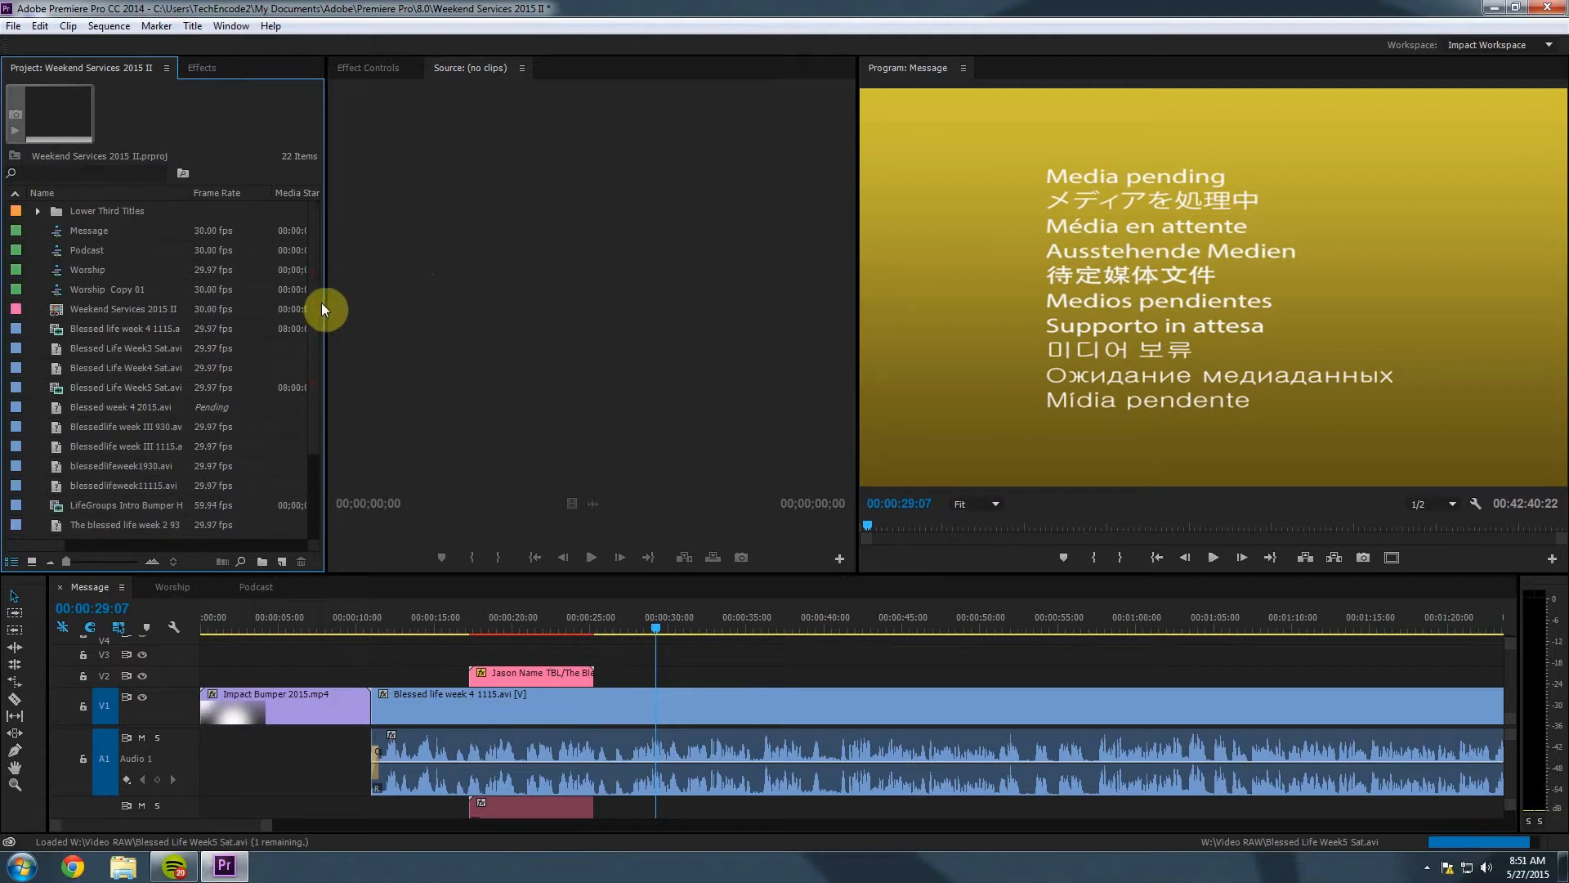
left_click_drag(315, 391, 317, 451)
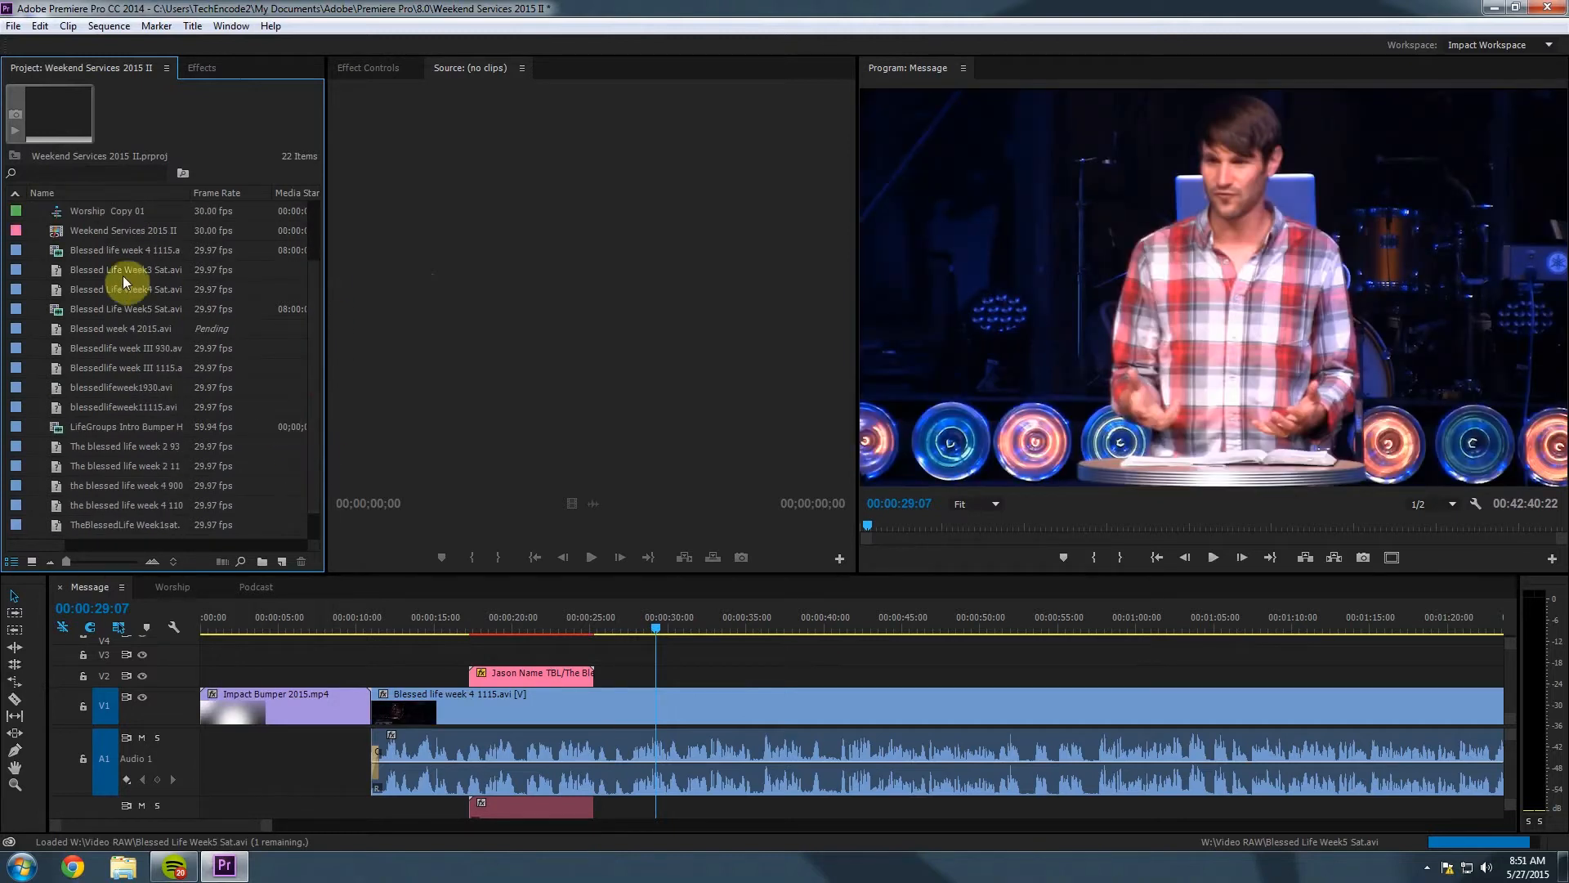
Inspect the Blessed Life clips: Week3 Sat, week III 1115, week III 930 and week 4 2015.
left_click(82, 276)
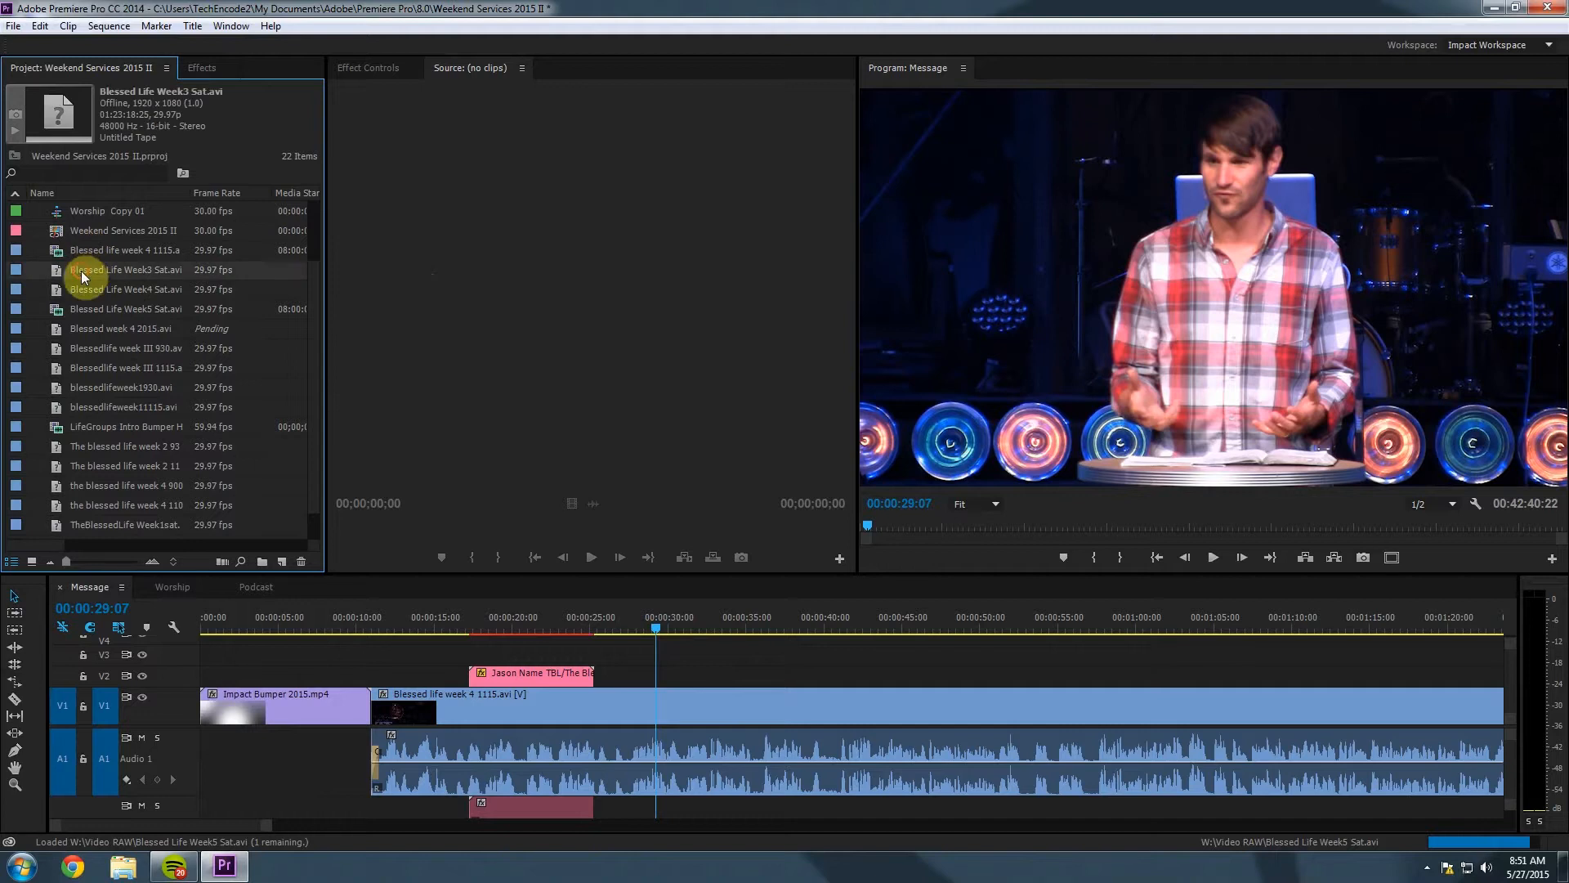
left_click(154, 287)
left_click(168, 366)
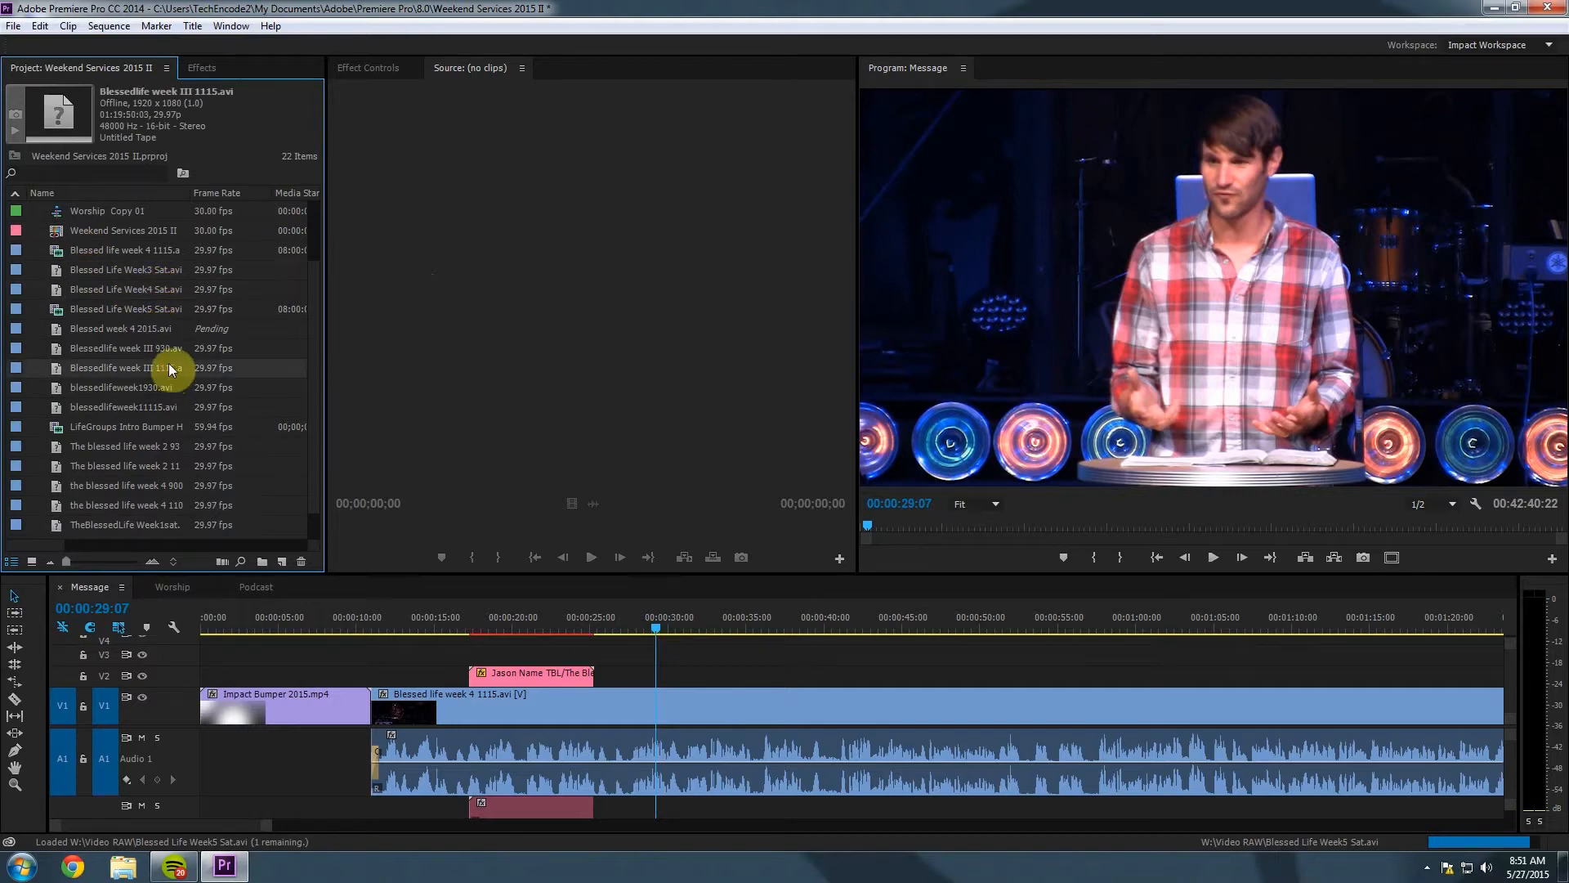
left_click(165, 347)
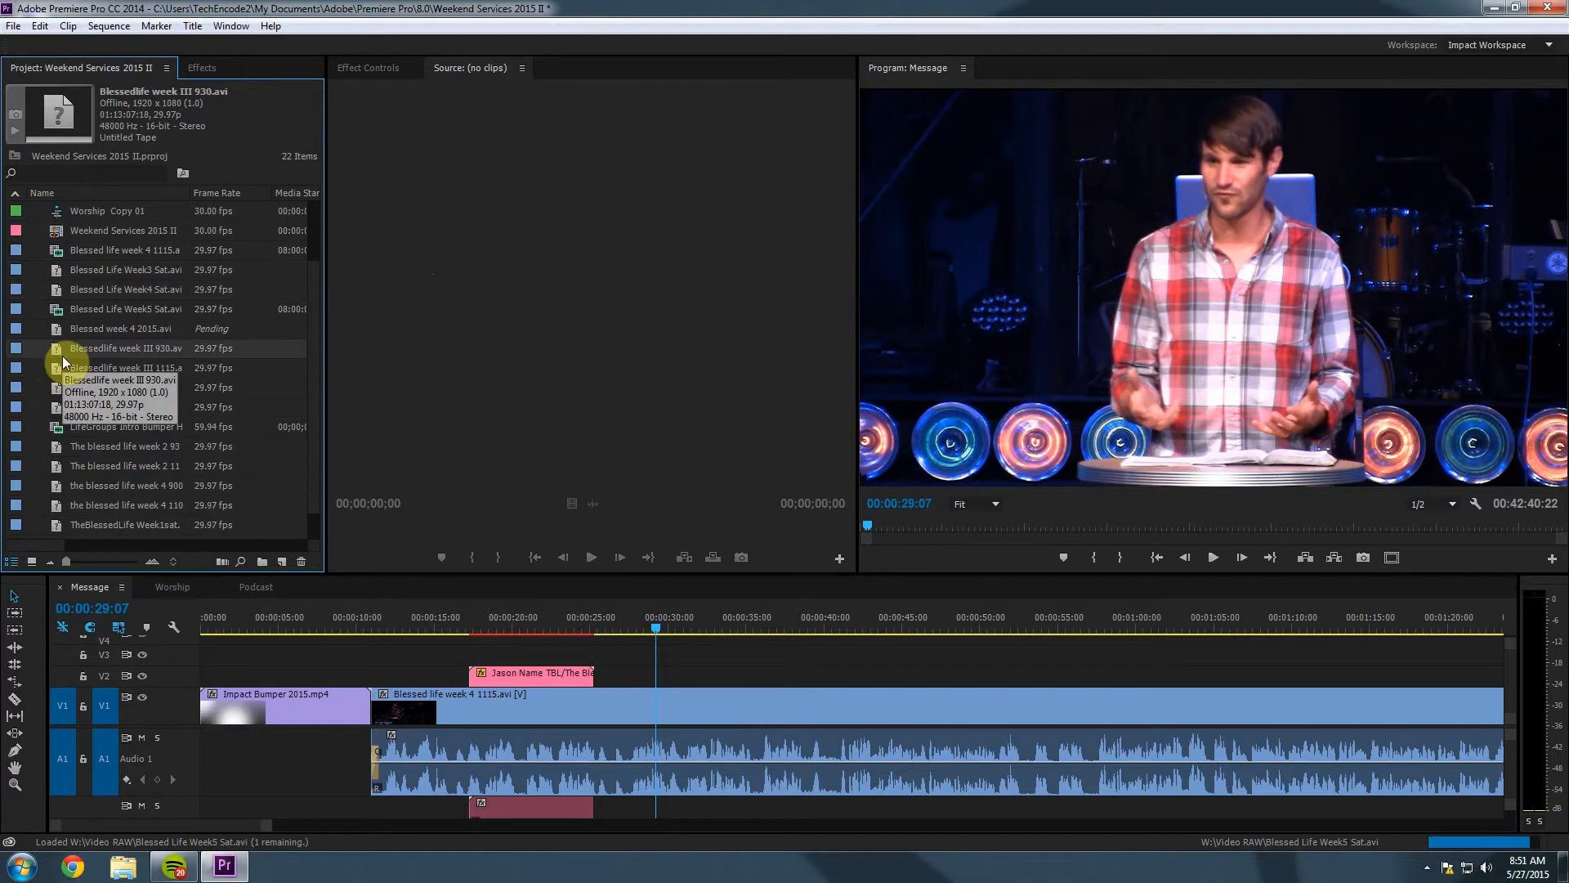
left_click(90, 331)
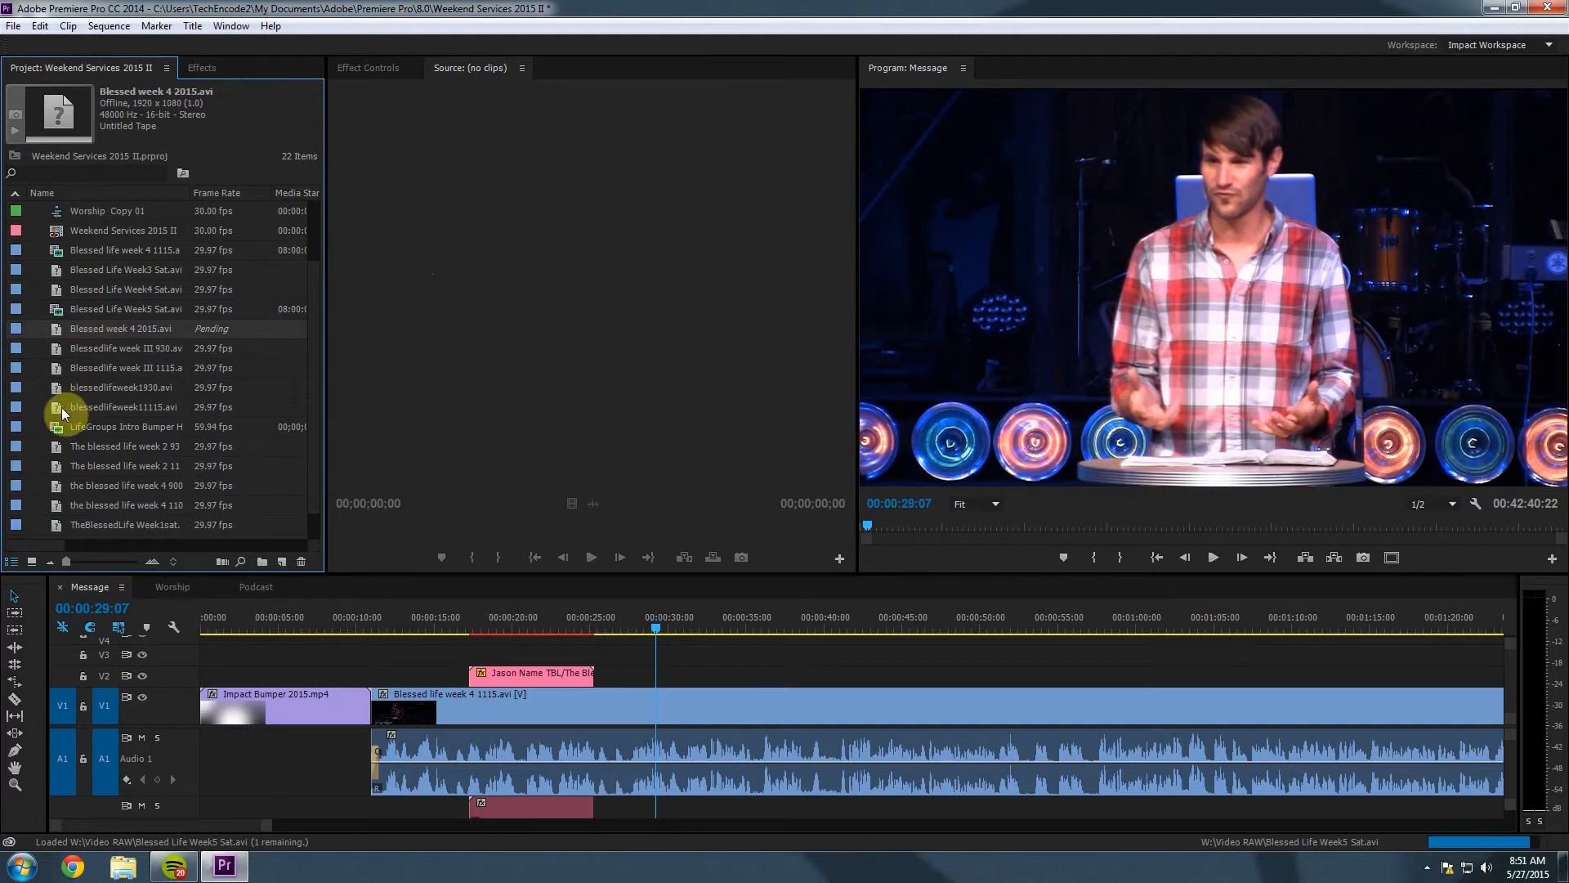
Remove the Blessedlife week III 930.avi and week III 1115.avi clips from the project.
right_click(40, 327)
left_click(184, 350)
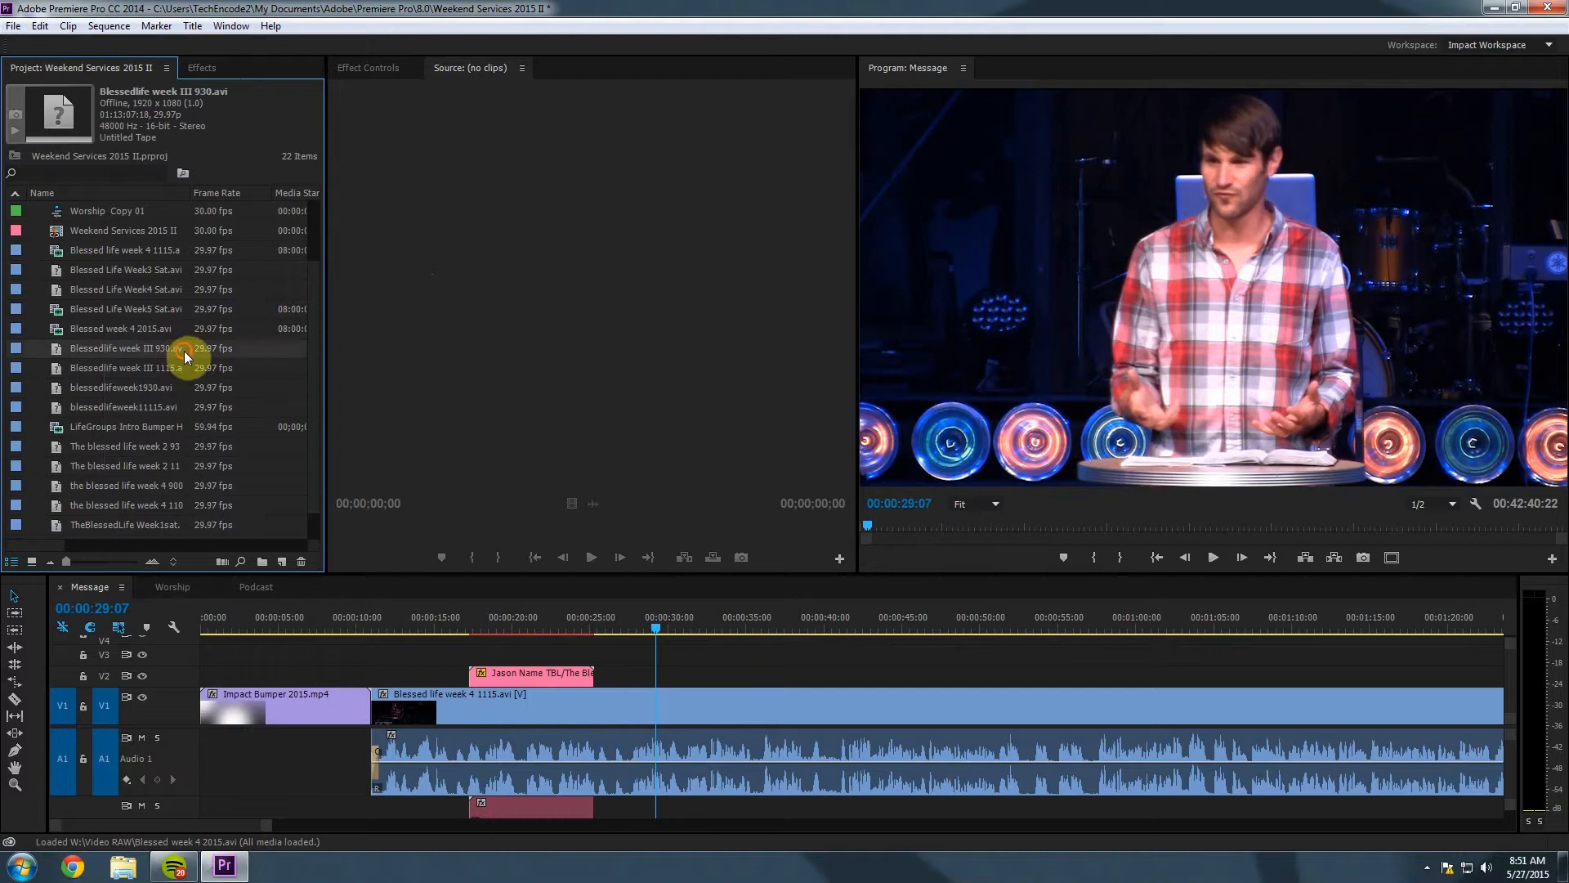
right_click(104, 346)
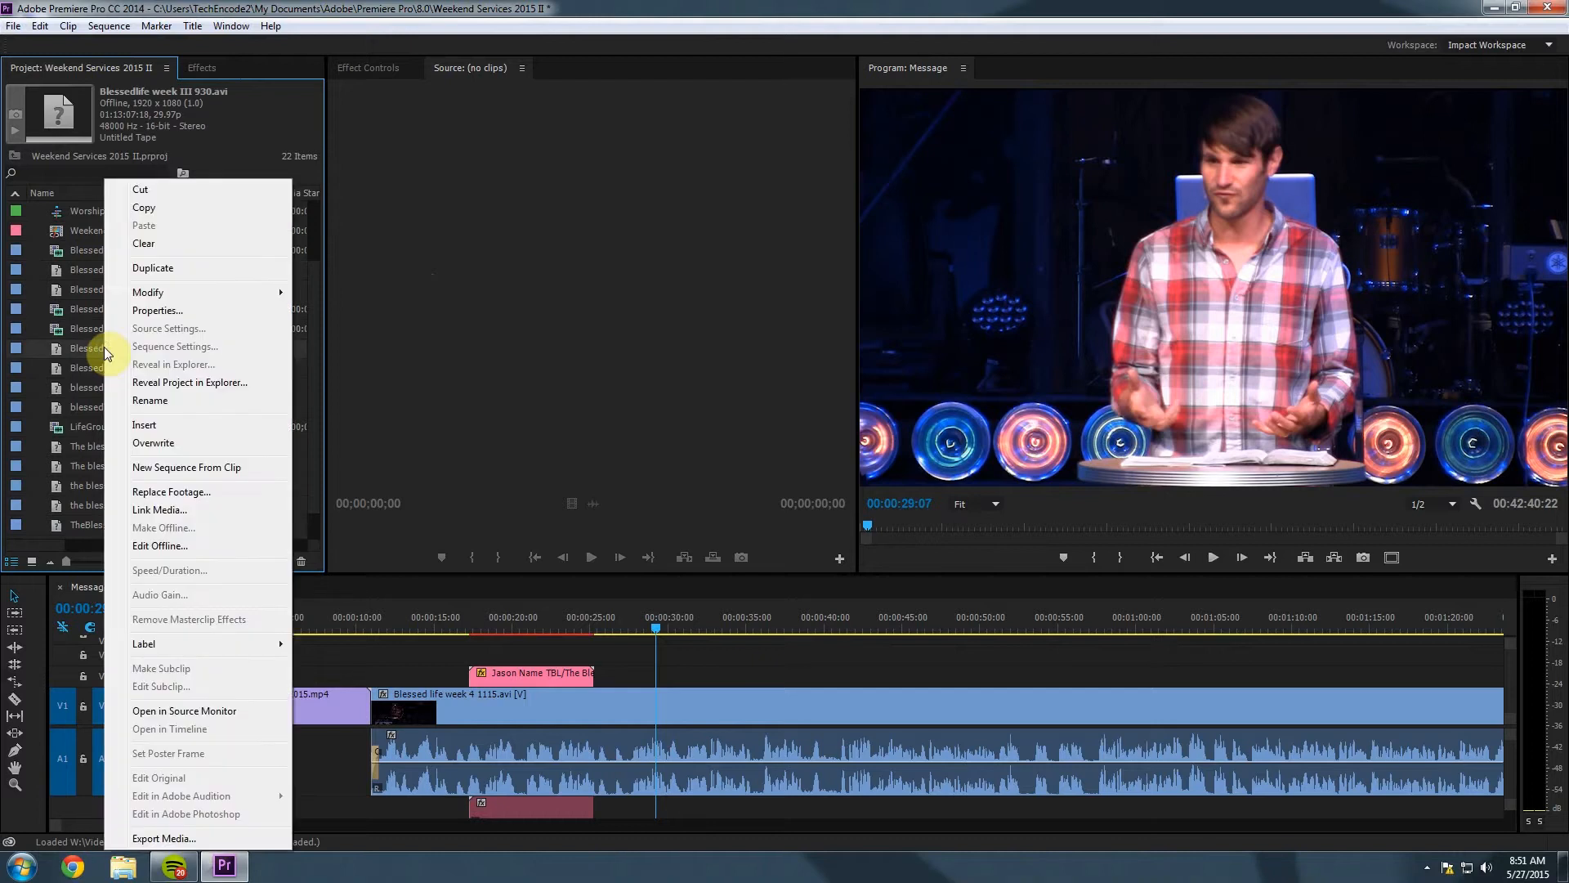
left_click(143, 244)
left_click(57, 346)
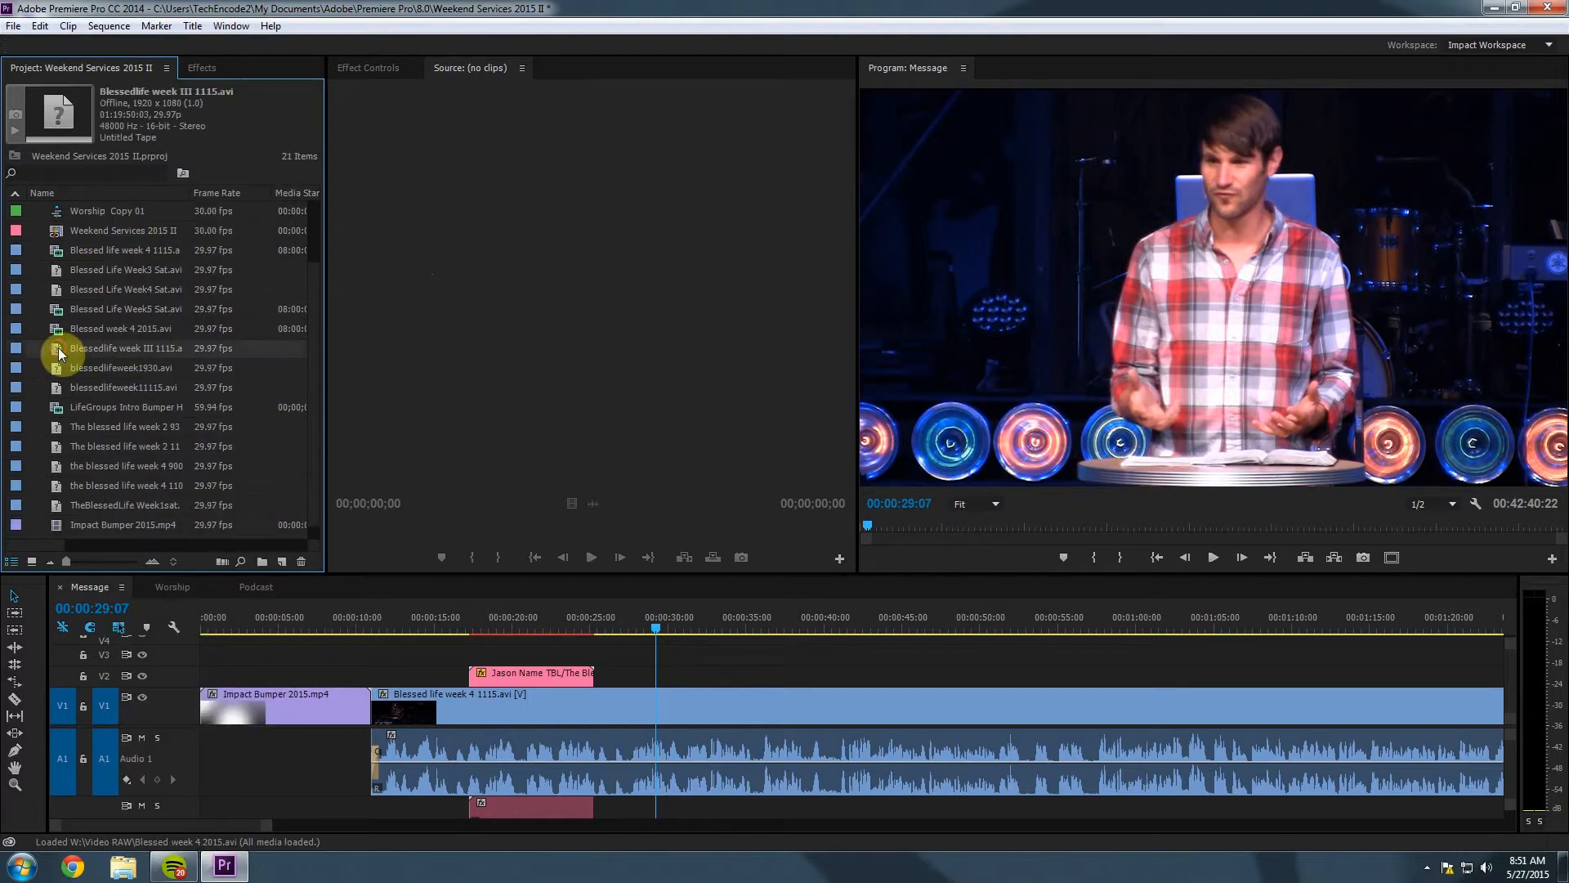
key("Delete")
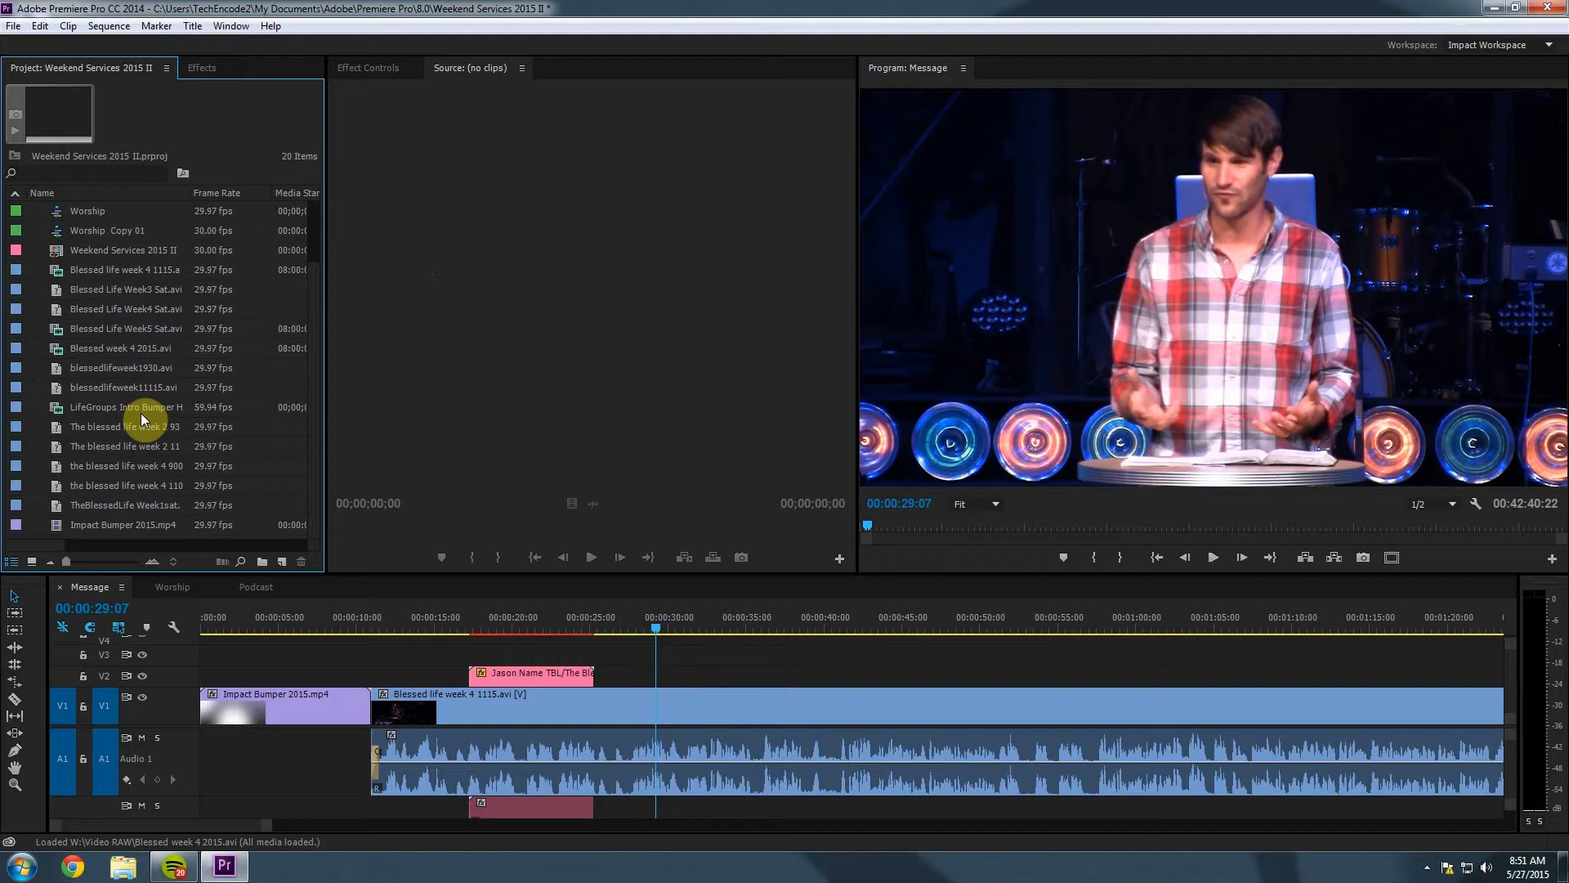
Delete blessedlifeweek1930, blessedlifeweek11115, Blessed Life Week3 Sat and Week4 Sat clips.
left_click(57, 368)
key("Delete")
left_click(53, 384)
key("Delete")
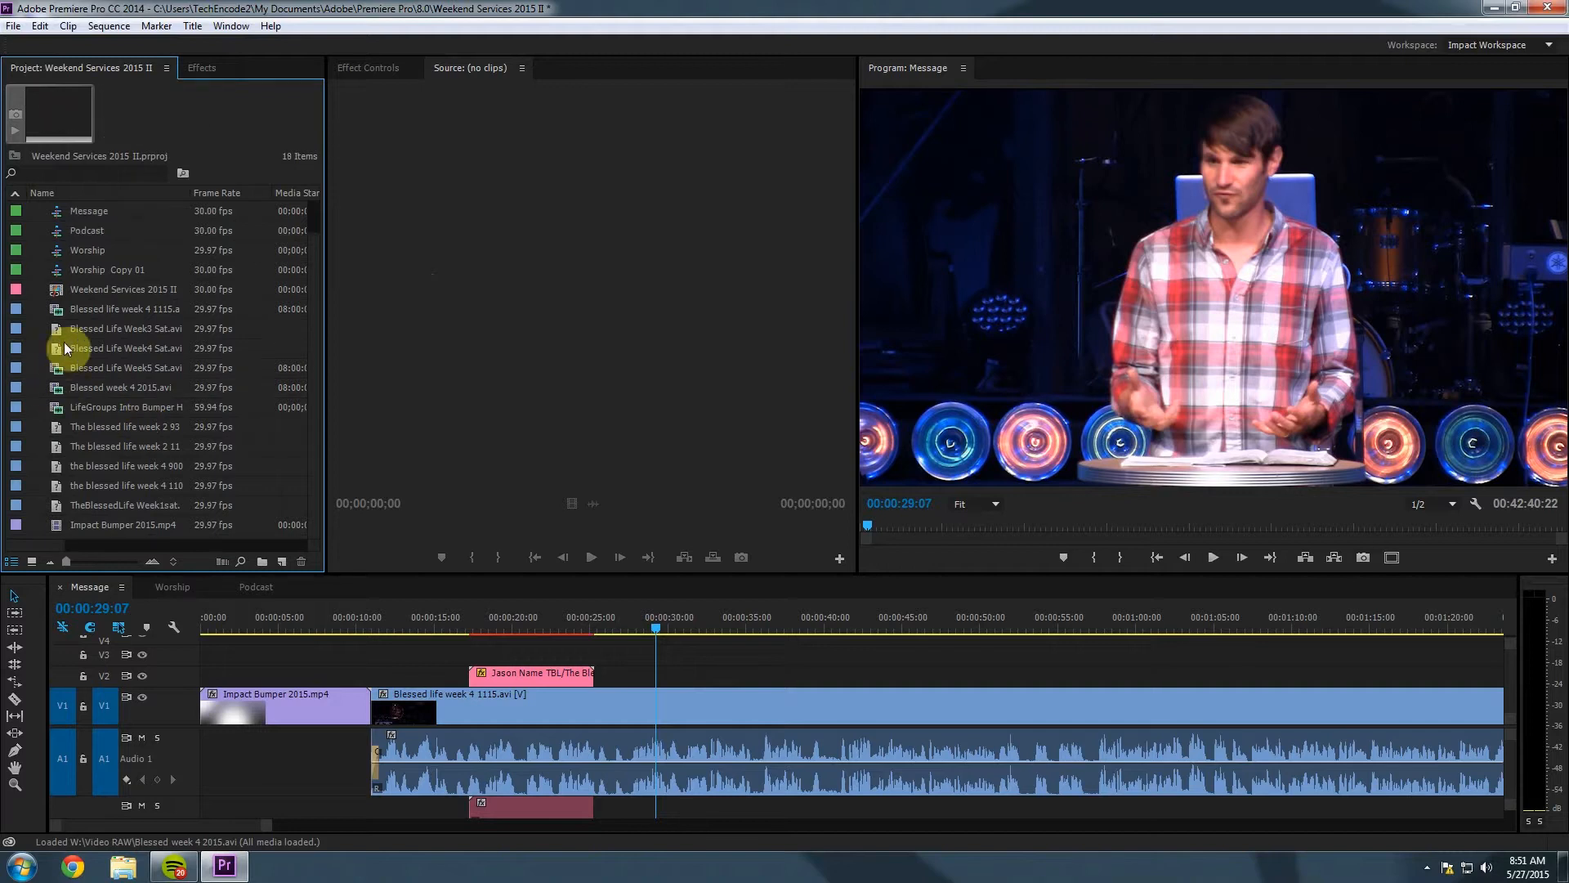
left_click(52, 330)
key("Delete")
left_click(48, 346)
key("Delete")
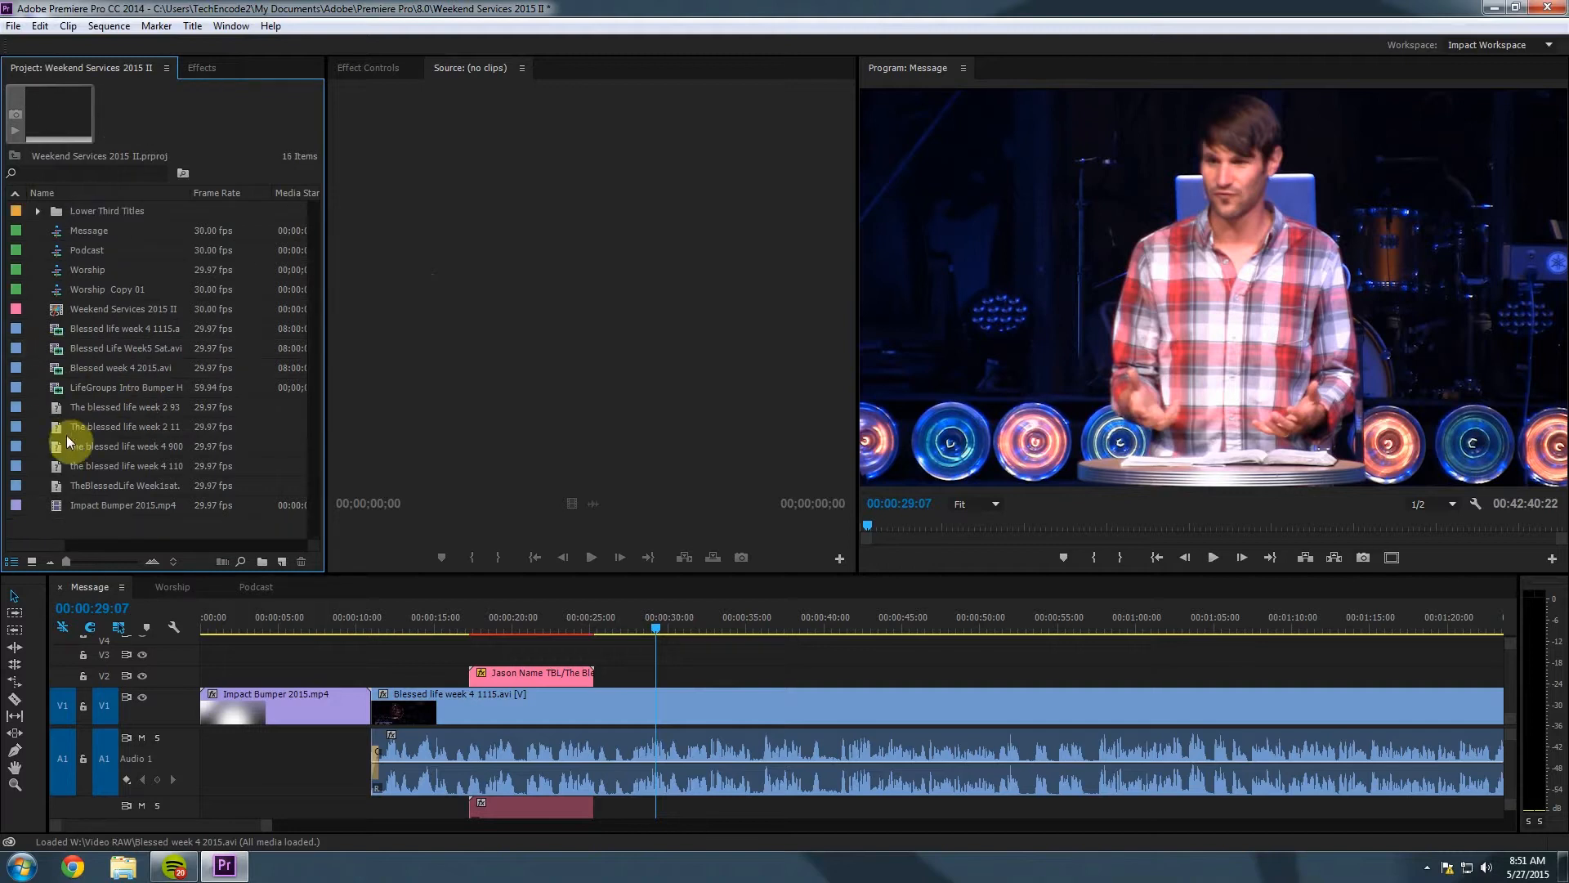
Delete the two week 2 clips, the week 4 900 clip and the remaining old week 4 and week 1 clips.
left_click(55, 413)
key("Delete")
left_click(57, 410)
key("Delete")
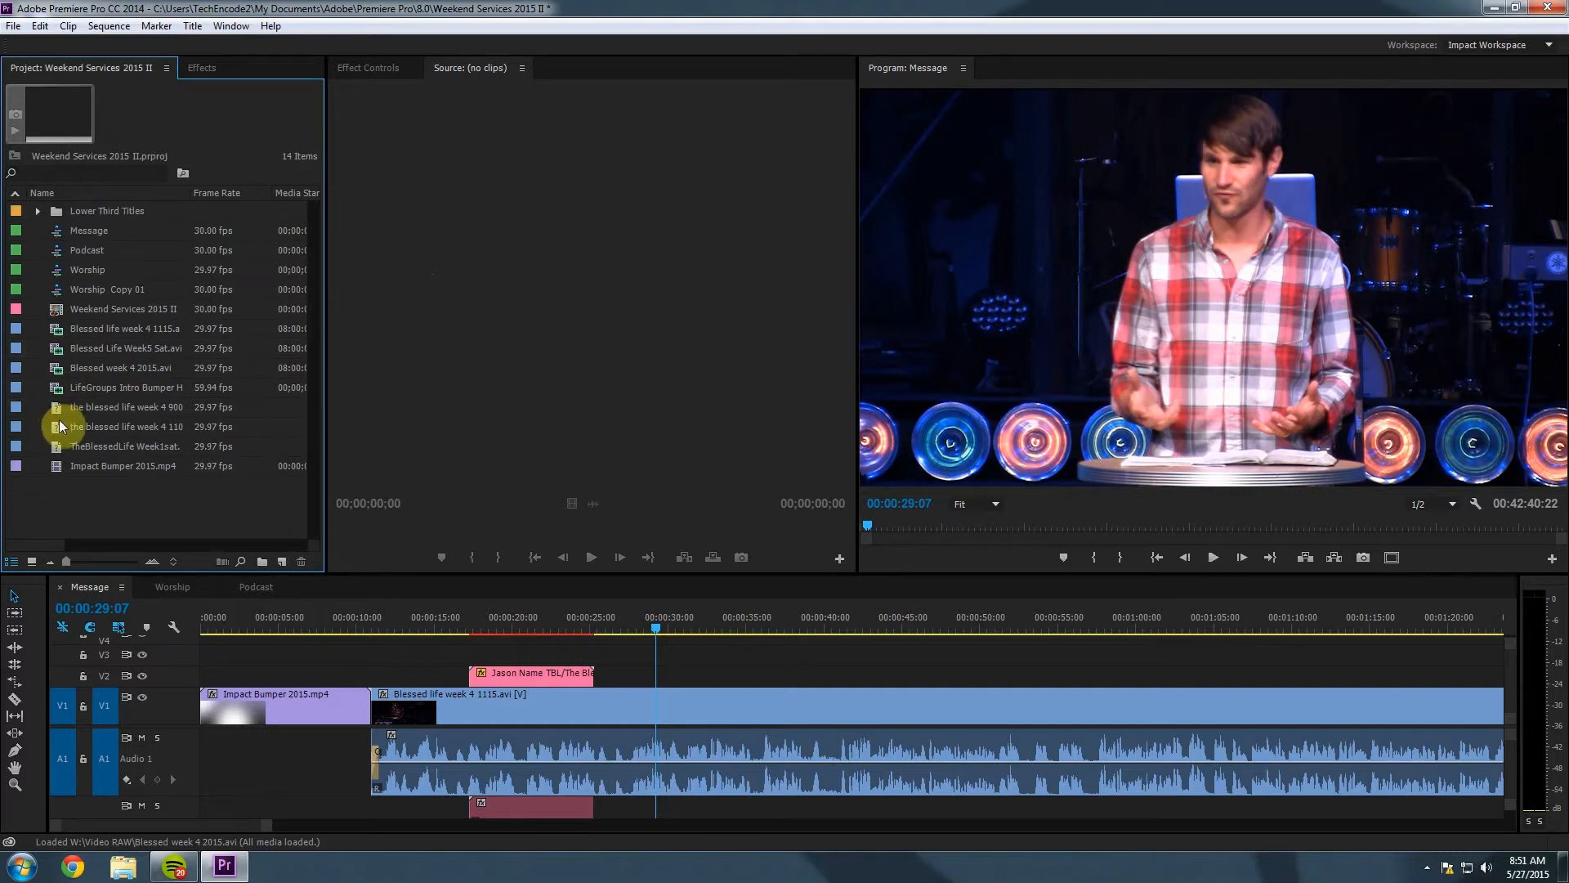
left_click(59, 416)
key("Delete")
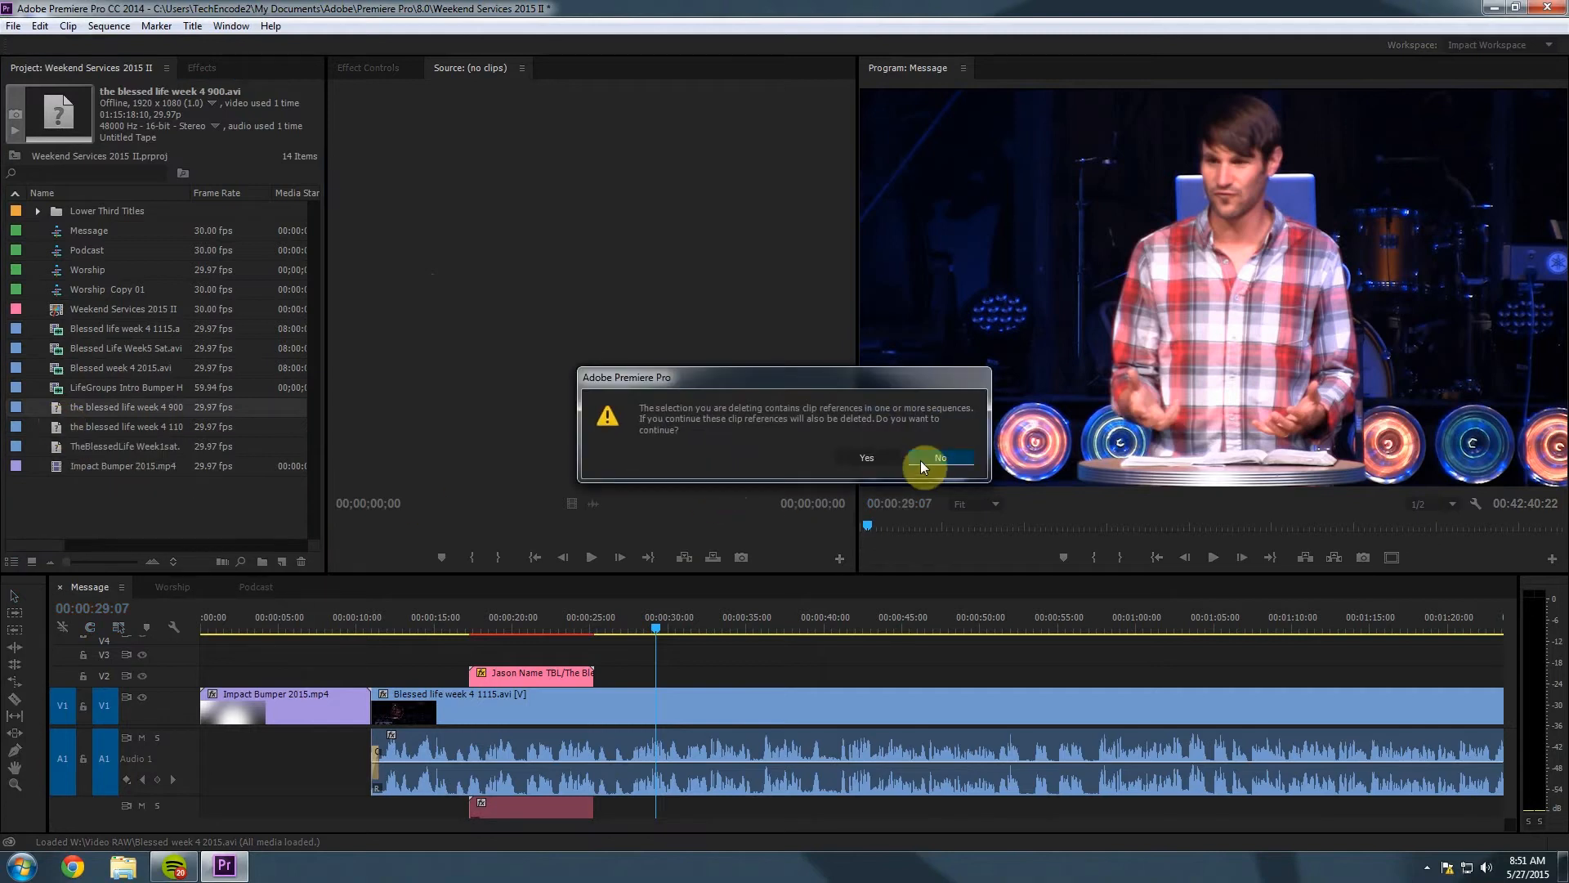
left_click(876, 460)
left_click(76, 413)
key("Delete")
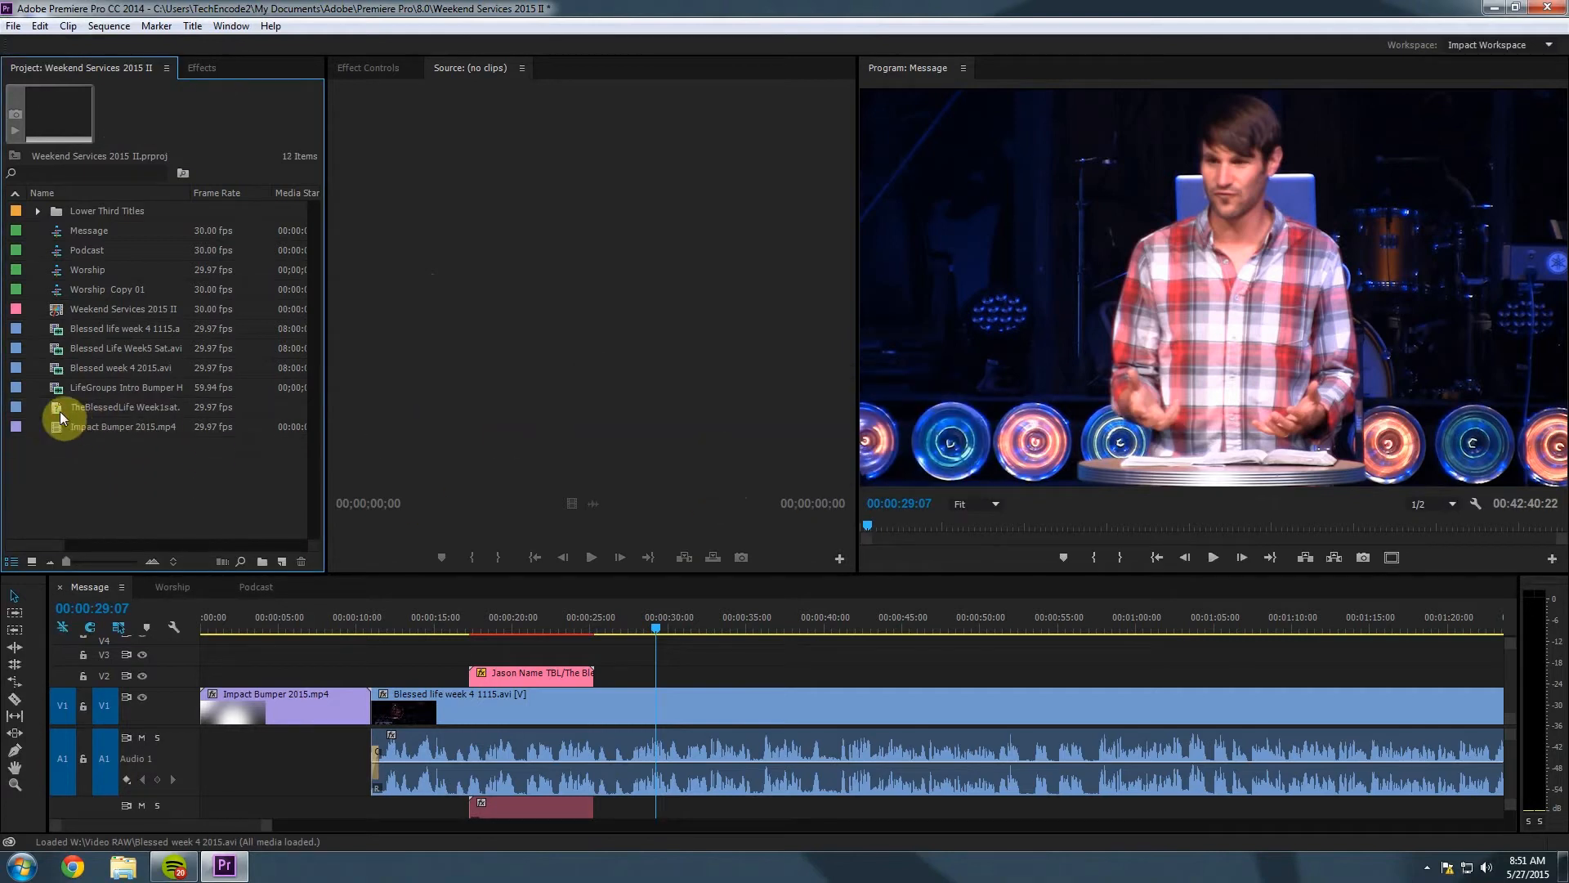
left_click(61, 410)
key("Delete")
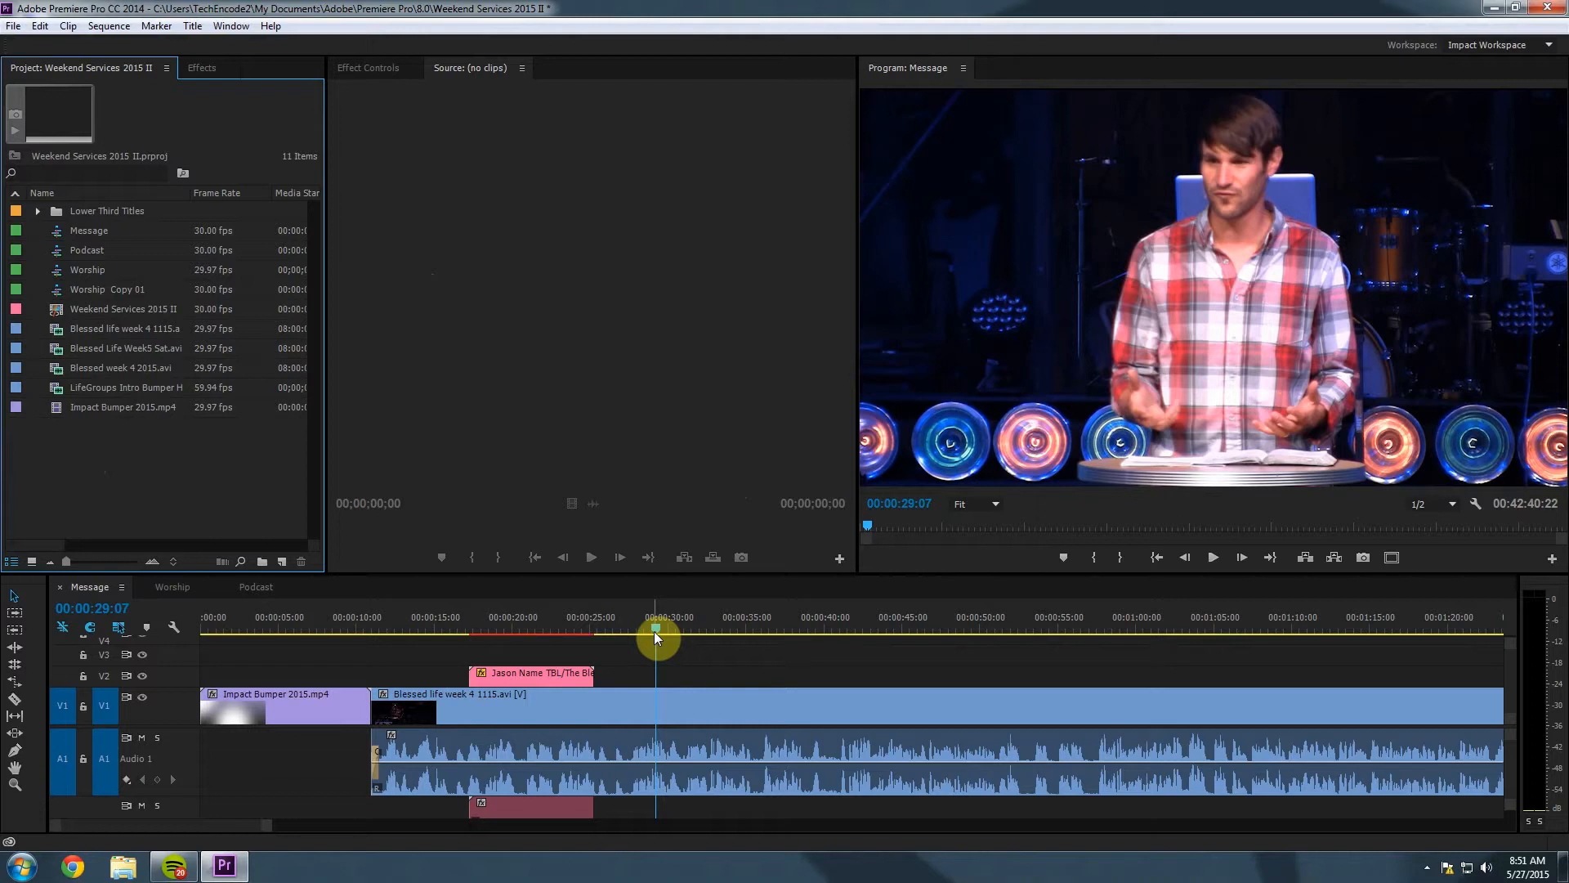
left_click_drag(654, 631, 650, 629)
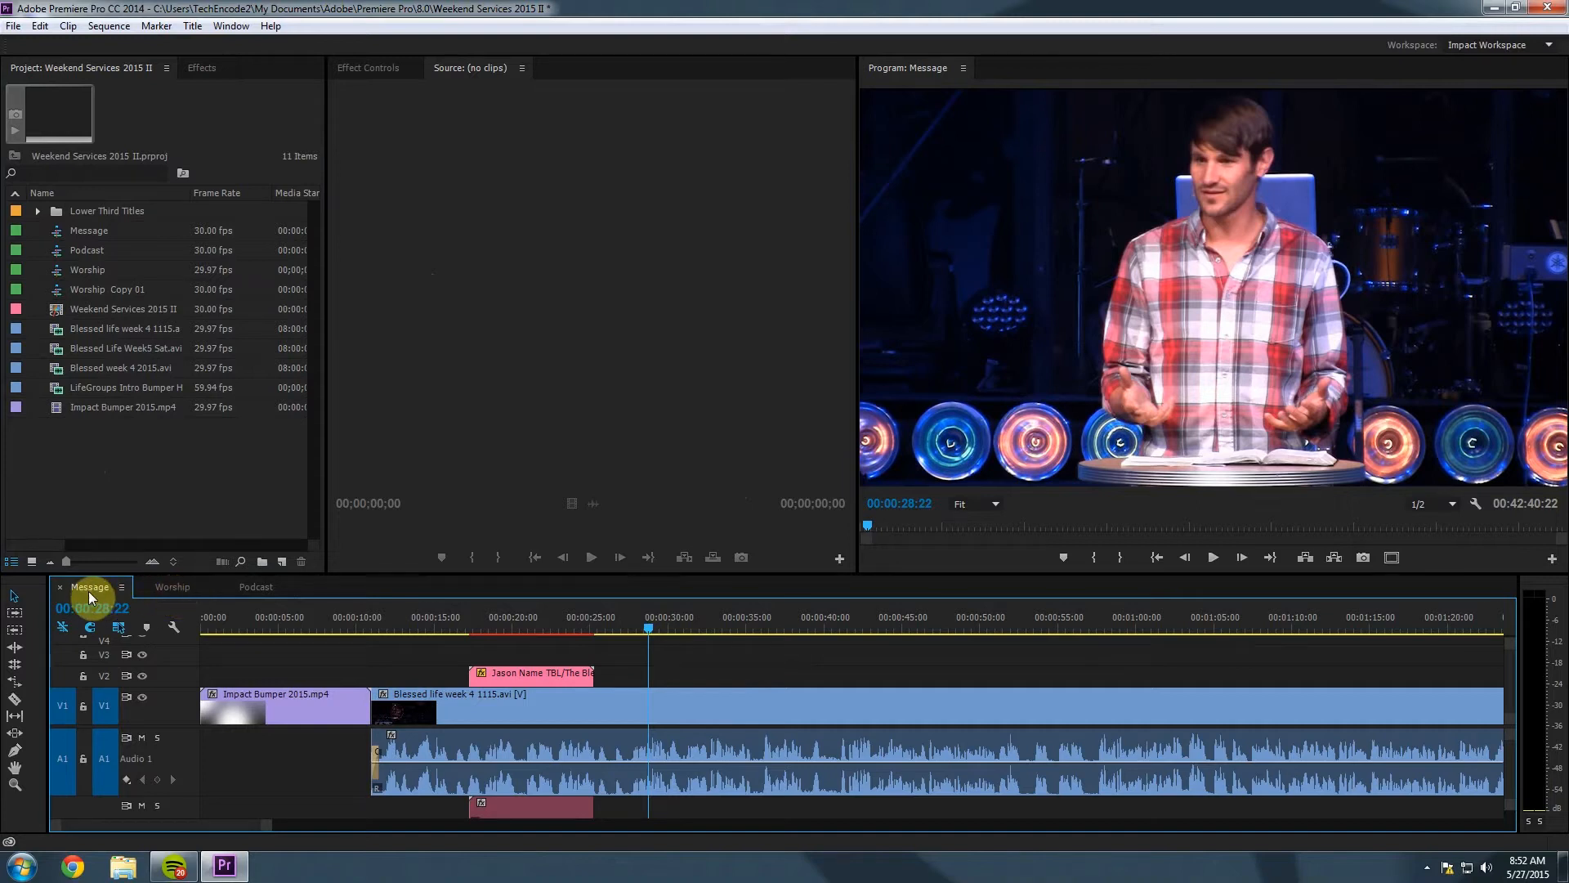
left_click(172, 587)
left_click(254, 587)
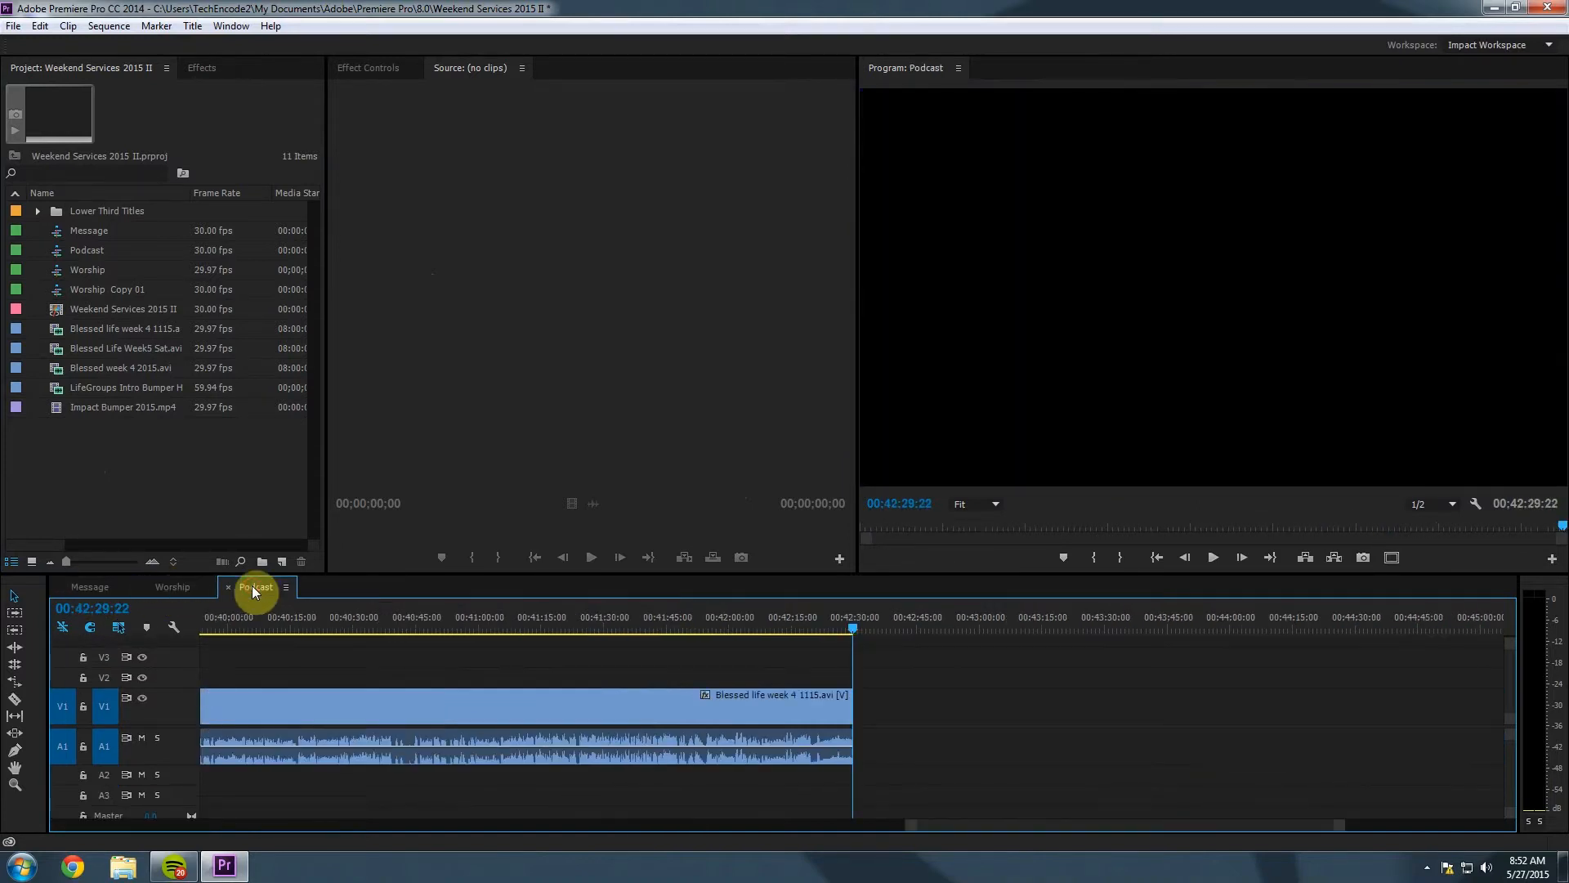
left_click(173, 586)
left_click(95, 586)
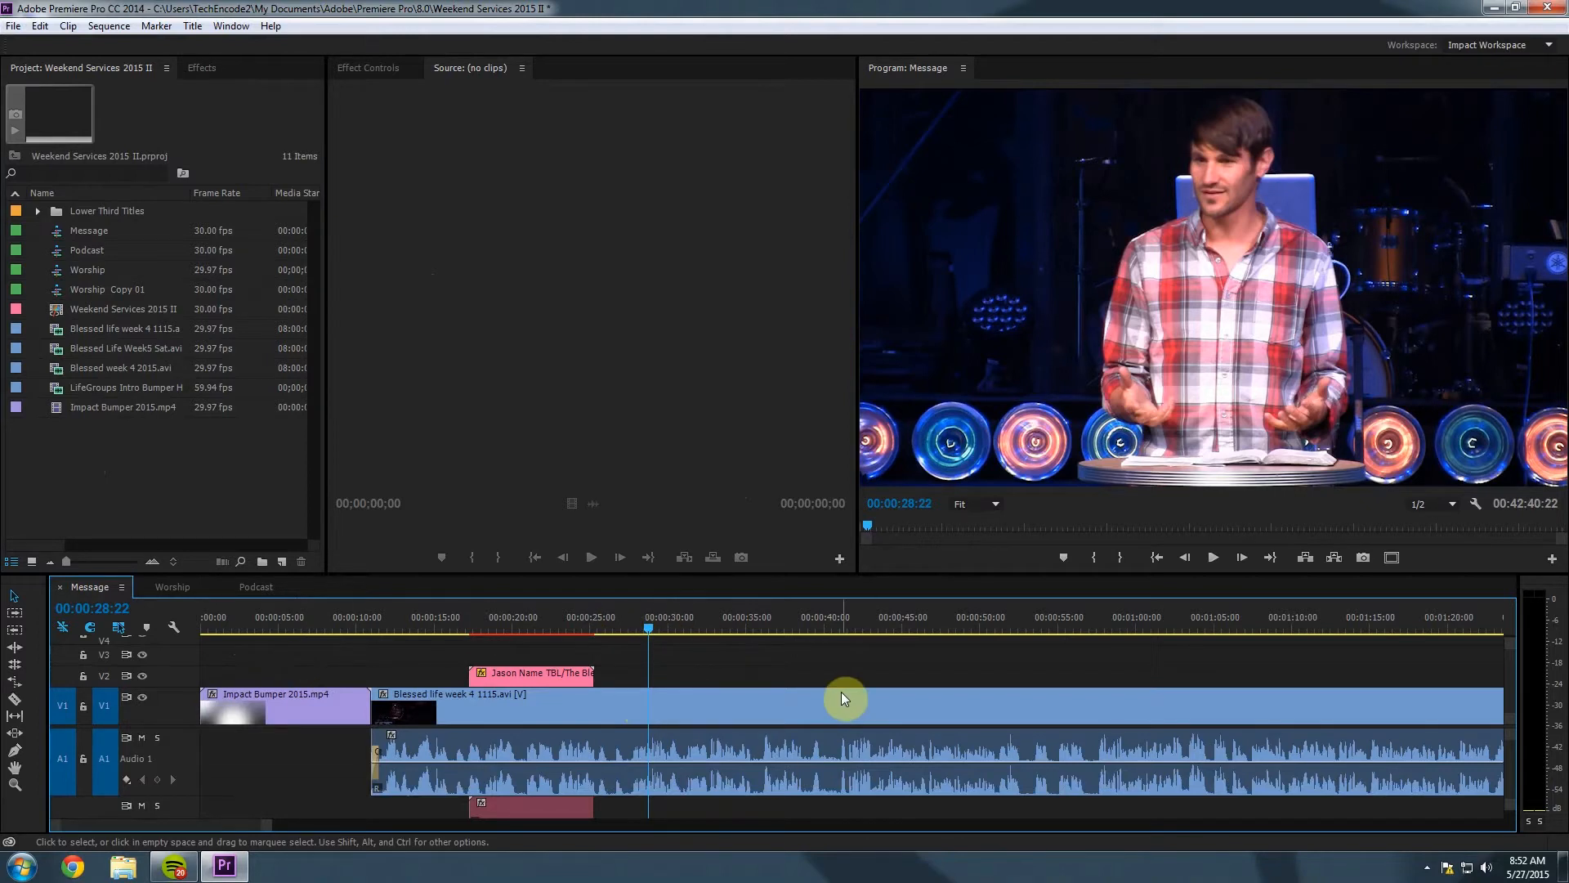
left_click_drag(649, 628, 672, 630)
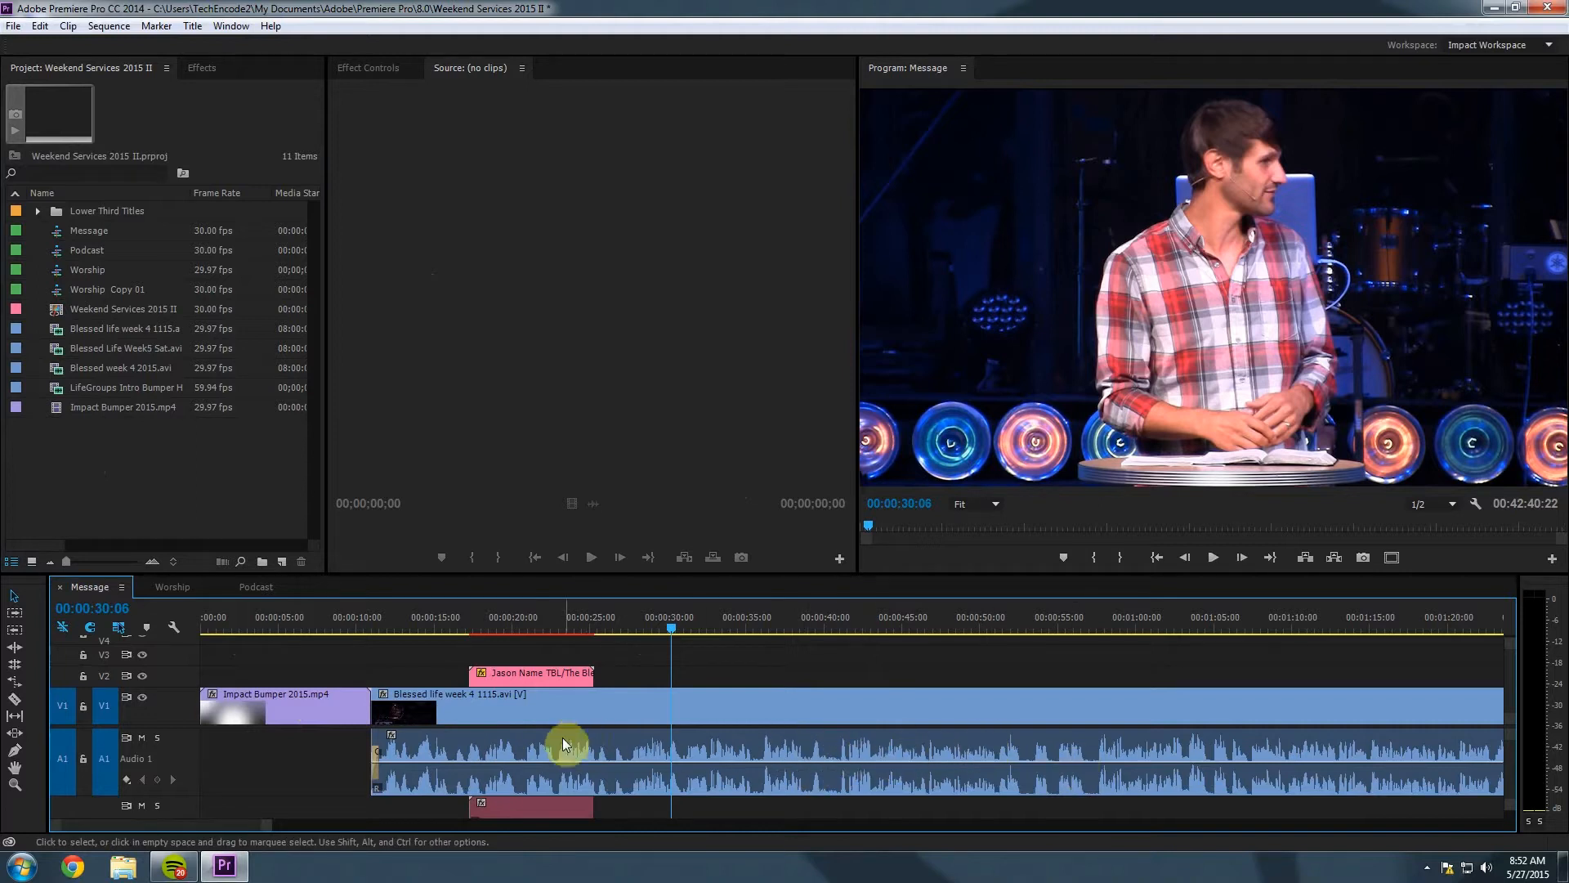
left_click(596, 705)
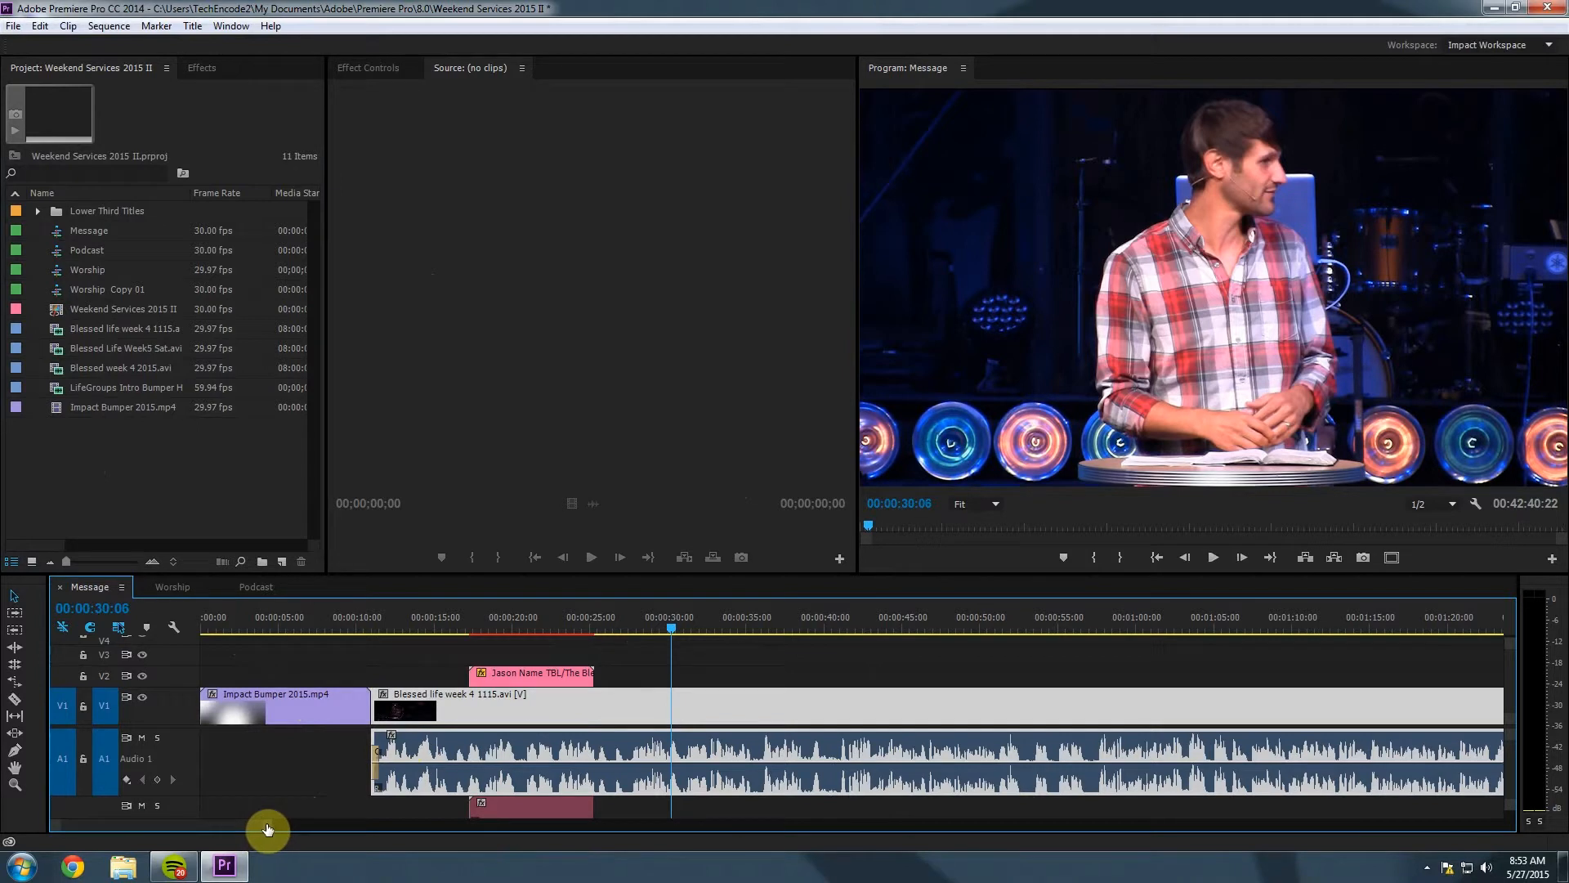
left_click_drag(263, 826, 1394, 852)
left_click(1412, 626)
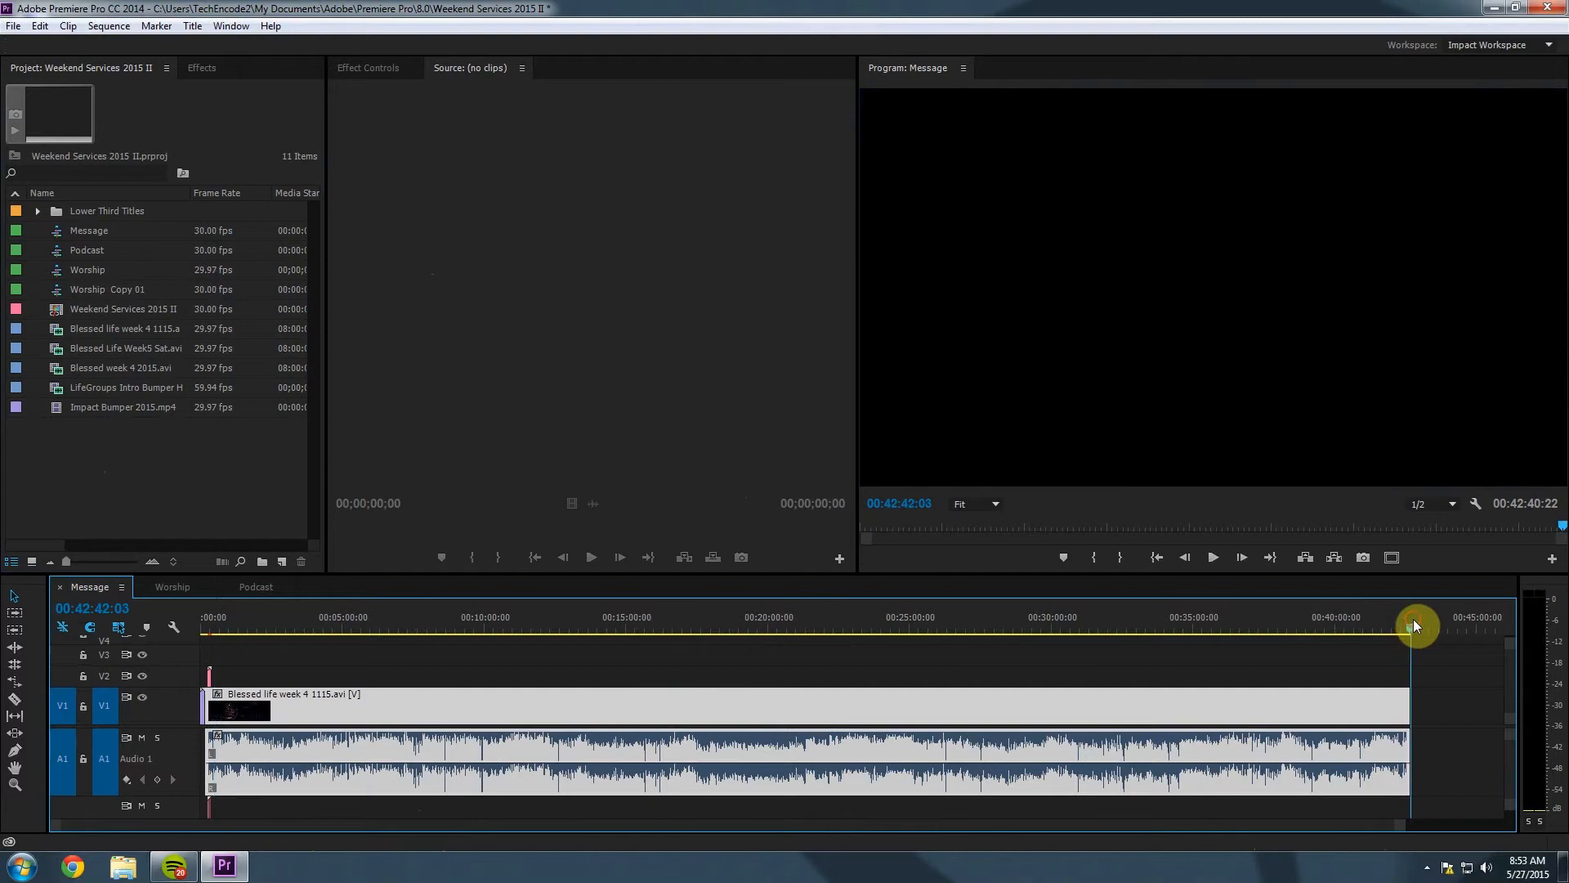
left_click_drag(1414, 621, 1411, 623)
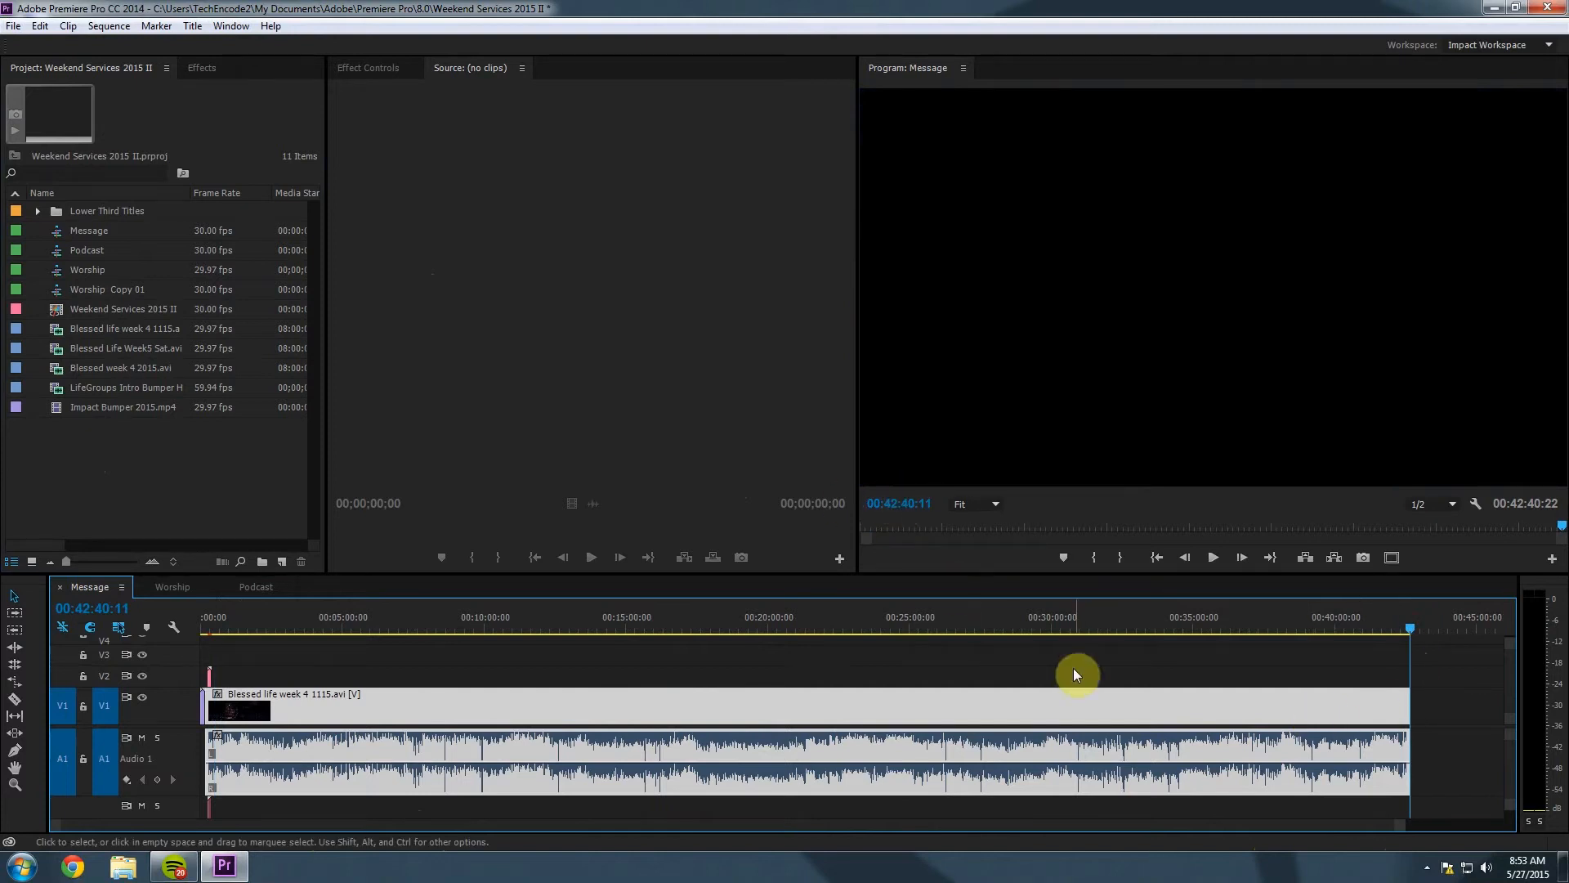
mouse_move(1409, 626)
left_mouse_down()
mouse_move(1381, 625)
mouse_move(1409, 626)
left_mouse_up()
left_click(381, 687)
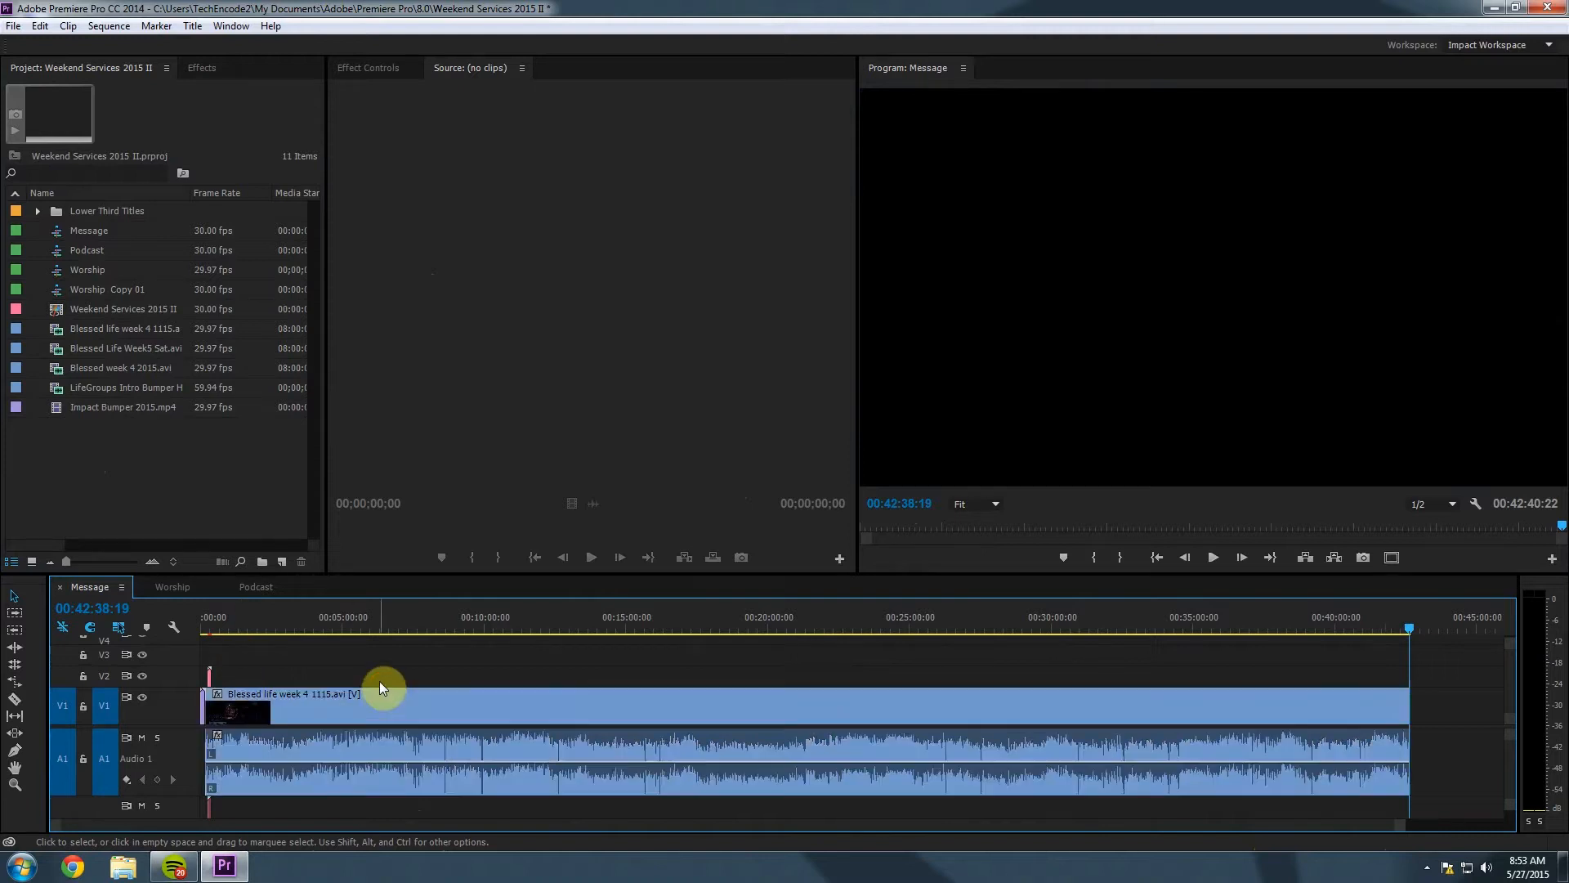
left_click(379, 697)
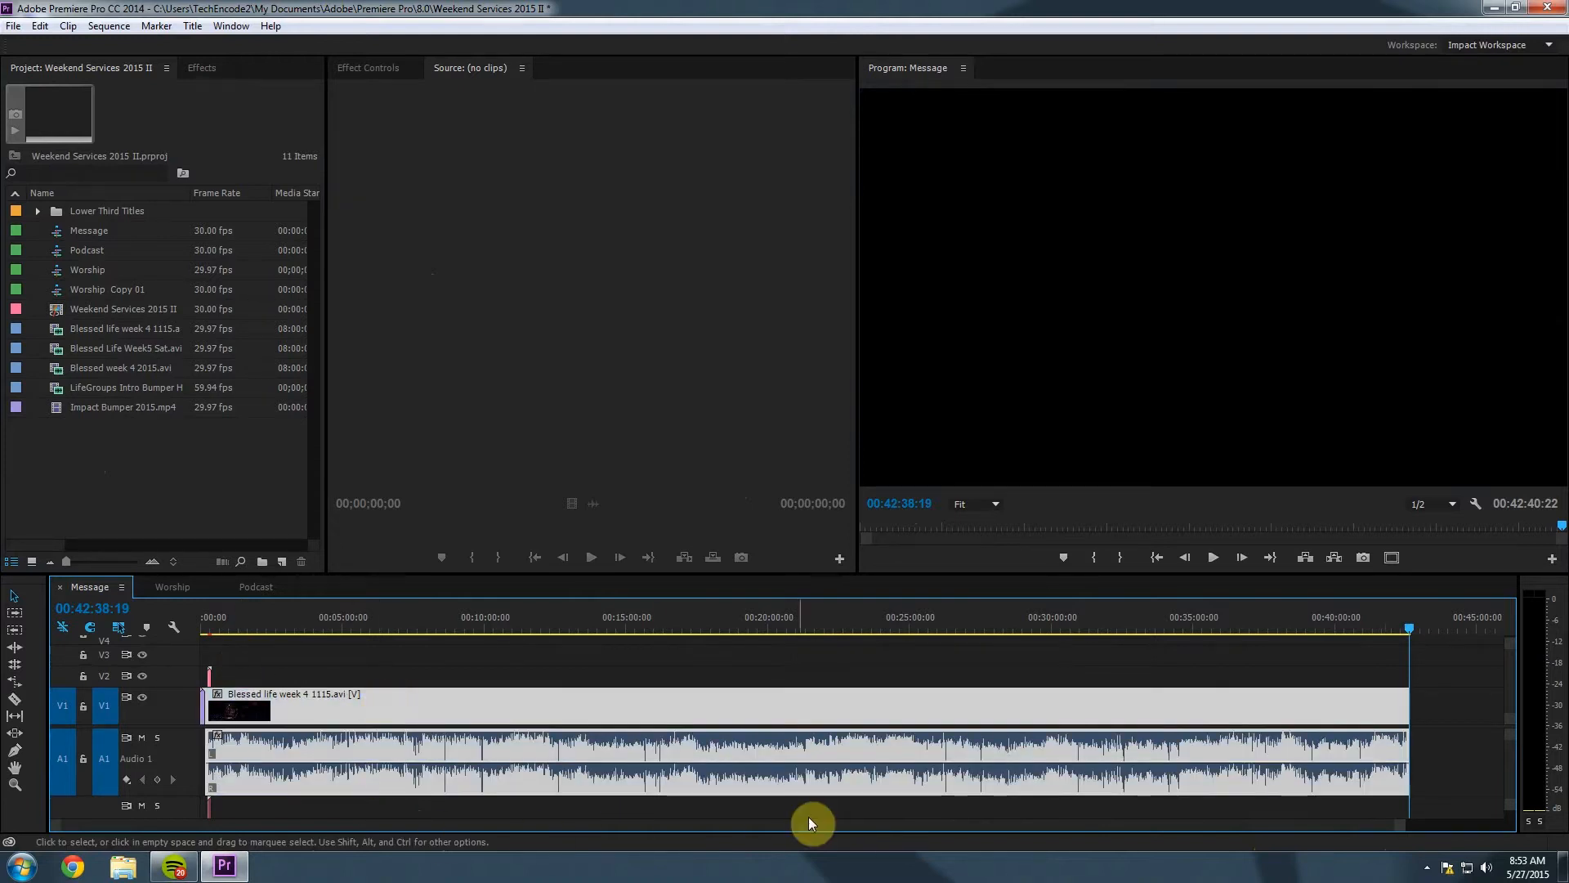
left_click(322, 621)
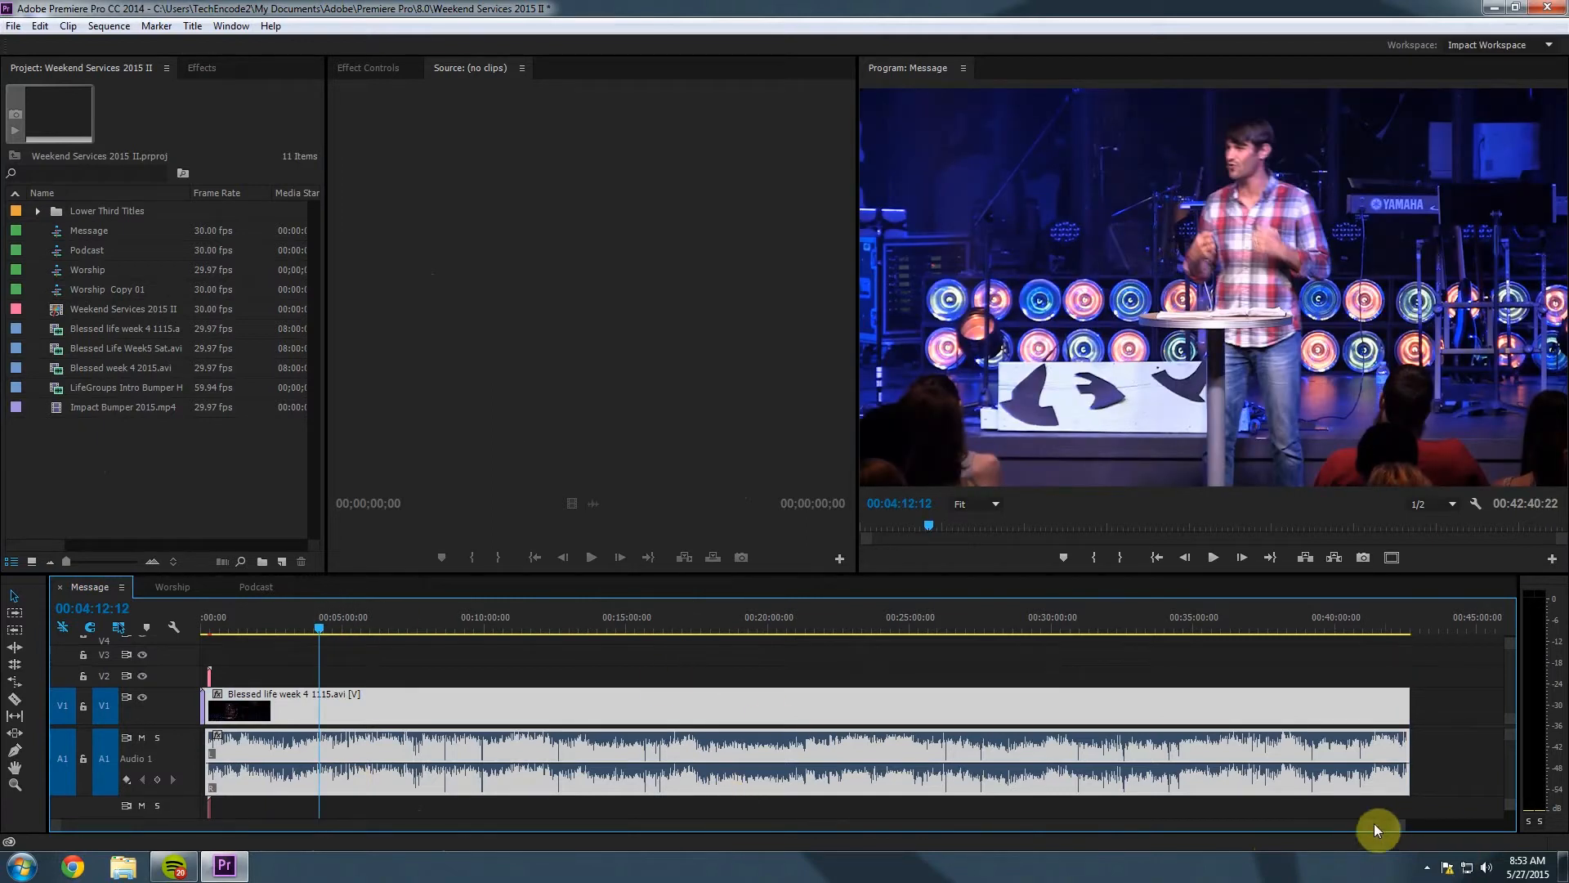
left_click_drag(1404, 829, 981, 840)
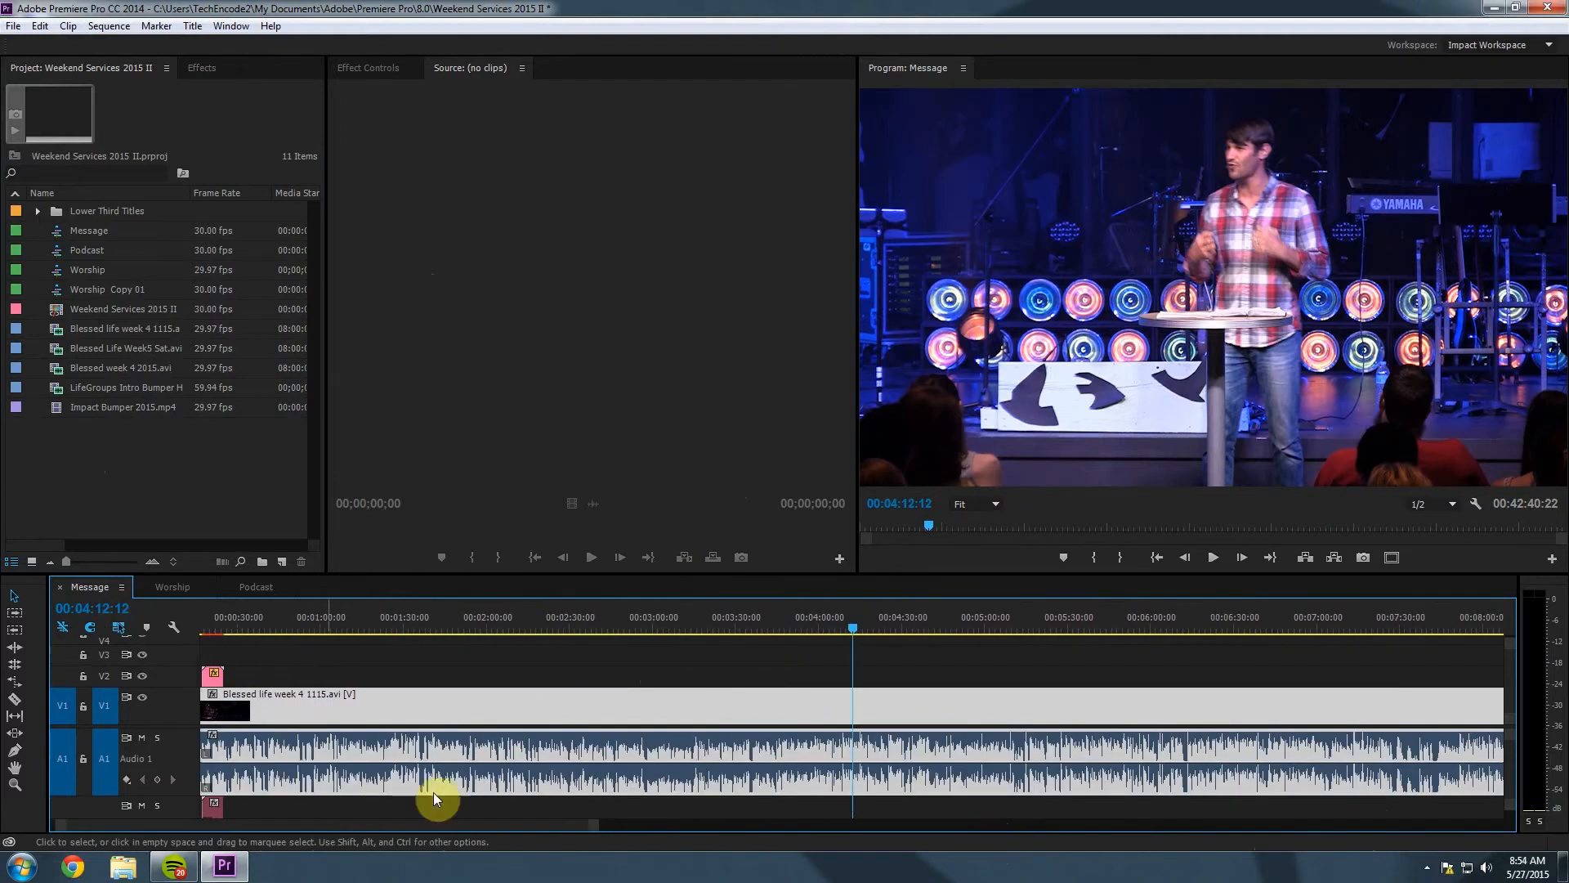
left_click_drag(501, 827, 402, 817)
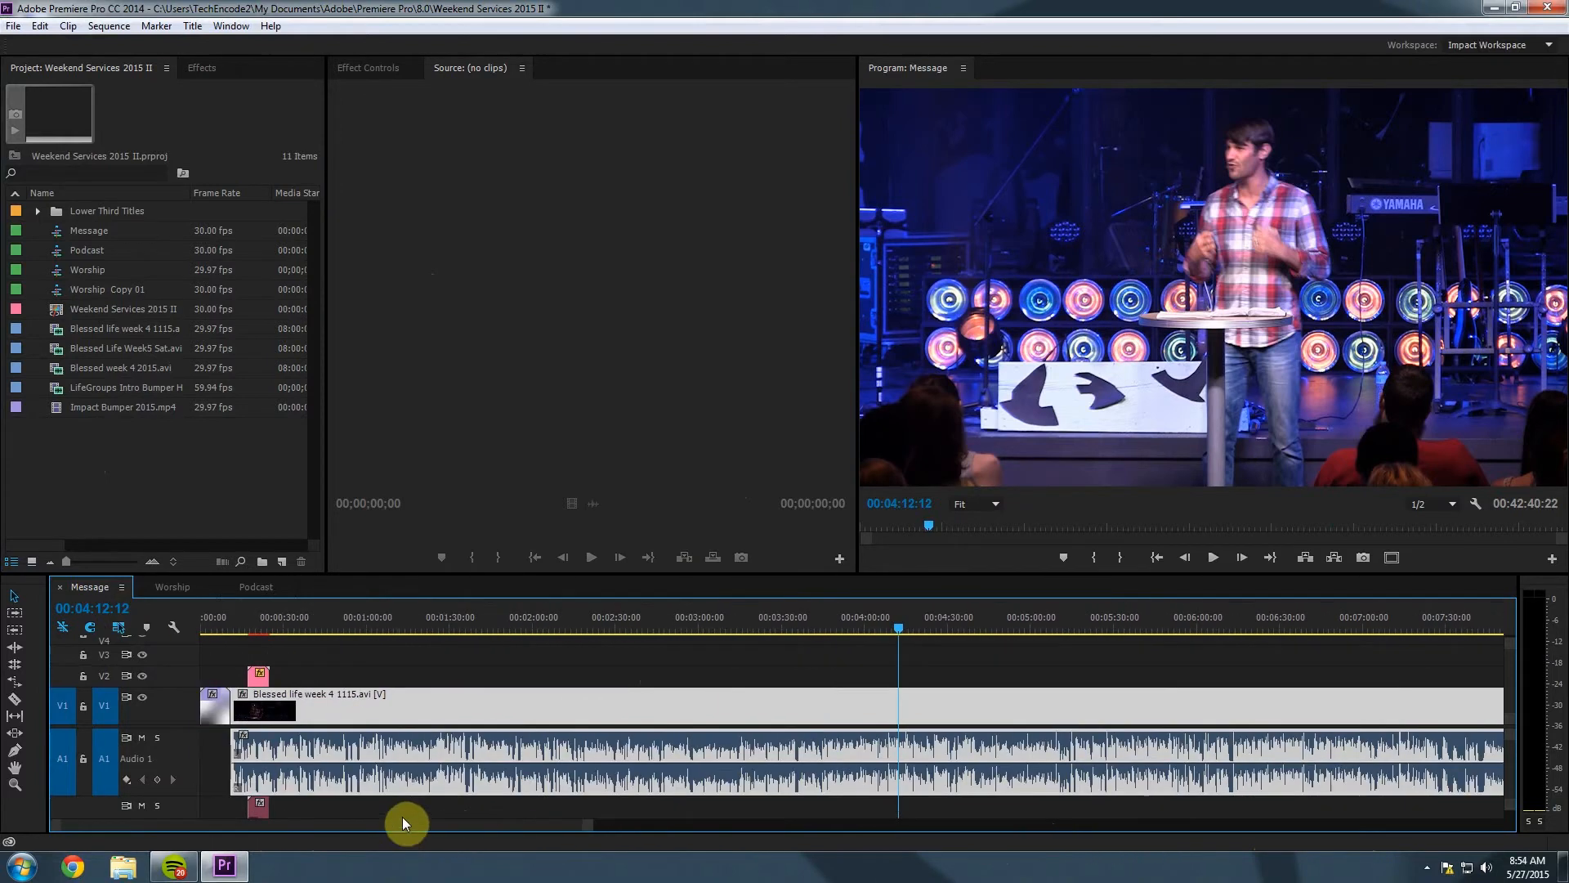
left_click(462, 631)
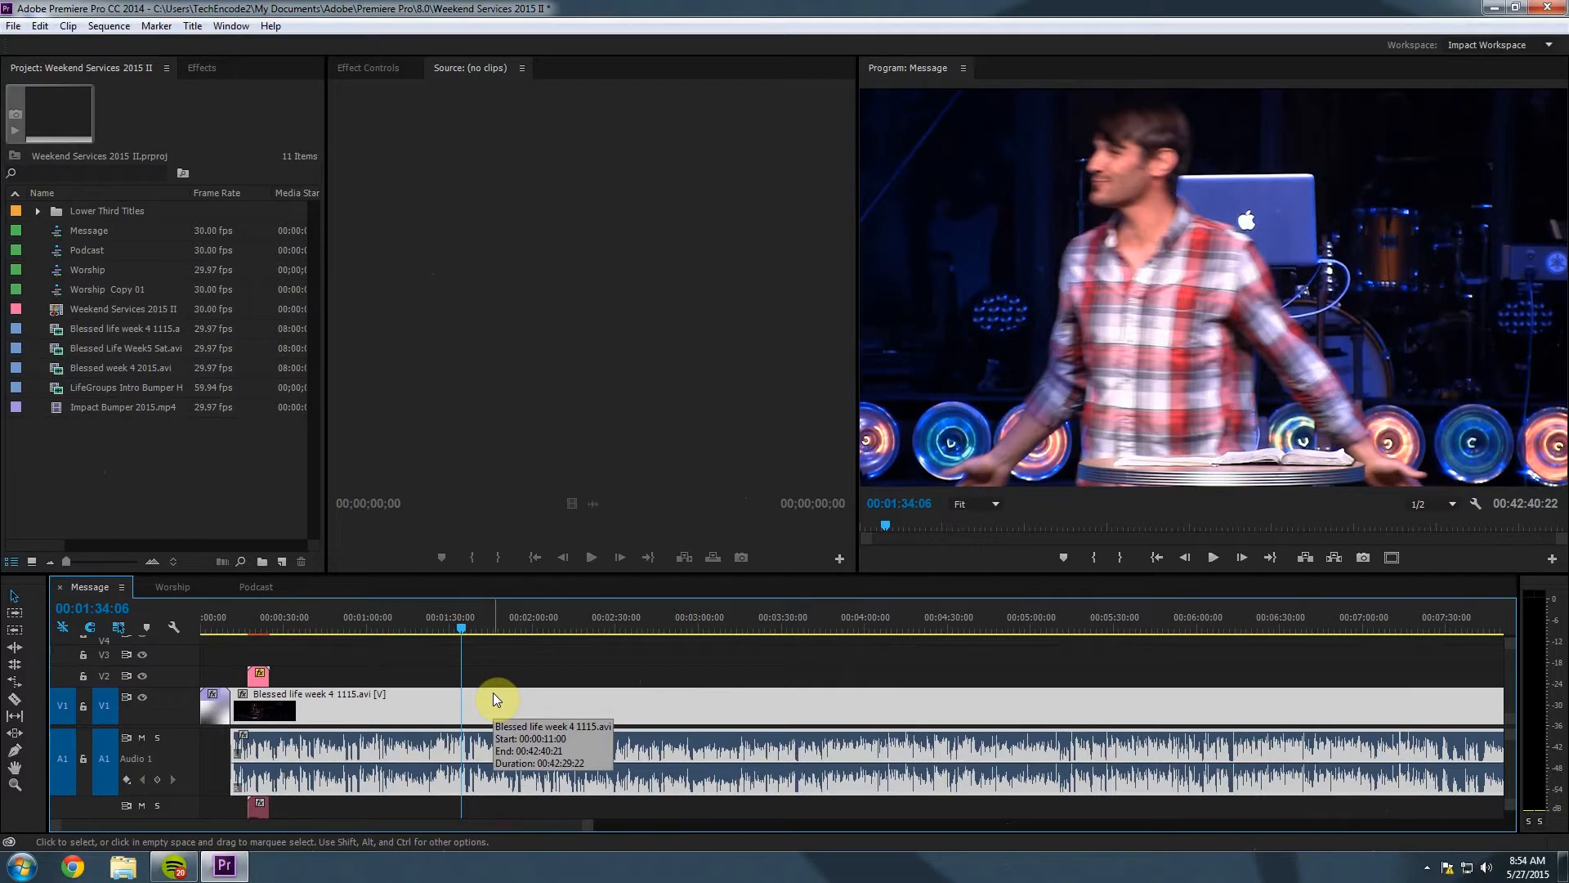
left_click(512, 685)
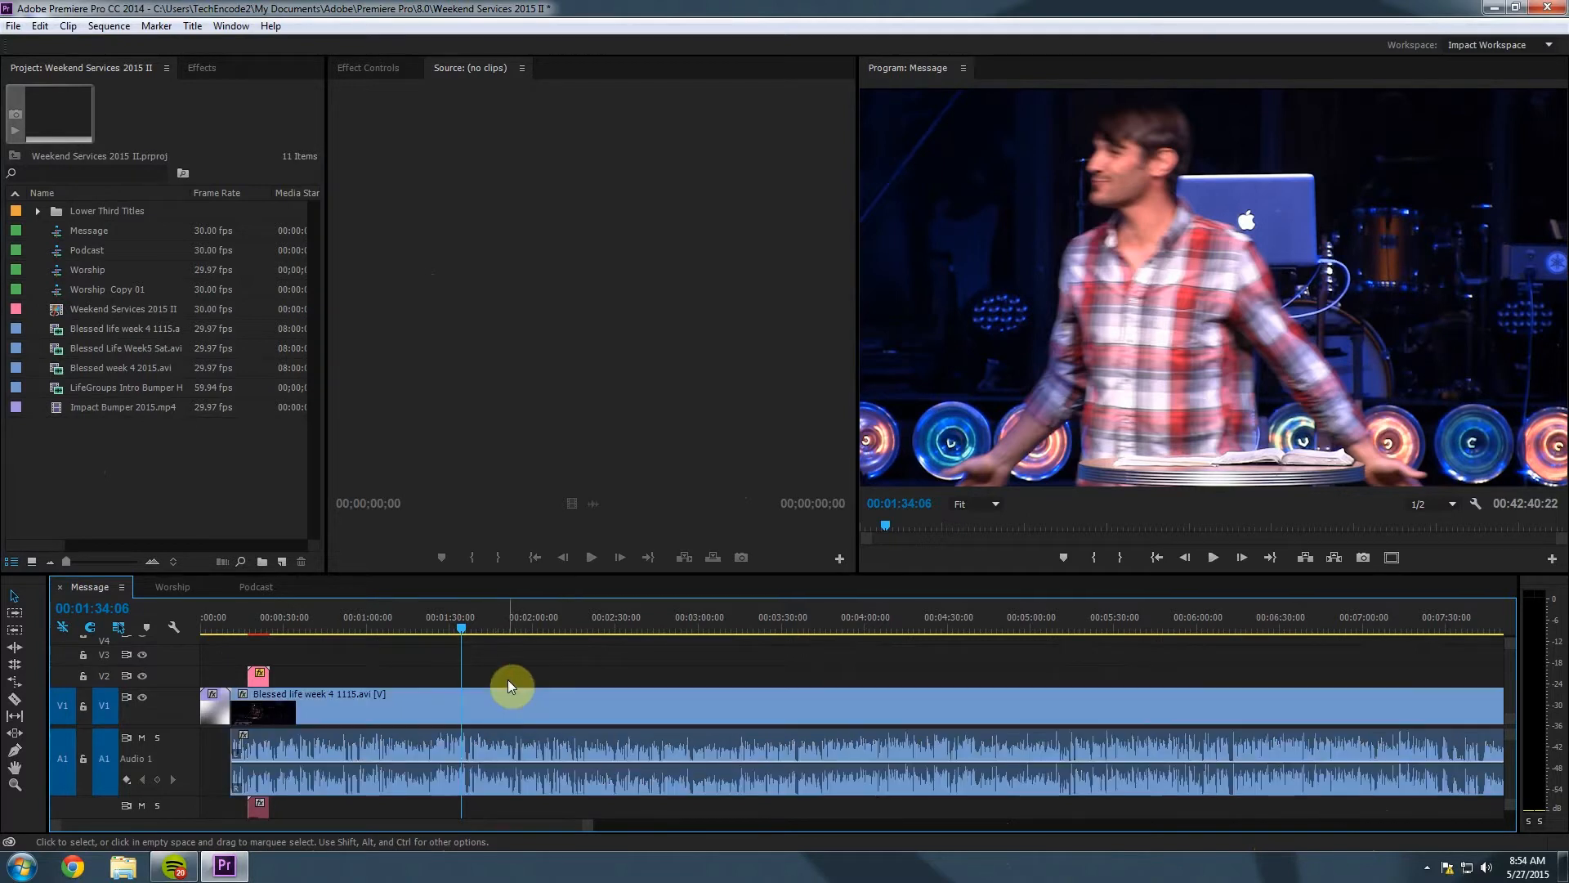
left_click(354, 705)
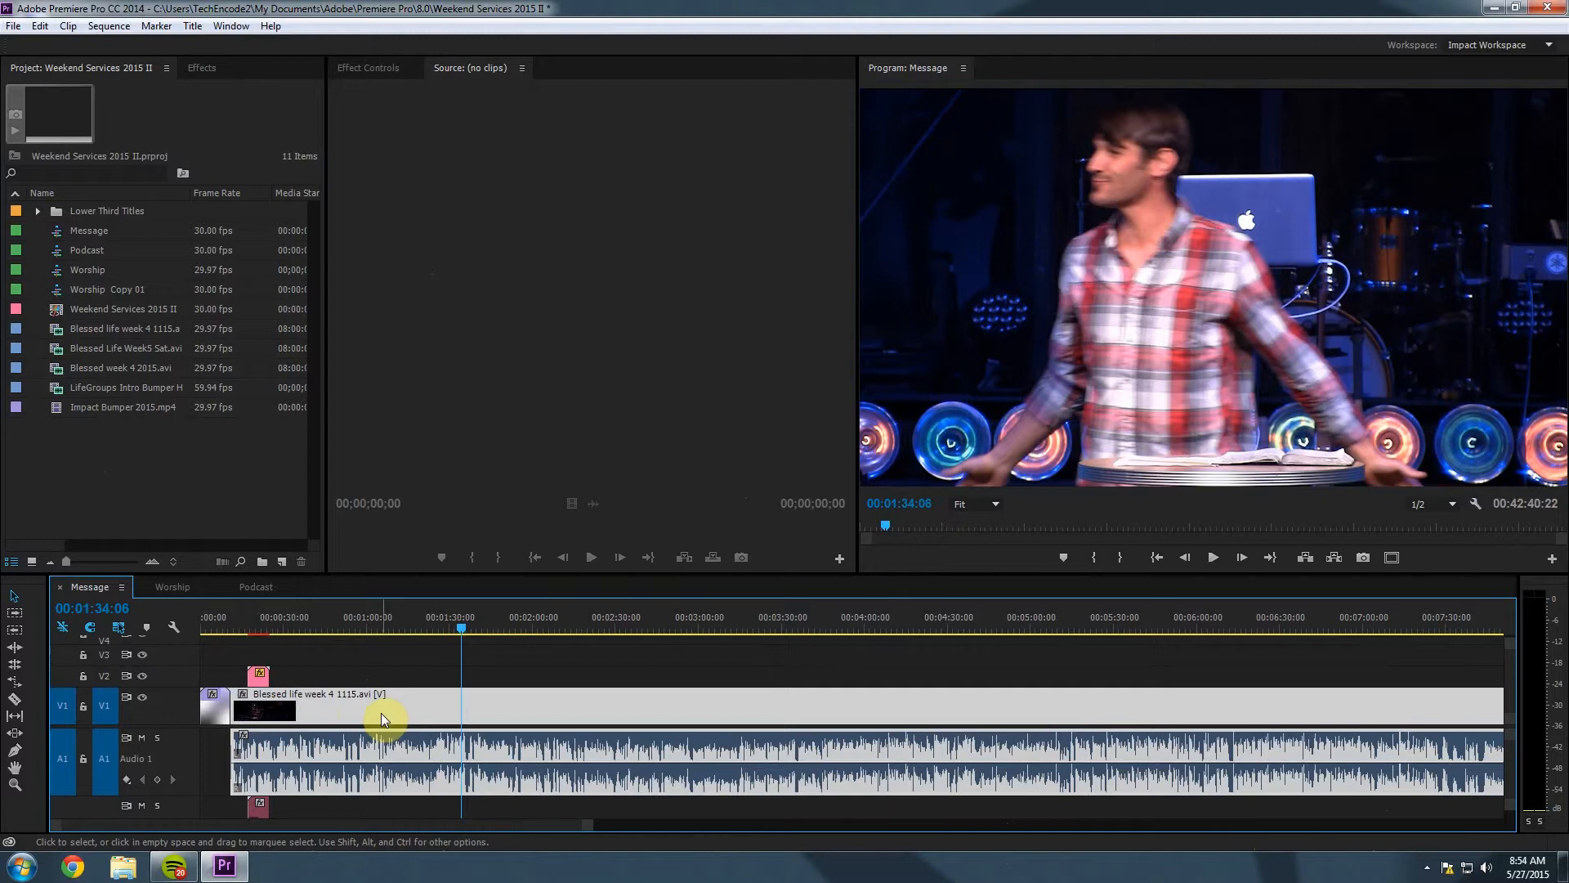
Delete the old sermon clip and its audio from the Message sequence.
key("Delete")
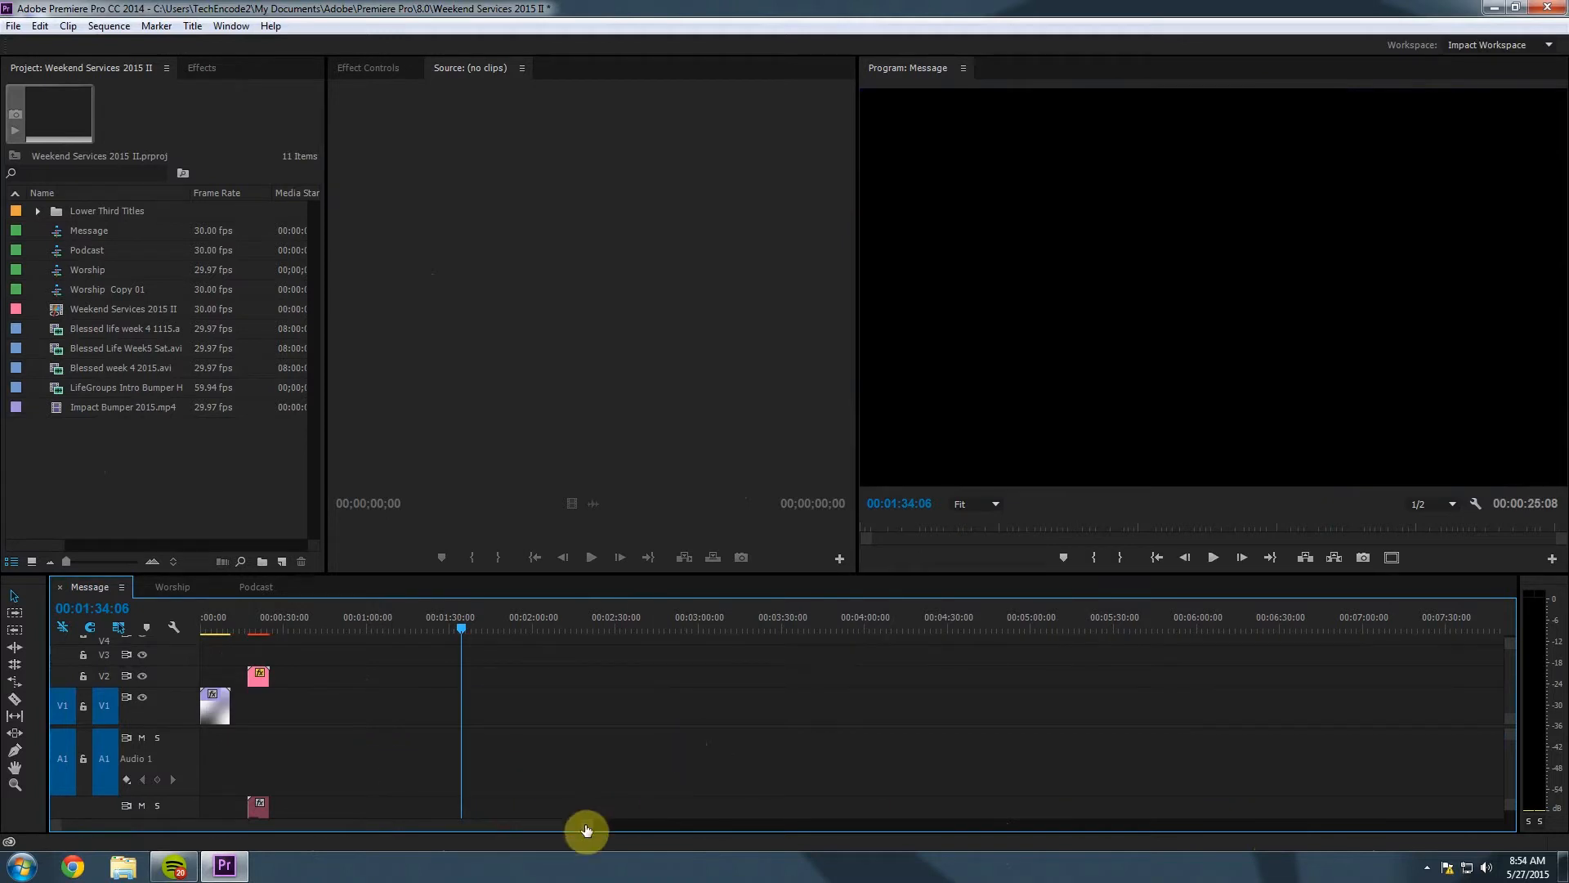
left_click_drag(582, 825, 450, 842)
left_click_drag(346, 829, 262, 827)
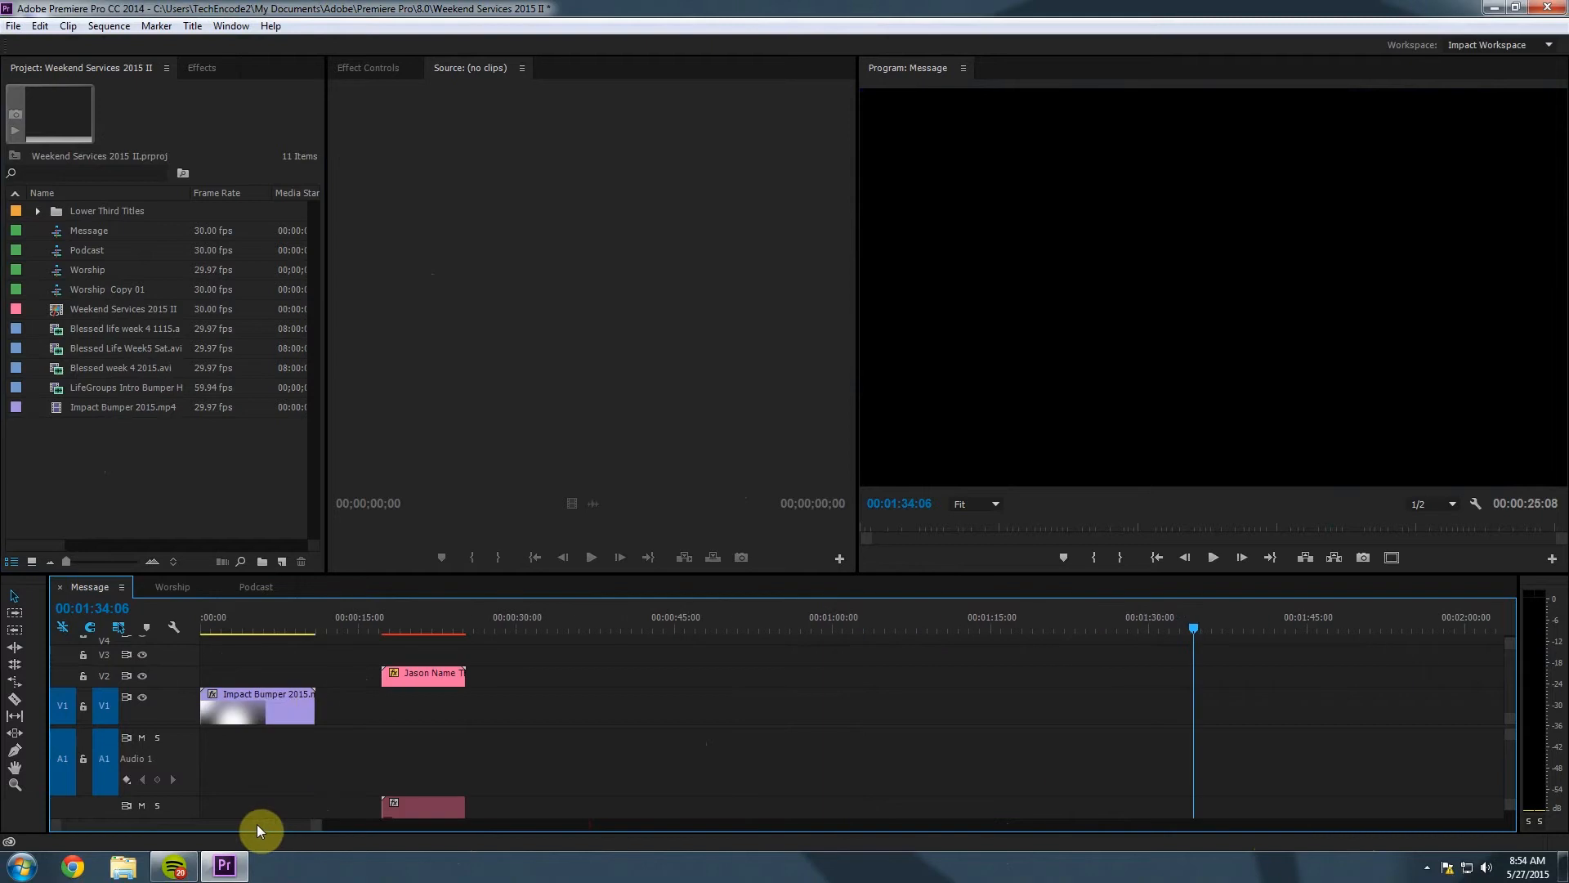
Preview the Impact Bumper up to its IMPACT logo and drag it back toward the sequence start.
left_click(231, 617)
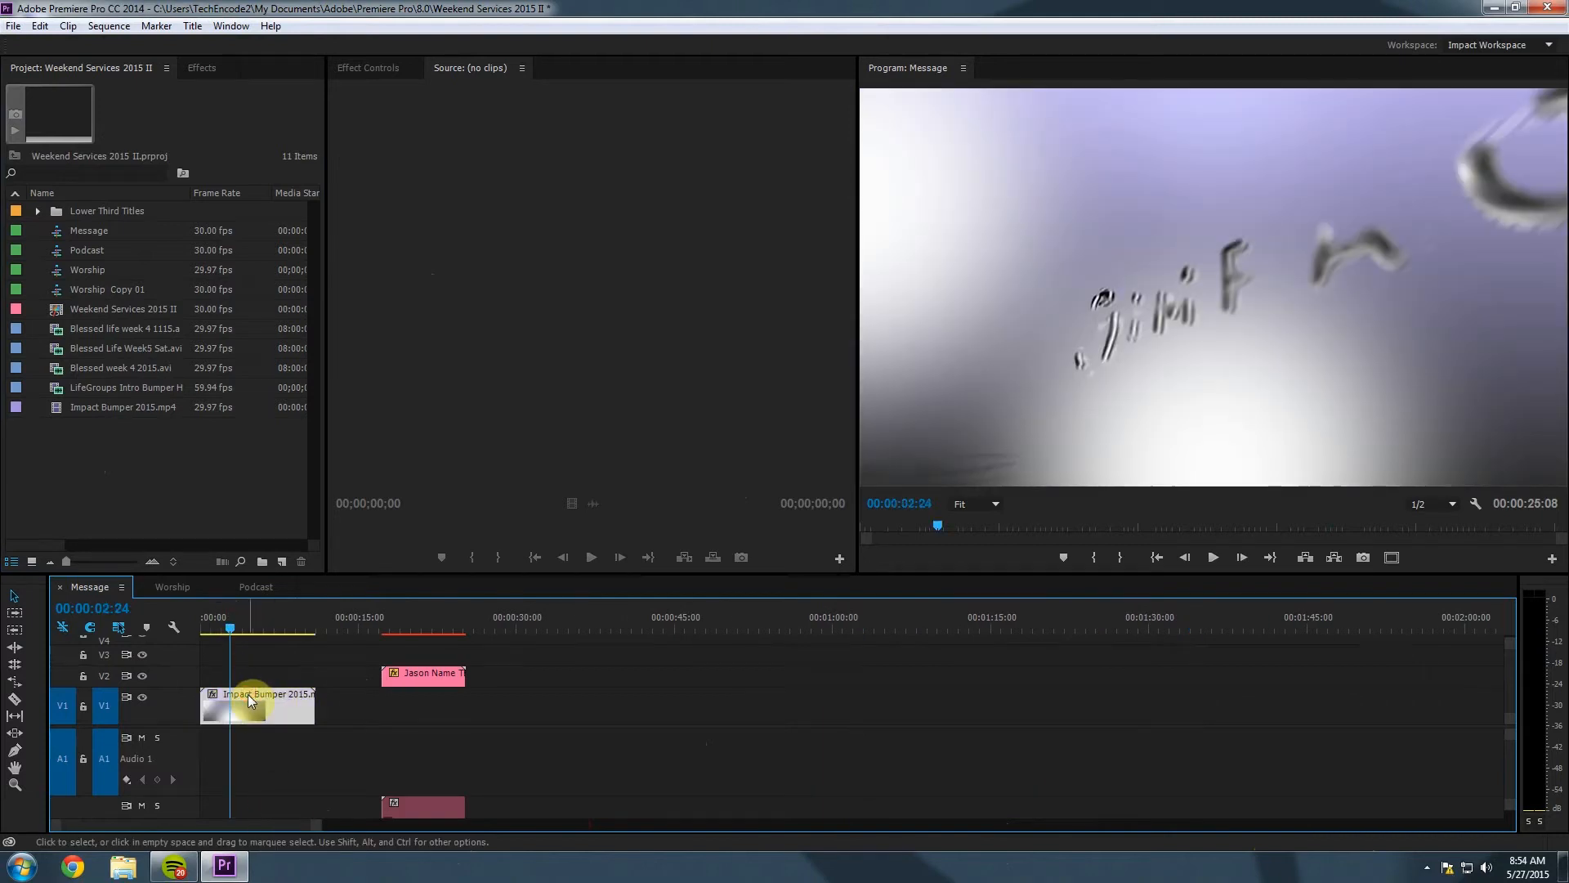
left_click(230, 626)
left_click_drag(230, 625, 320, 634)
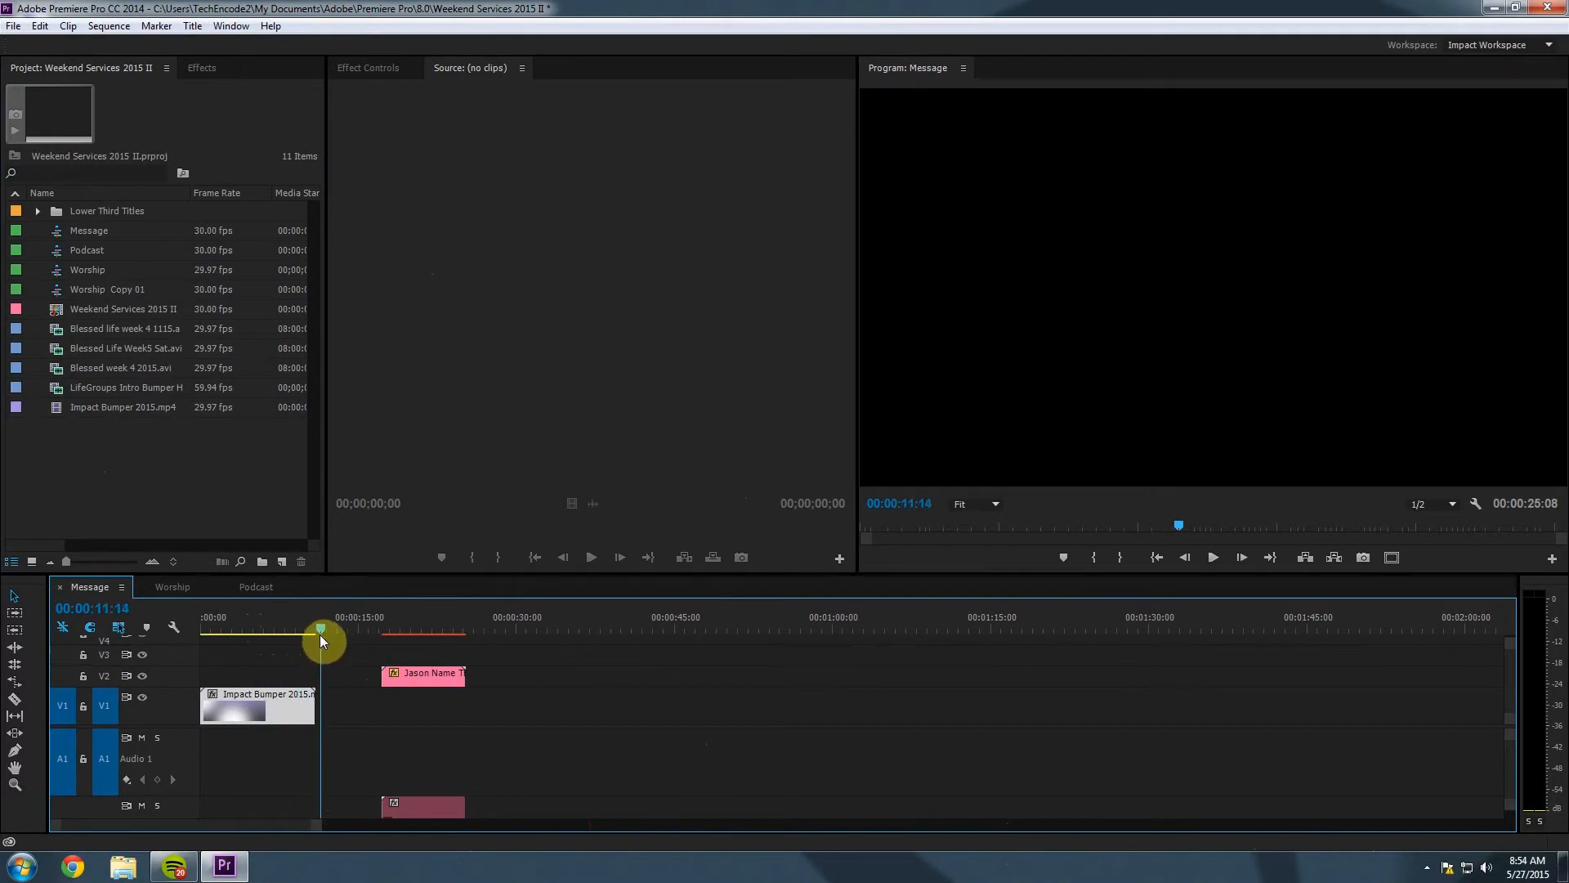
left_click(239, 619)
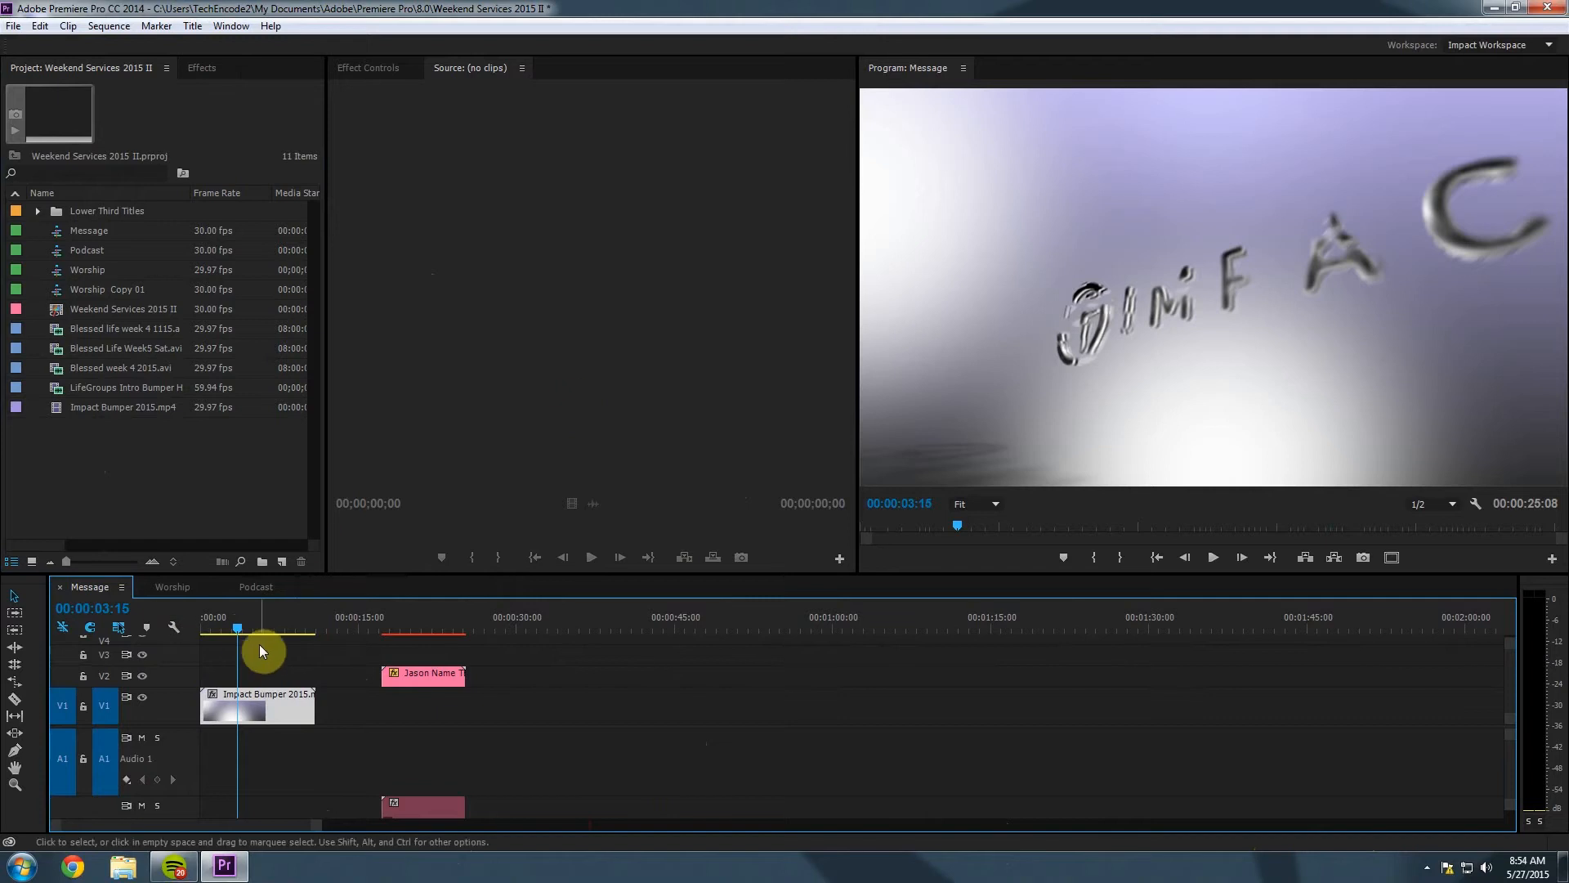
mouse_move(238, 630)
left_mouse_down()
mouse_move(277, 634)
mouse_move(254, 654)
left_mouse_up()
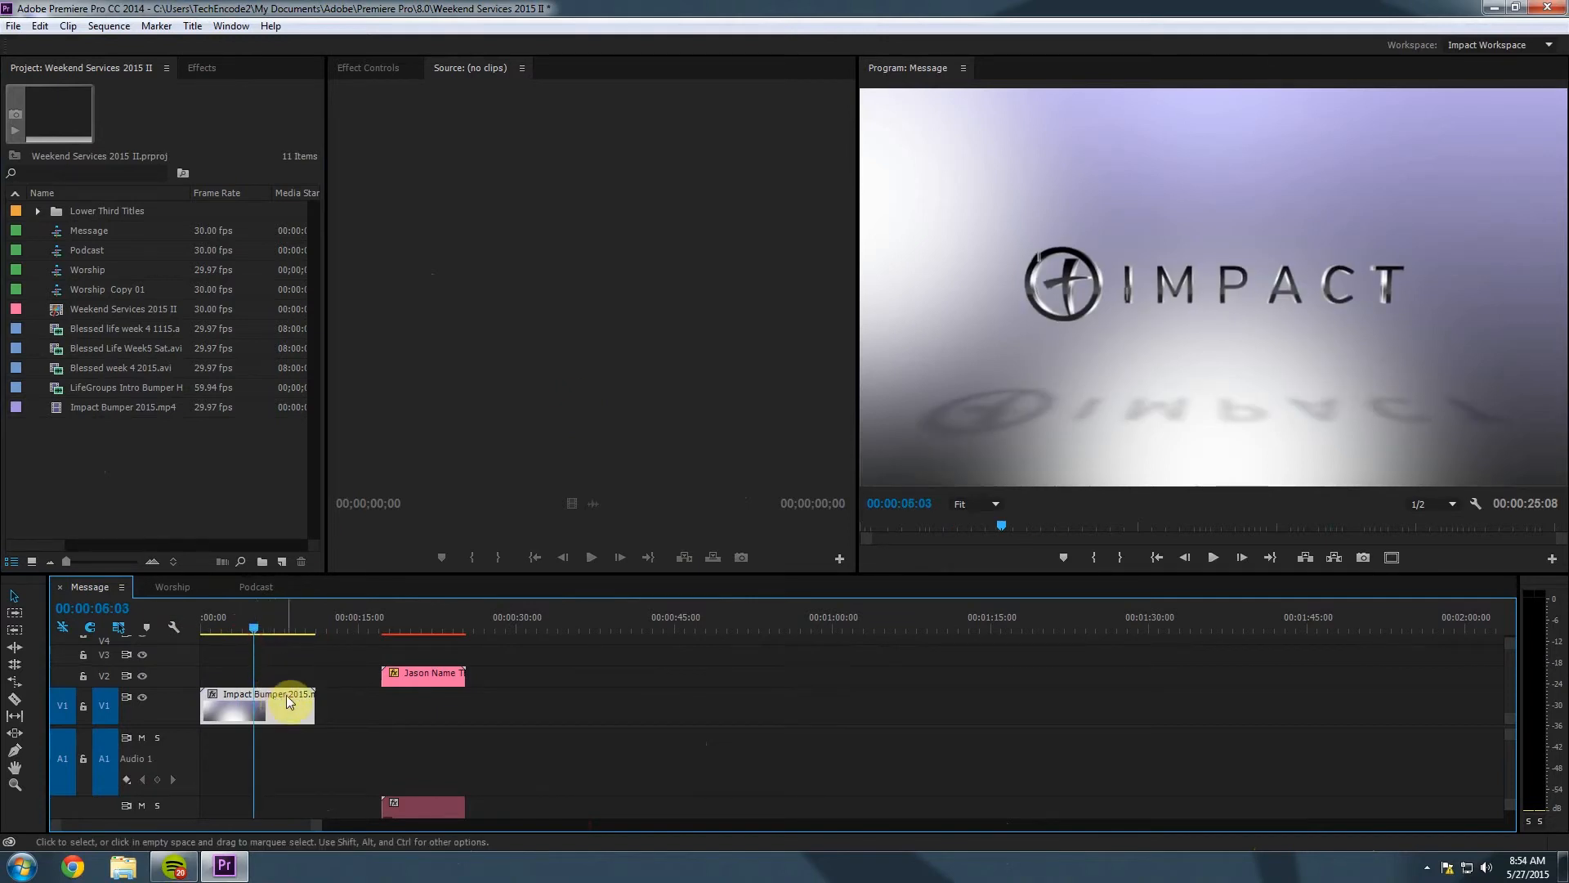
mouse_move(242, 699)
left_mouse_down()
mouse_move(862, 743)
mouse_move(820, 714)
mouse_move(554, 693)
mouse_move(837, 695)
mouse_move(855, 698)
mouse_move(213, 697)
left_mouse_up()
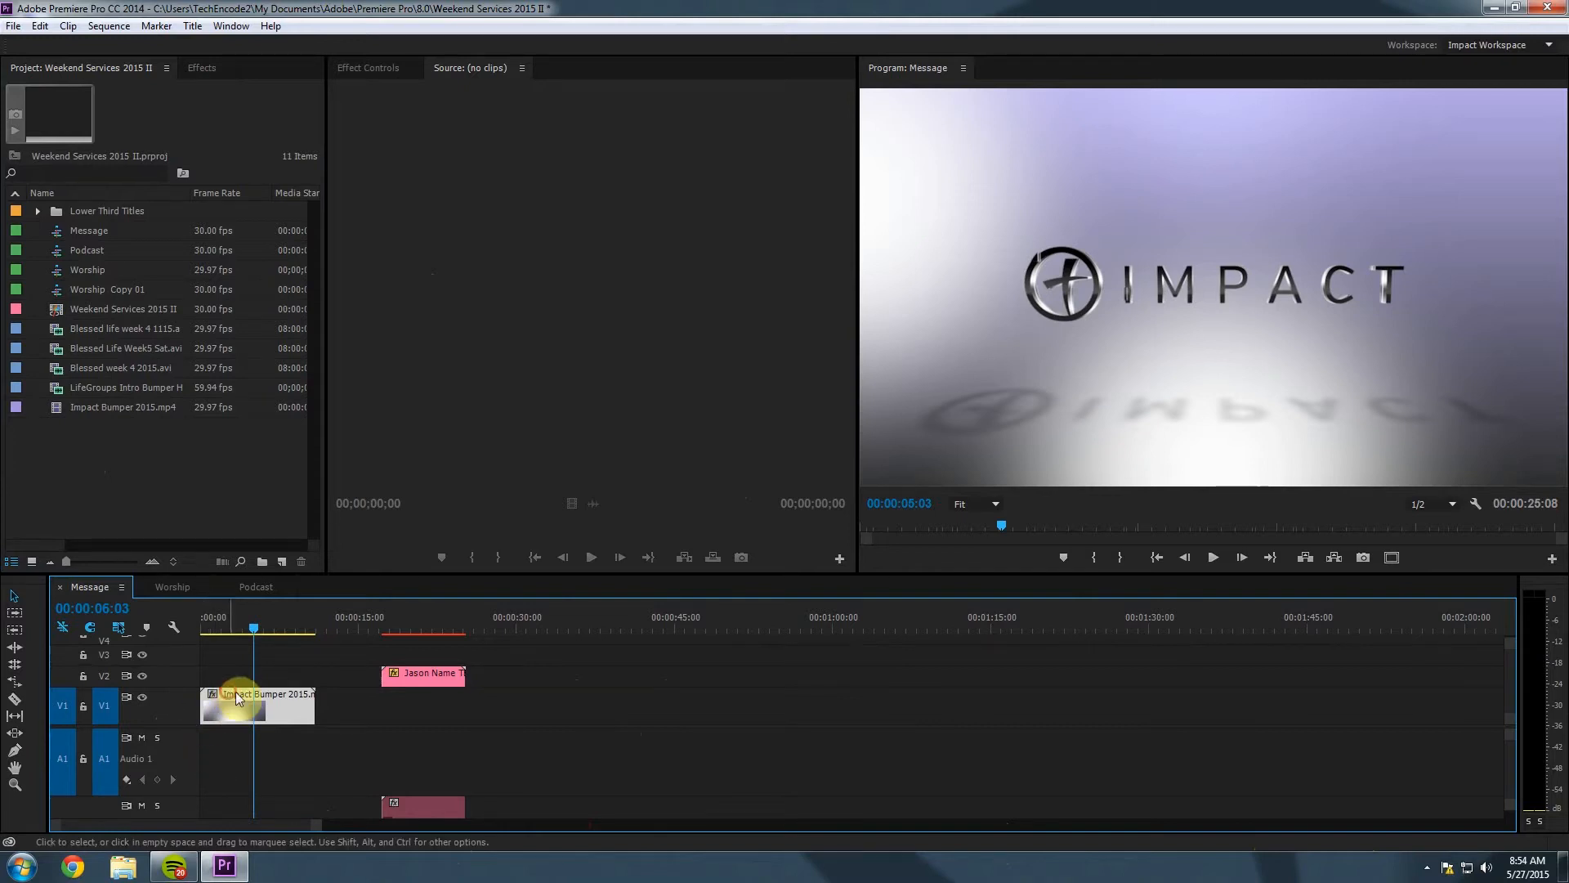
mouse_move(225, 691)
left_mouse_down()
mouse_move(280, 697)
mouse_move(206, 701)
mouse_move(283, 703)
mouse_move(218, 697)
left_mouse_up()
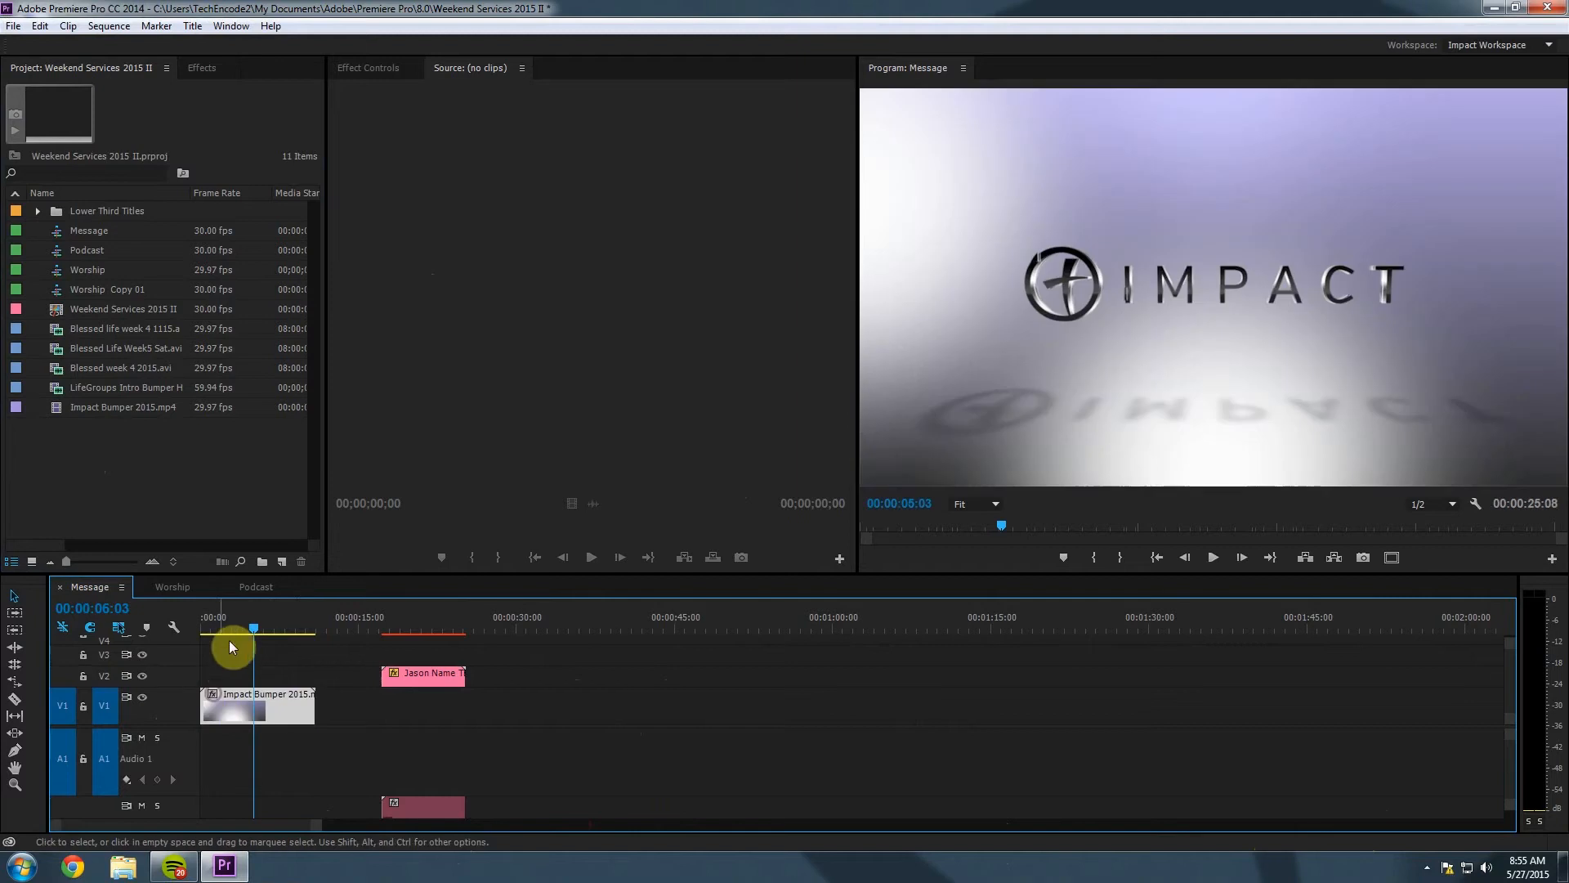
Place the Impact Bumper clip at the start of the sequence and resize the video/audio track split.
left_click_drag(220, 629, 223, 628)
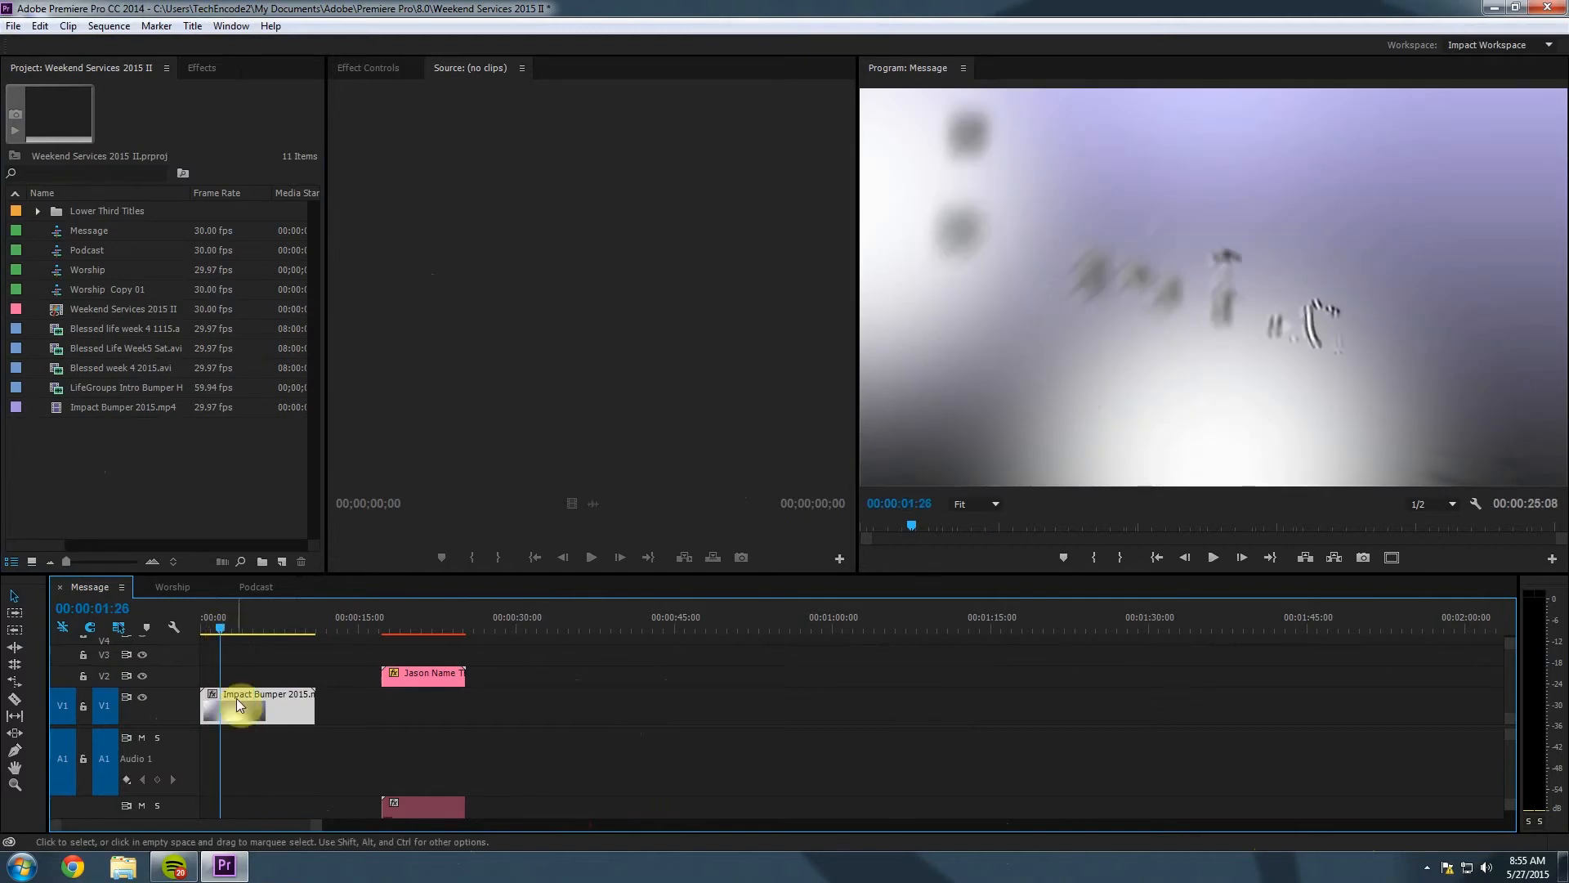
left_click(248, 770)
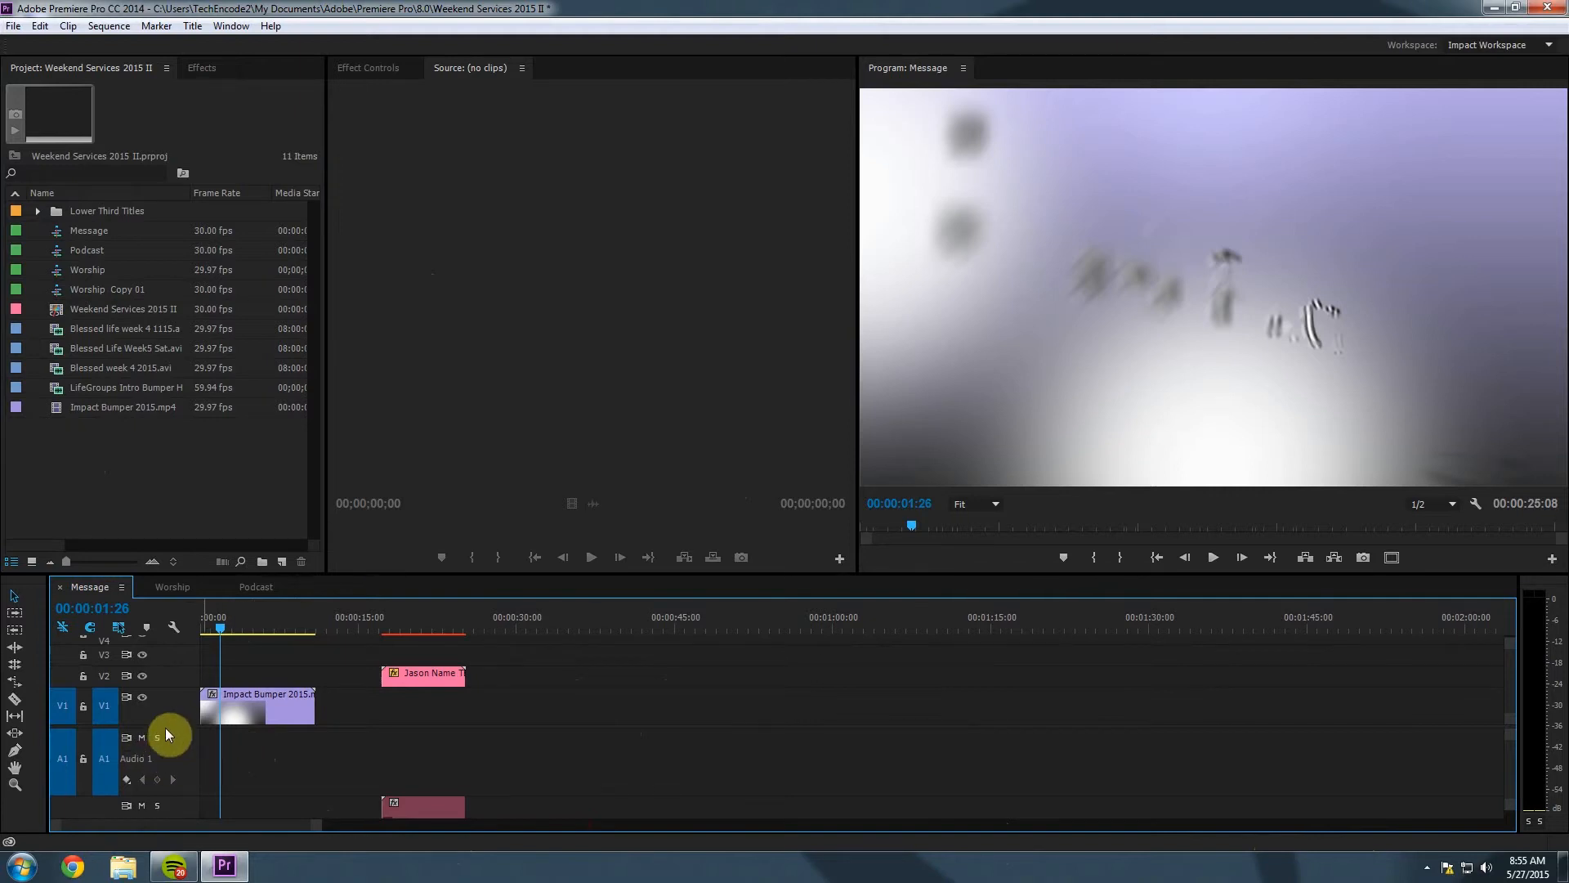
left_click_drag(165, 726, 162, 728)
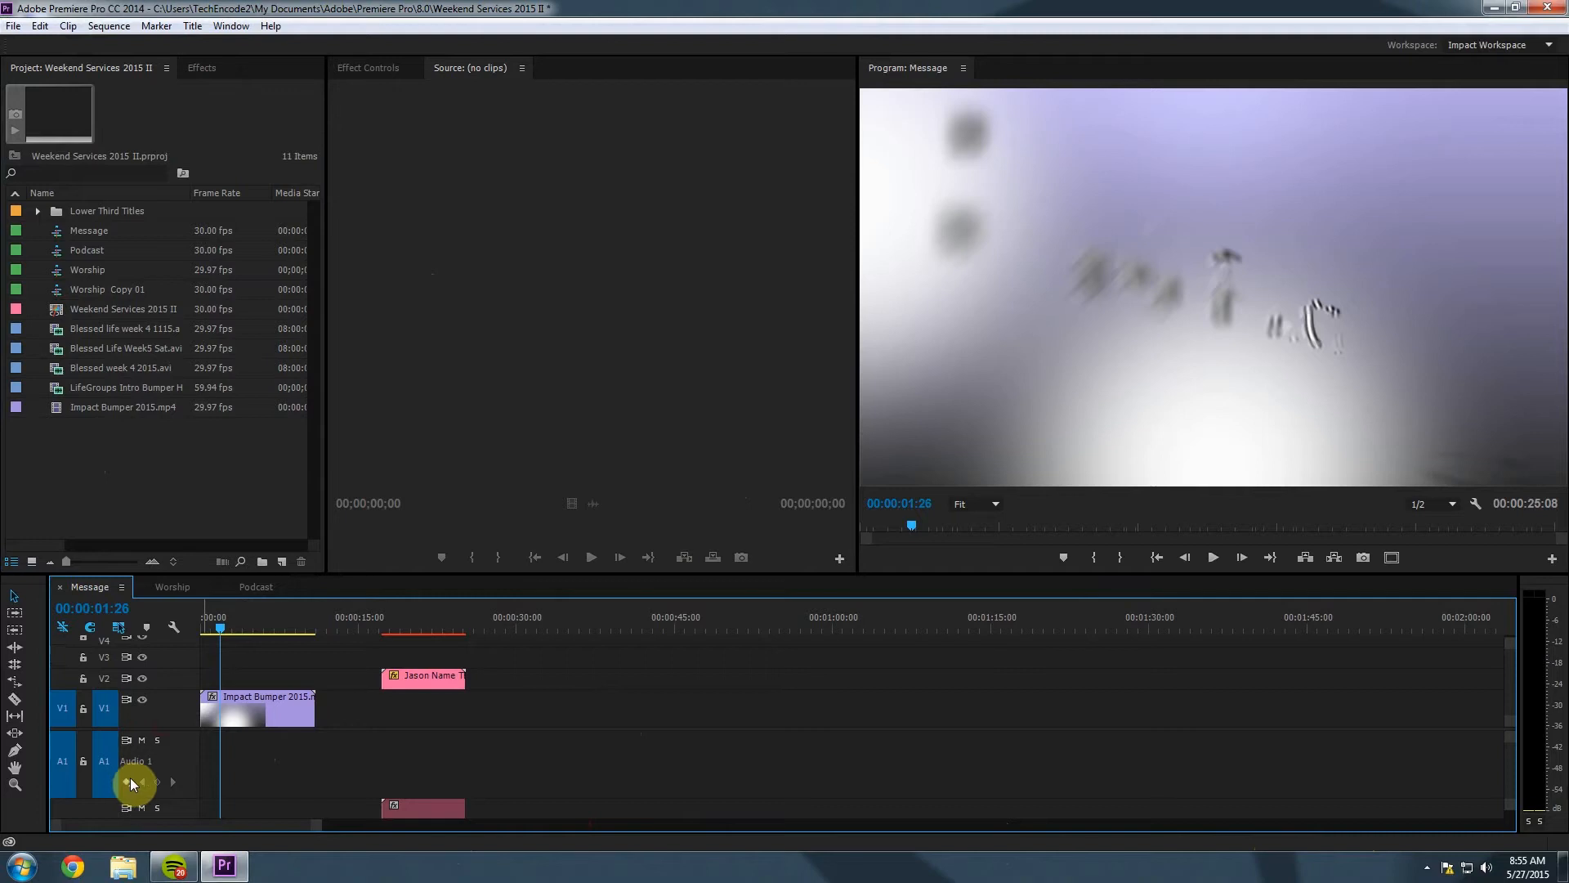
left_click_drag(241, 696, 211, 703)
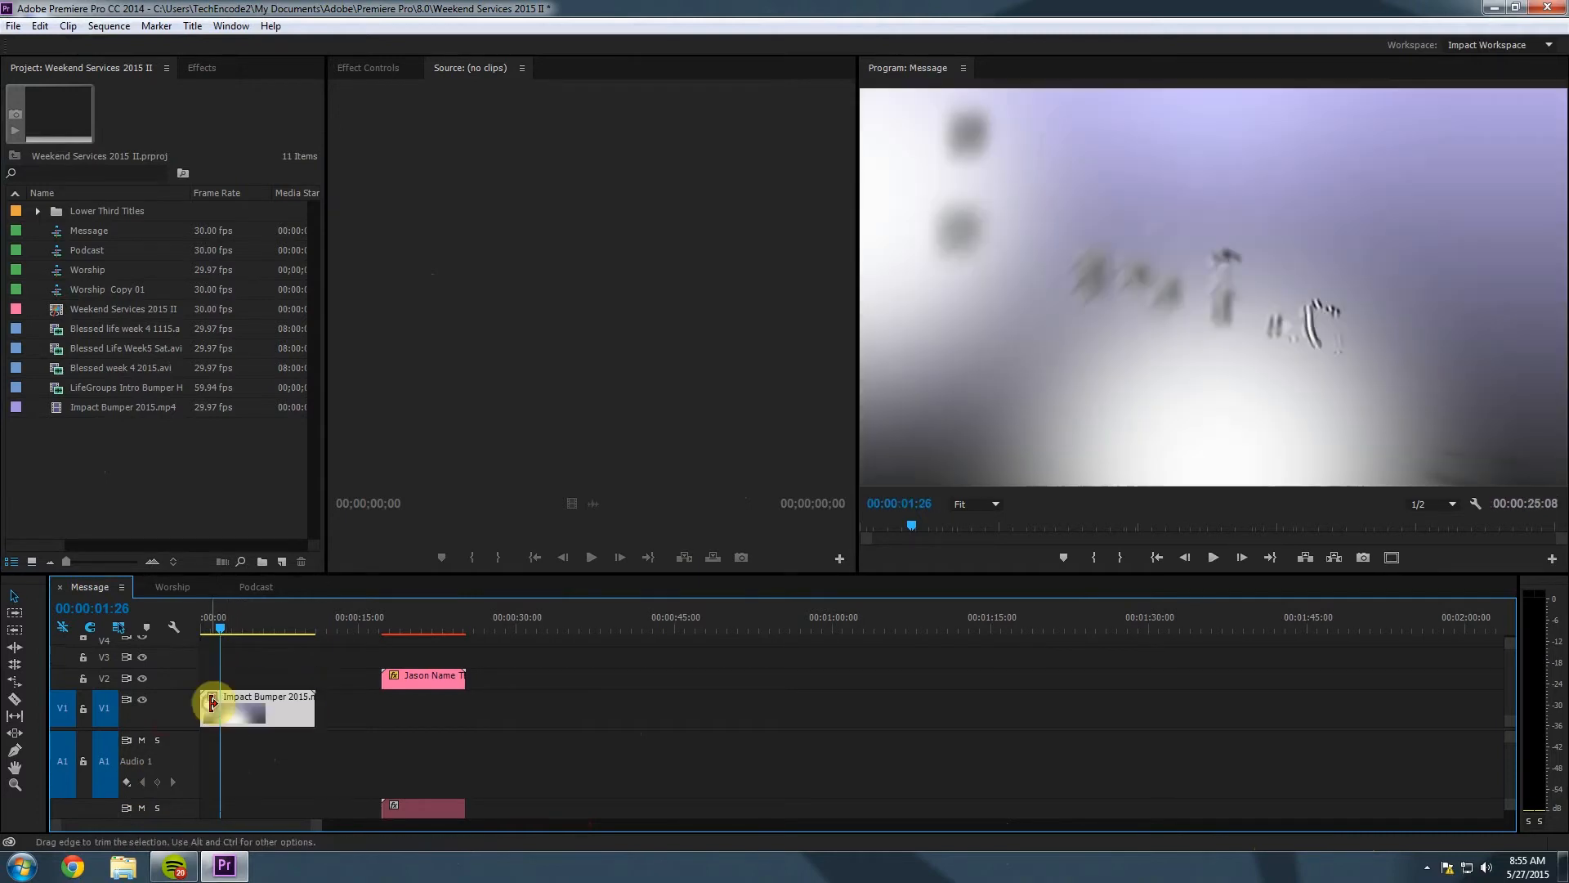
left_click(252, 744)
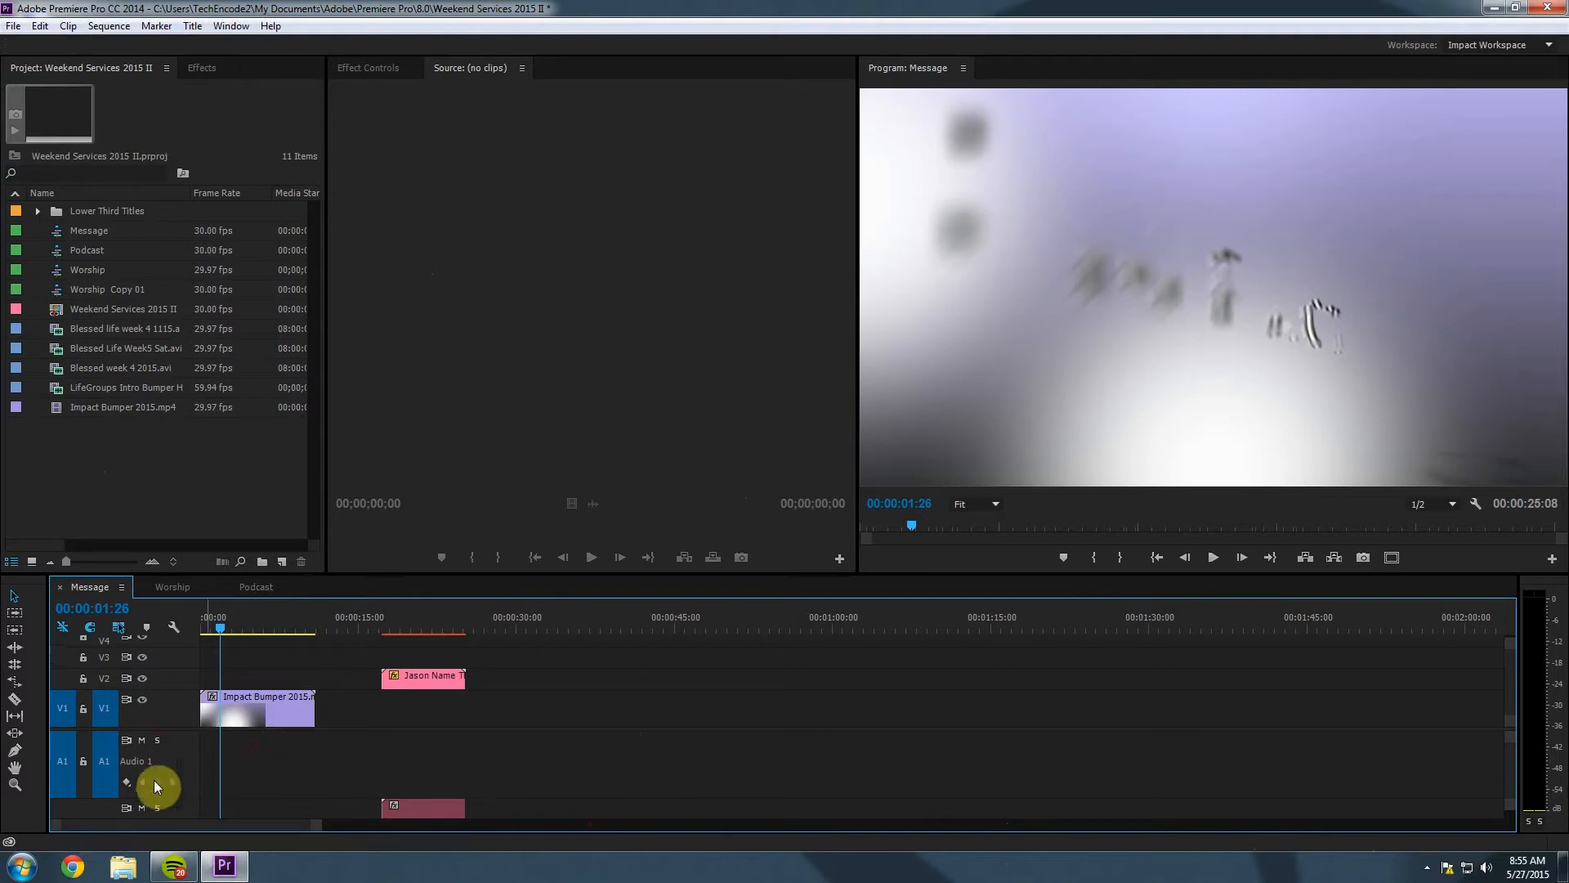
Collapse and re-expand the Audio 1 and Audio 2 tracks.
double_click(153, 779)
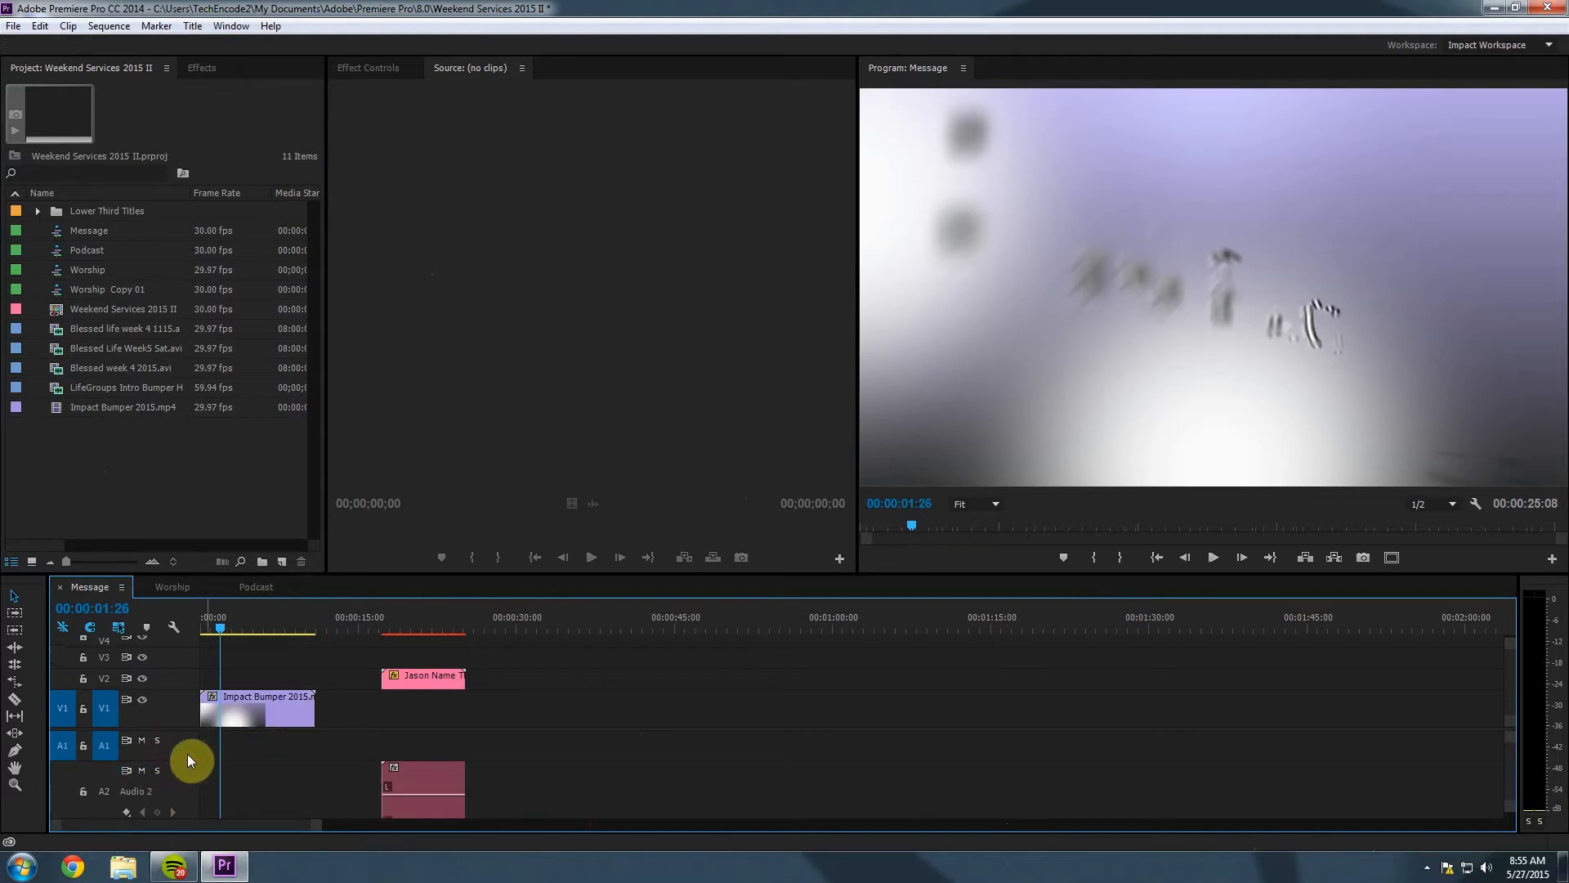
double_click(179, 767)
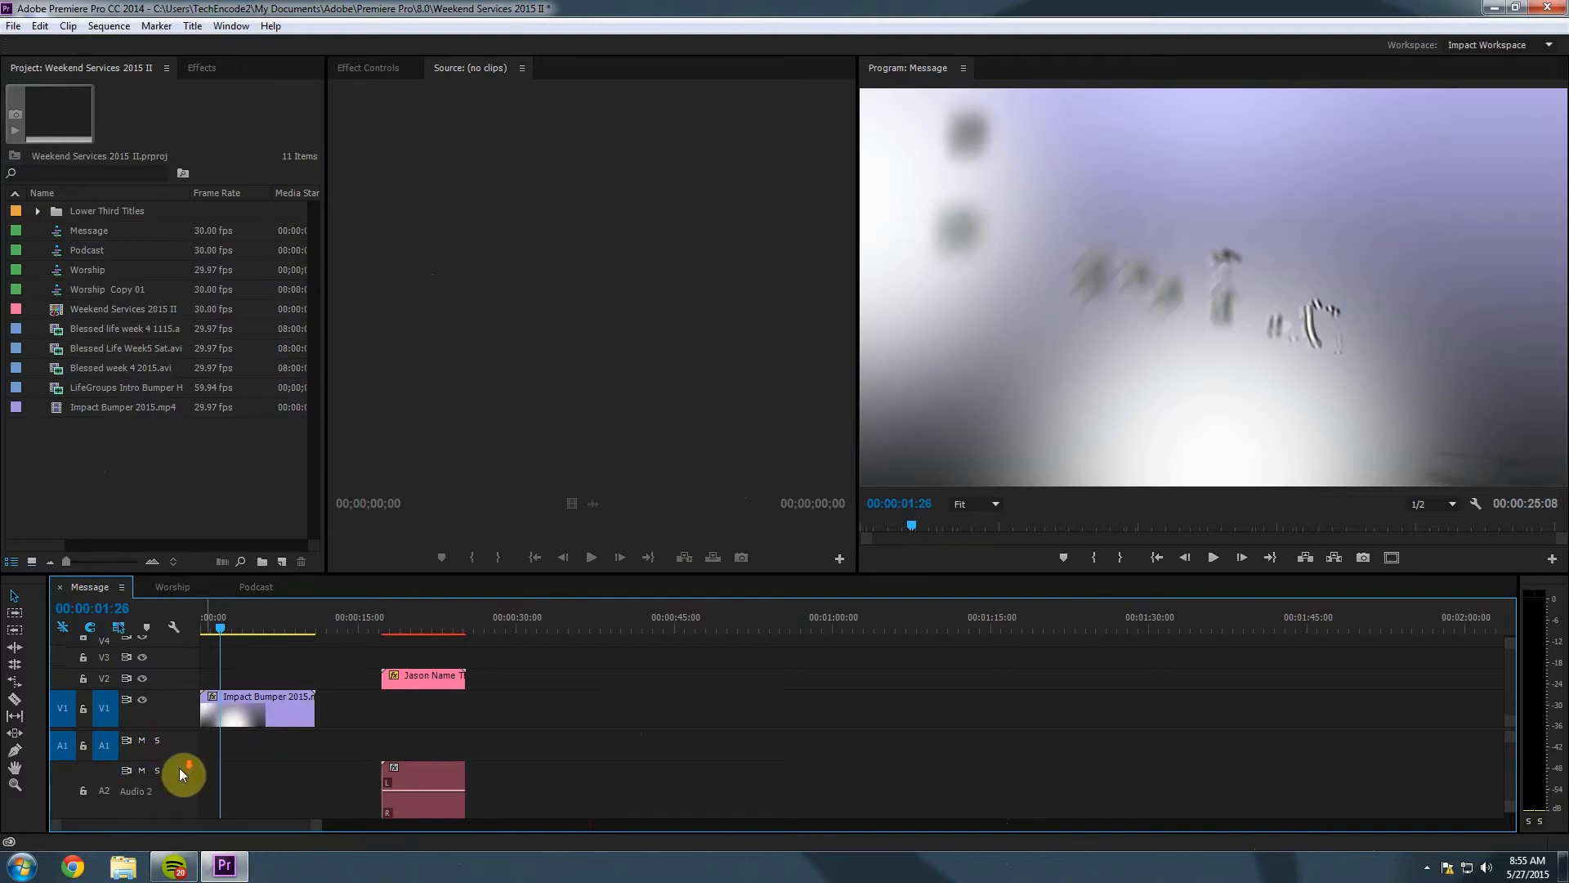
double_click(134, 768)
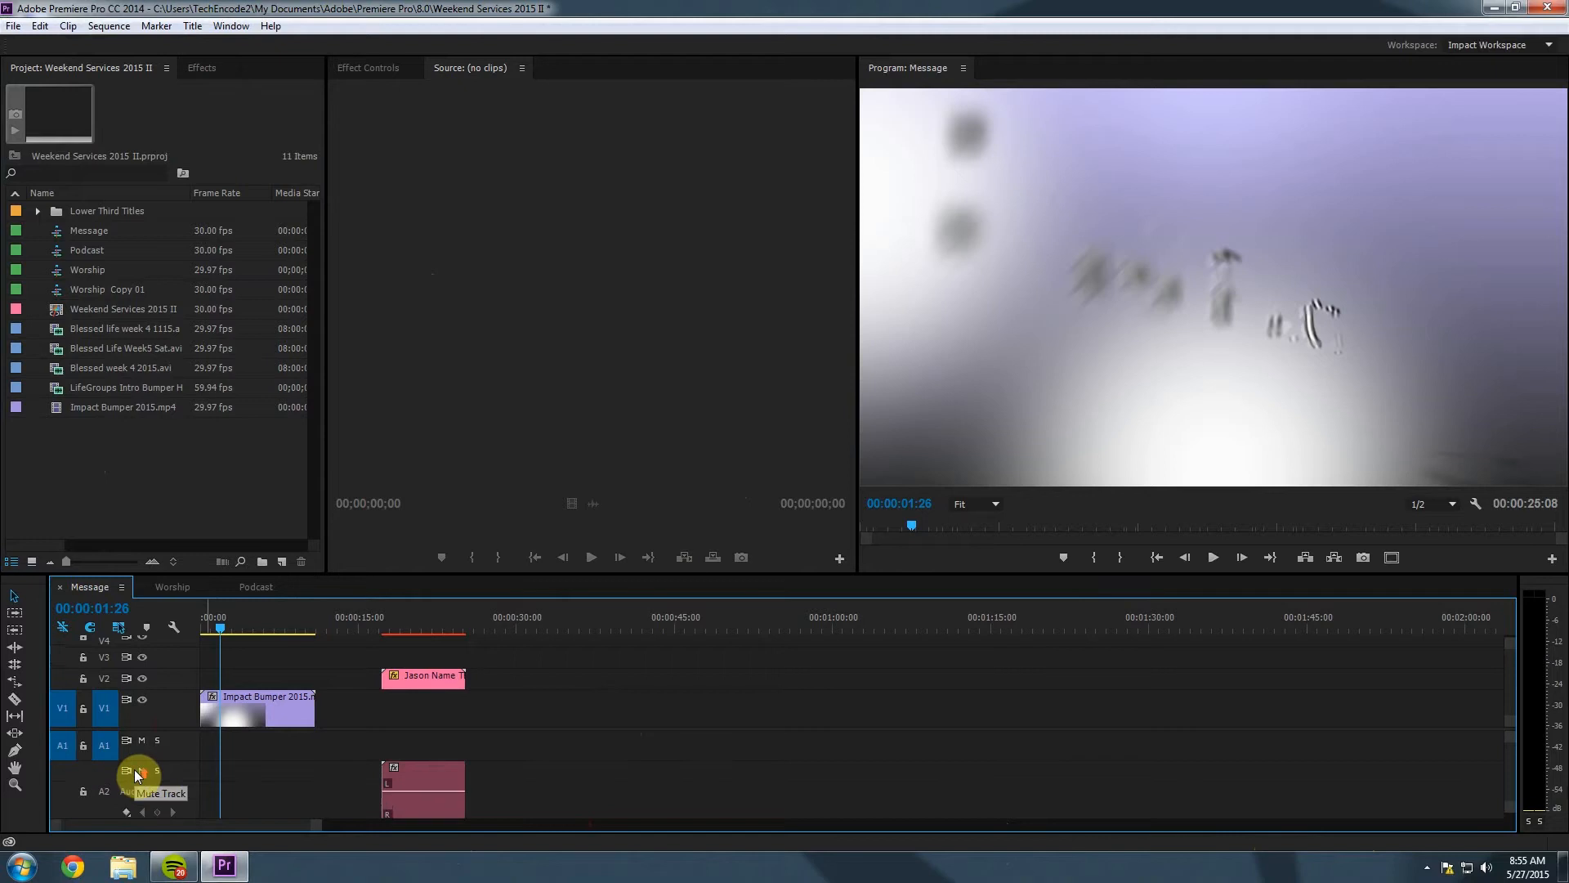
double_click(170, 744)
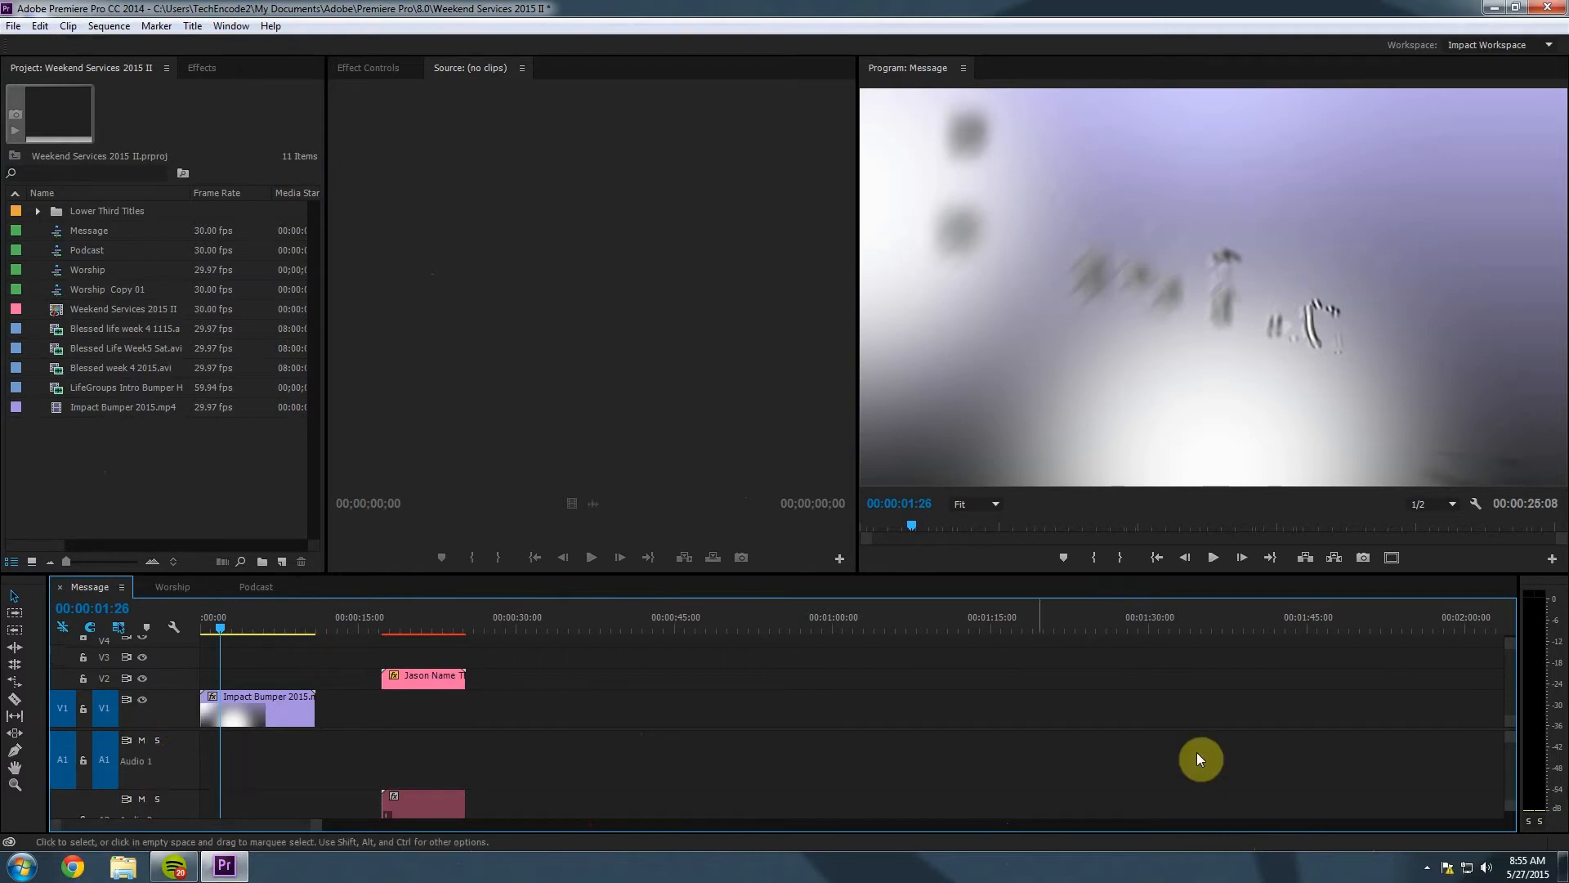
left_click_drag(1510, 683, 1512, 705)
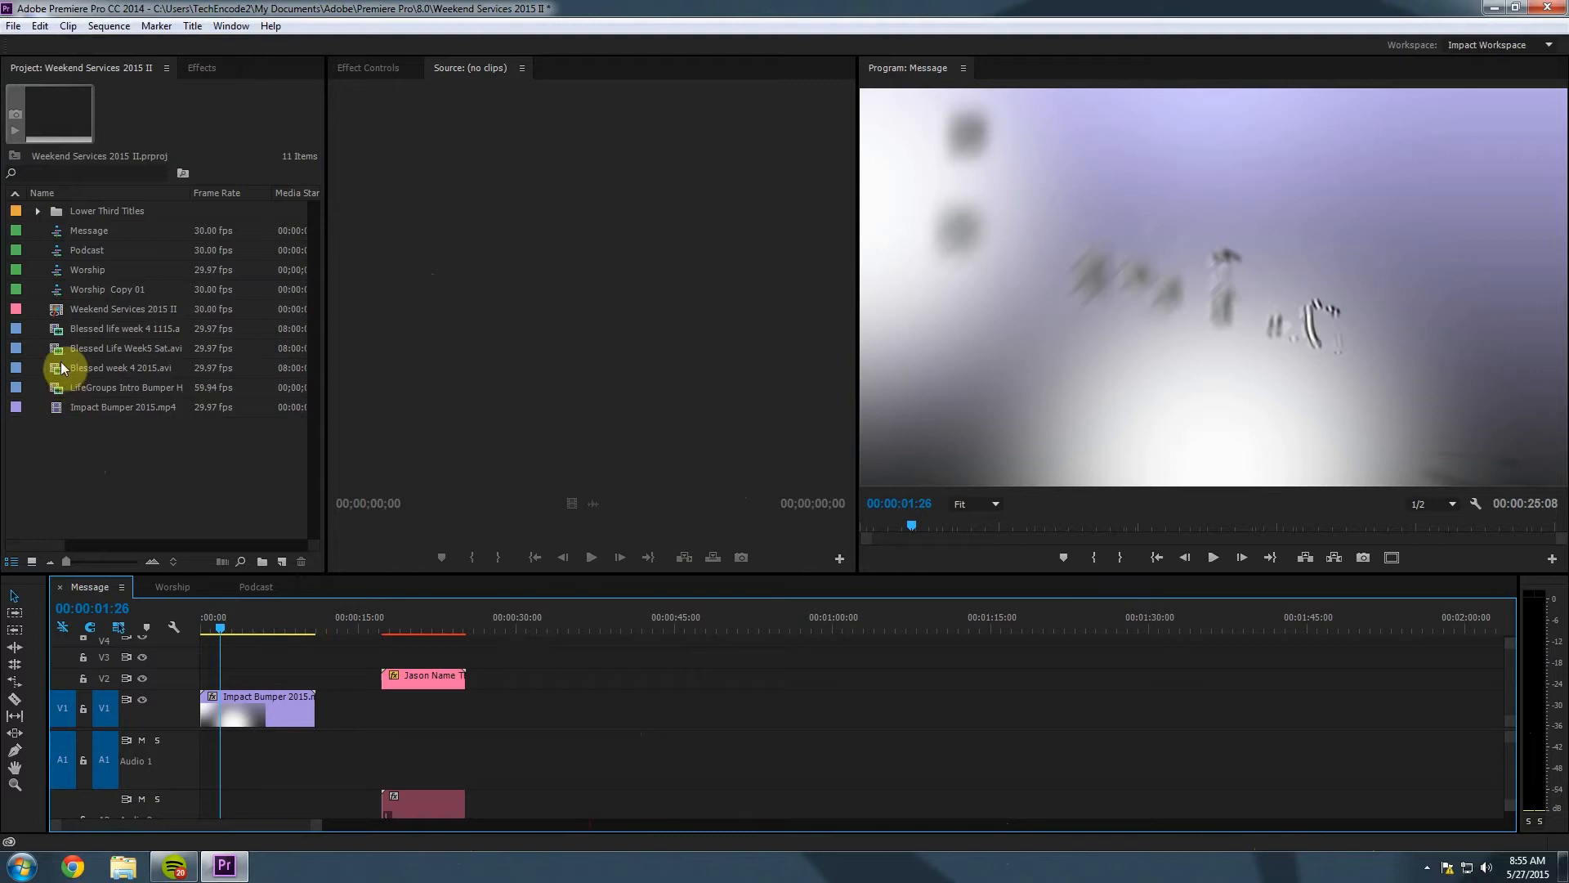
Drag Blessed life week 4 1115.avi onto V1/A1 right after the Impact Bumper.
left_click(56, 328)
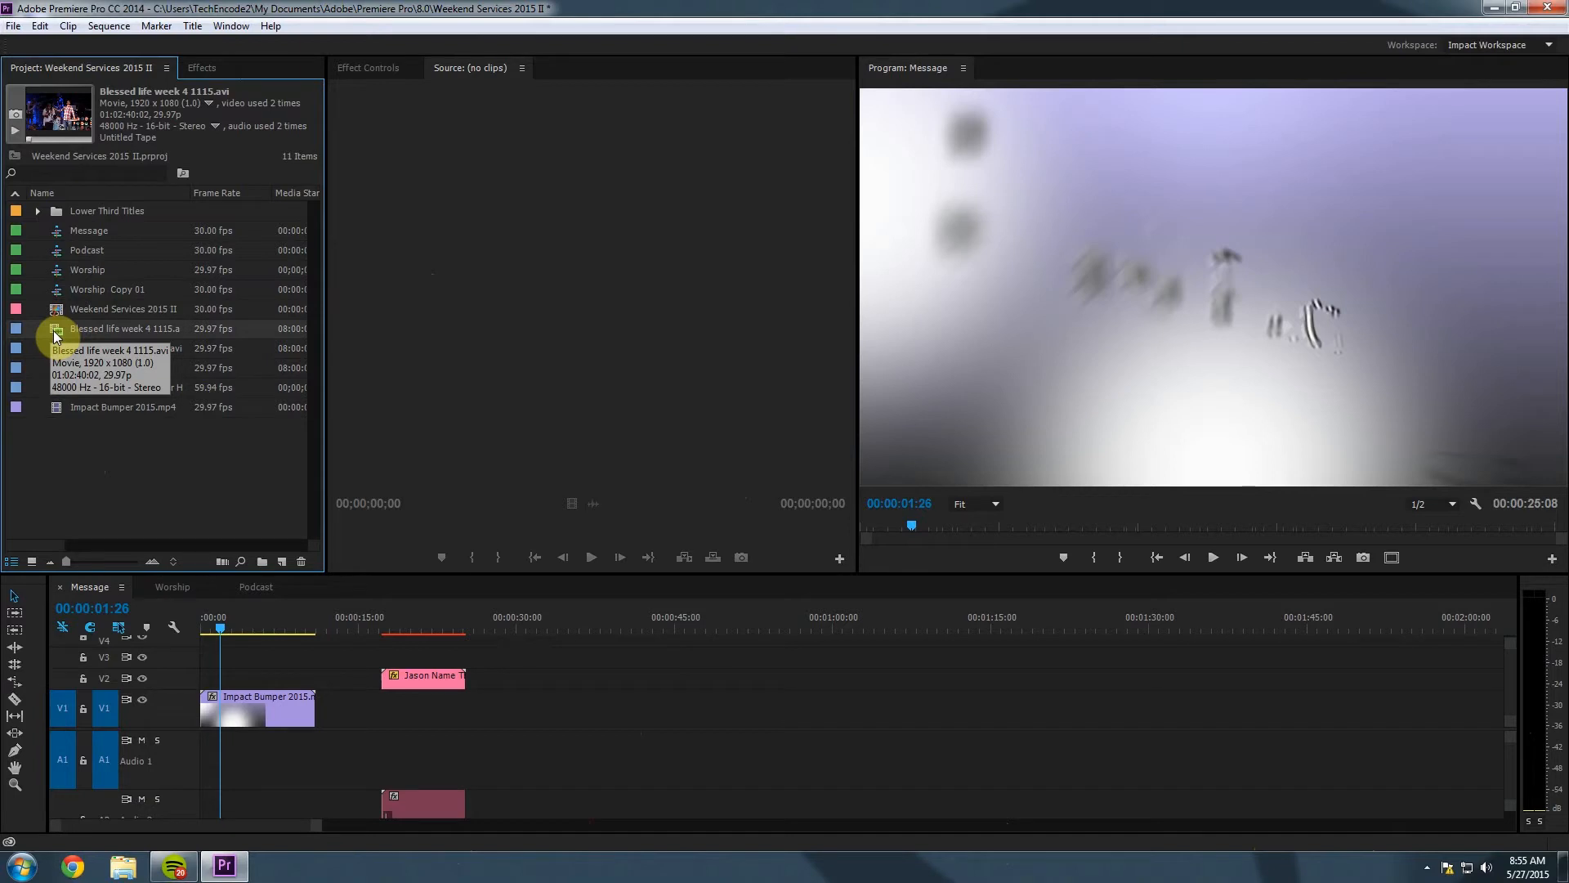
left_click_drag(56, 335, 508, 698)
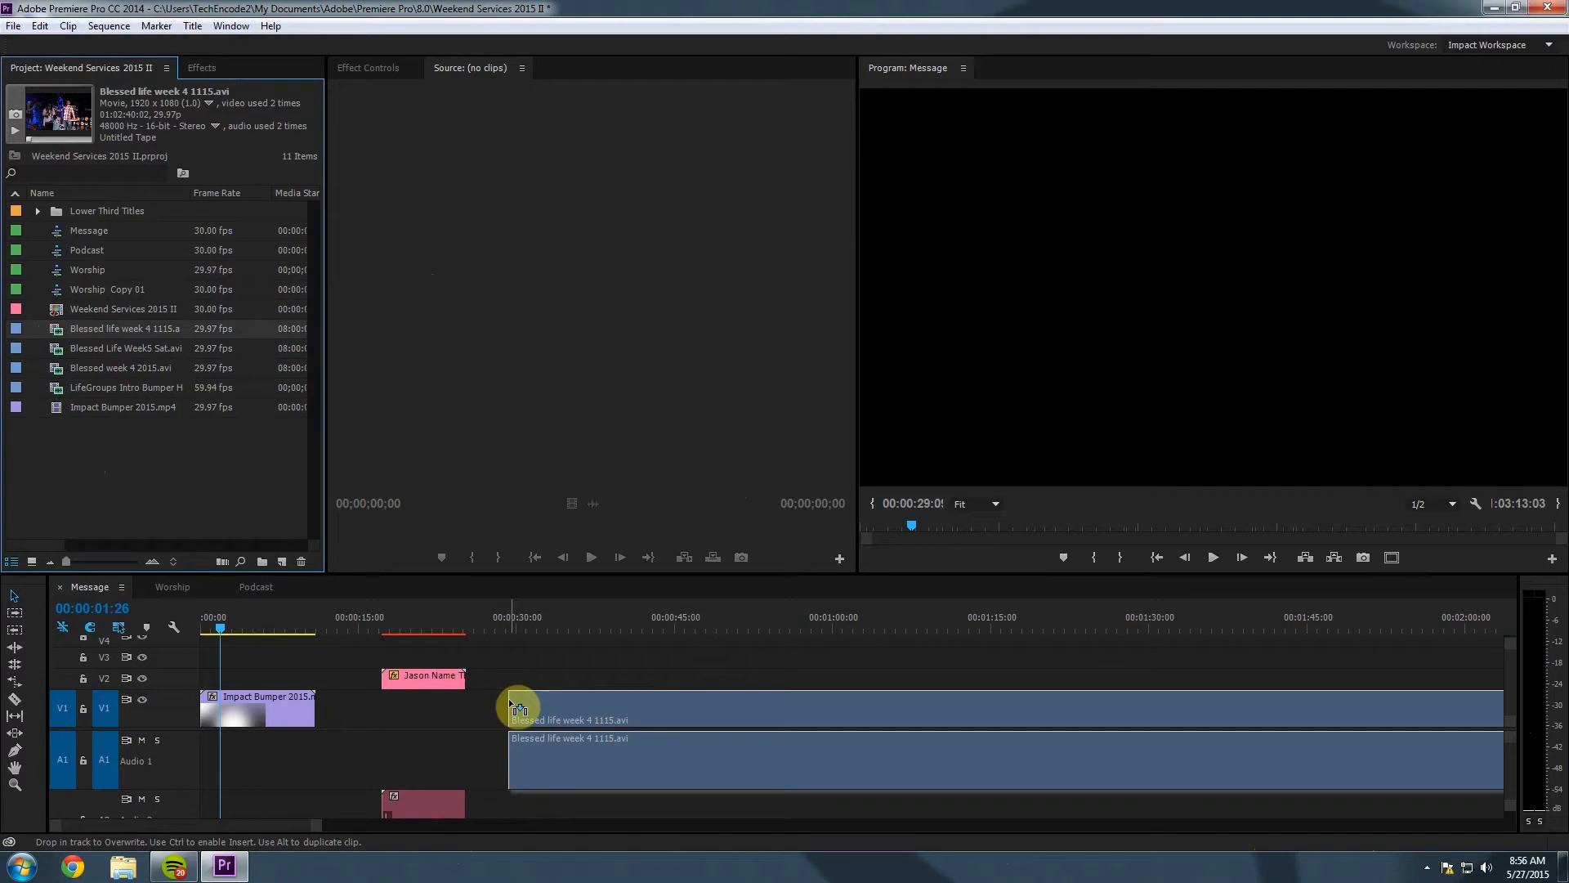
left_click_drag(508, 698, 320, 709)
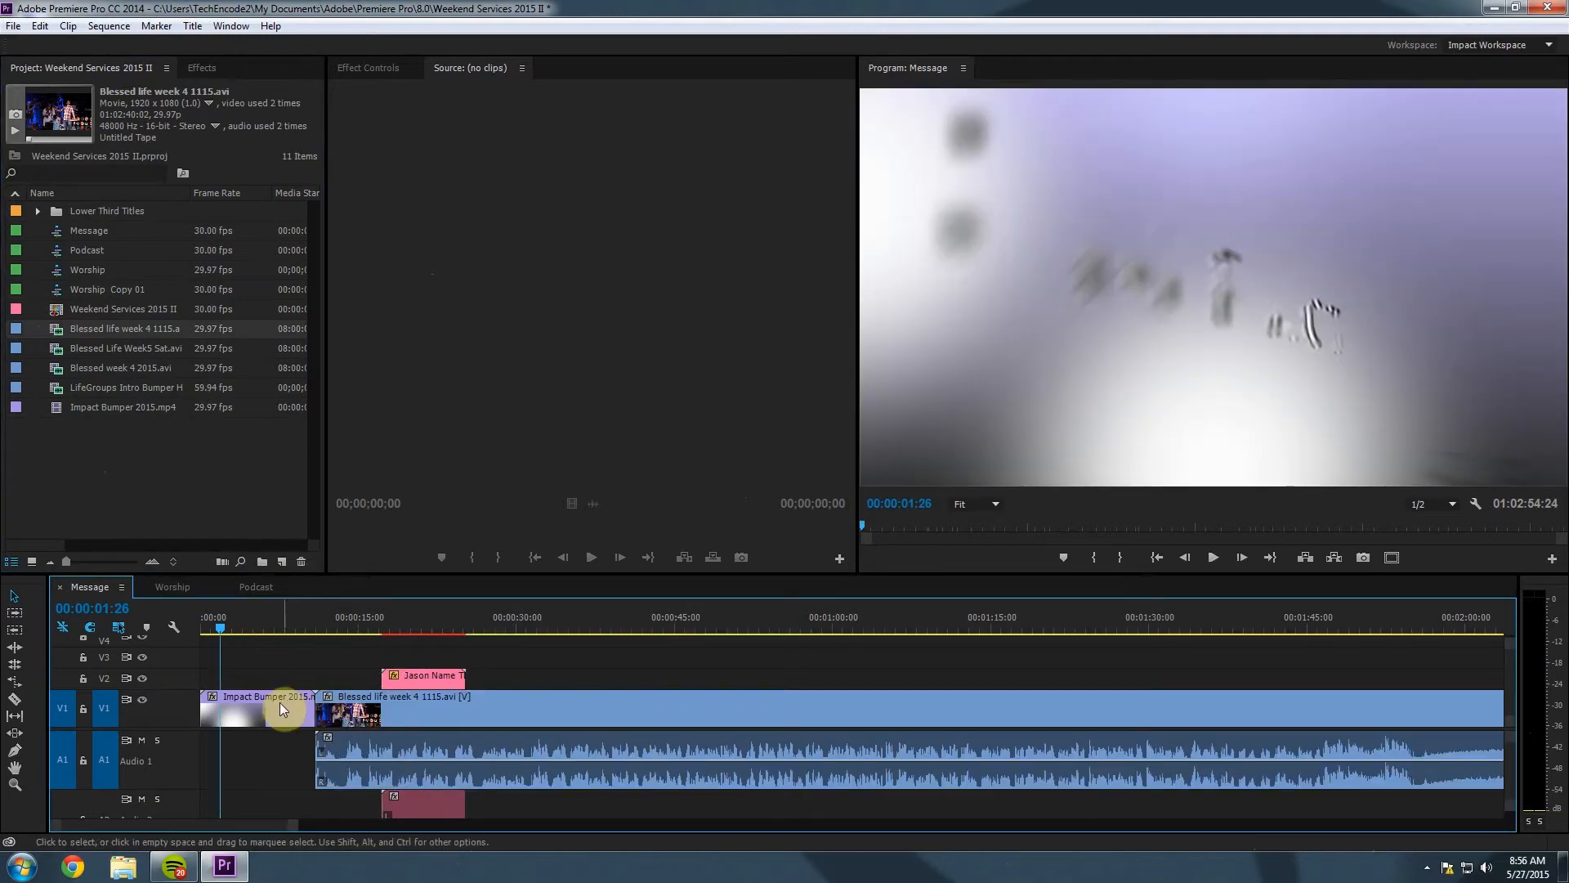
left_click(329, 619)
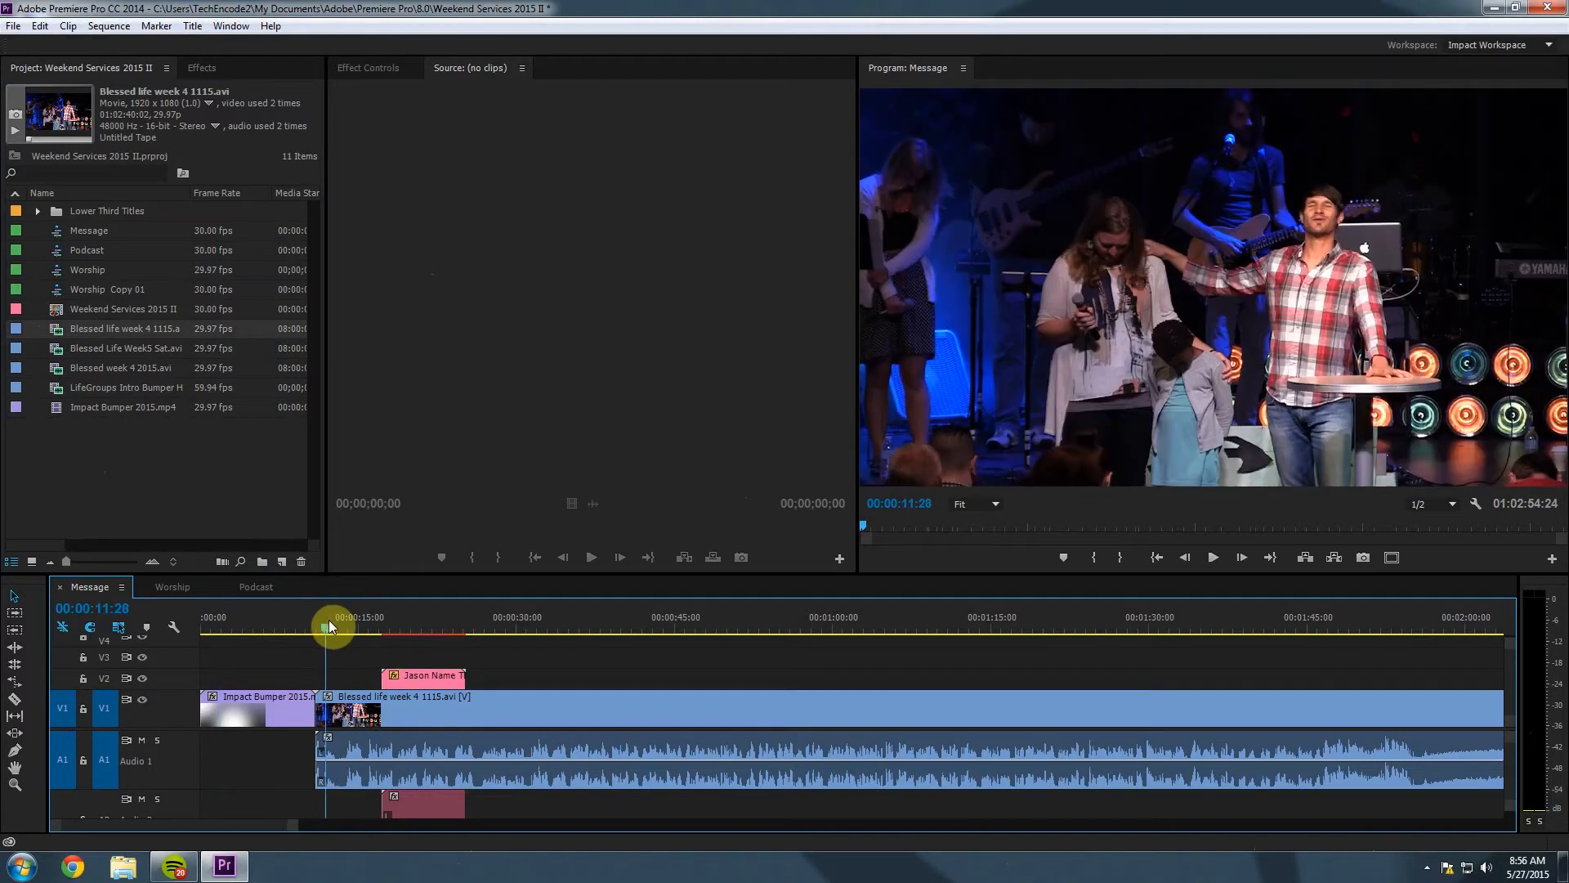
left_click_drag(326, 627, 333, 621)
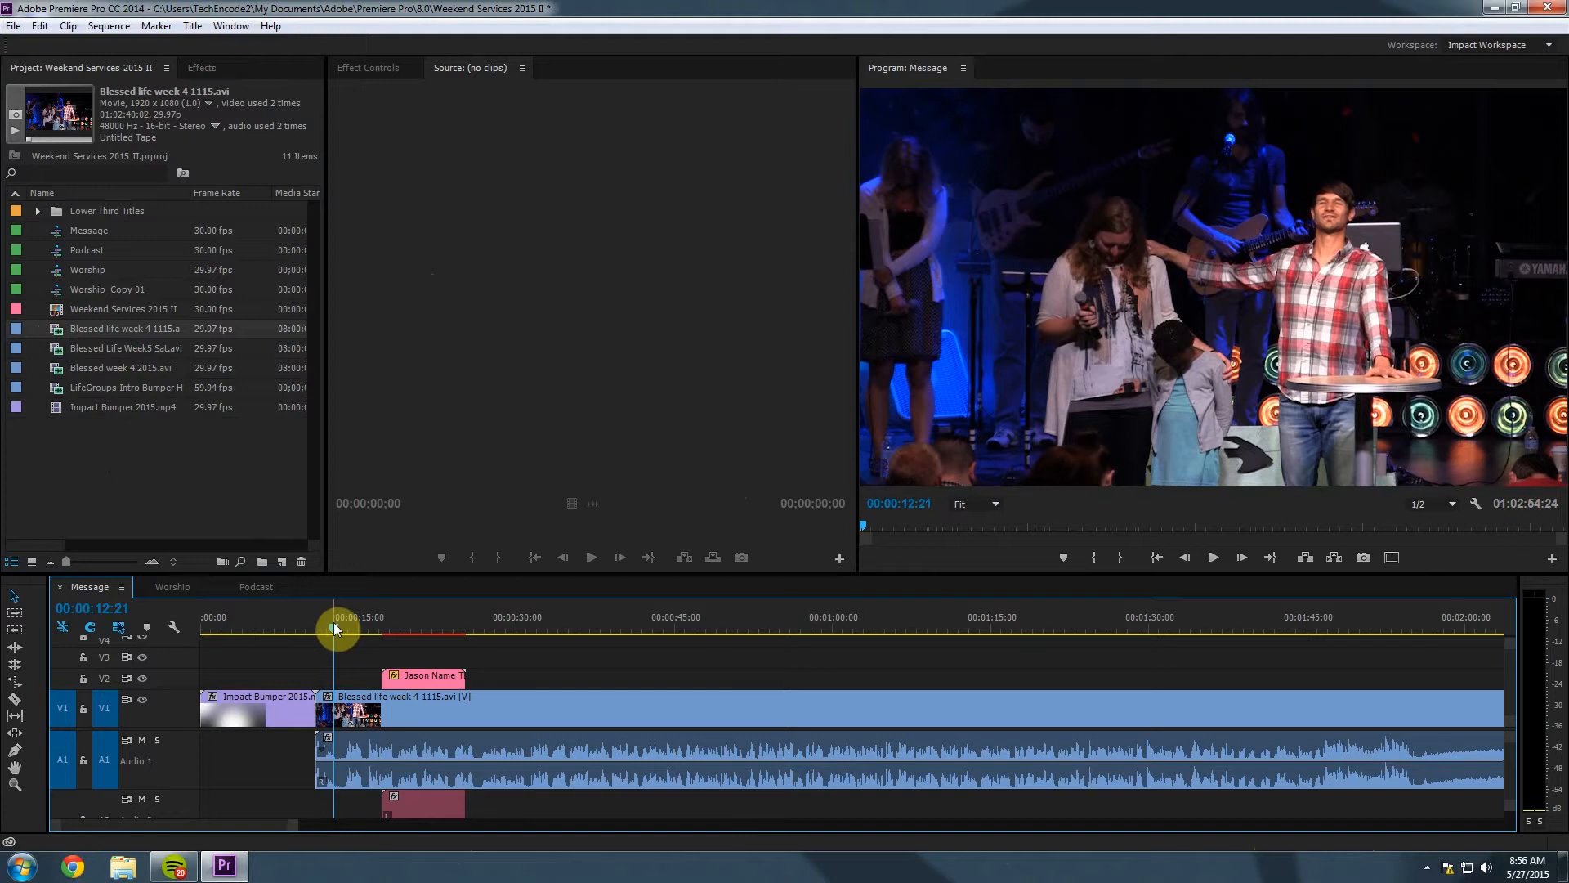
left_click_drag(334, 621, 346, 625)
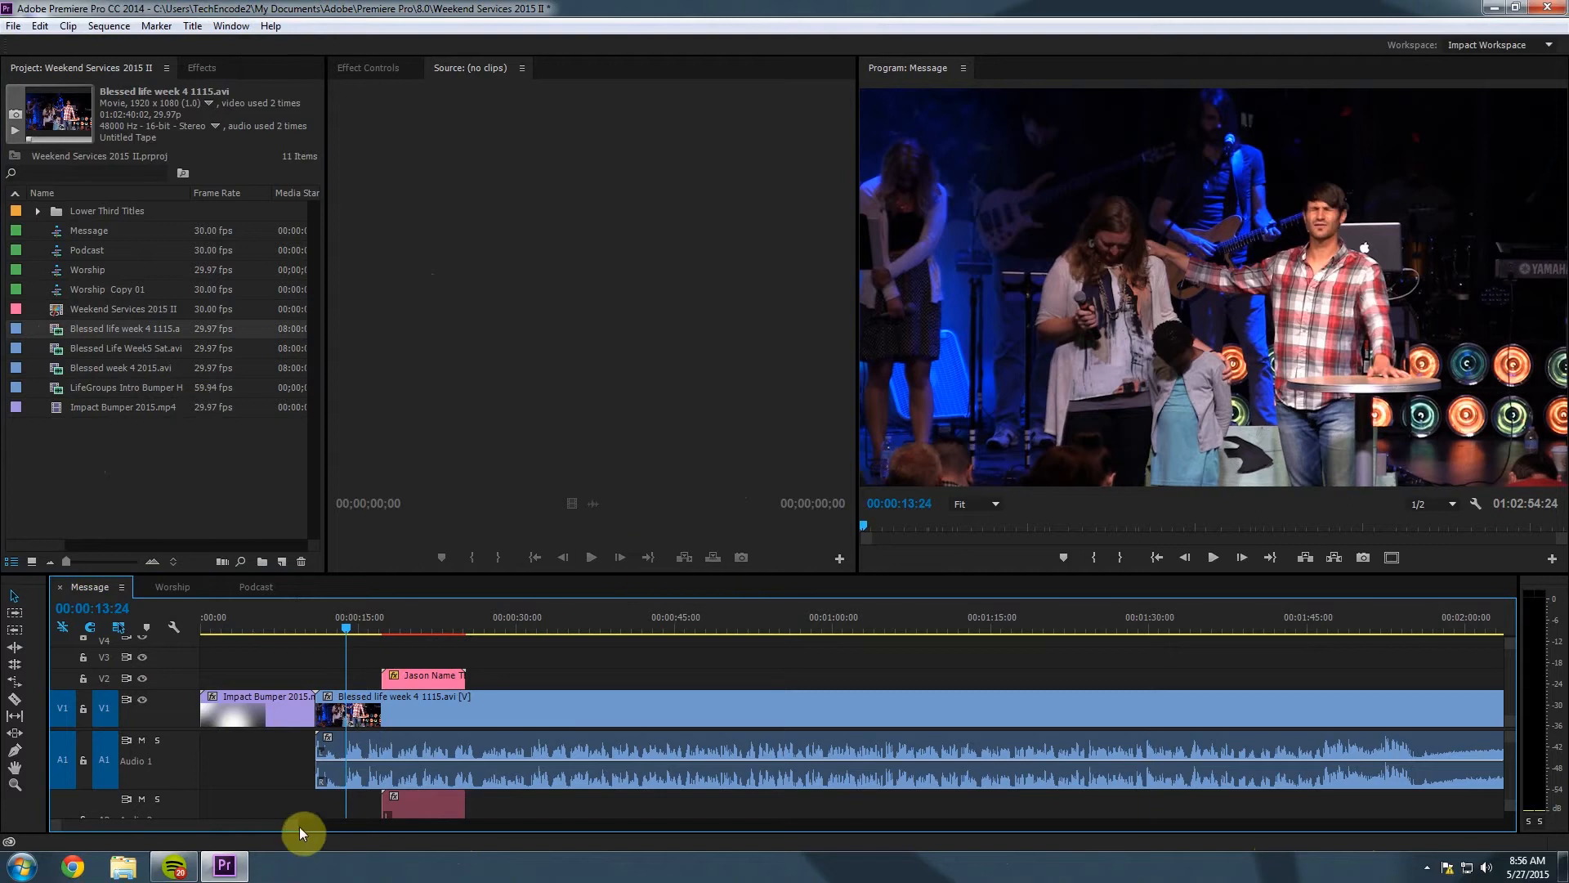
mouse_move(300, 826)
left_mouse_down()
mouse_move(865, 825)
mouse_move(796, 822)
left_mouse_up()
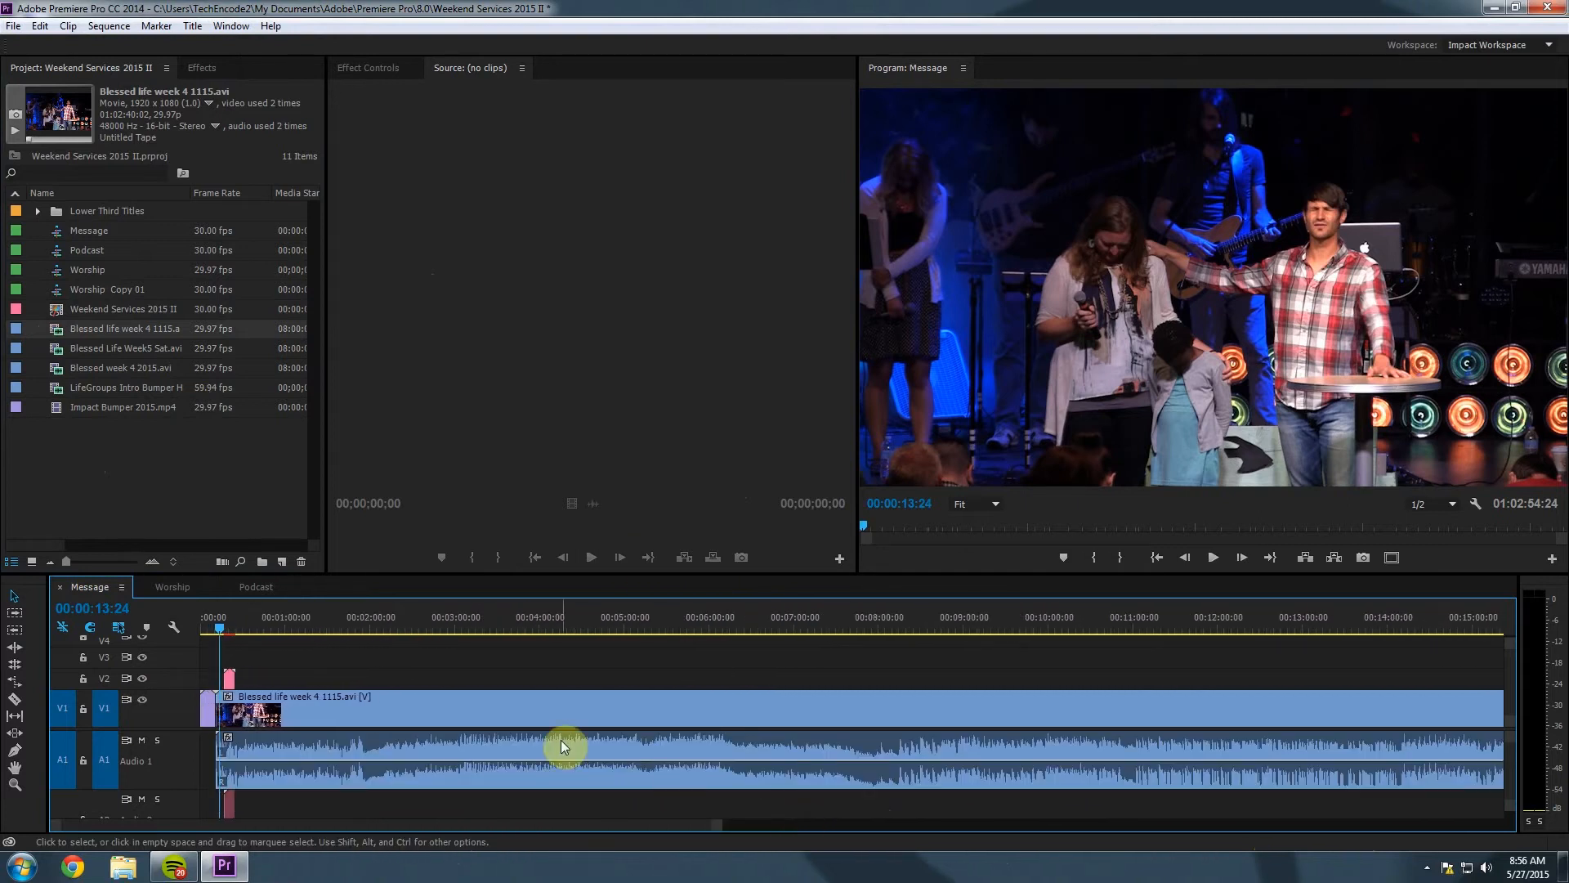
left_click_drag(222, 624, 899, 696)
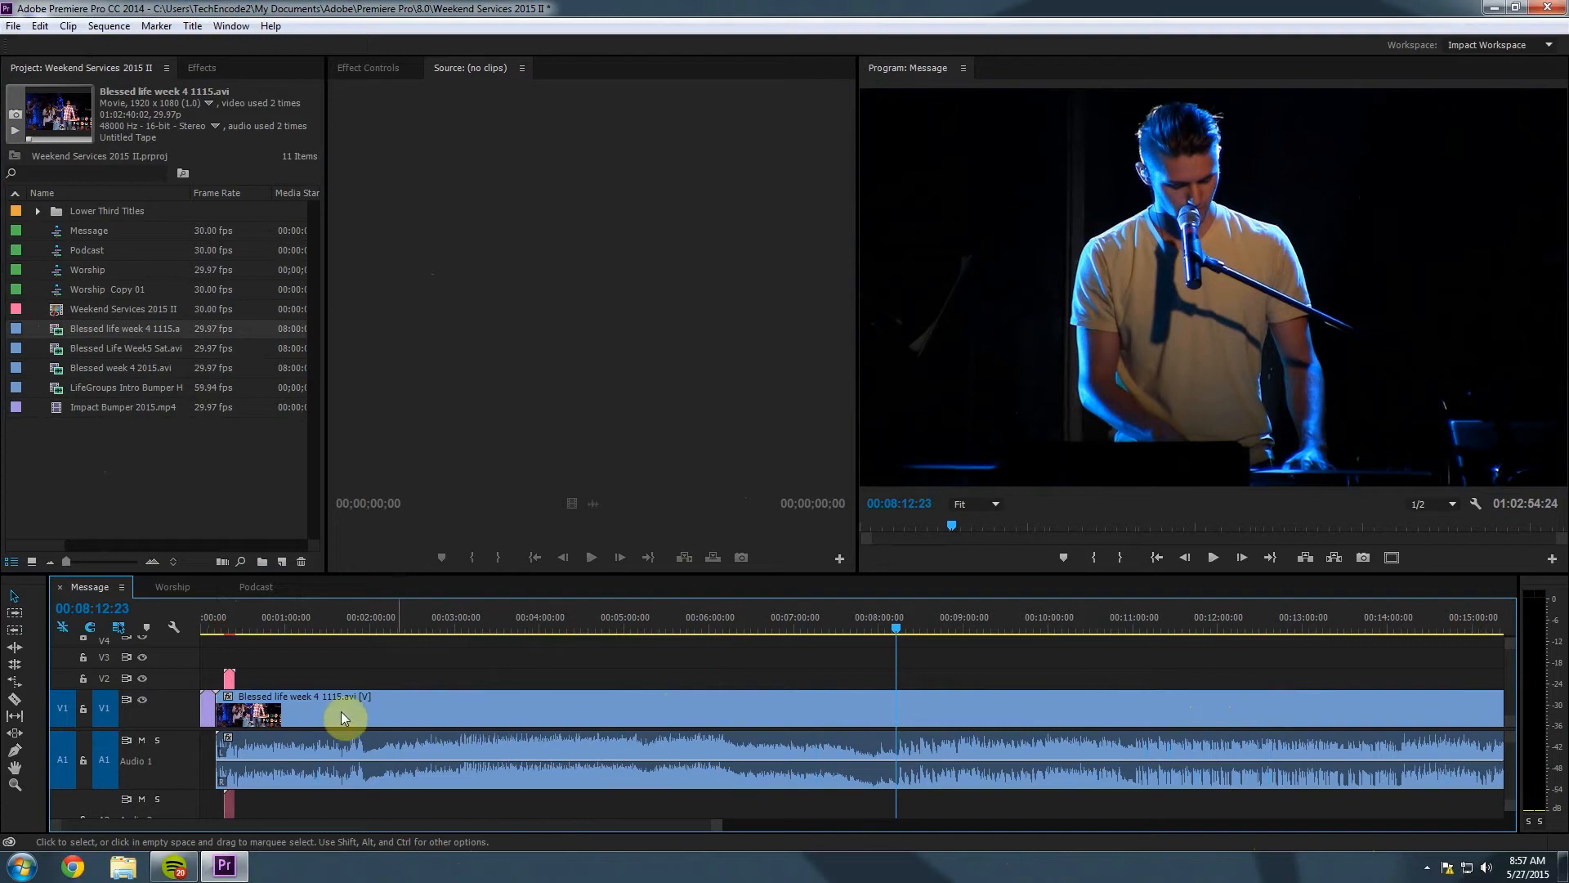
Scrub the sermon clip to find where the sermon begins.
left_click(894, 625)
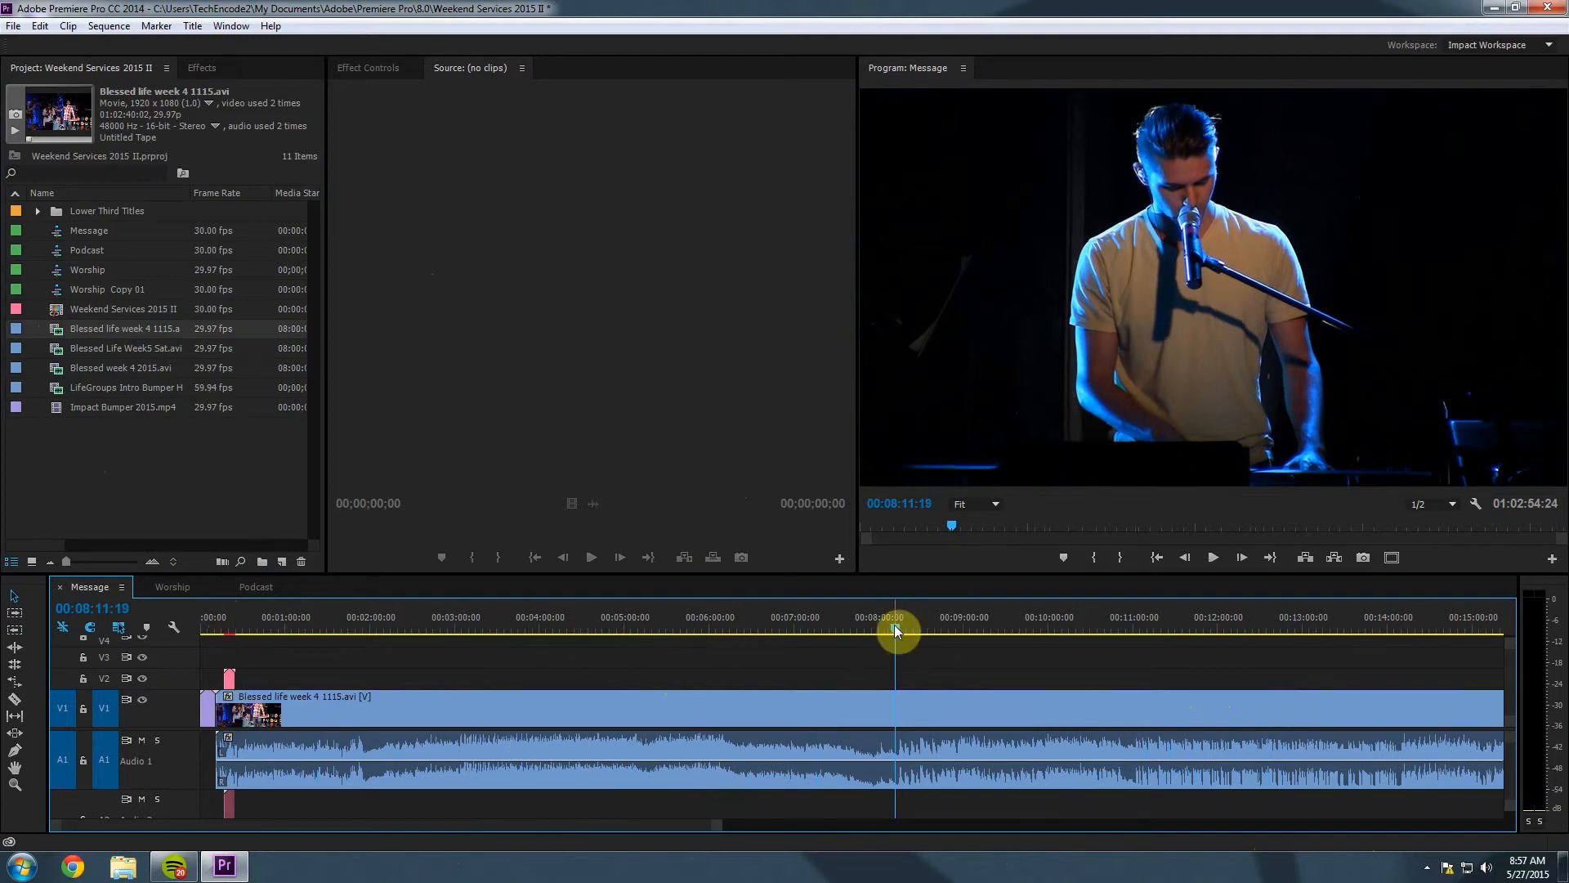
left_click_drag(894, 625, 885, 626)
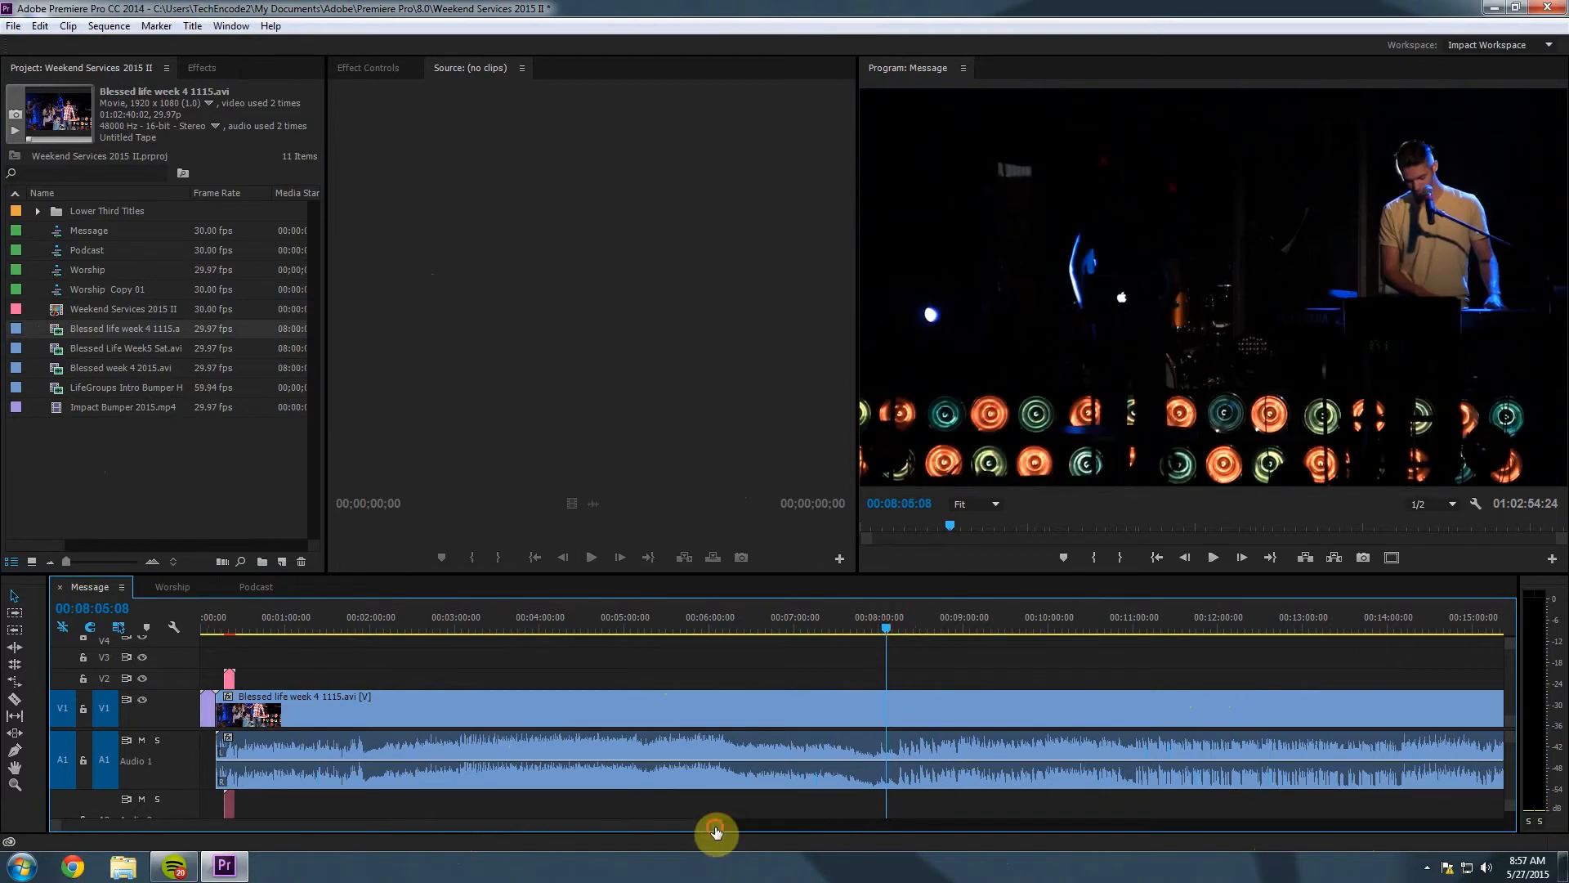
left_click_drag(715, 832, 466, 833)
left_click_drag(851, 634, 789, 631)
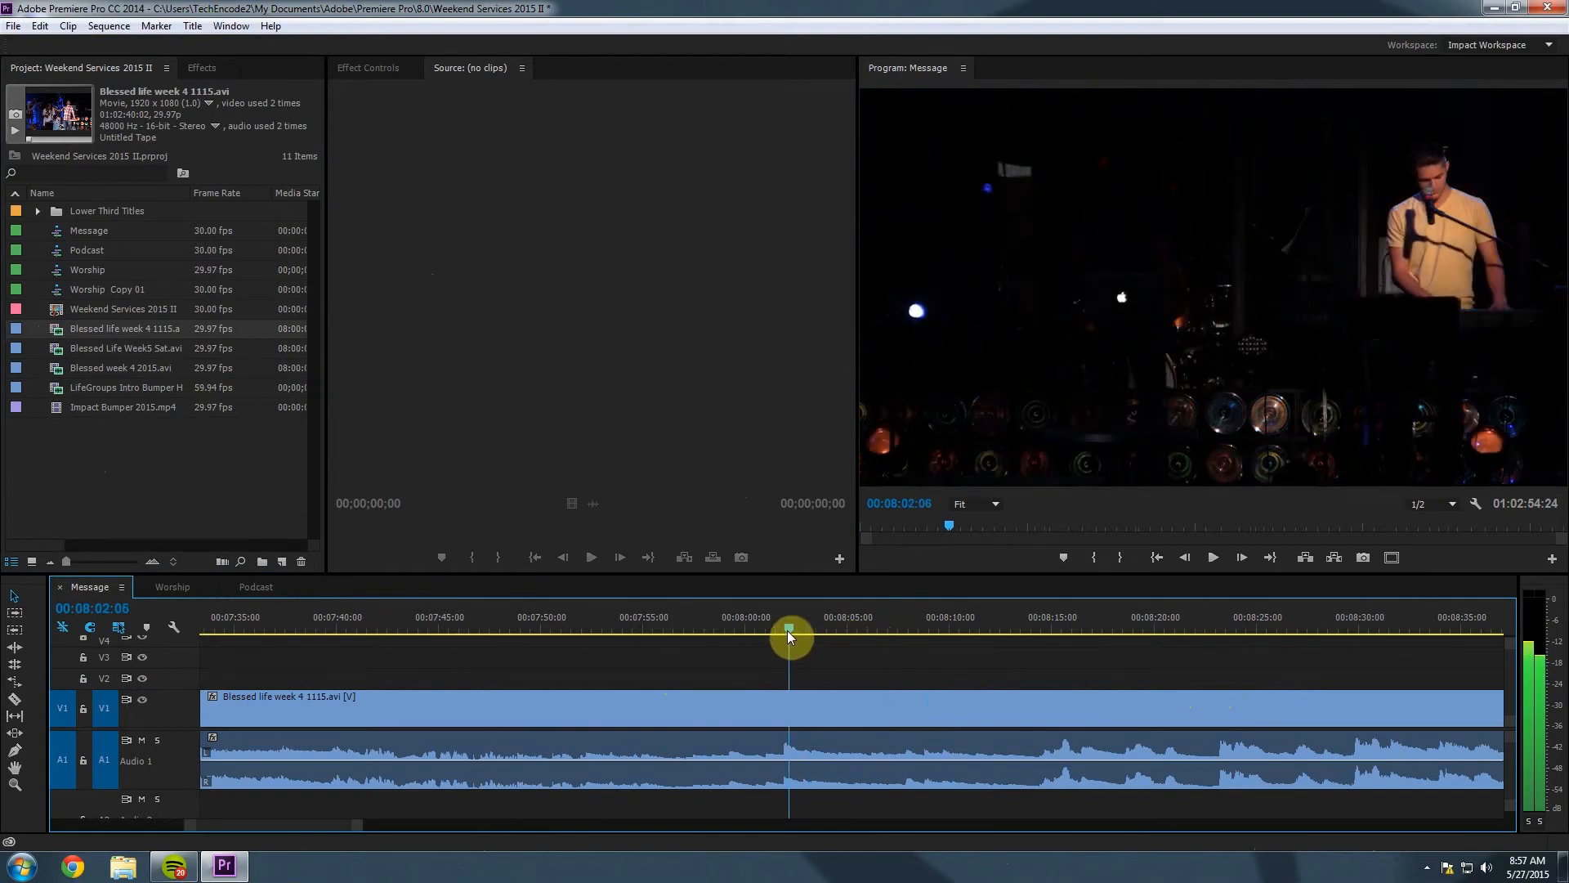
Razor the sermon clip at 00:08:02:08 and delete the footage before the cut.
left_click(17, 697)
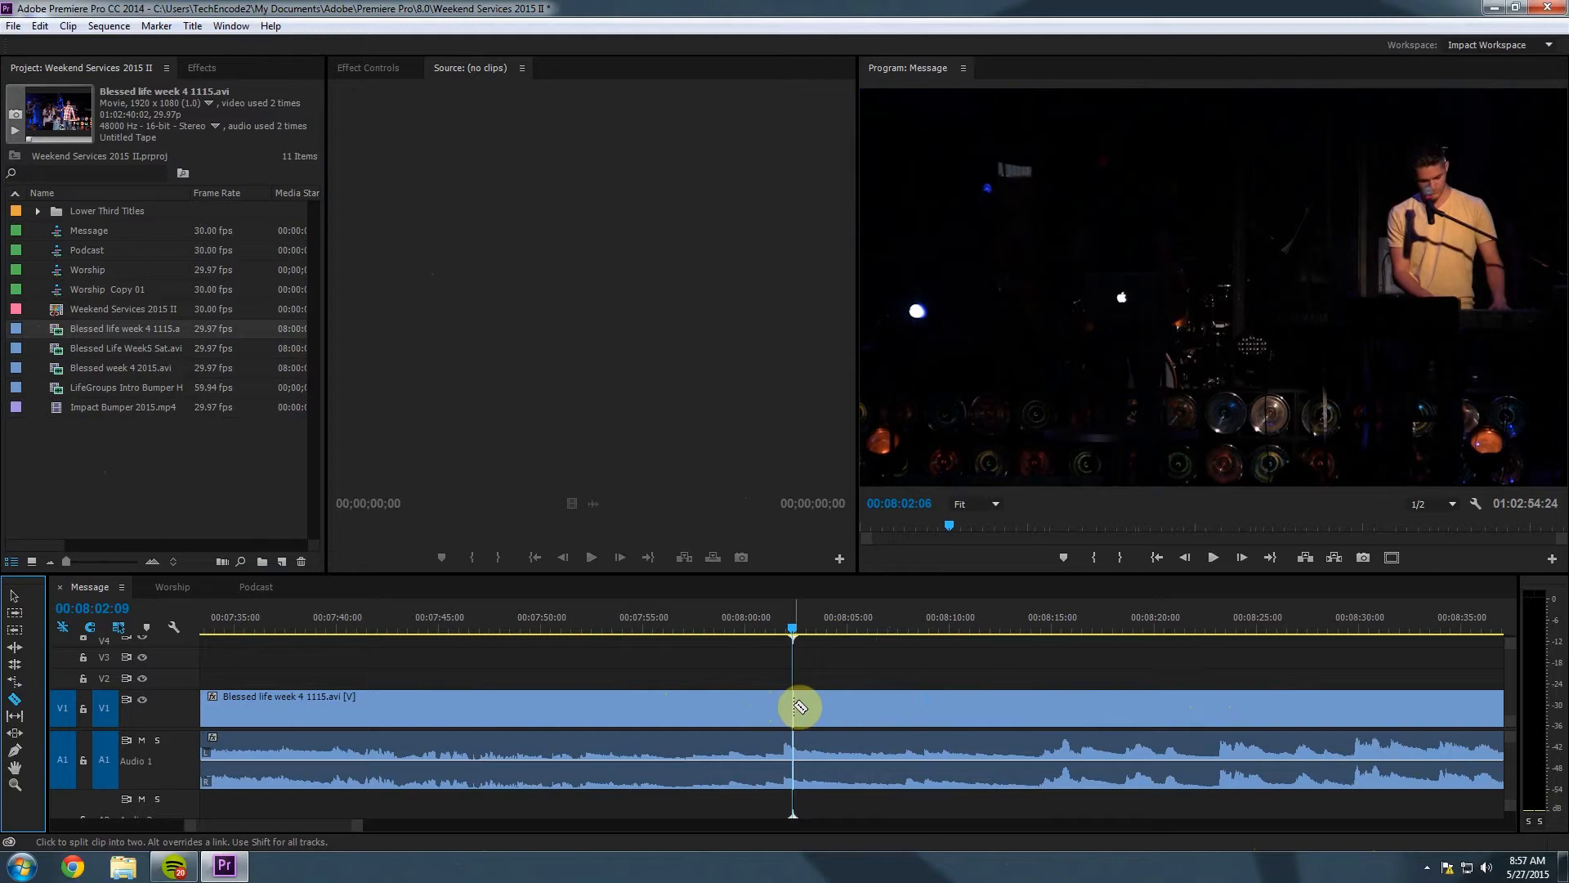
left_click(798, 707)
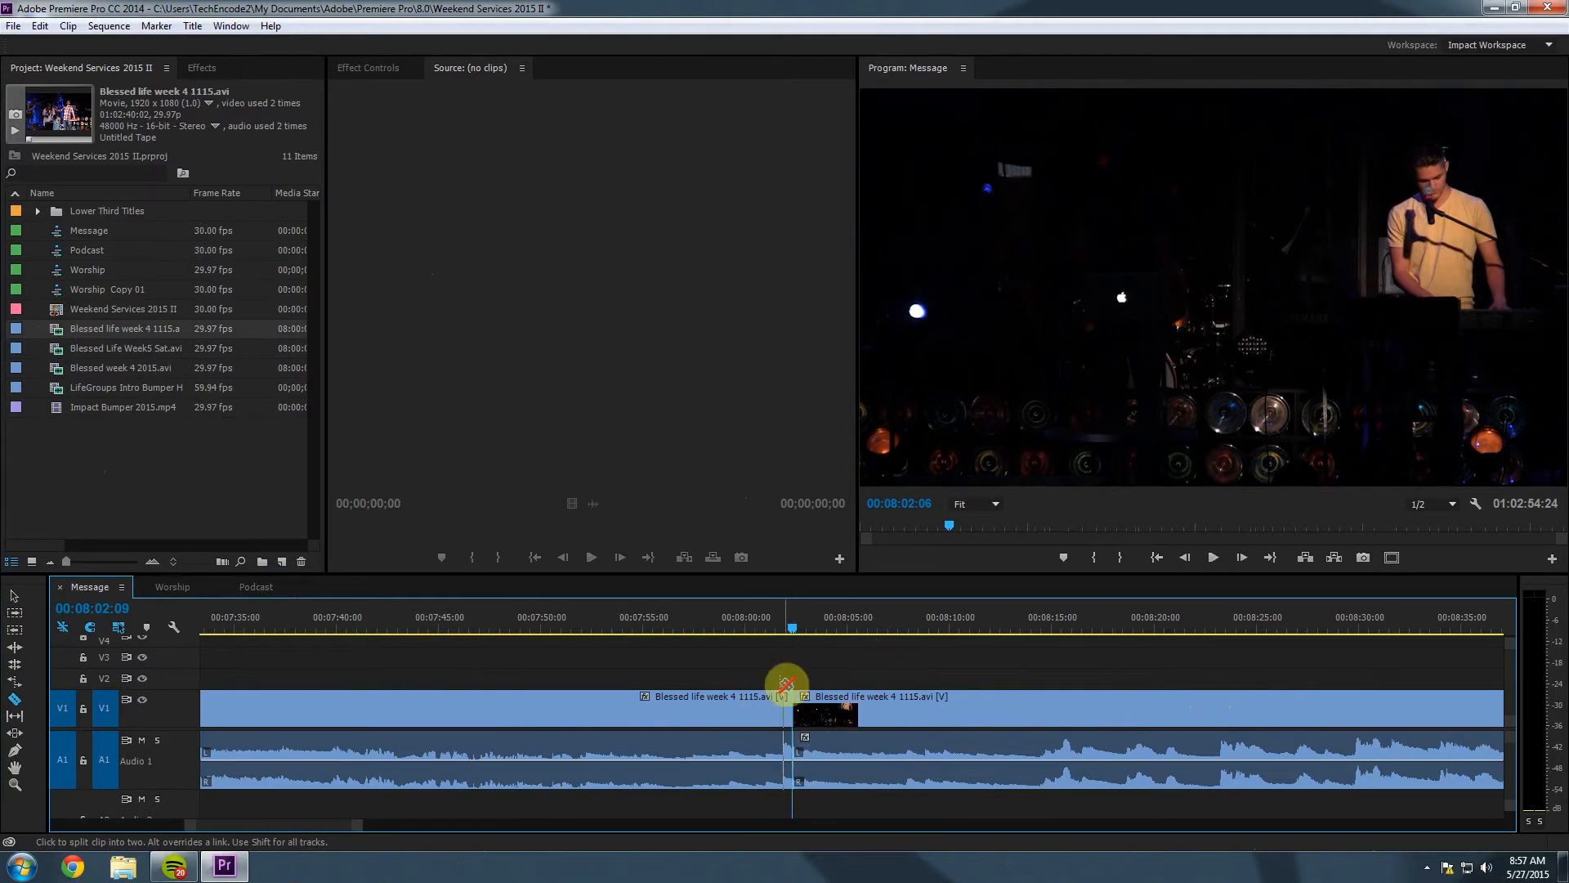
left_click(14, 596)
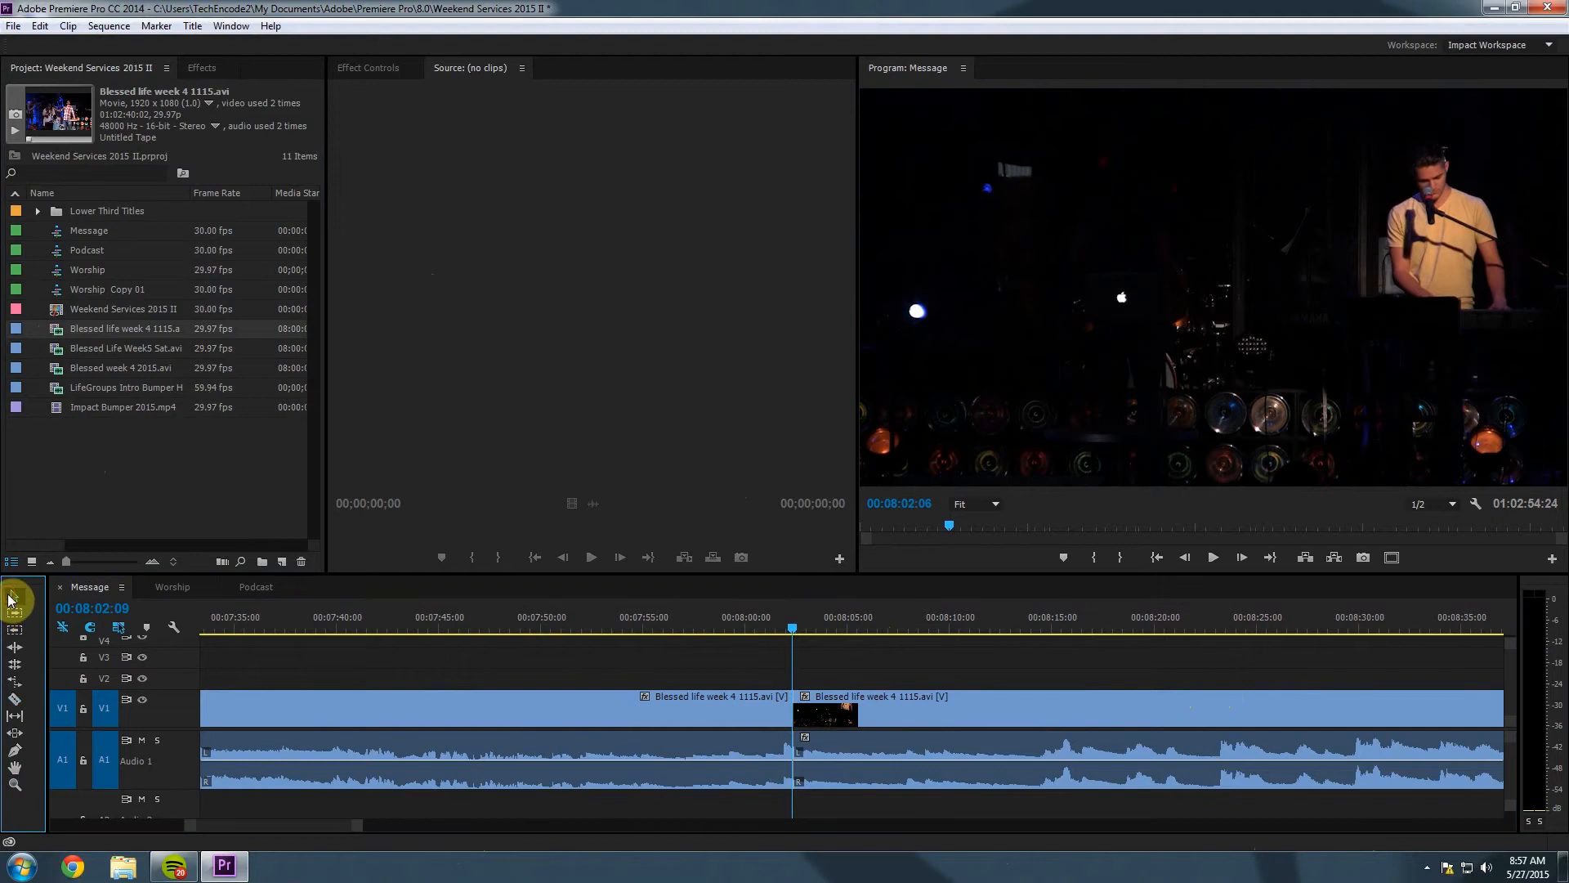
left_click(942, 716)
left_click(657, 716)
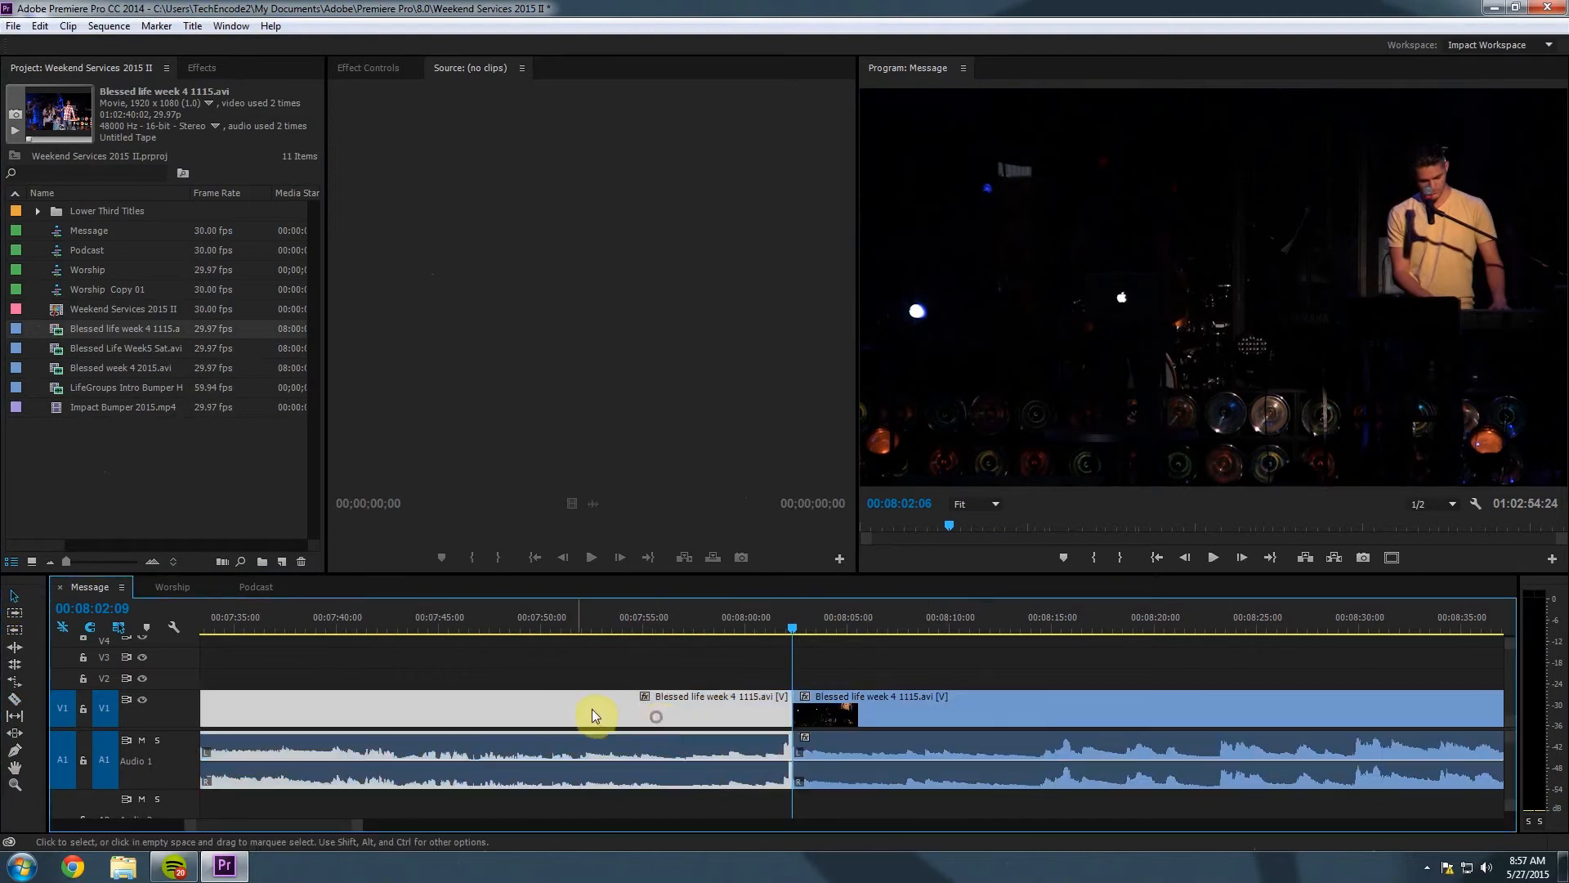
key("Delete")
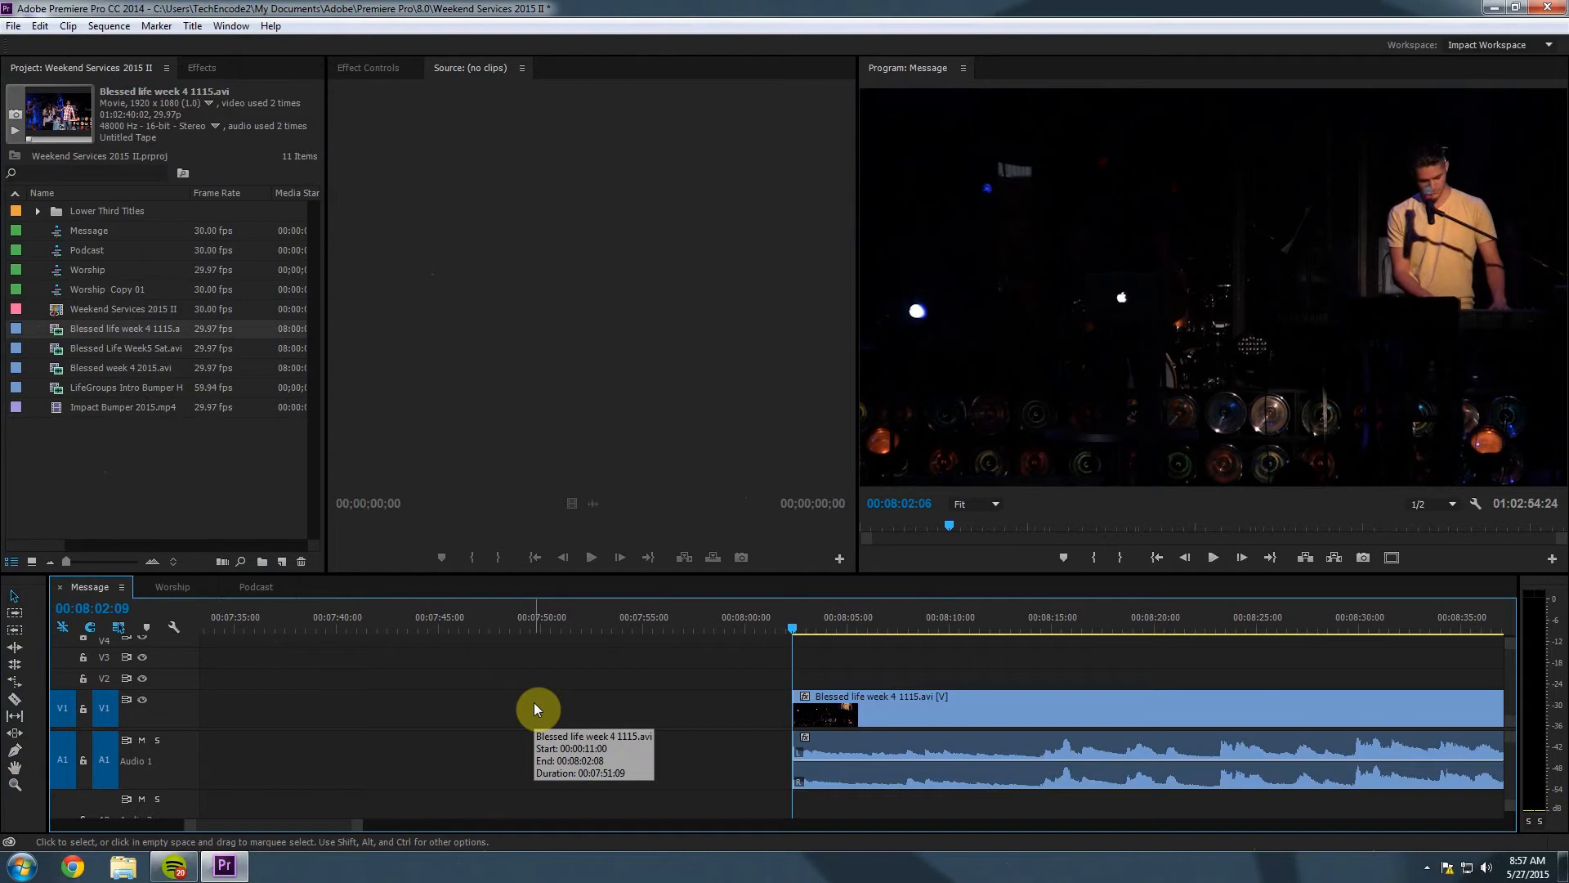
Scrub through the sermon's opening from 00:07:57:09 to check the cut.
left_click_drag(360, 825, 781, 828)
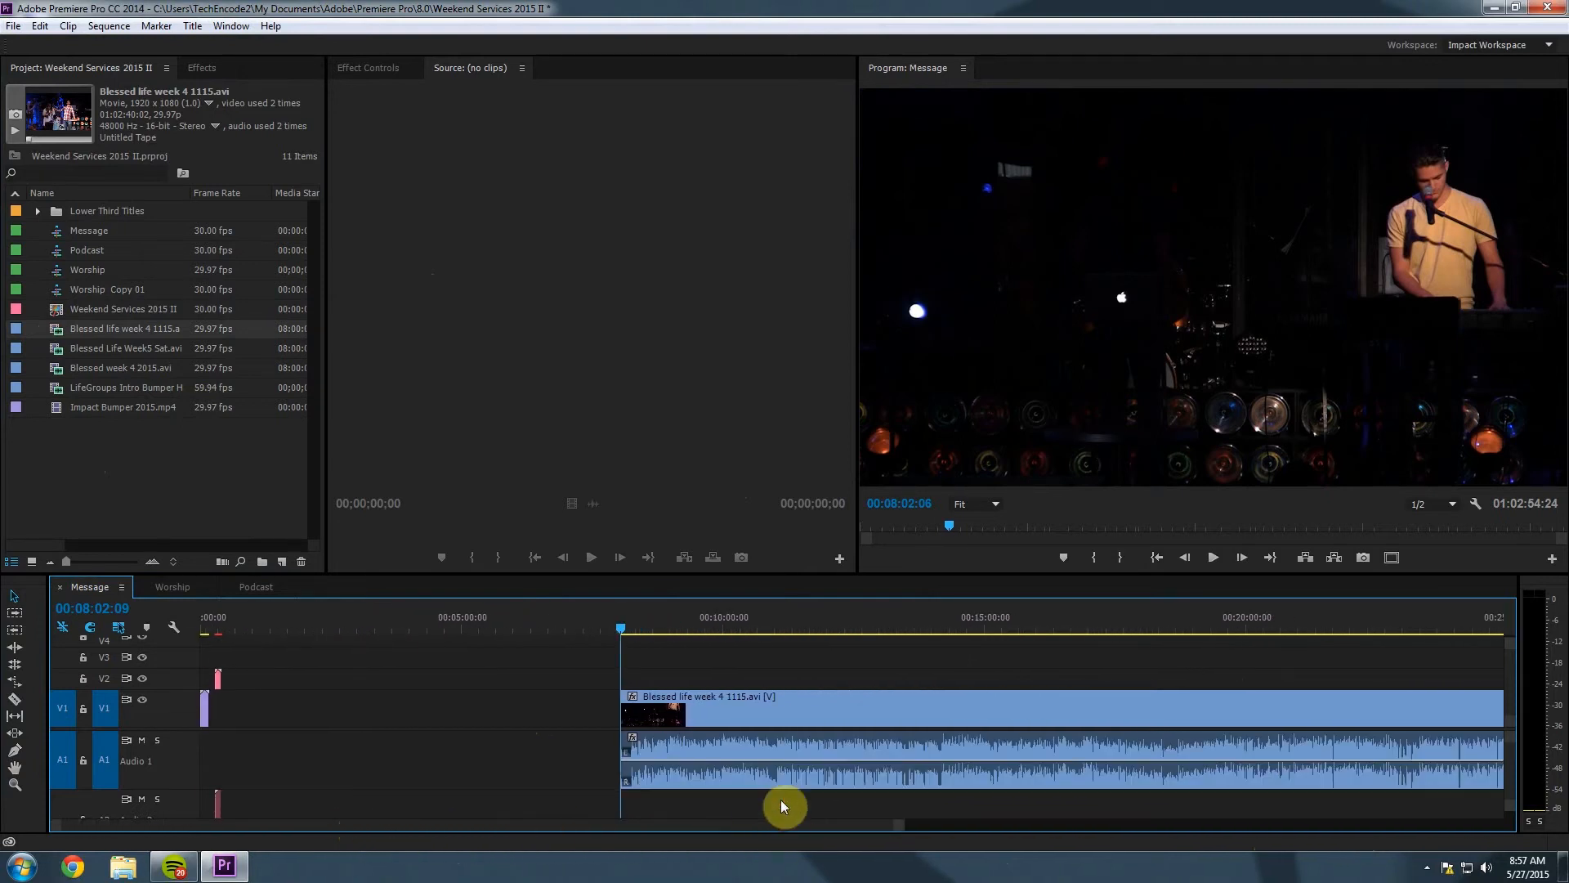
left_click(617, 630)
left_click_drag(619, 628, 1369, 641)
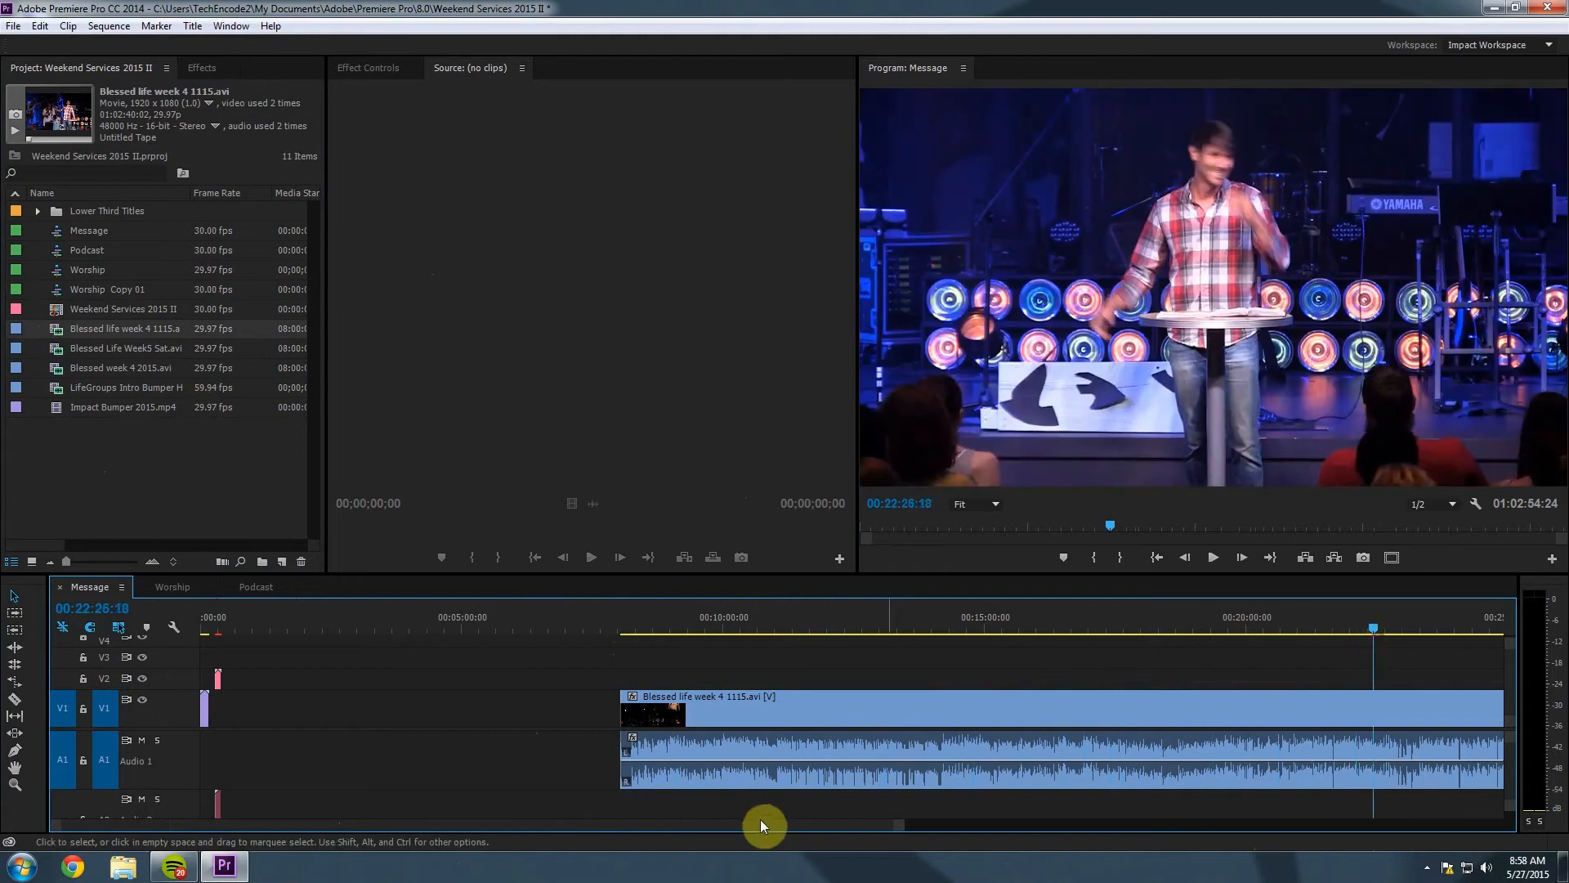
left_click_drag(760, 824, 922, 820)
left_click_drag(685, 631, 1297, 649)
left_click_drag(988, 822, 1347, 802)
left_click(1289, 626)
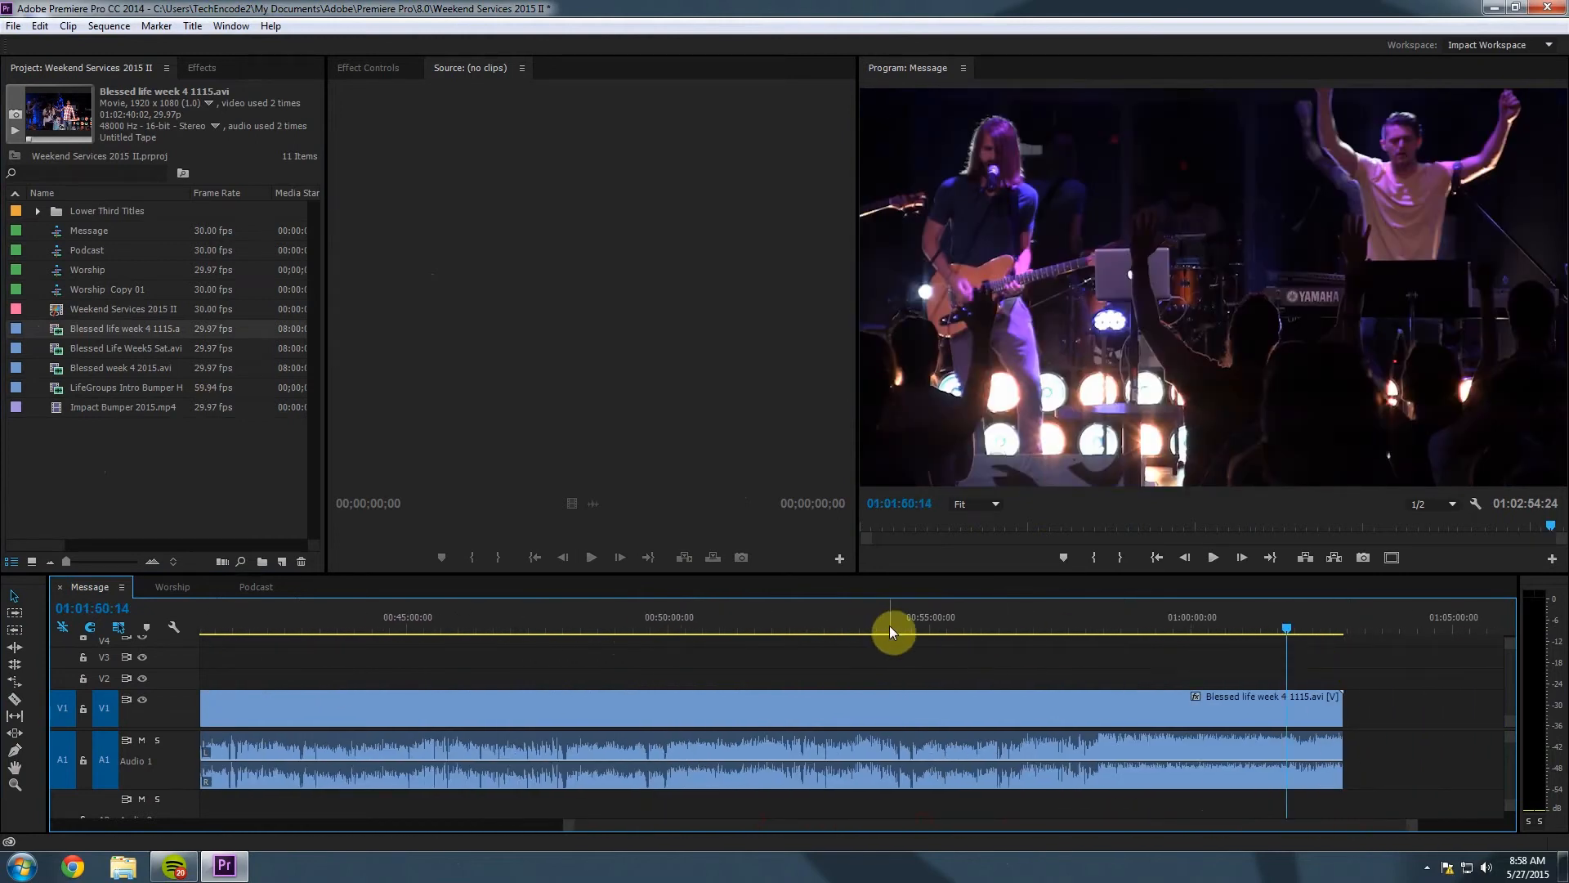
left_click(930, 624)
left_click_drag(926, 626, 1080, 645)
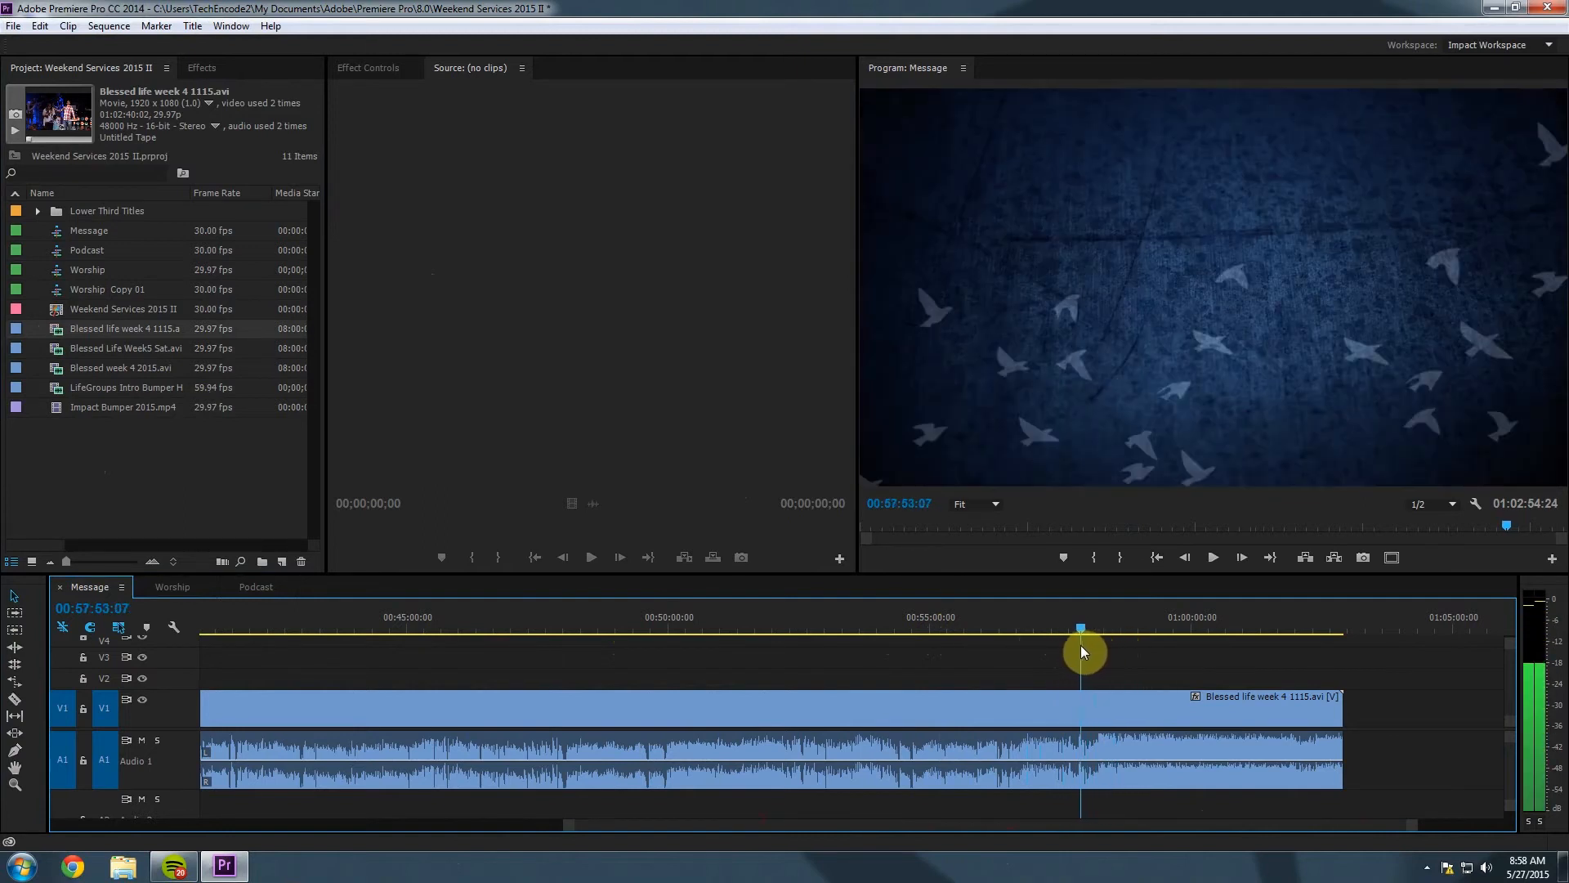
left_click_drag(1406, 829, 1226, 839)
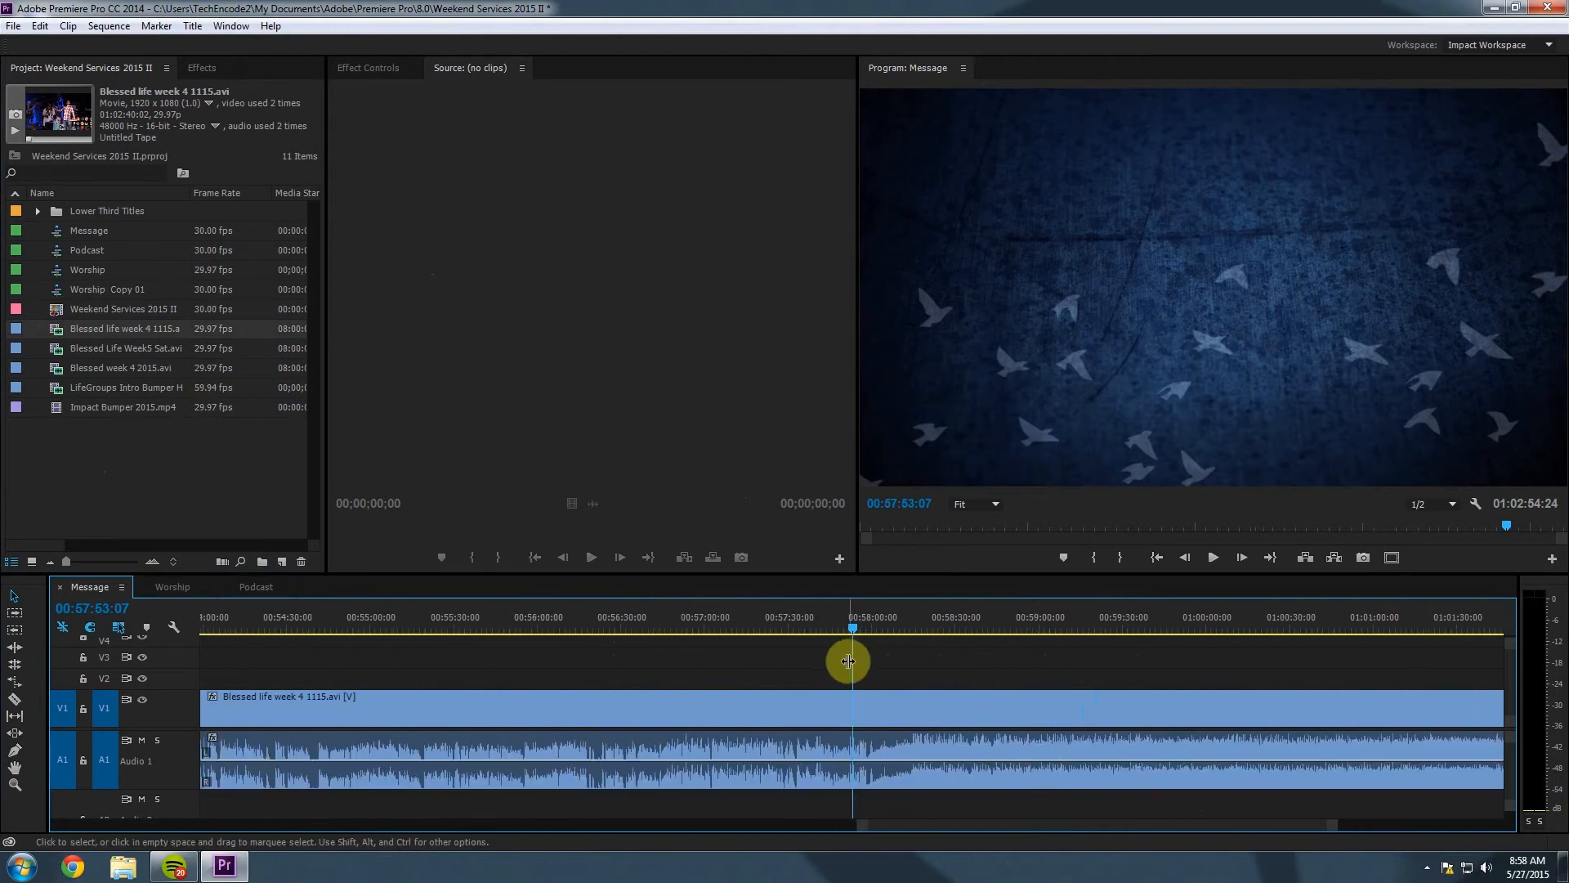
key("space")
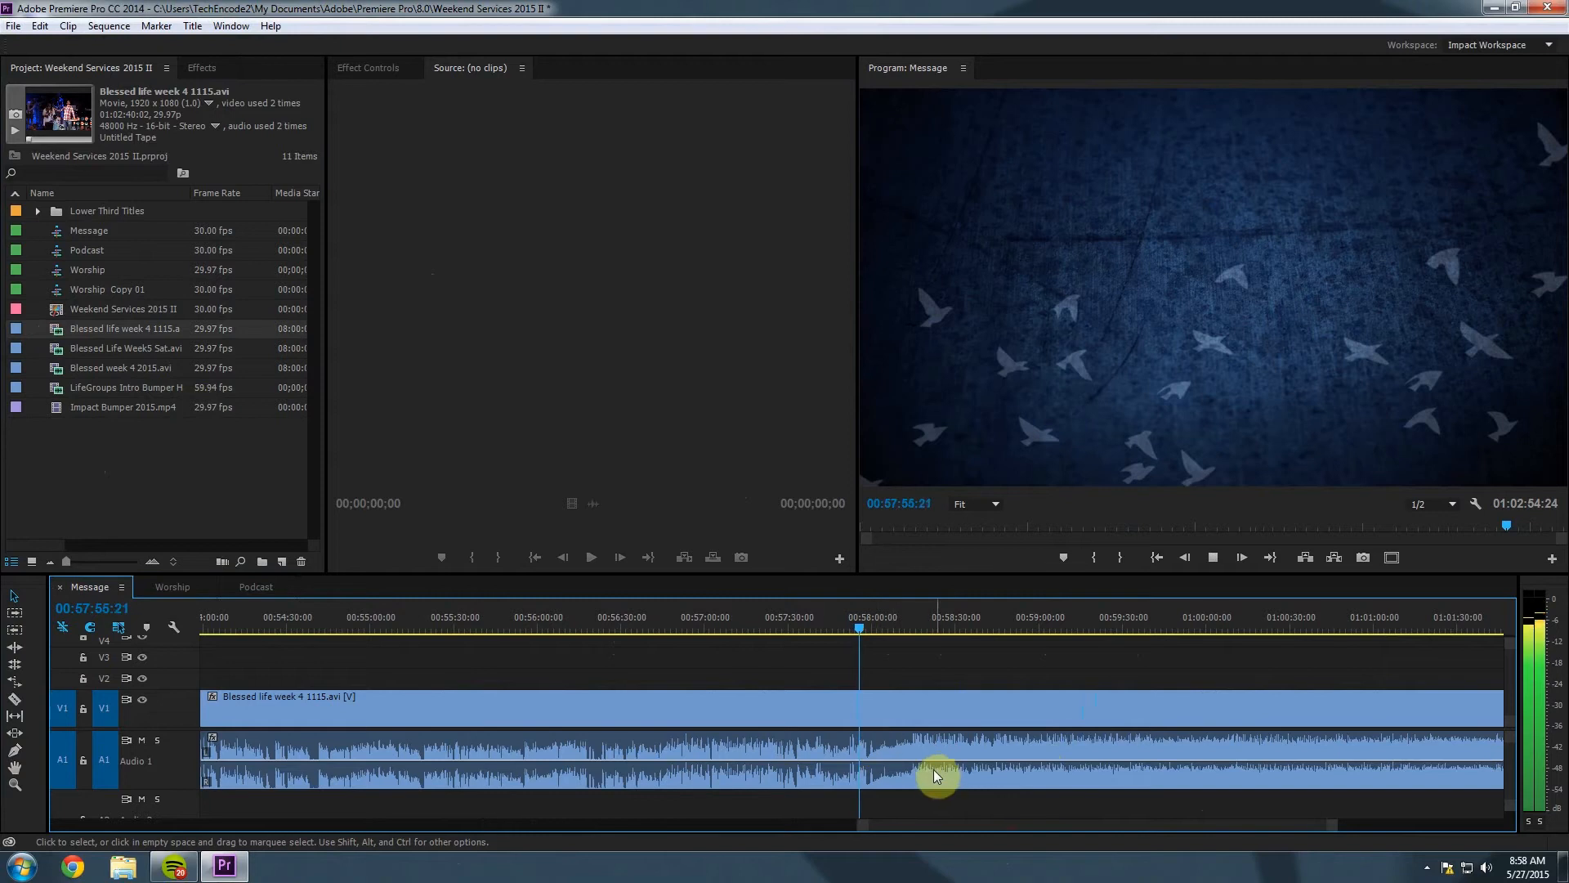
key("space")
left_click(875, 783)
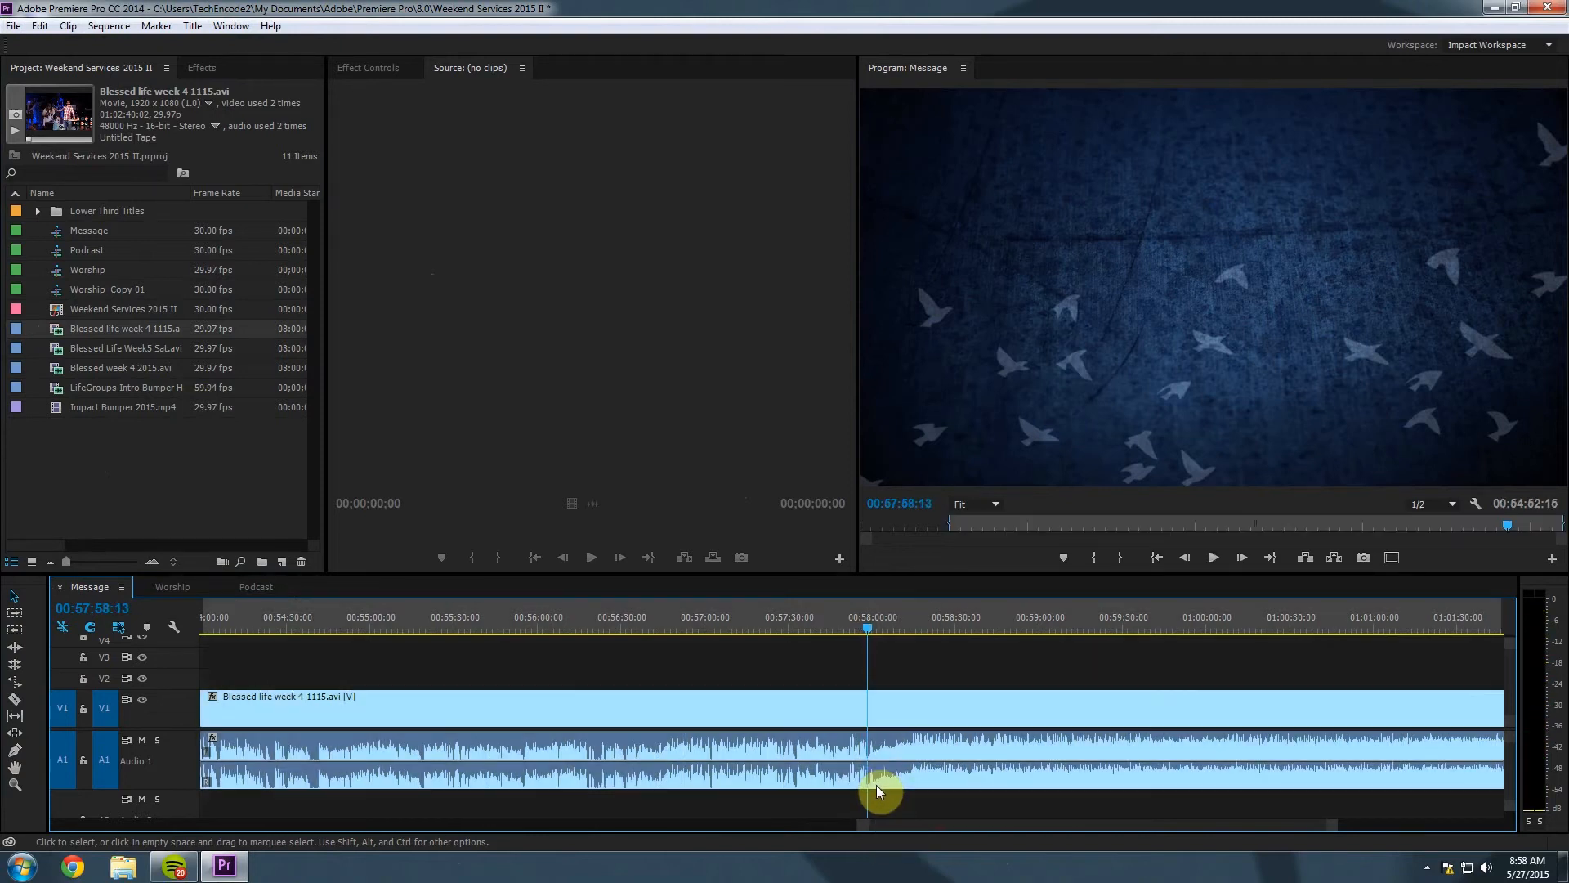
key("c")
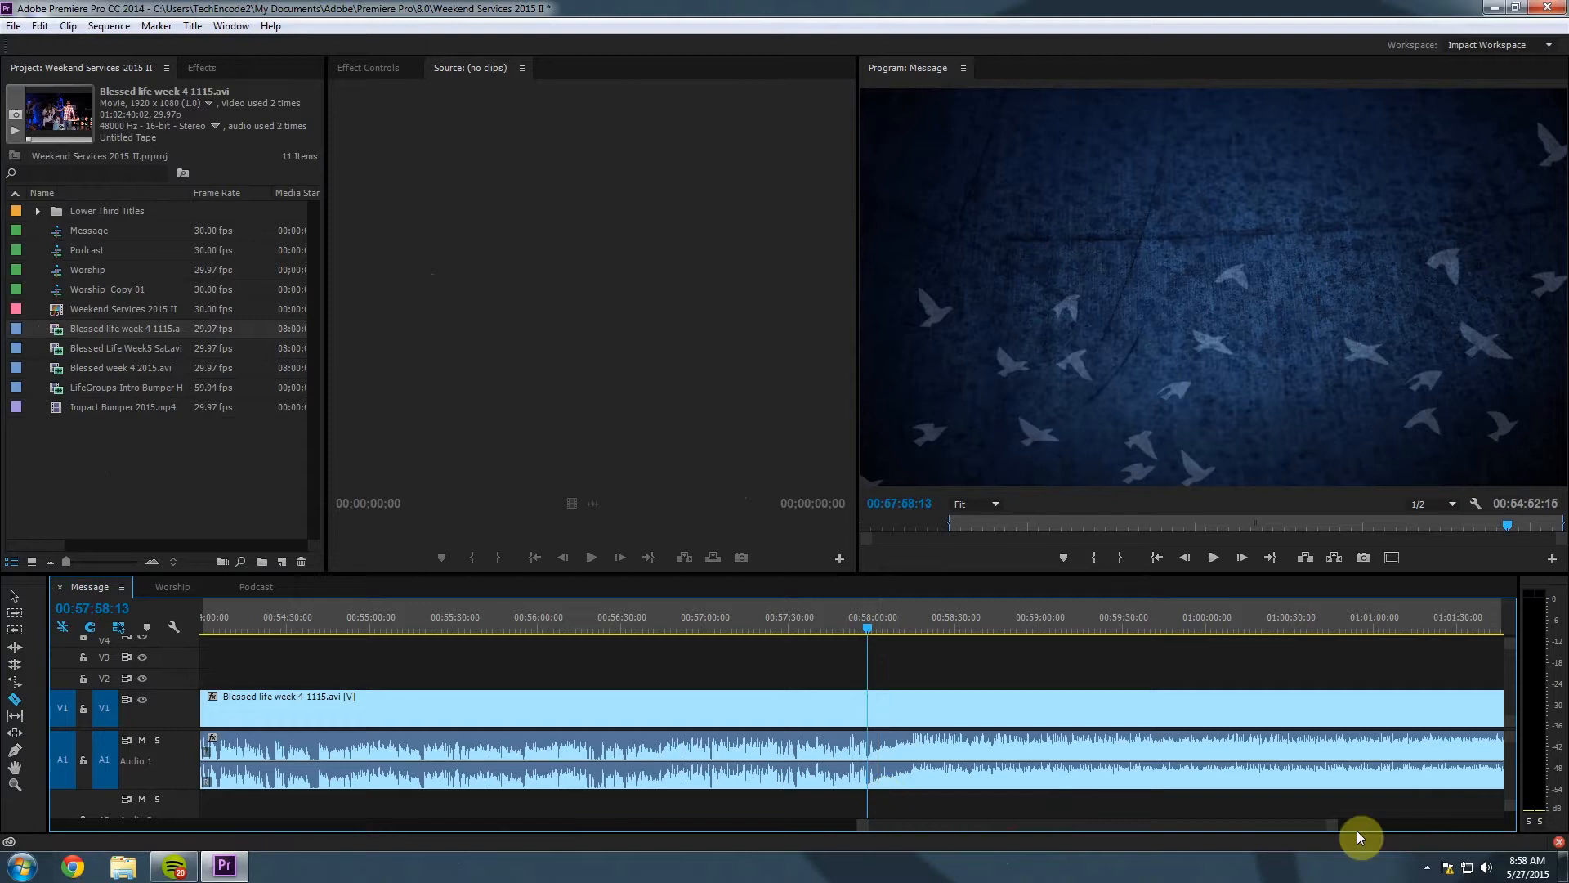
Cut the sermon clip at the 58-minute mark and delete the footage after it.
left_click_drag(1333, 827, 1185, 843)
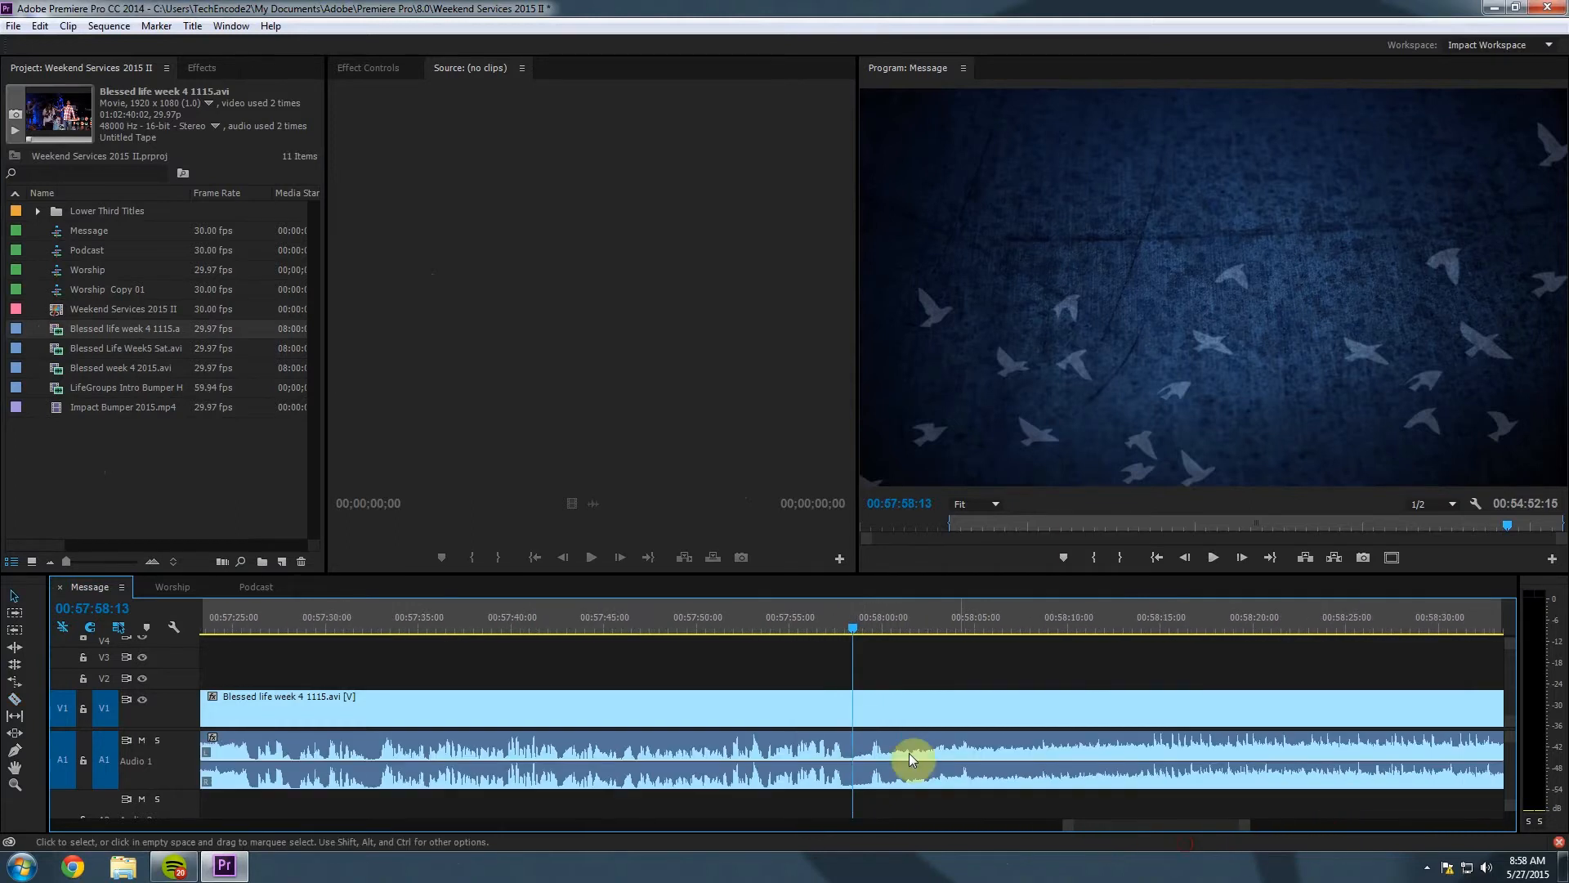
left_click(854, 759)
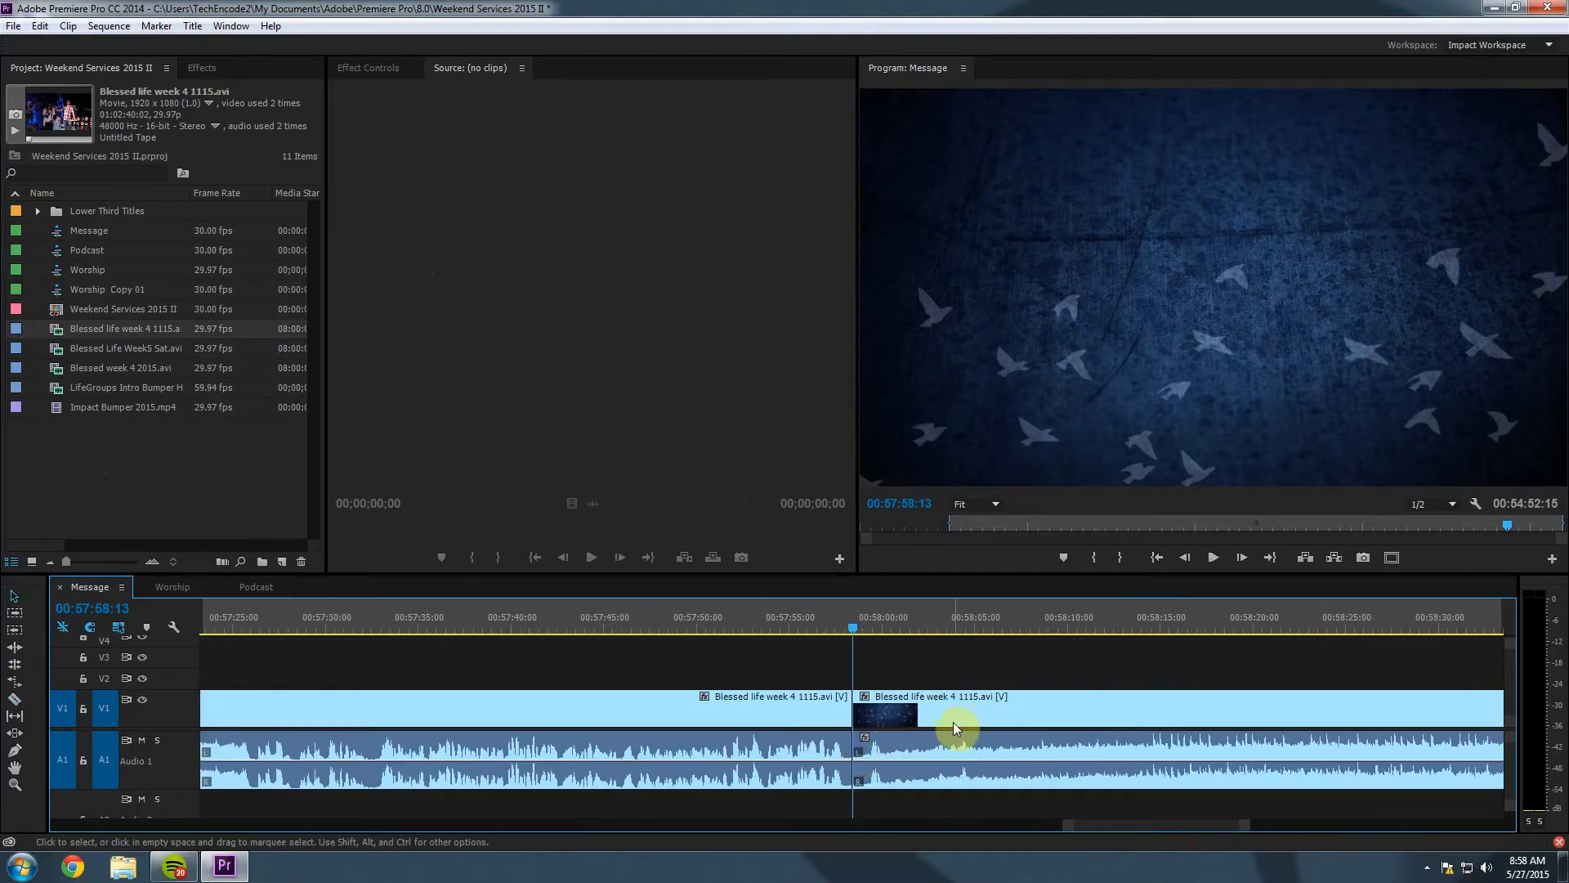
left_click(13, 702)
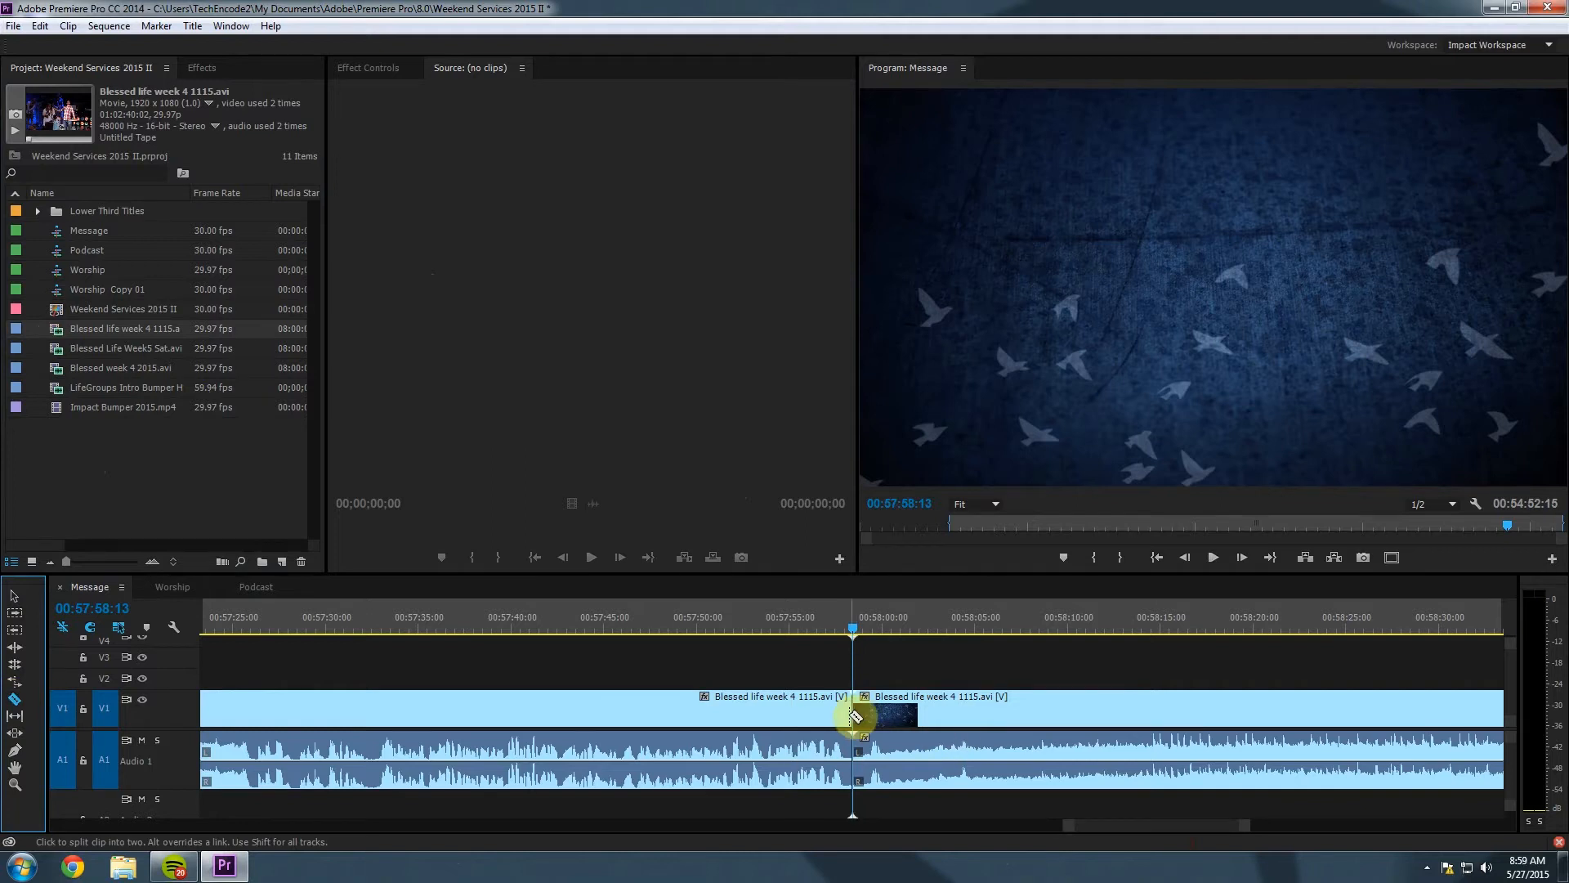
left_click(13, 597)
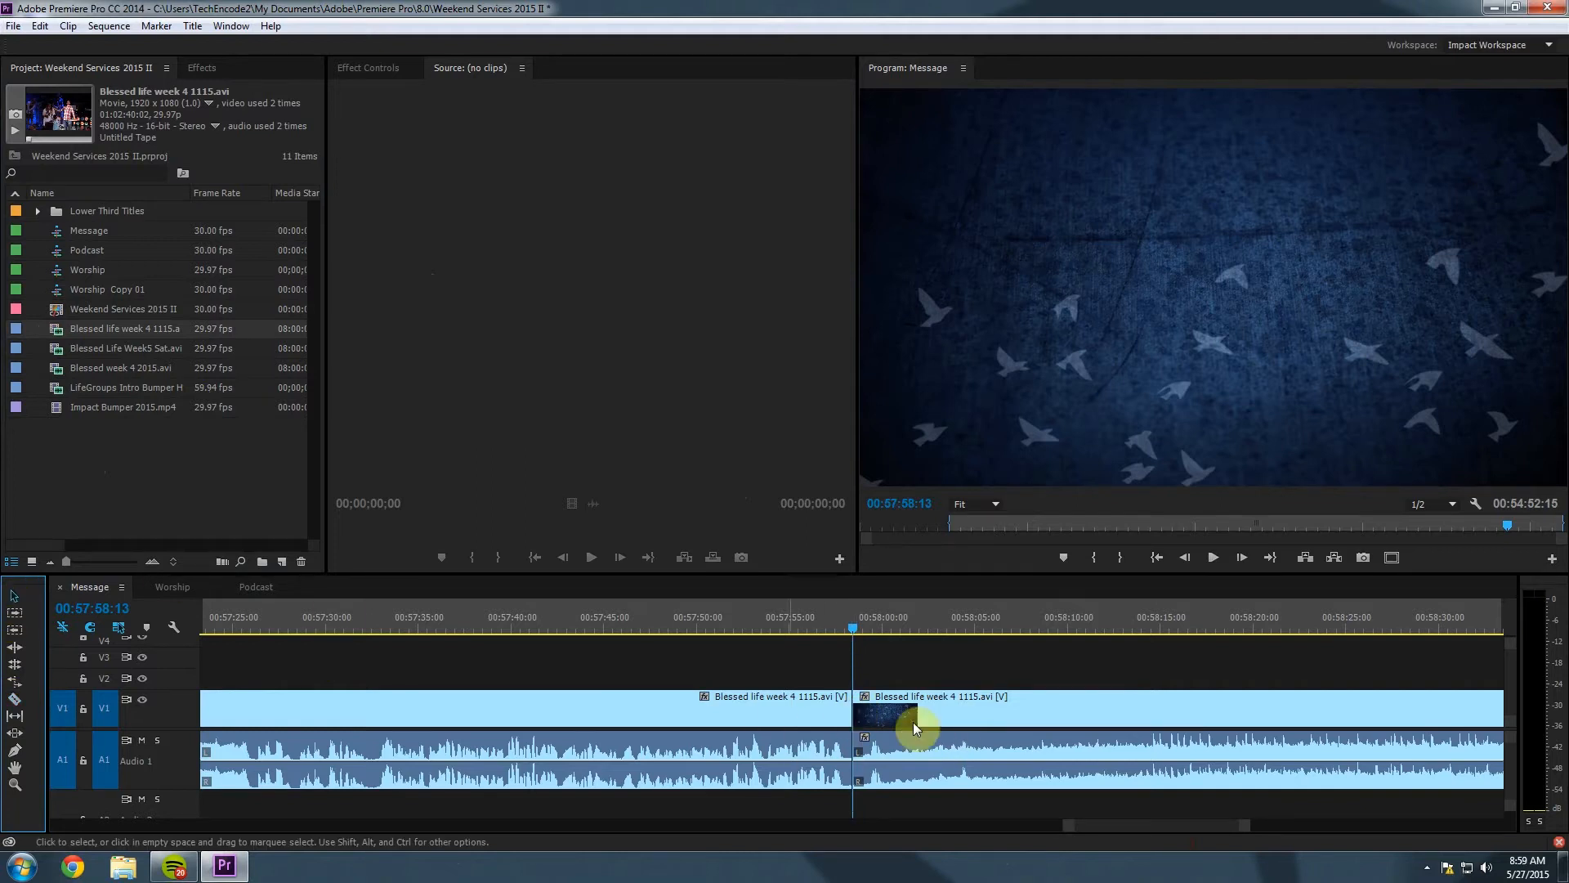
left_click(1031, 719)
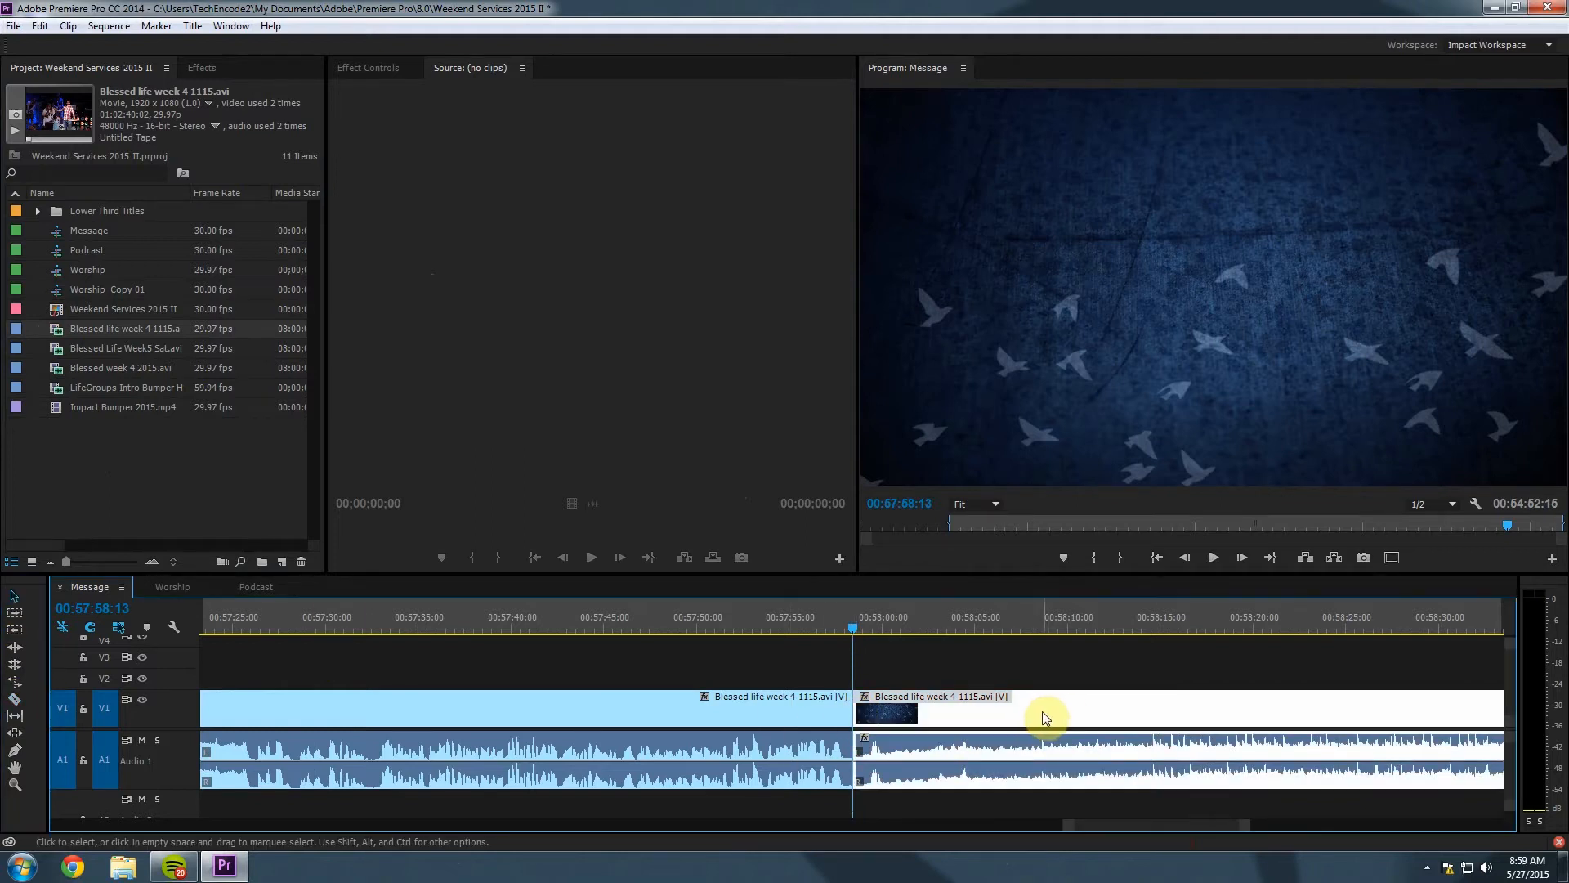
key("Delete")
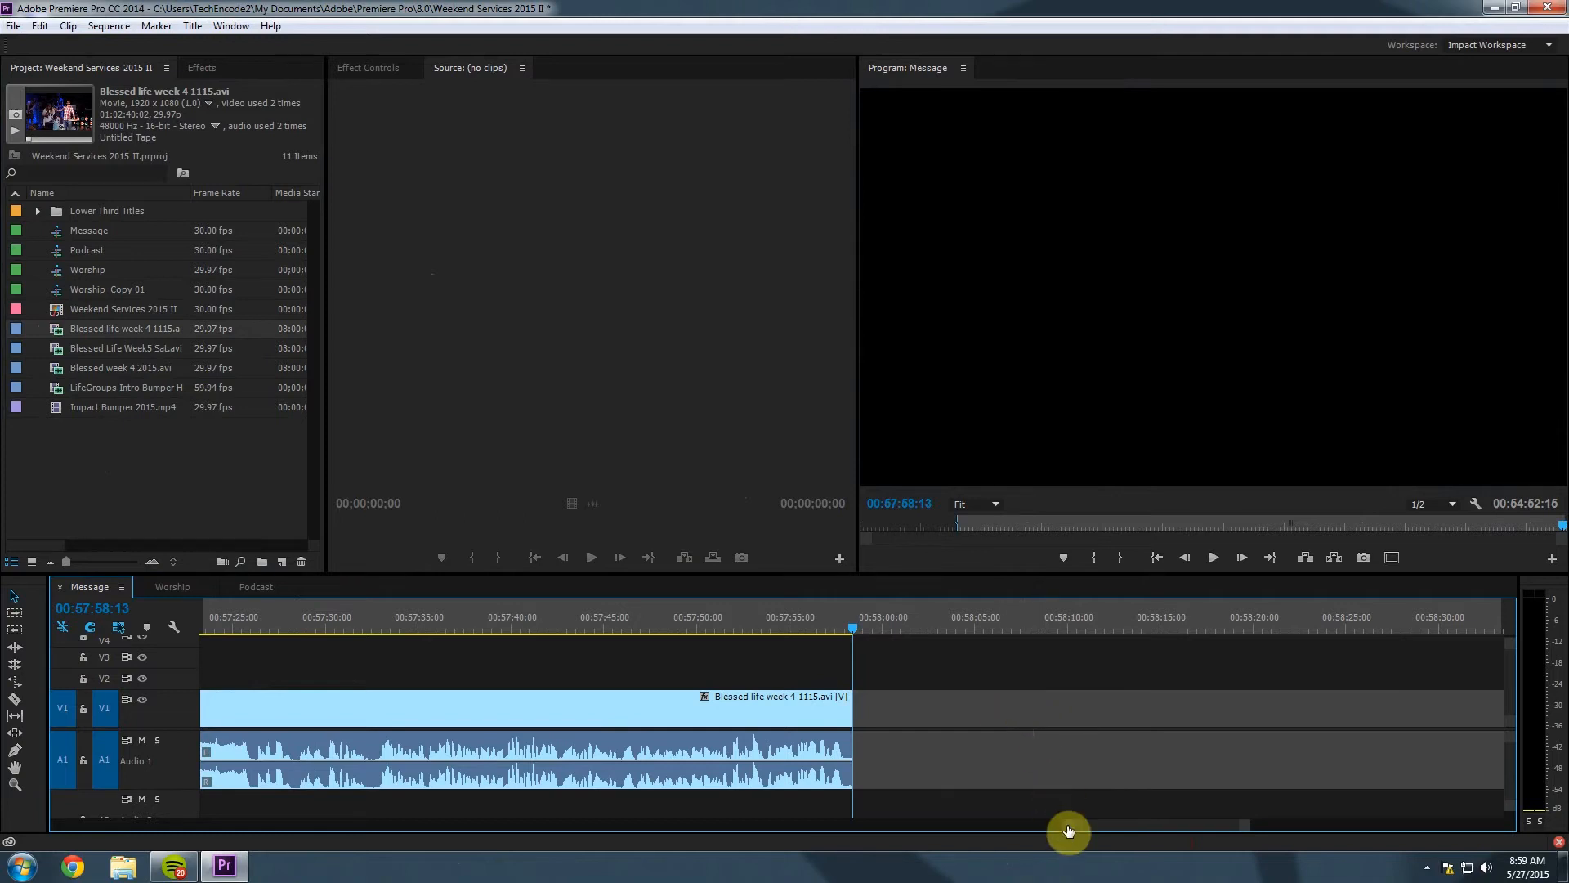
left_click_drag(1067, 825, 178, 812)
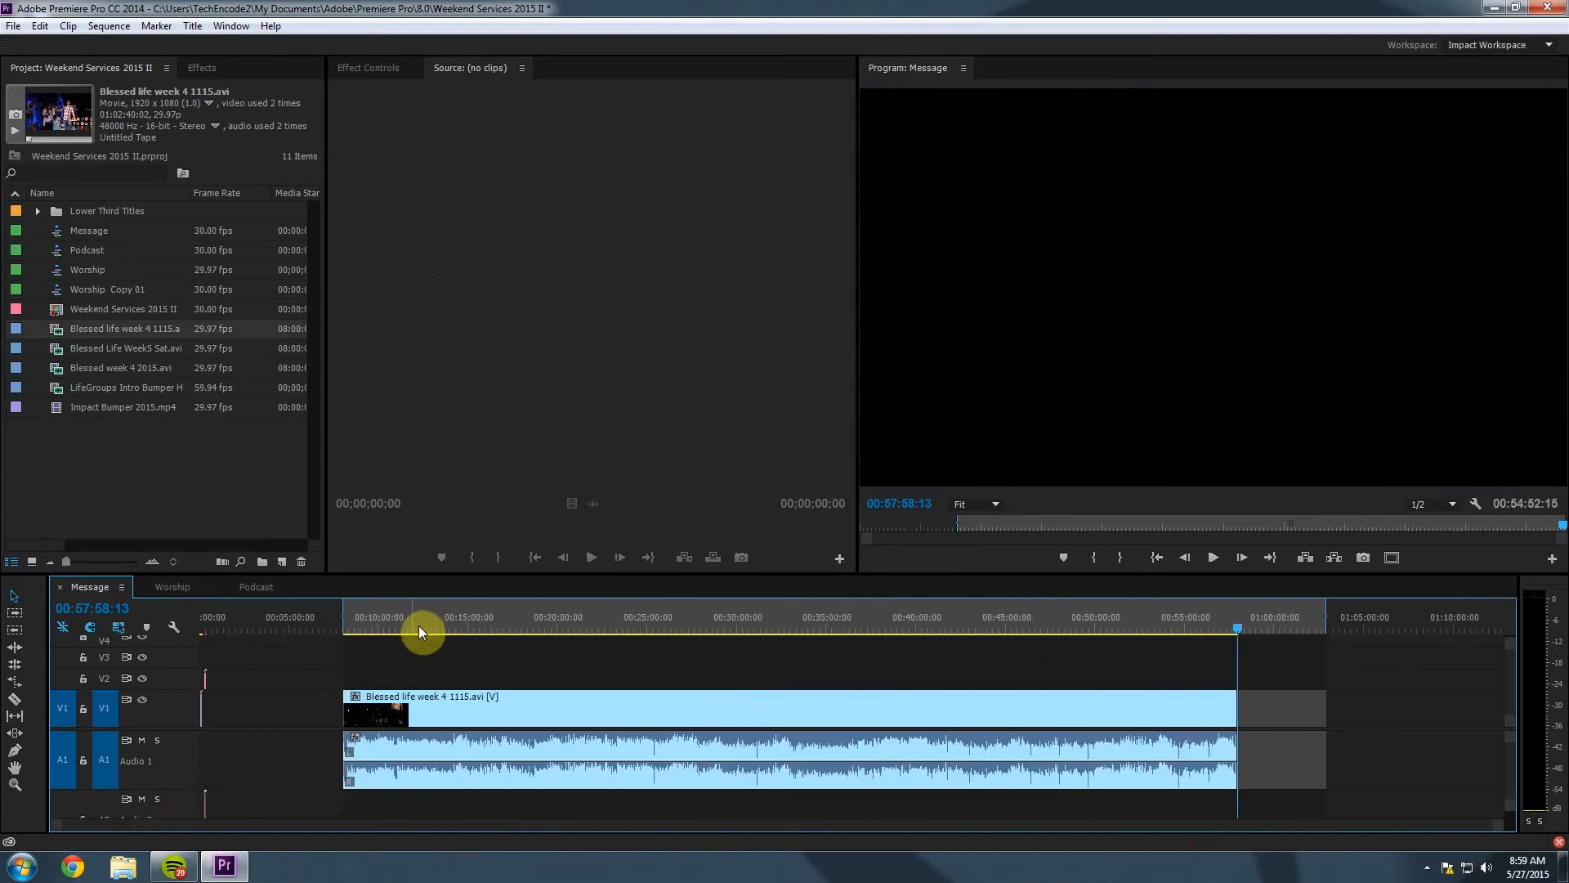
Select the sermon clip and clear the sequence's In and Out marks.
left_click(418, 625)
left_click(1079, 701)
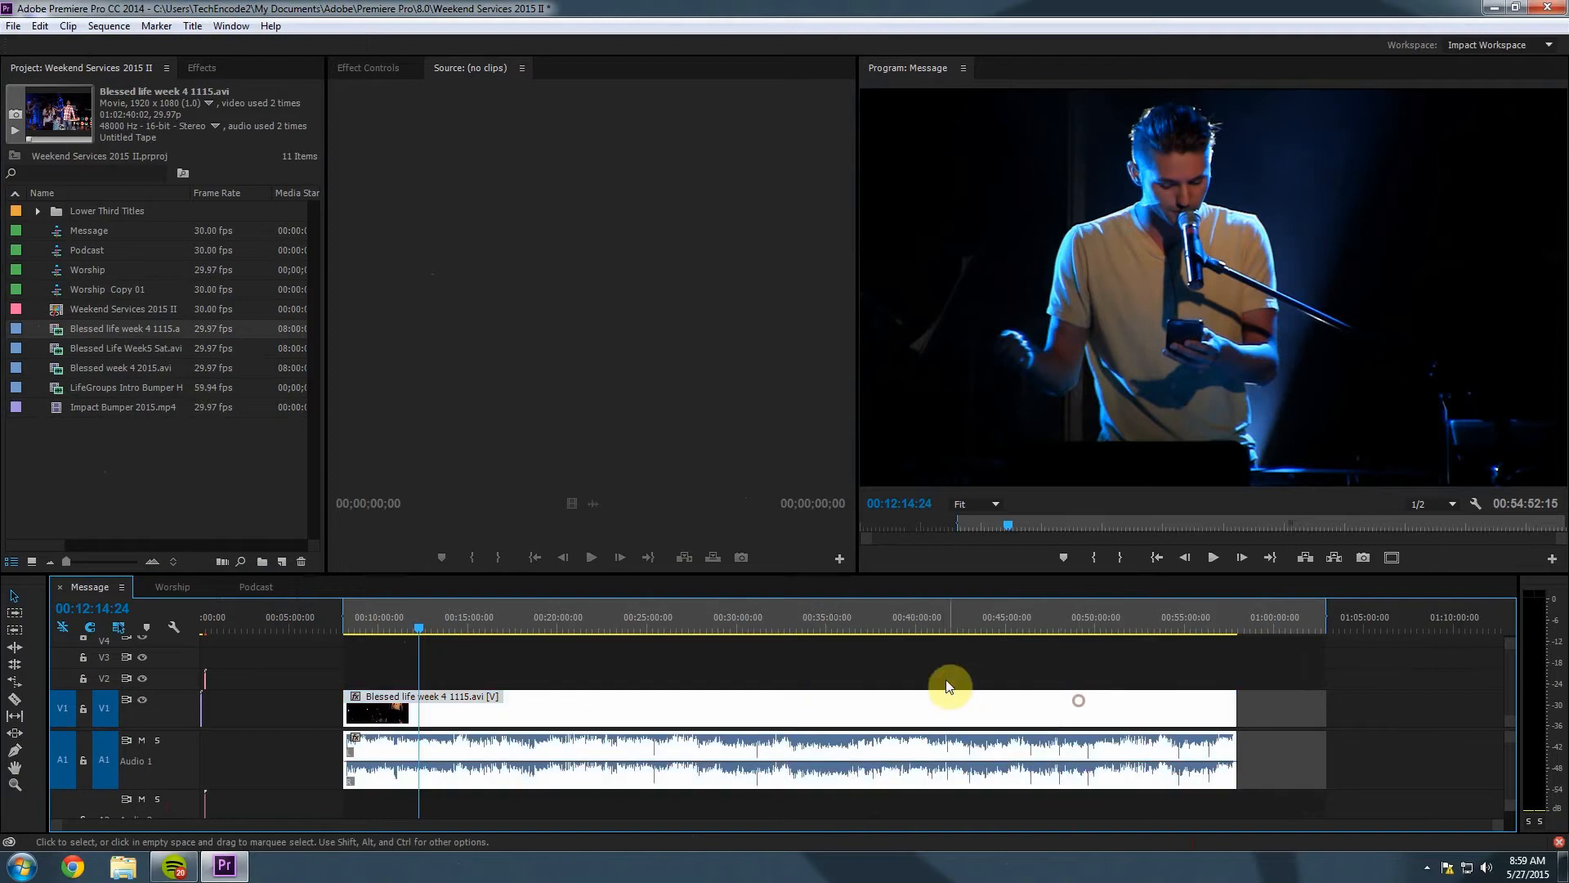
left_click(940, 680)
left_click(931, 710)
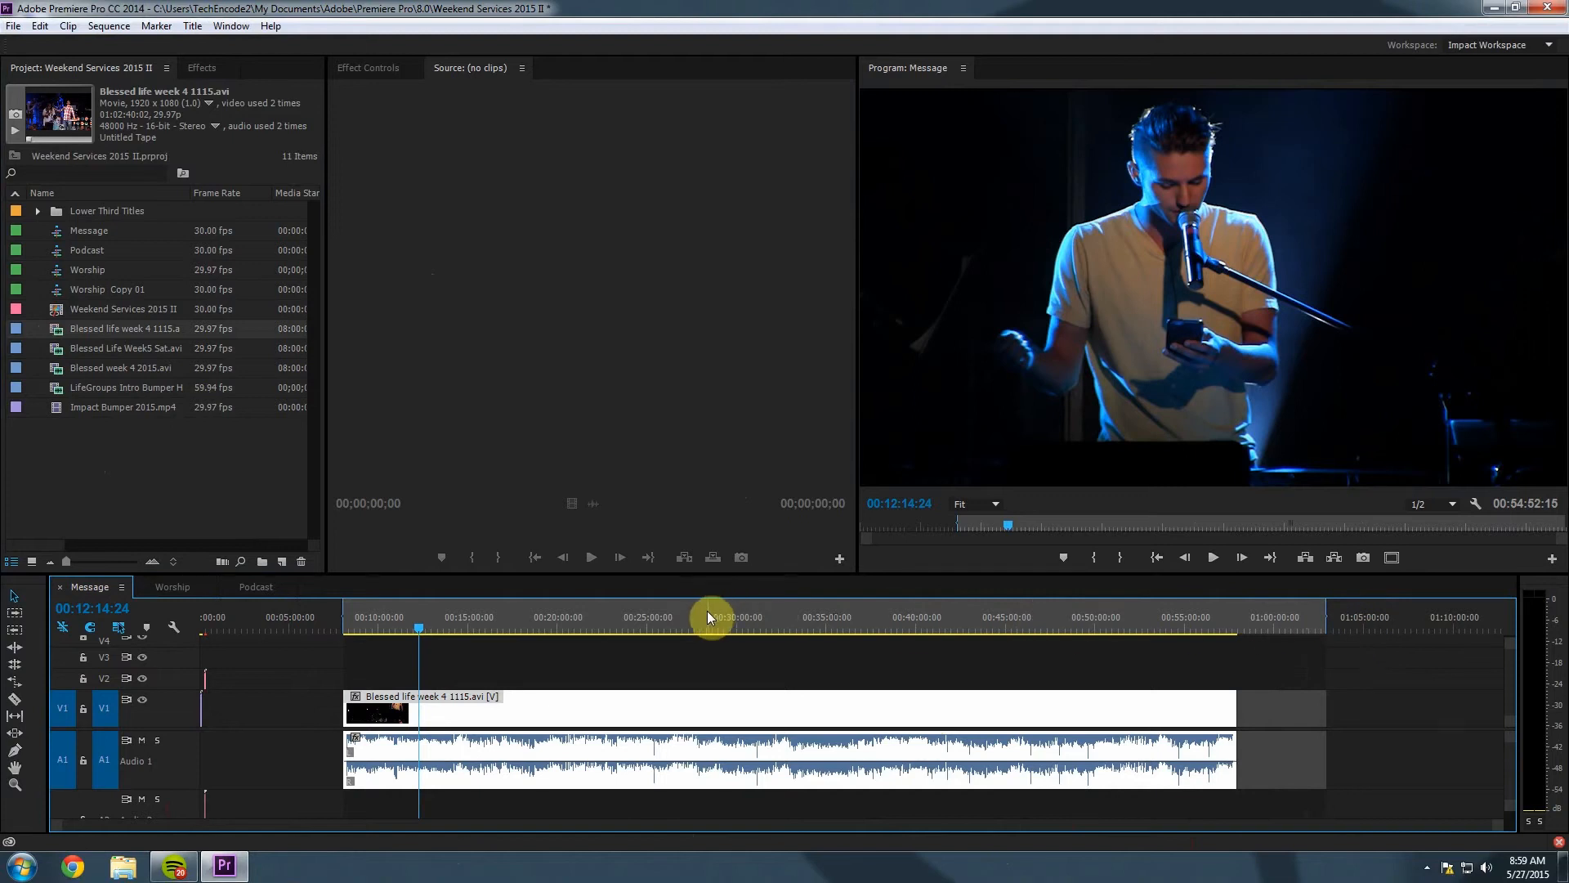
right_click(653, 623)
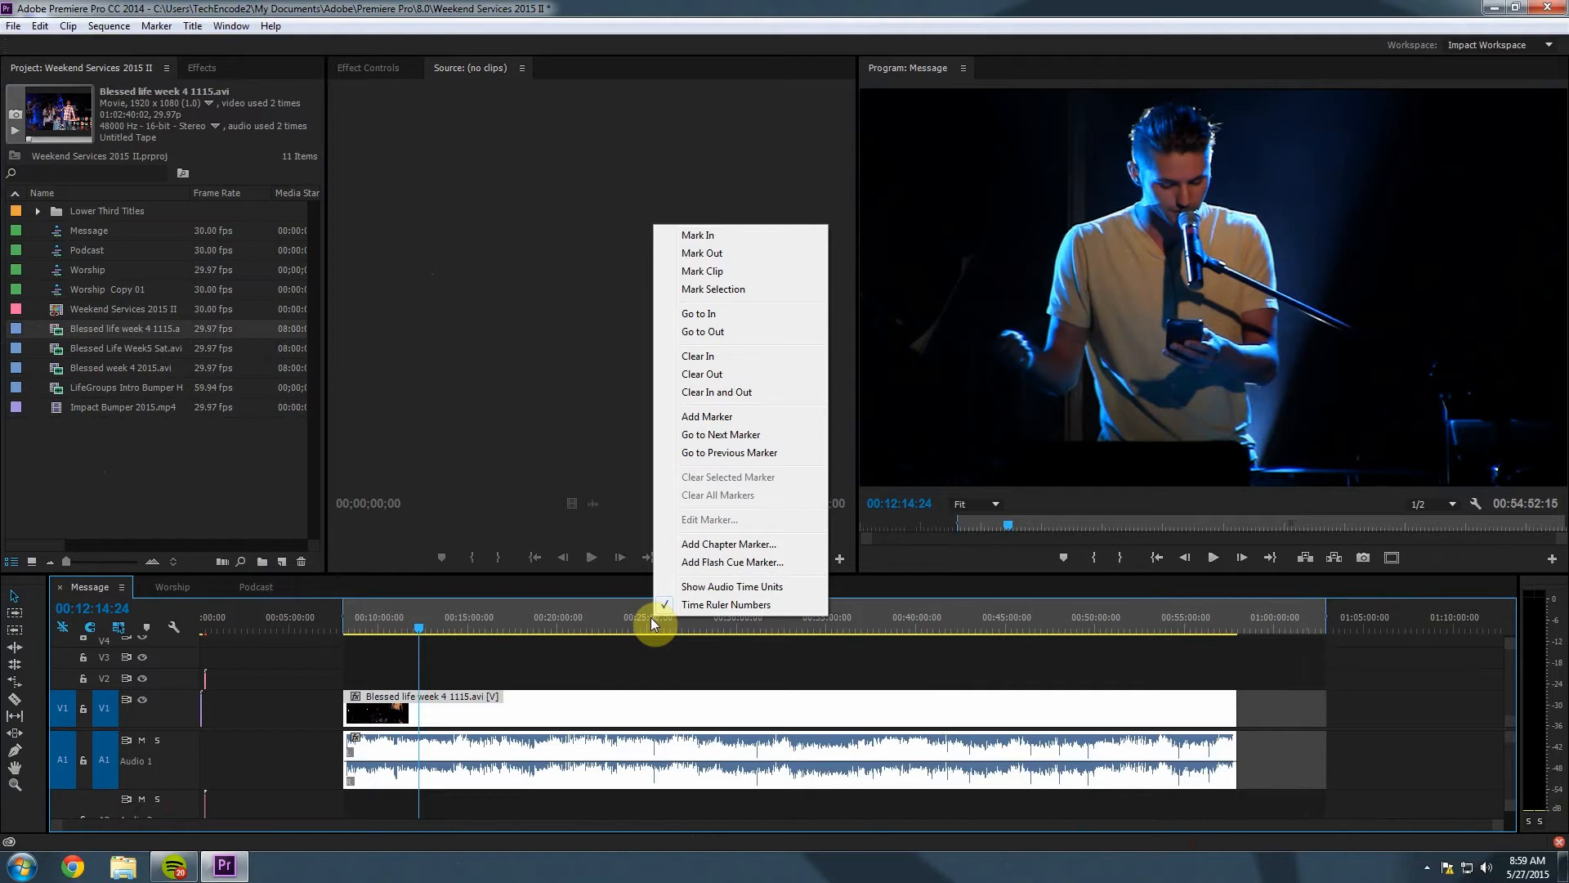
left_click(718, 393)
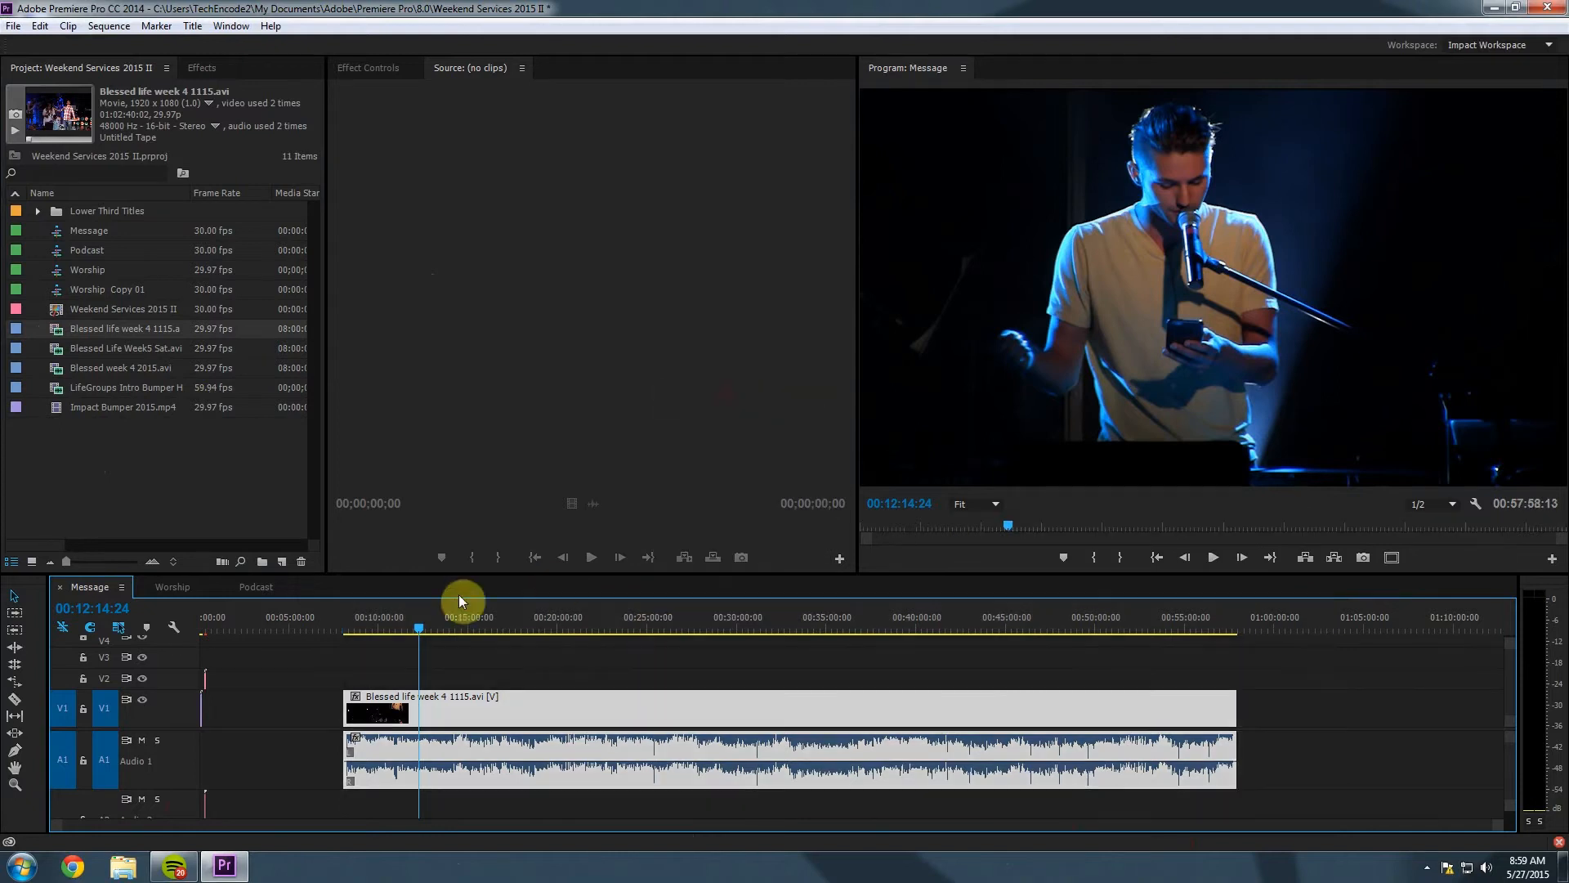
Slide the sermon clip's video and audio left so it follows the bumper, then check its end.
left_click_drag(1282, 720, 770, 775)
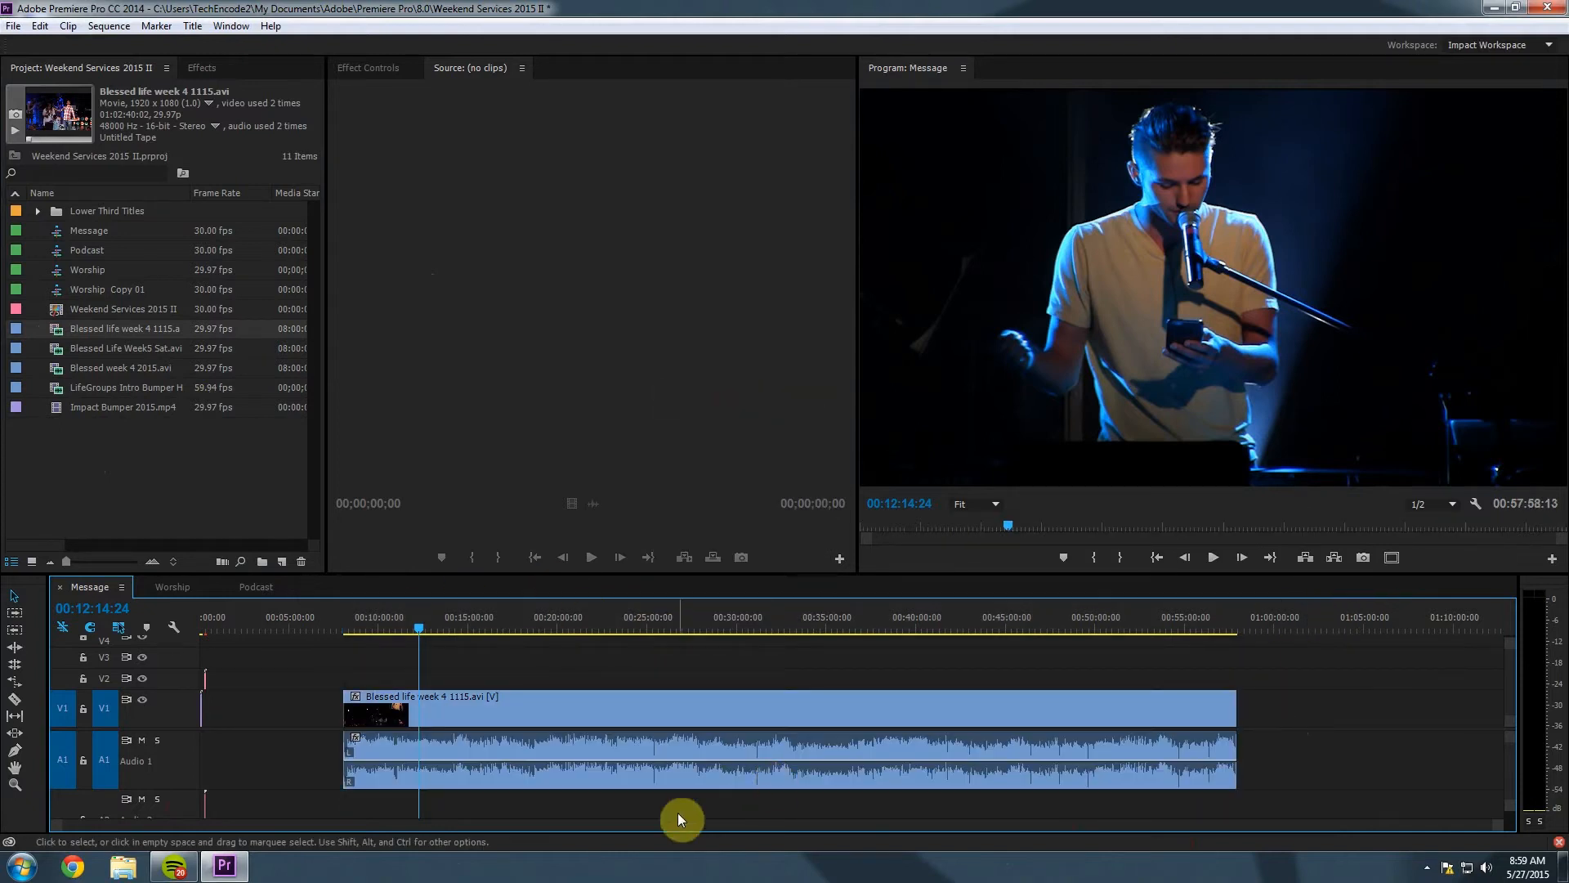
left_click_drag(620, 704, 686, 733)
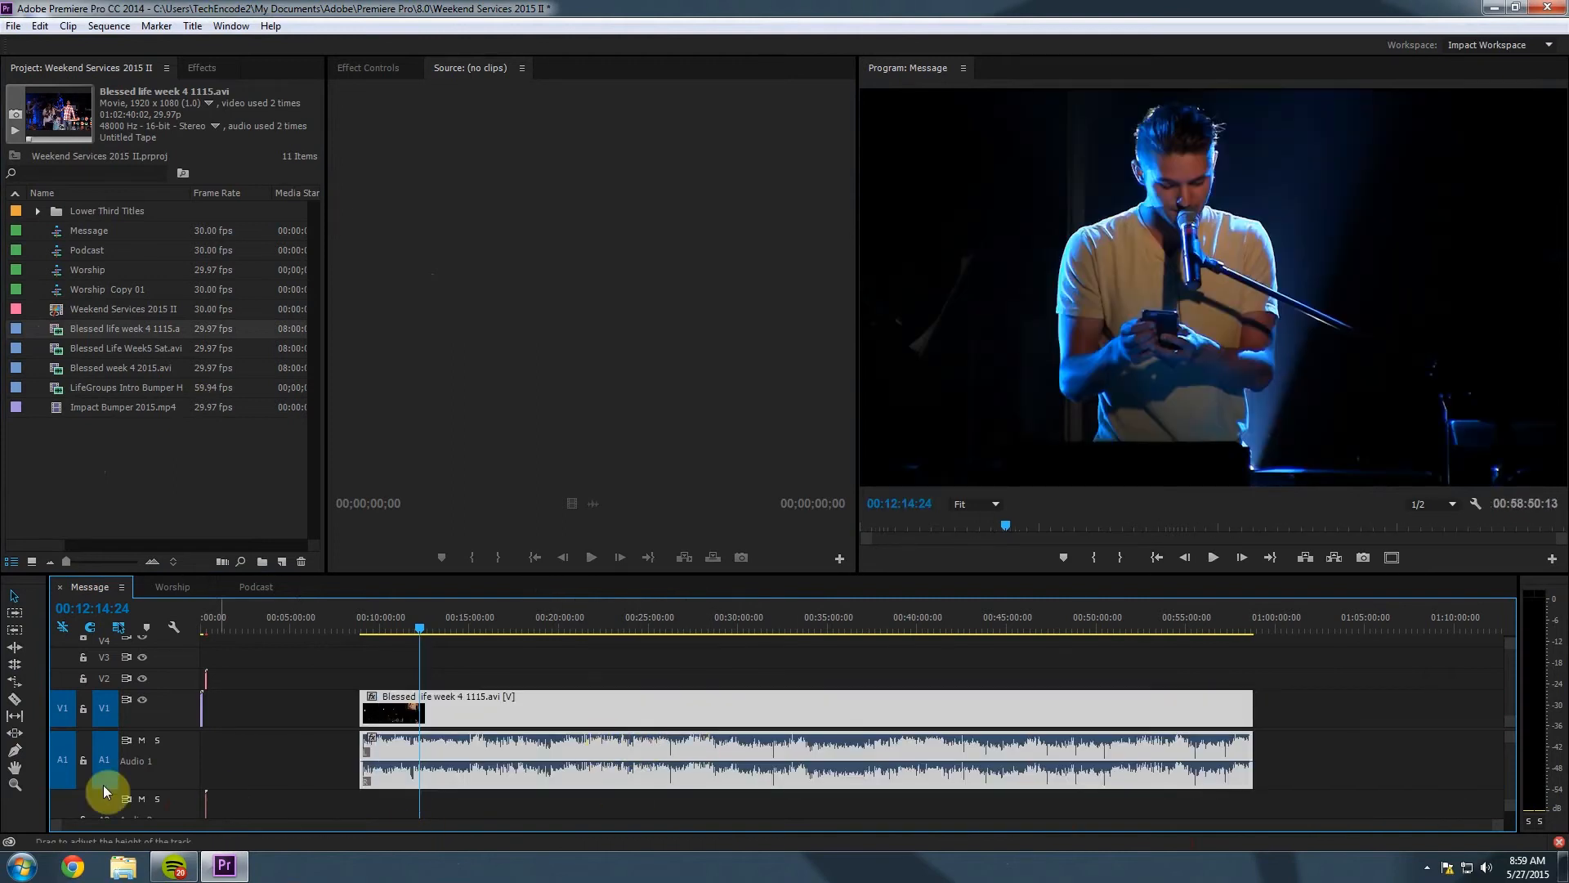
left_click_drag(1499, 827, 925, 827)
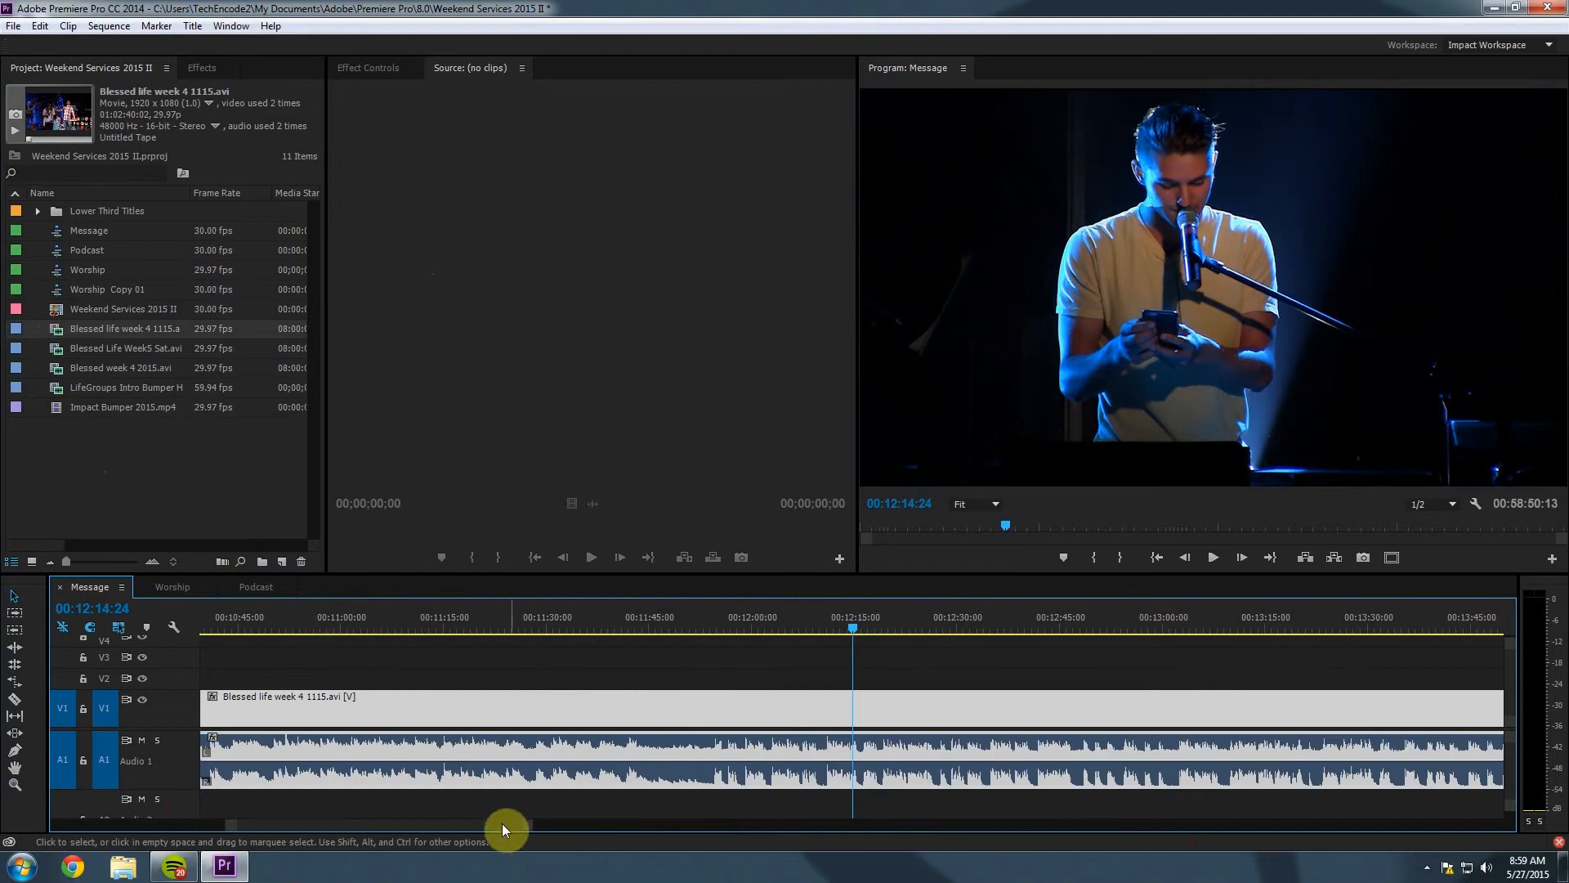
mouse_move(426, 824)
left_mouse_down()
mouse_move(790, 851)
mouse_move(1083, 845)
mouse_move(1057, 830)
mouse_move(557, 826)
mouse_move(1462, 879)
left_mouse_up()
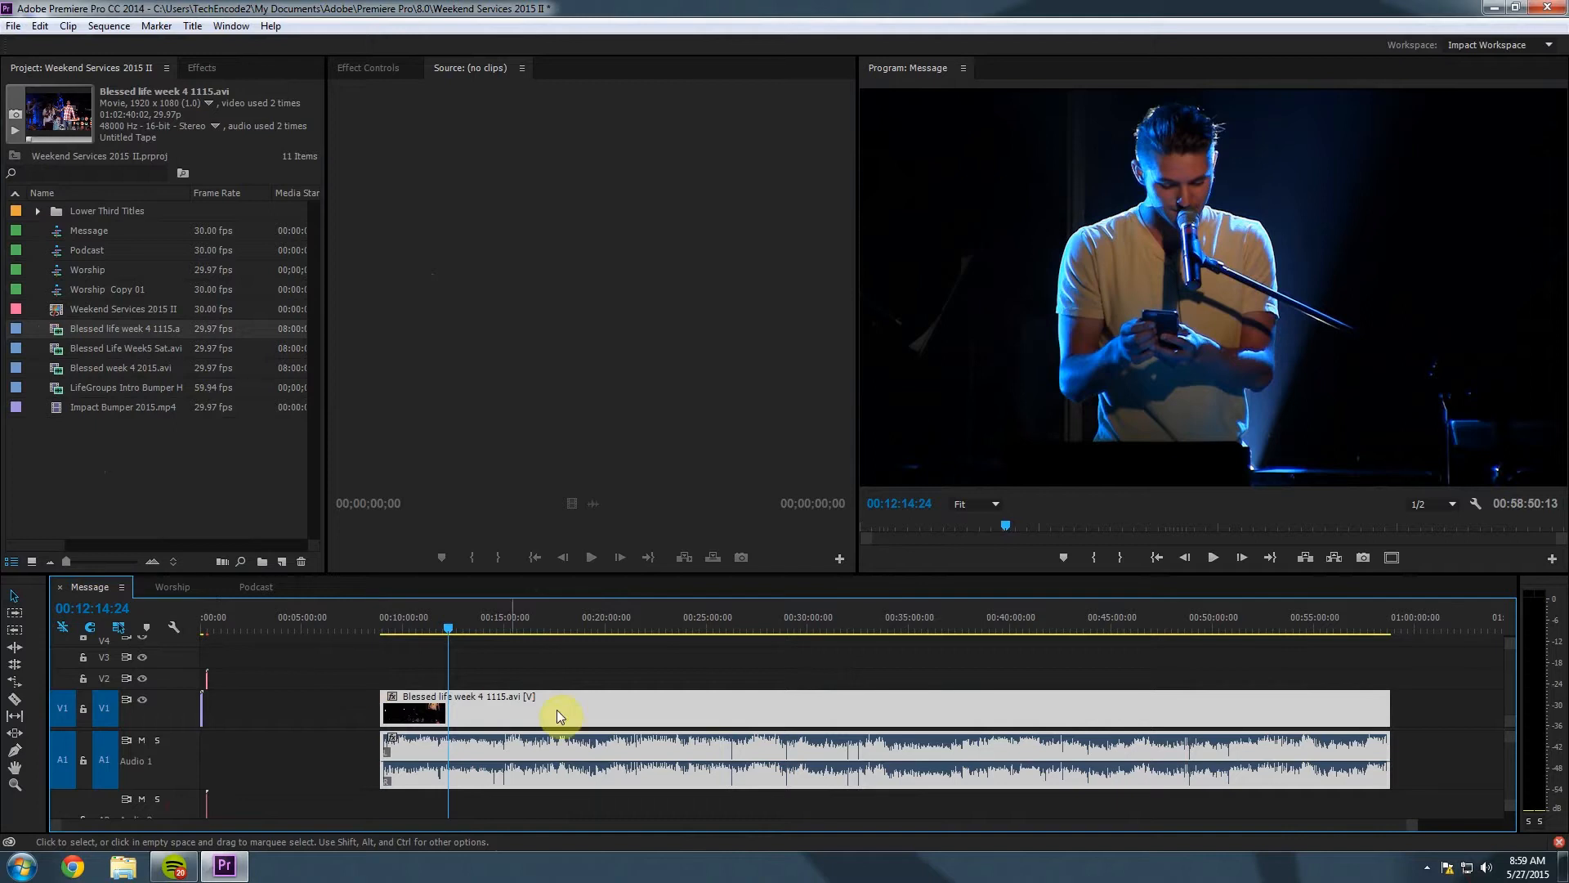
left_click_drag(693, 705, 513, 737)
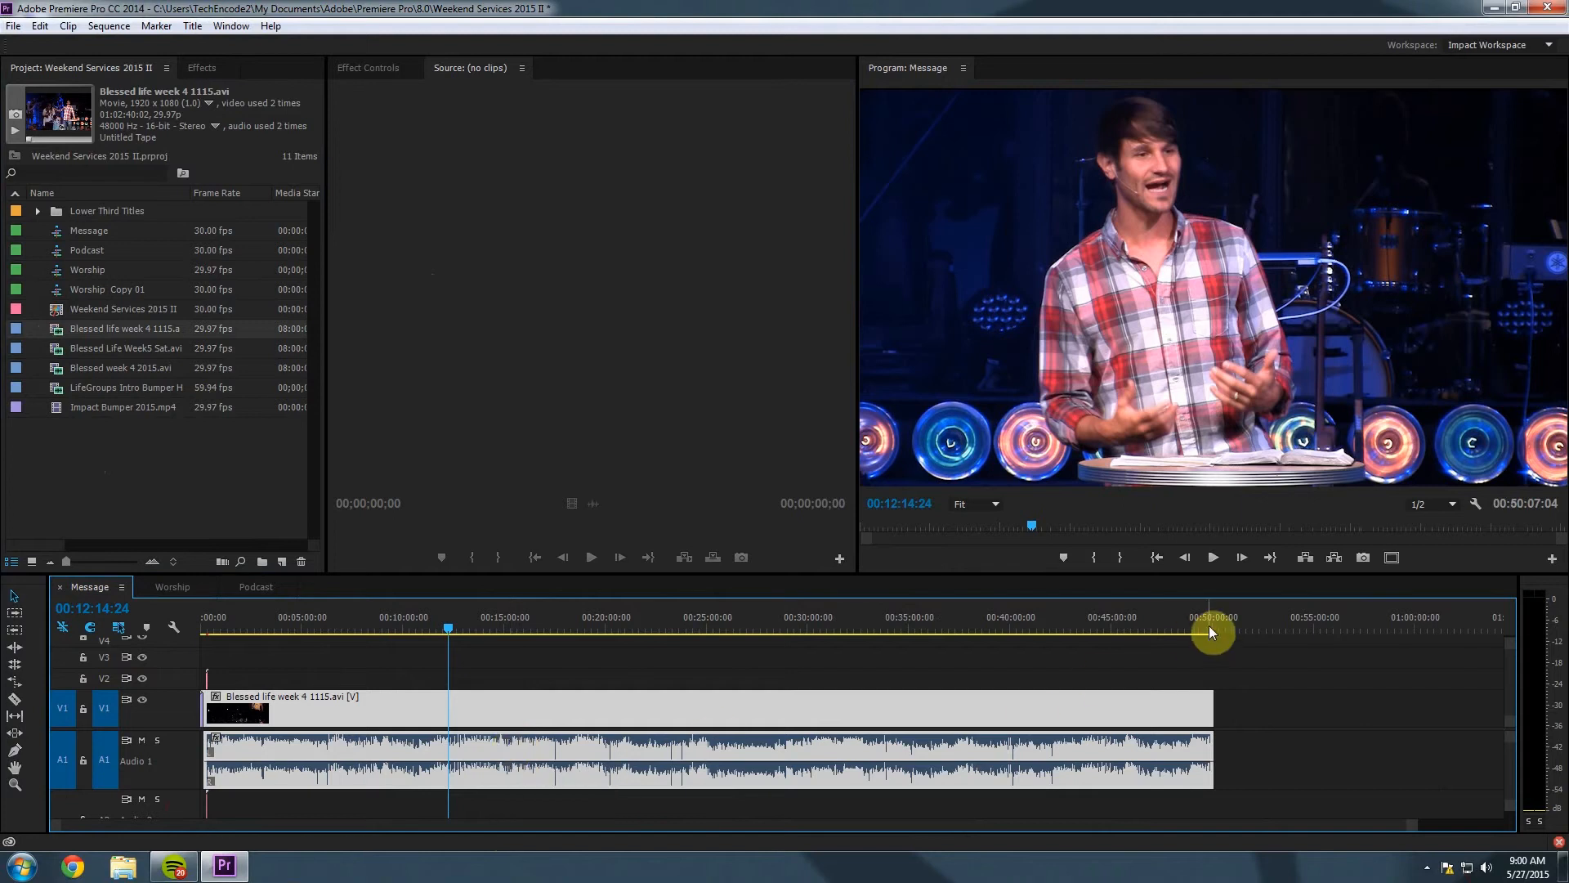
left_click_drag(204, 628, 1211, 630)
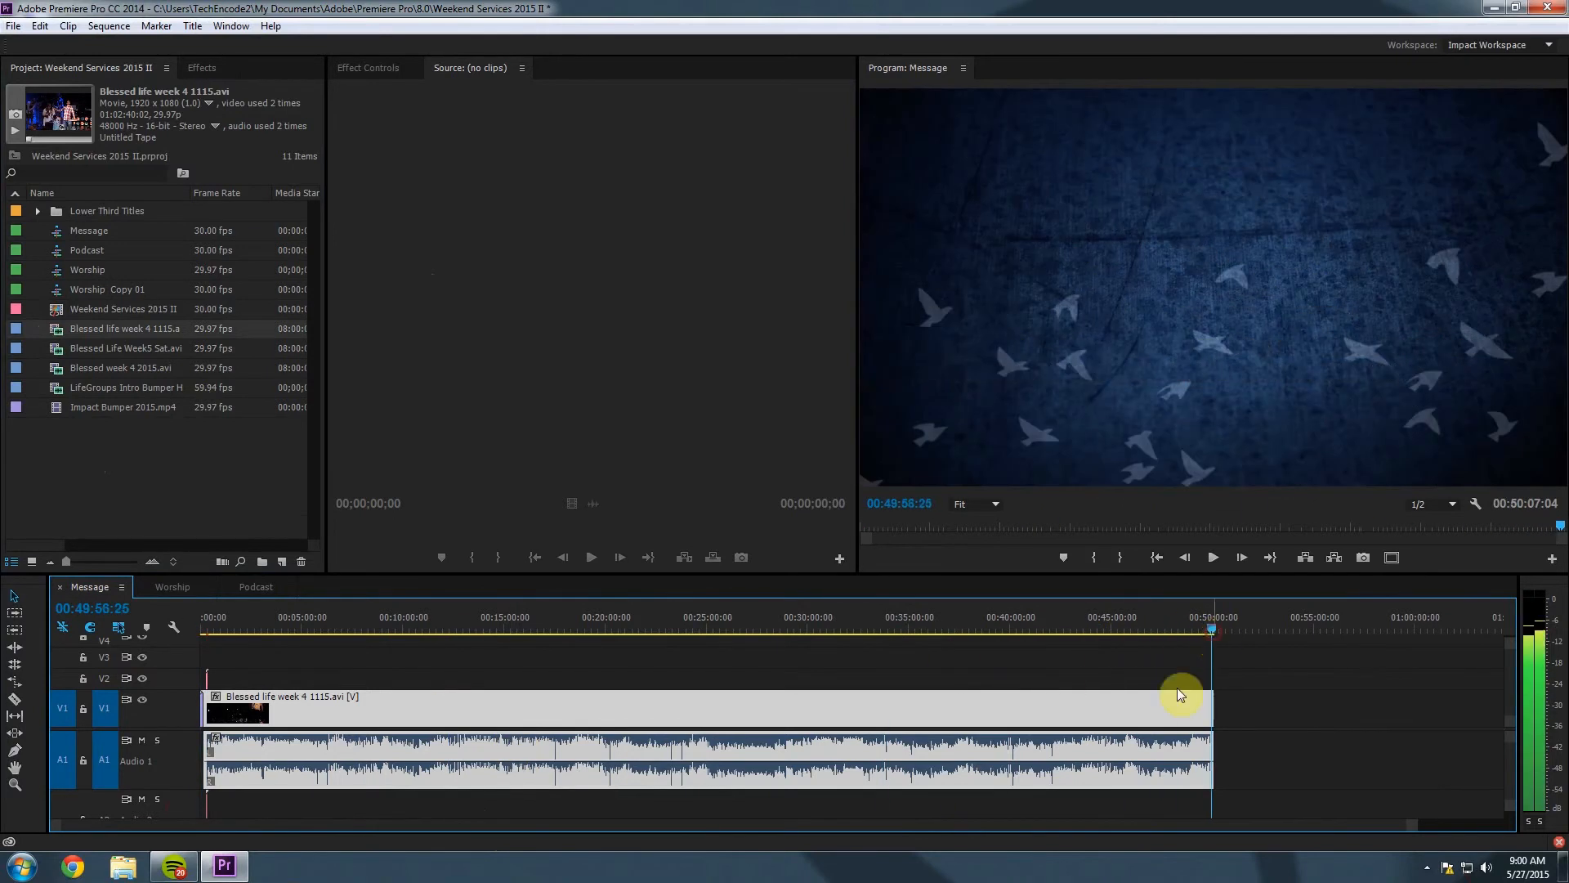
left_click(261, 628)
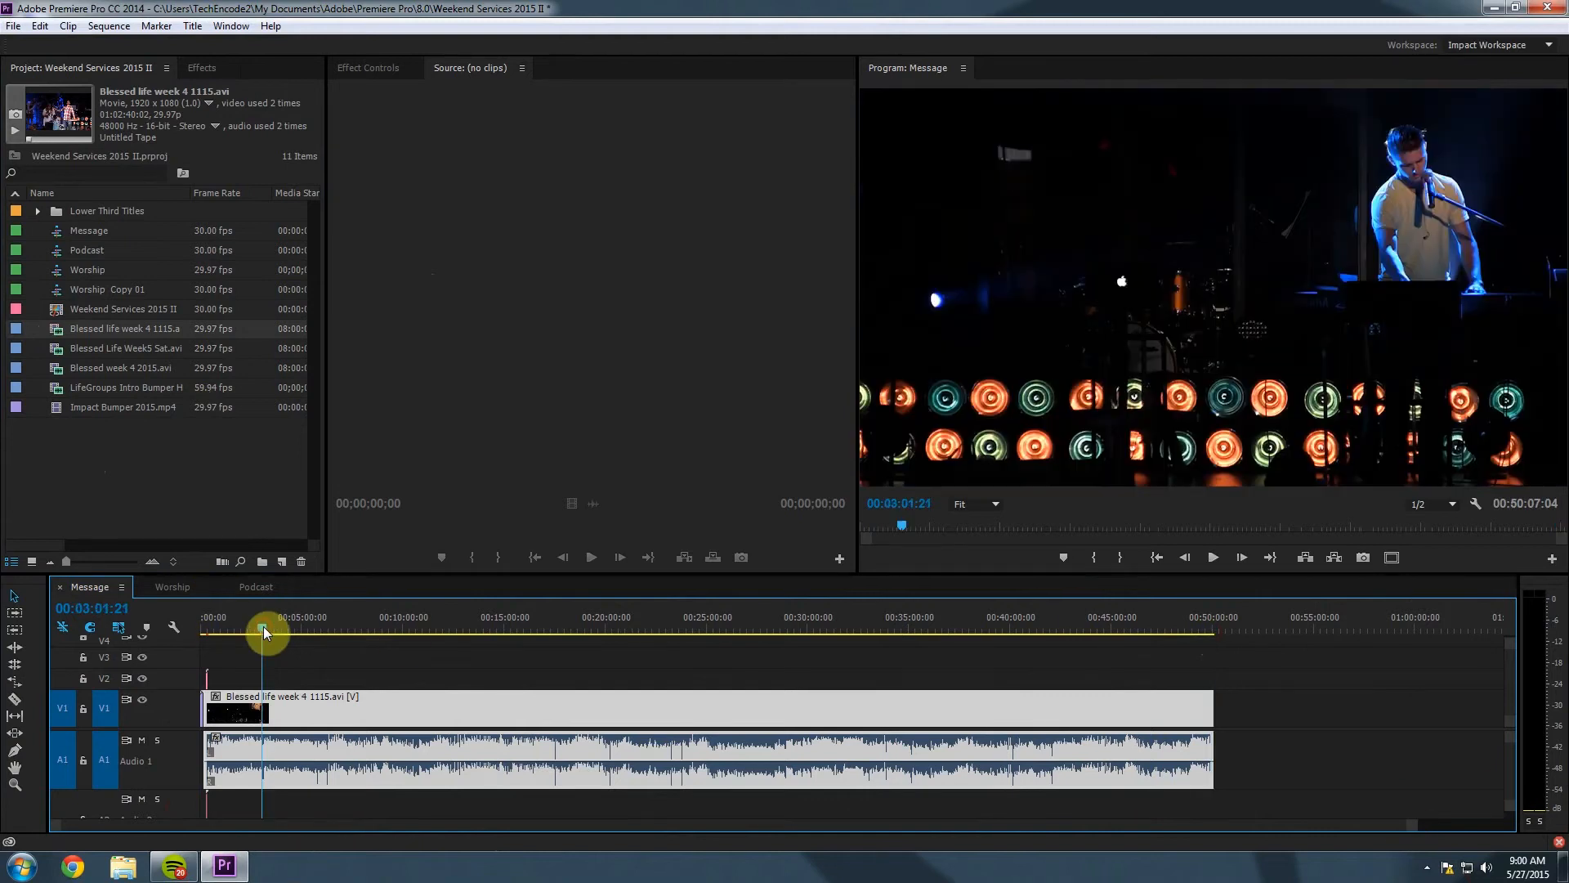
left_click_drag(1411, 827, 943, 839)
left_click_drag(843, 629, 1032, 628)
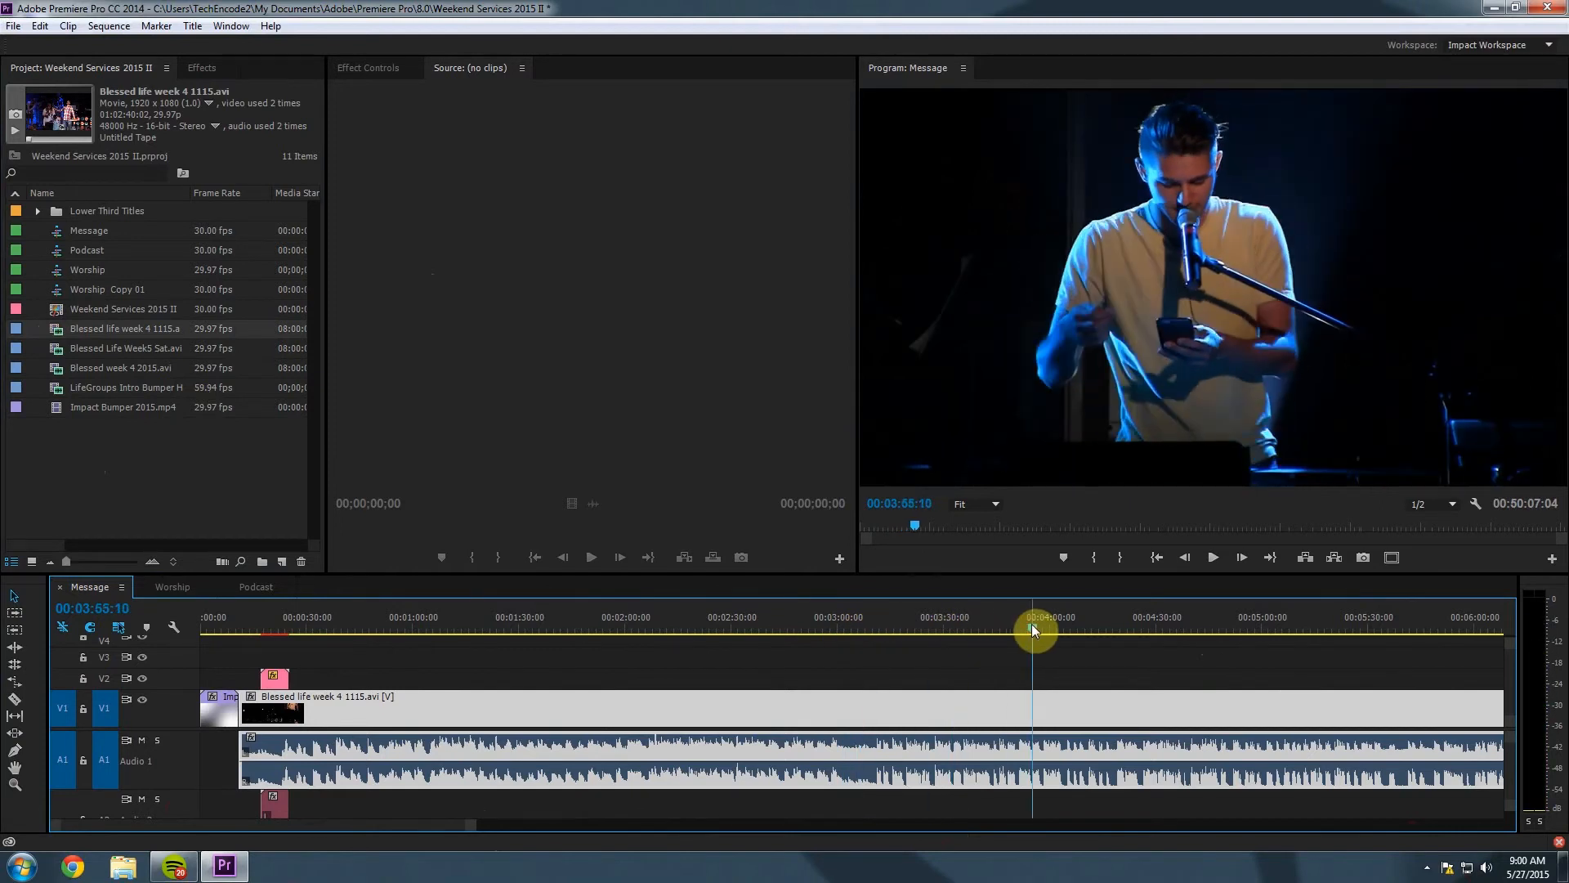
left_click_drag(470, 830, 642, 827)
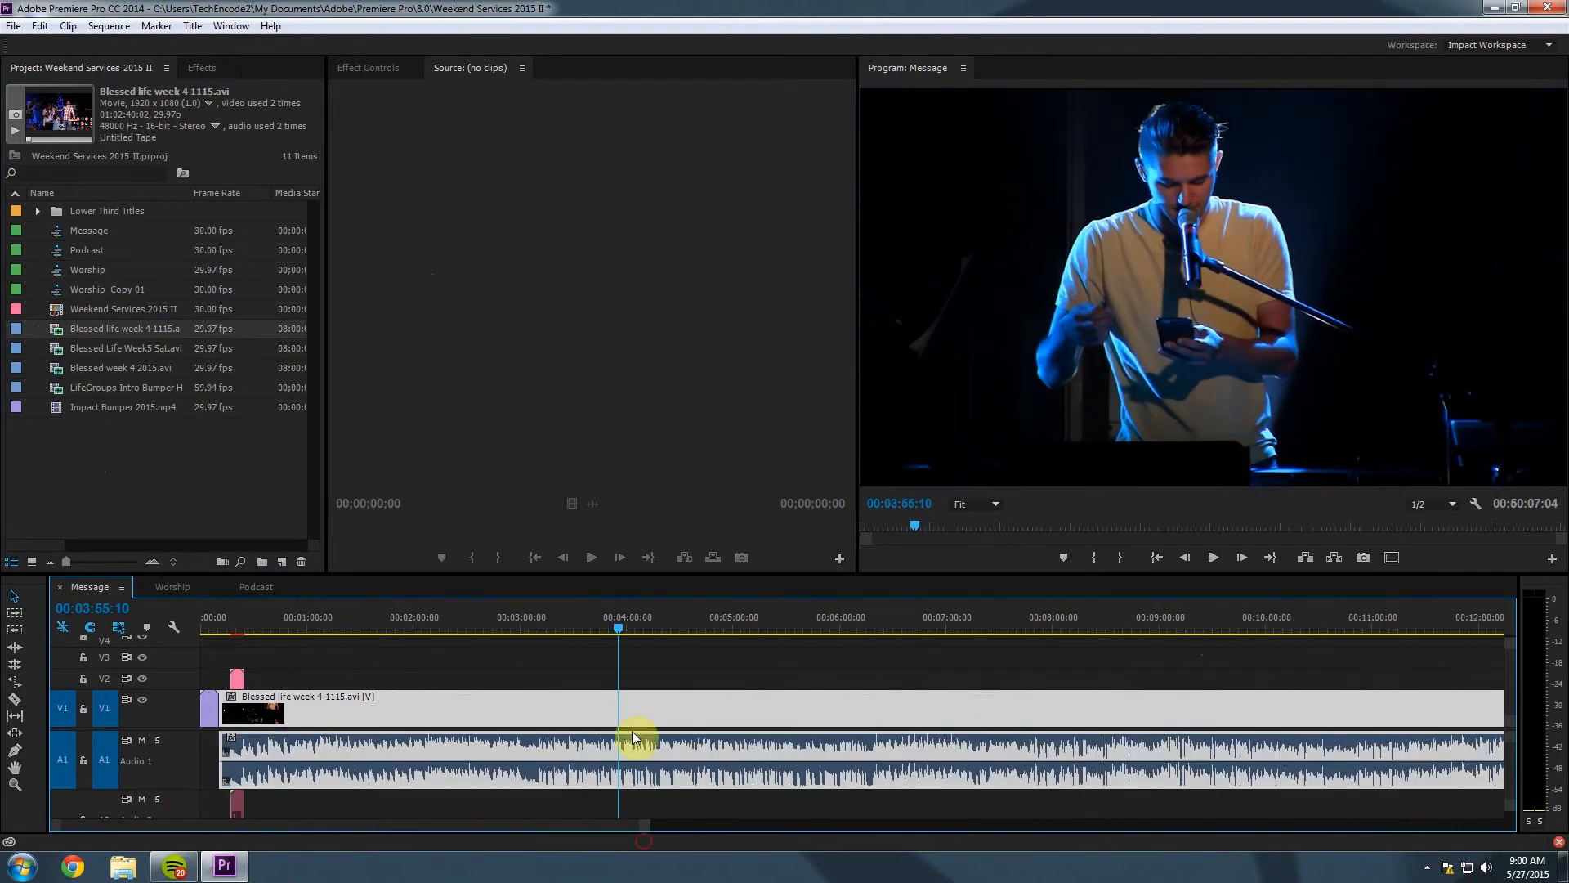
left_click_drag(619, 628, 1037, 654)
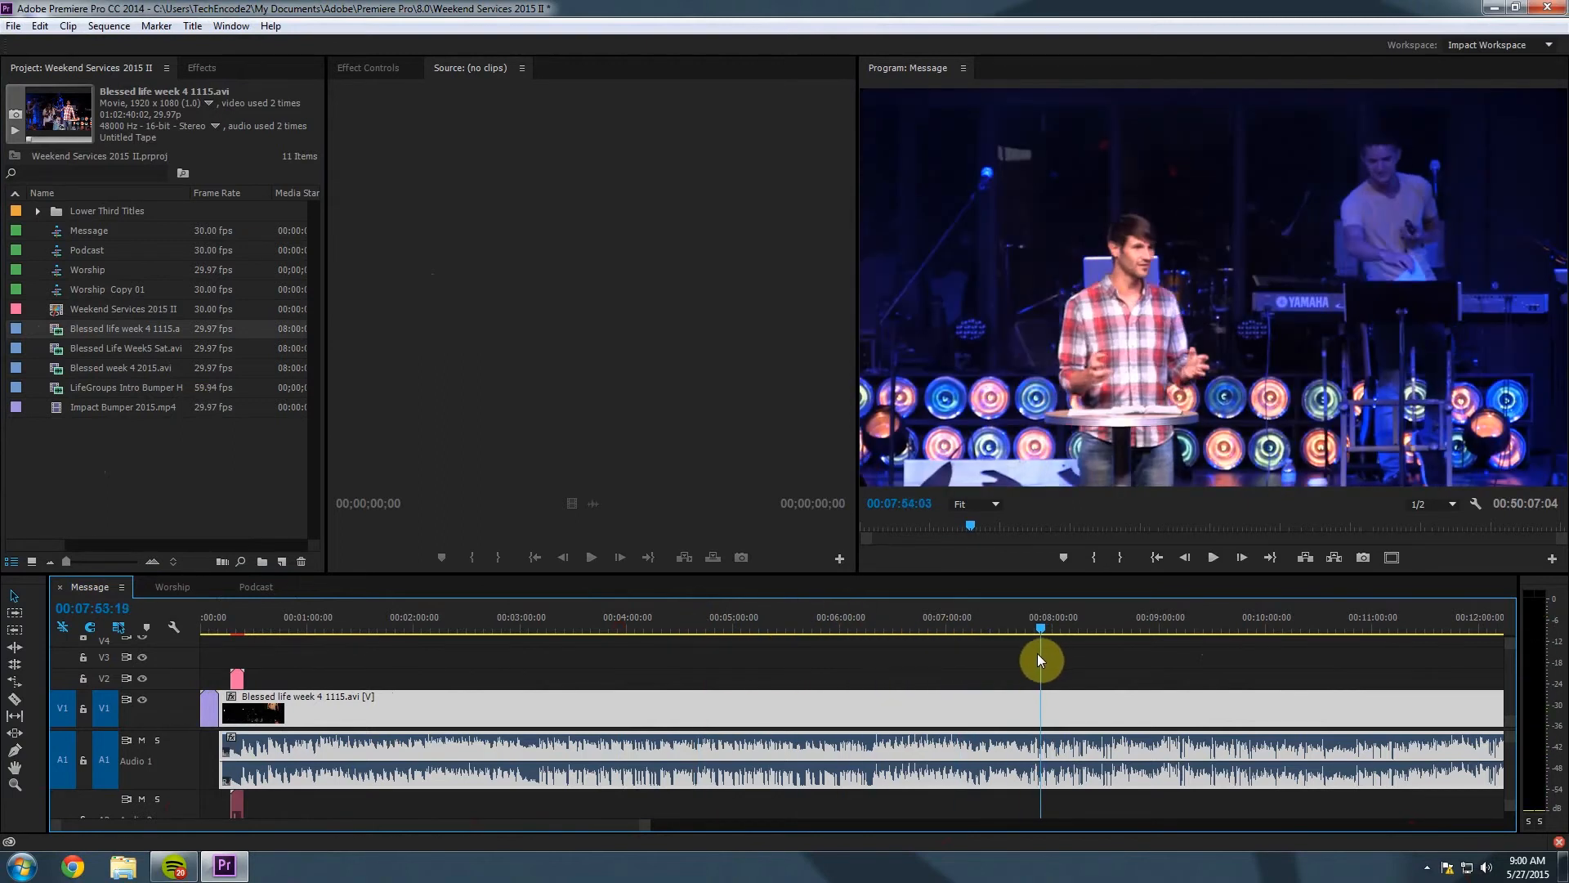
left_click_drag(644, 827, 421, 839)
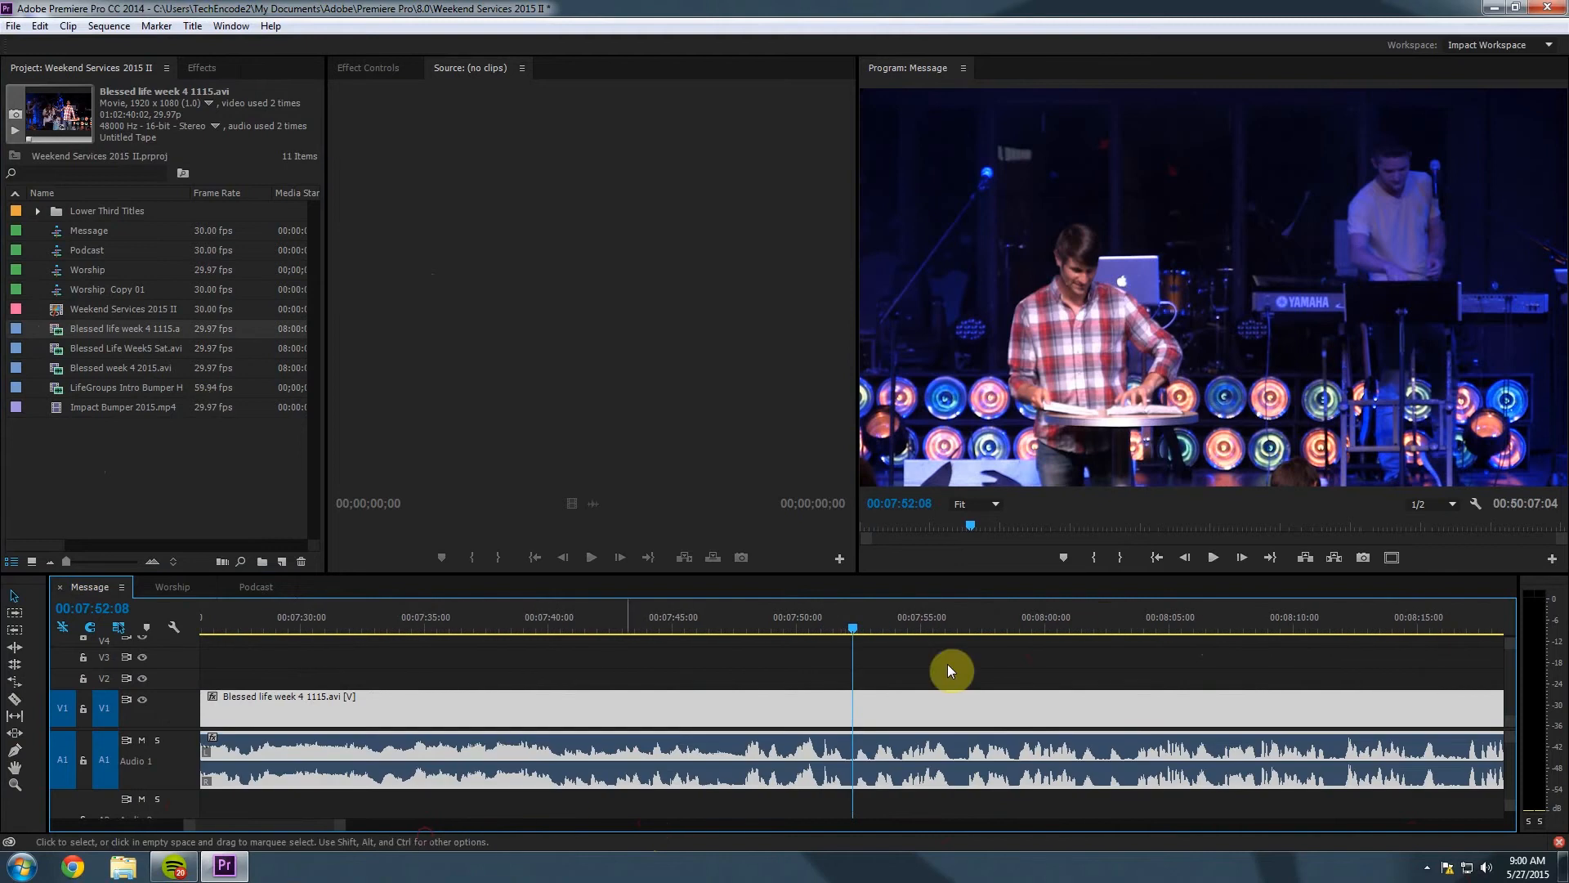
left_click_drag(852, 631, 713, 625)
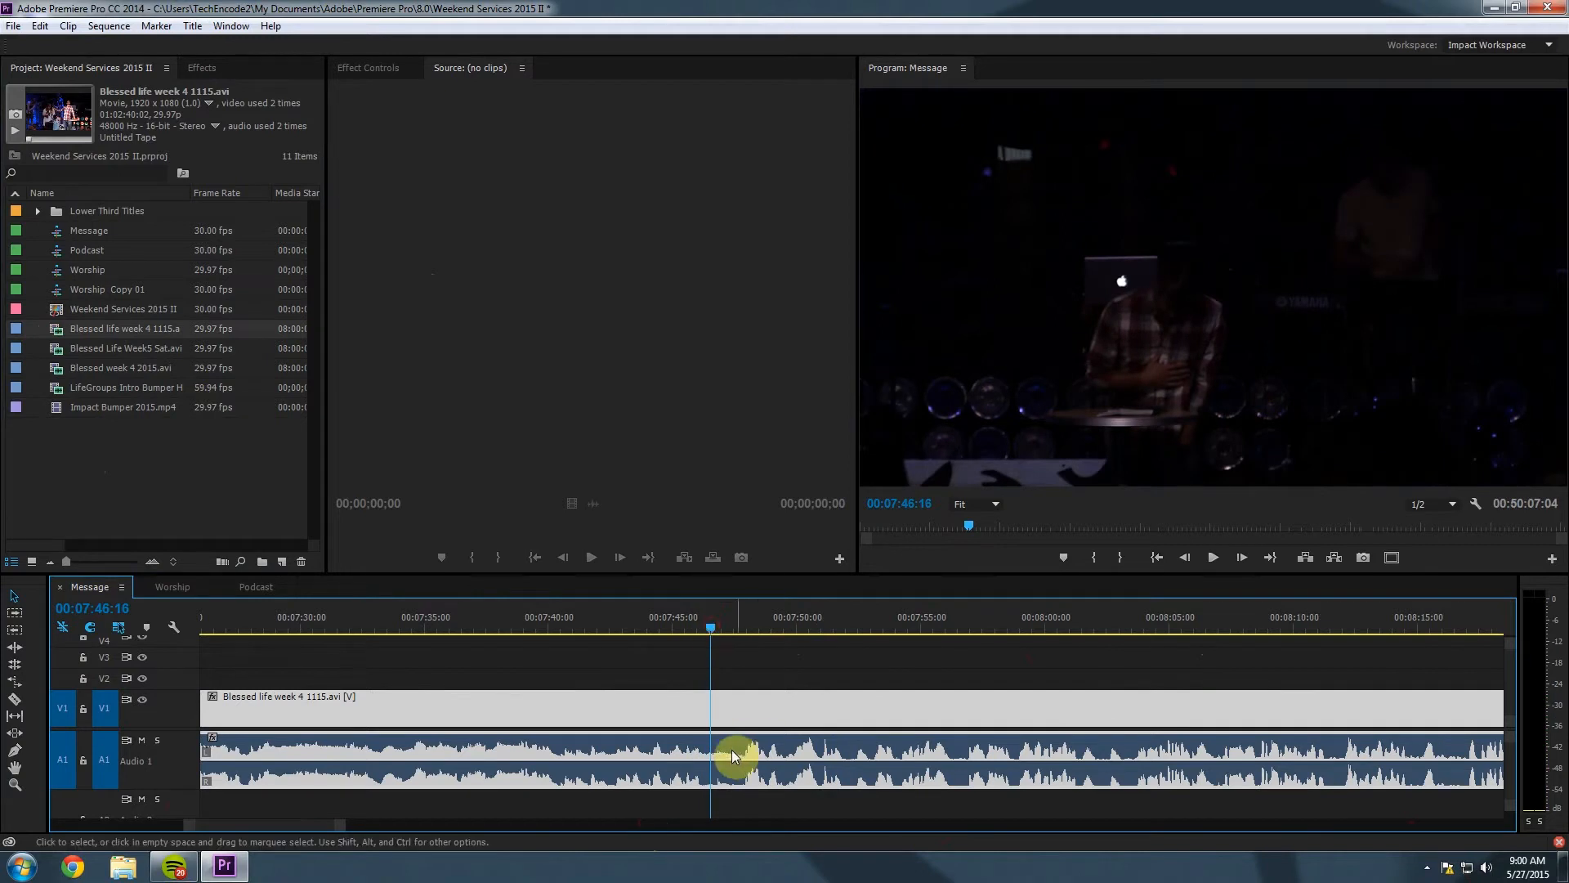
Split the sermon at 00:07:46:16, delete the earlier footage, and close the gap behind the bumper.
left_click(15, 699)
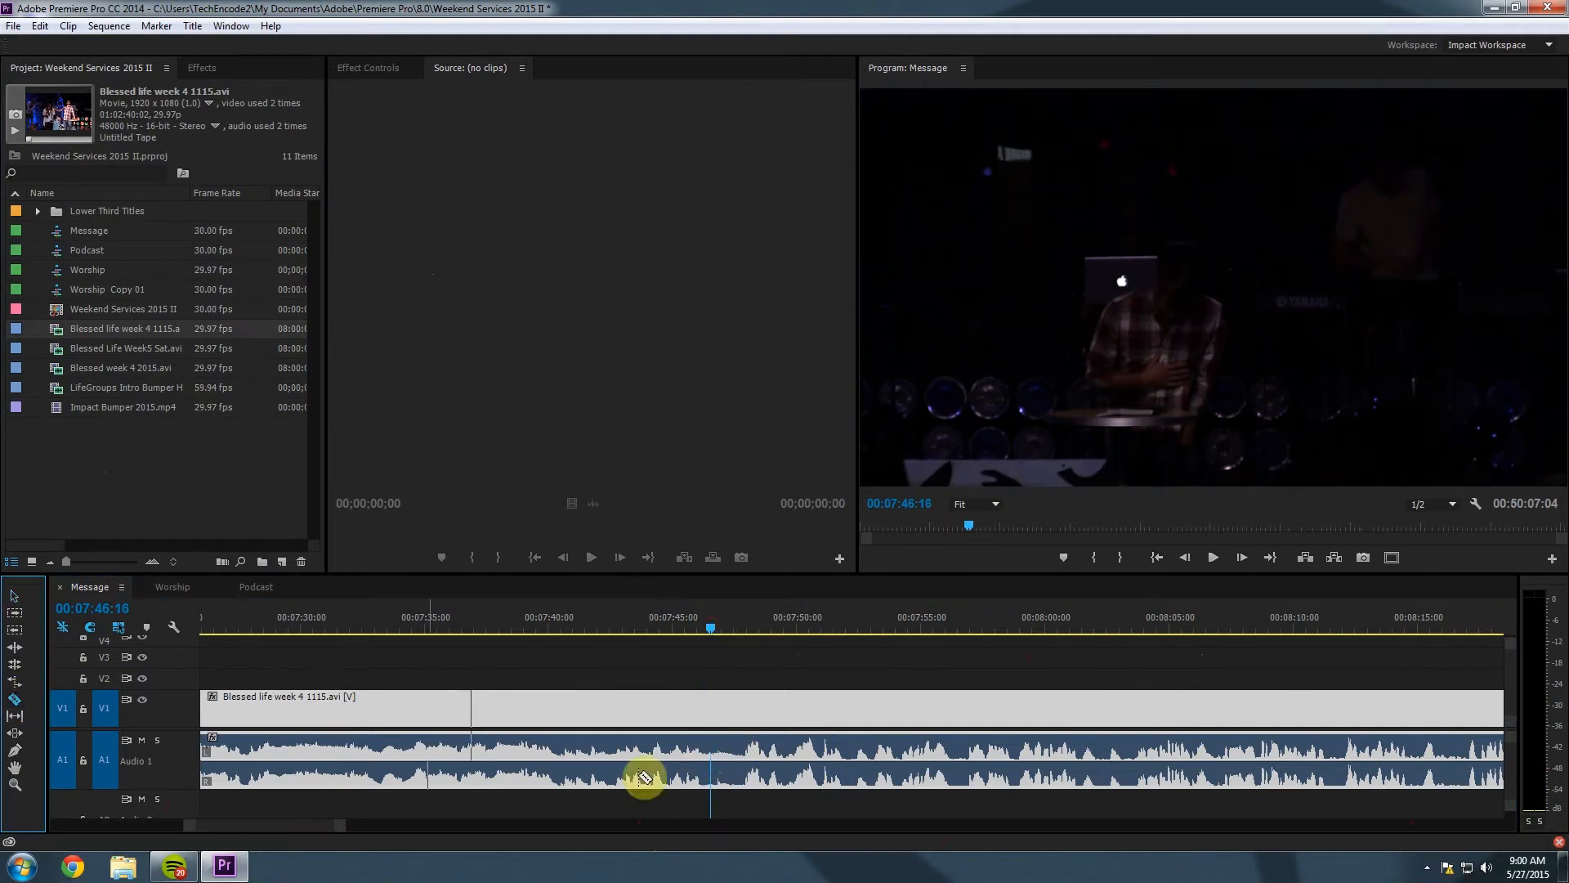
left_click(712, 749)
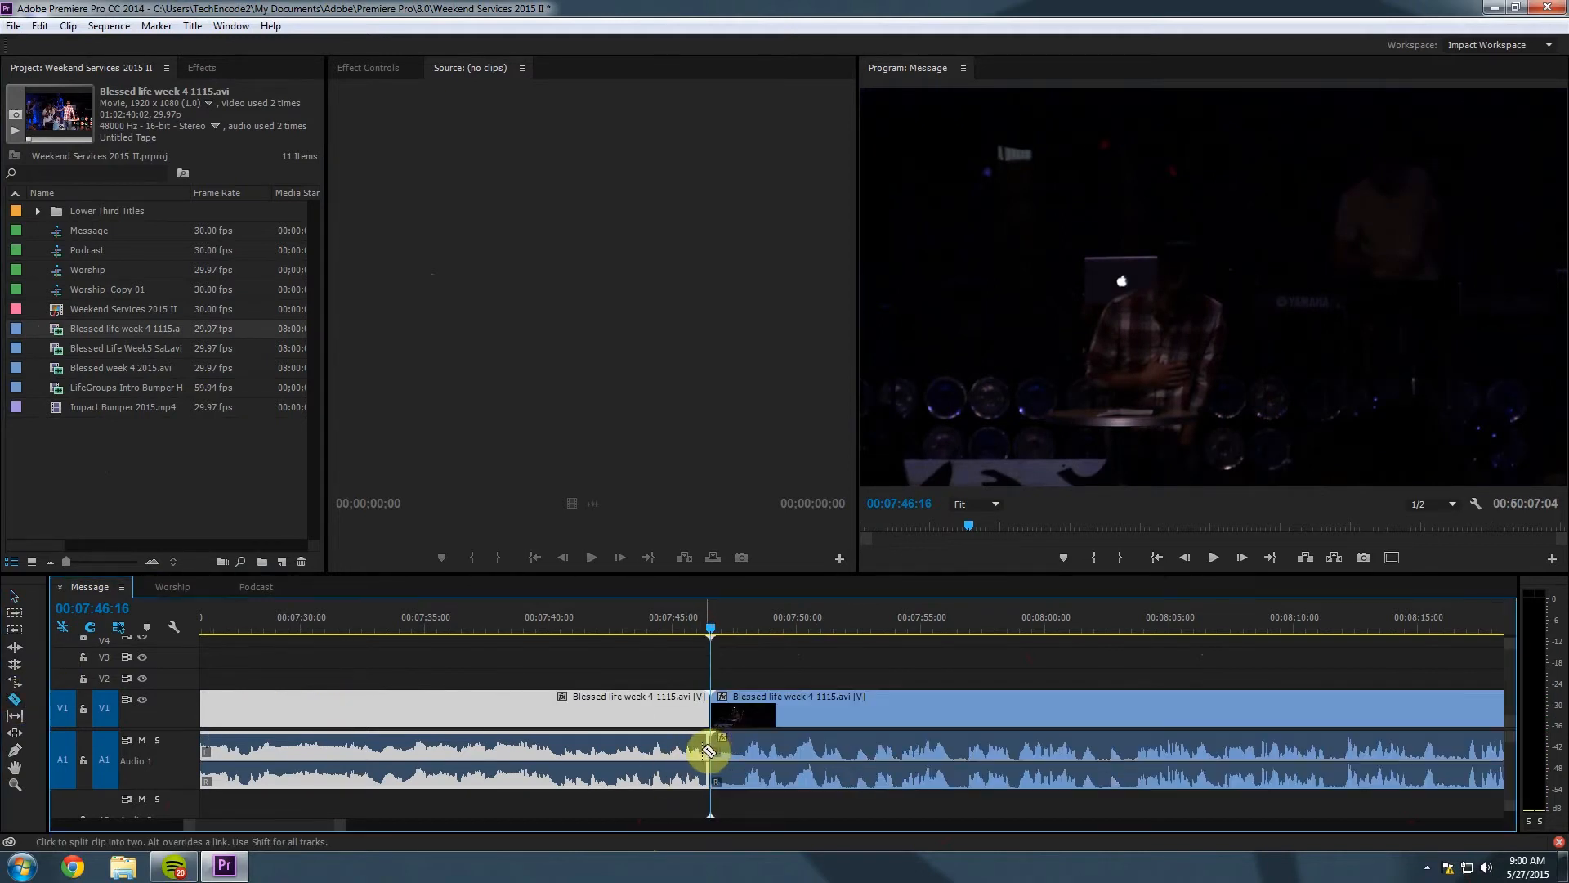
left_click(21, 698)
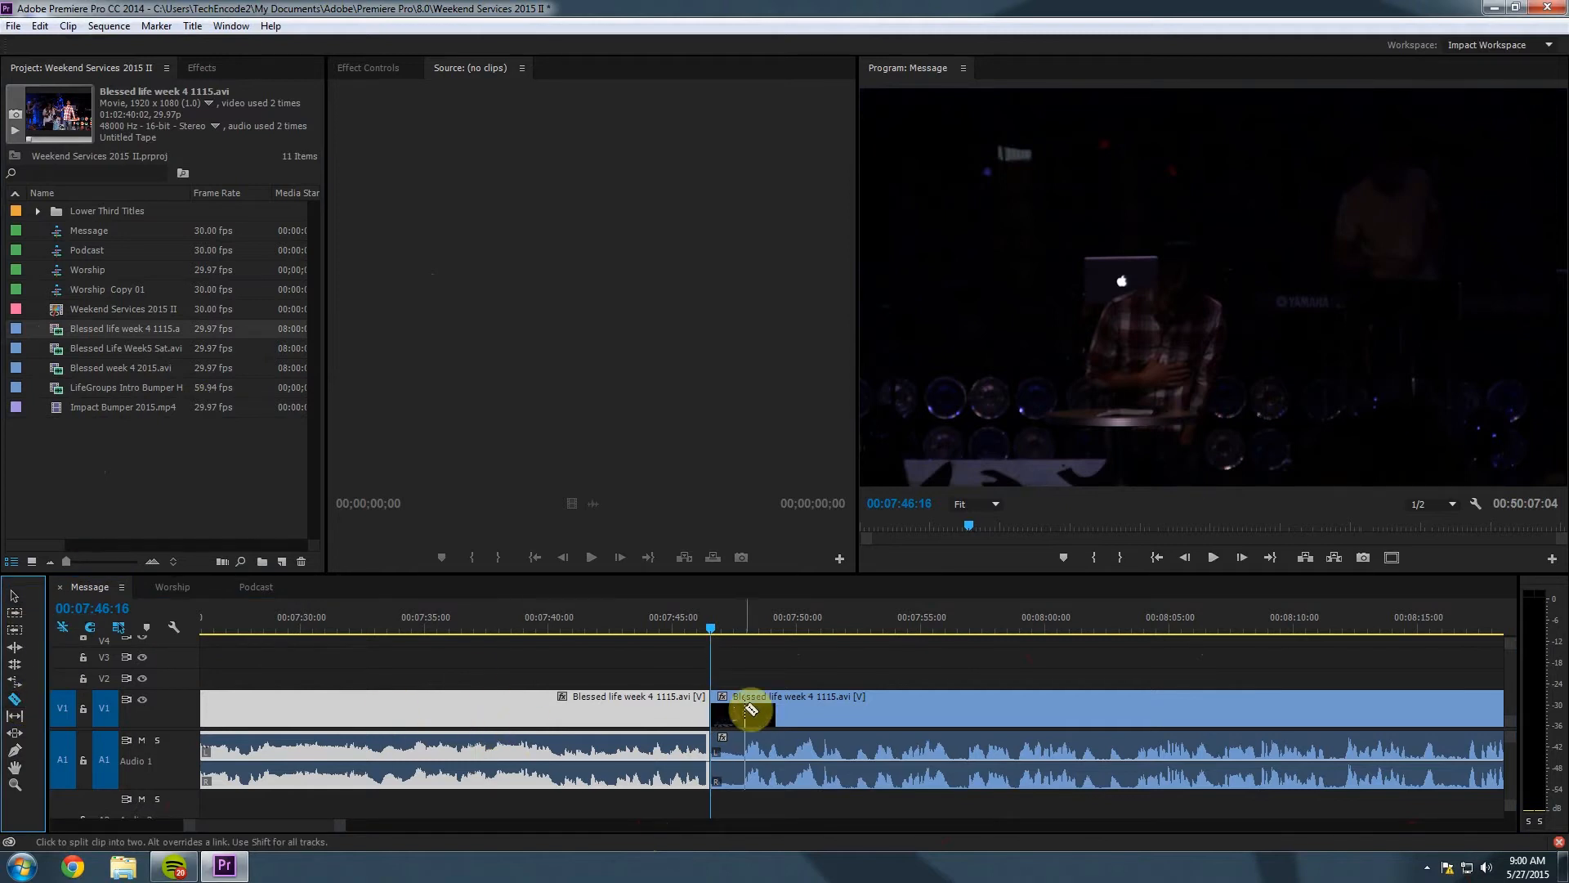
left_click(350, 660)
left_click(390, 709)
key("Delete")
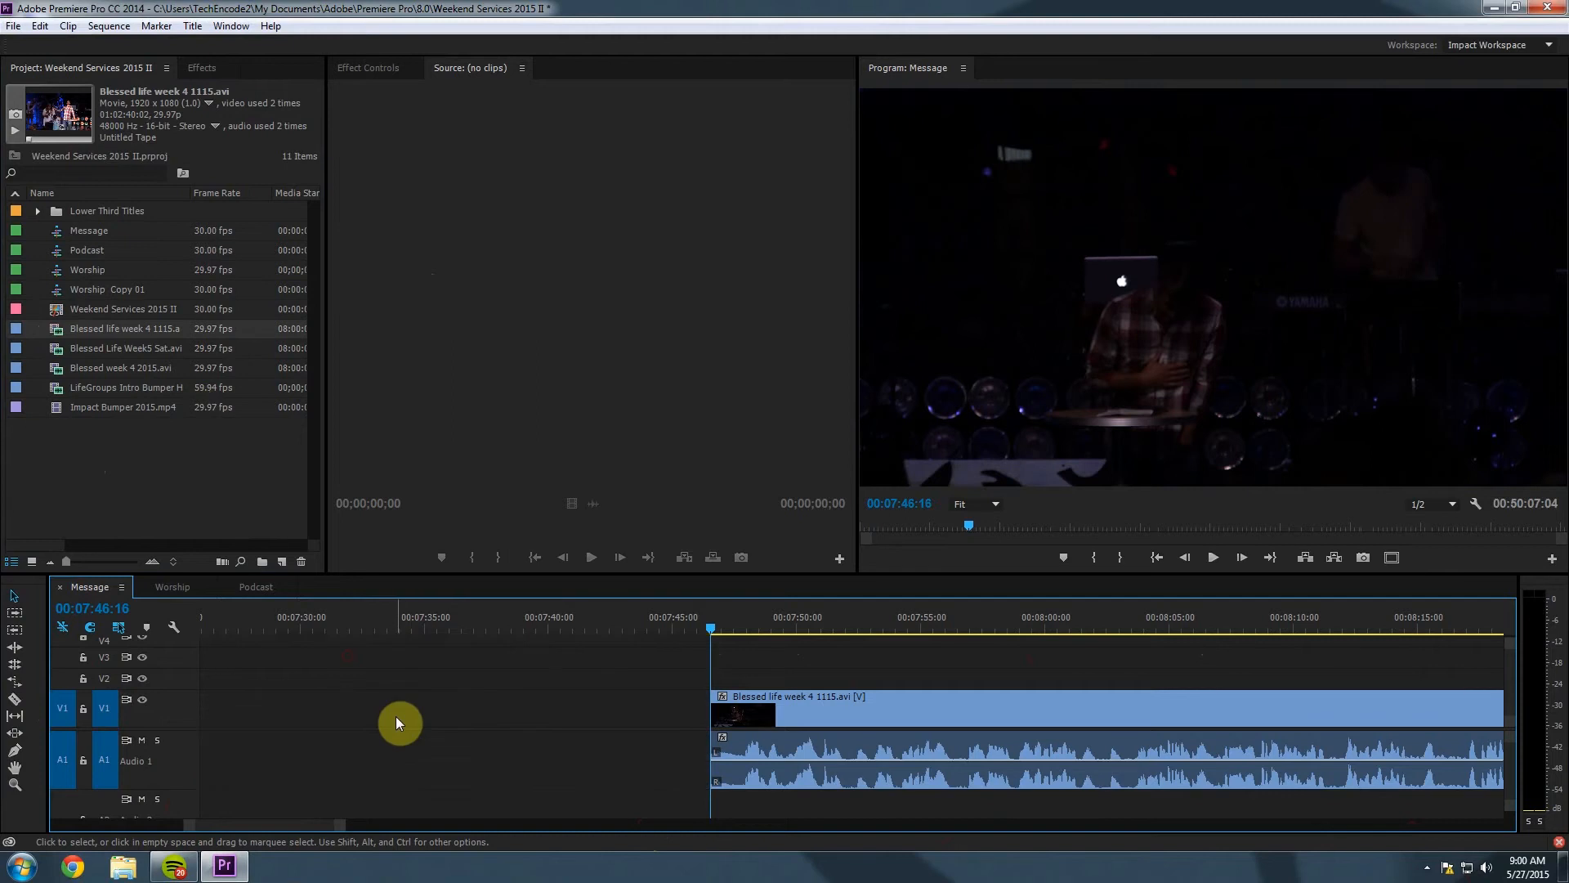
left_click_drag(341, 825, 821, 823)
left_click_drag(782, 710, 380, 729)
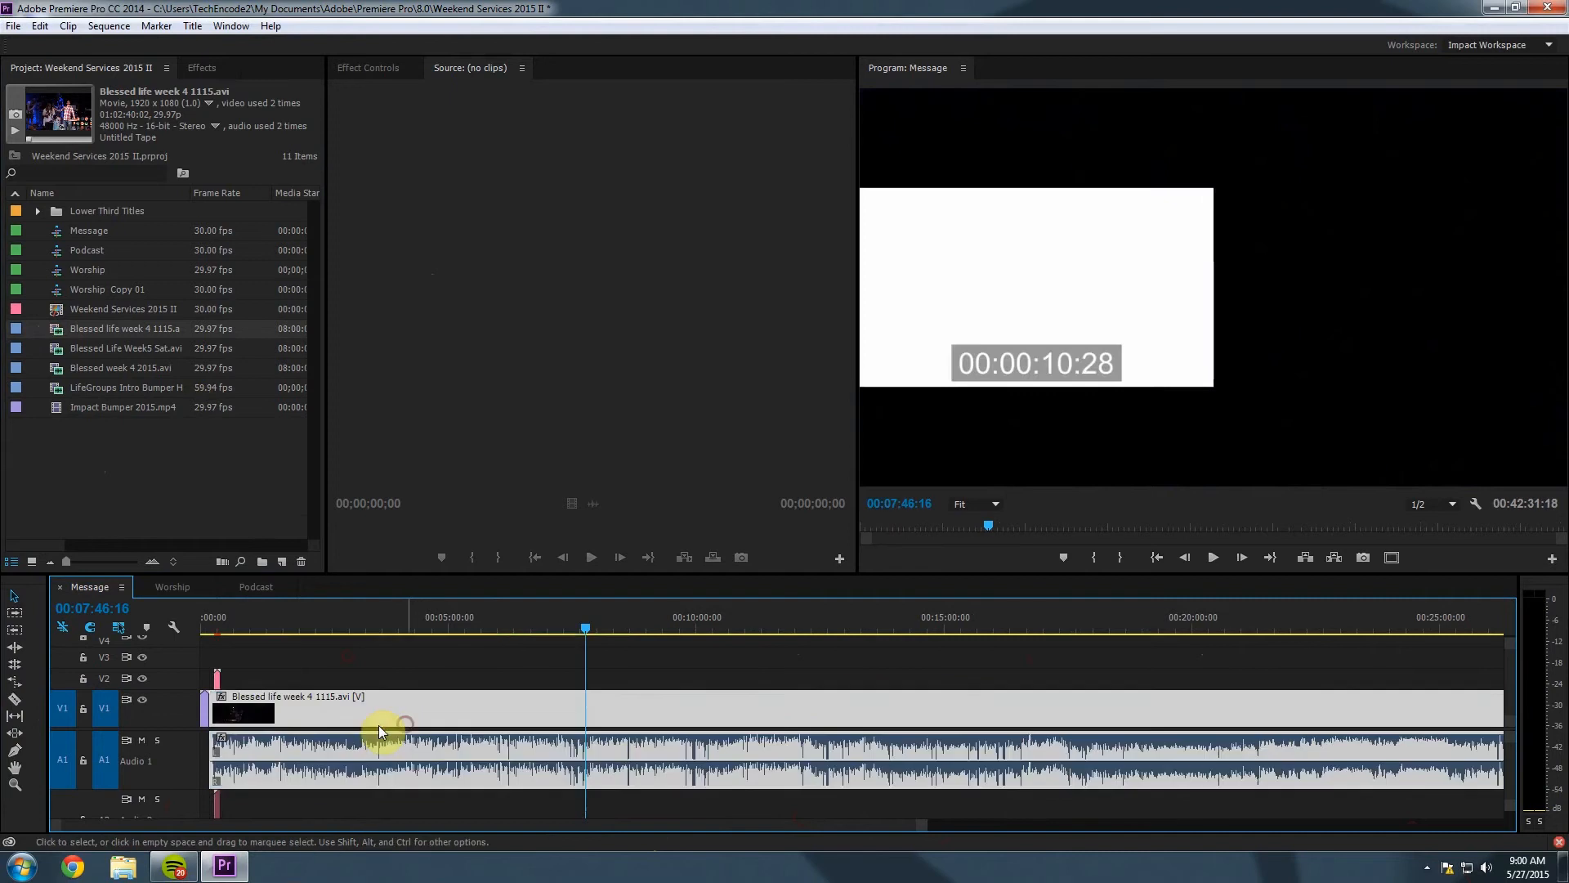
Play the sequence from the start and across the bumper-to-sermon cut, then show the Effects panel.
left_click_drag(211, 629, 204, 629)
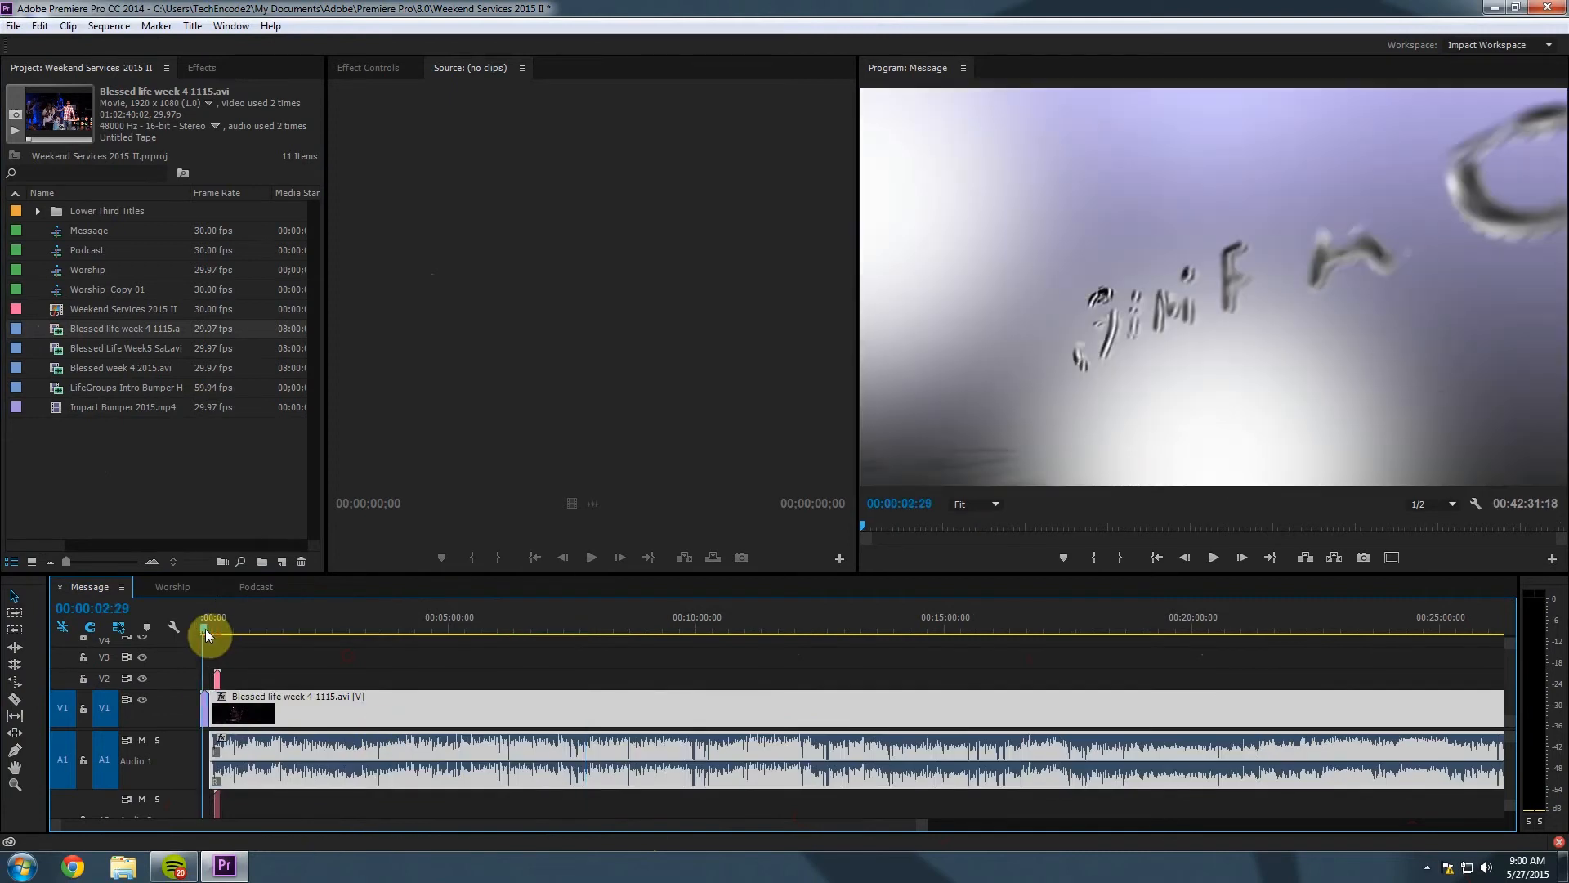
key("space")
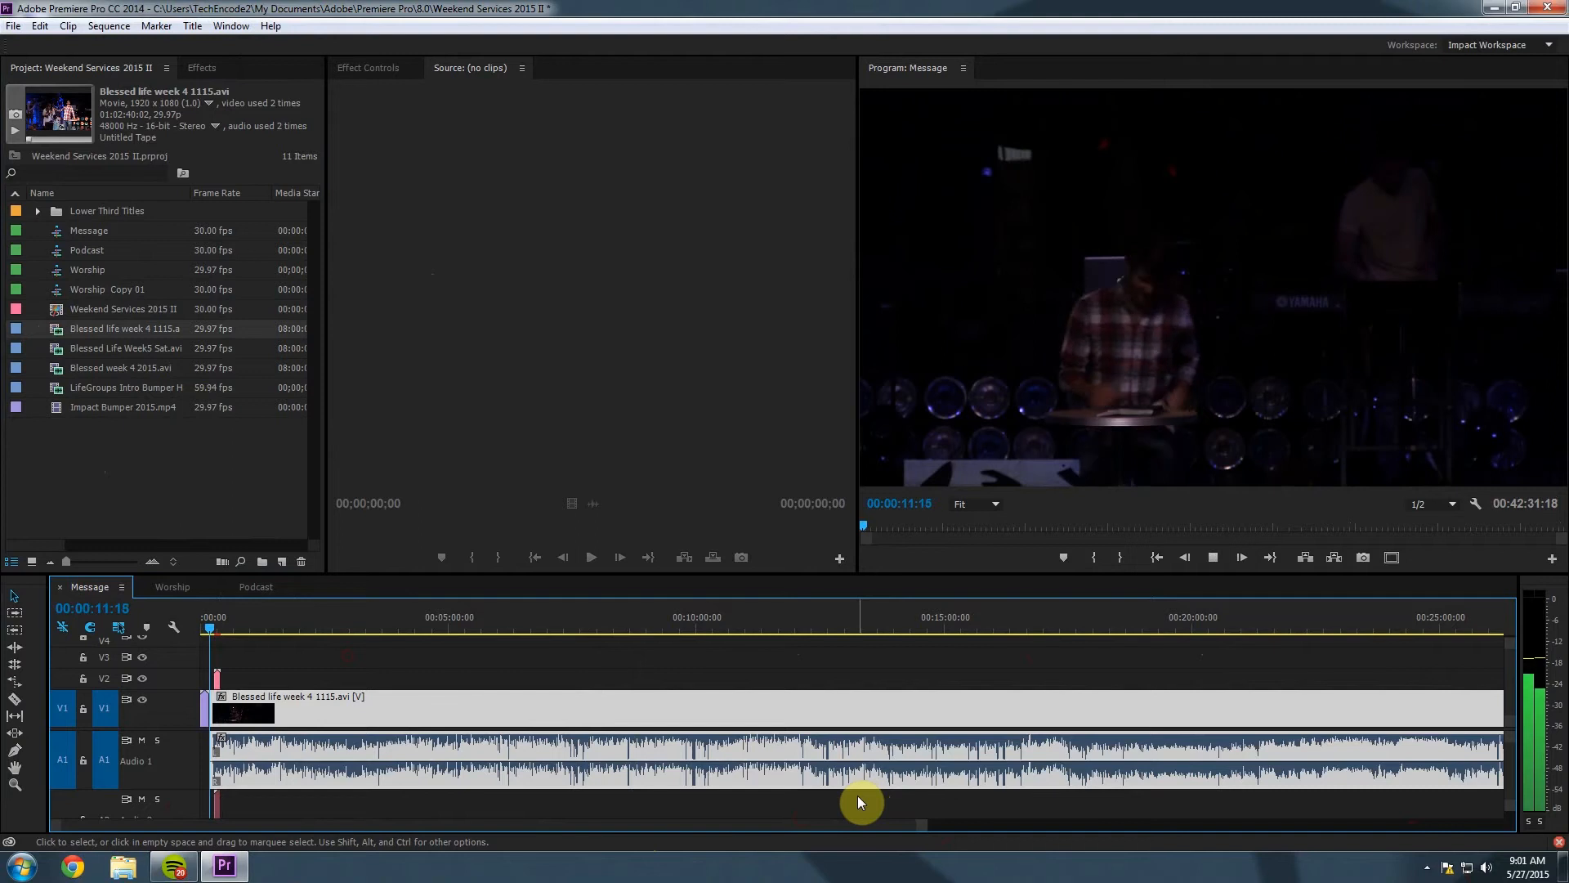
key("space")
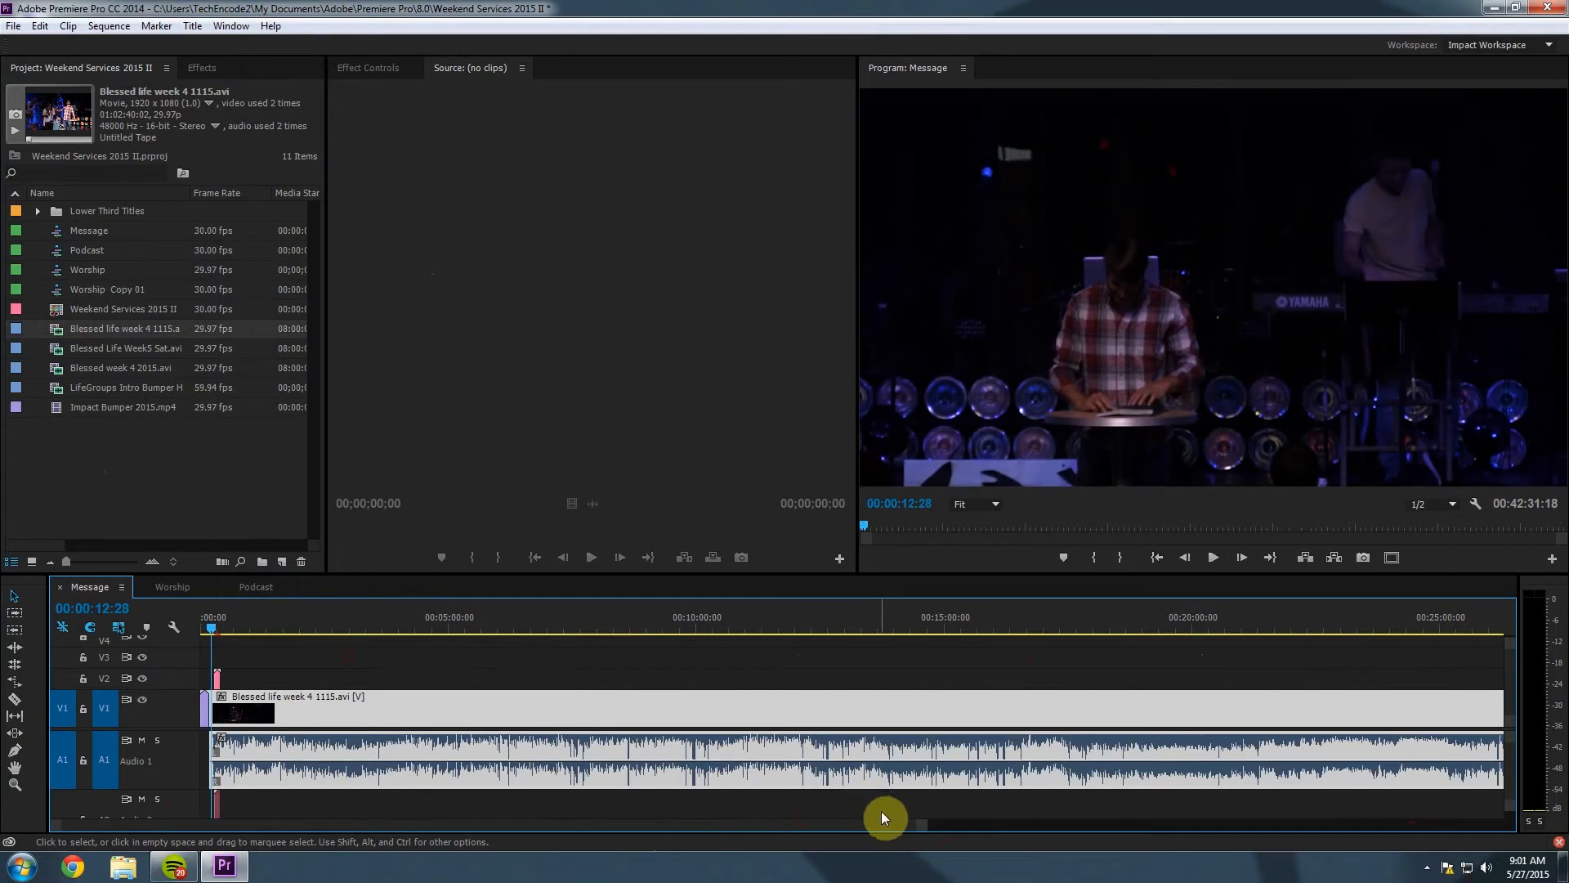
left_click_drag(920, 825, 550, 824)
left_click(612, 621)
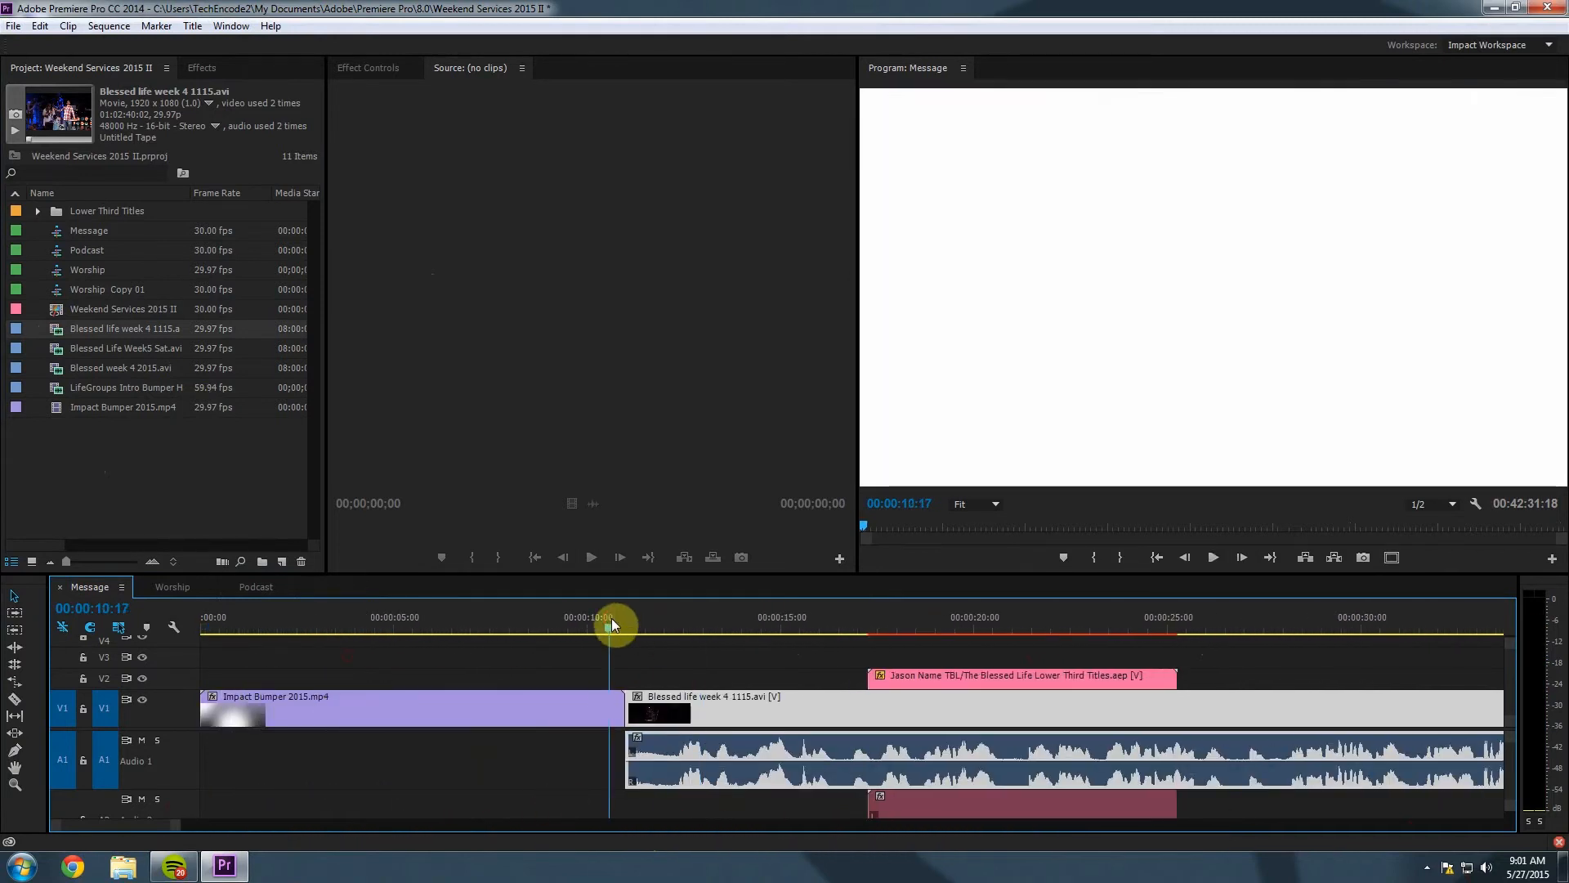
key("space")
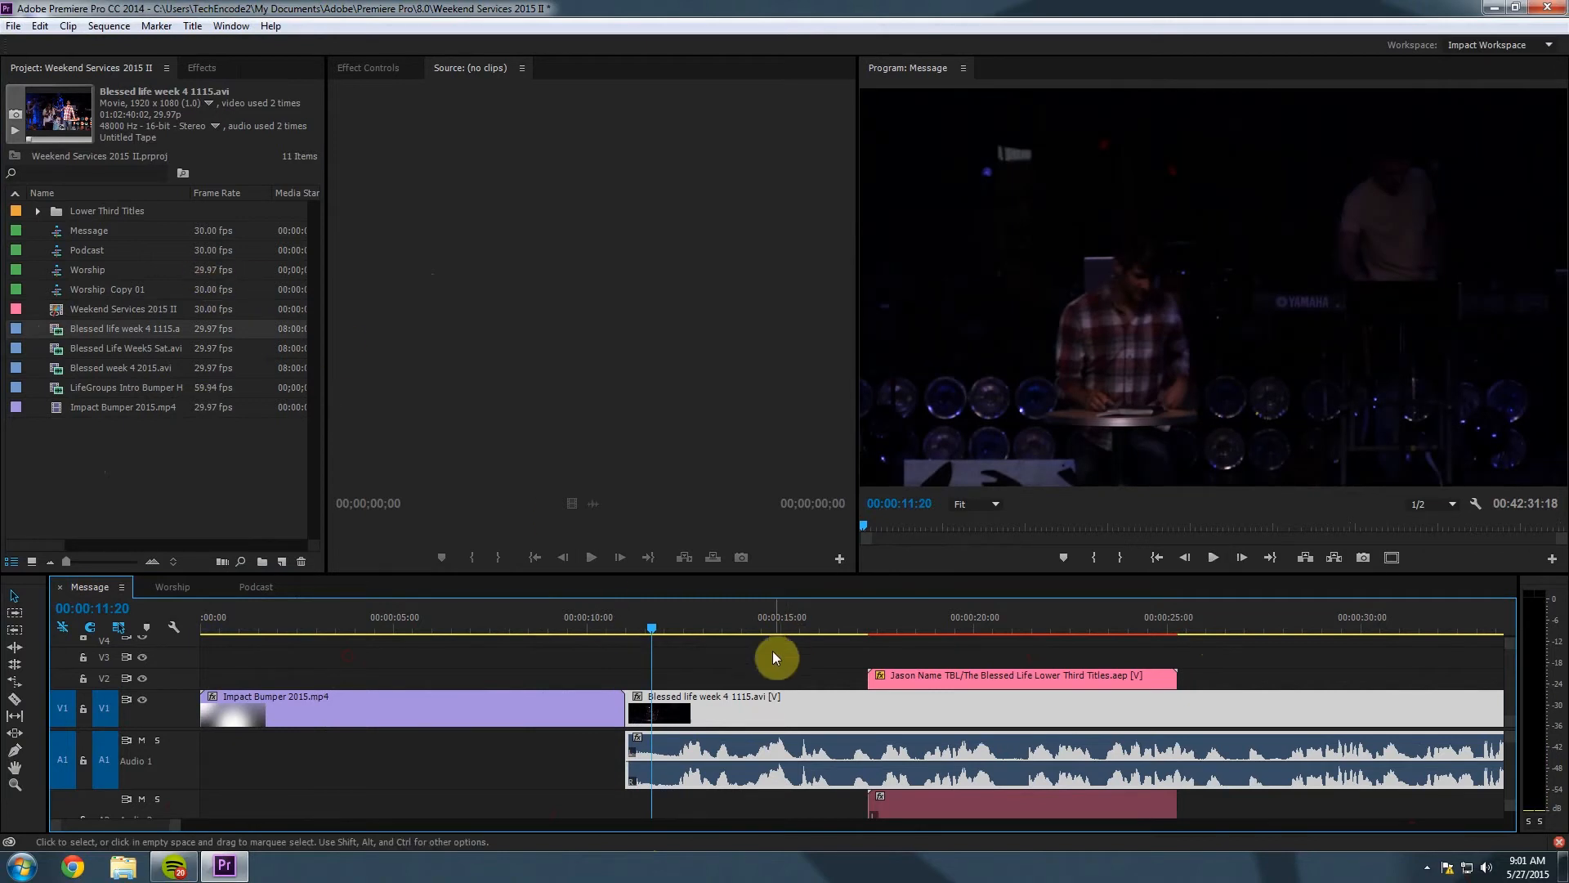
left_click(214, 70)
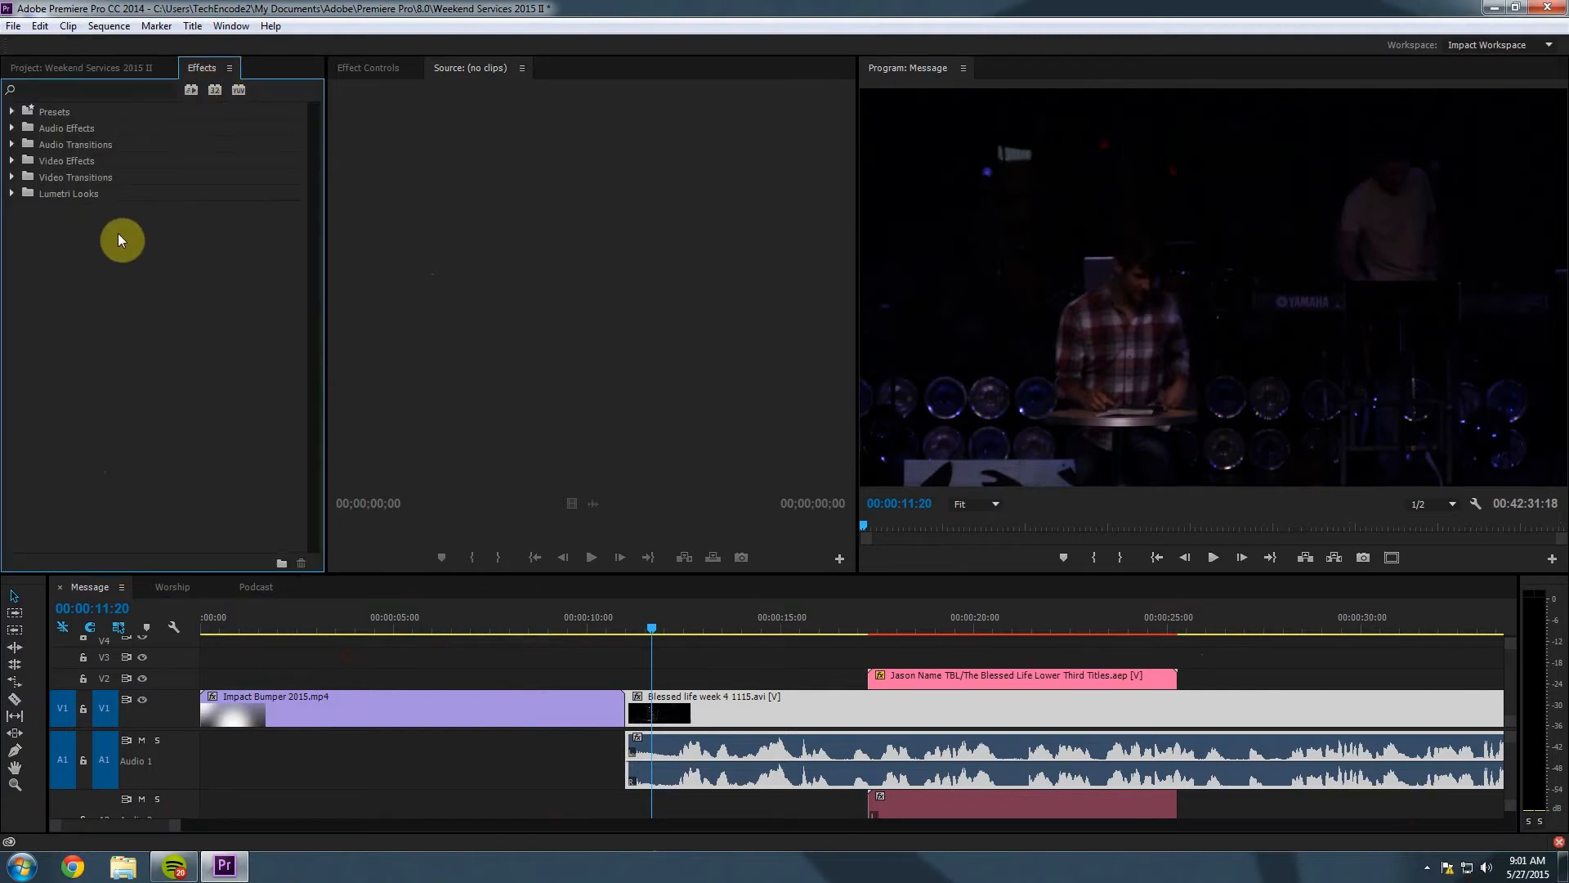
Apply the Crossfade > Exponential Fade audio transition to the start of the sermon audio.
left_click(92, 63)
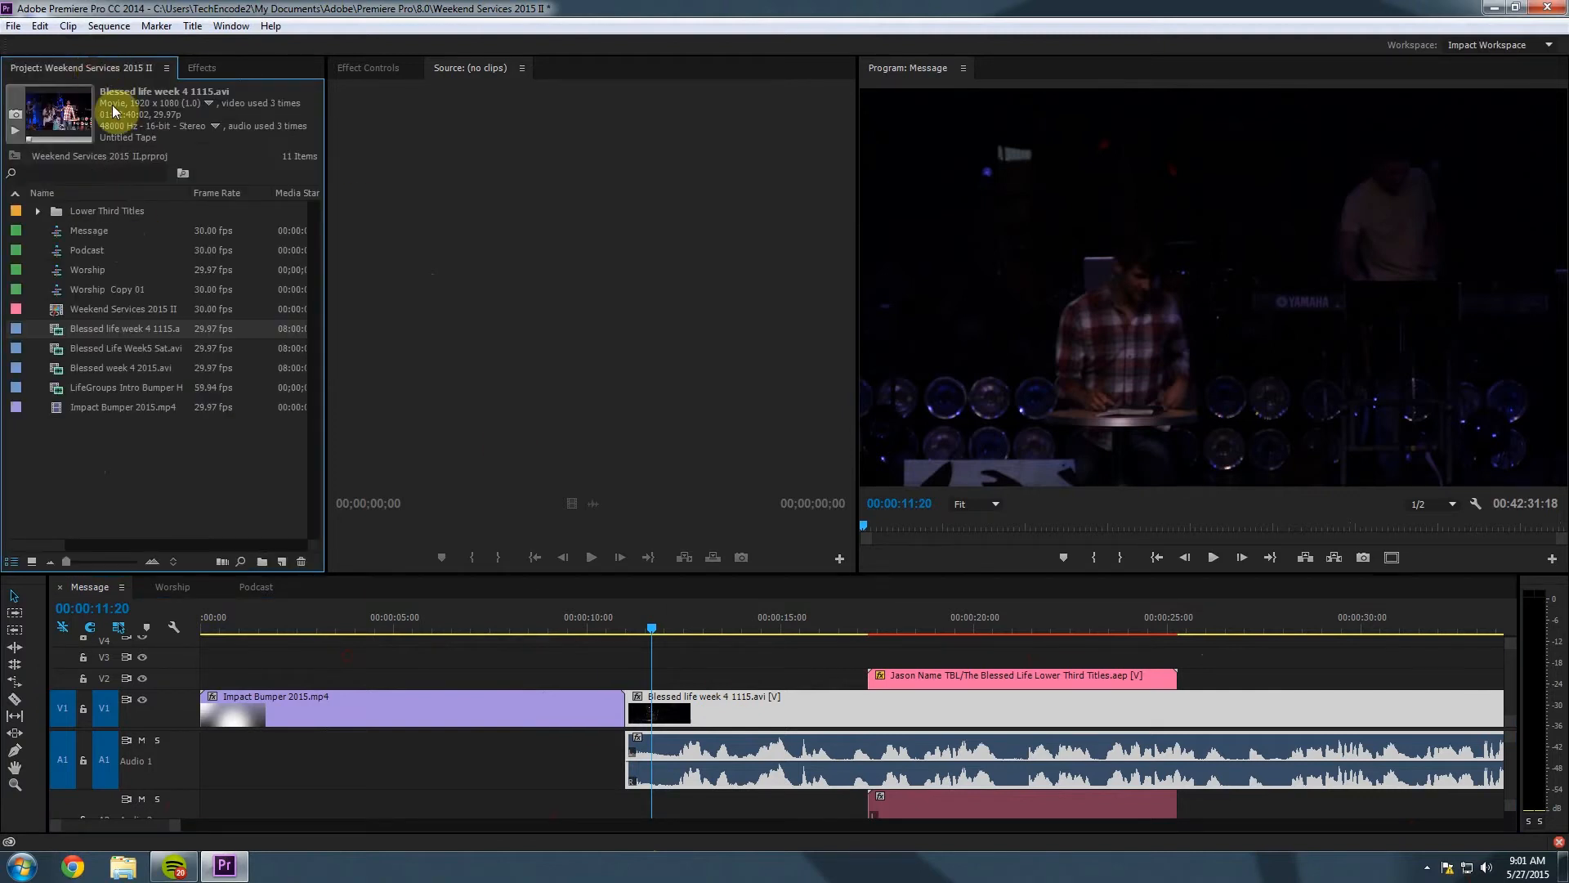
left_click(200, 69)
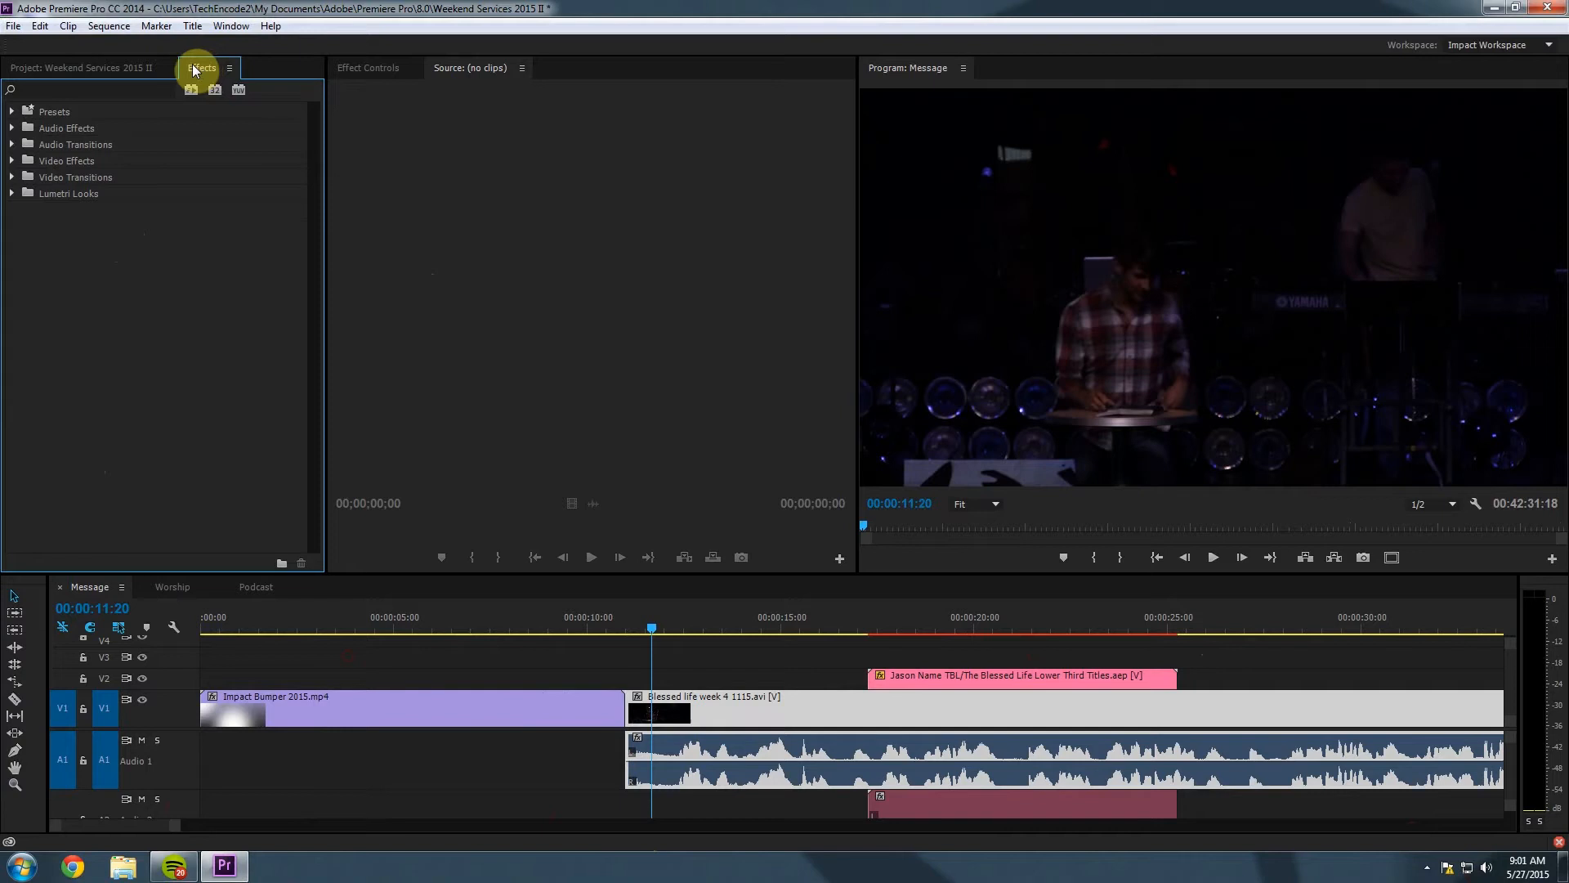
left_click(13, 145)
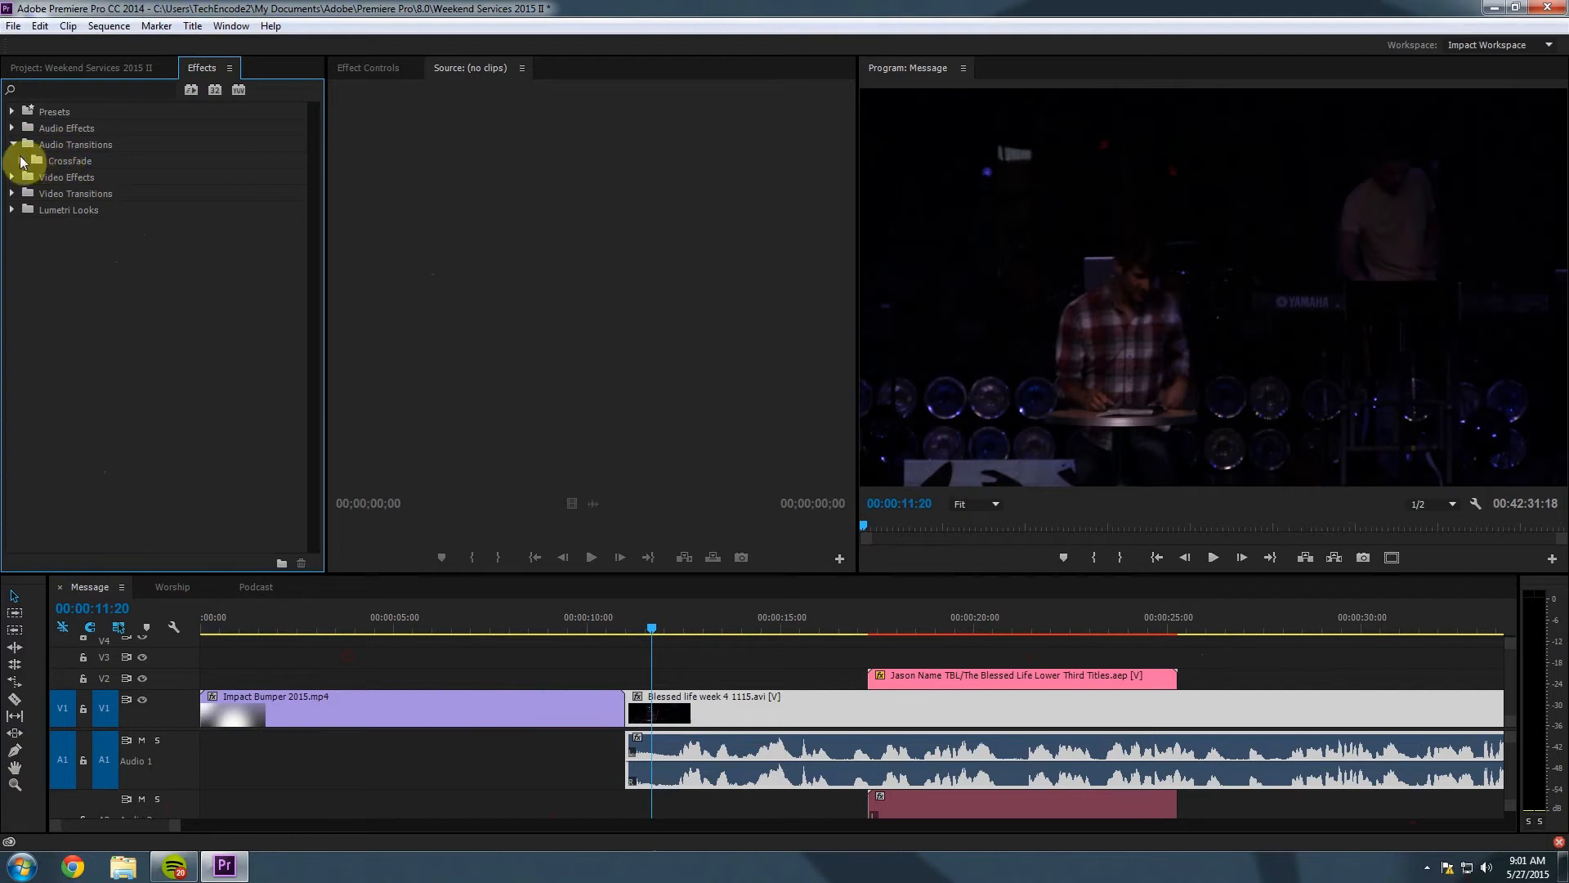
left_click(23, 161)
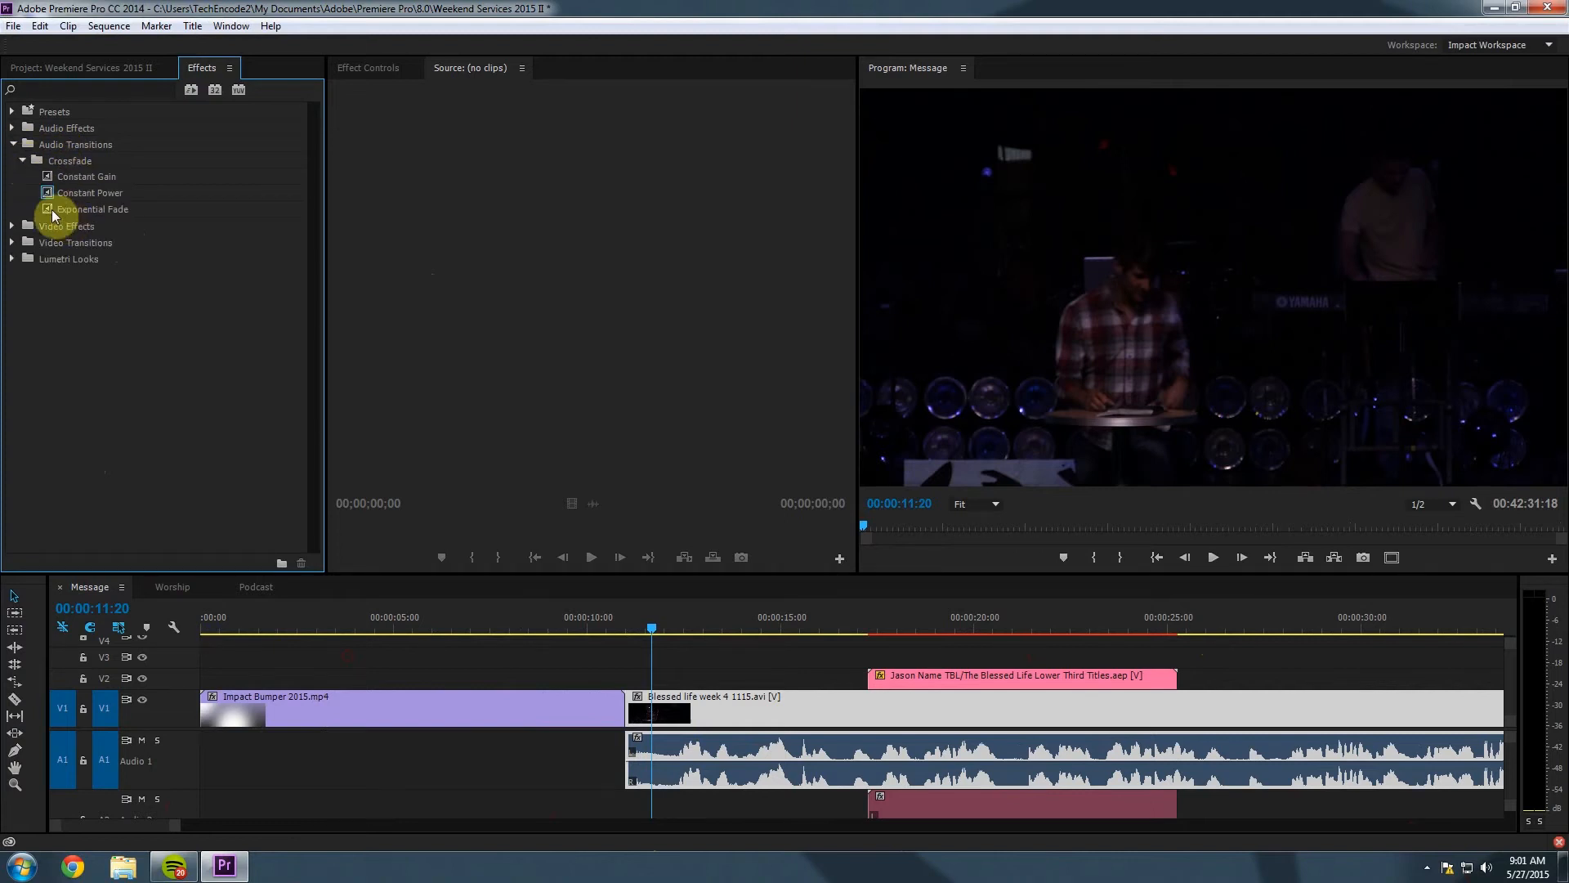
left_click(47, 208)
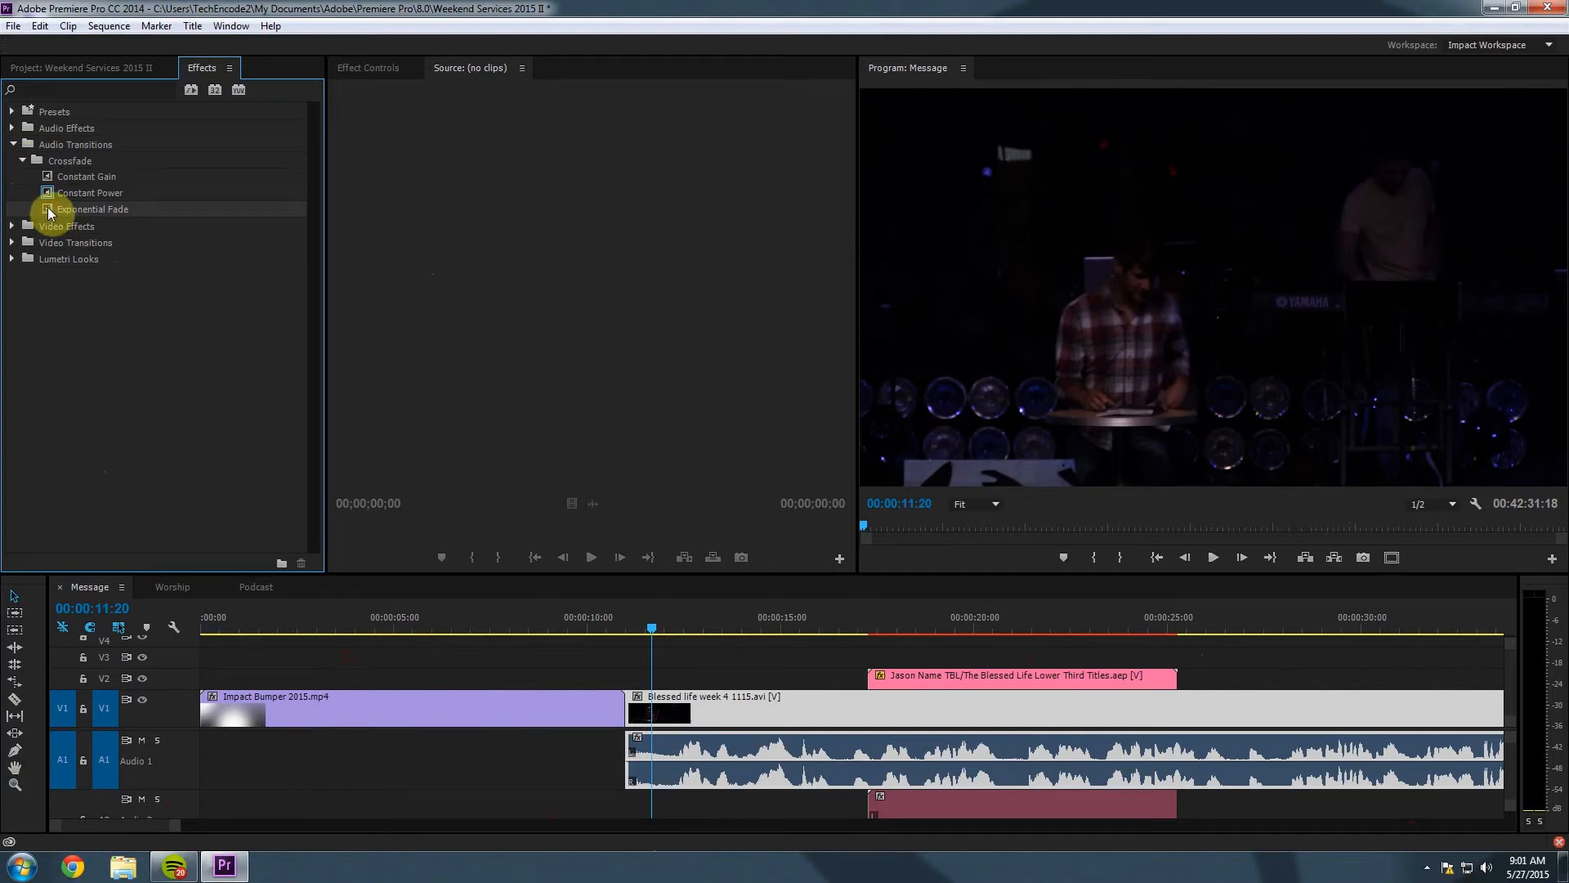
left_click_drag(47, 207, 639, 760)
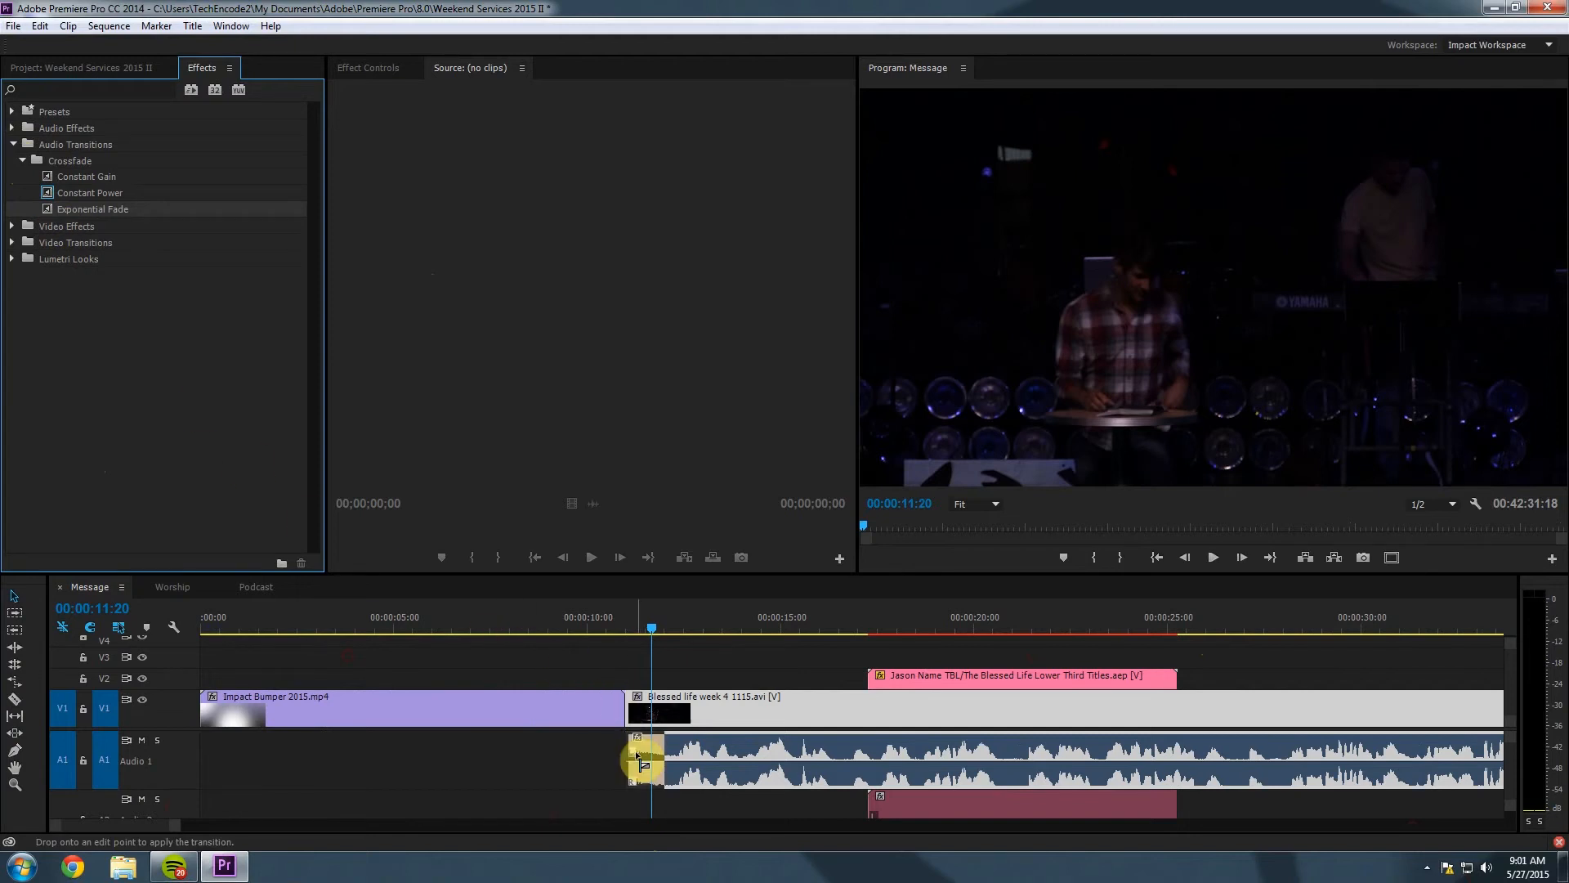
left_click_drag(639, 759, 647, 753)
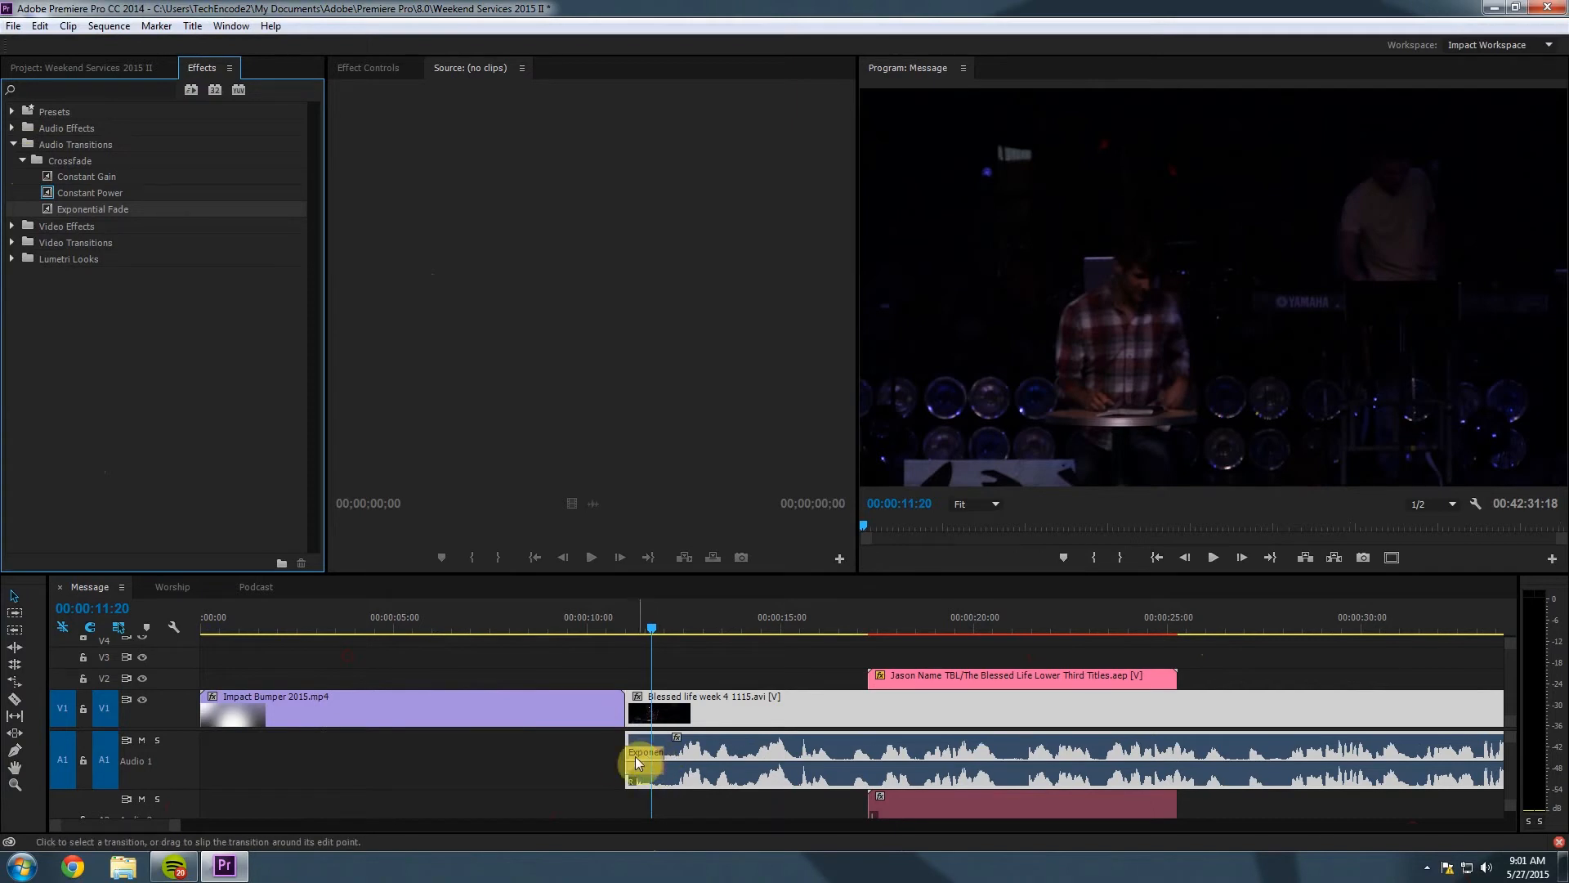
Preview the Exponential Fade, then drag its right edge to lengthen it.
left_click_drag(657, 628, 621, 627)
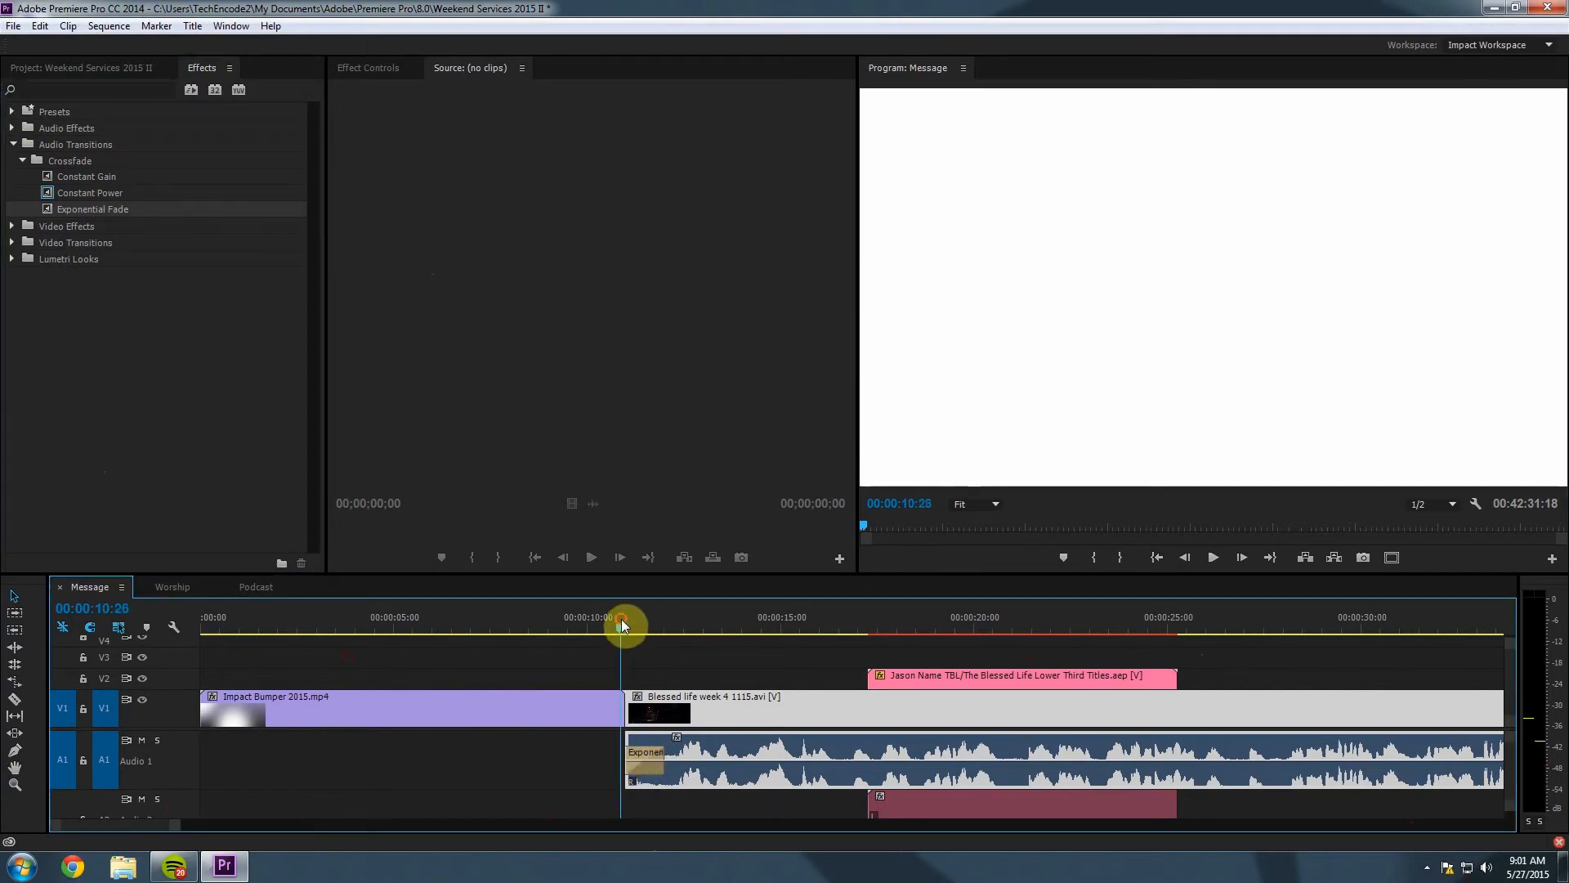
key("space")
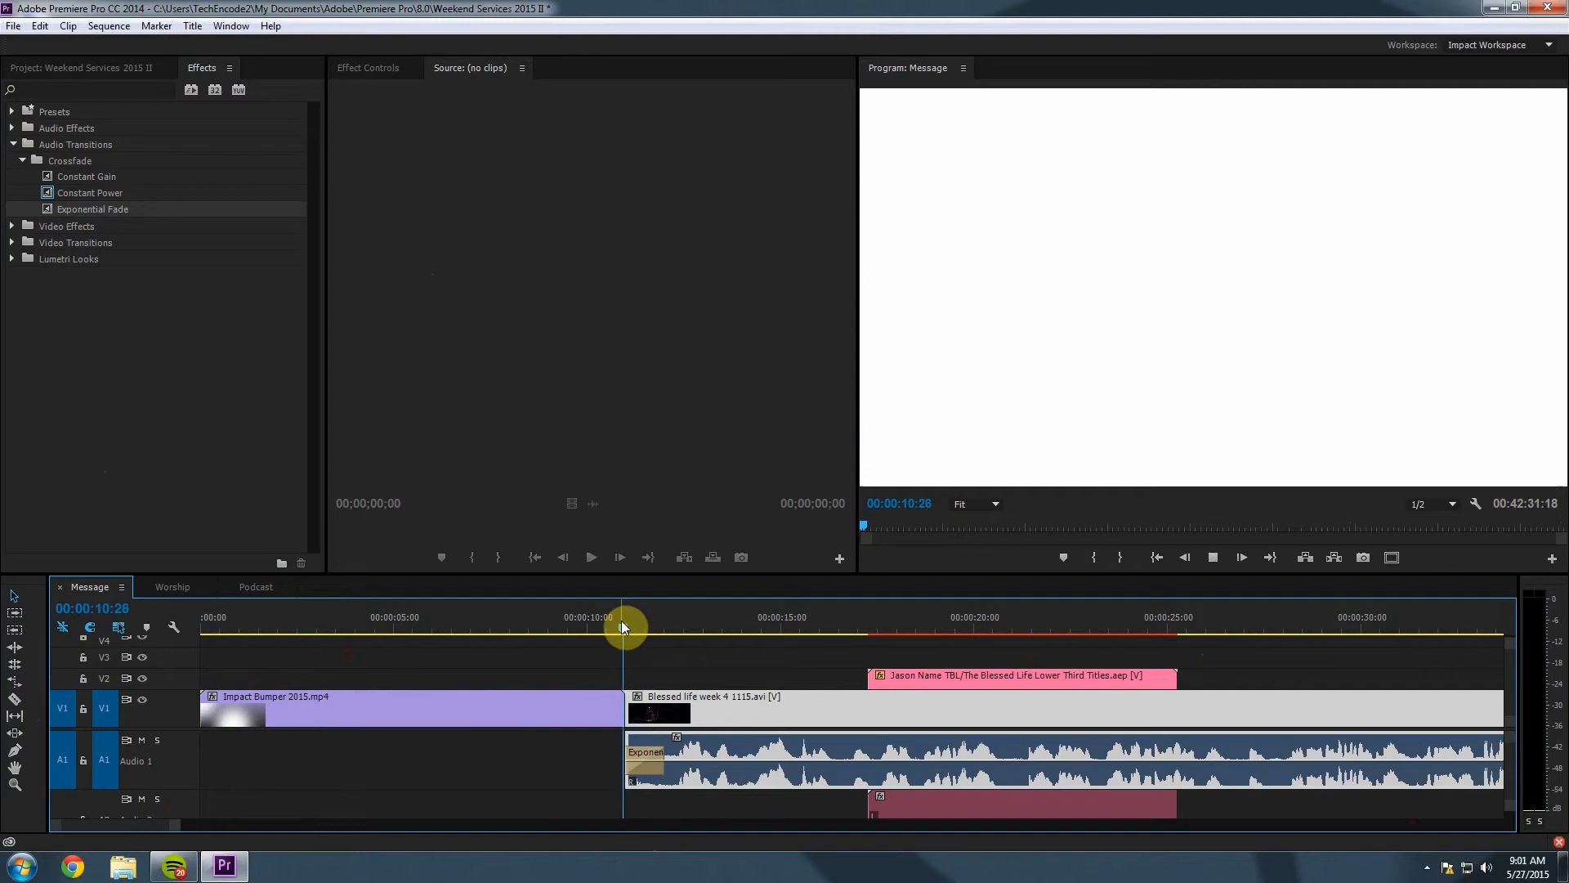
key("space")
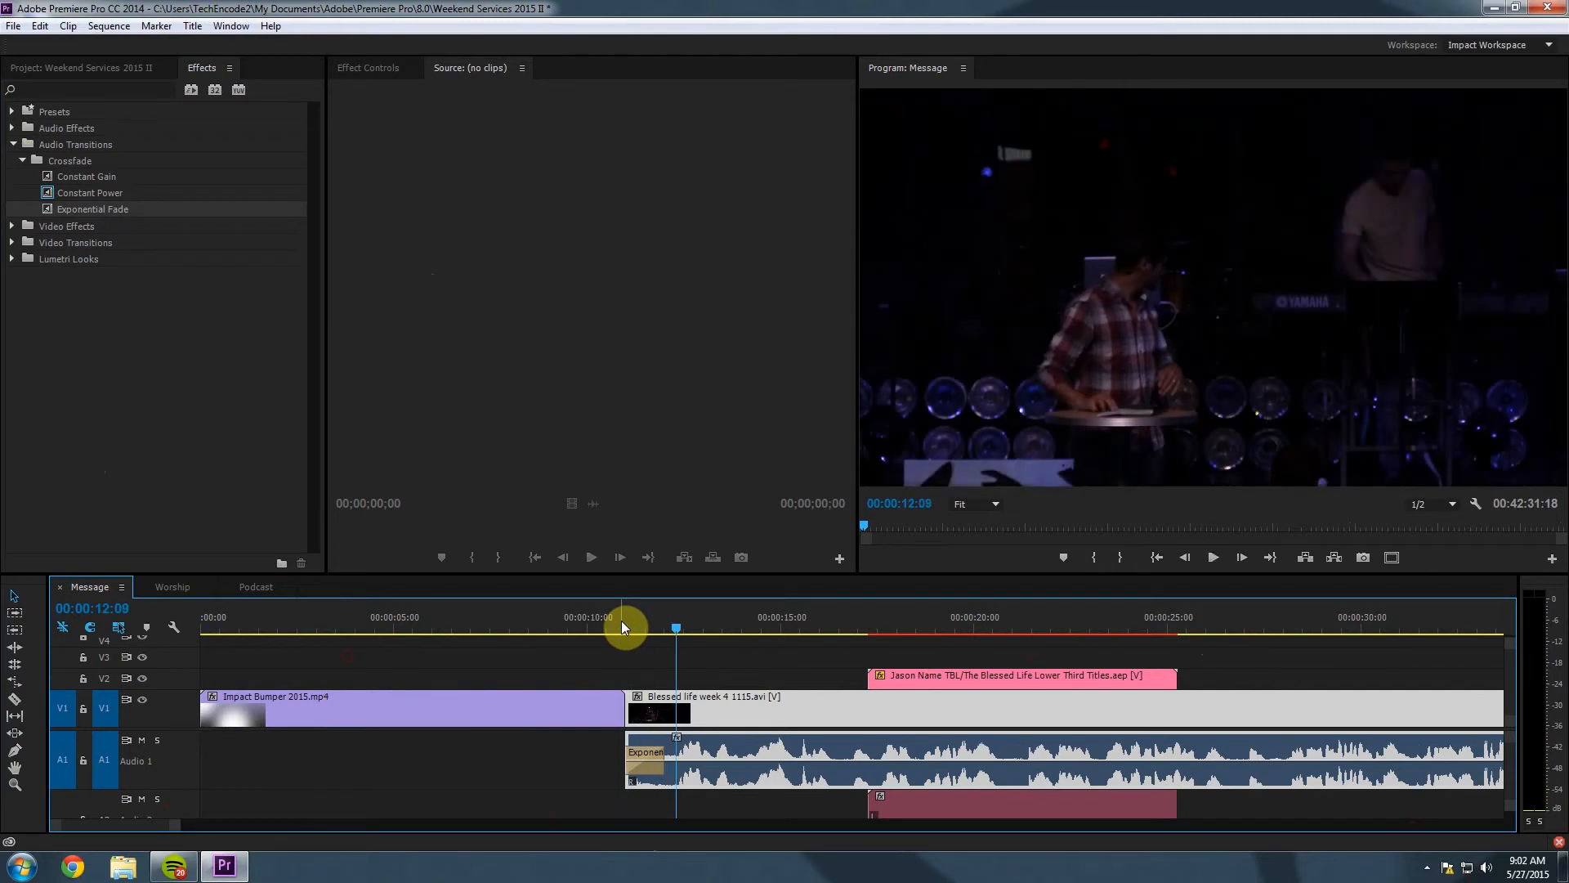
left_click(645, 752)
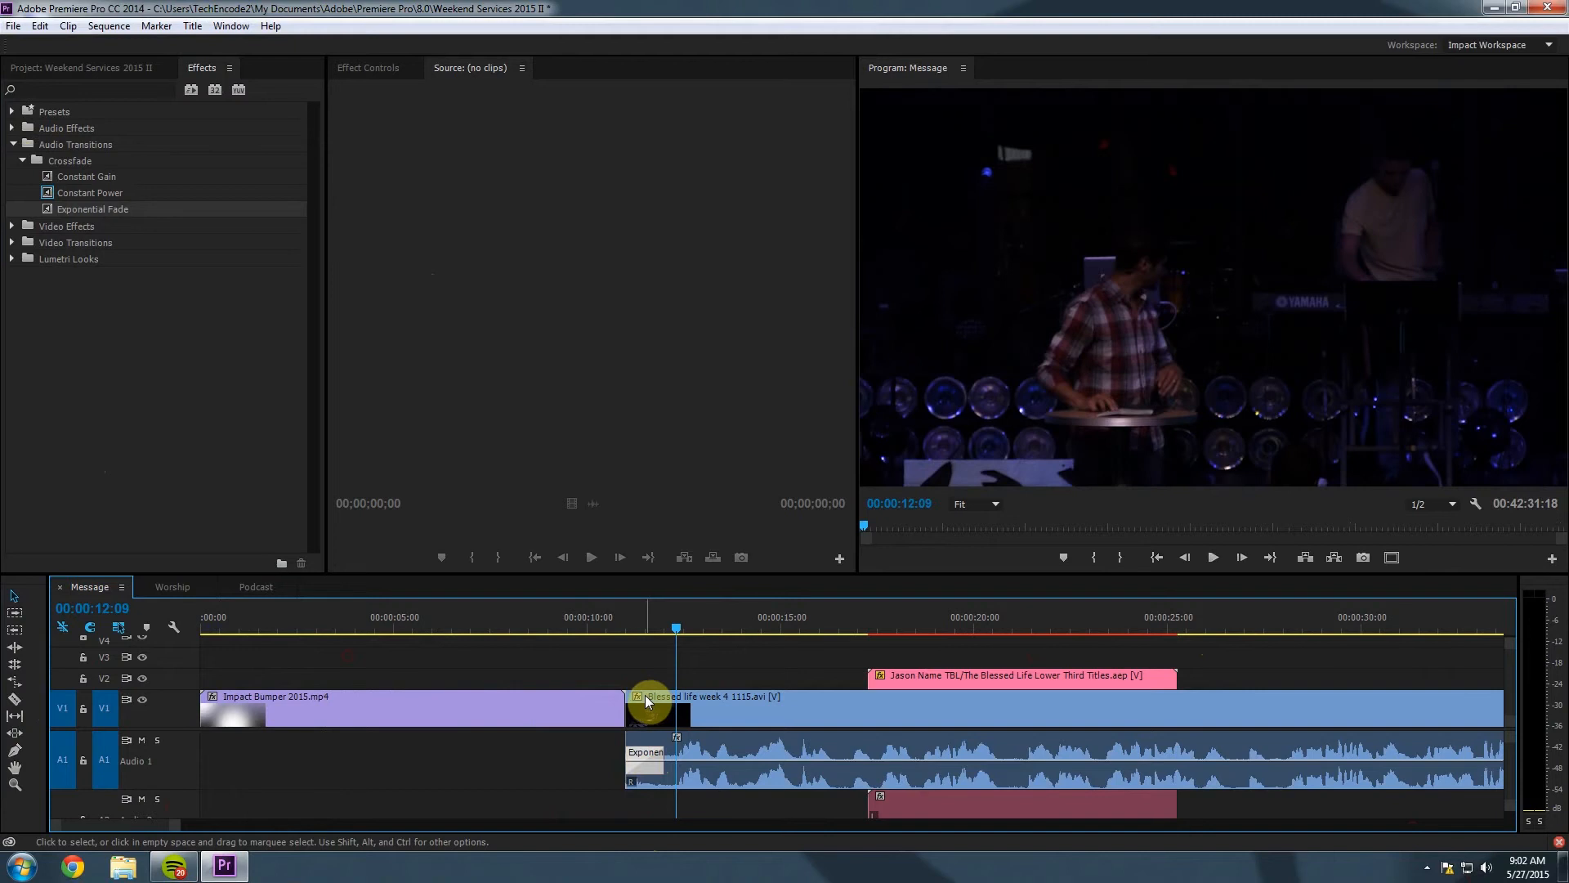
left_click(661, 753)
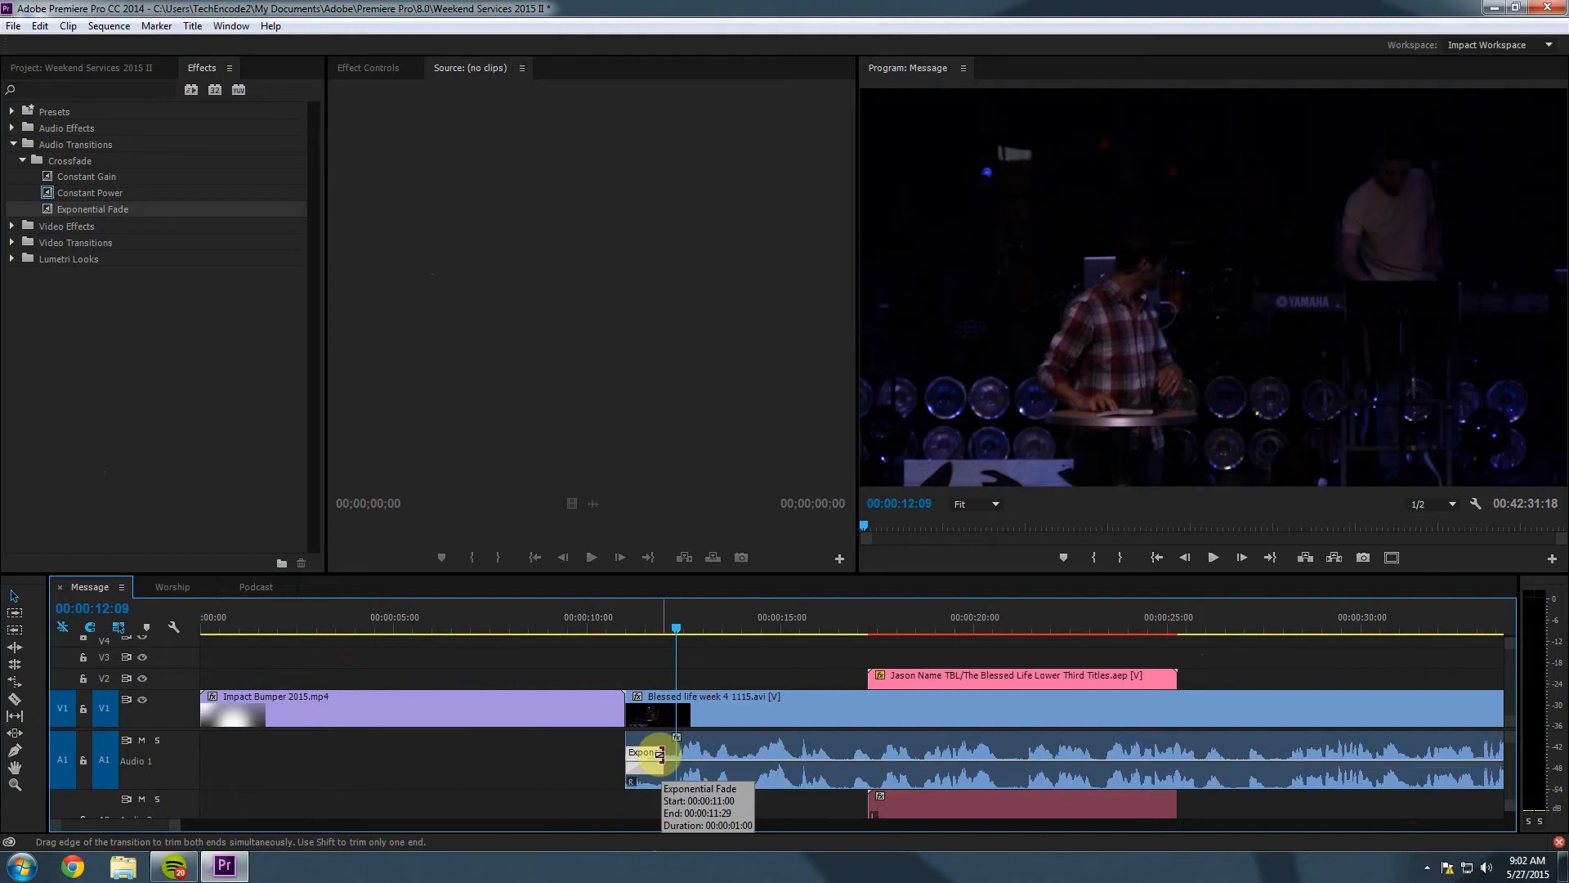
mouse_move(661, 752)
left_mouse_down()
mouse_move(924, 758)
mouse_move(664, 757)
mouse_move(680, 762)
left_mouse_up()
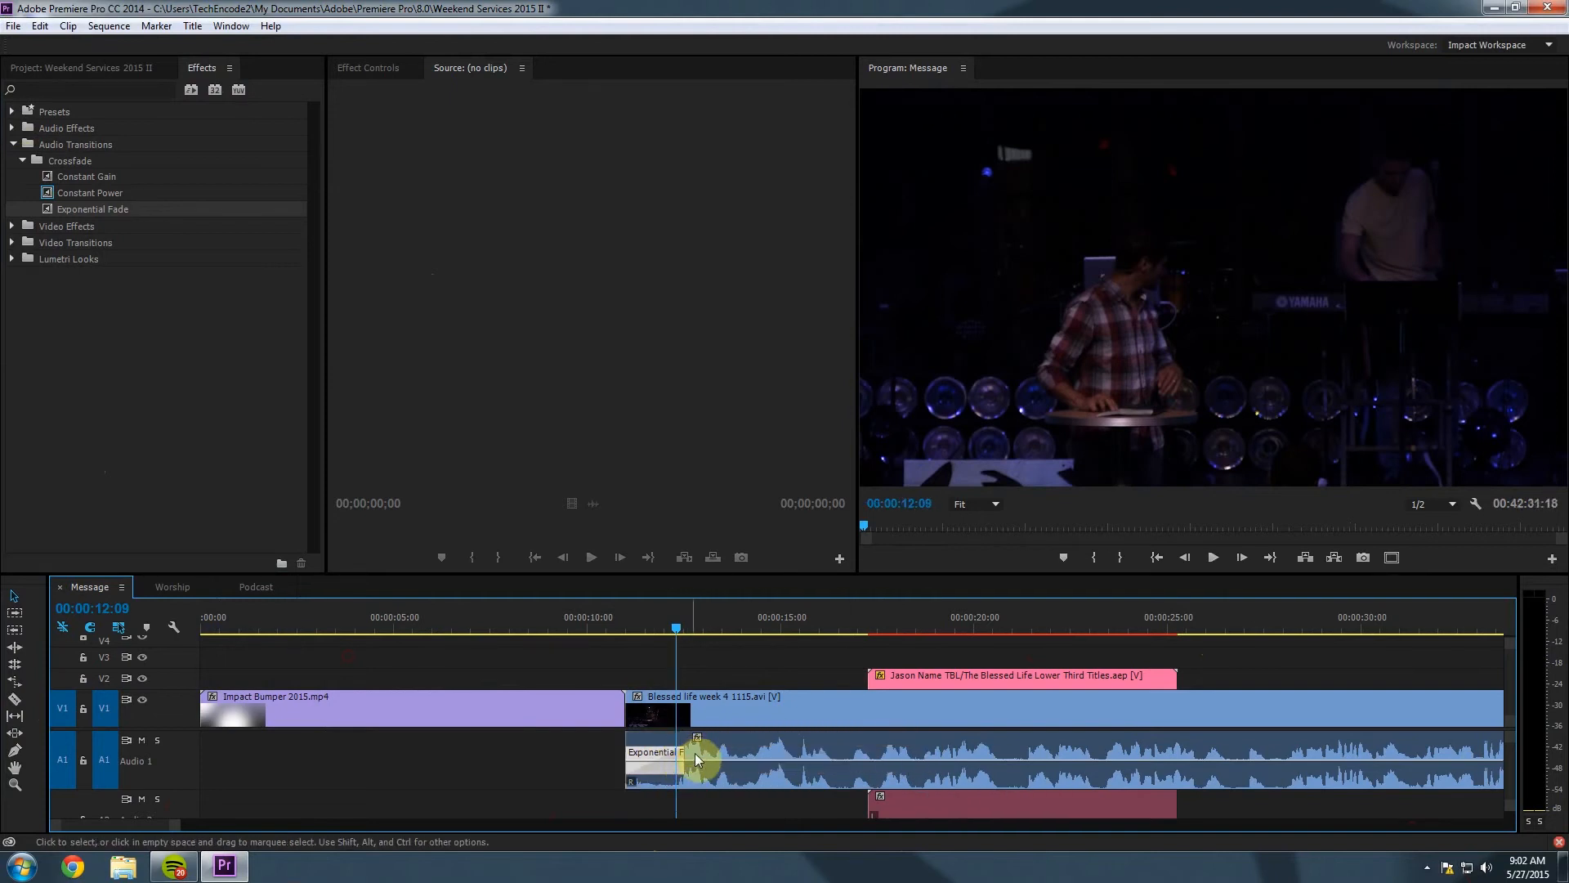
left_click(585, 767)
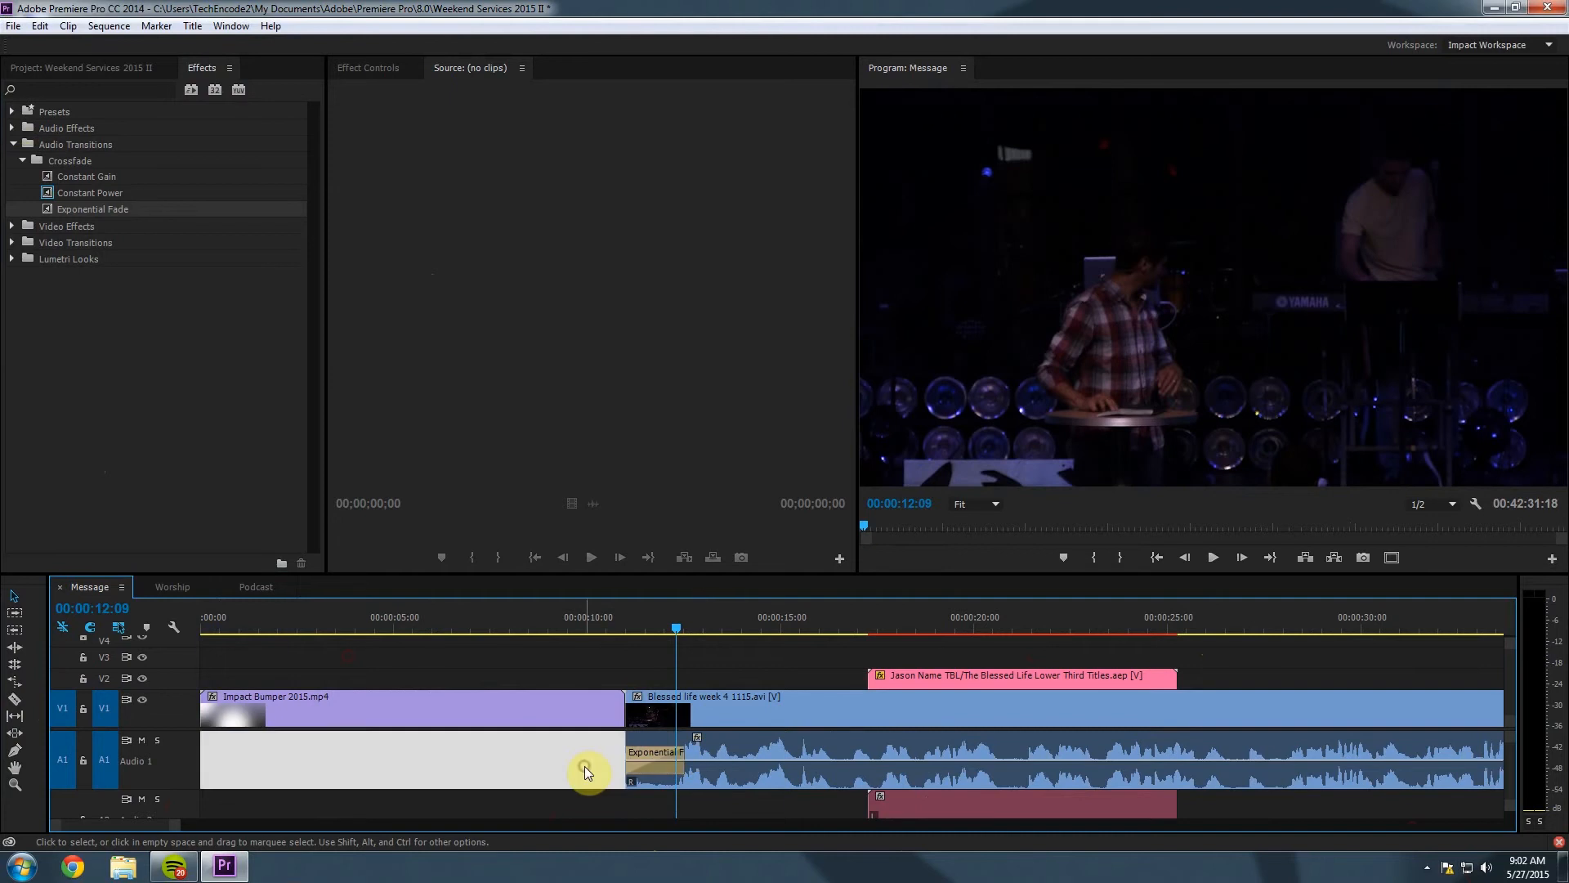
Place the Dissolve > Dip to White transition on the V1 bumper-to-sermon cut.
left_click_drag(634, 604, 640, 645)
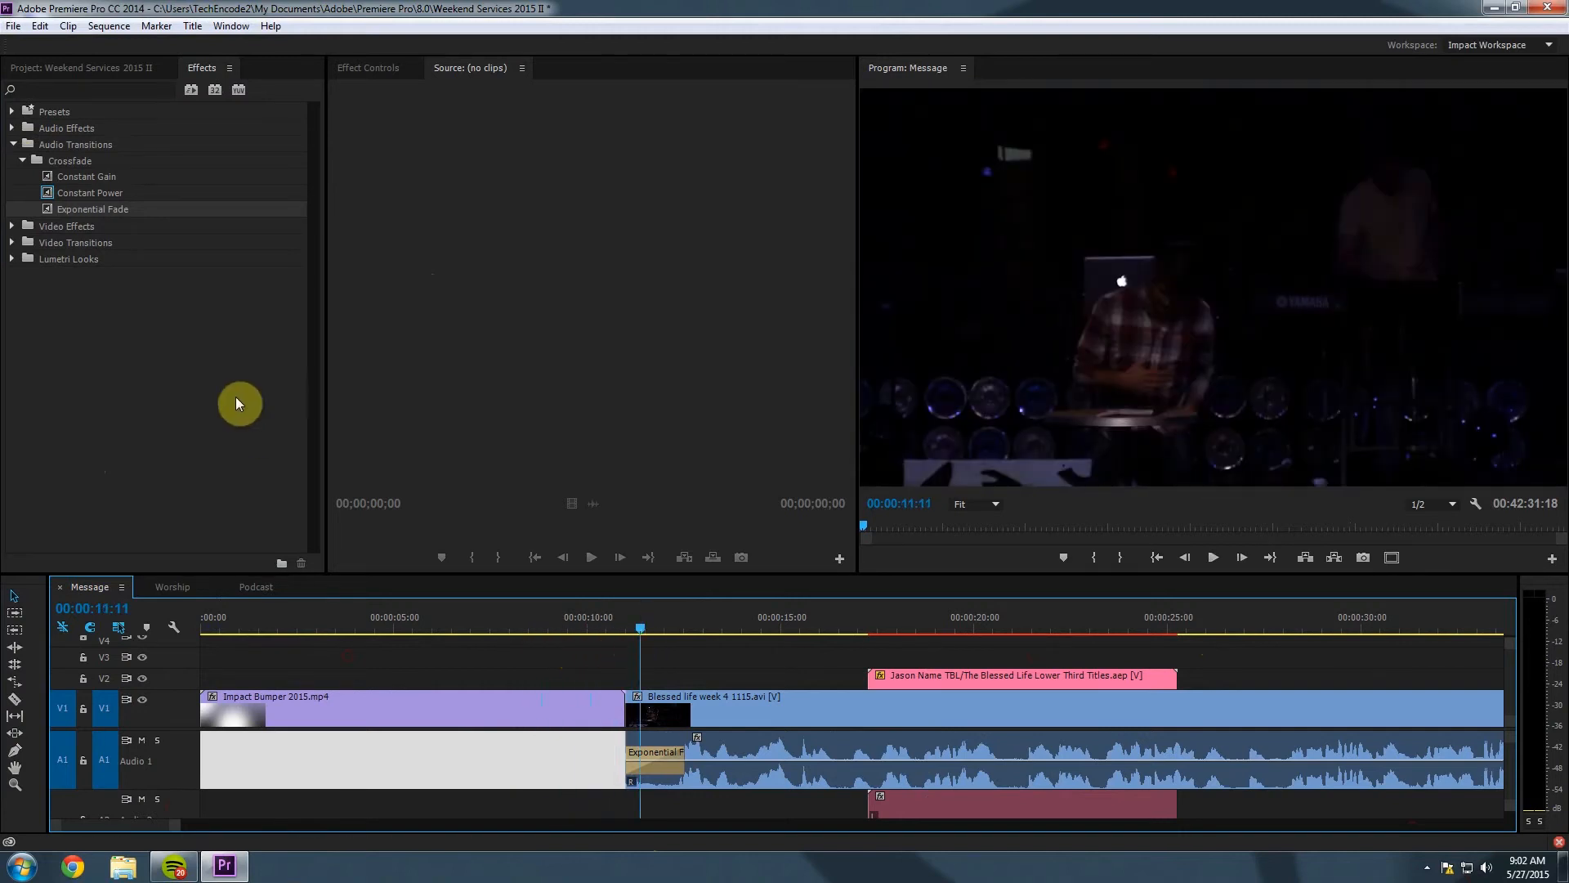
left_click(13, 145)
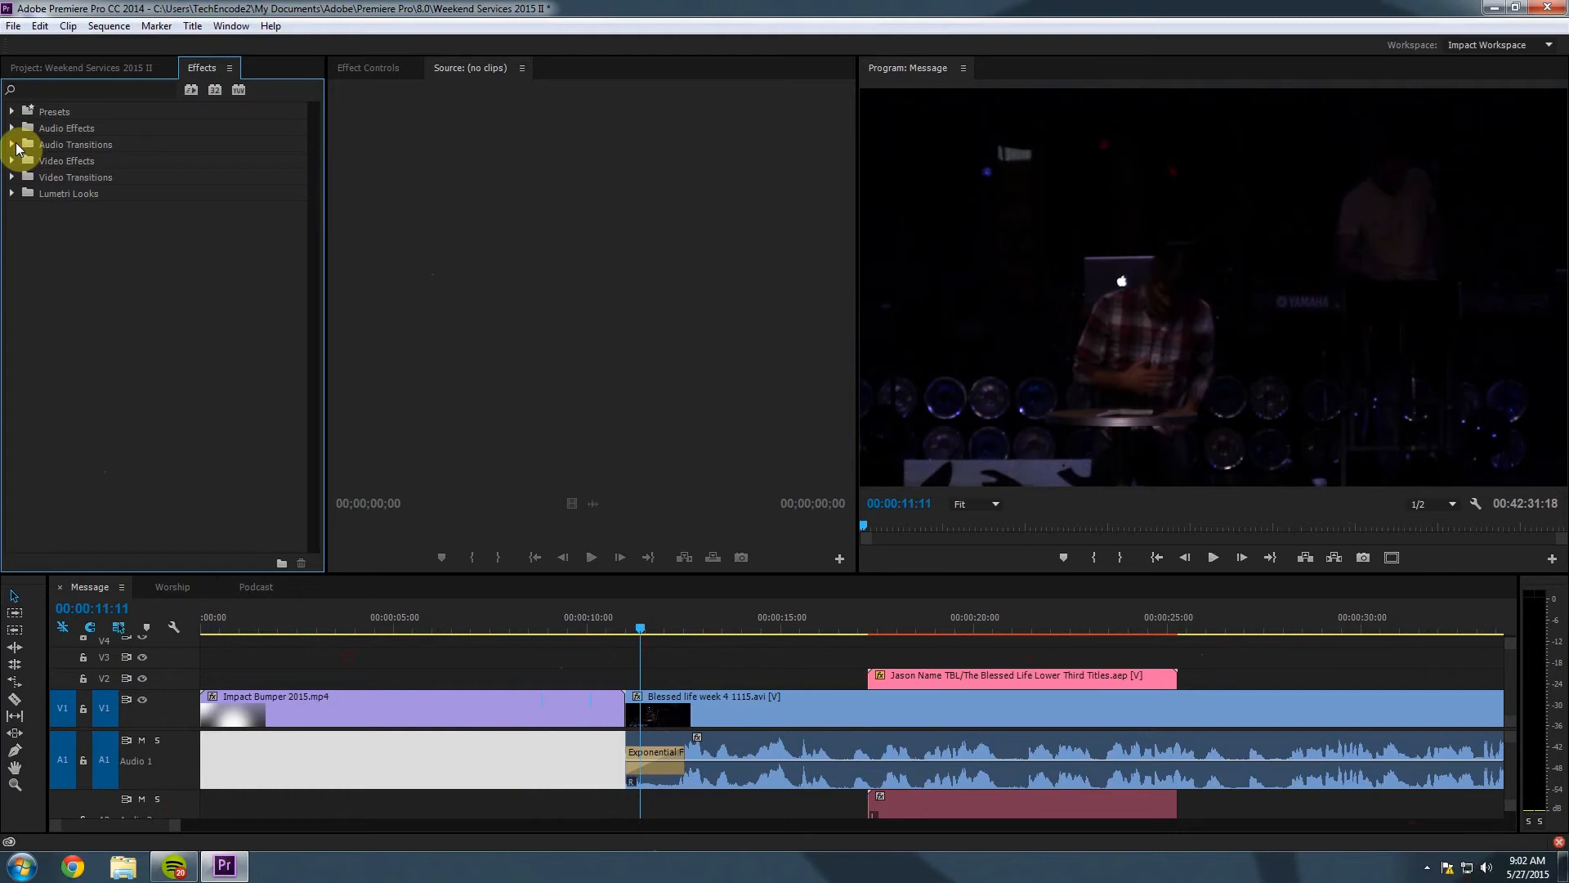
left_click(12, 178)
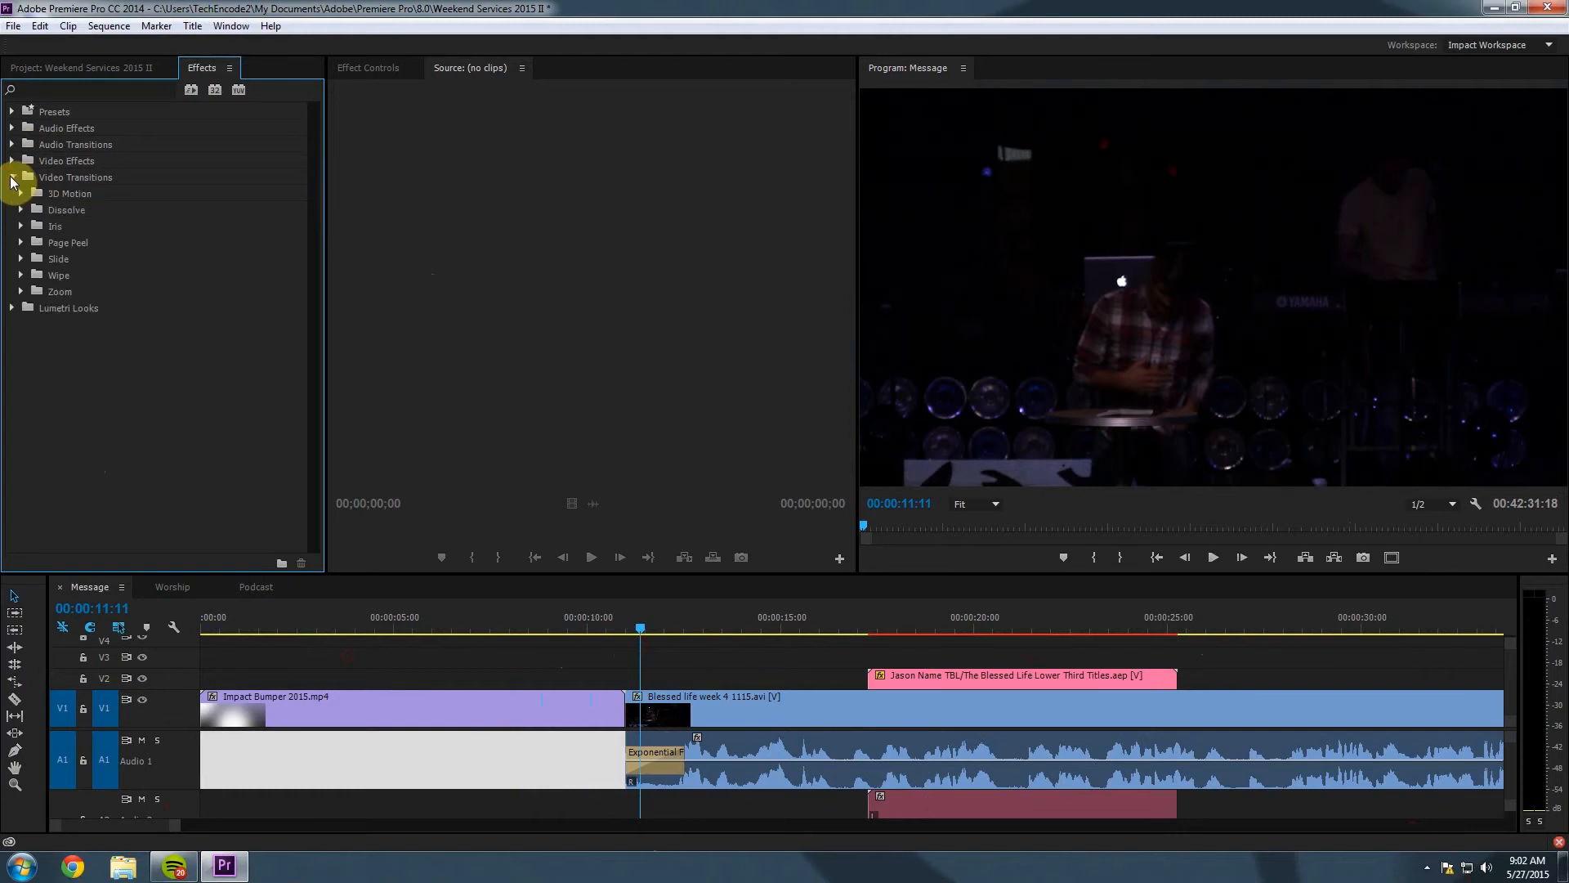
left_click(21, 211)
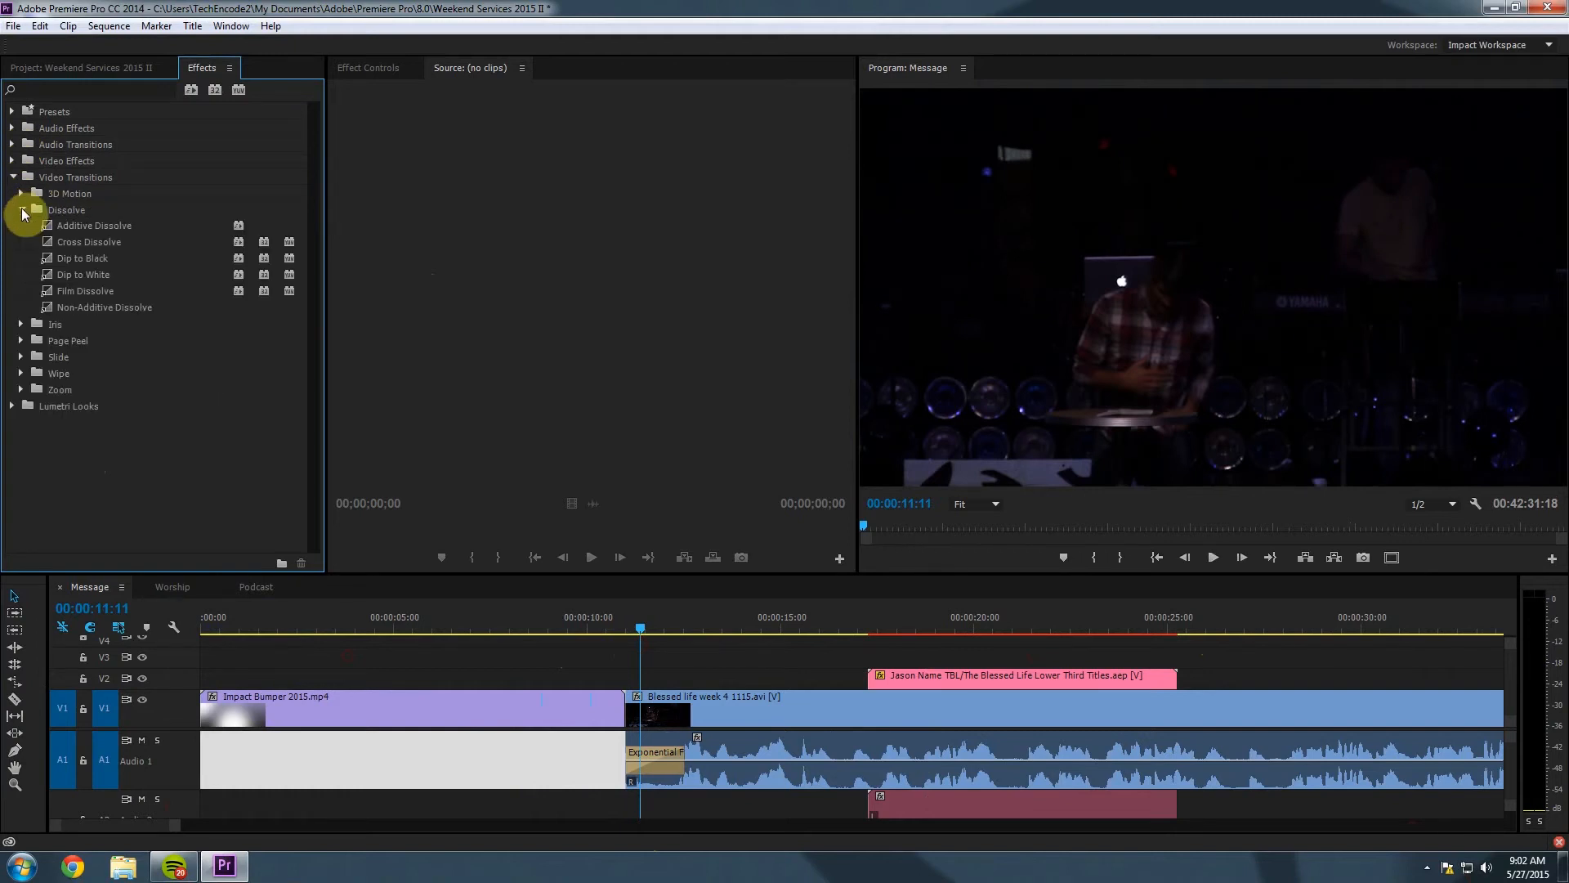
left_click(49, 244)
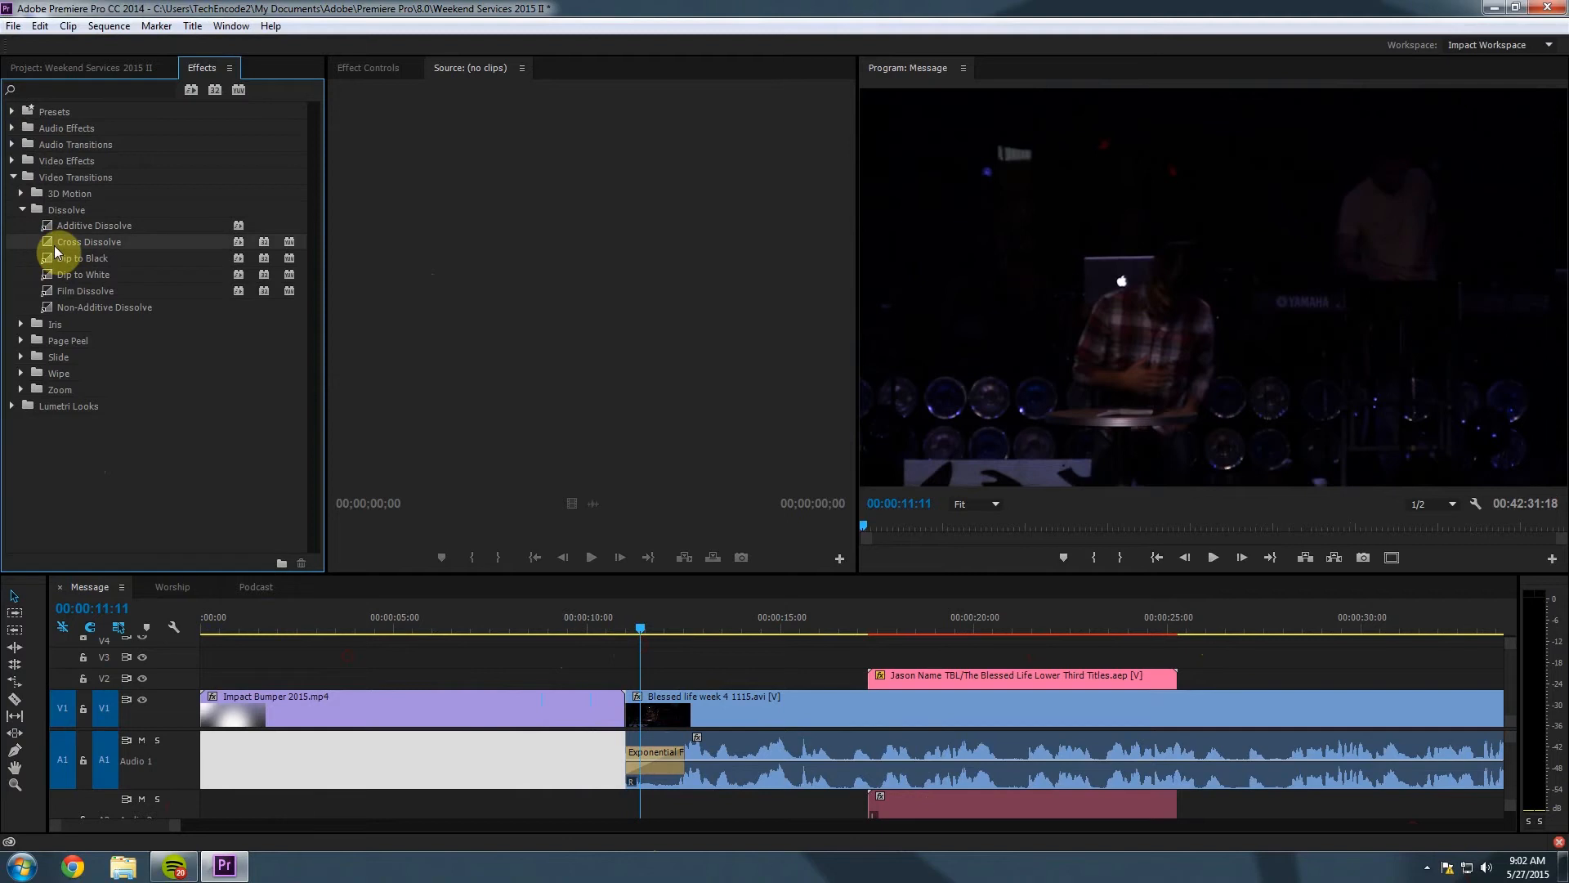
left_click(51, 274)
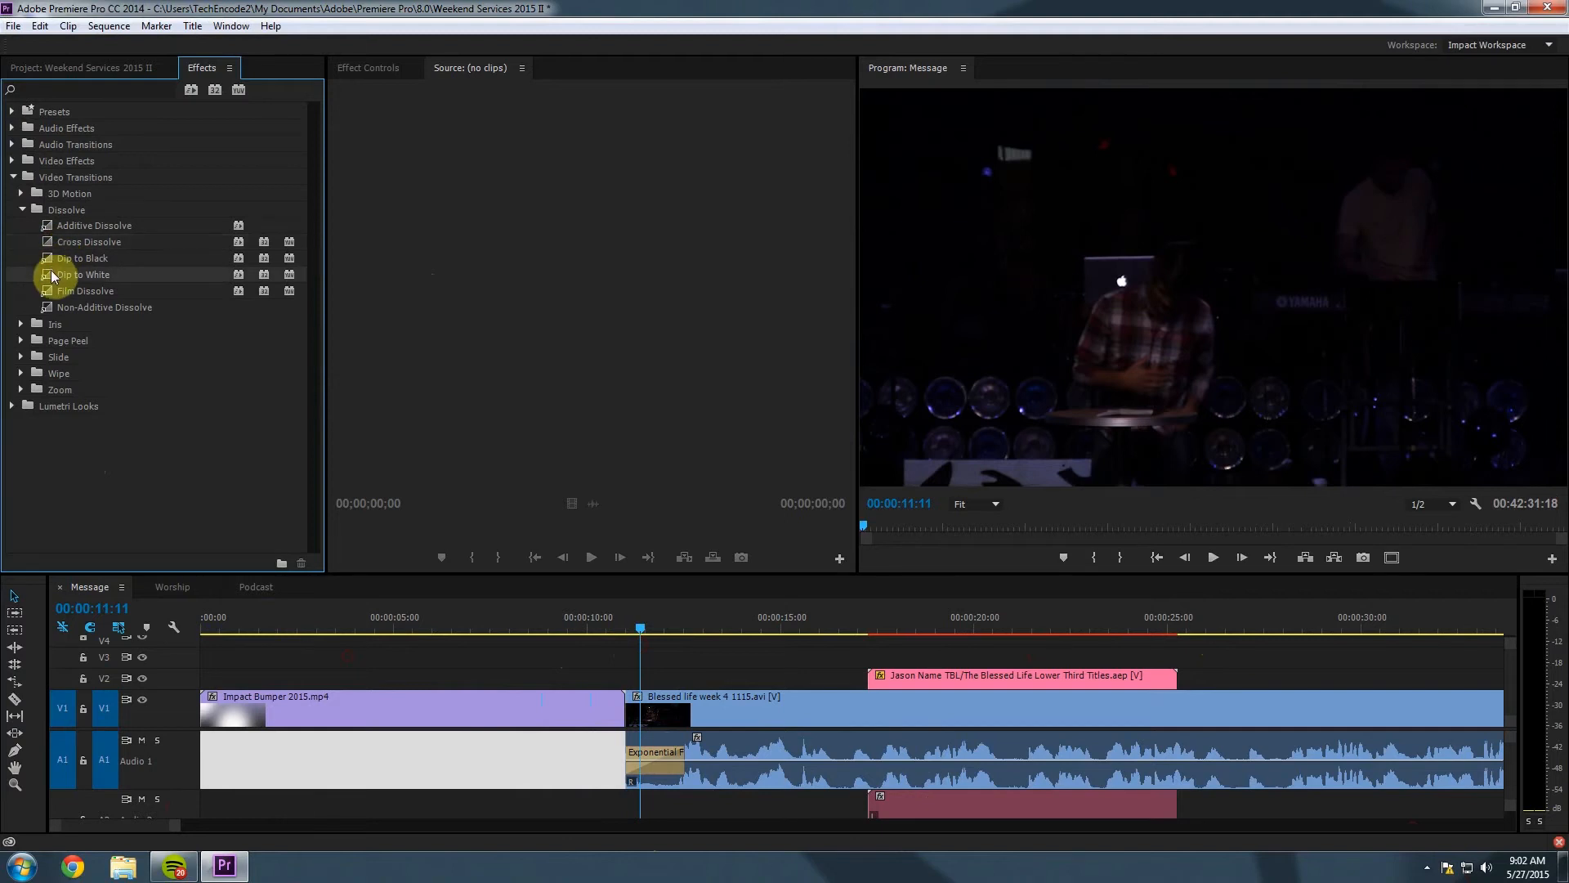
left_click_drag(51, 274, 618, 712)
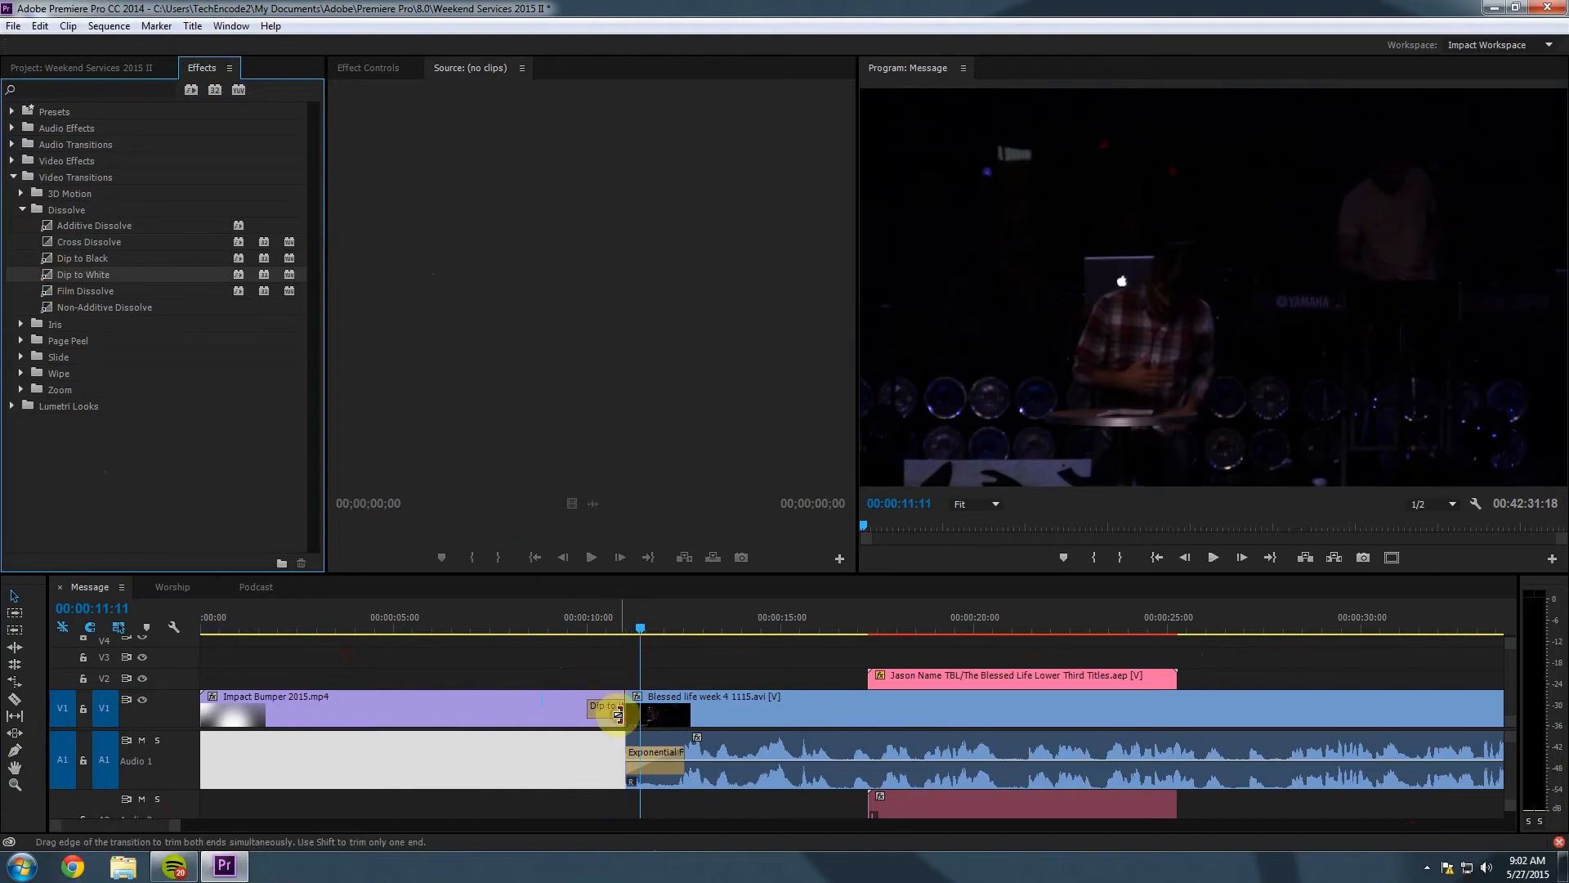
Extend Dip to White back into the bumper, preview it, and zoom out to the whole sequence.
left_click_drag(595, 624, 644, 649)
mouse_move(589, 702)
left_mouse_down()
mouse_move(563, 702)
mouse_move(658, 700)
mouse_move(606, 706)
left_mouse_up()
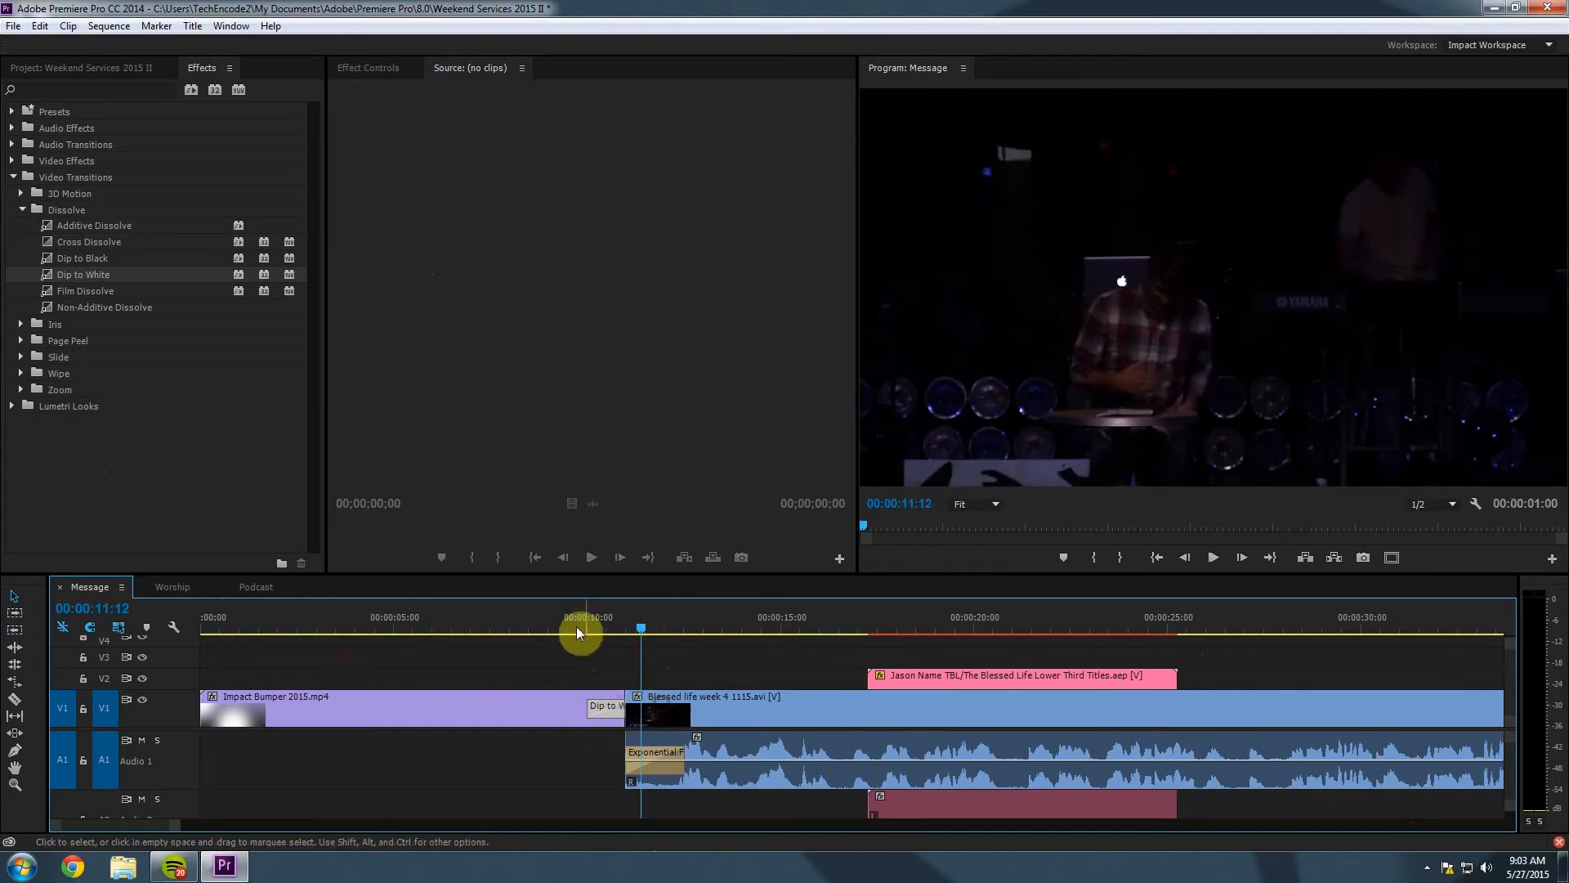
left_click(538, 620)
key("space")
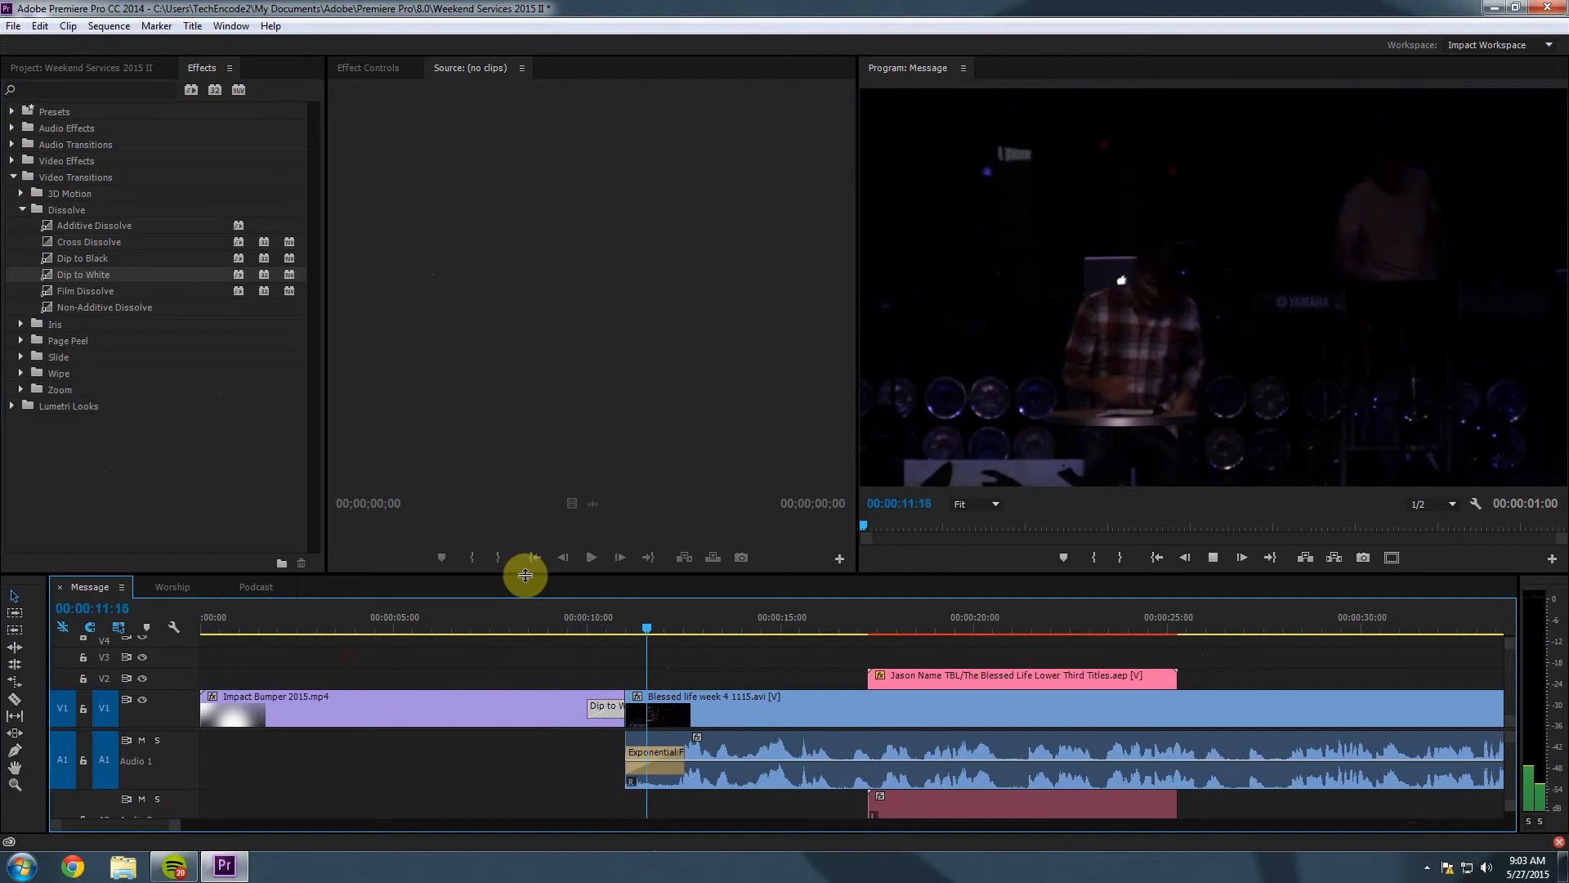
key("space")
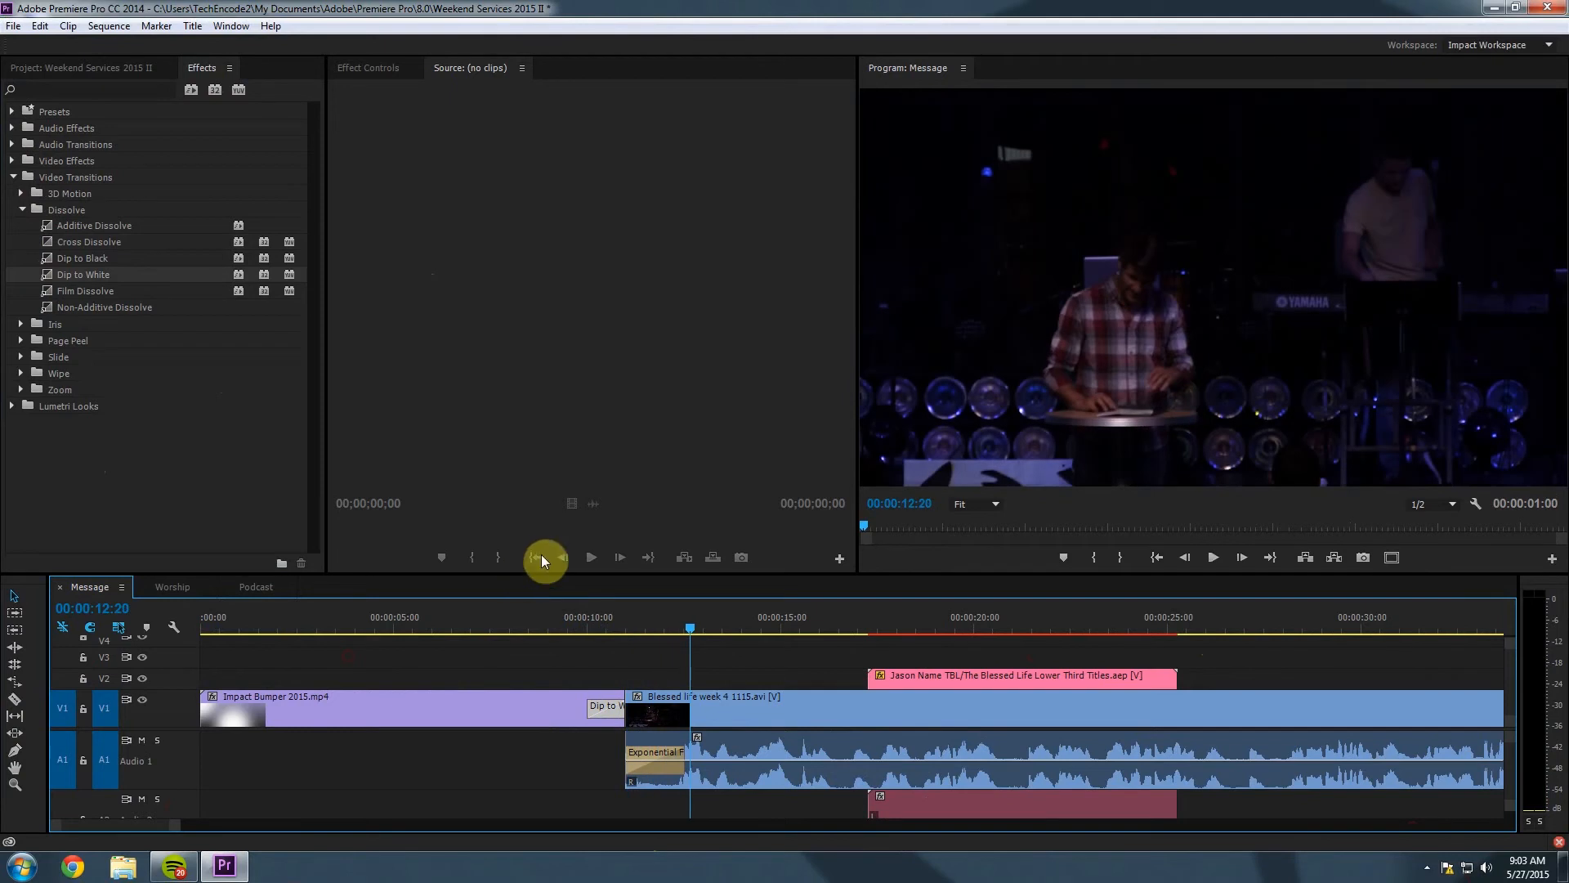
key("minus")
key("minus")
key("minus")
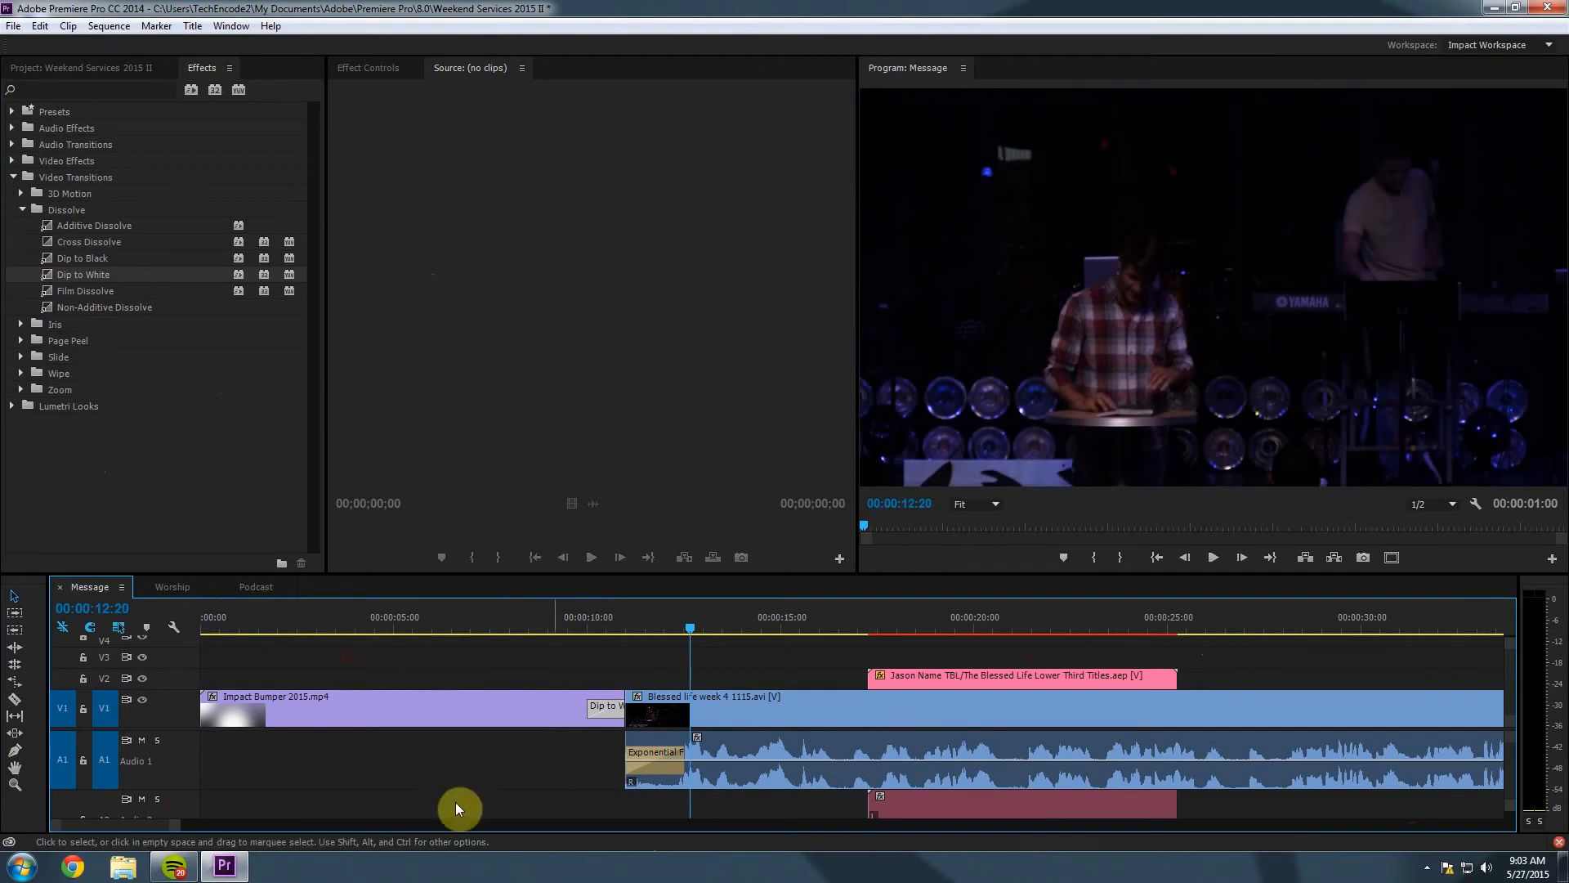
key("minus")
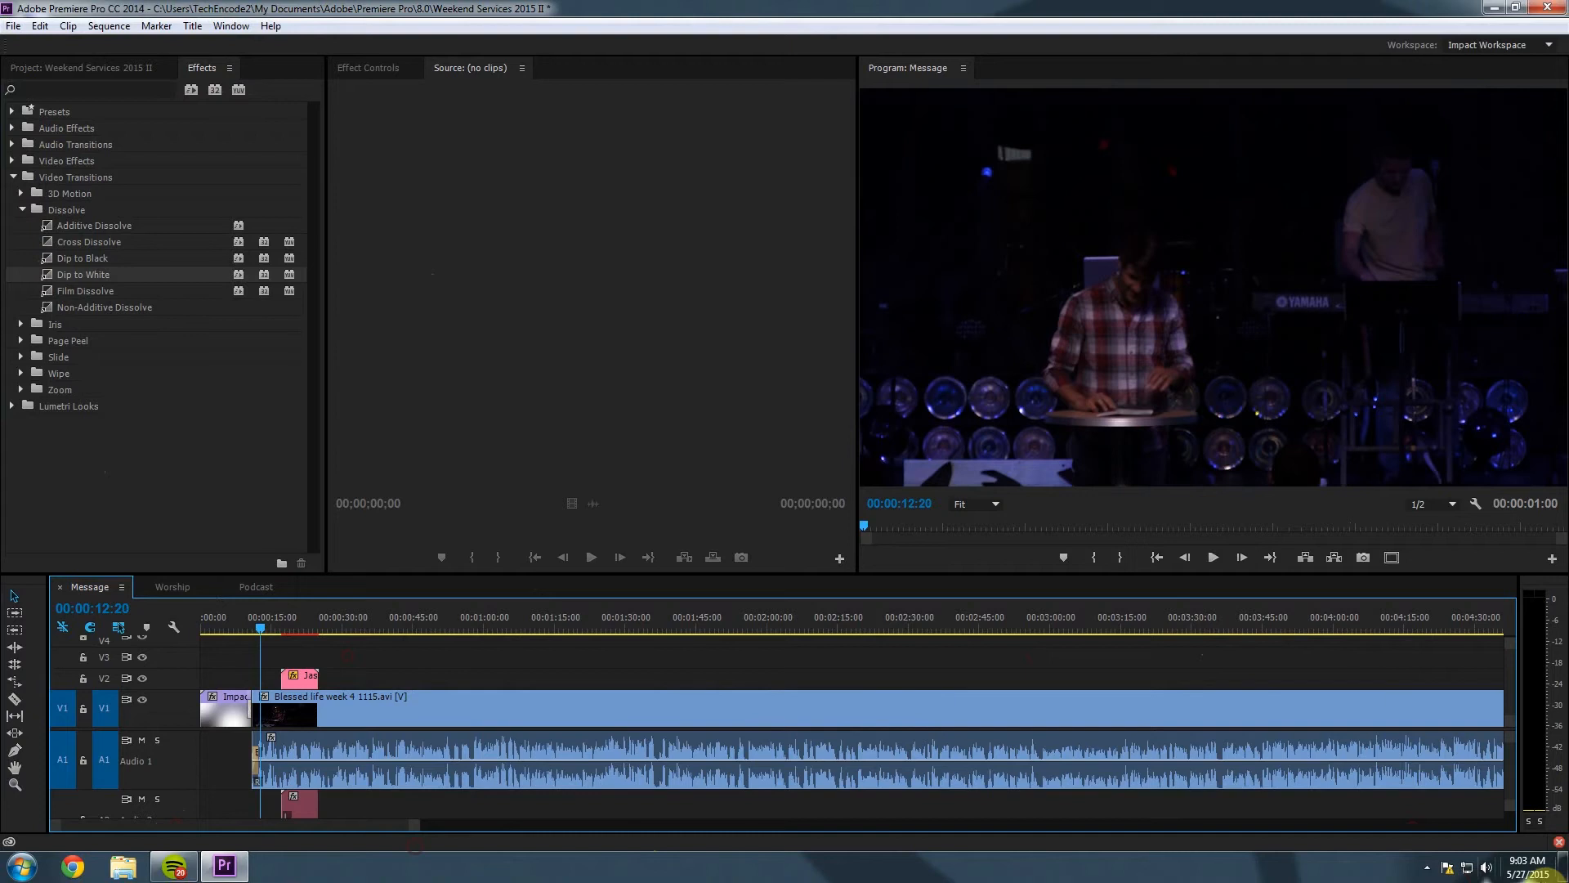
Set the Program monitor's playback resolution to 1/2.
left_click(1427, 866)
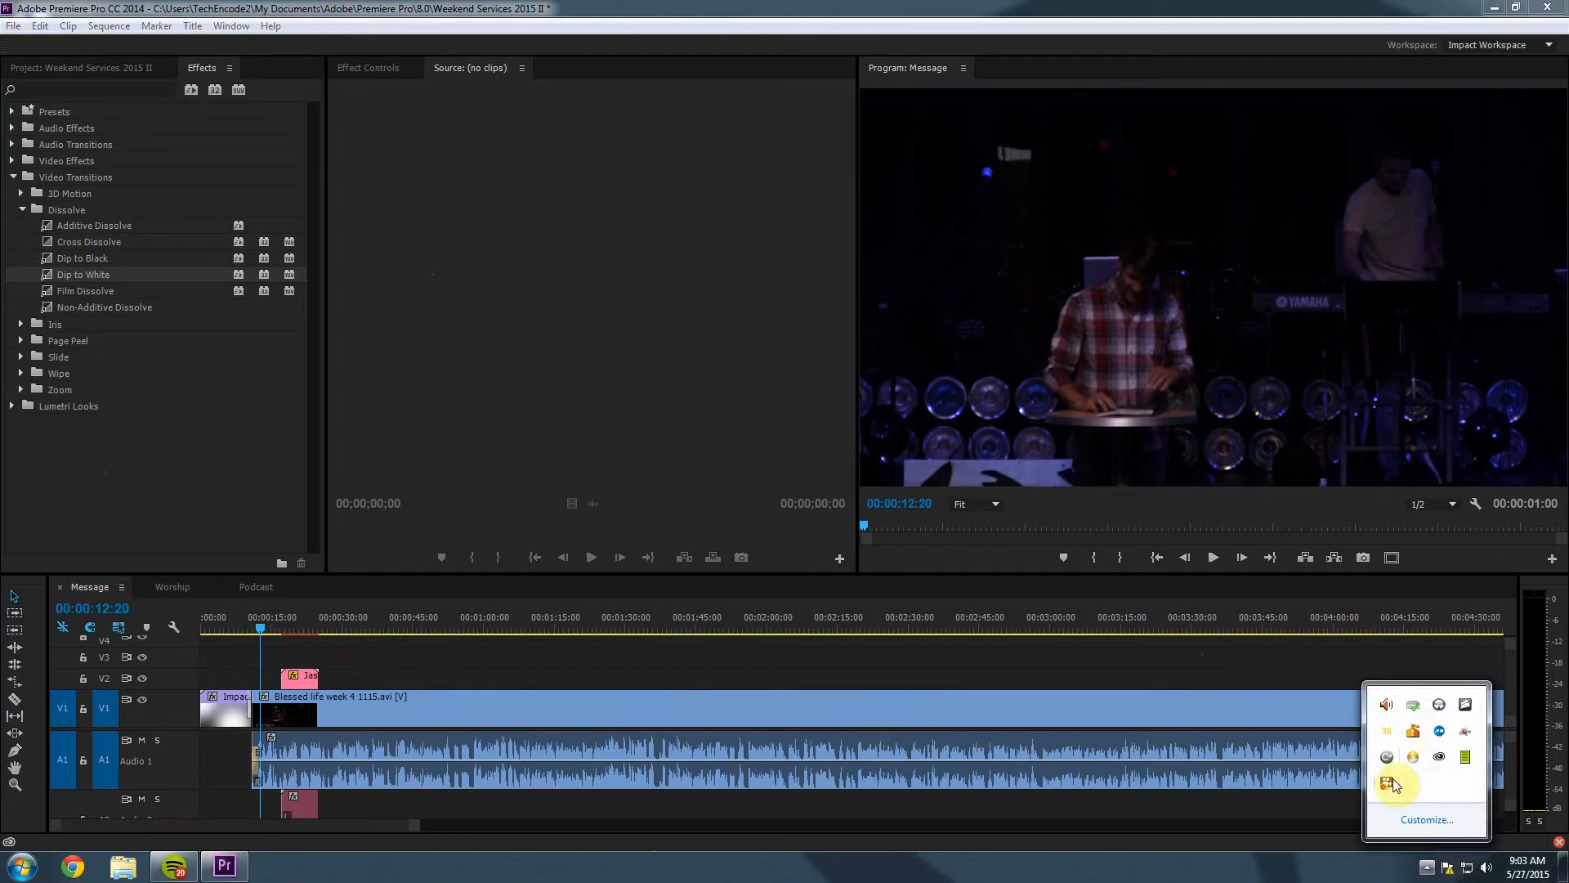
right_click(1386, 782)
left_click(1452, 511)
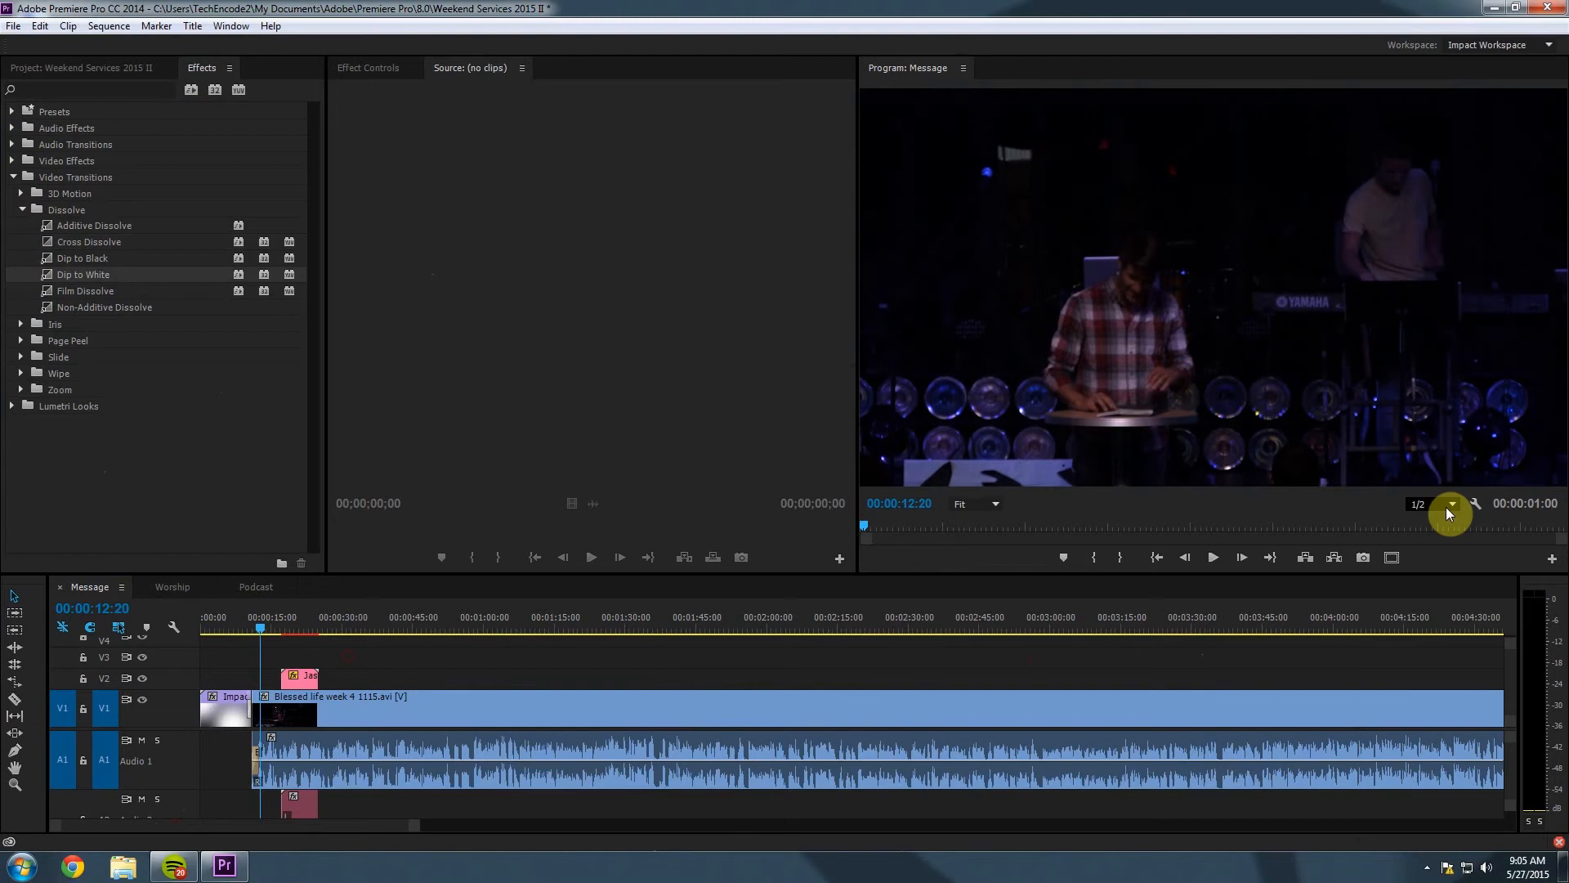
left_click(1445, 507)
Move to the lower third at 00:00:19:27, select the V2 name title, and show the Project panel.
left_click_drag(258, 629, 295, 638)
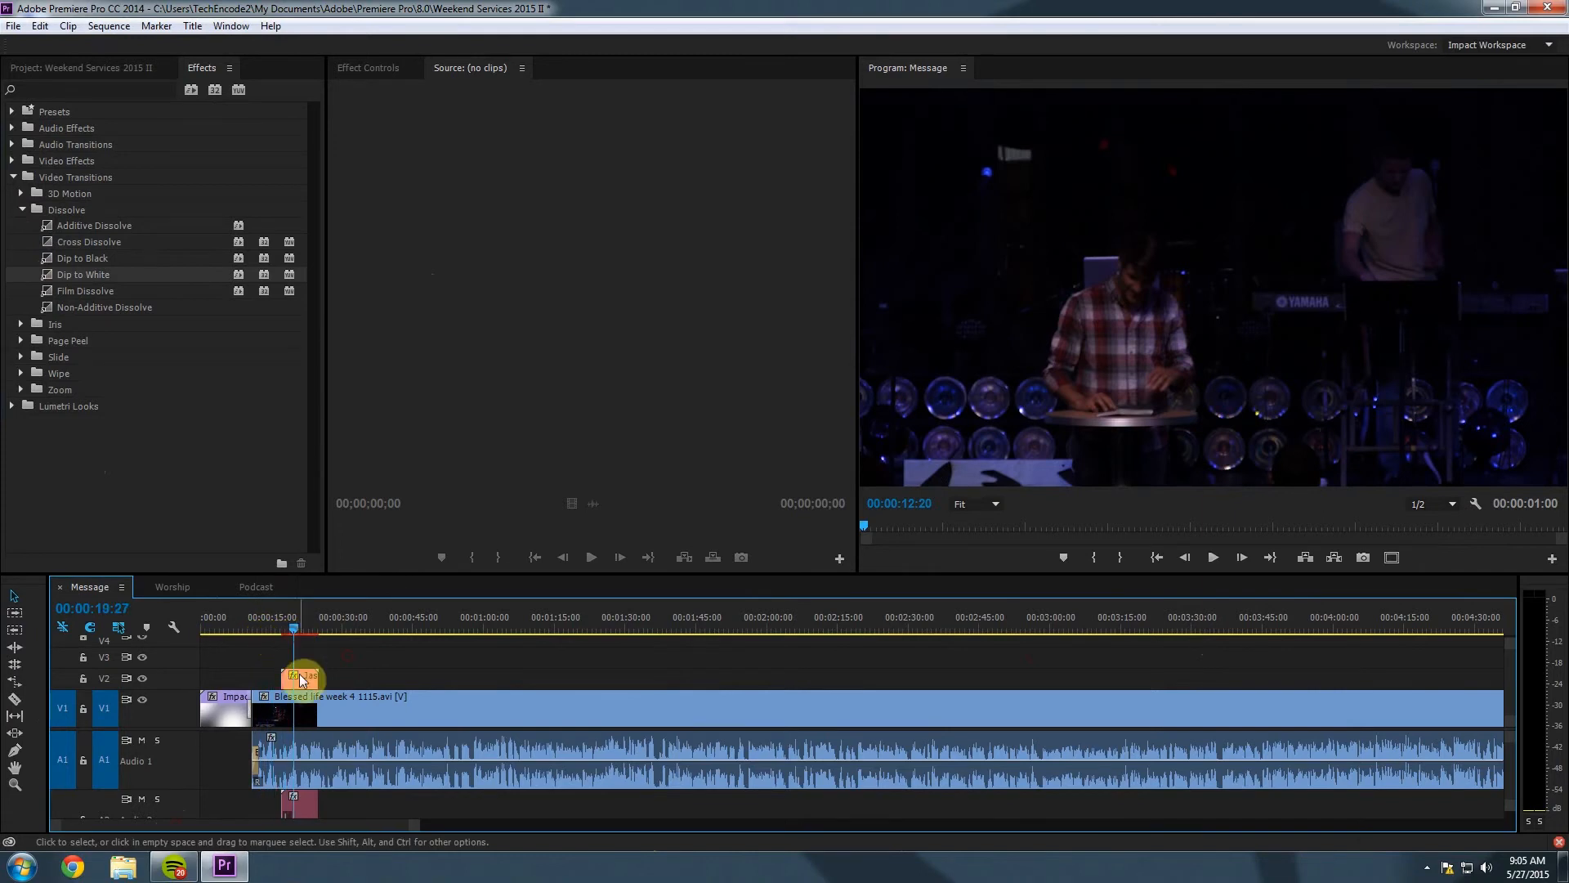
left_click(303, 679)
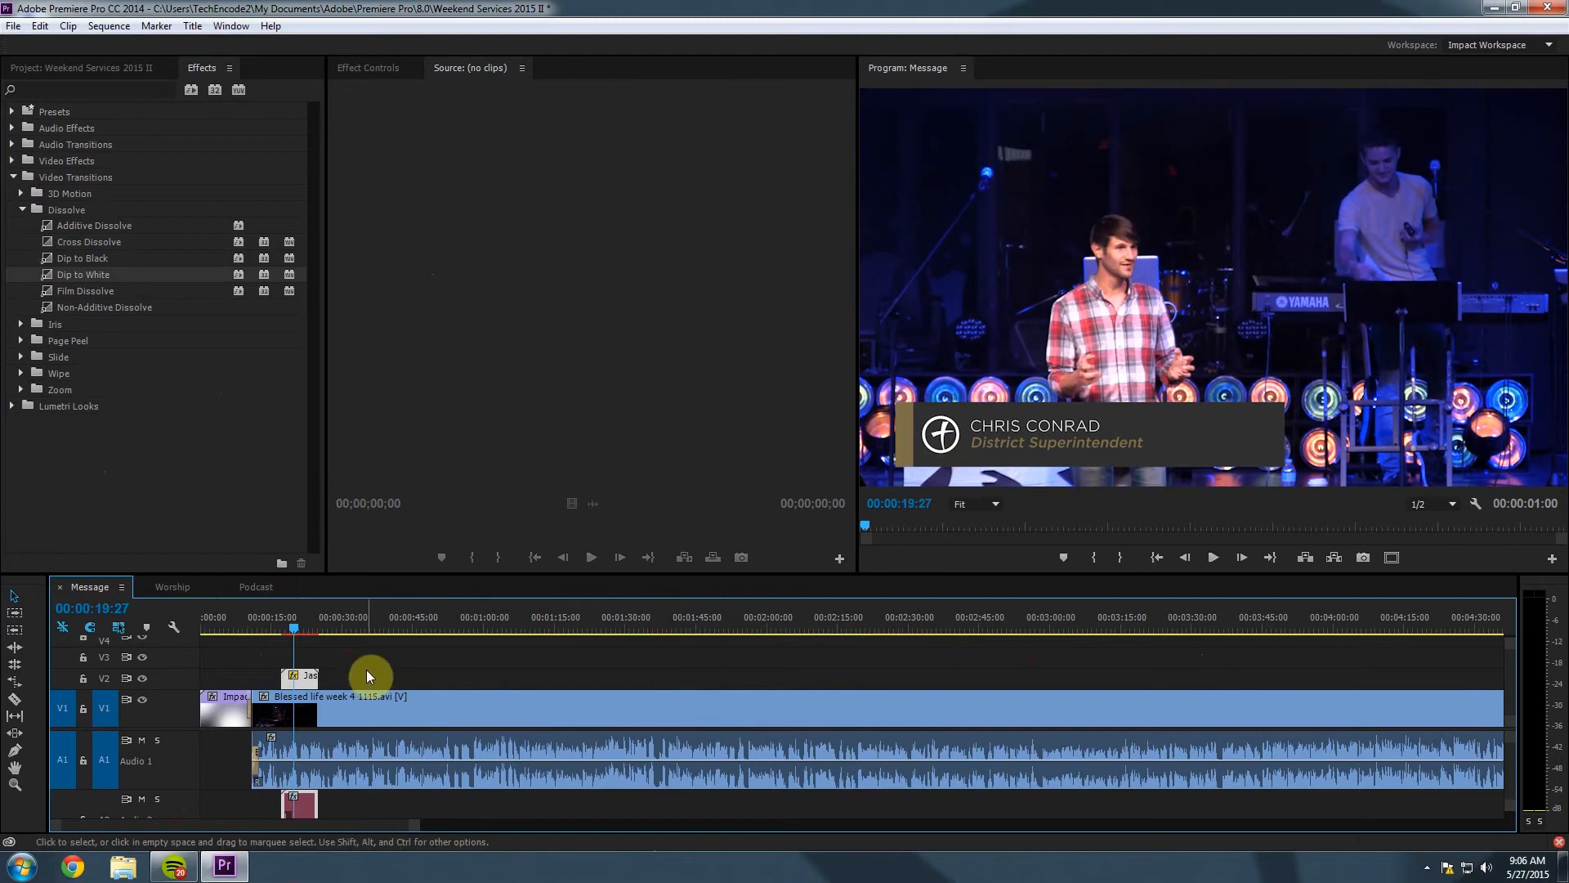
left_click(345, 681)
left_click(306, 676)
left_click(52, 69)
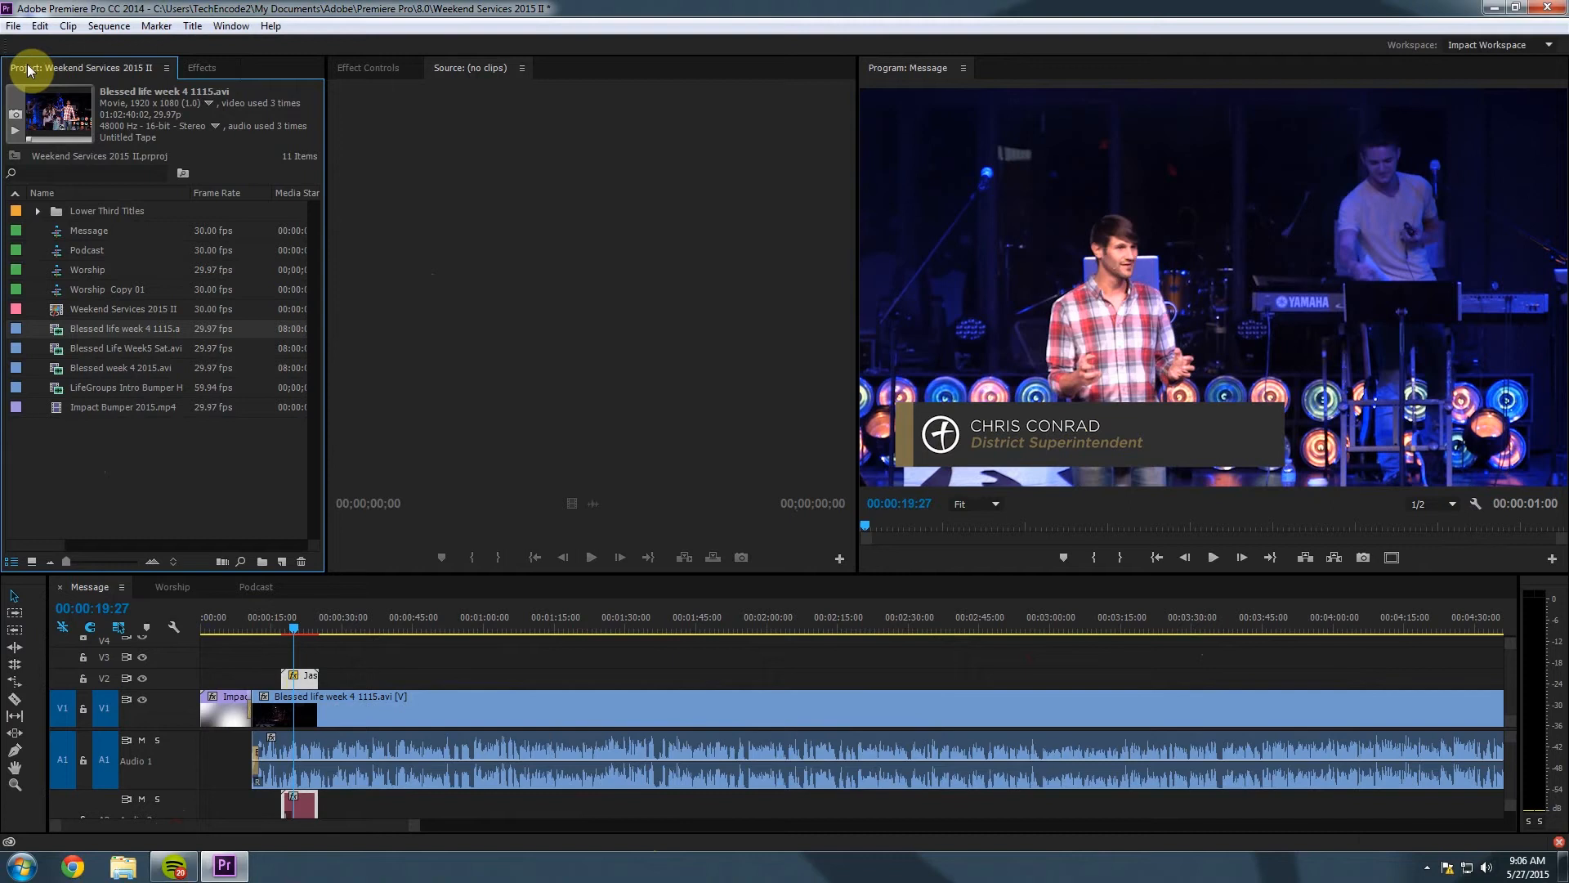
Reveal the name title in the Lower Third Titles bin and Edit Original to launch After Effects.
right_click(299, 686)
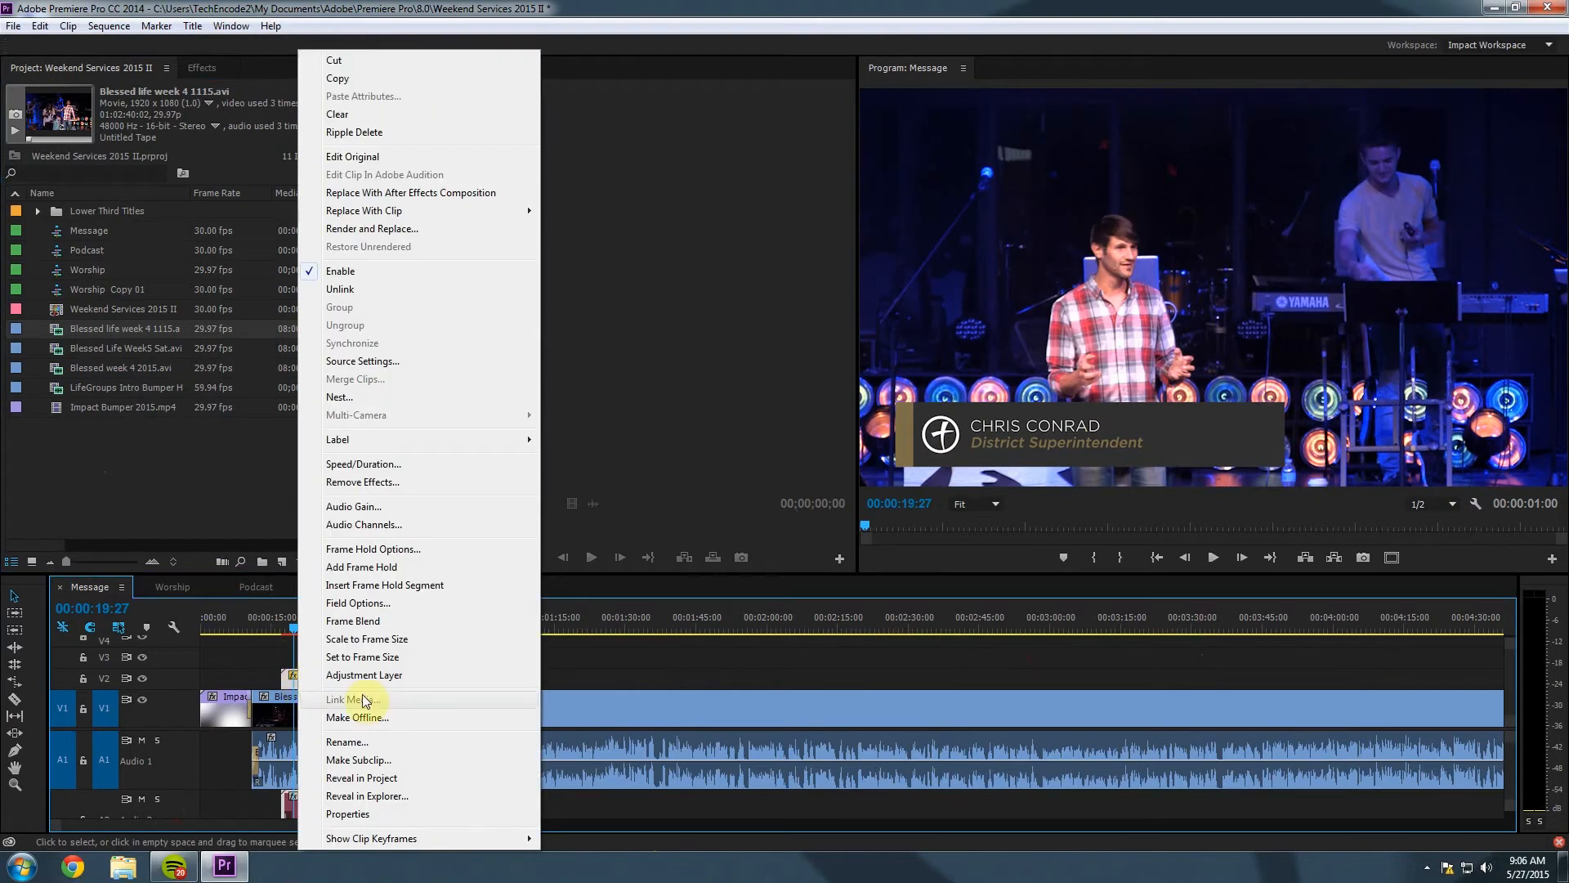
left_click(390, 778)
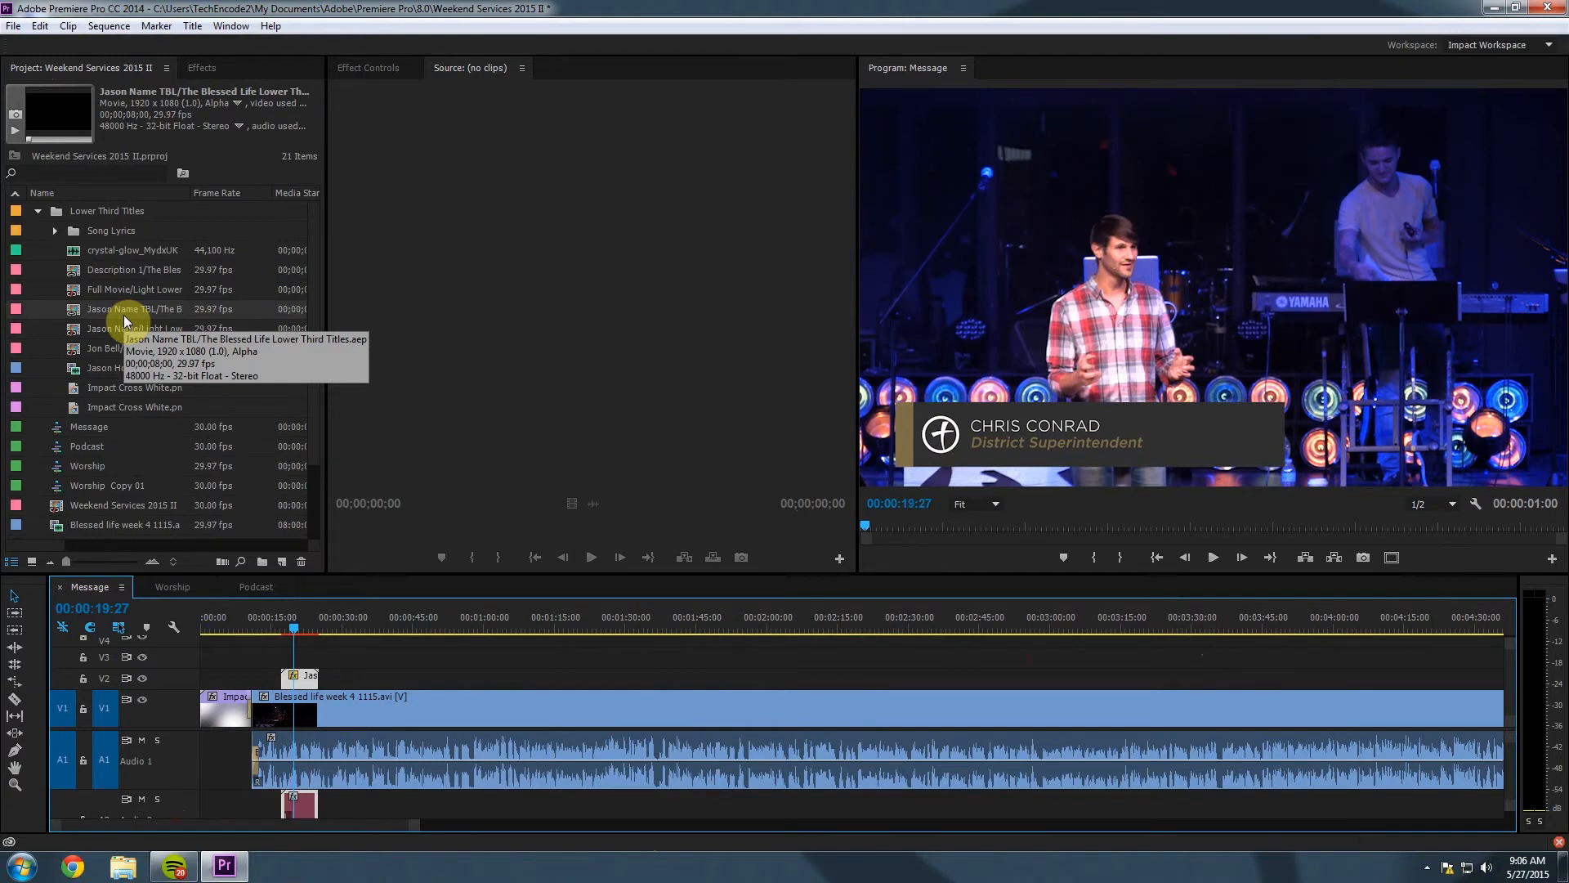
right_click(73, 314)
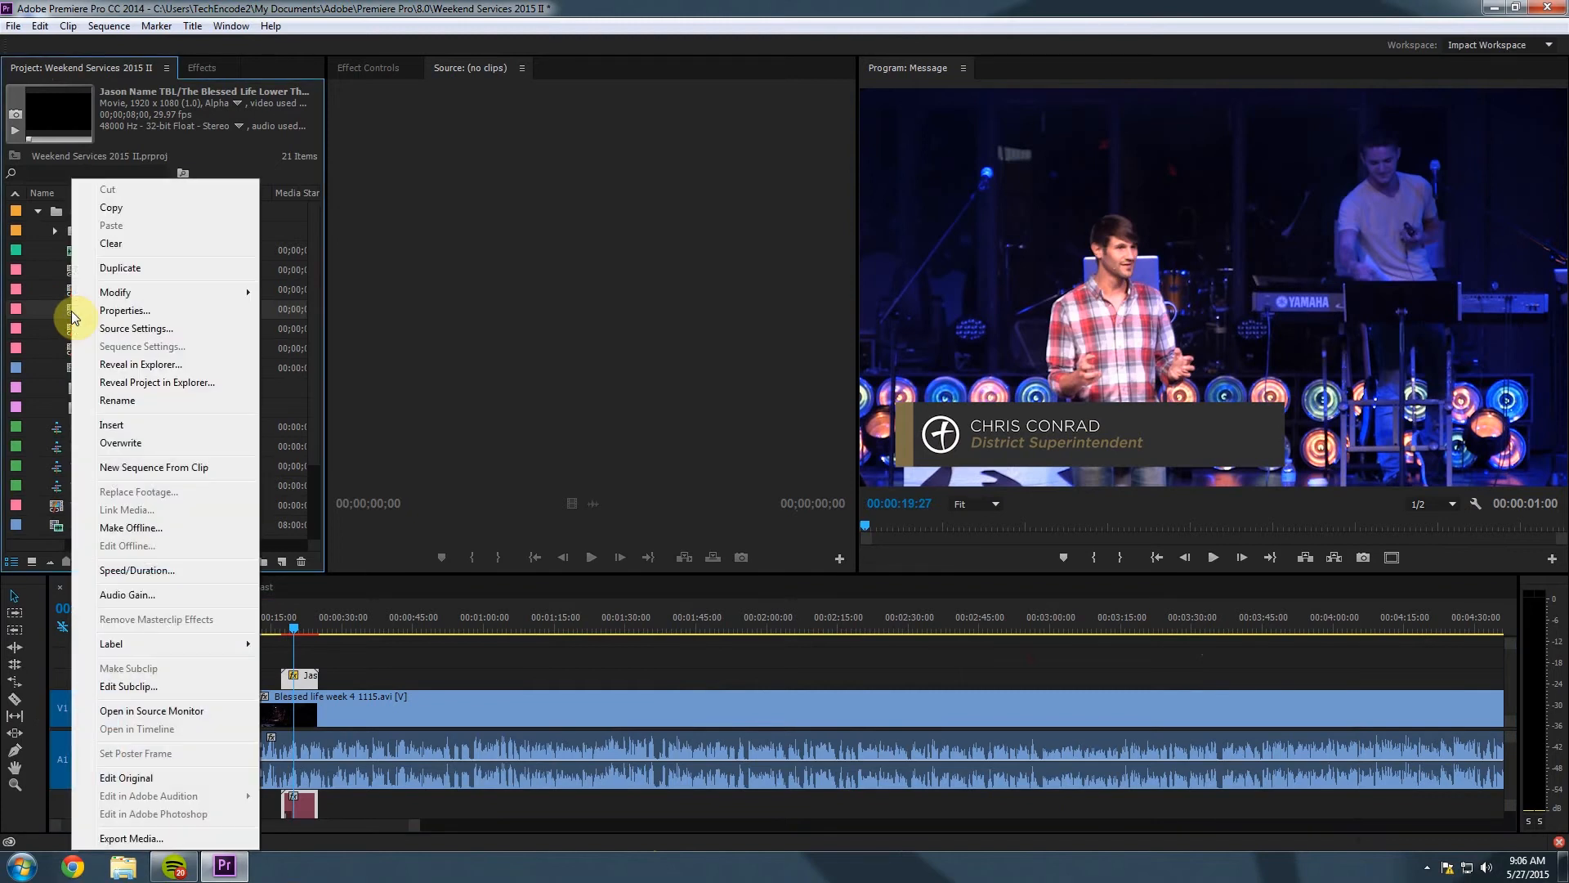
left_click(152, 777)
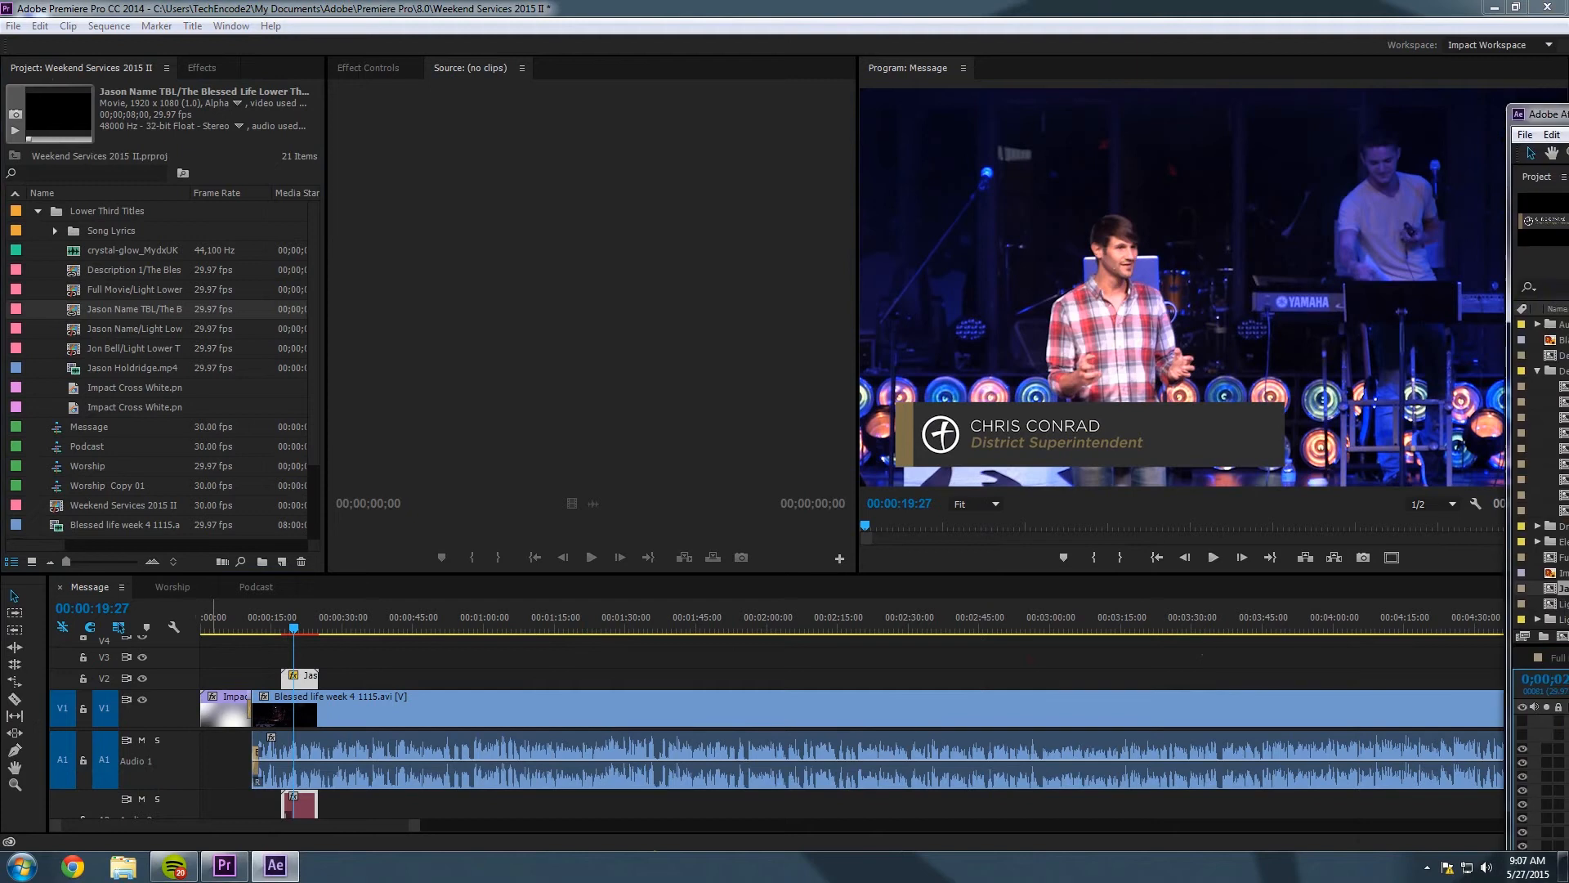
Bring After Effects into view, go to 0;00;02;29, and select the name text layer.
left_click_drag(1568, 242, 571, 2)
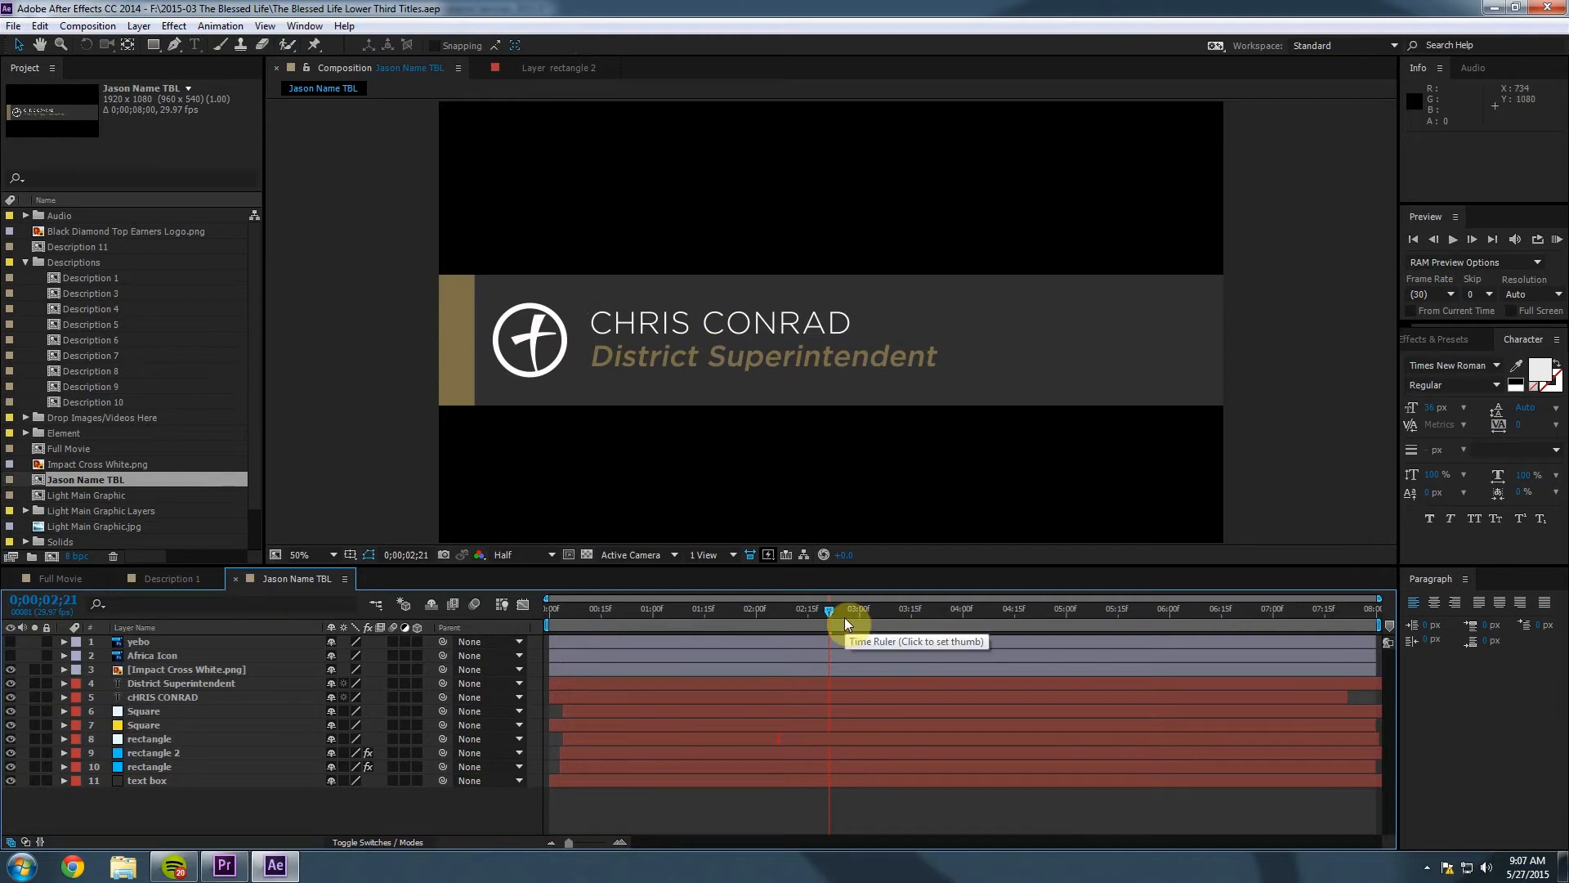
mouse_move(844, 619)
left_mouse_down()
mouse_move(1341, 634)
mouse_move(570, 641)
mouse_move(784, 637)
mouse_move(866, 611)
left_mouse_up()
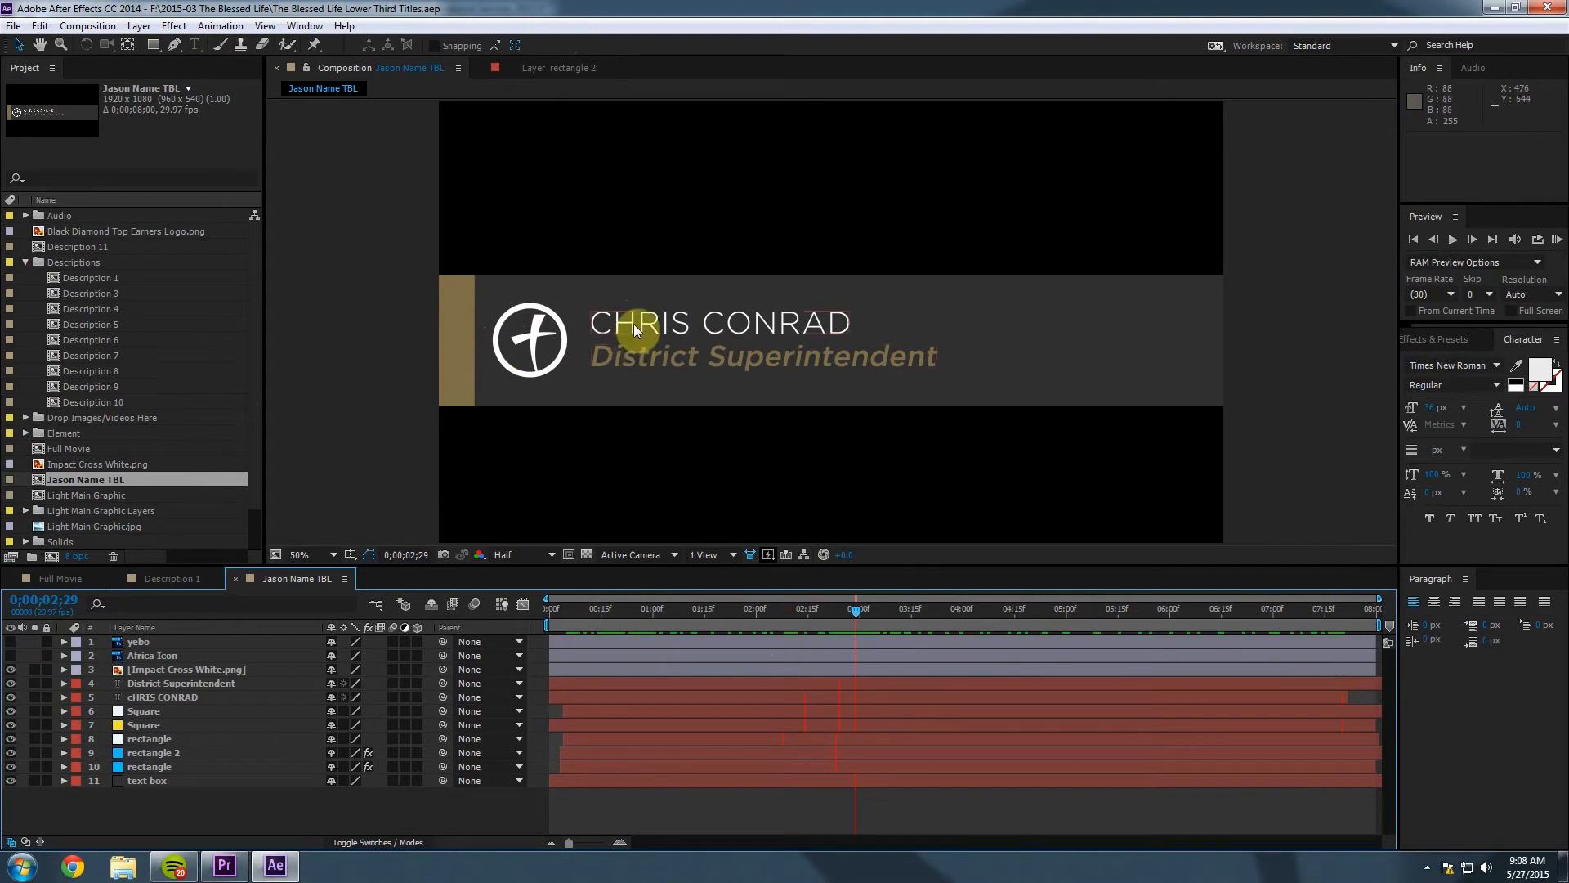
left_click(173, 700)
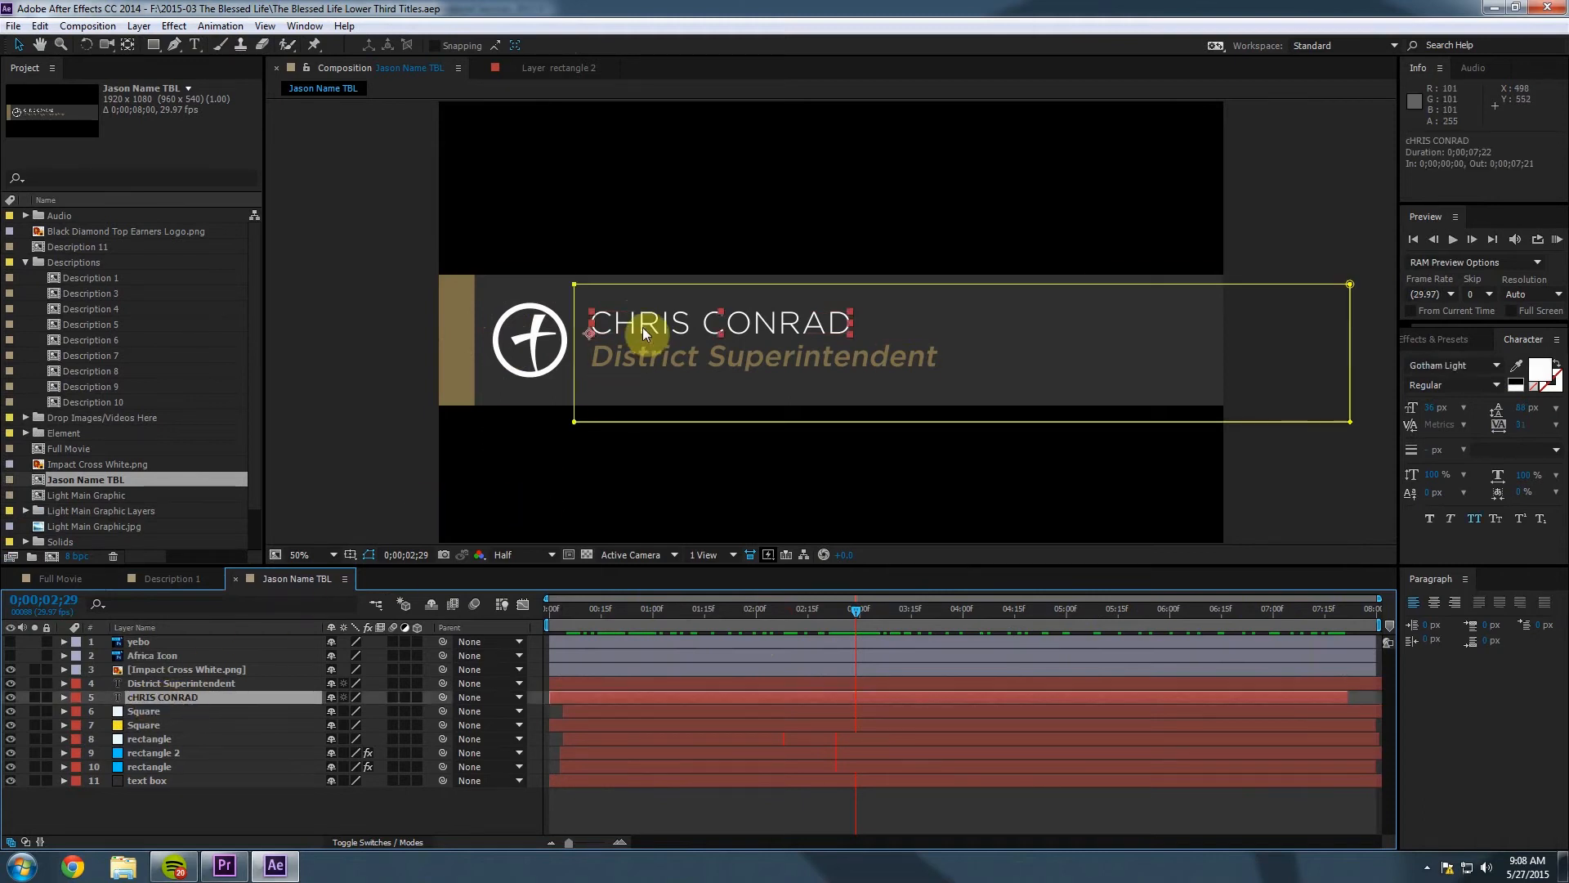
Replace the name line with the new speaker's full name, then select the District Superintendent layer.
left_click(195, 47)
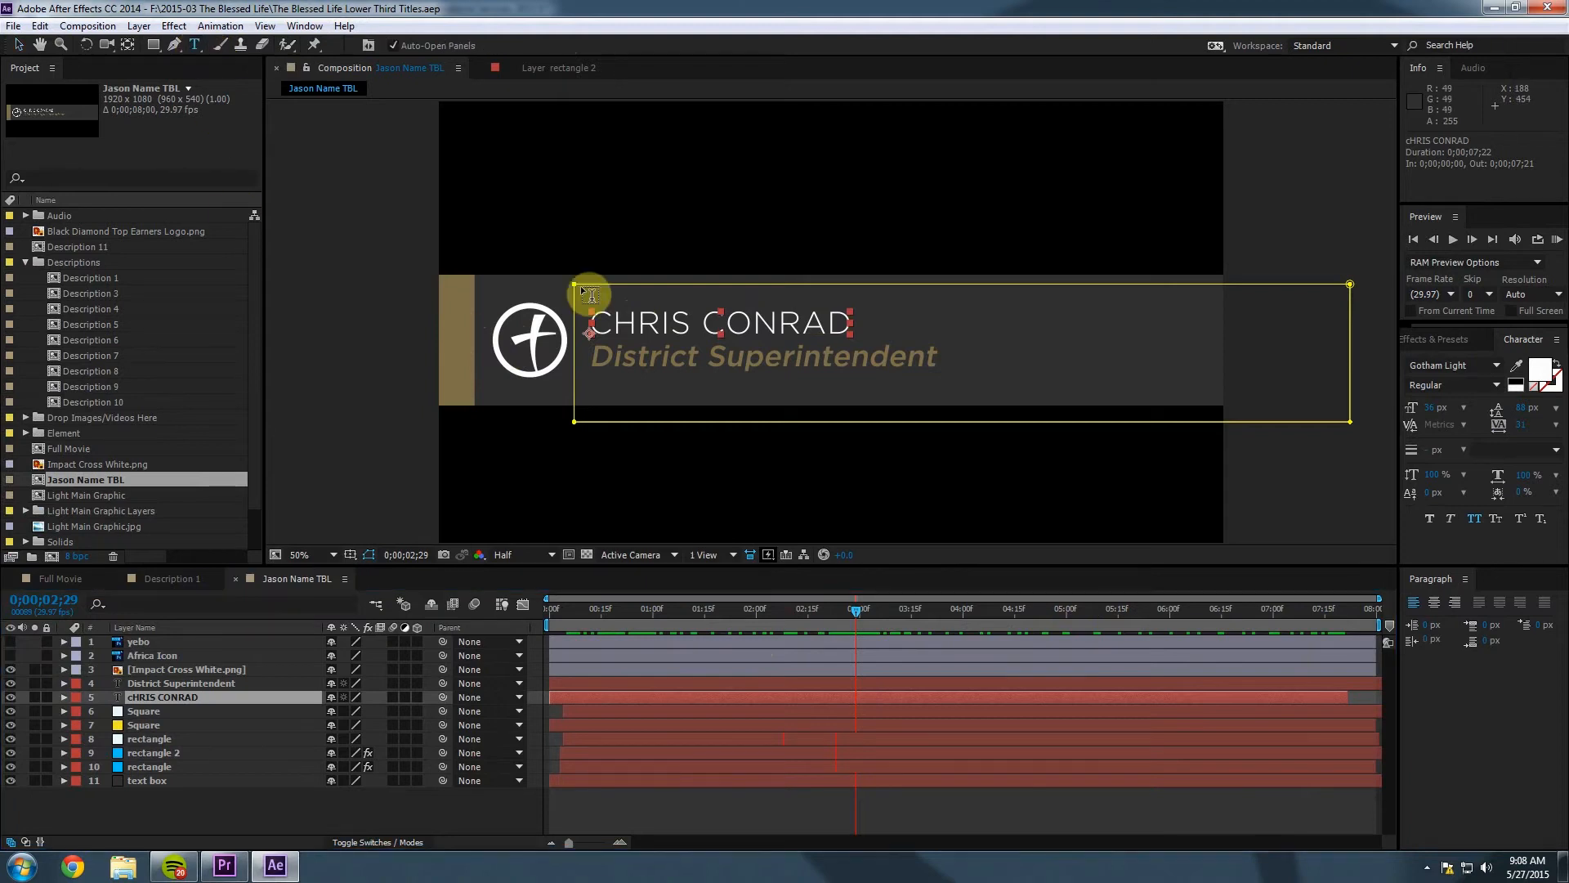
left_click(624, 323)
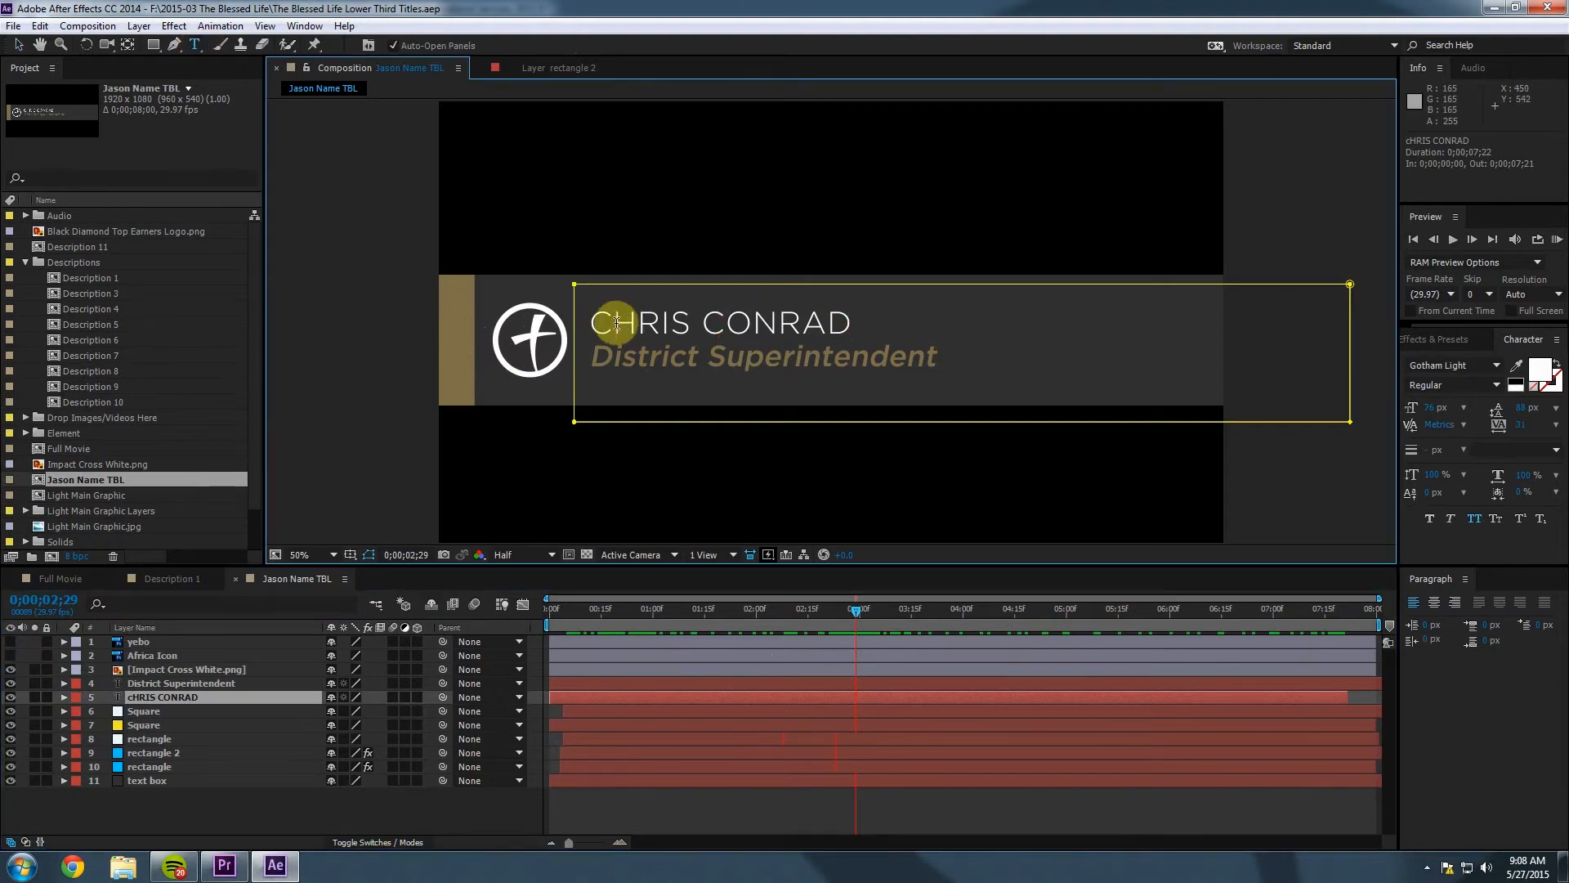
left_click_drag(590, 323, 841, 320)
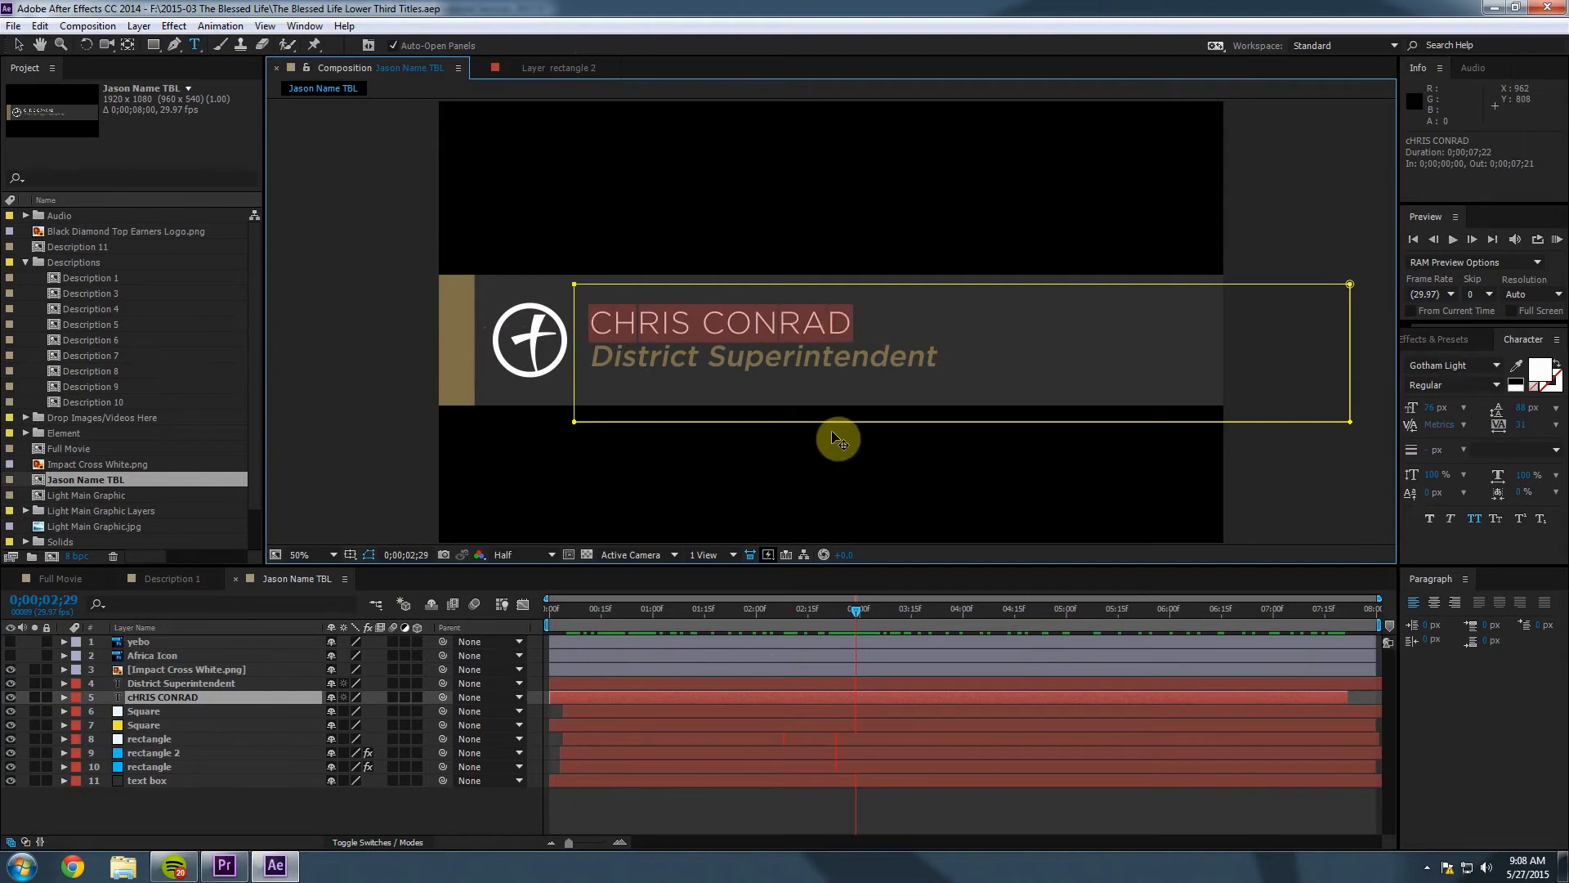
key("BackSpace")
key("BackSpace")
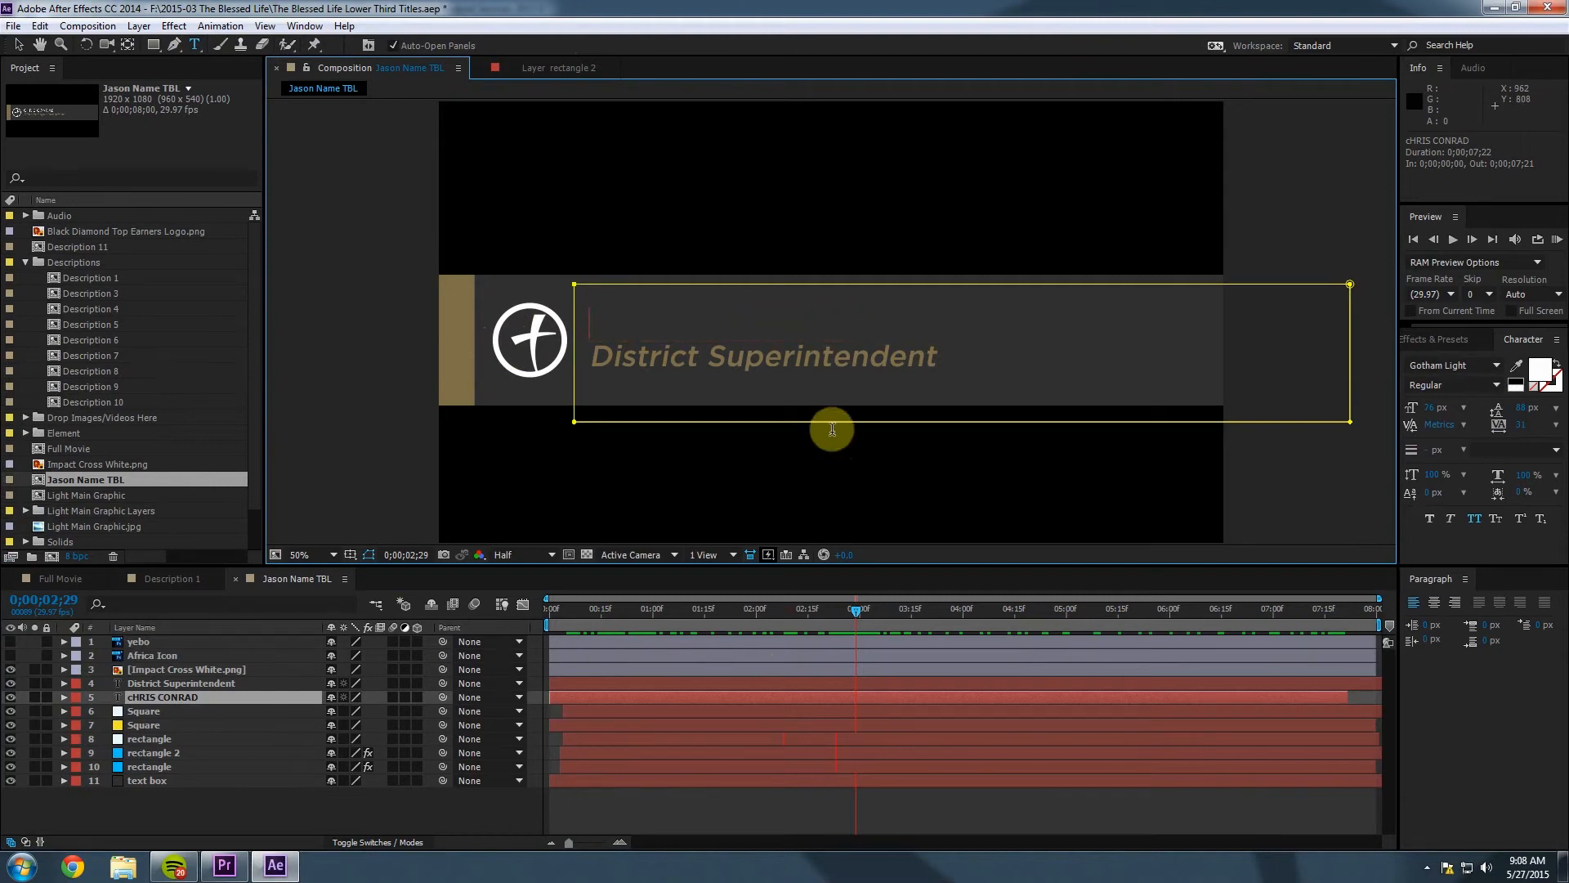
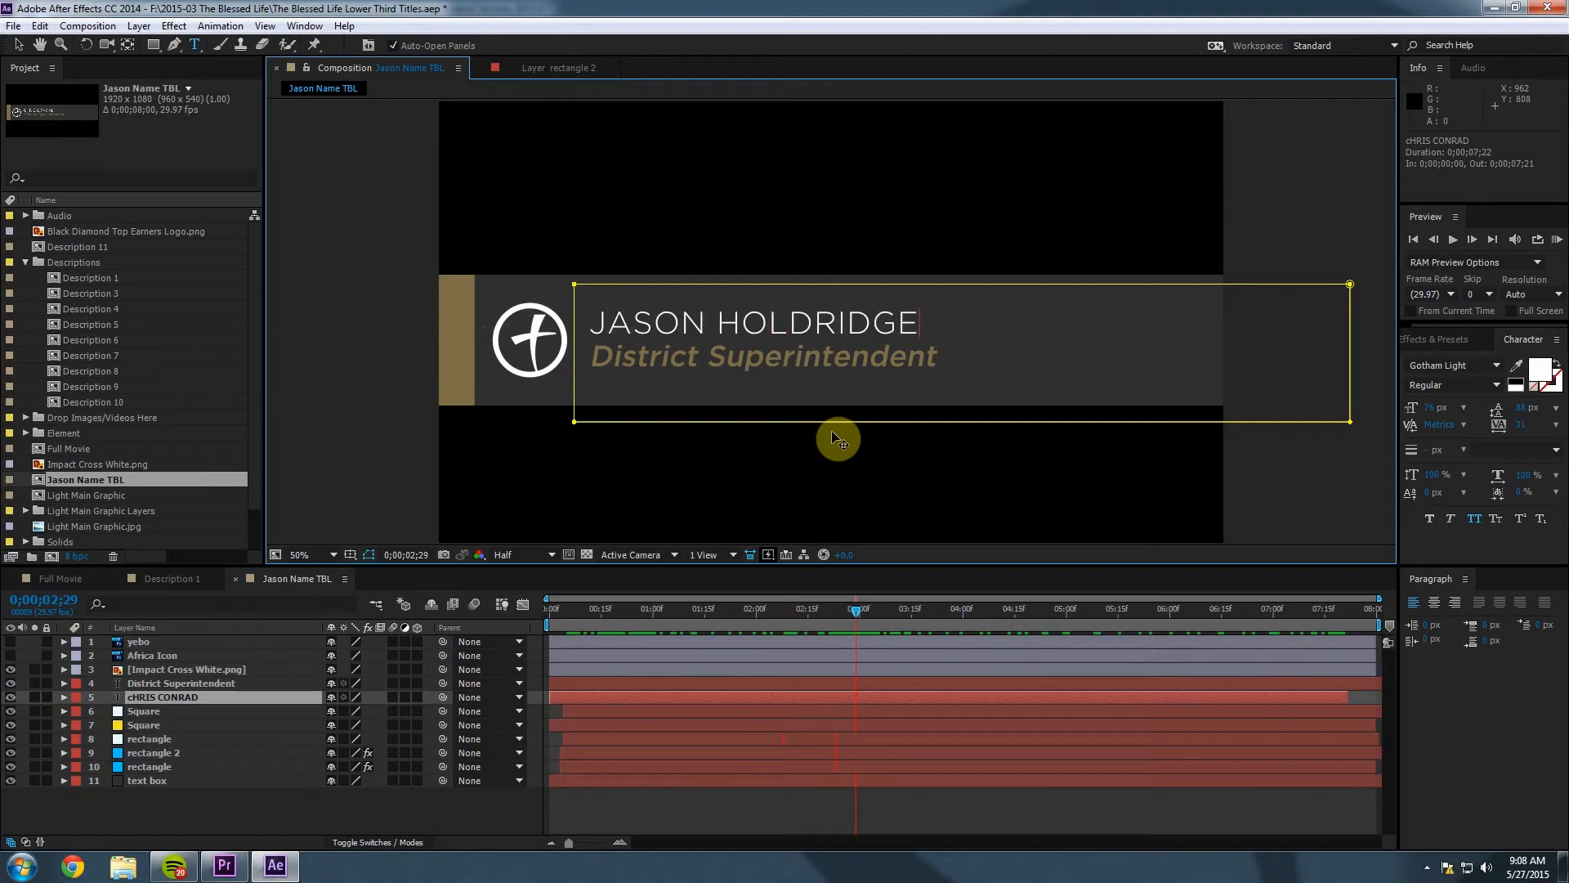
left_click(119, 689)
key("Caps_Lock")
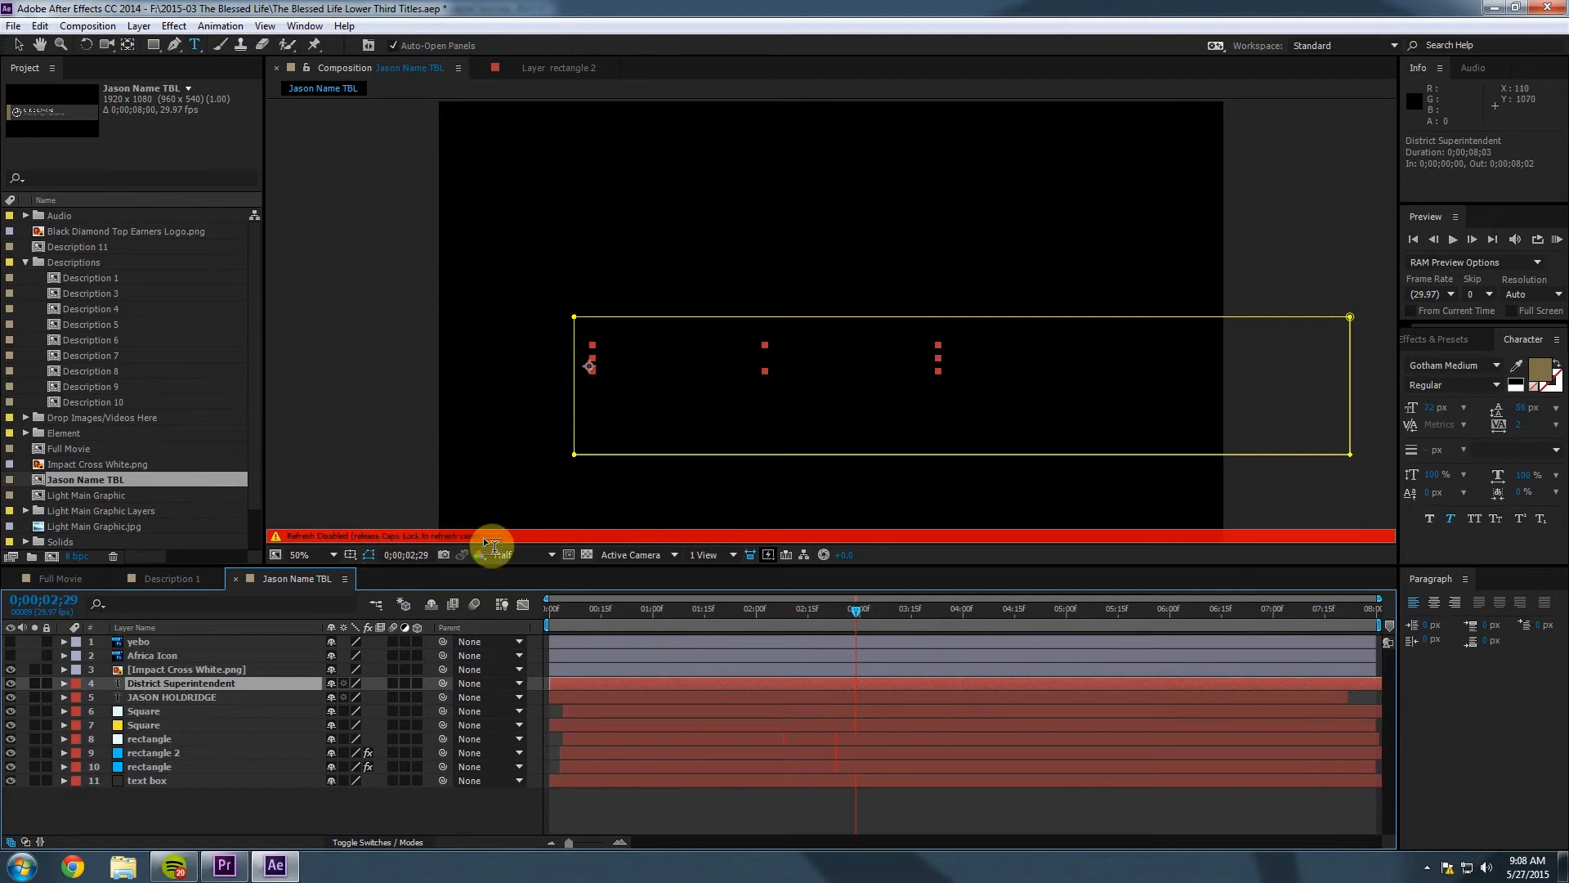
Replace the District Superintendent subtitle with 'Lead Pastor'.
key("Caps_Lock")
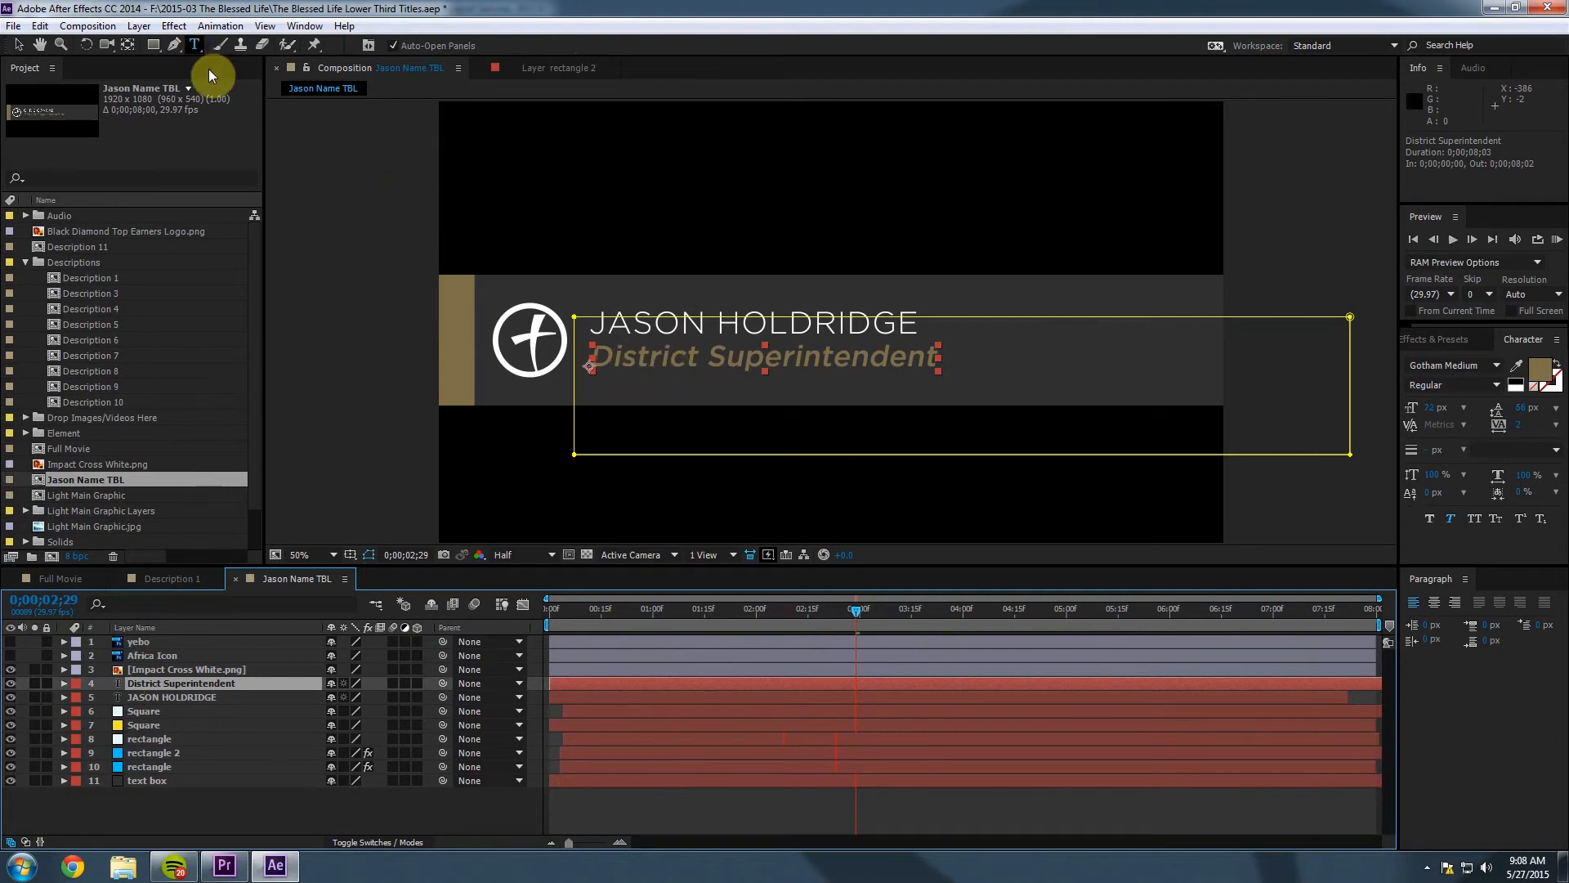
left_click(624, 364)
mouse_move(594, 356)
left_mouse_down()
mouse_move(919, 358)
mouse_move(589, 359)
left_mouse_up()
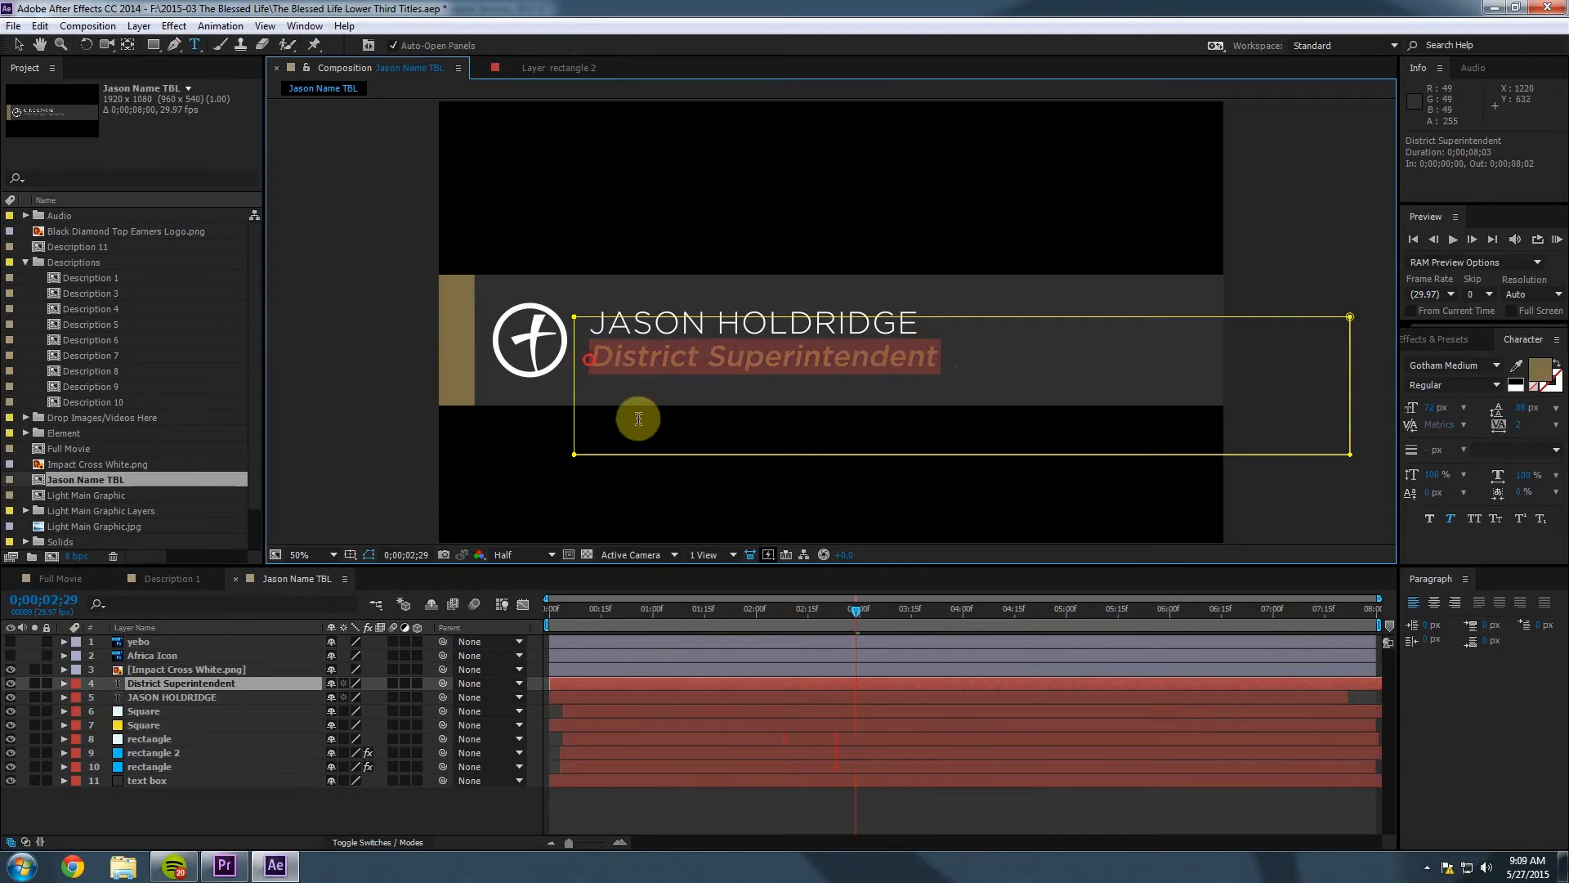
left_click(639, 418)
type("Lead Pastor")
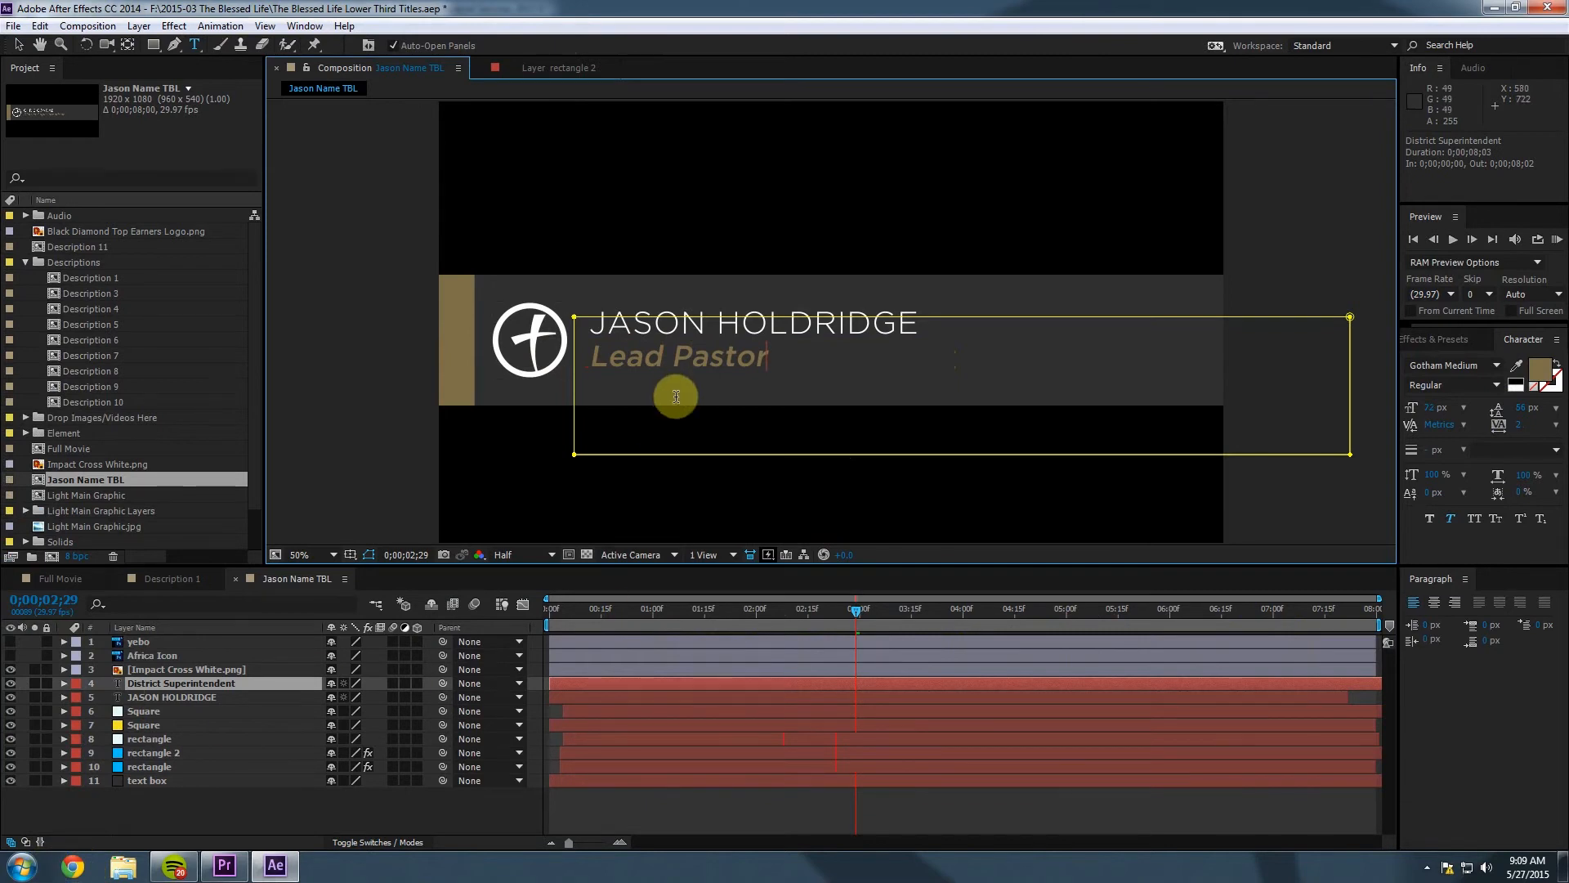
Save the After Effects project and shrink its window to reveal Premiere Pro.
left_click(13, 26)
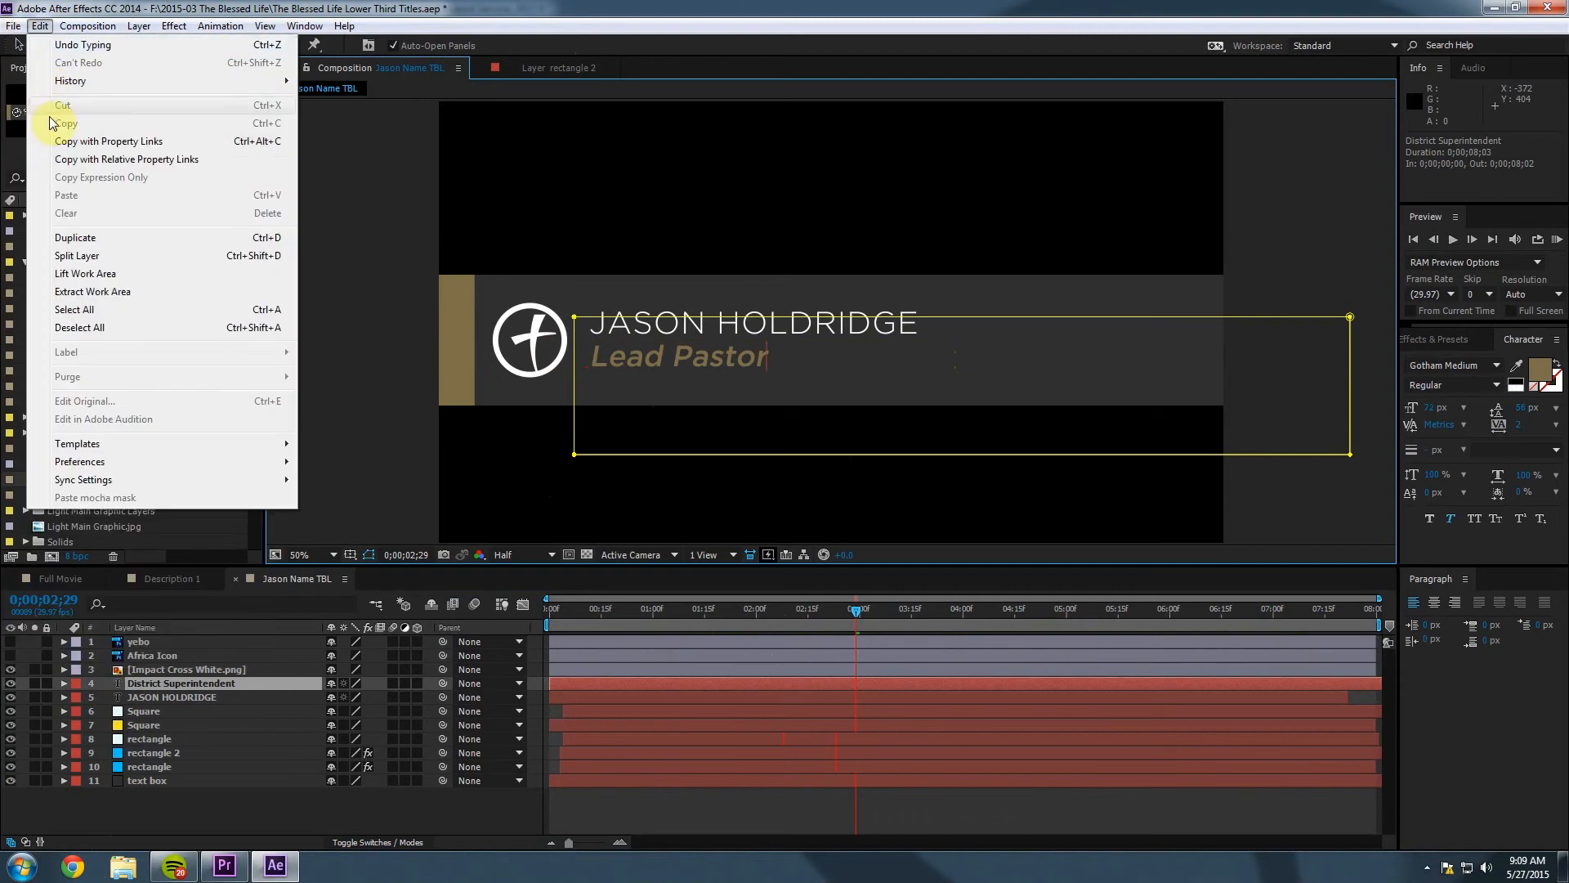
left_click(39, 160)
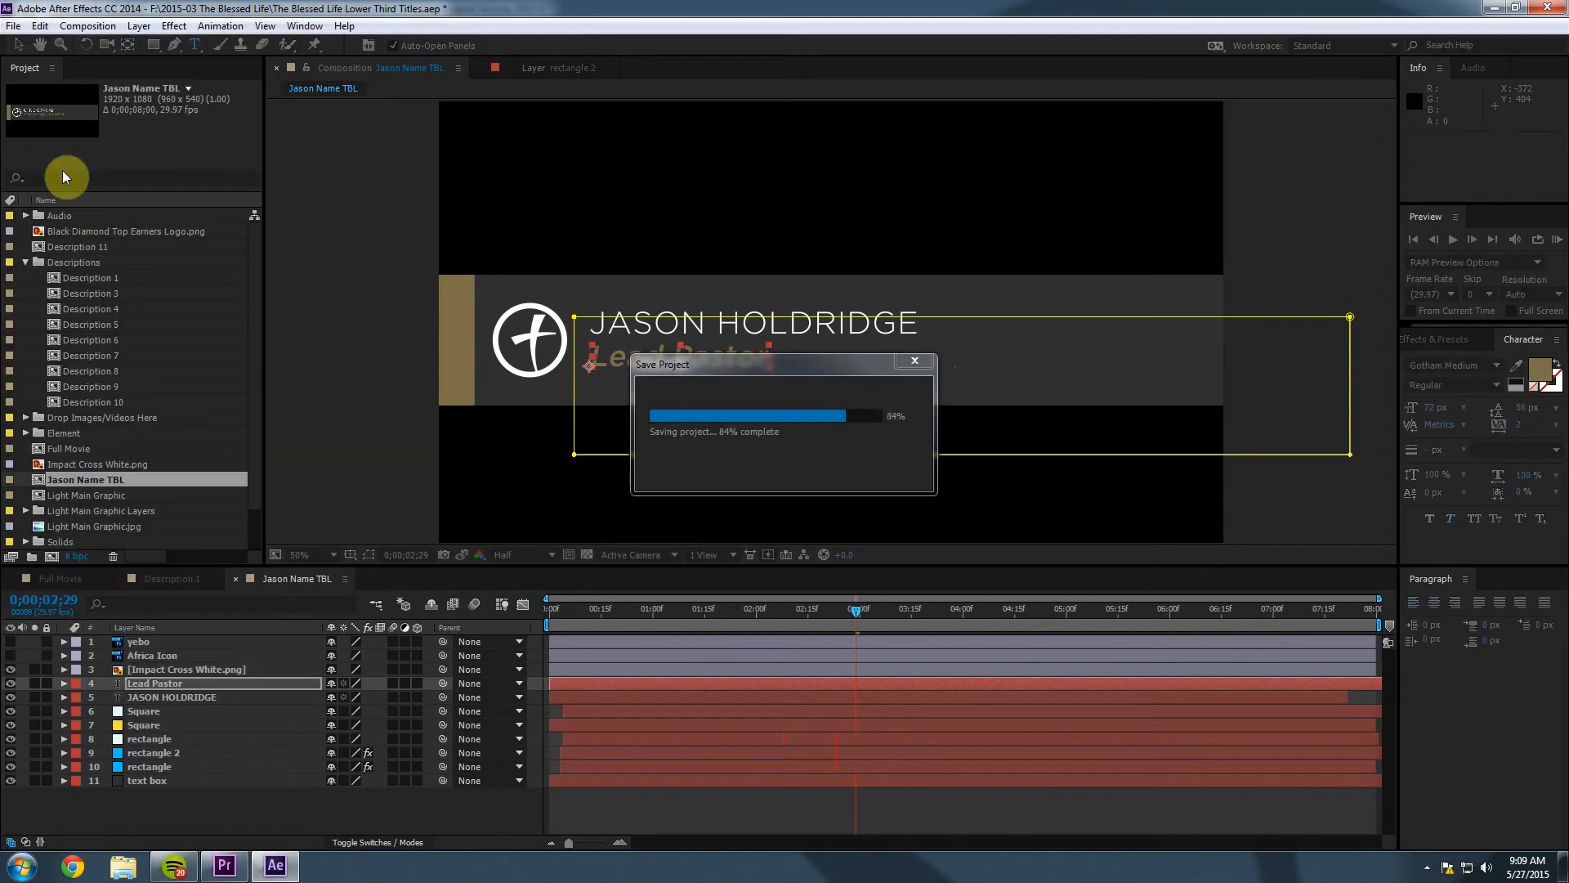
left_click_drag(571, 17, 1568, 87)
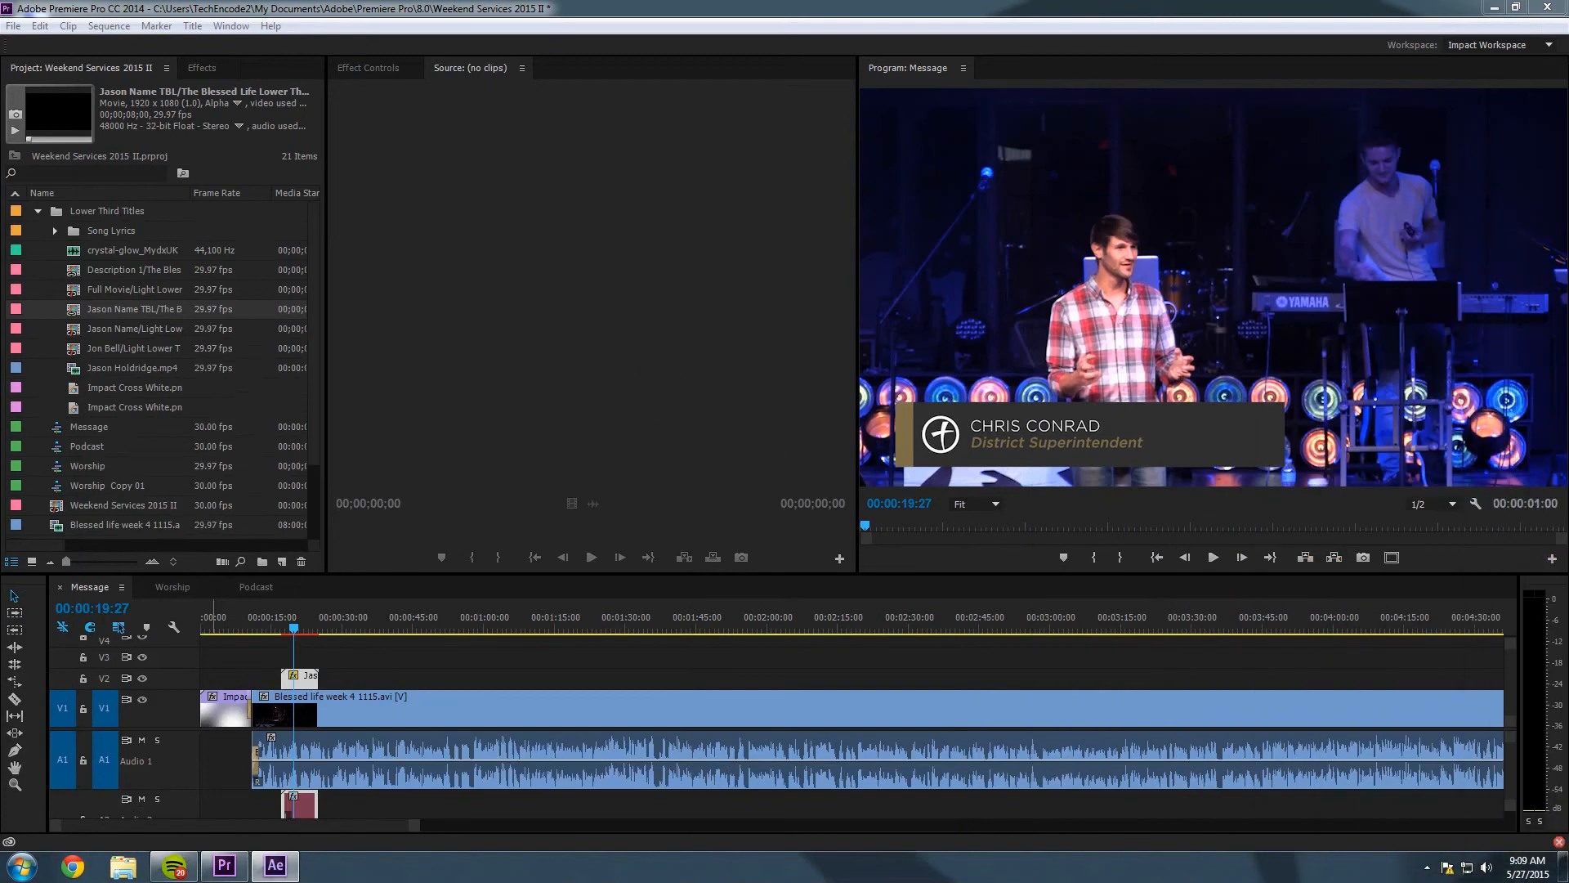
Preview the name lower third now reading Lead Pastor over the sermon at 00:00:22:00.
mouse_move(1568, 78)
left_mouse_down()
mouse_move(1267, 109)
mouse_move(1568, 86)
left_mouse_up()
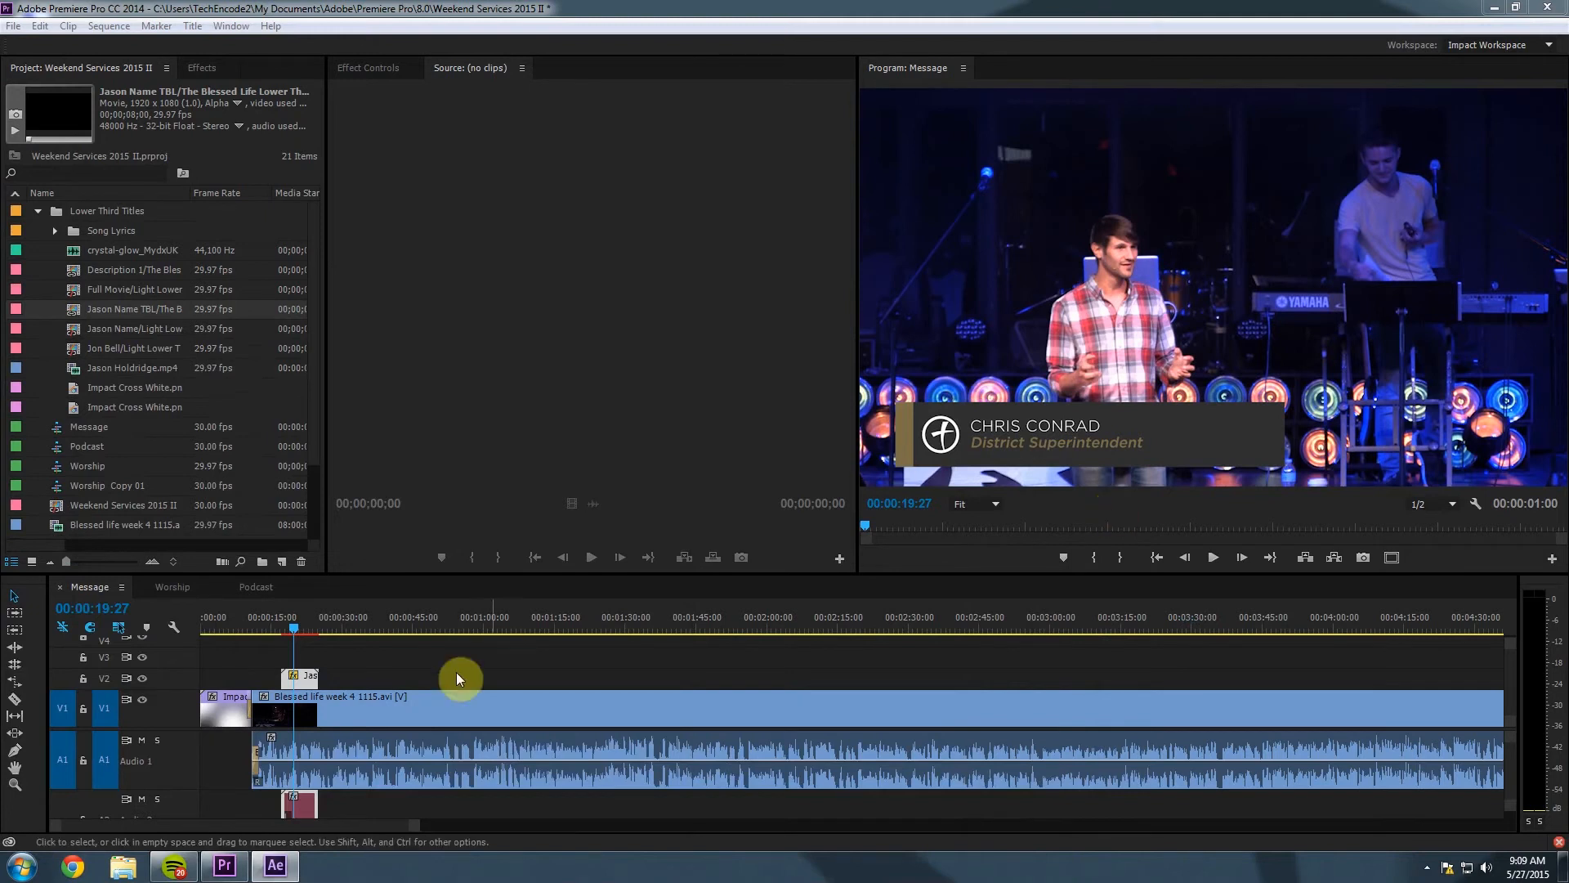
mouse_move(297, 630)
left_mouse_down()
mouse_move(280, 634)
mouse_move(295, 629)
left_mouse_up()
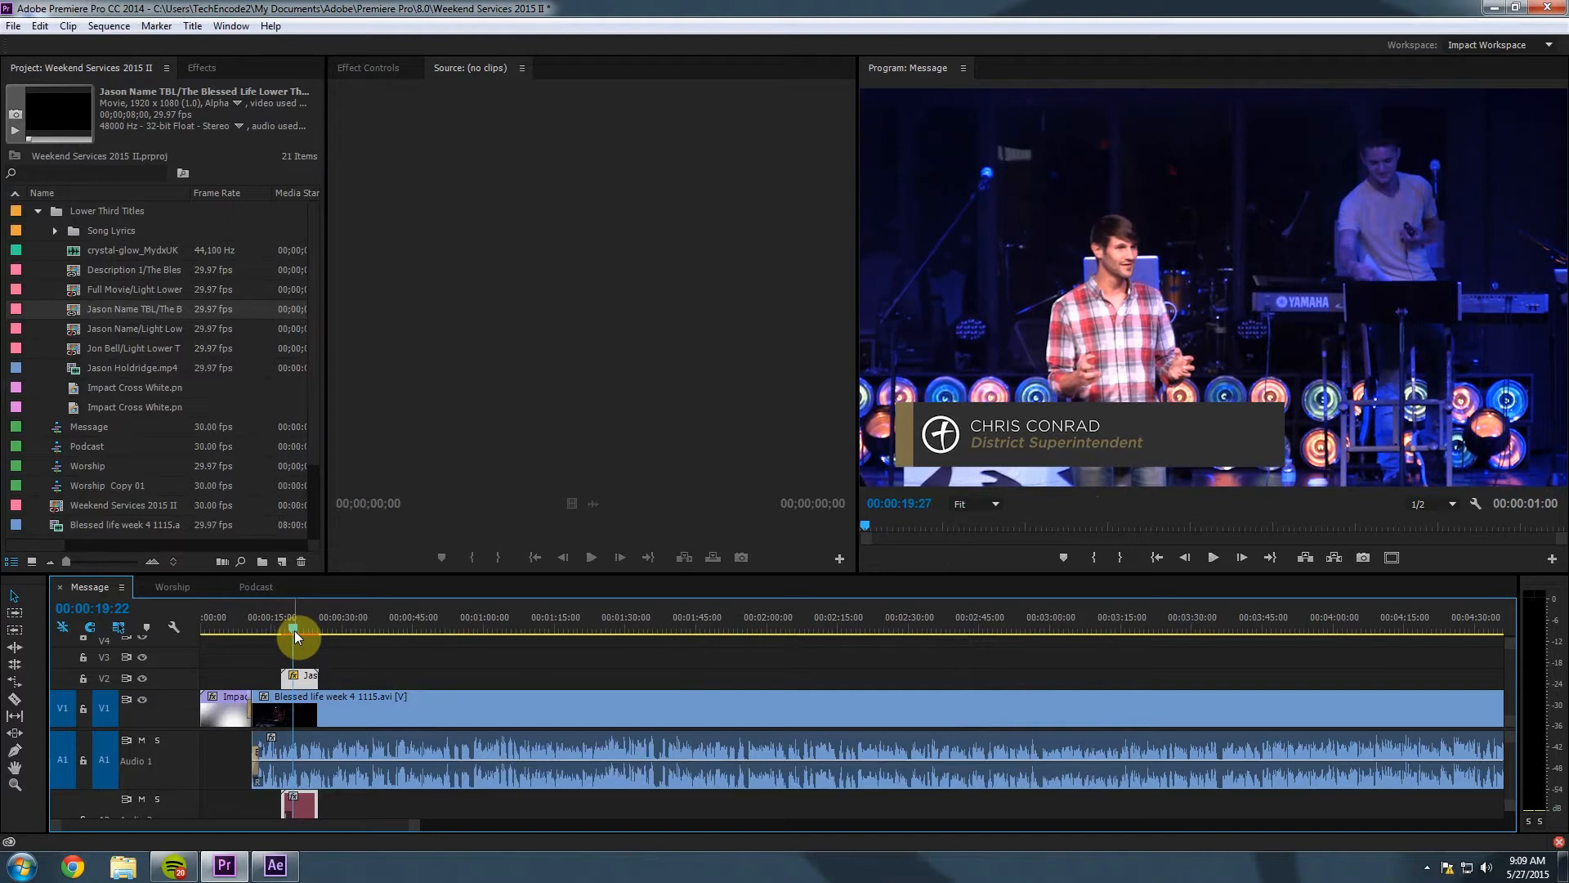
left_click_drag(294, 626, 304, 628)
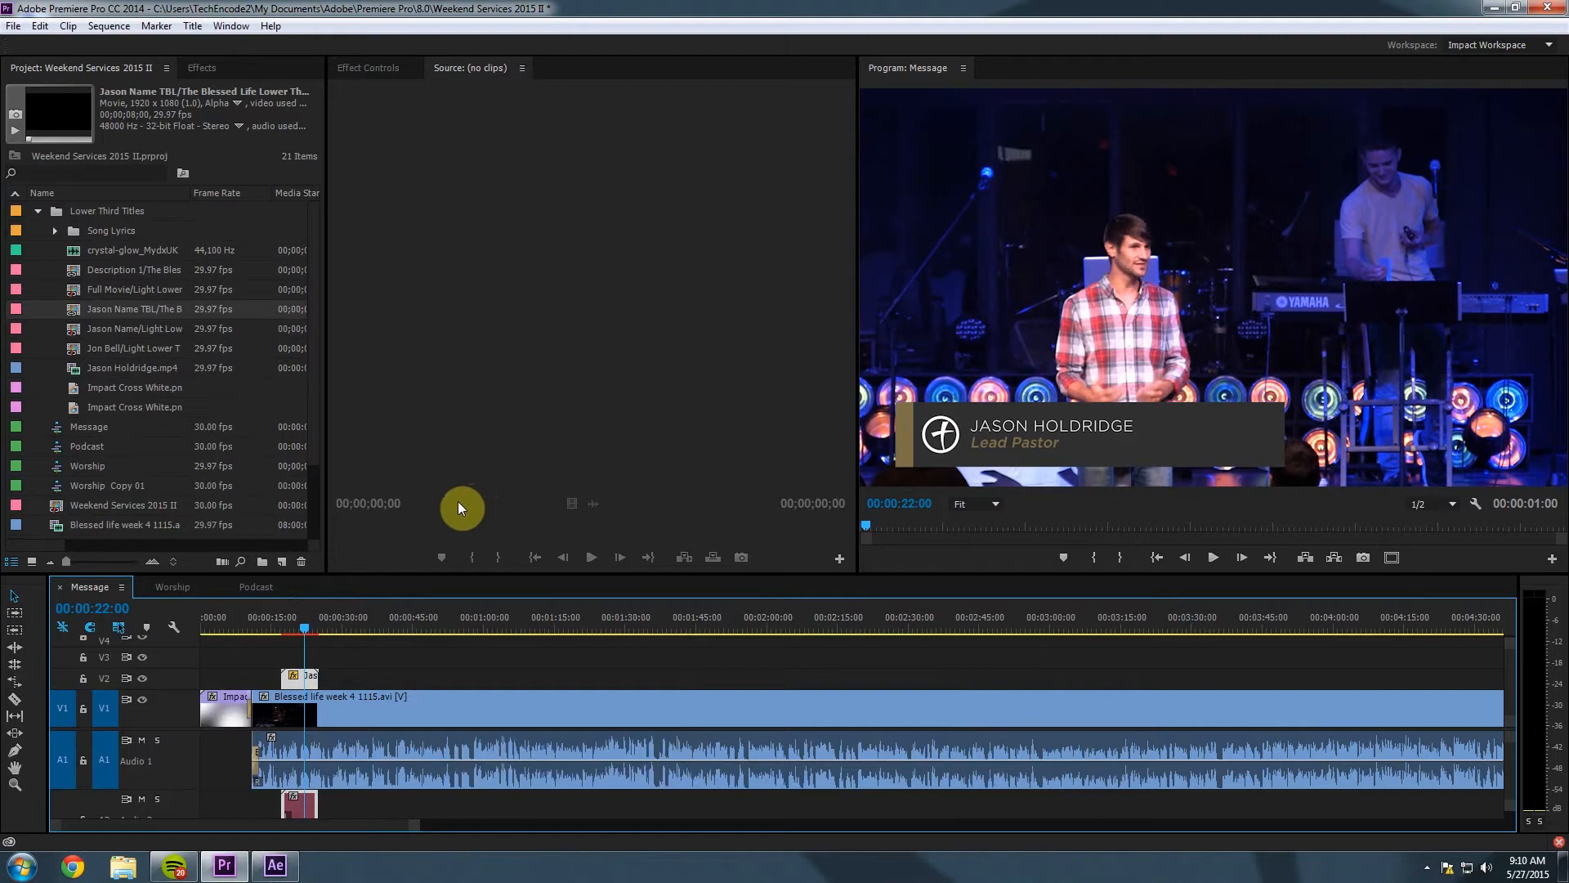
left_click(72, 269)
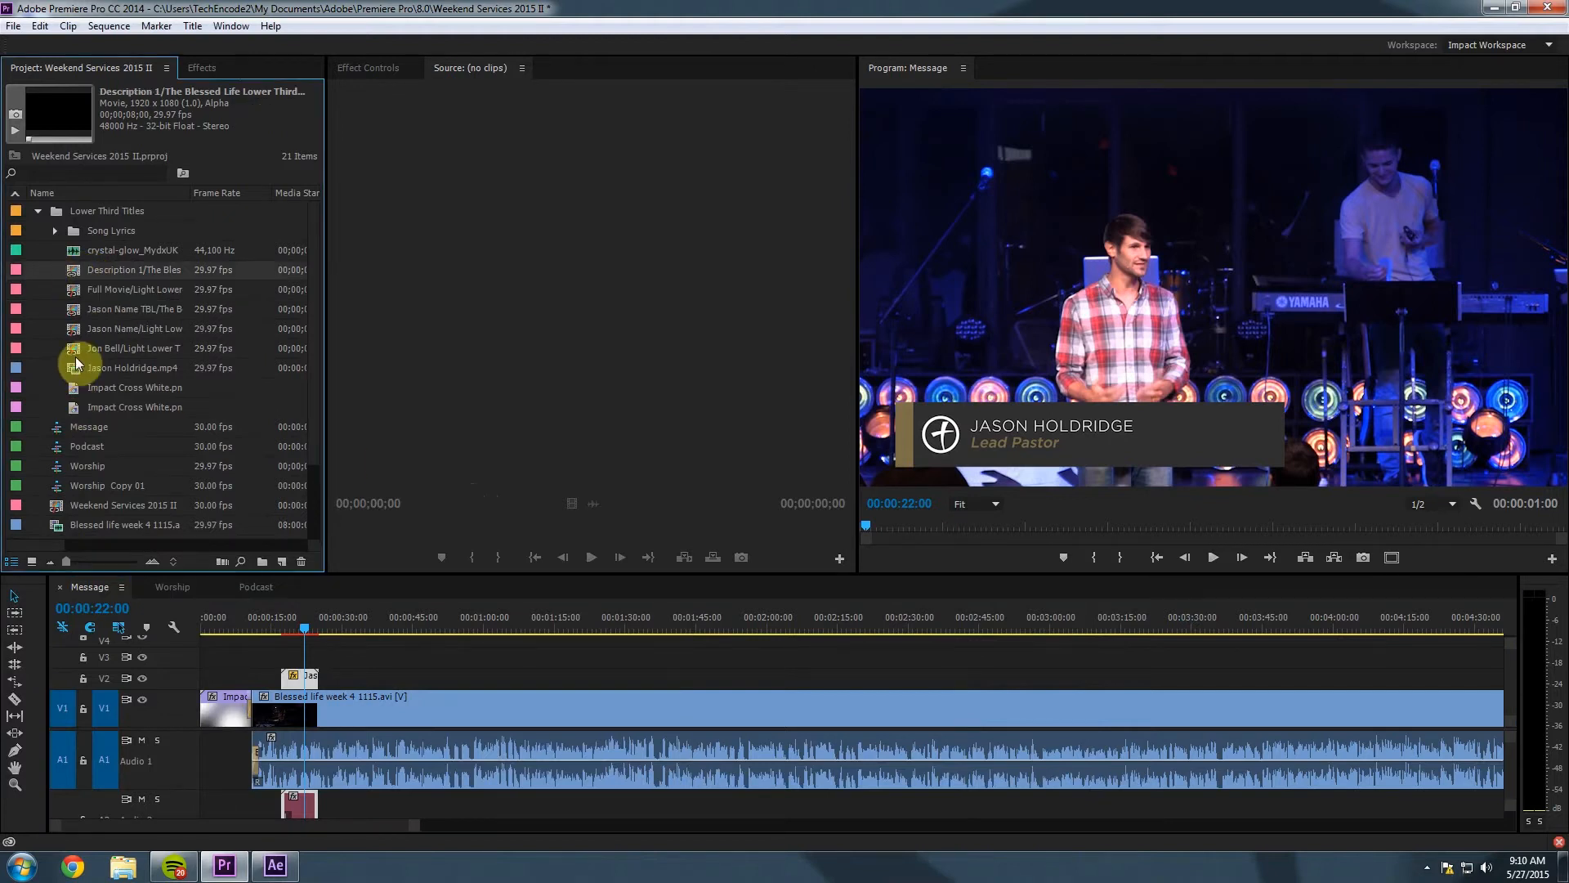
Place the Description 1 title on V2 after the name title, showing 'THE BLESSED LIFE: PART II'.
left_click(72, 313)
left_click(73, 275)
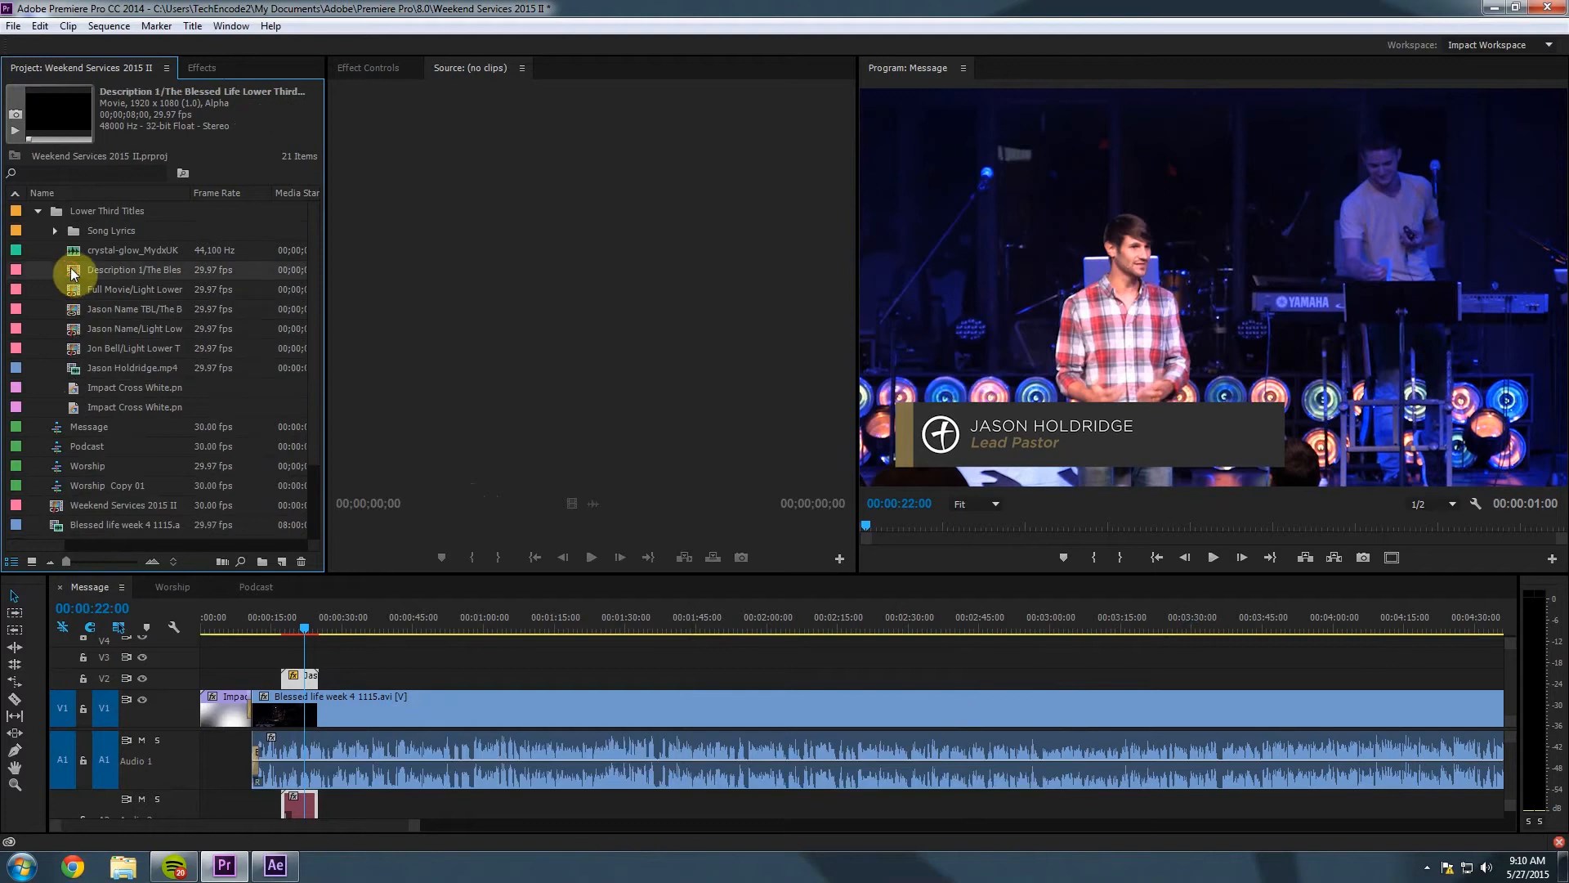
left_click_drag(76, 270, 327, 677)
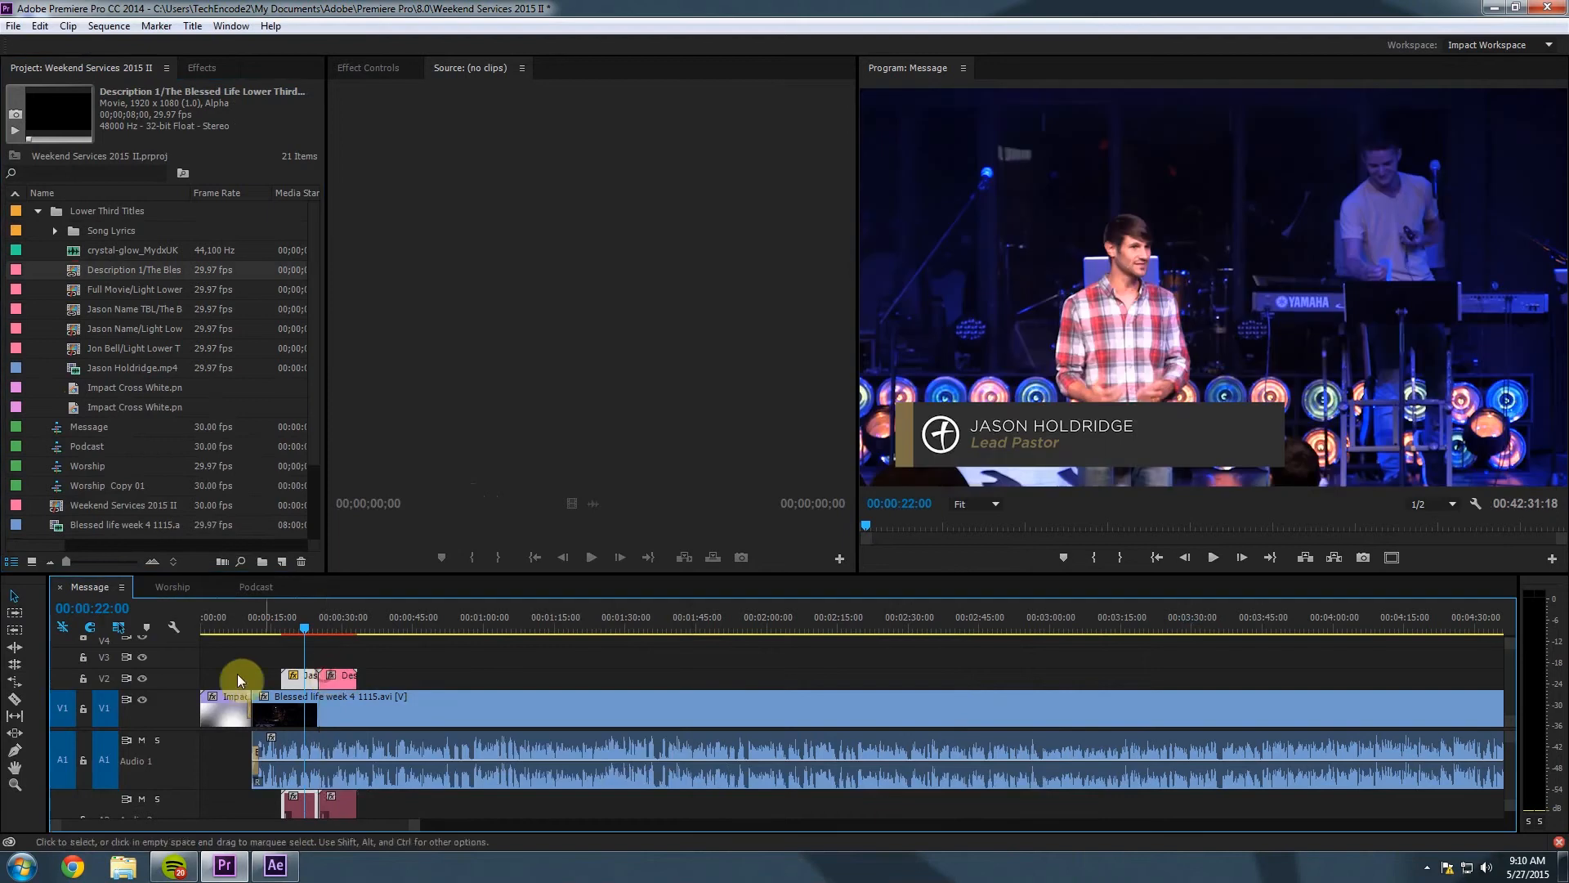
left_click(341, 619)
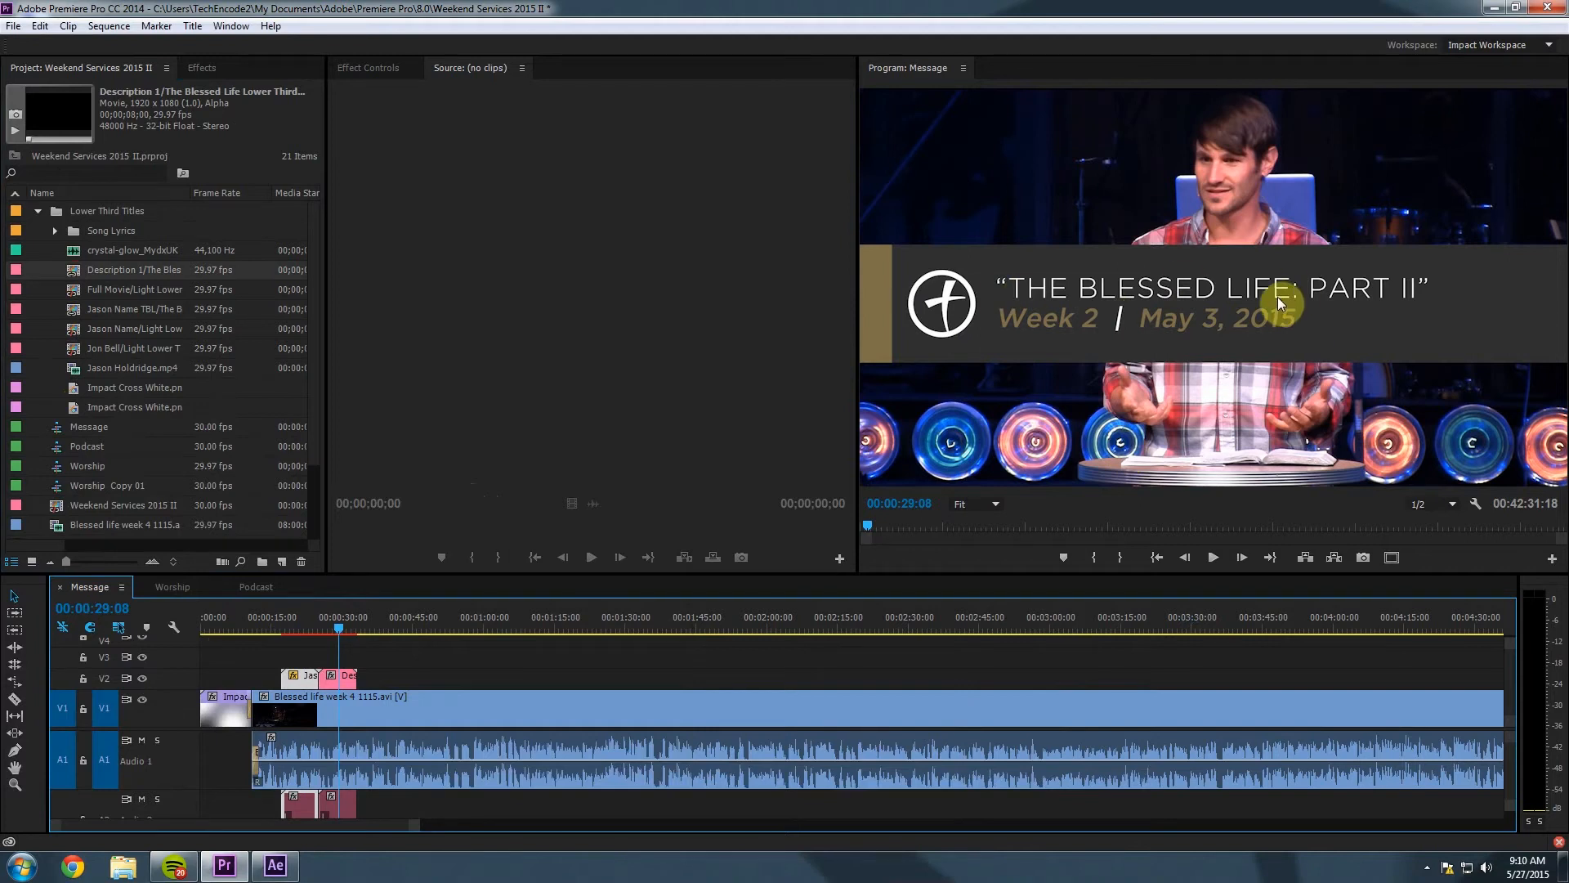
left_click(347, 683)
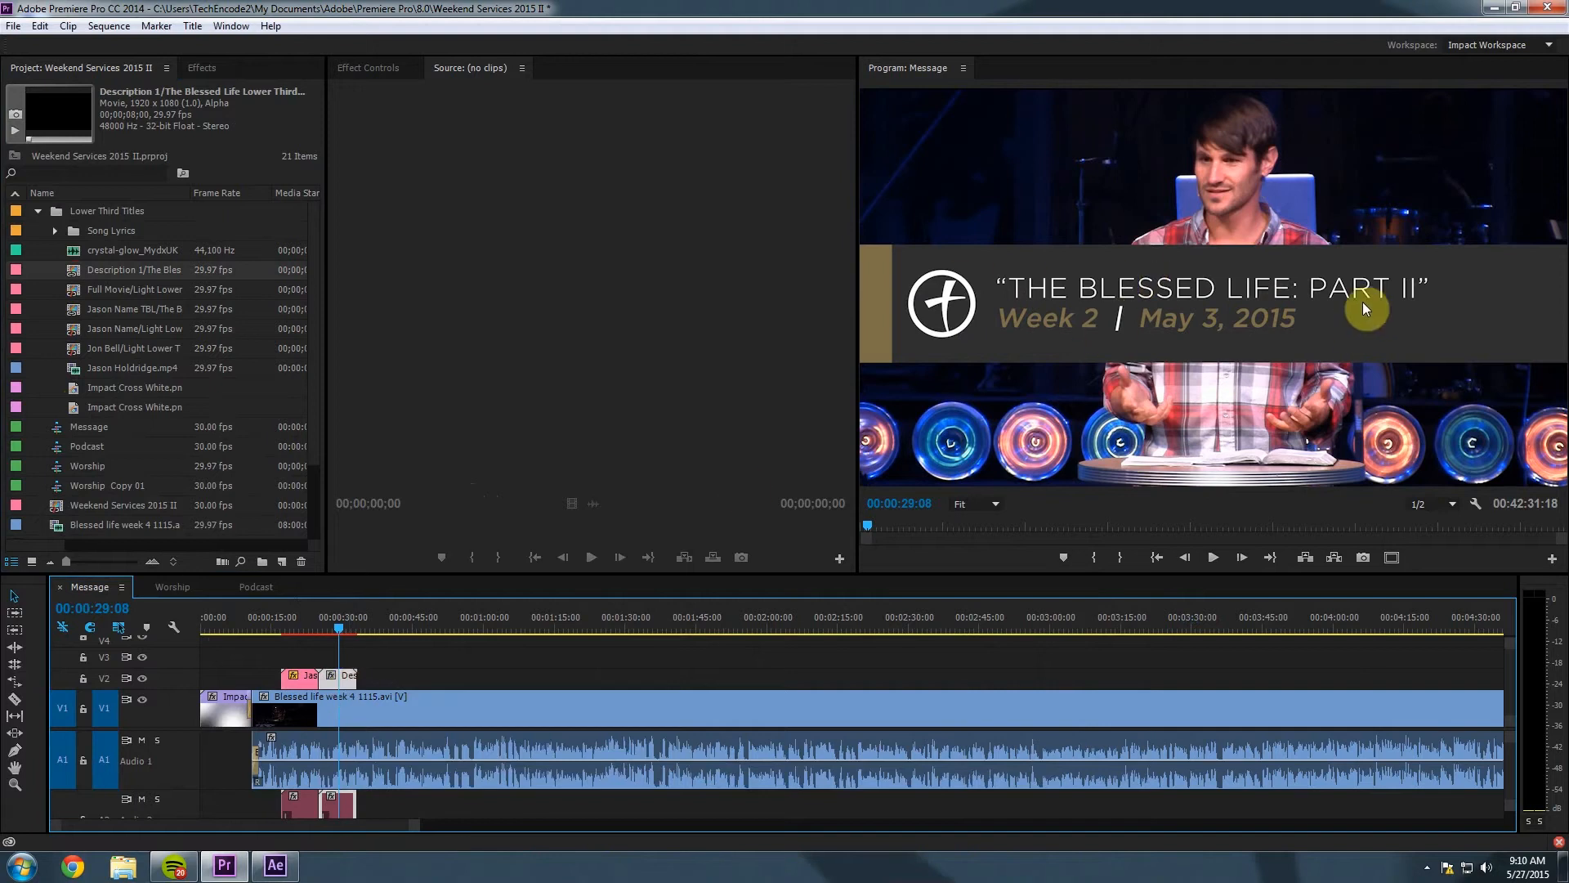
Apply the Lower Third Title Position preset to the Description clip and preview it.
left_click(204, 67)
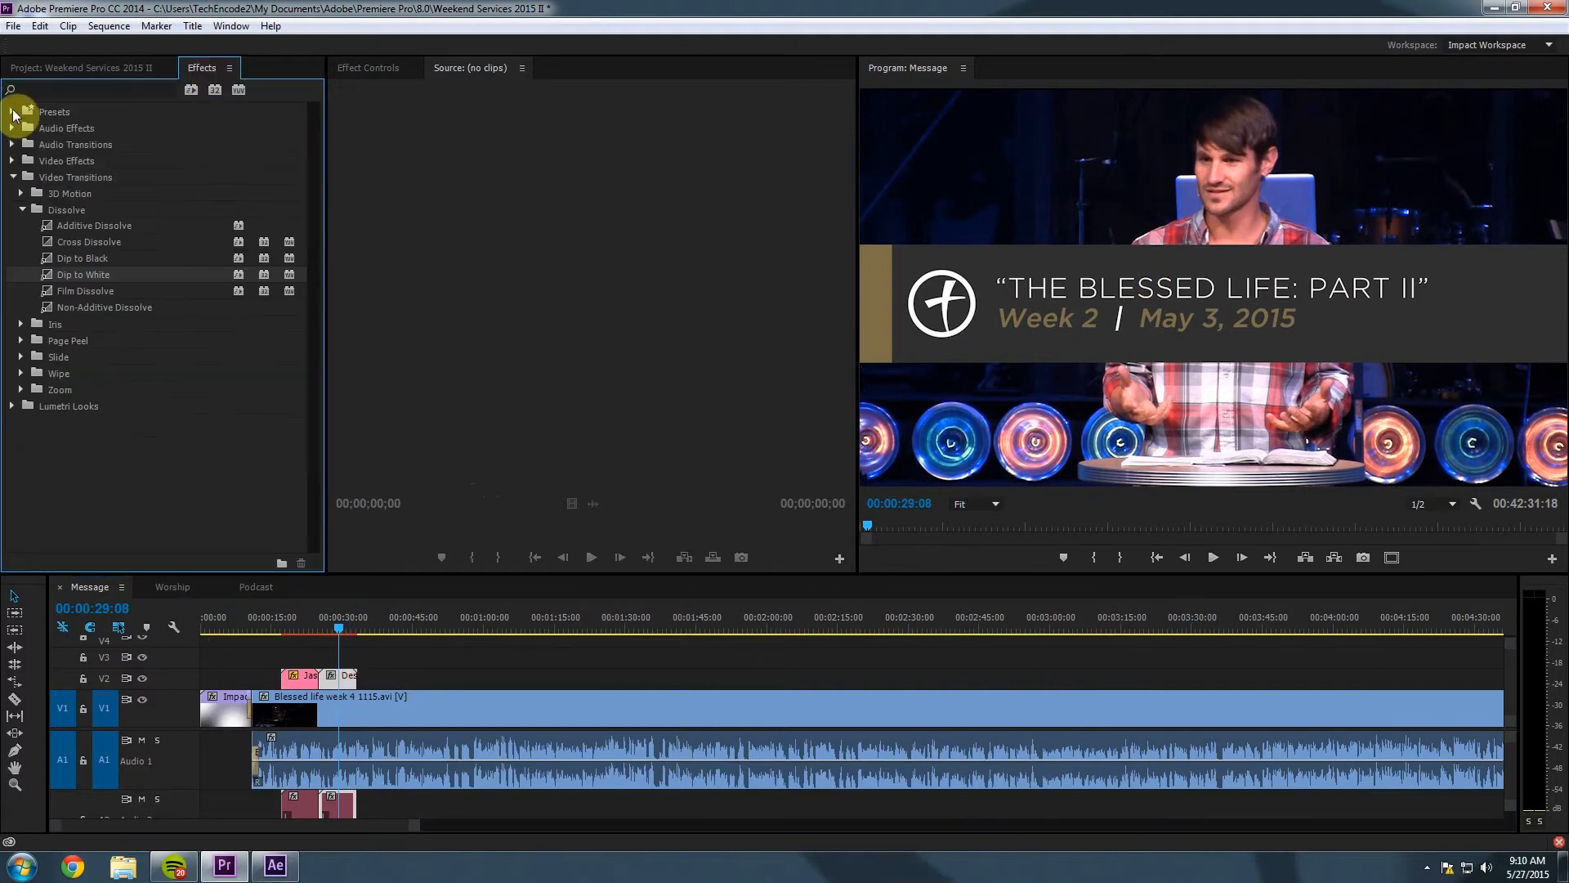
left_click(13, 112)
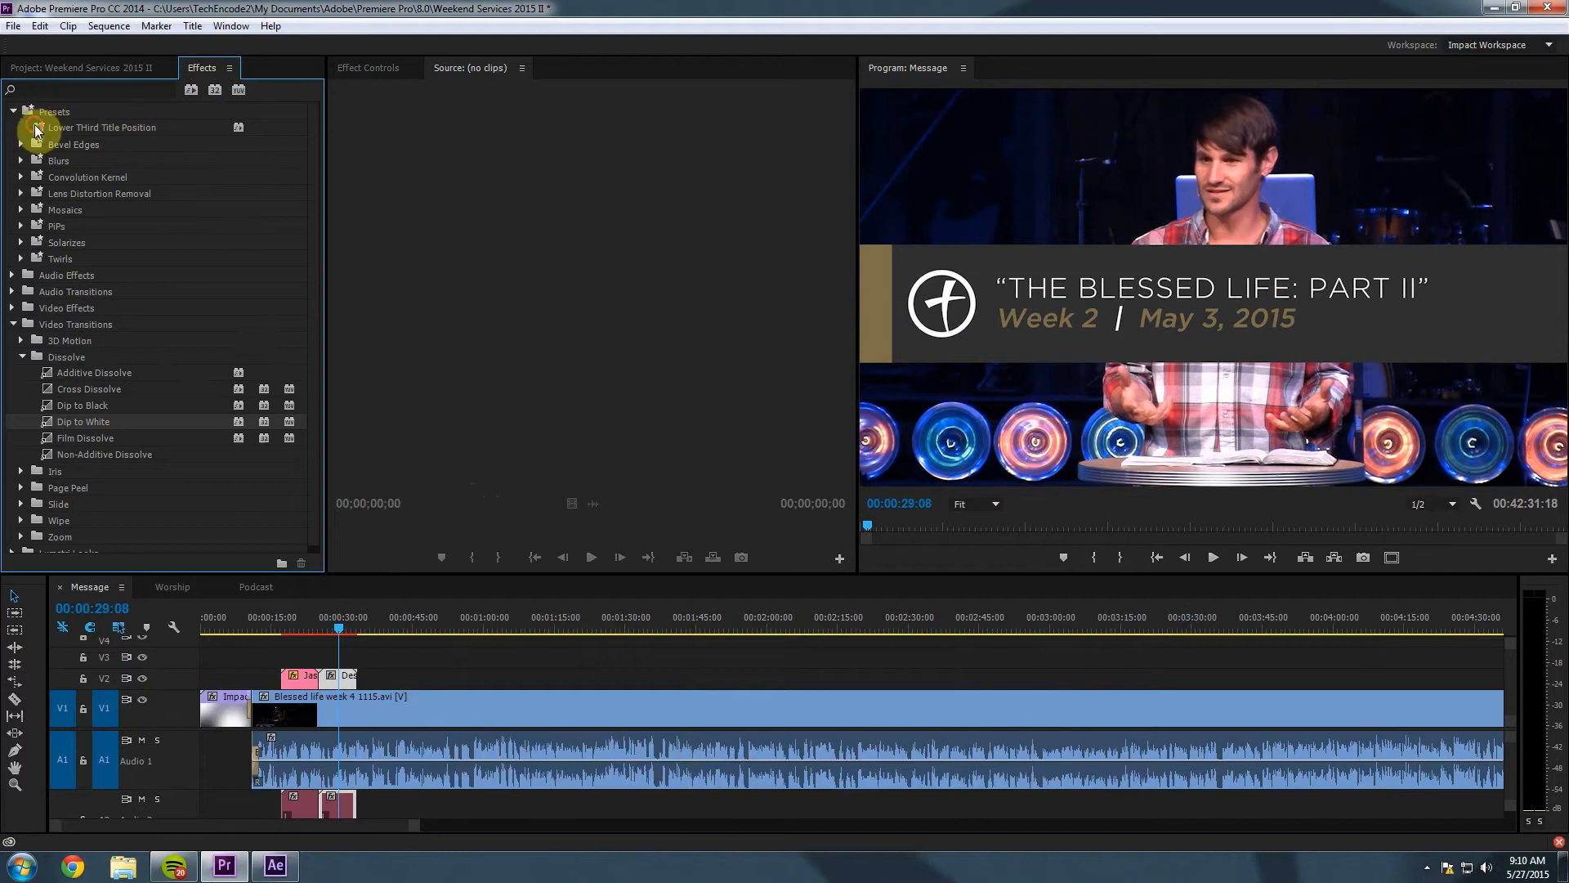
left_click_drag(37, 127, 347, 690)
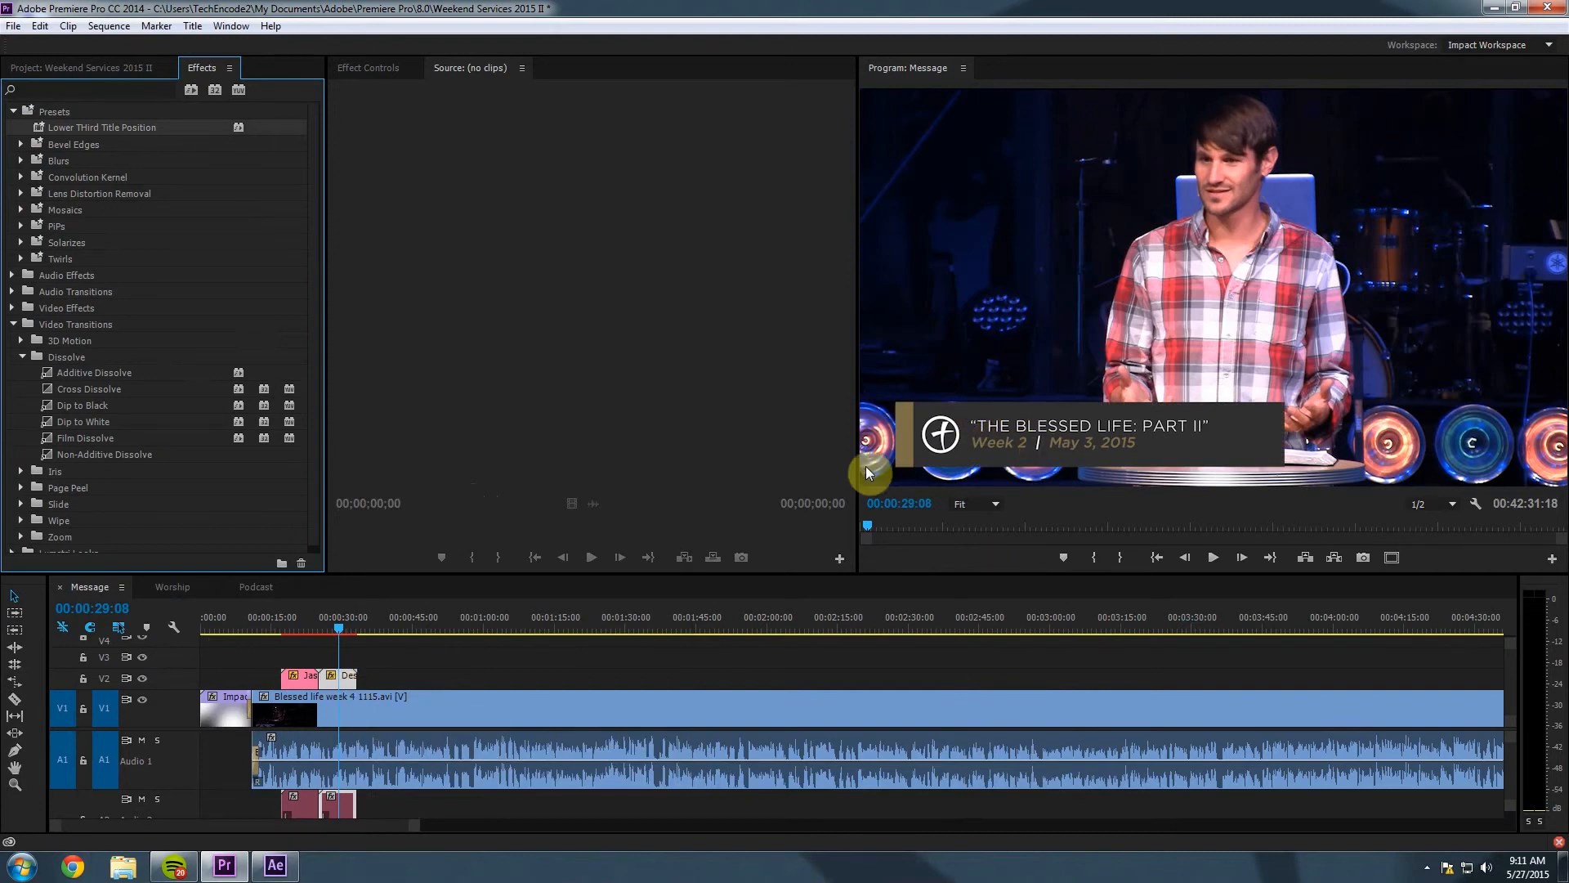
mouse_move(336, 626)
left_mouse_down()
mouse_move(302, 625)
mouse_move(342, 635)
left_mouse_up()
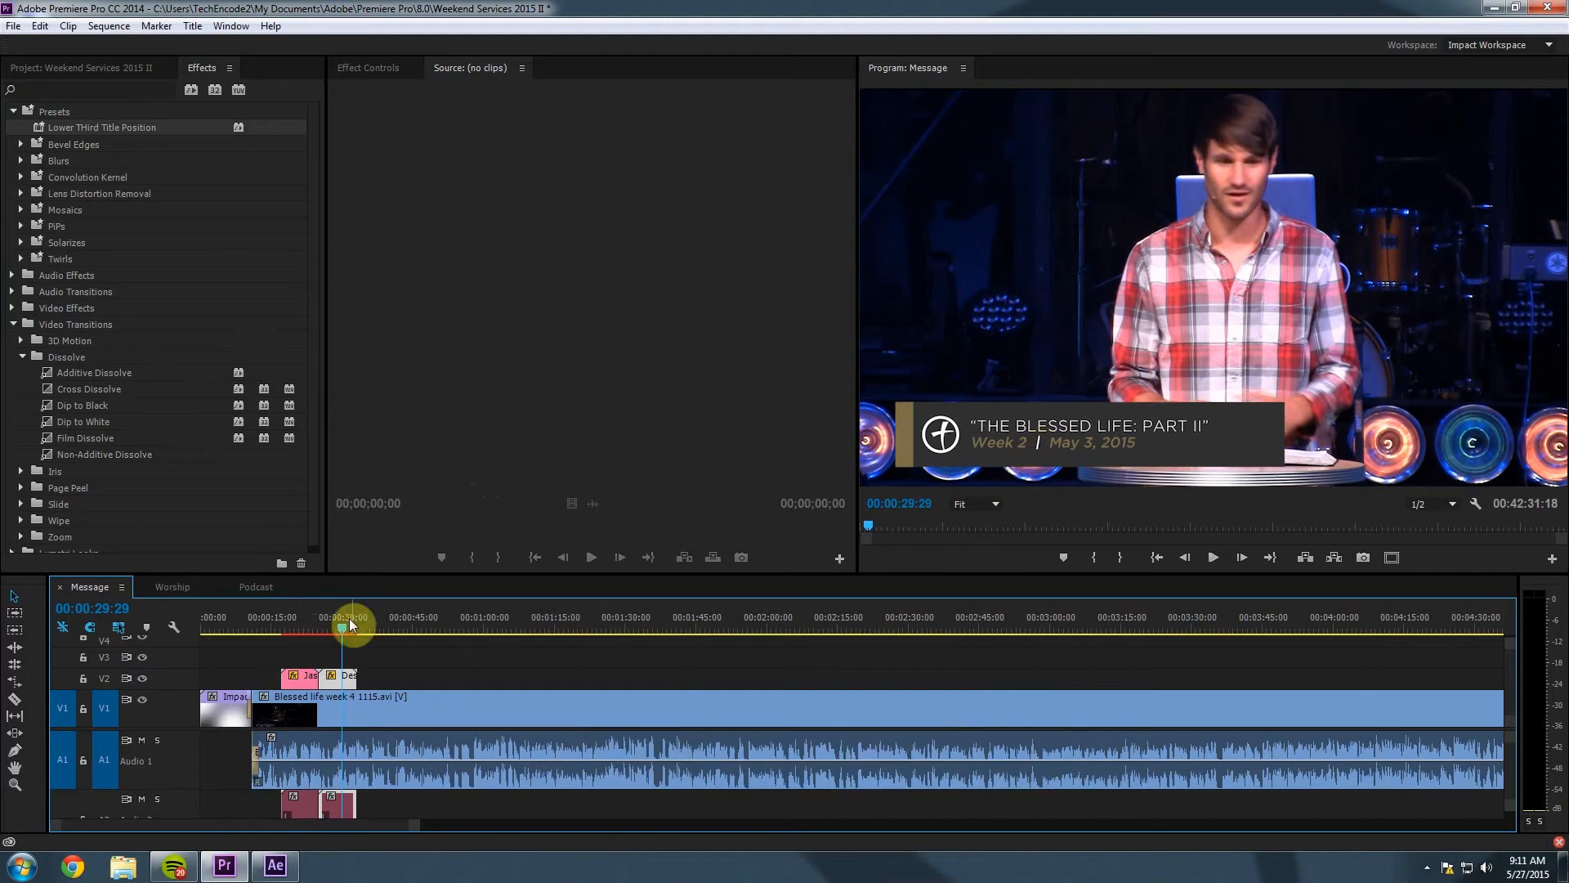
Reveal the Description clip in the Project panel and edit its original Description 1 composition in After Effects.
right_click(336, 689)
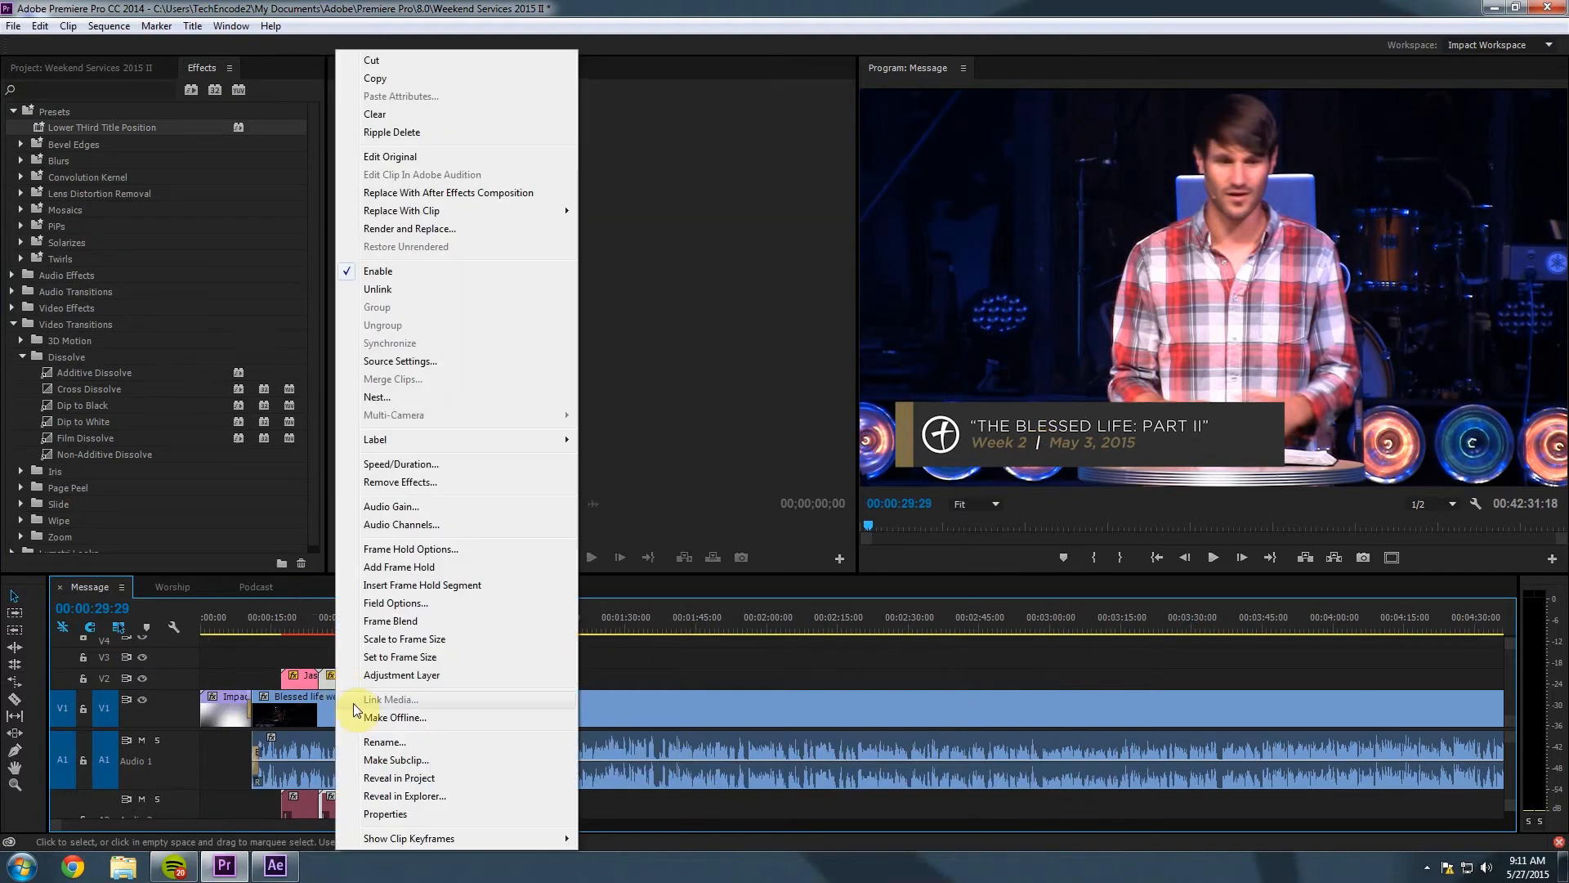
left_click(384, 777)
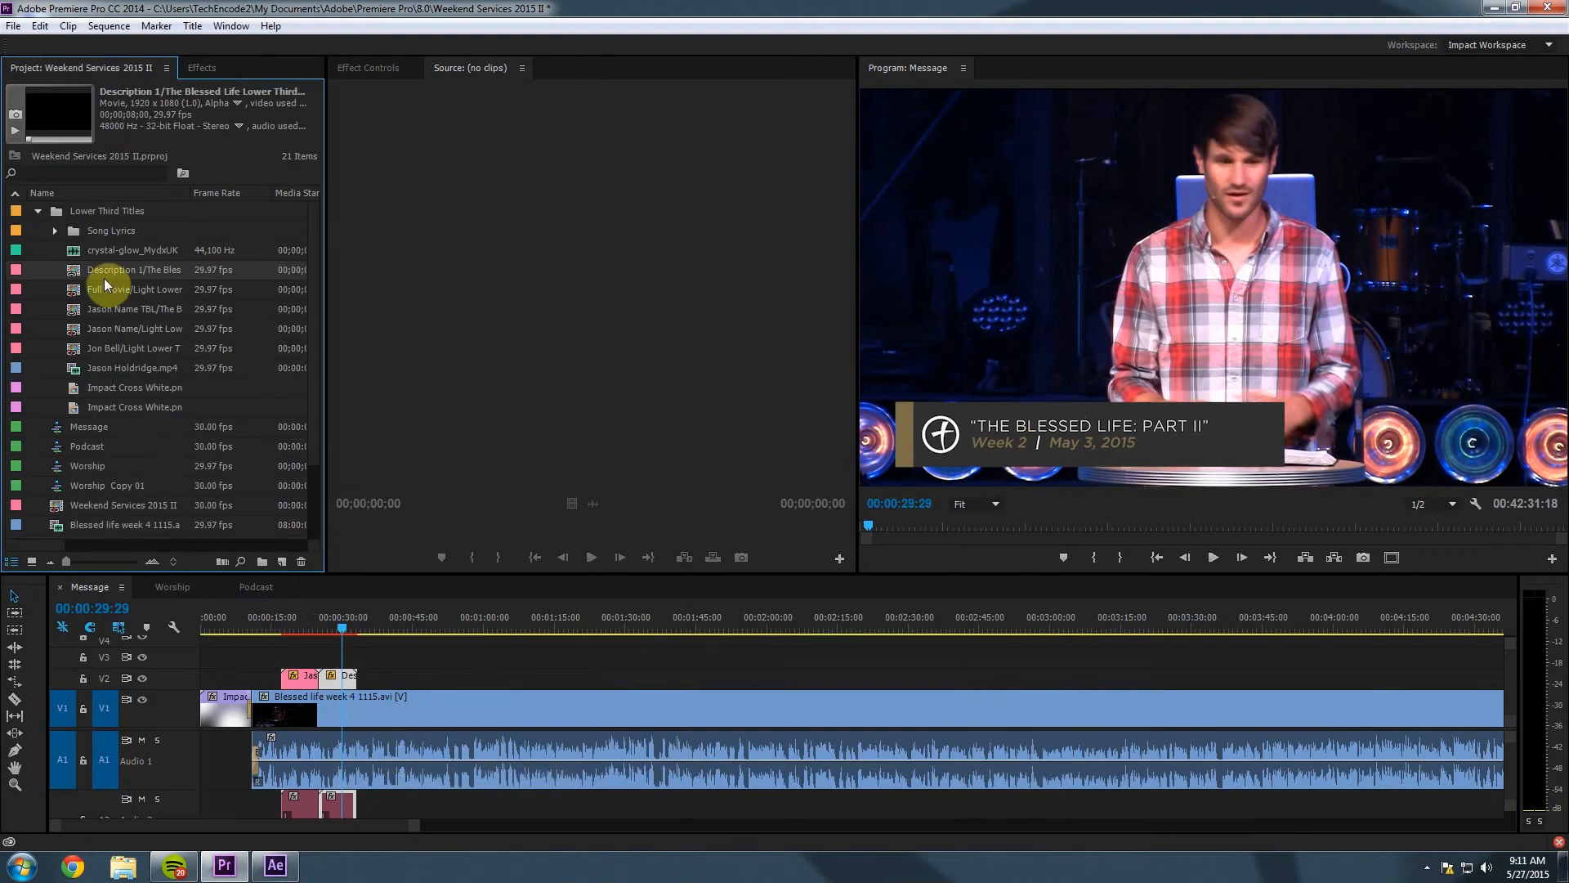
right_click(77, 268)
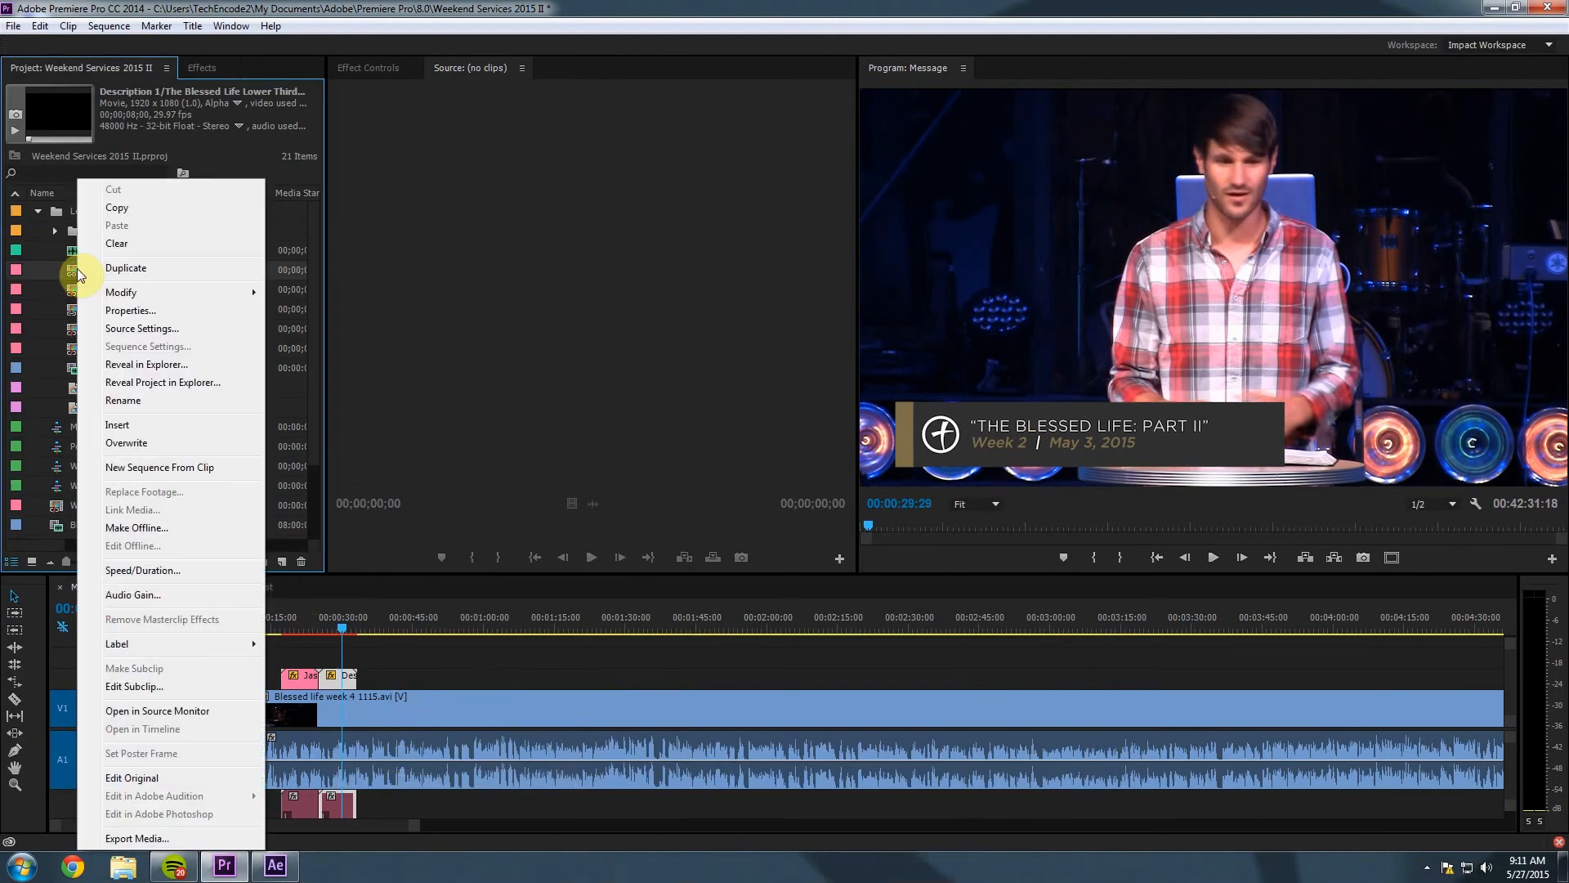
left_click(118, 778)
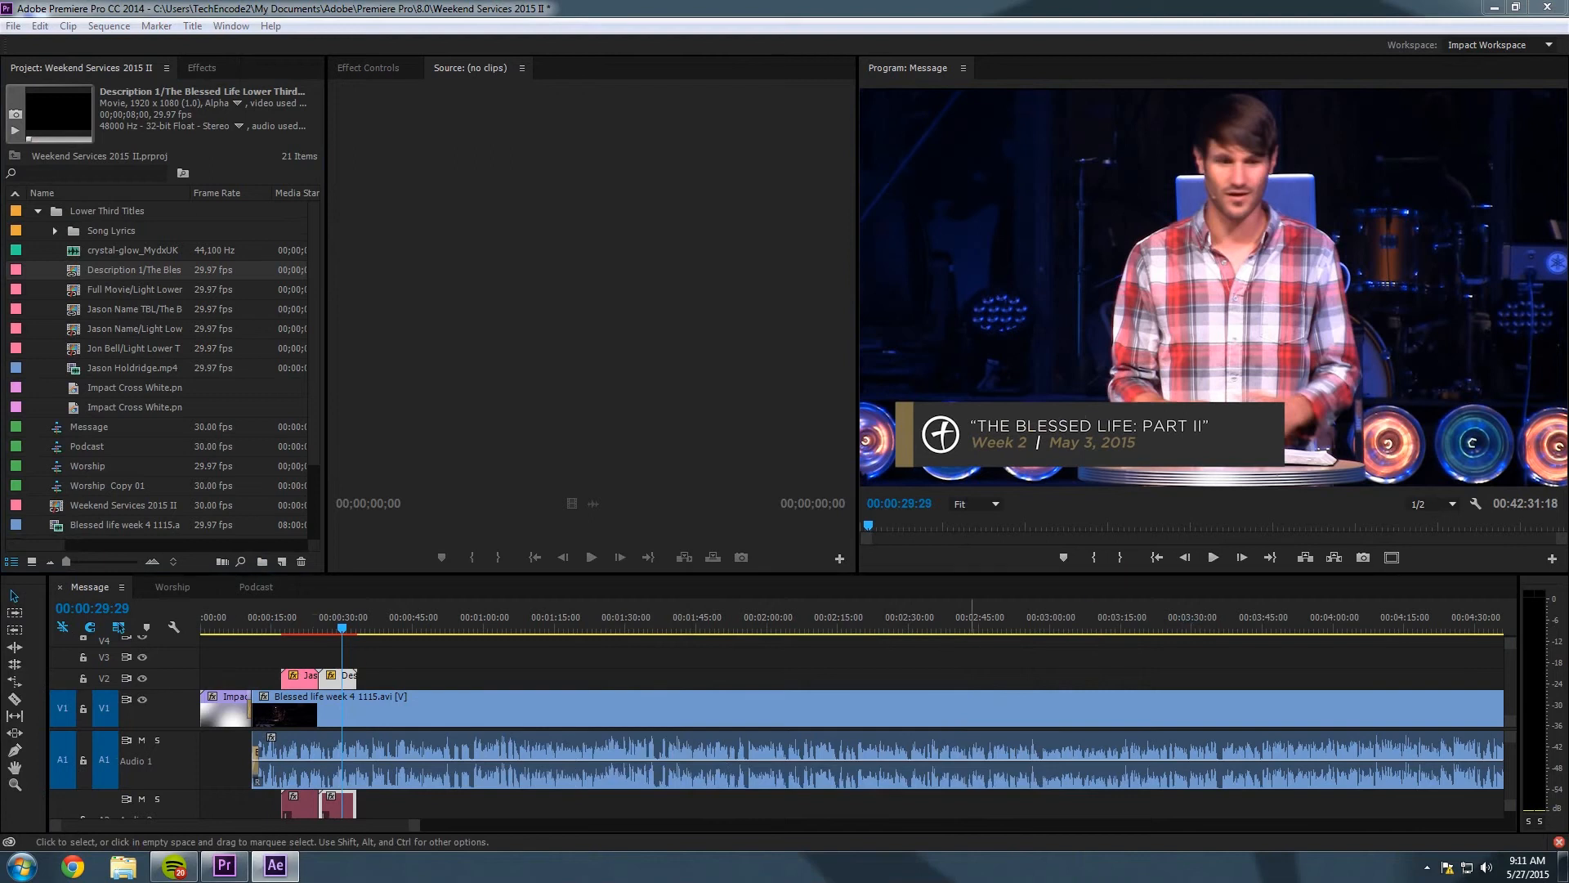
left_click_drag(1568, 62, 760, 2)
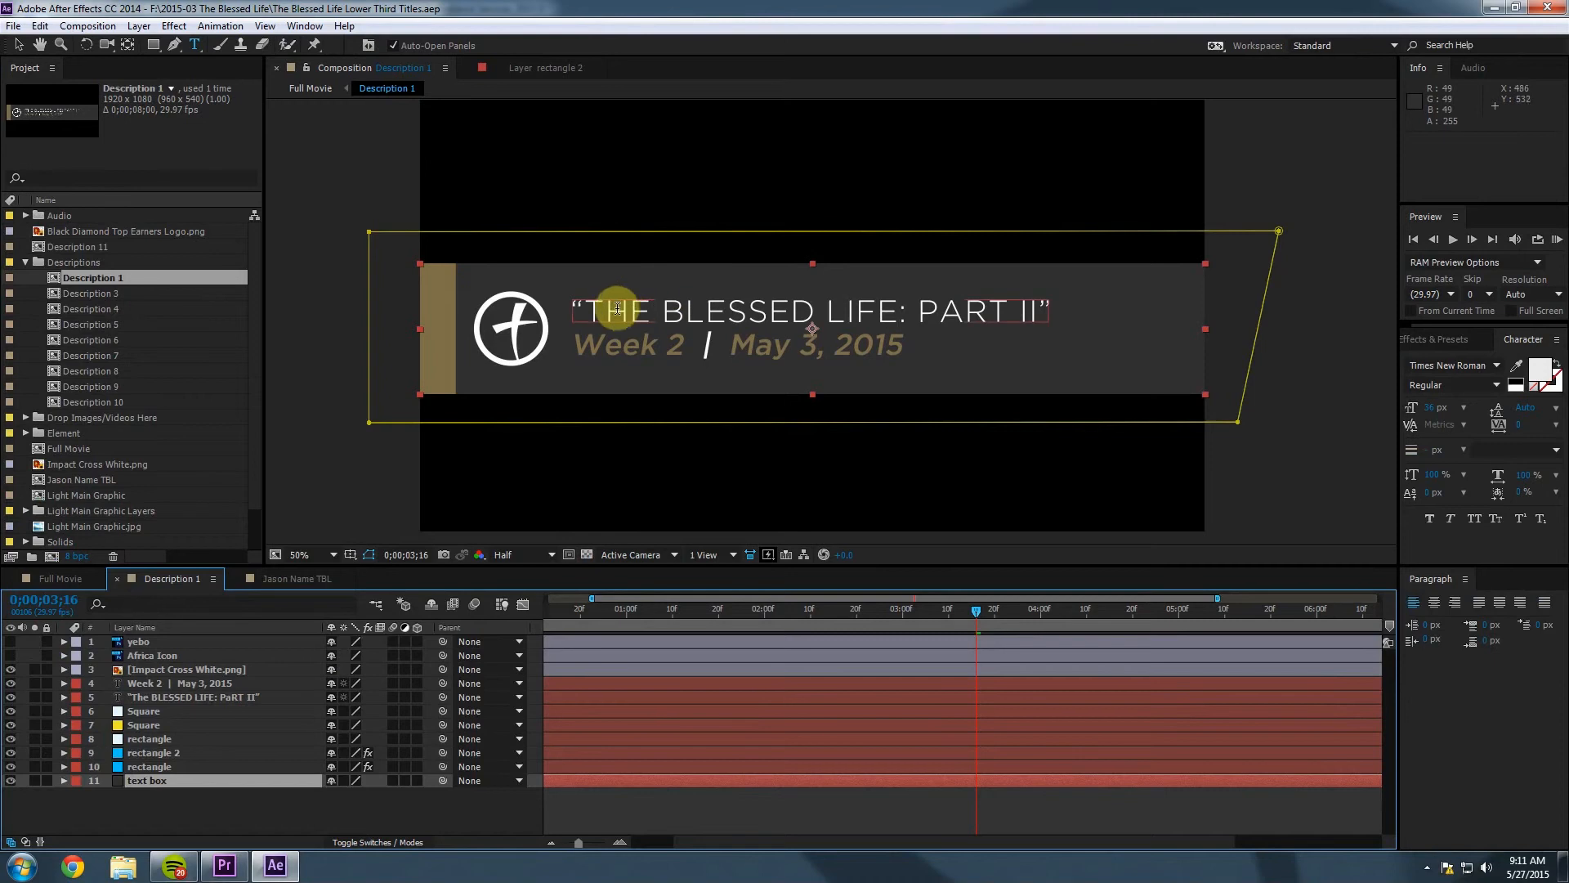
Select the series title text in After Effects, then bring up Google Chrome.
left_click(1036, 311)
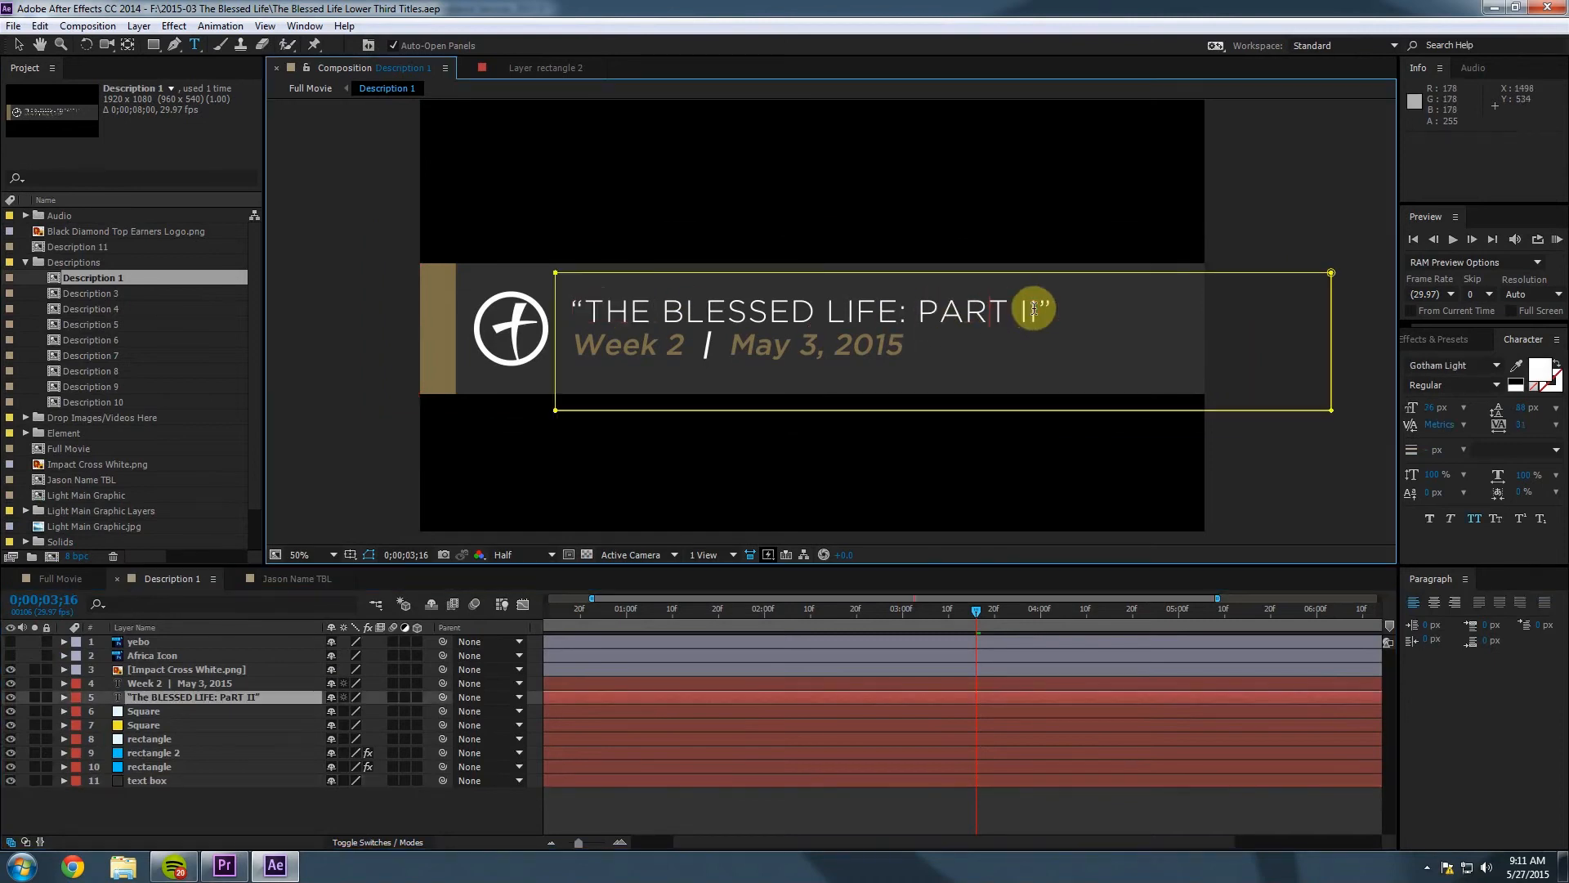
left_click_drag(1036, 310, 596, 308)
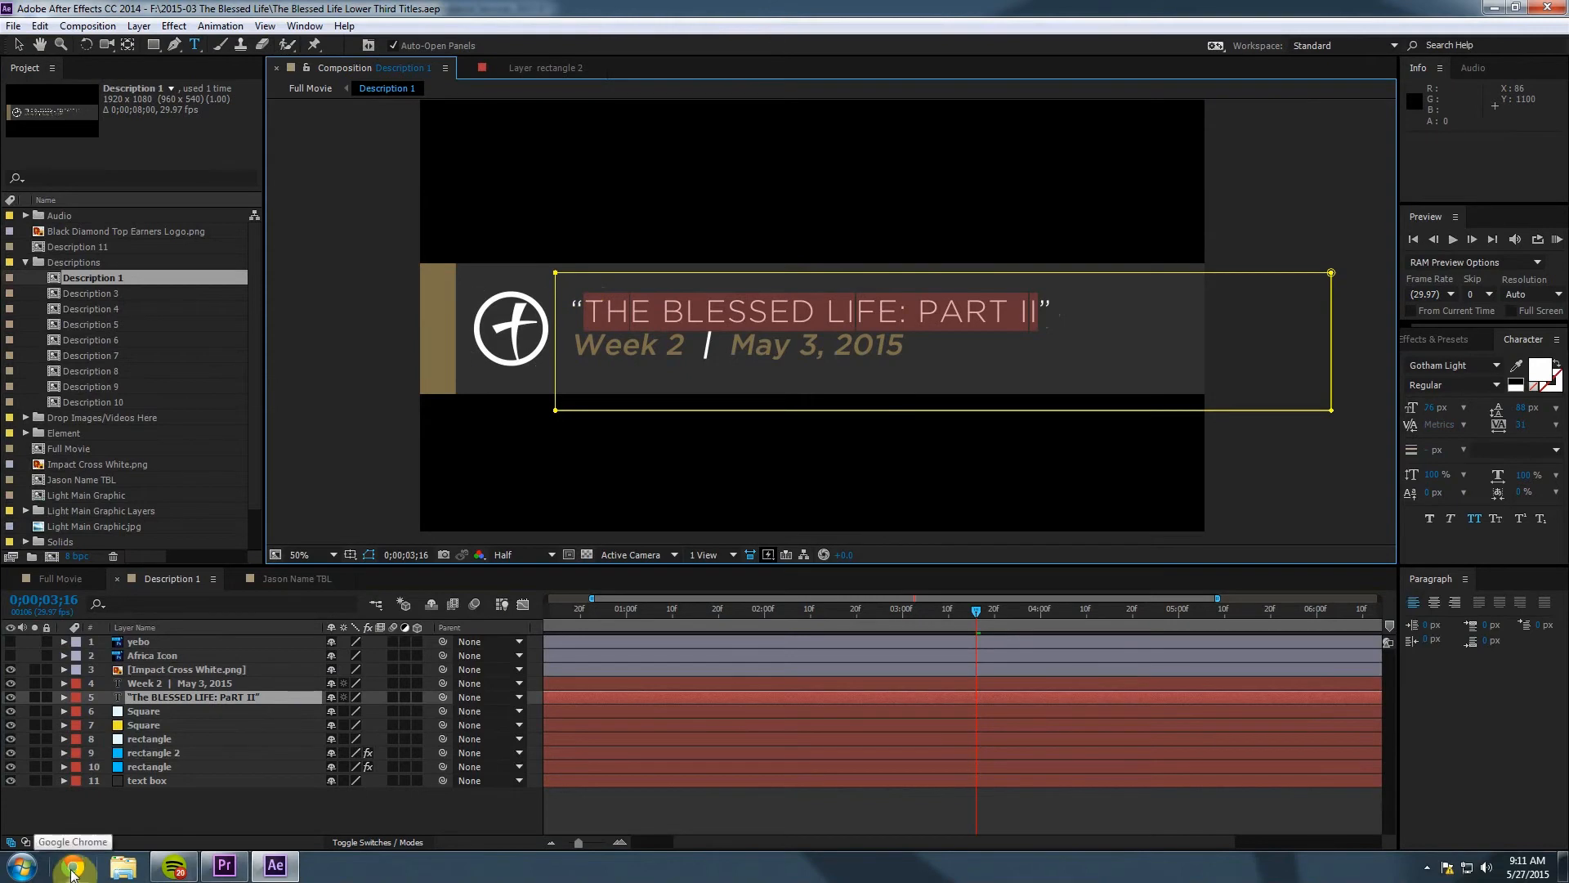
left_click(76, 866)
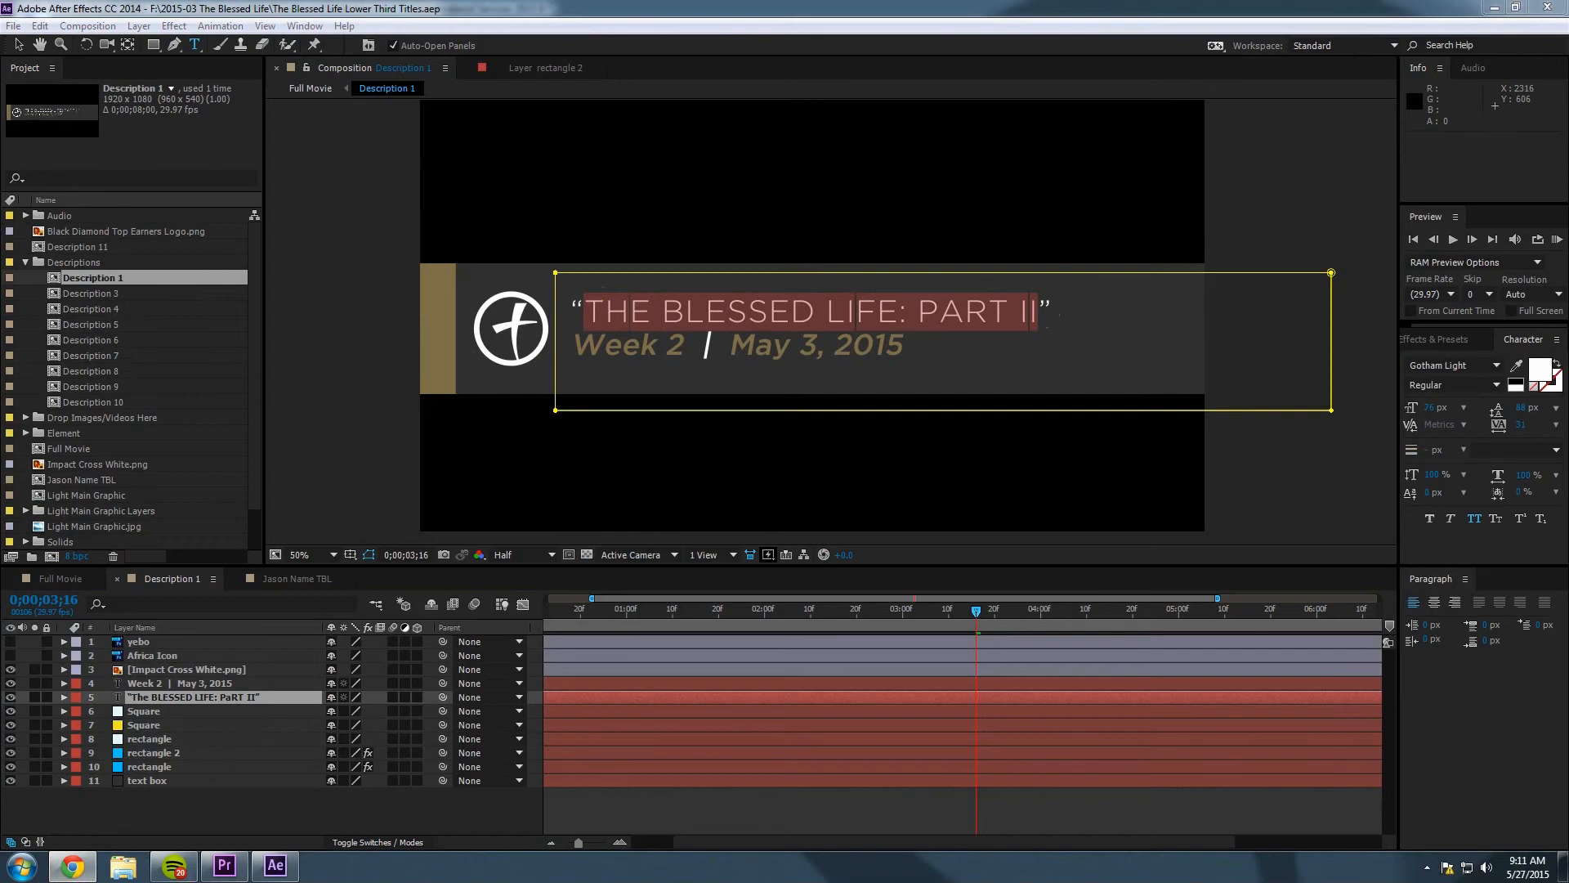
left_click_drag(1568, 36, 452, 7)
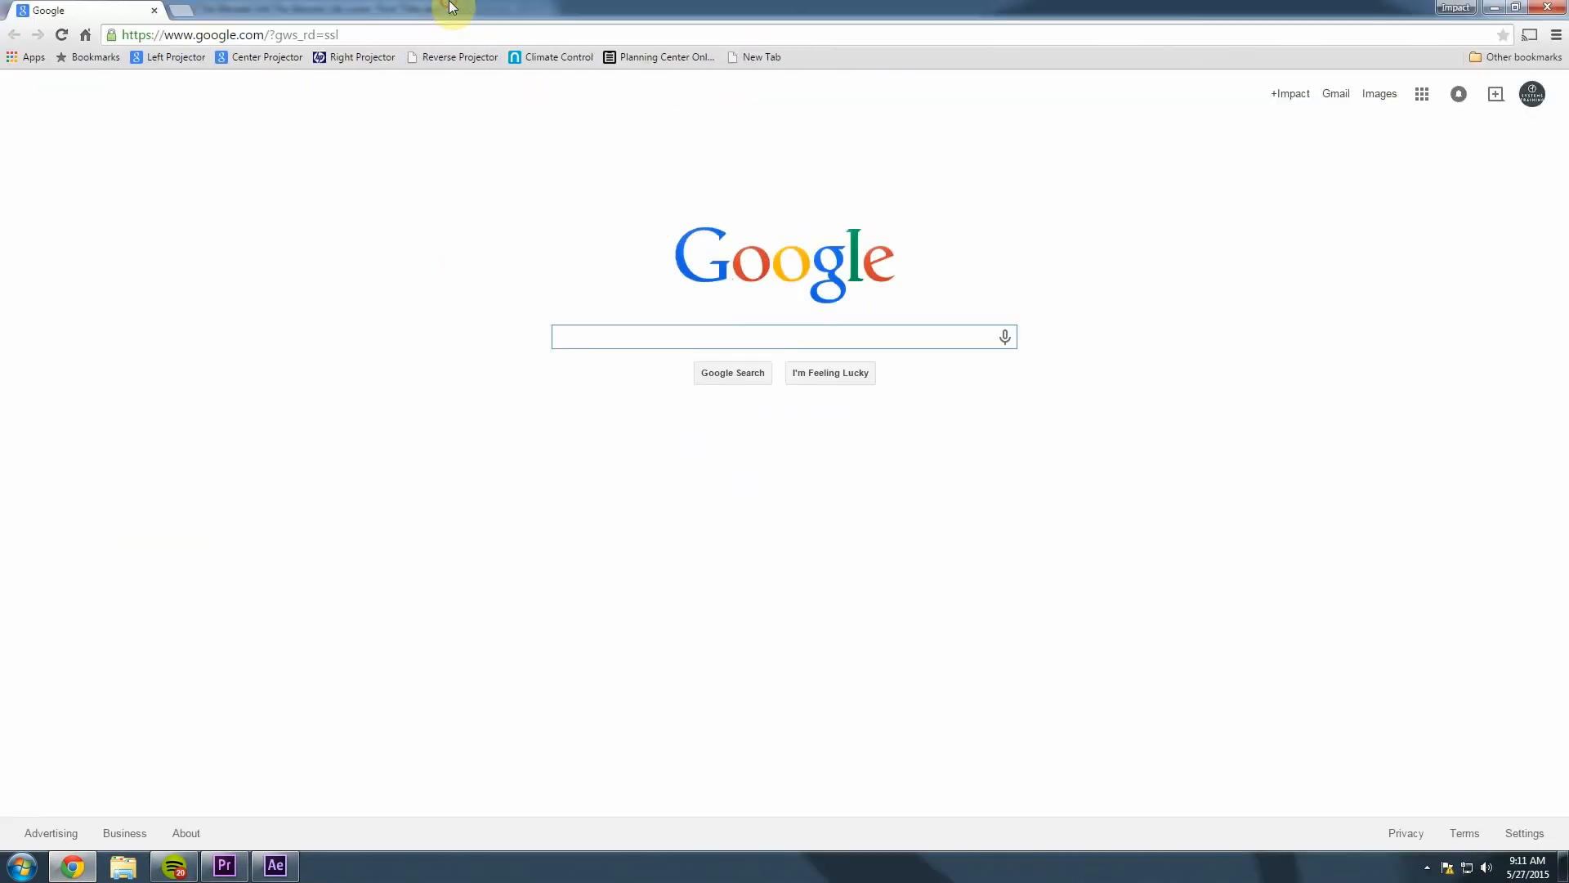
Look up the May 23 & 24, 2015 Weekend Services plan (The Blessed Life, Week 5) in Planning Center.
left_click(639, 56)
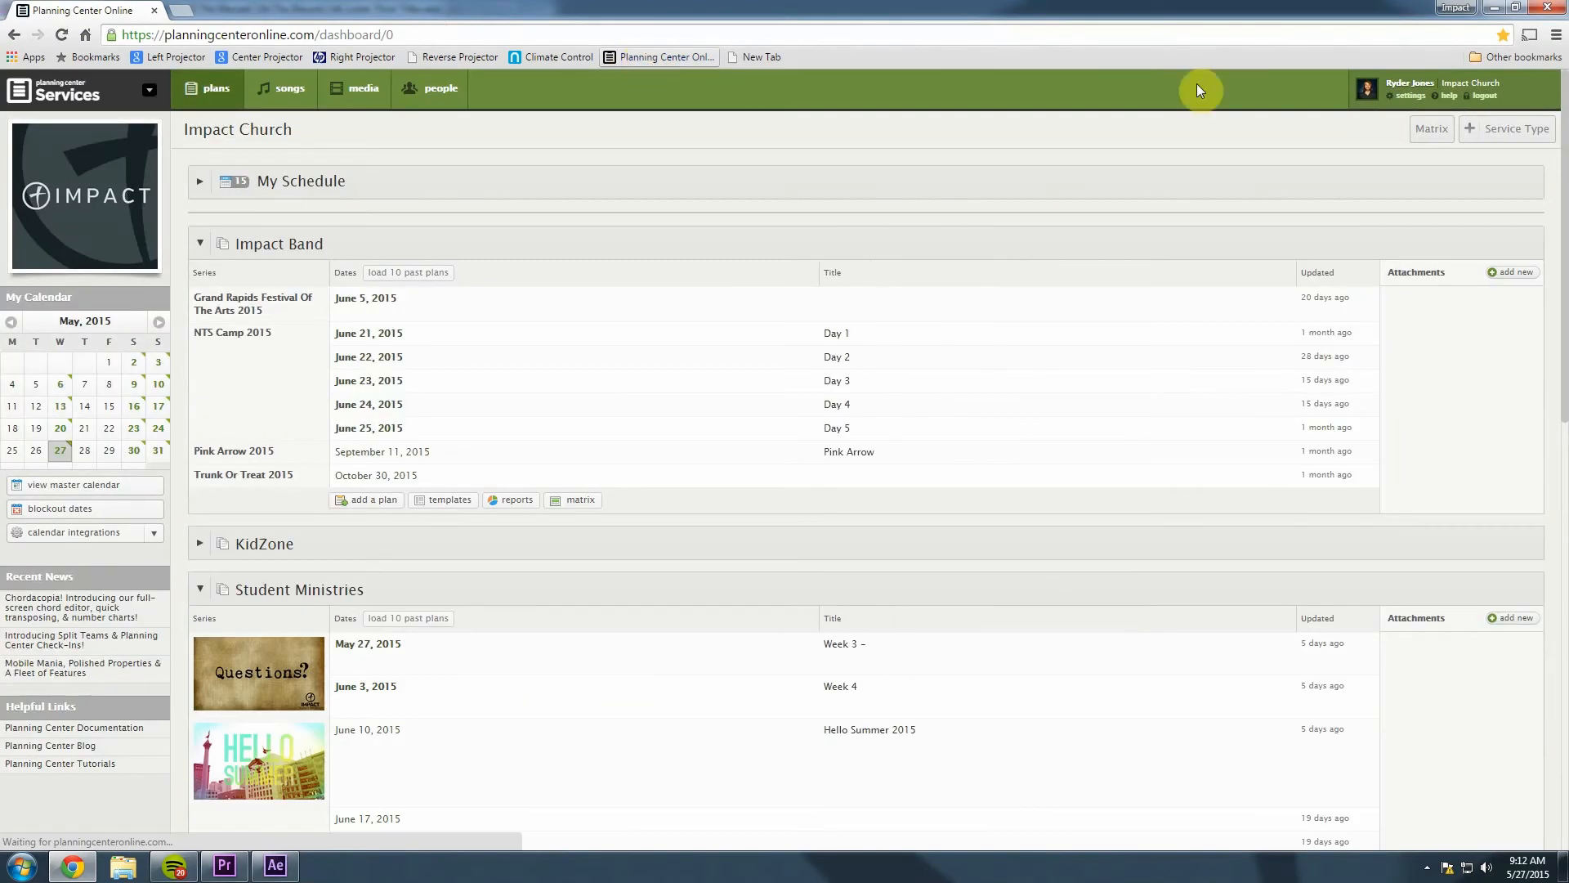
scroll(416, 474, "down", 1)
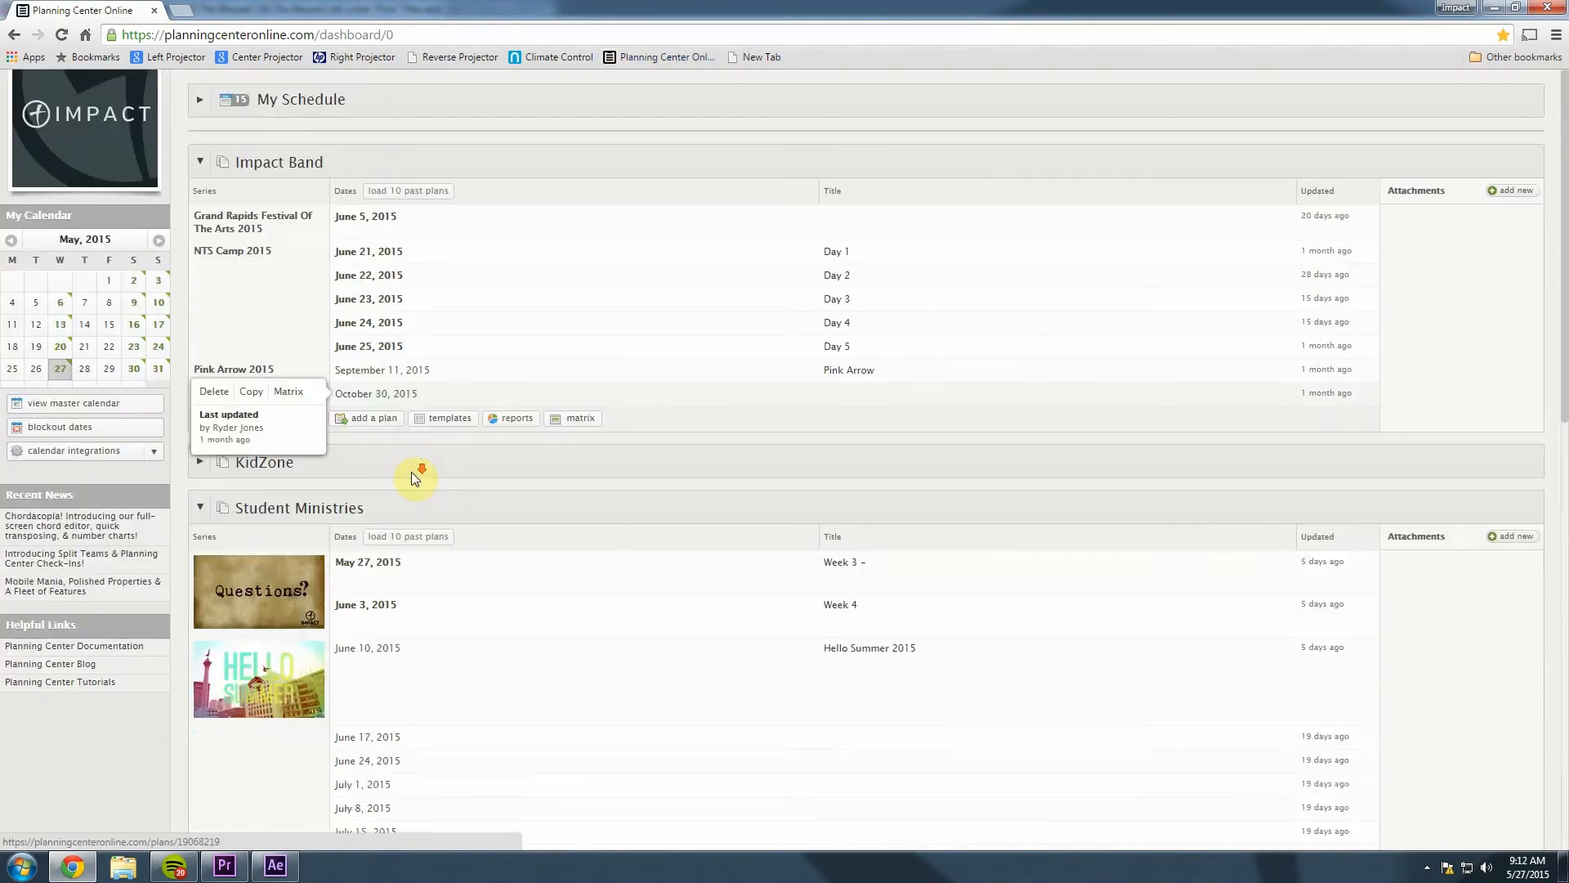
scroll(410, 473, "down", 7)
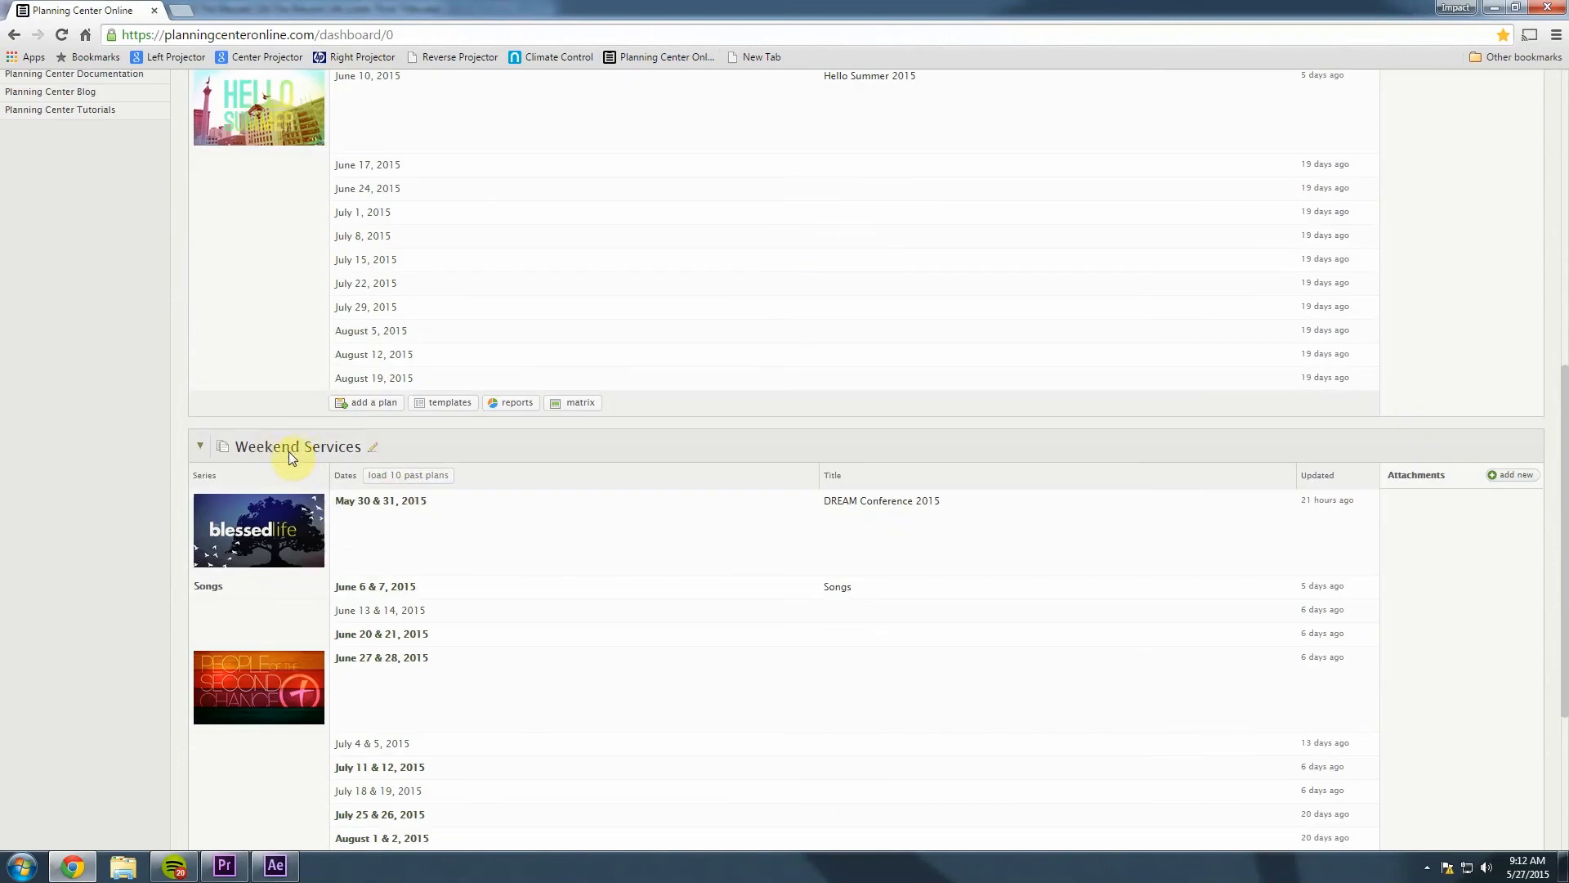
left_click(362, 507)
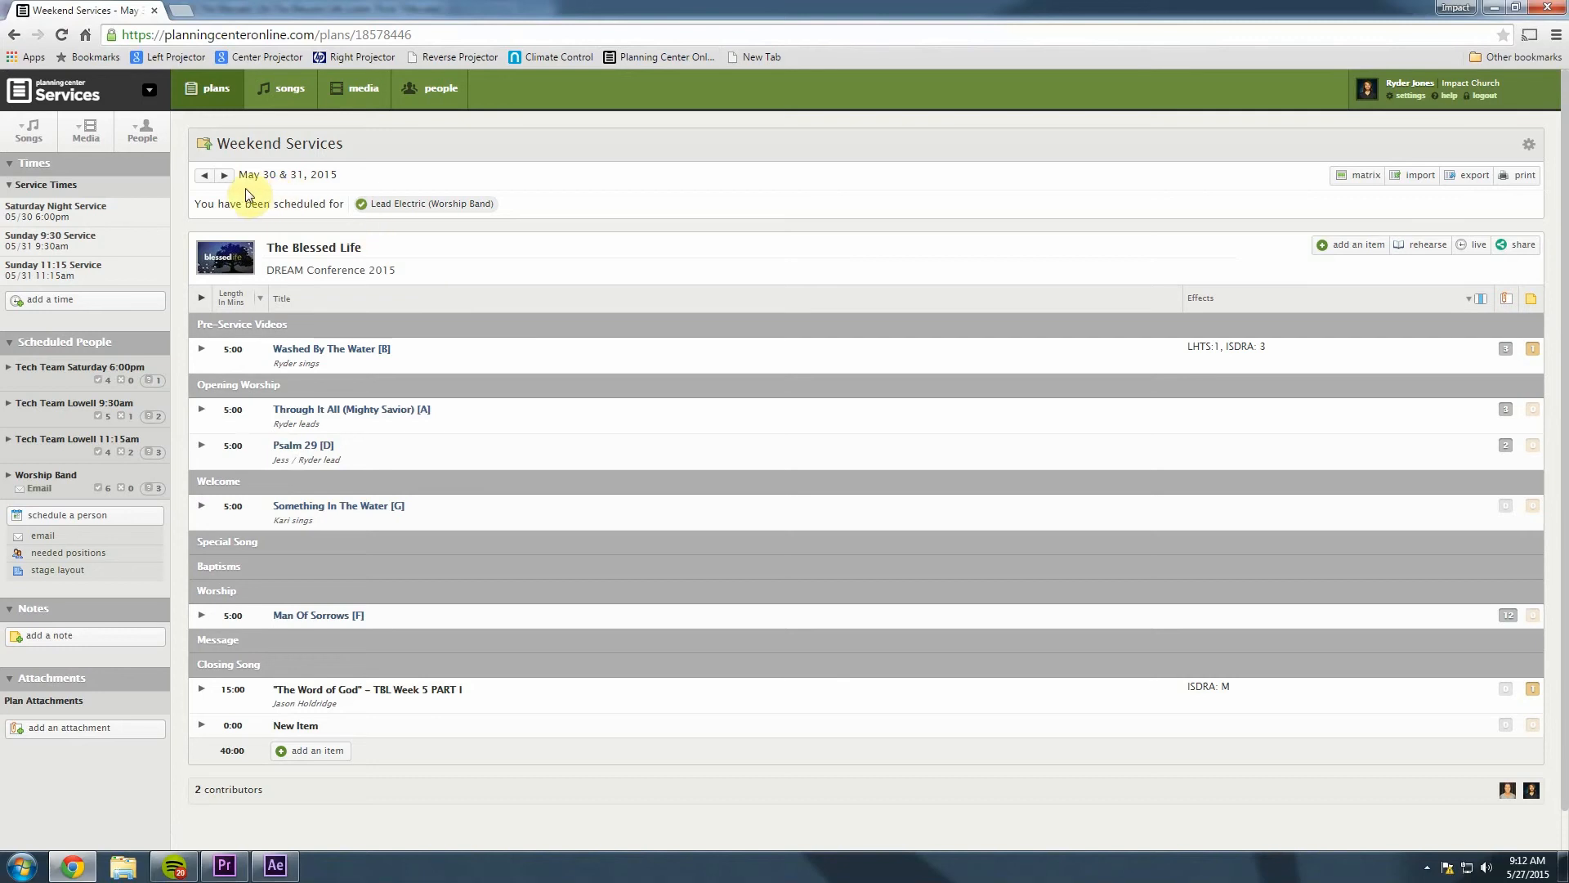
left_click(204, 176)
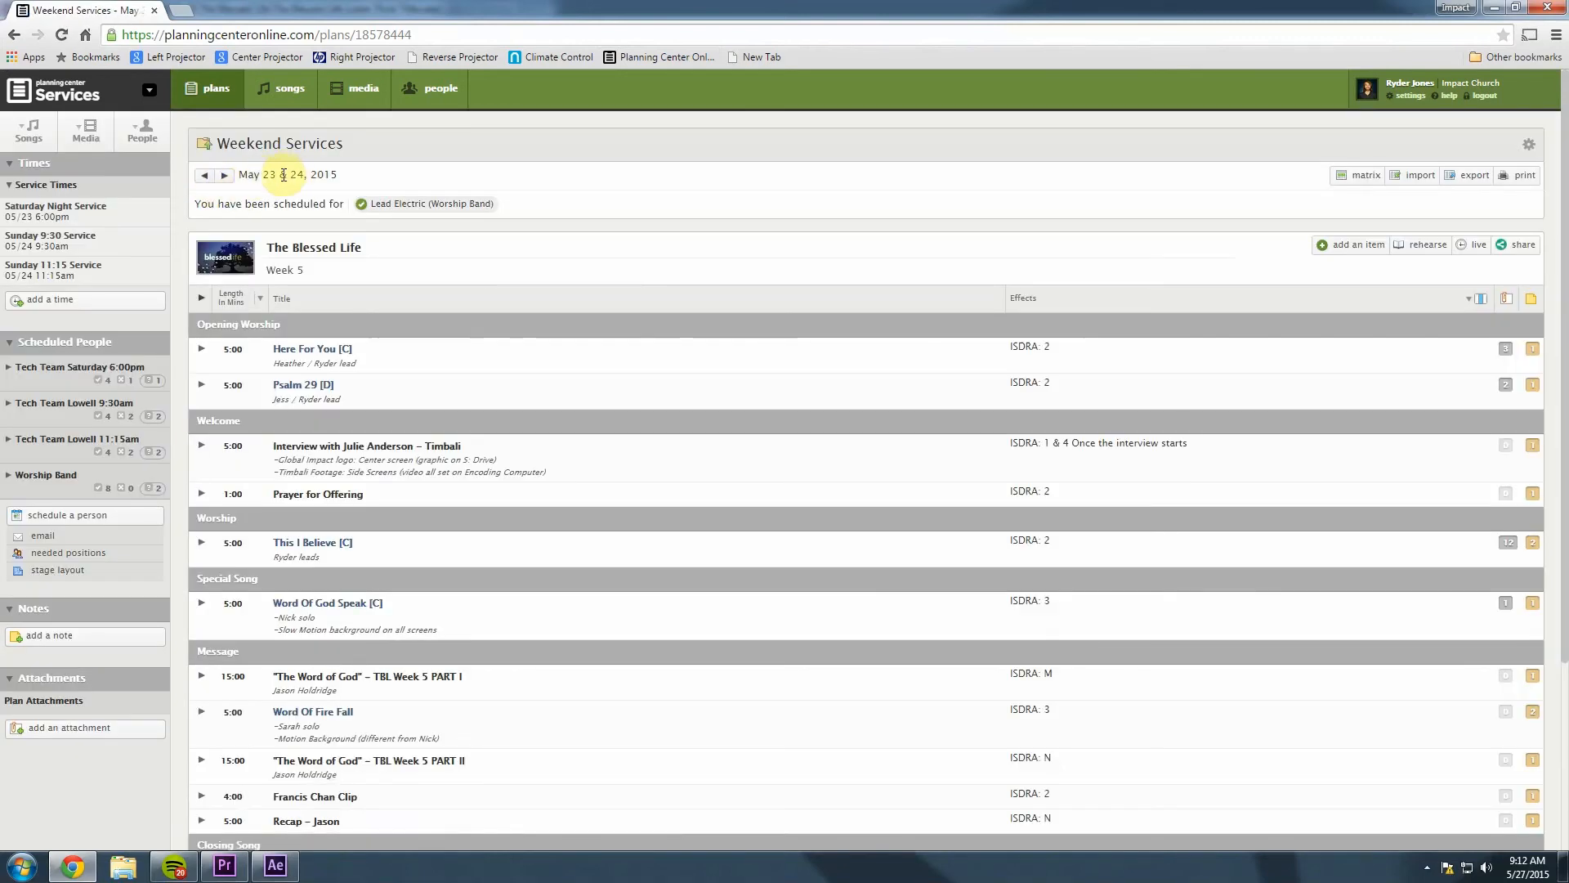
scroll(245, 196, "down", 4)
scroll(303, 169, "up", 2)
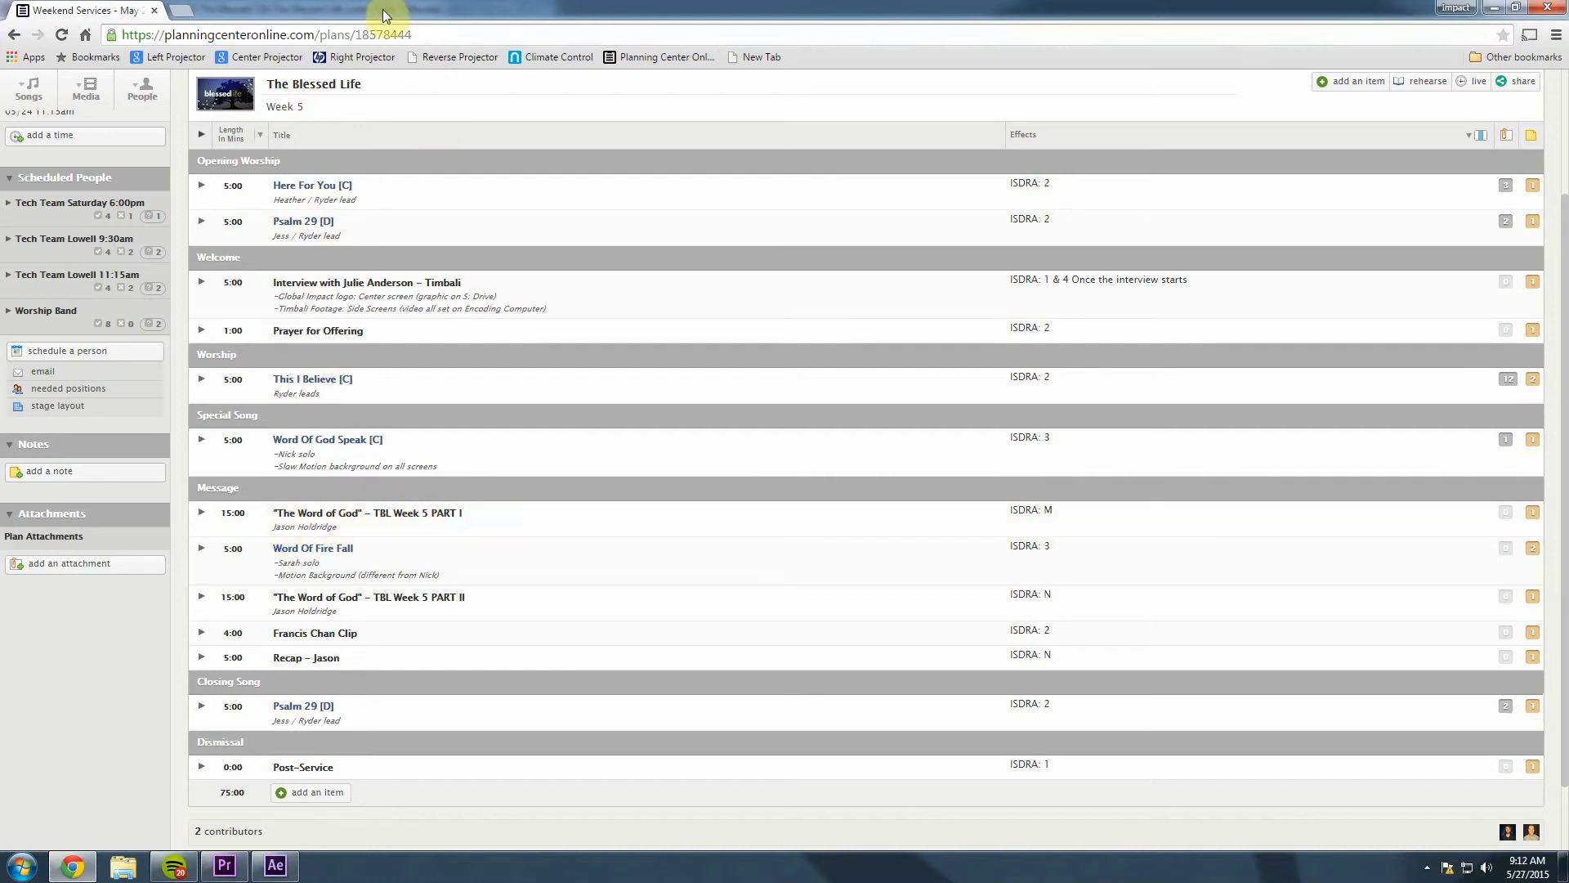
left_click_drag(383, 8, 443, 46)
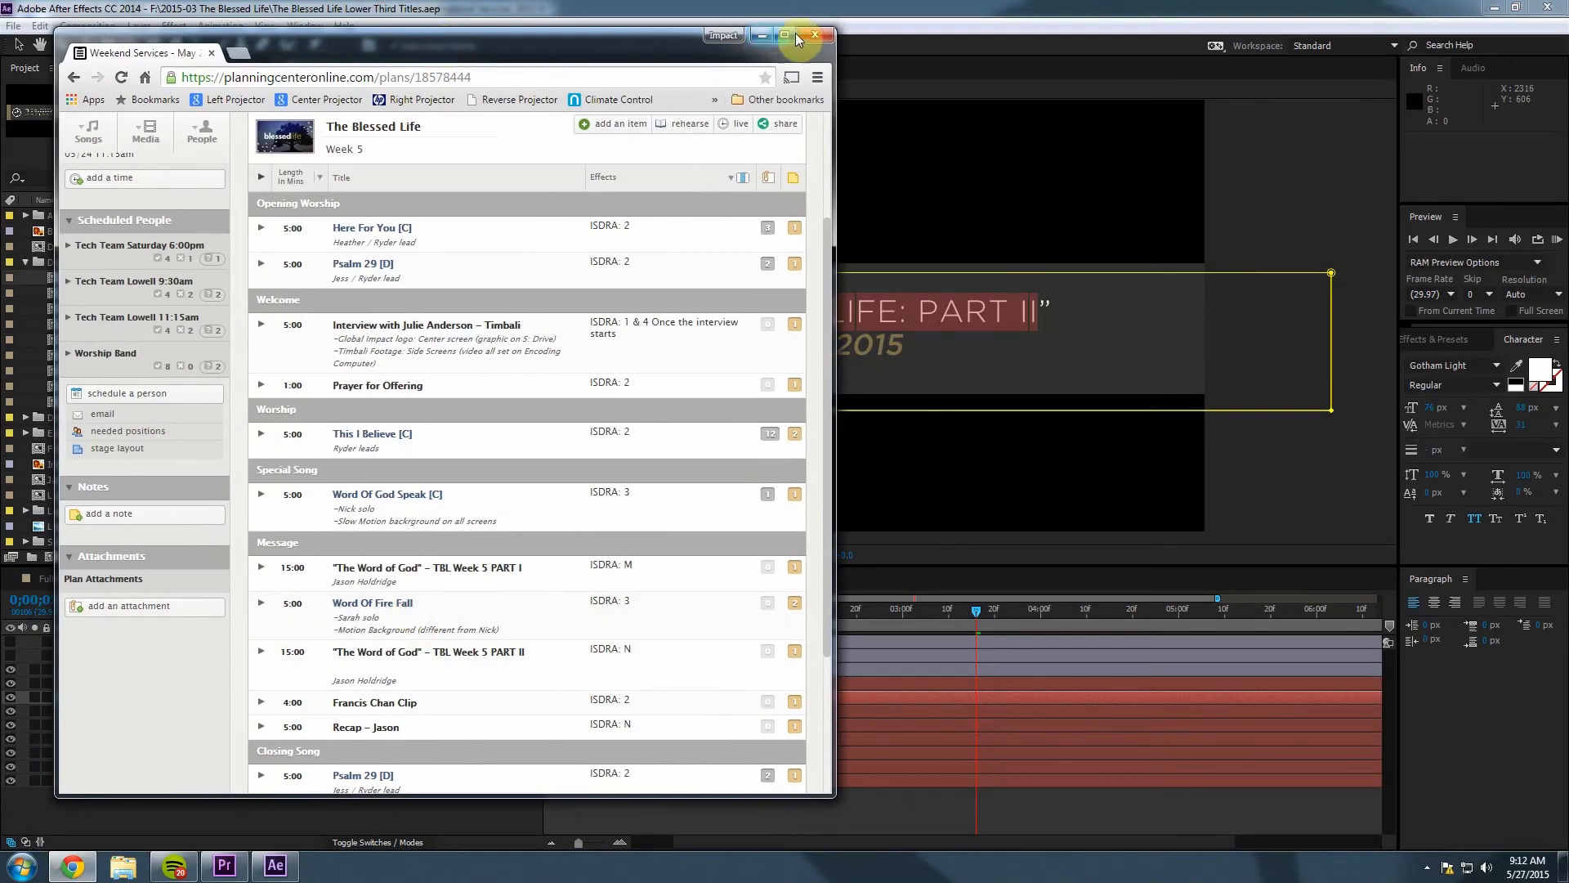
Change the series title to 'THE WORD OF GOD'.
left_click(762, 38)
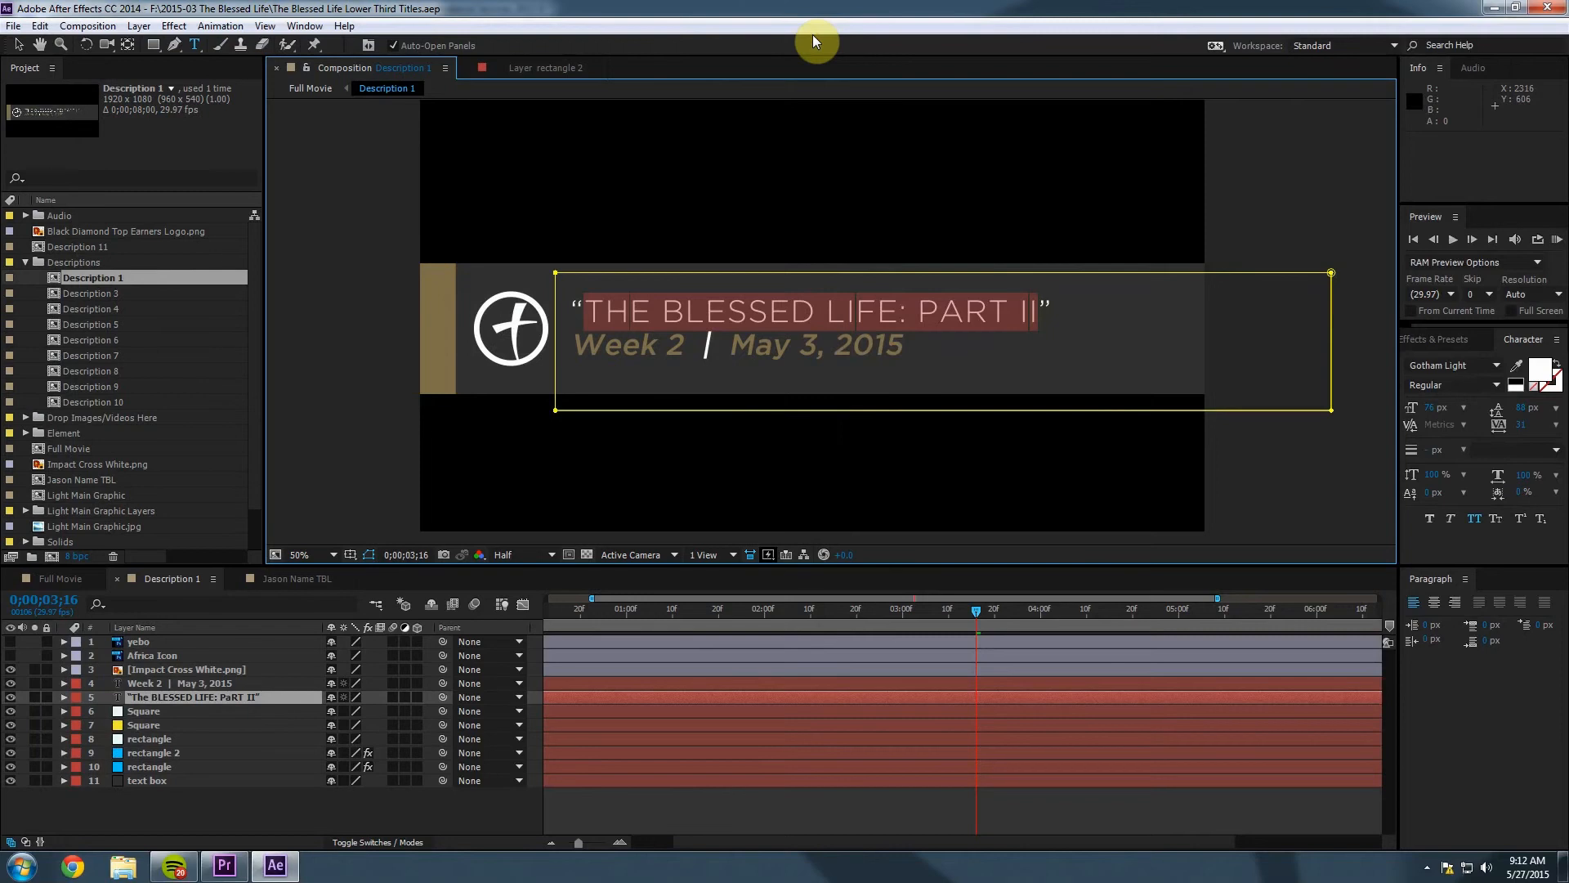
left_click(648, 296)
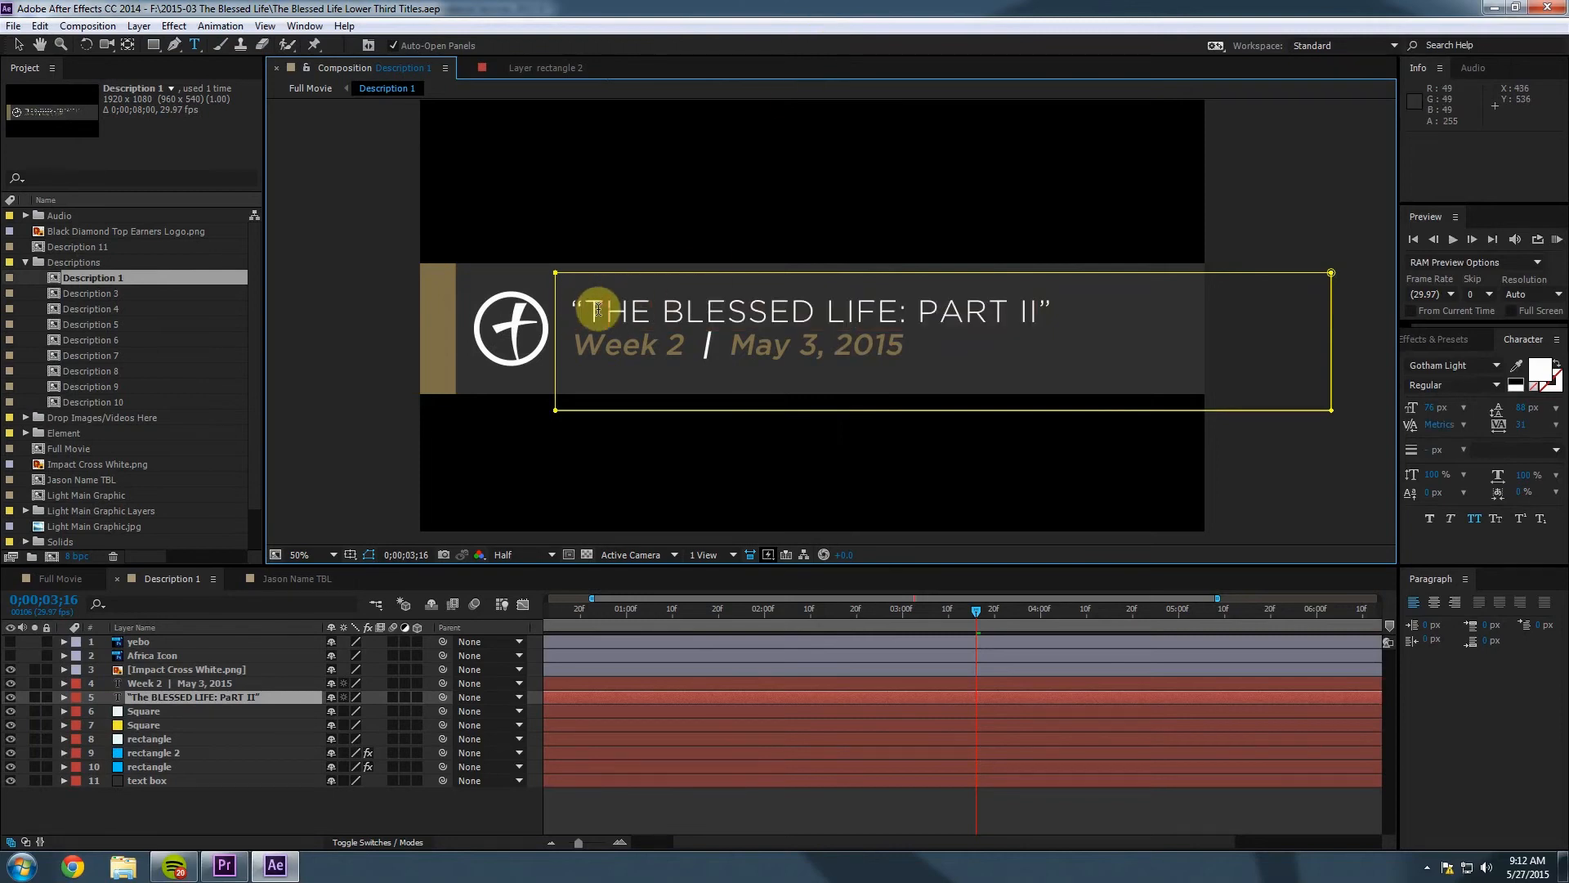
left_click_drag(663, 306, 781, 307)
left_click_drag(1006, 308, 1035, 307)
type("WORD OF GOD”")
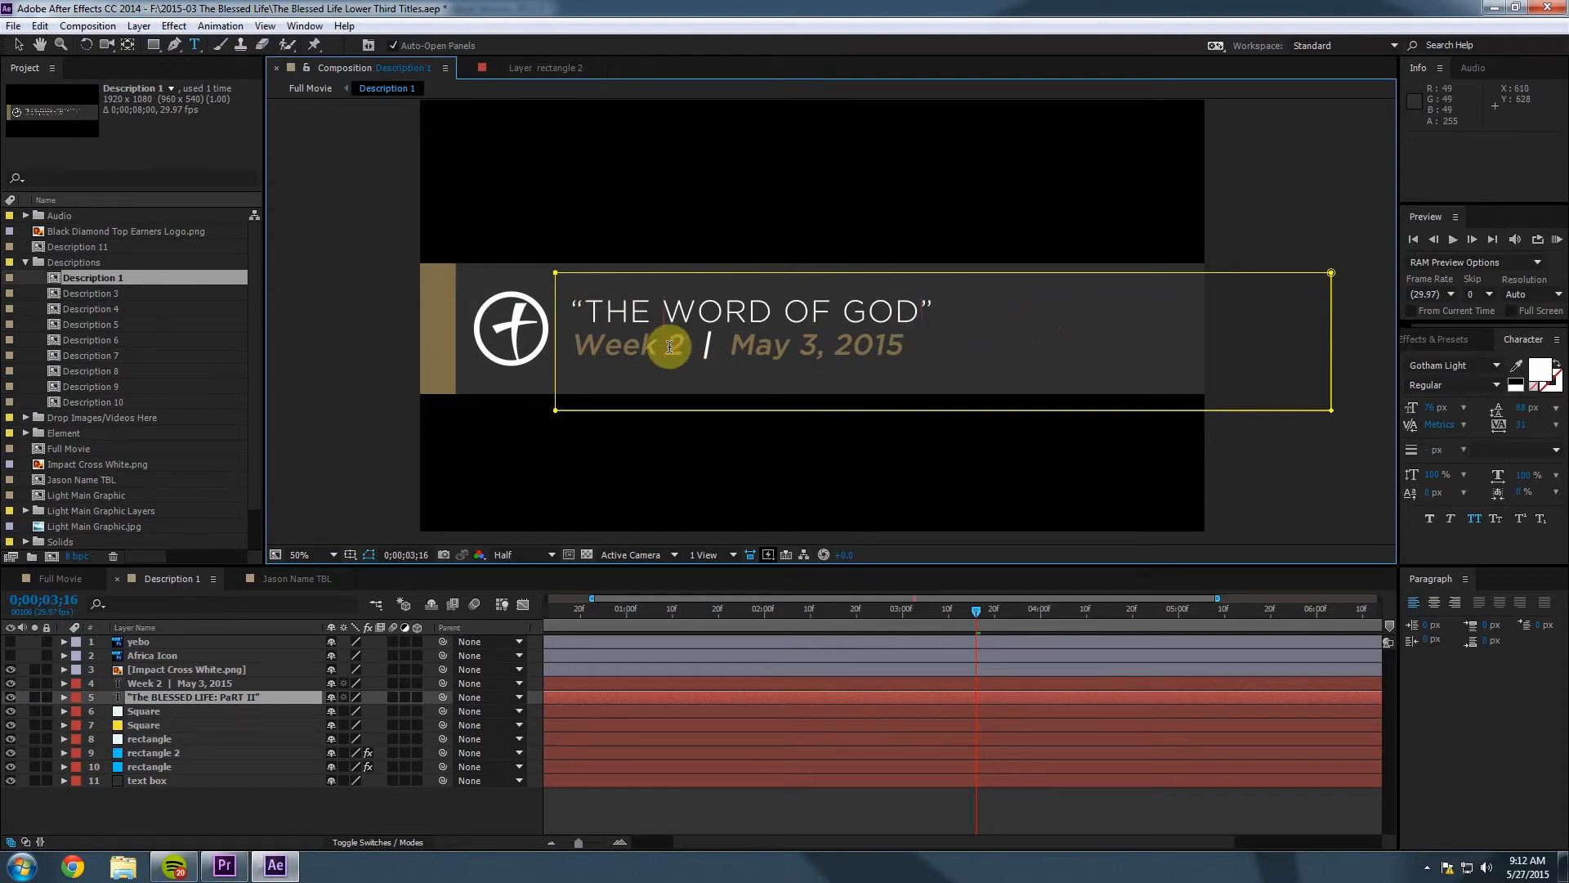
Replace 'Week 2' with 'The Blessed Life: Week 5' on the second line.
left_click(143, 683)
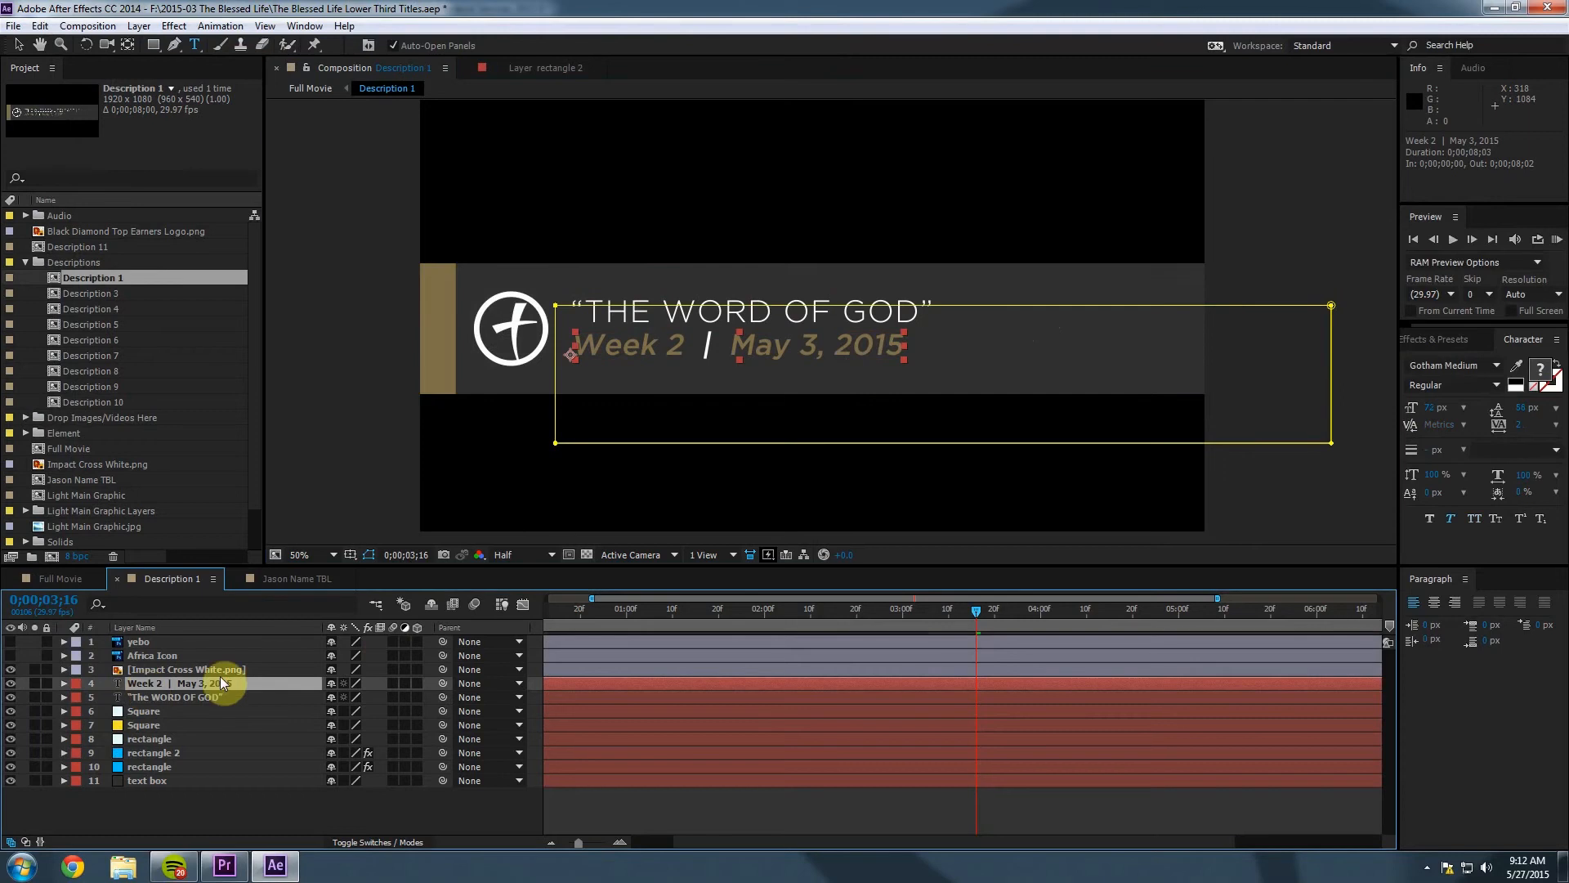
left_click(646, 335)
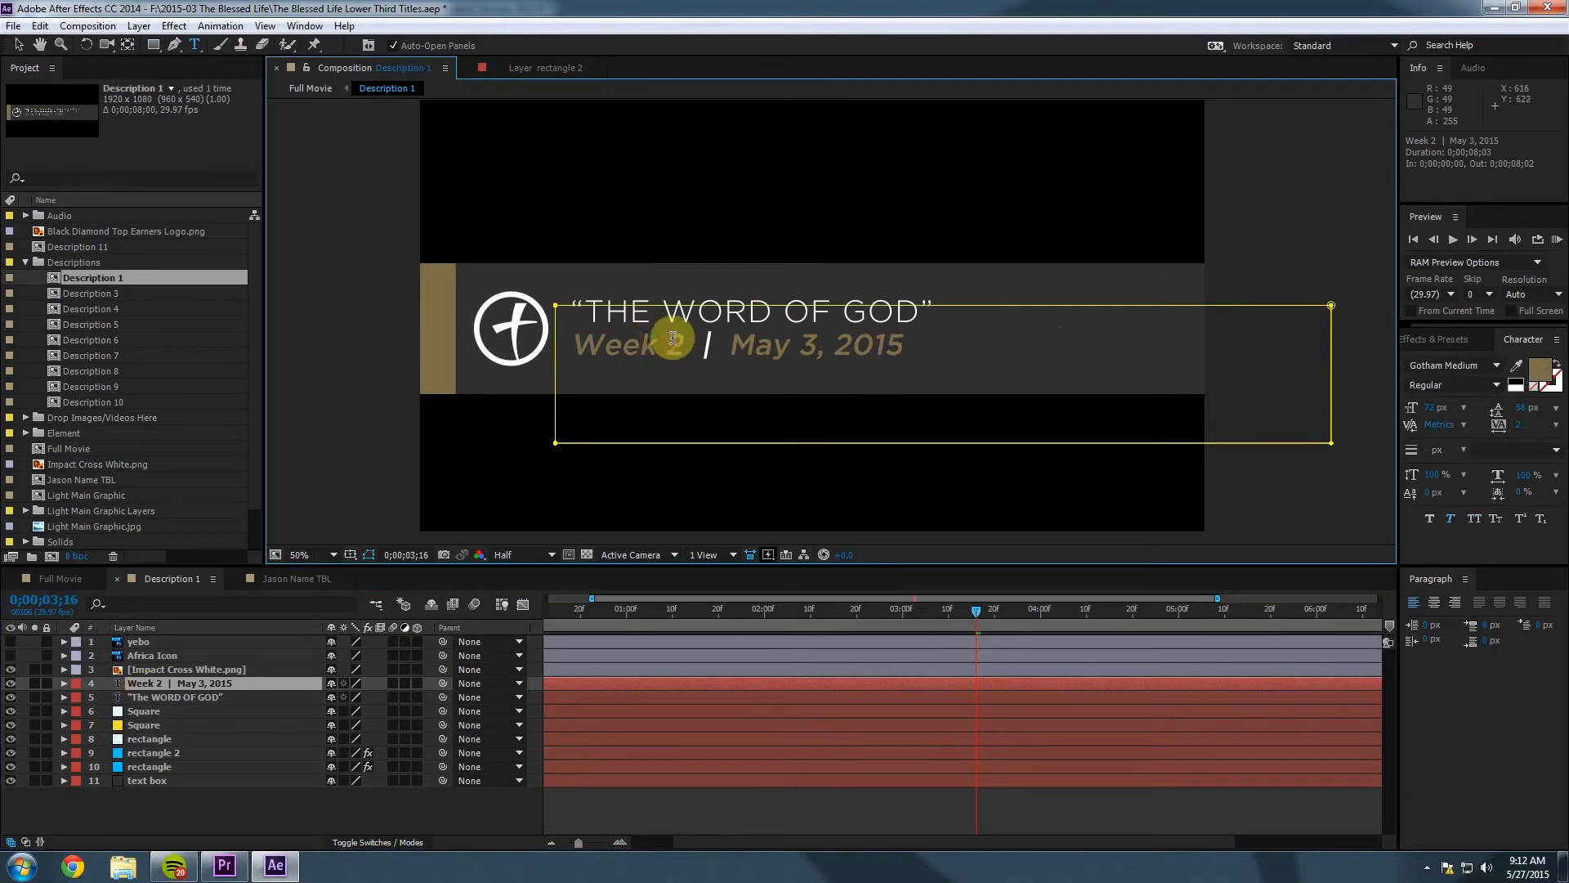
left_click_drag(691, 341, 584, 341)
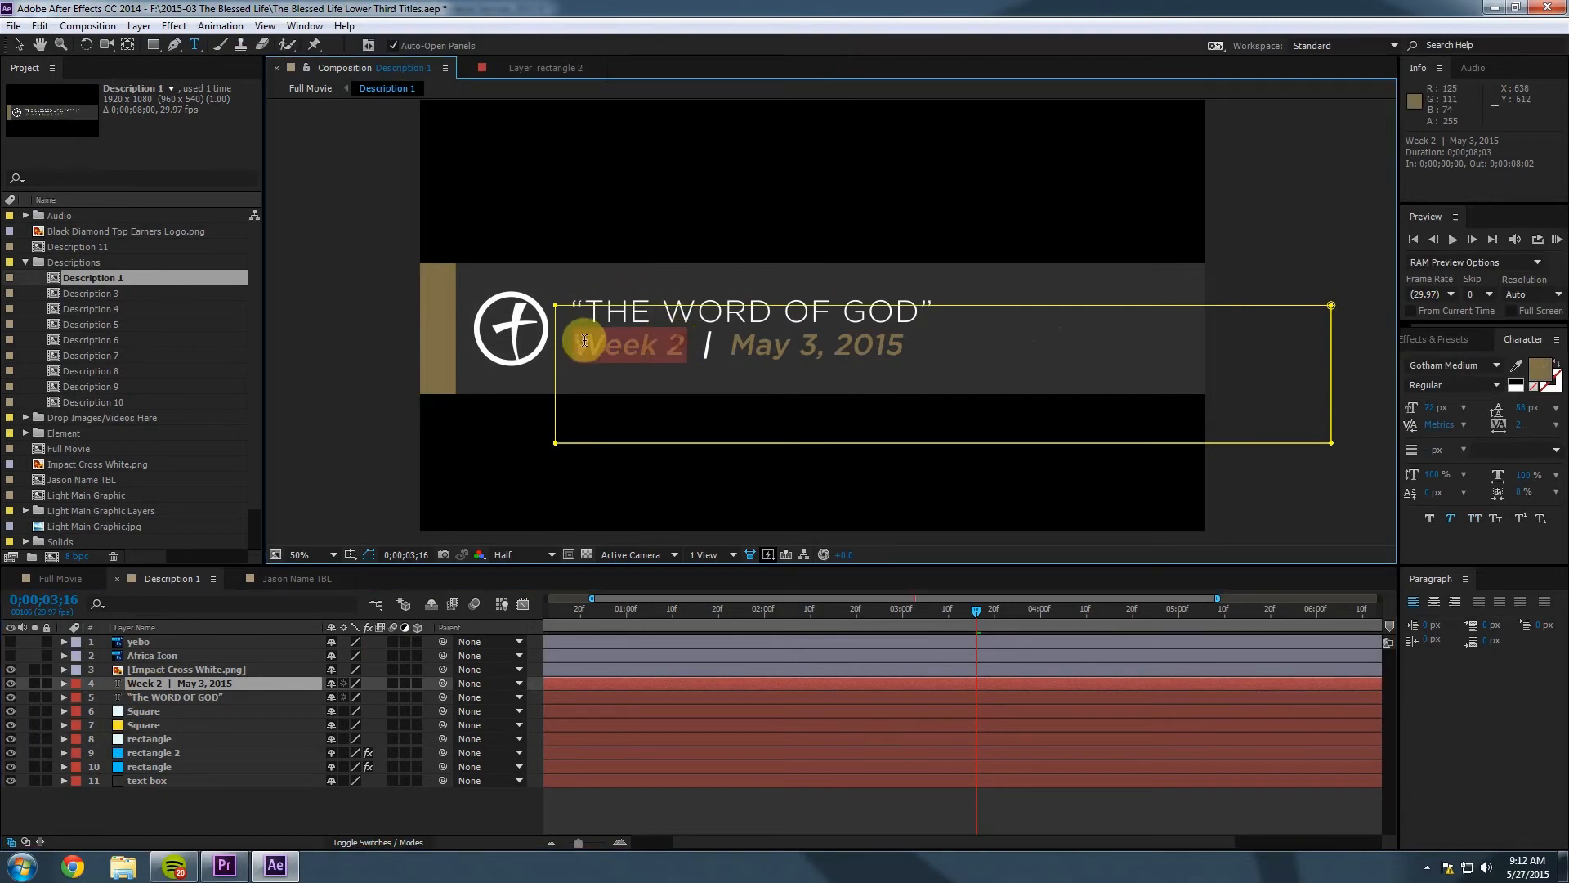
type("The Blesse")
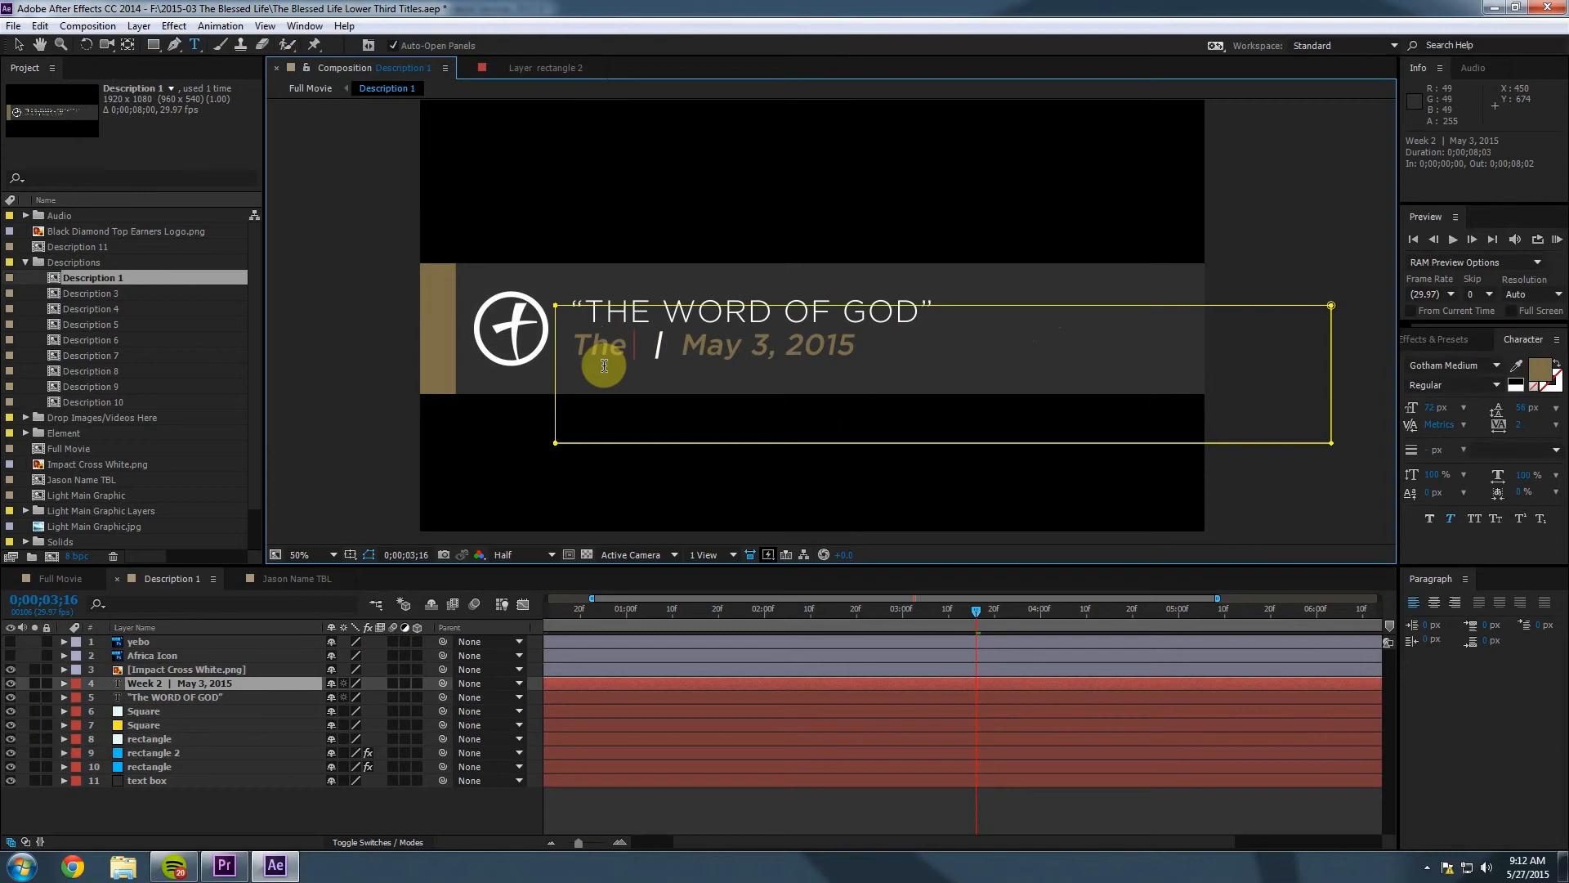
type("d Life: Week ")
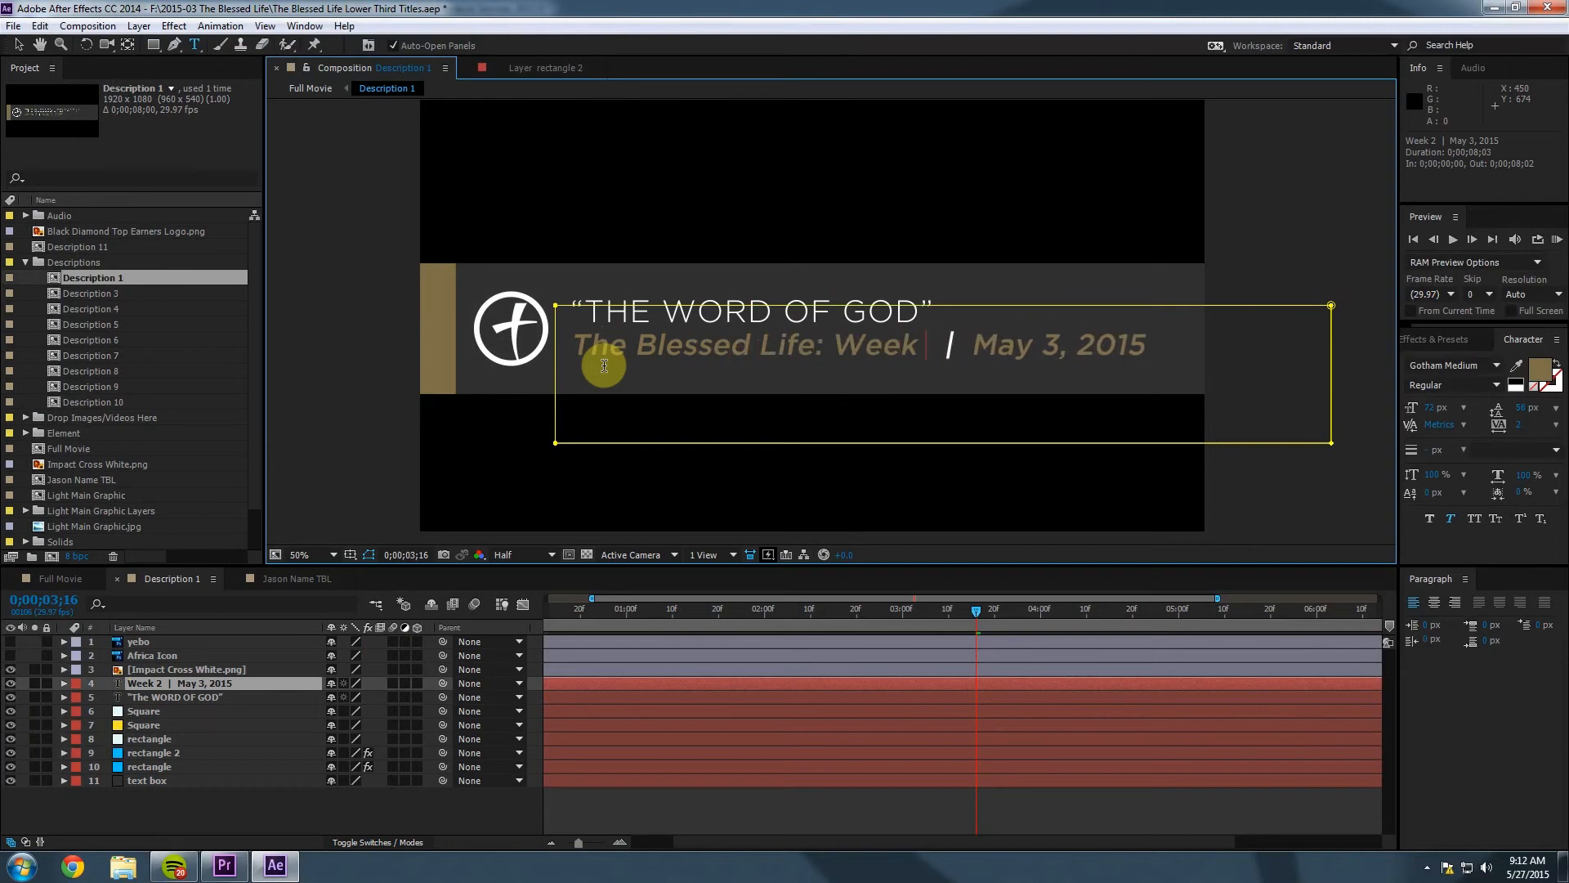
type("5")
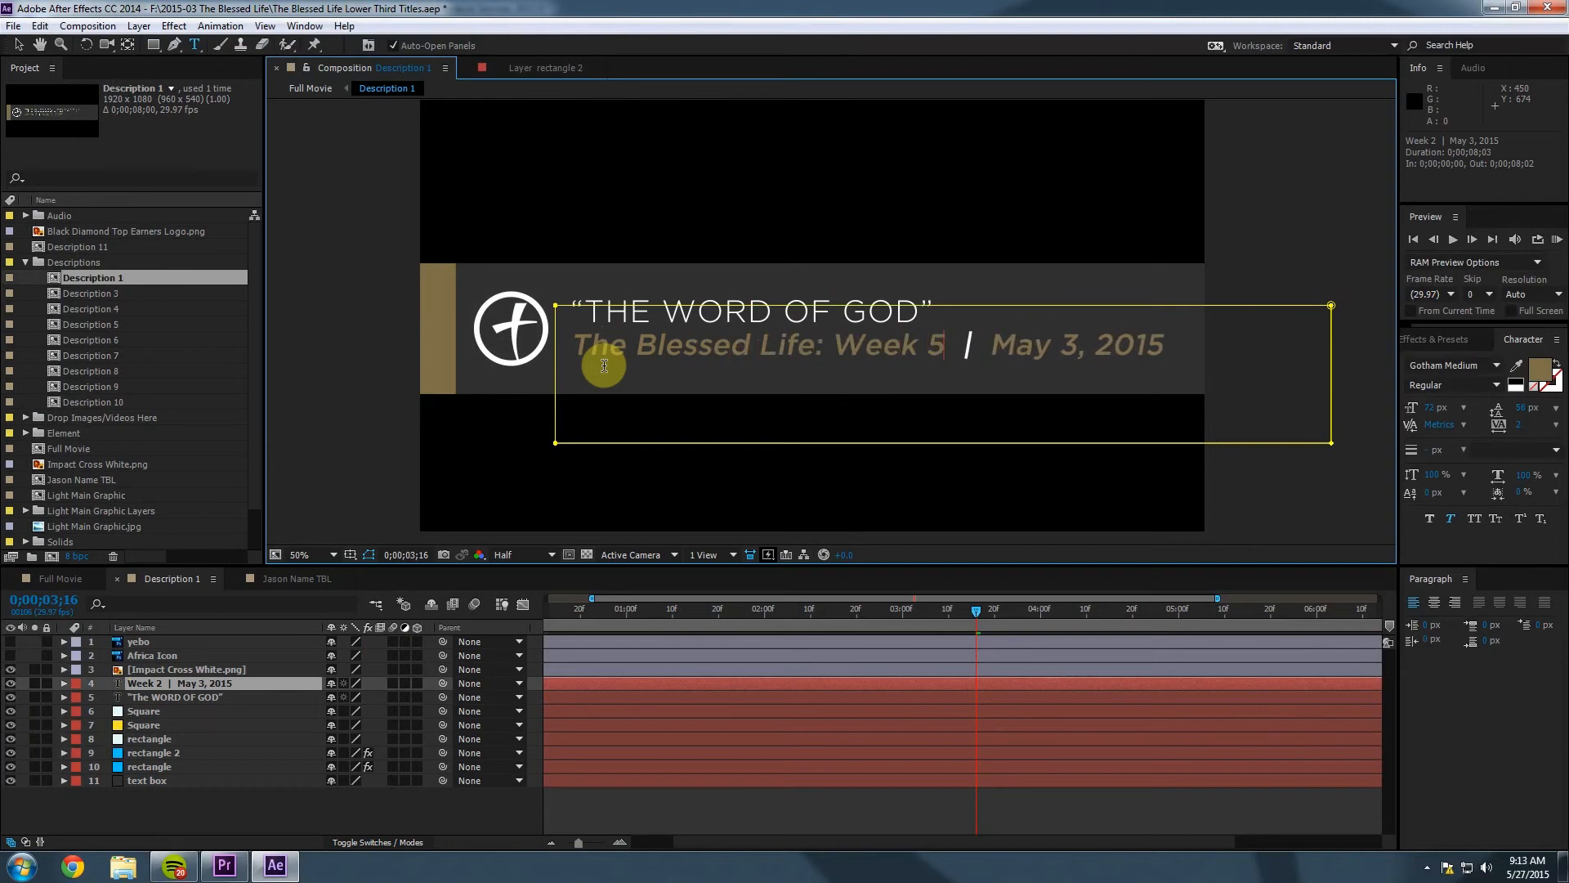
Change the date to May 24, 2015 after checking the calendar.
left_click(1063, 343)
left_click_drag(990, 345, 1074, 344)
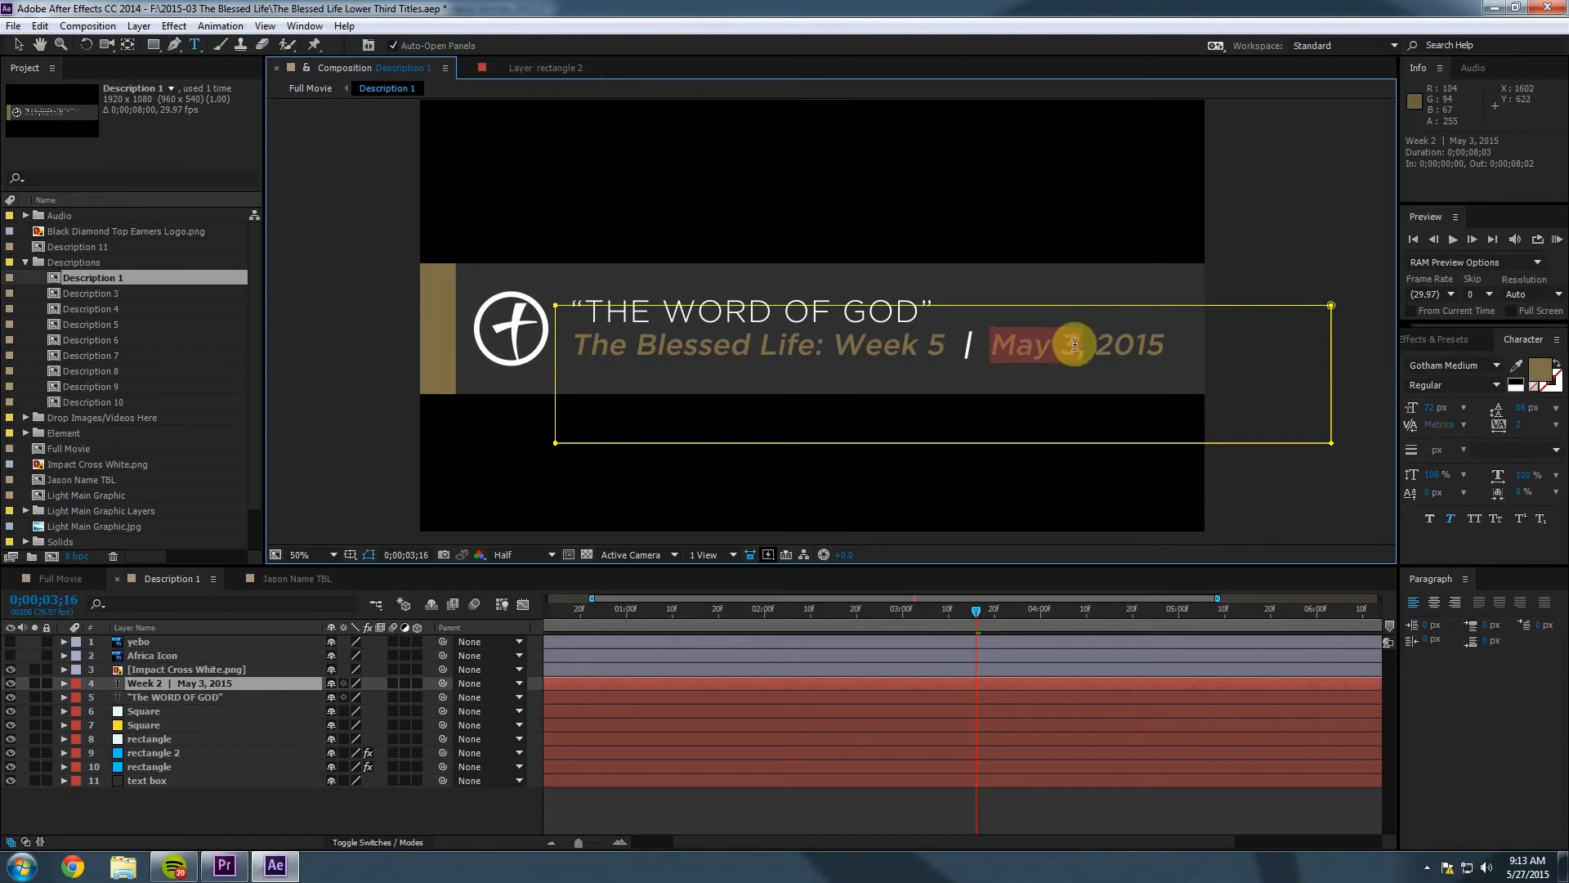
left_click(1527, 867)
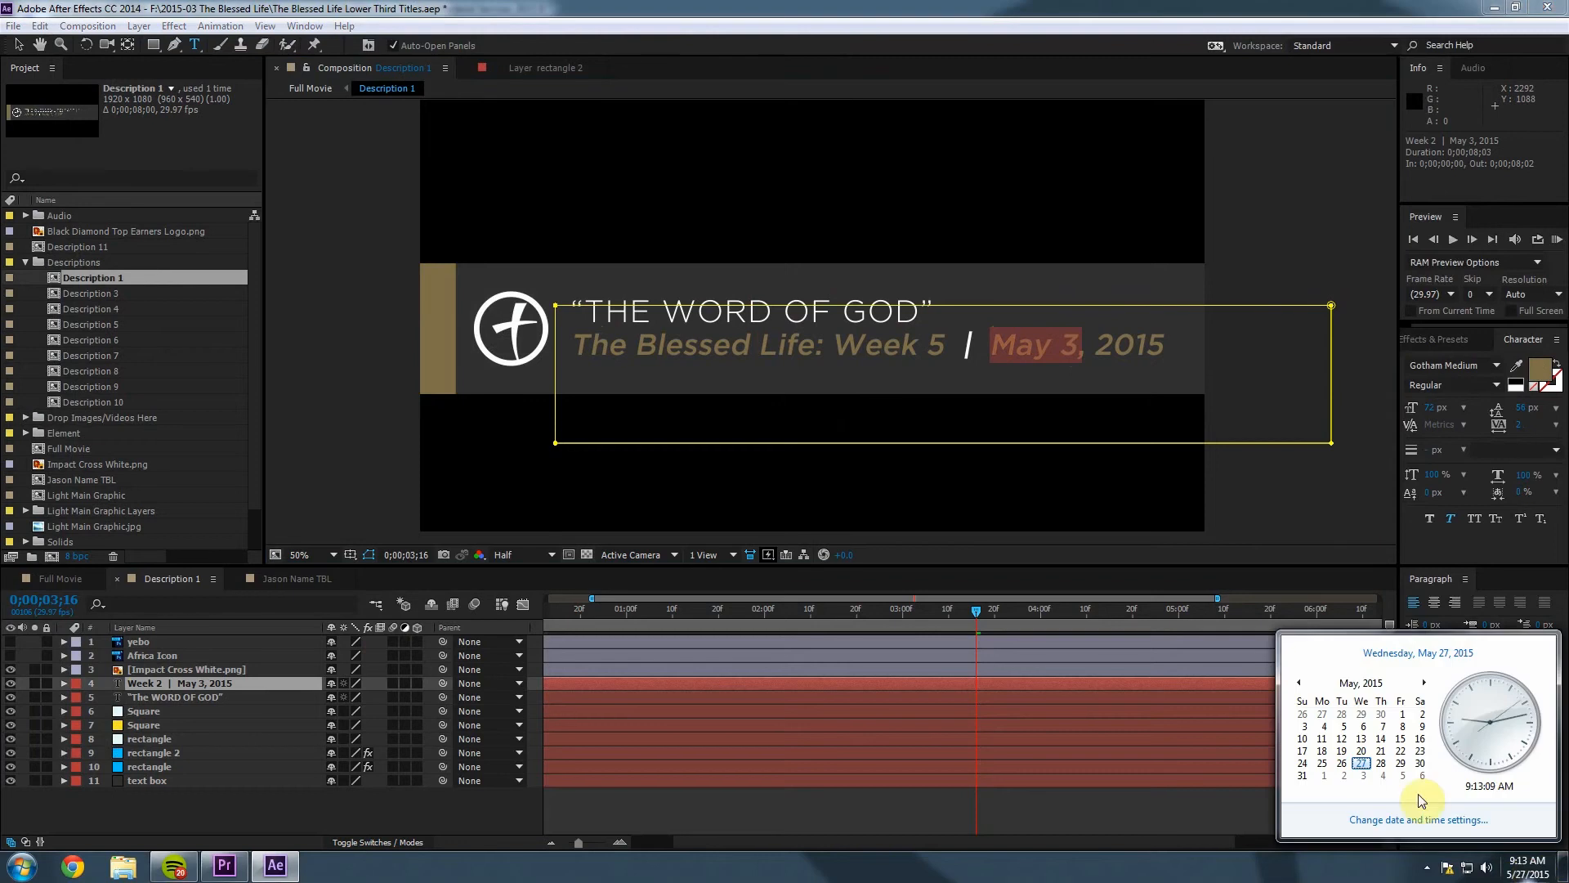
left_click(1045, 349)
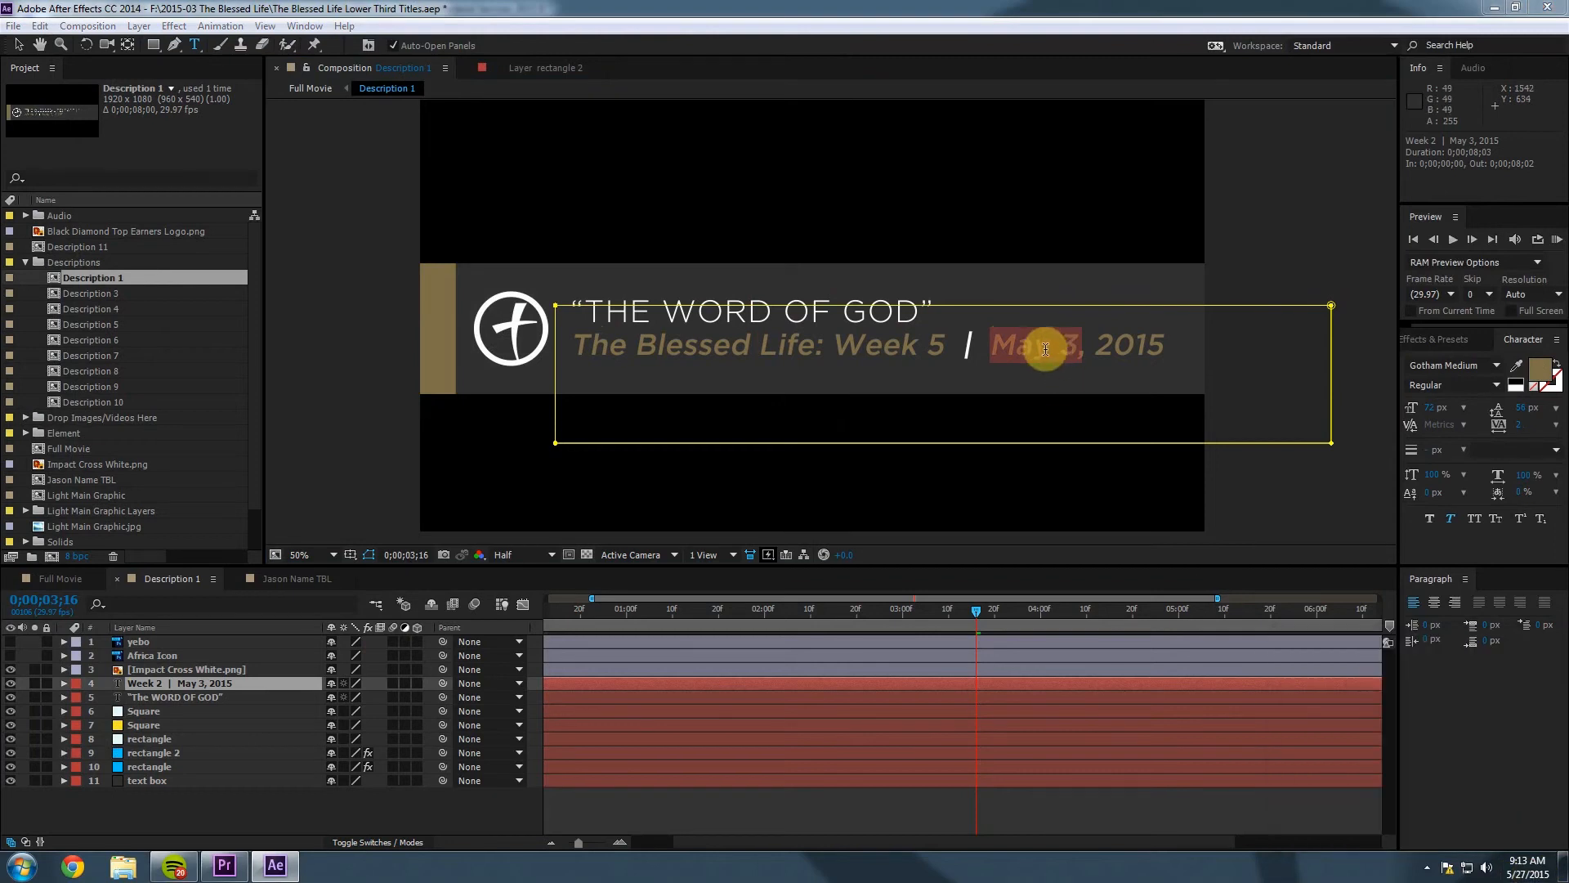
left_click(1045, 350)
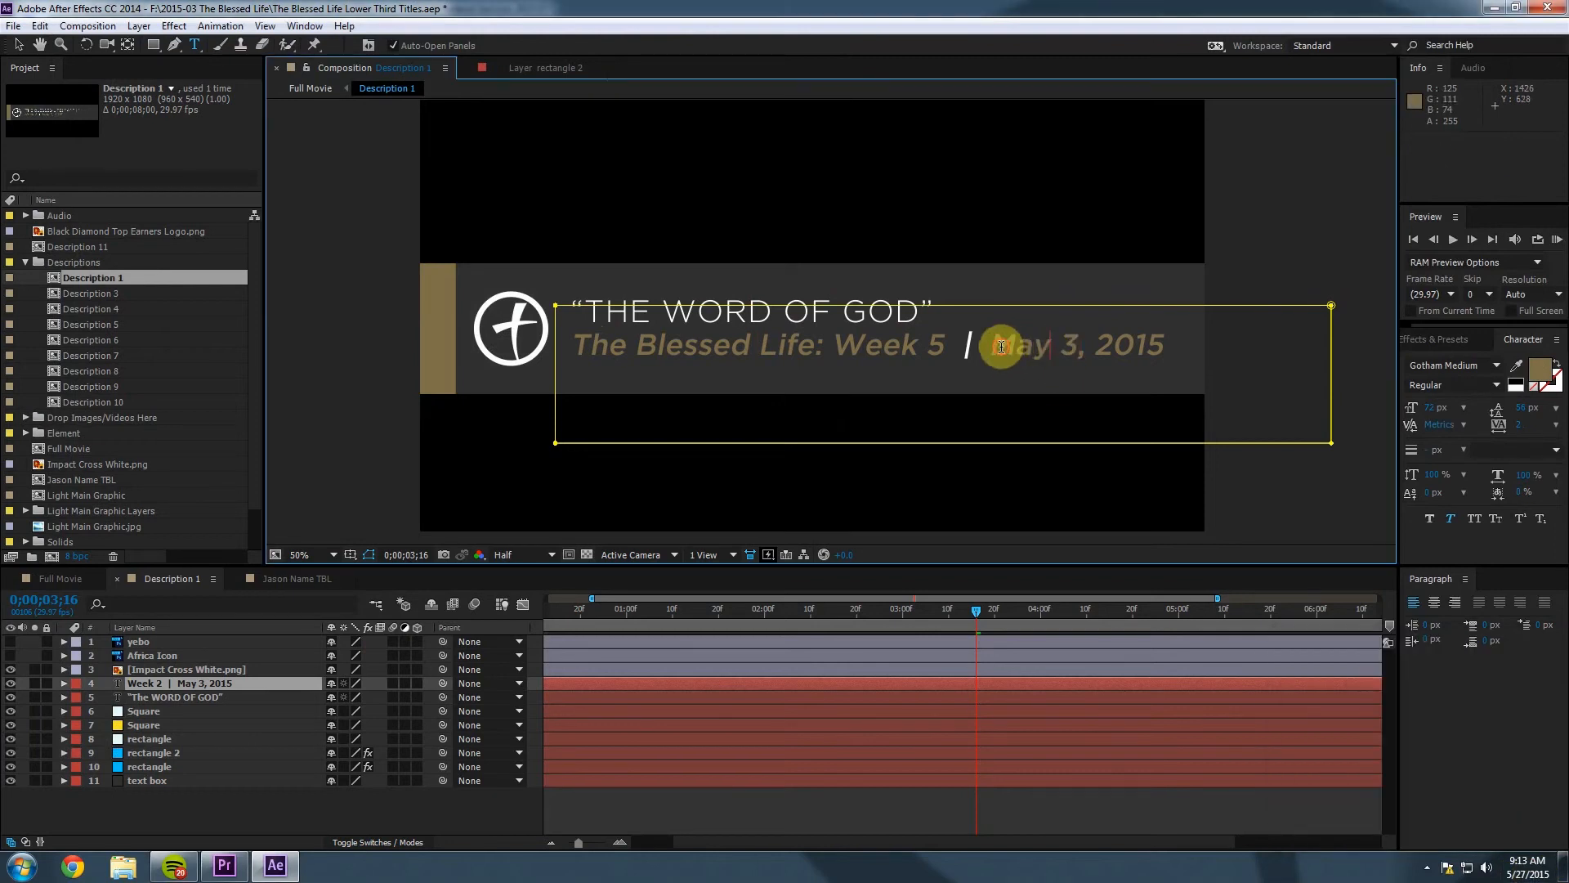
double_click(1077, 347)
type("24")
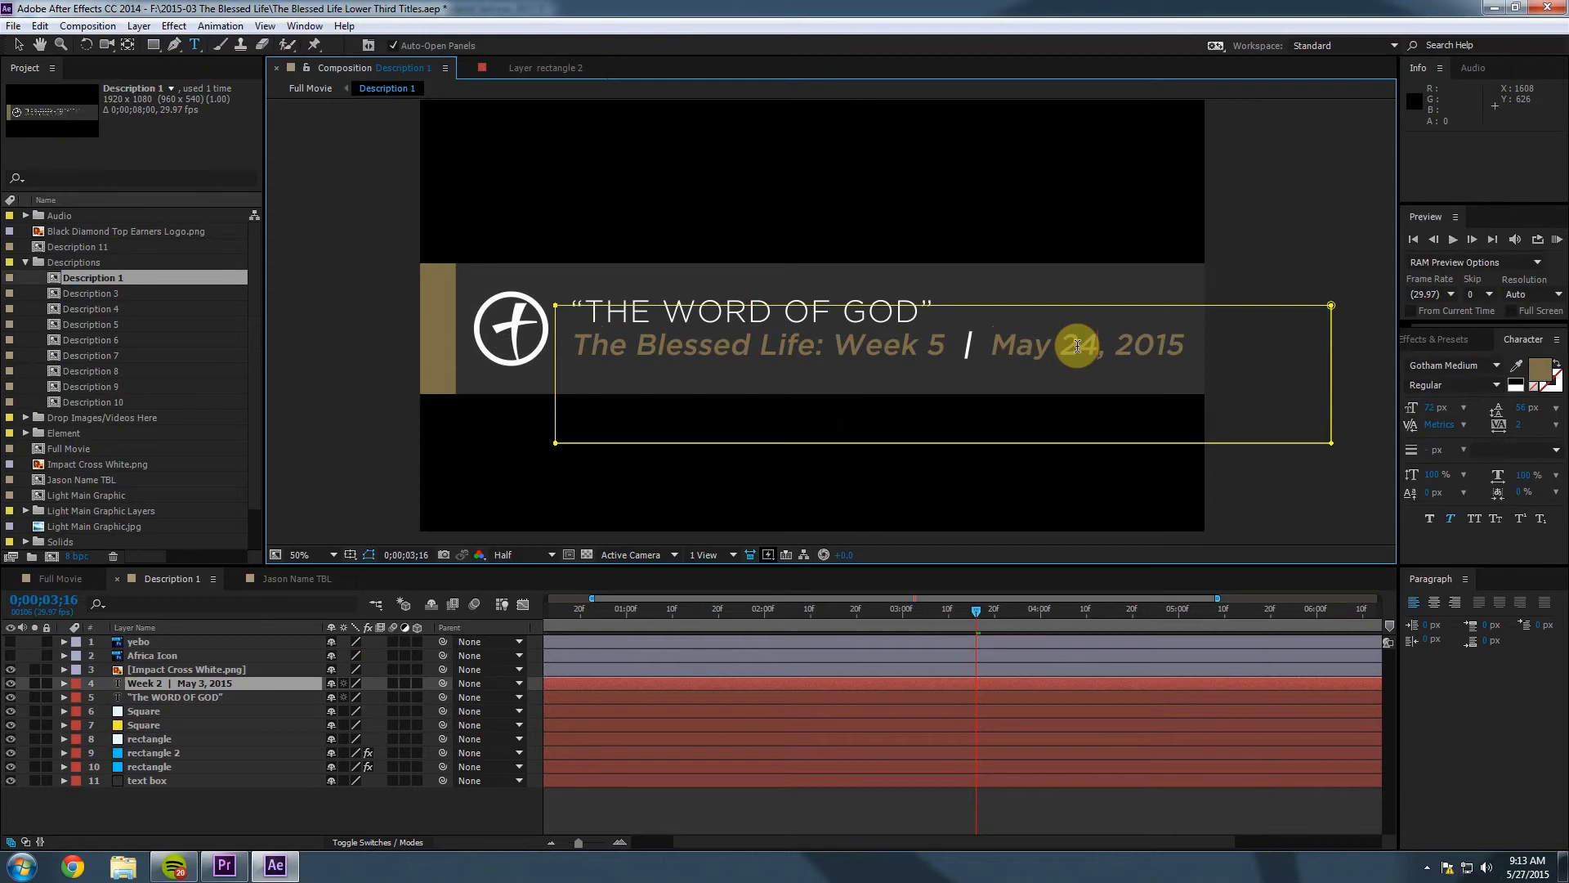
Restore the After Effects window and move it off screen to reveal Premiere Pro.
double_click(291, 10)
left_click_drag(300, 85, 698, 404)
left_click_drag(848, 364, 1568, 233)
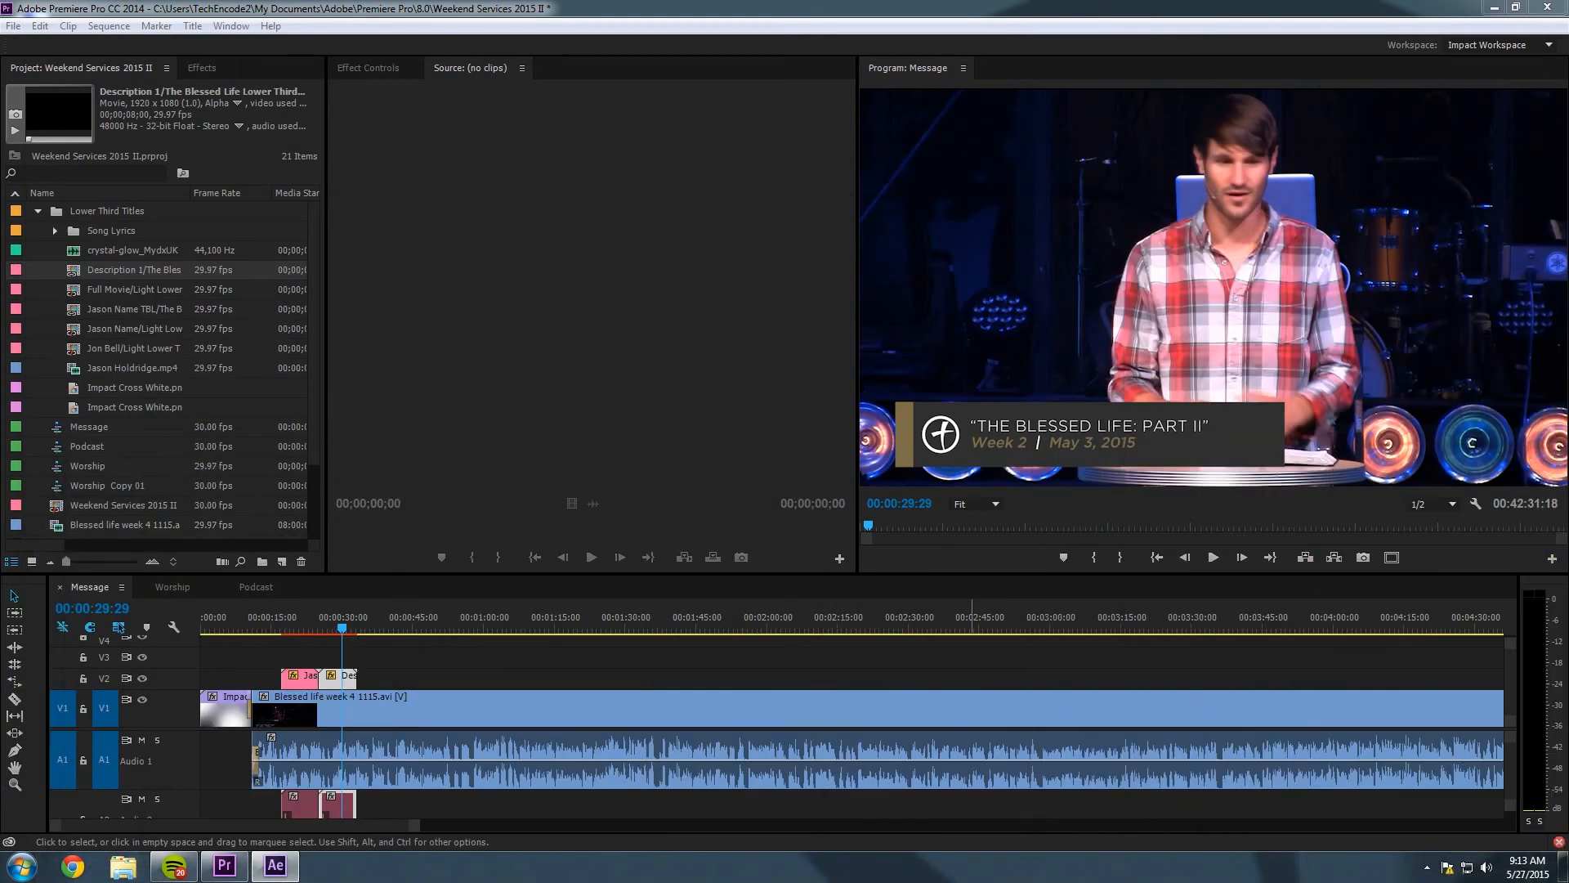
Preview the 'THE WORD OF GOD' / Week 5 | May 24, 2015 lower third and zoom out the timeline.
left_click(663, 12)
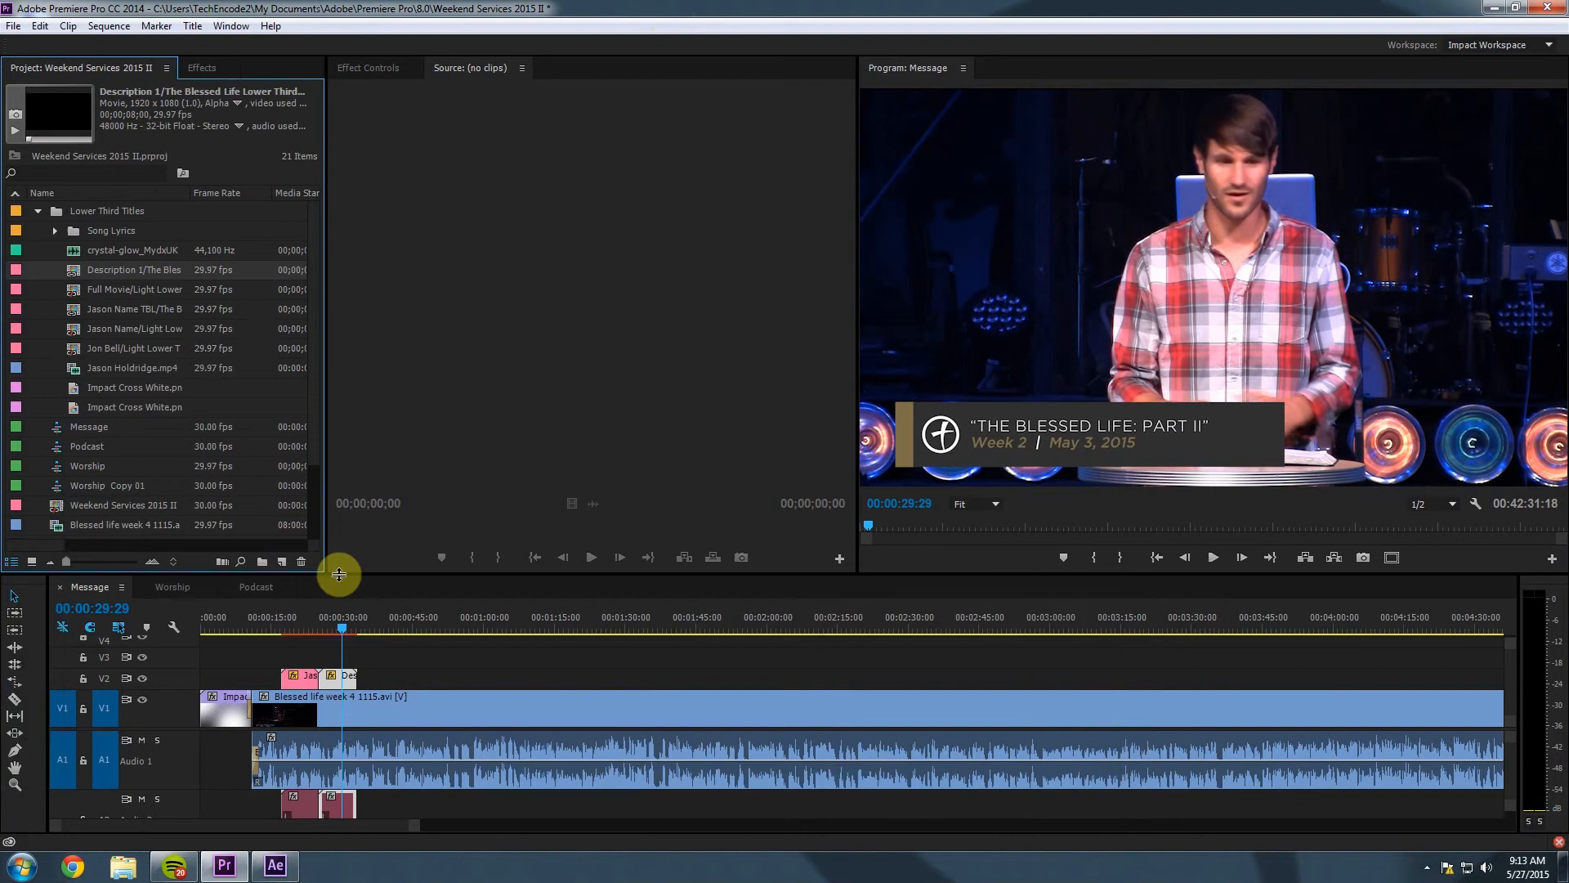
left_click(340, 633)
left_click_drag(330, 633, 335, 634)
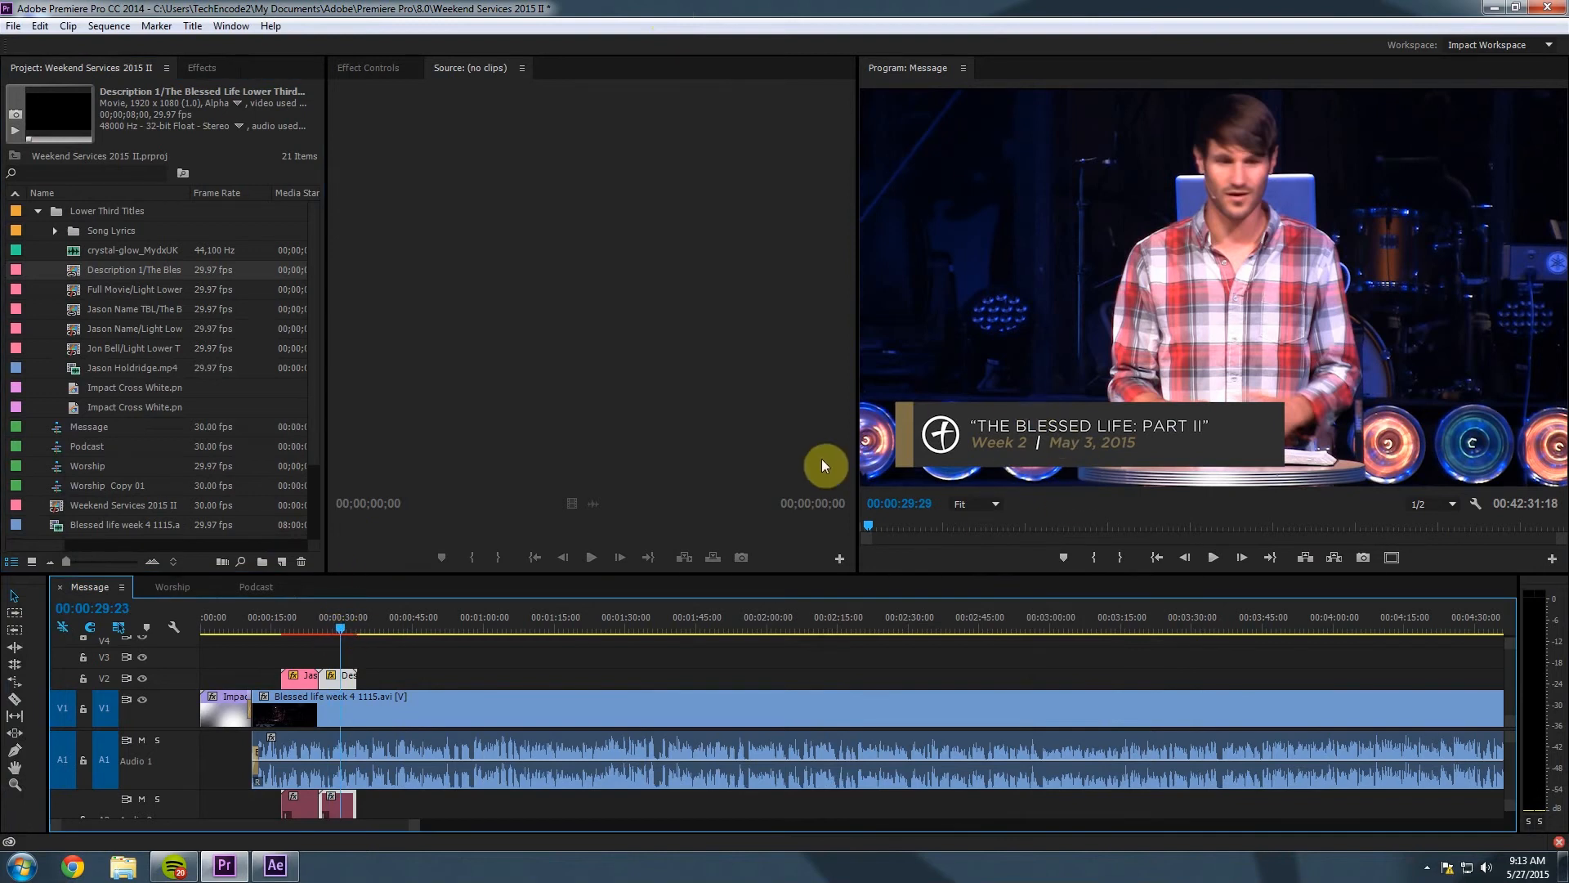
left_click_drag(415, 825, 713, 824)
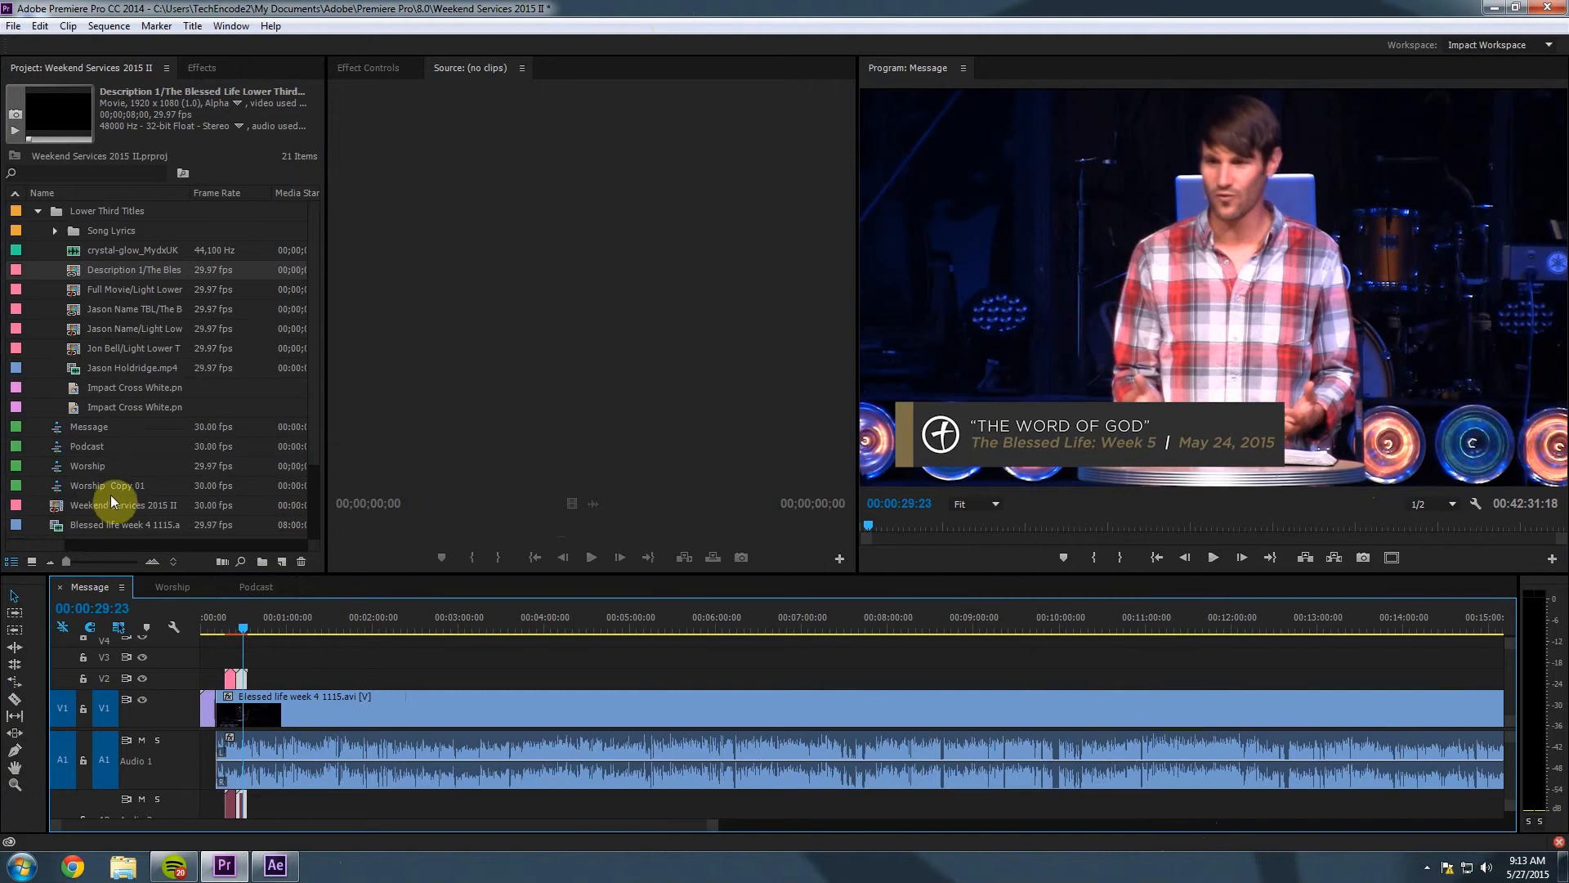
Delete the duplicate Impact Cross White.png from the project and place the remaining logo on V3.
left_click(38, 212)
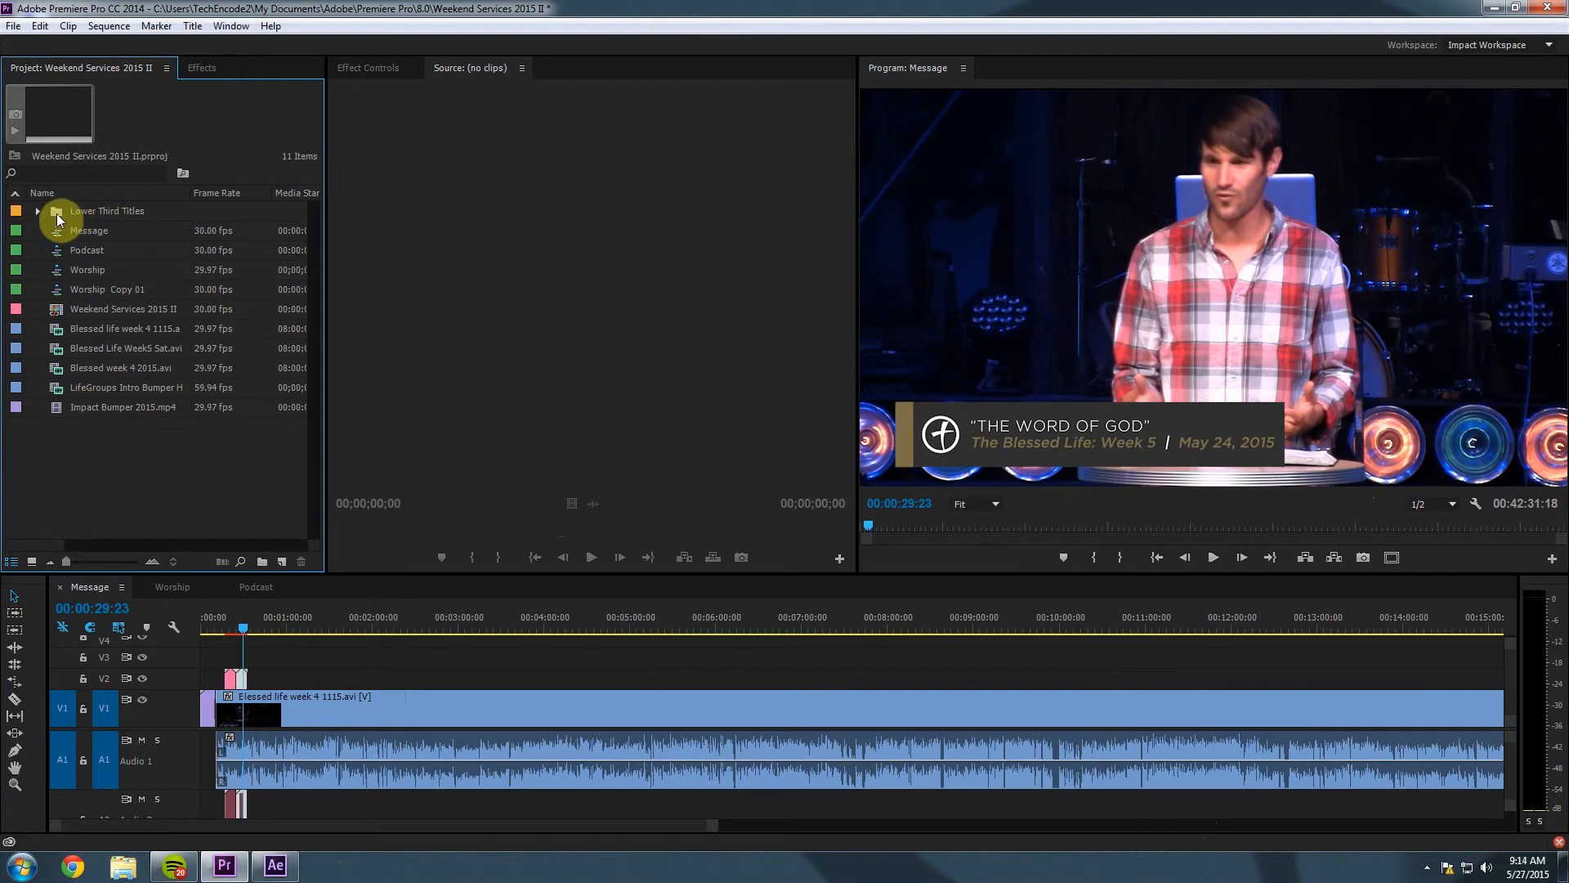
left_click(36, 212)
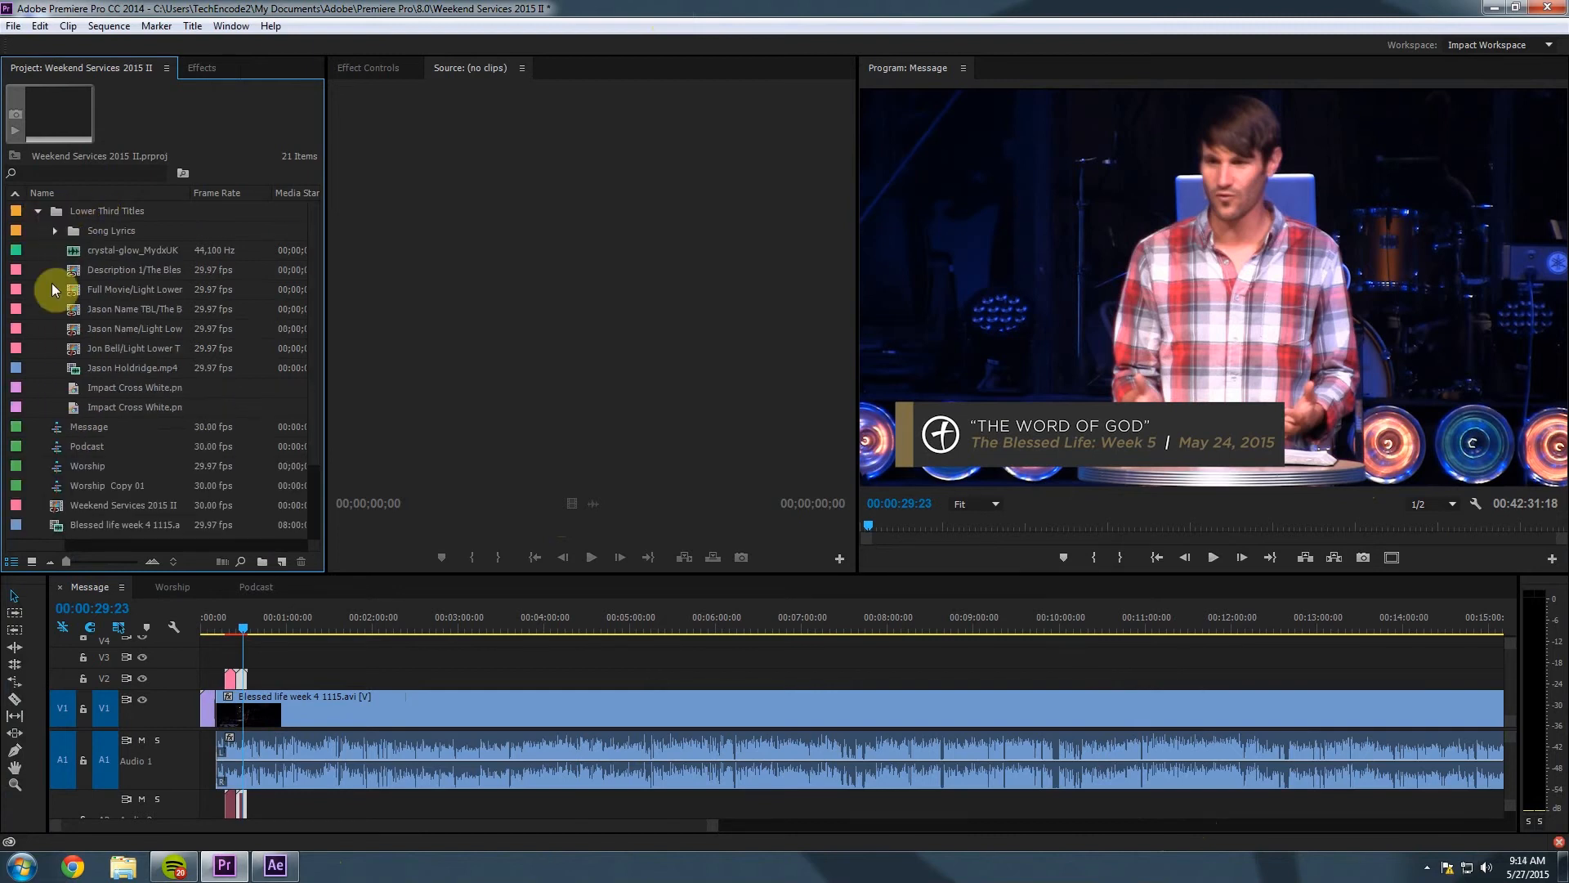
left_click(75, 390)
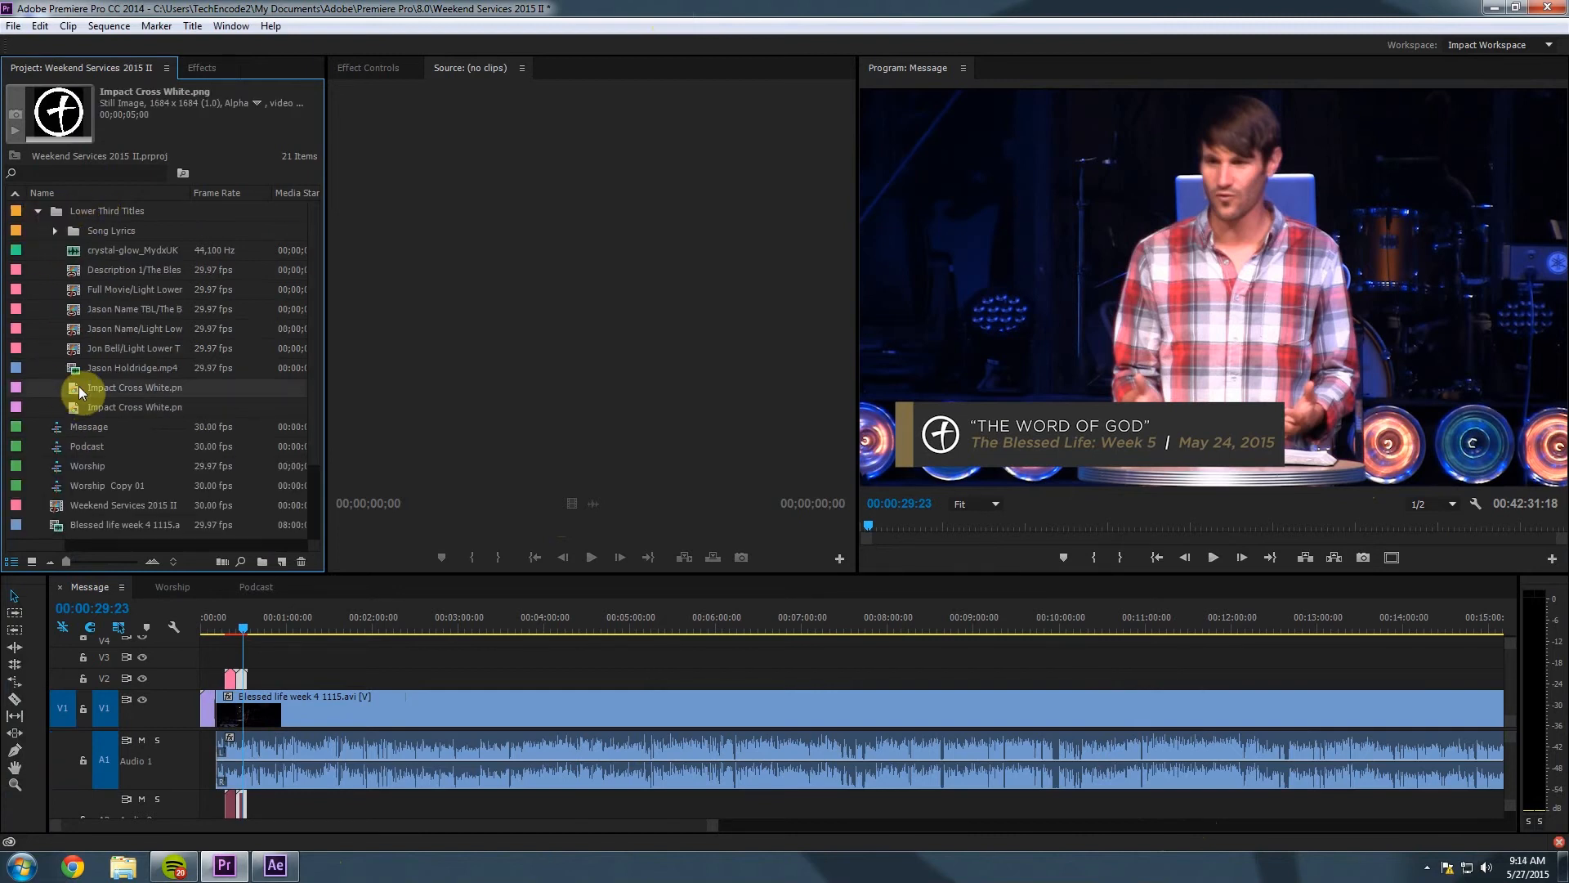
key("Delete")
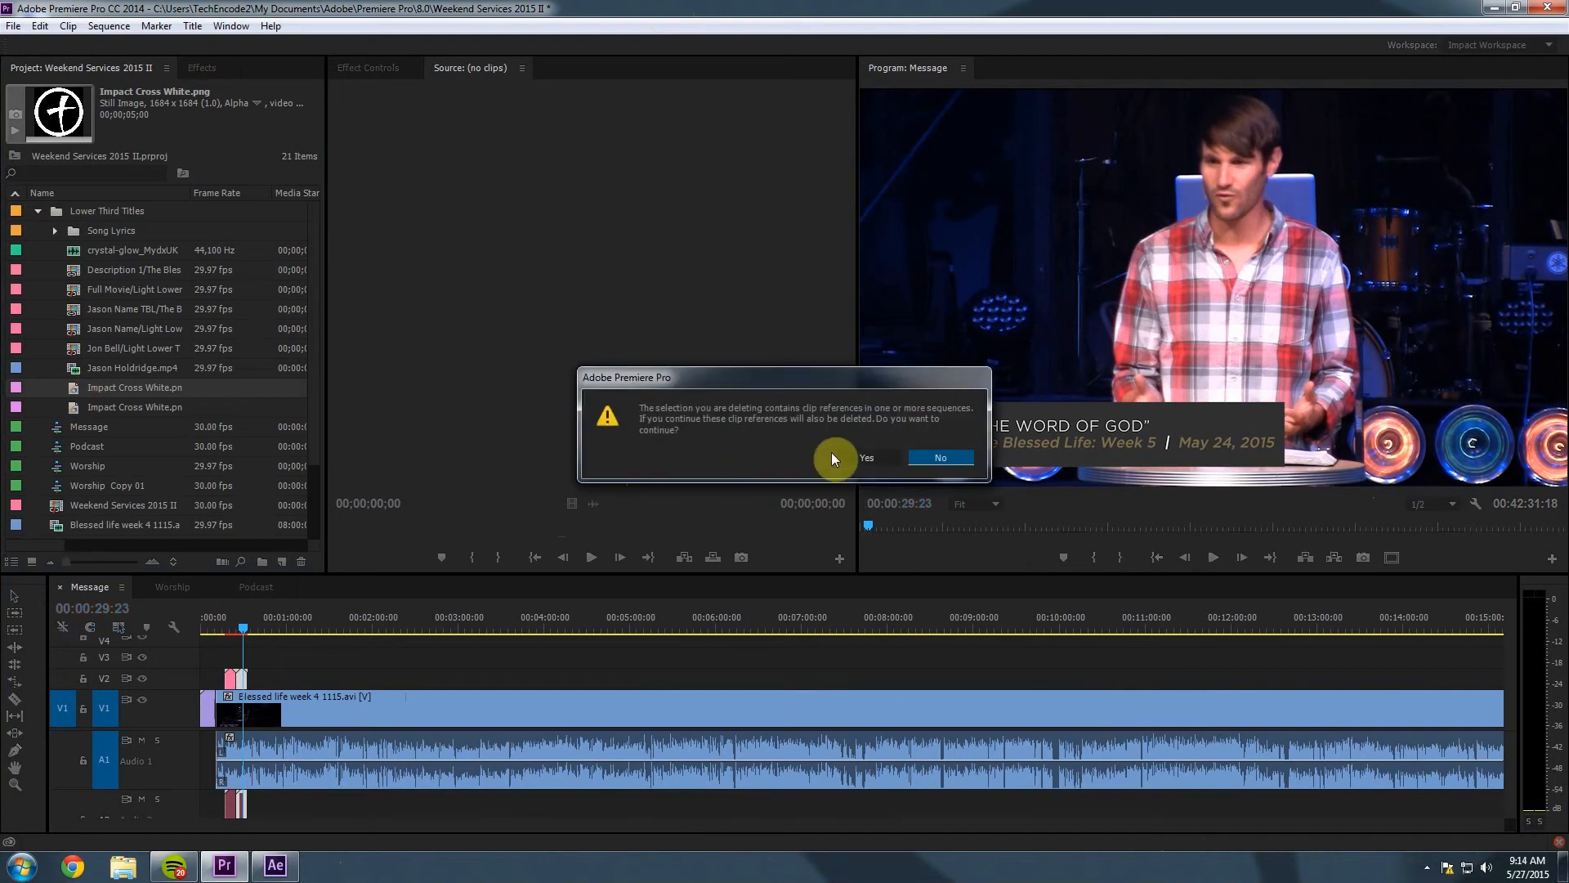
key("Escape")
left_click(72, 389)
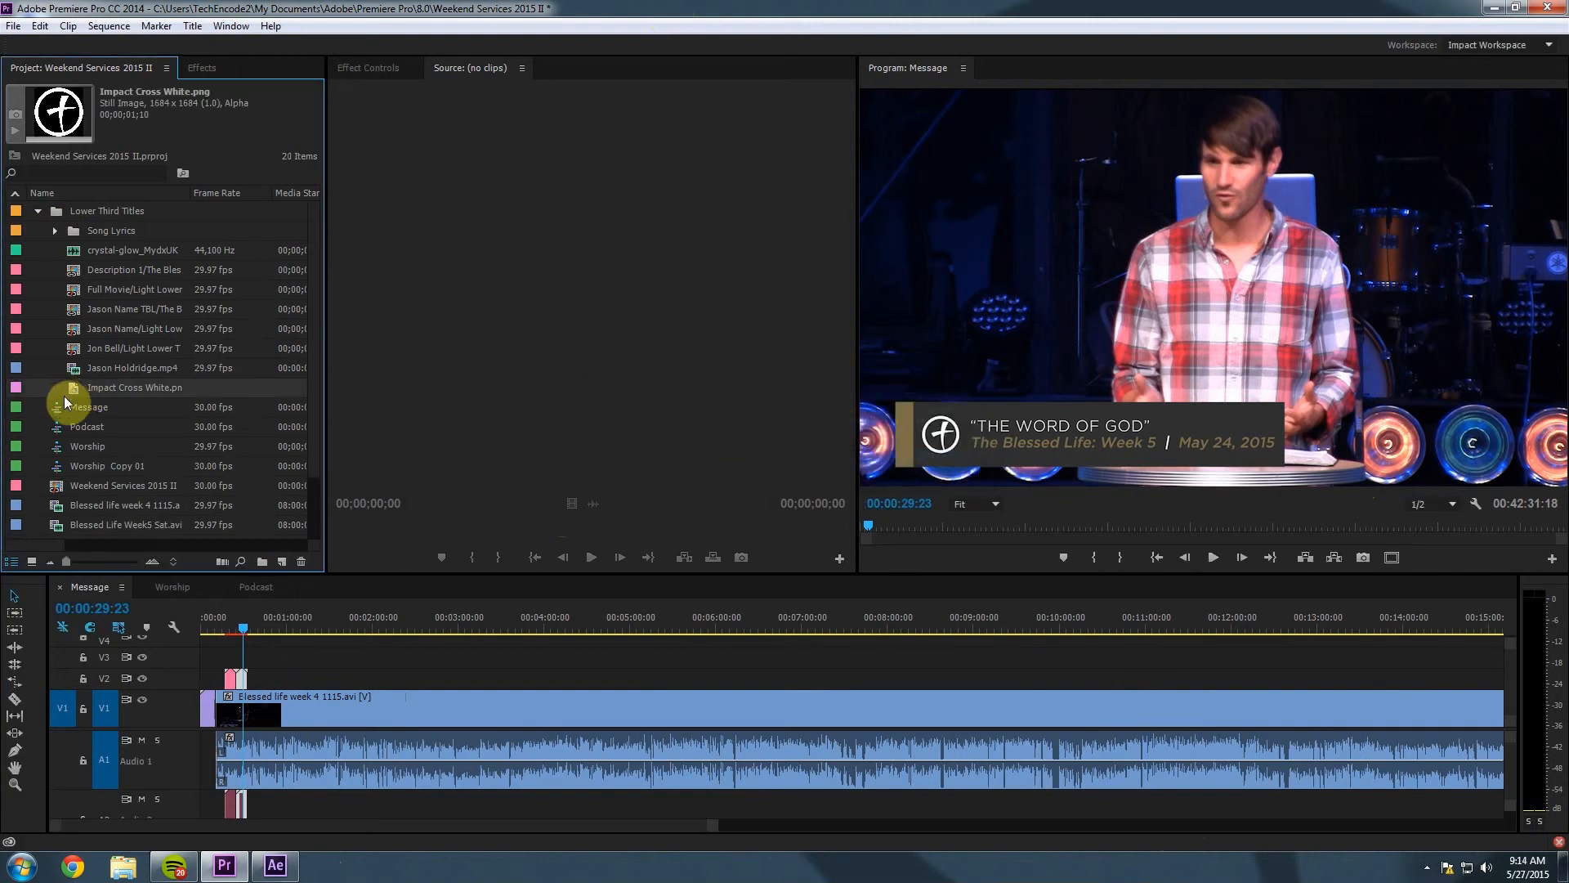
left_click_drag(73, 389, 215, 660)
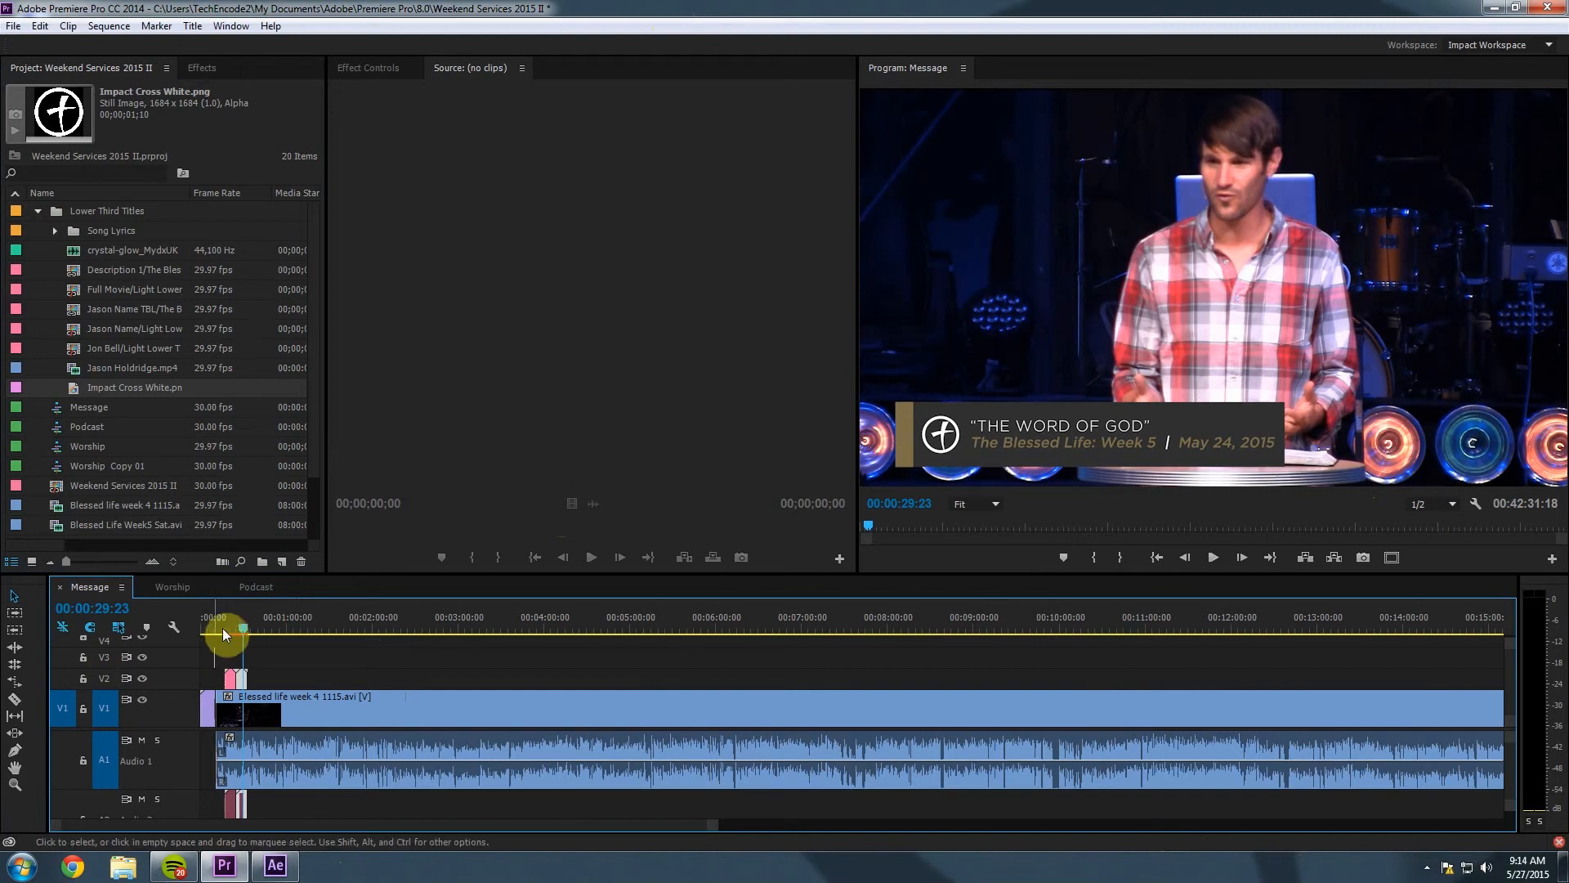
Move the Impact Cross White.png logo clip on V3 so it starts where the sermon begins.
mouse_move(224, 630)
left_mouse_down()
mouse_move(245, 627)
mouse_move(215, 637)
left_mouse_up()
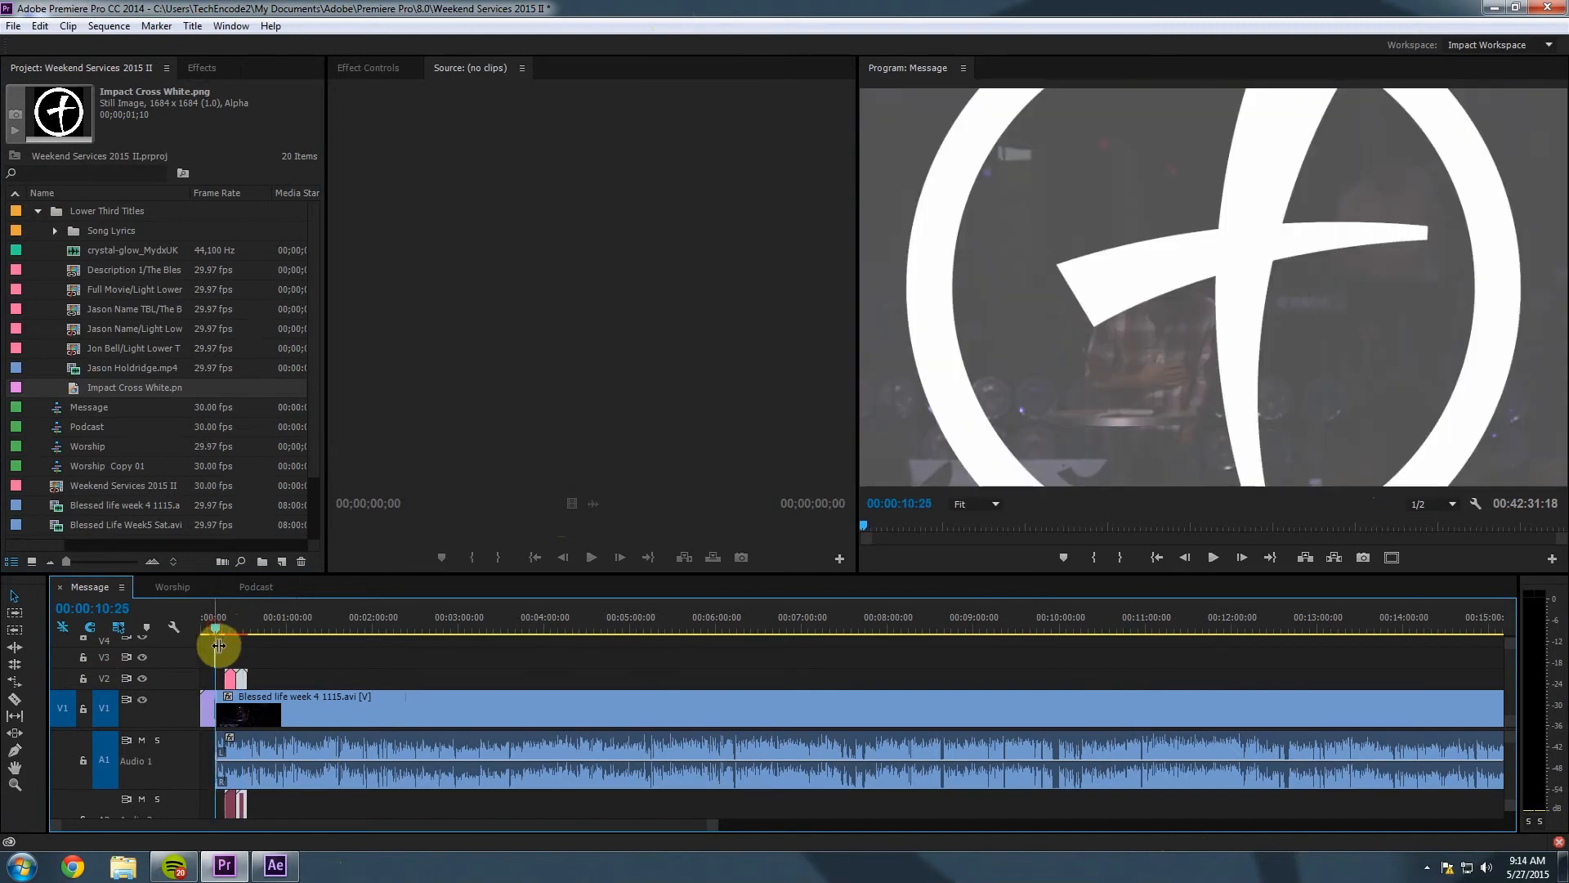
left_click_drag(701, 821, 439, 816)
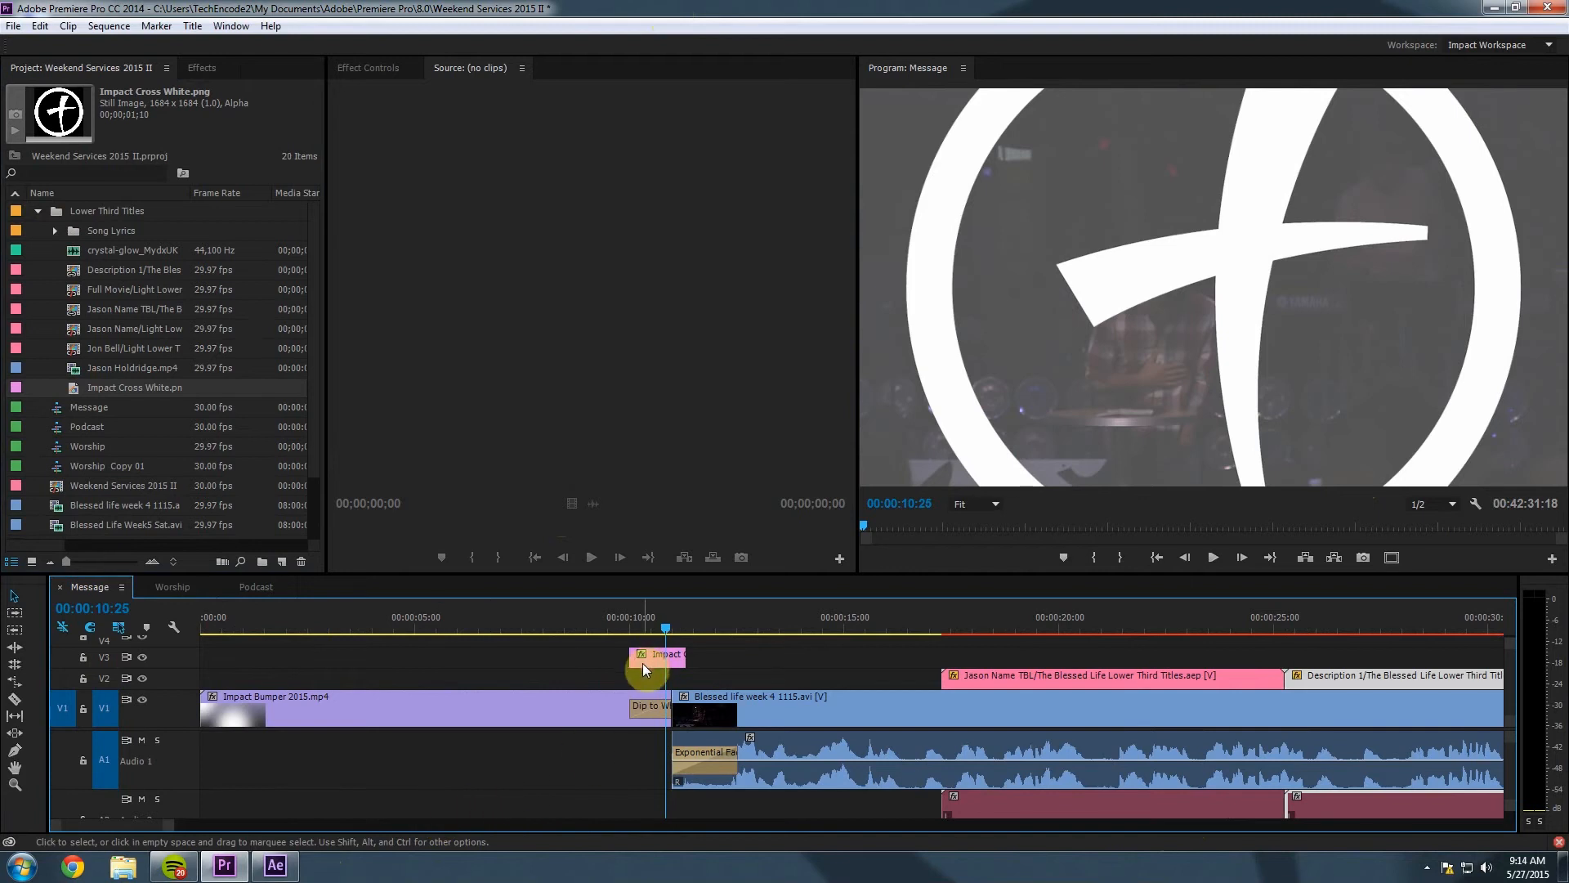
left_click_drag(642, 663, 731, 660)
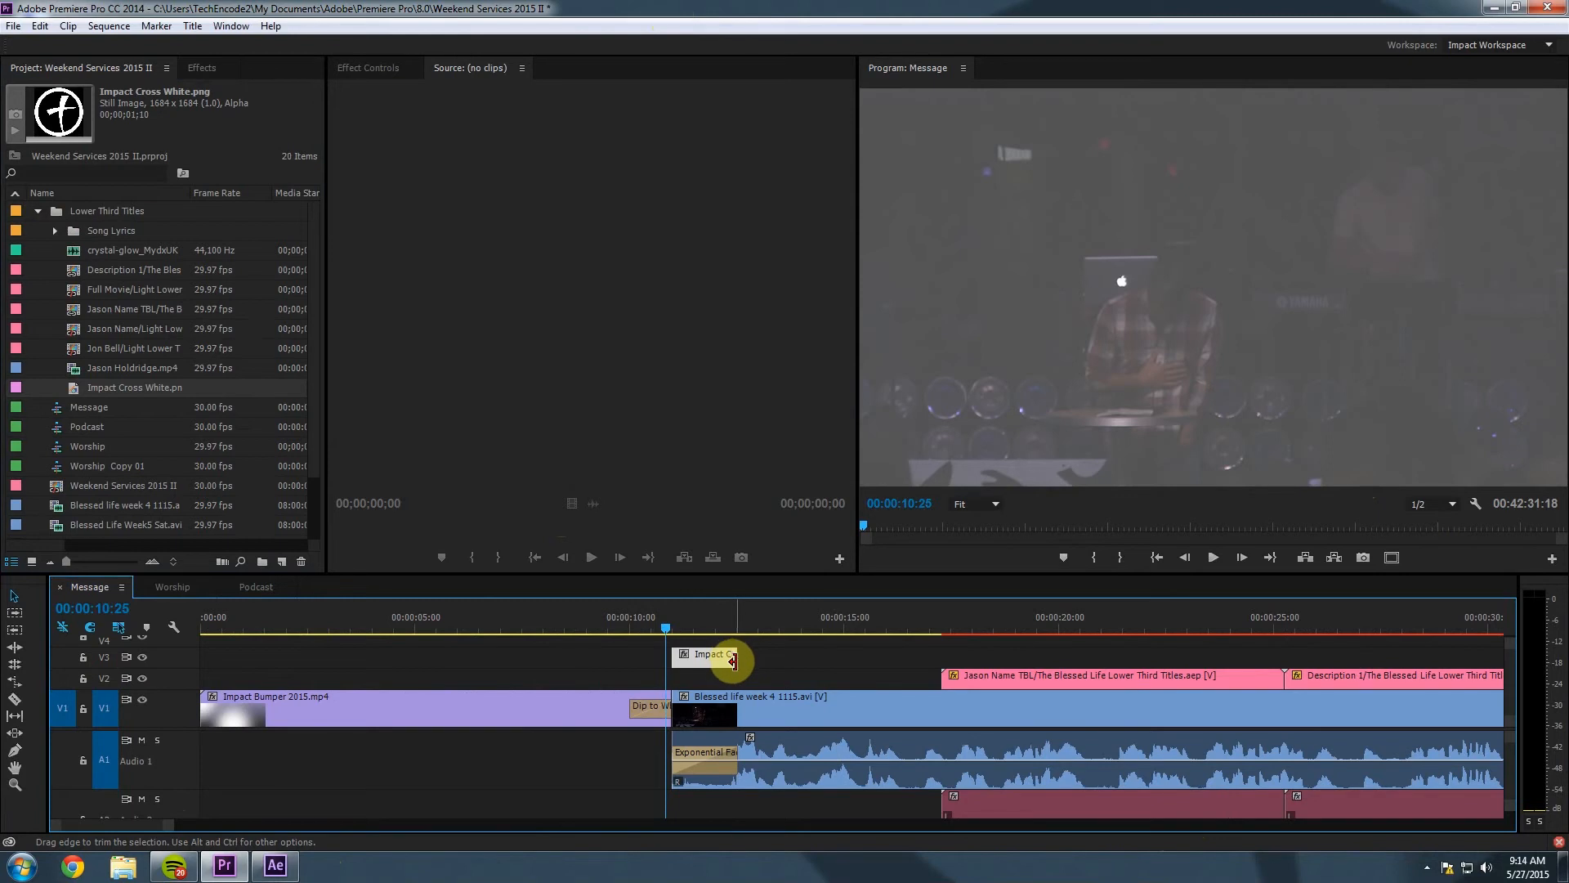
Stretch the logo clip's right edge out to the end of the sermon.
left_click_drag(734, 655, 1471, 657)
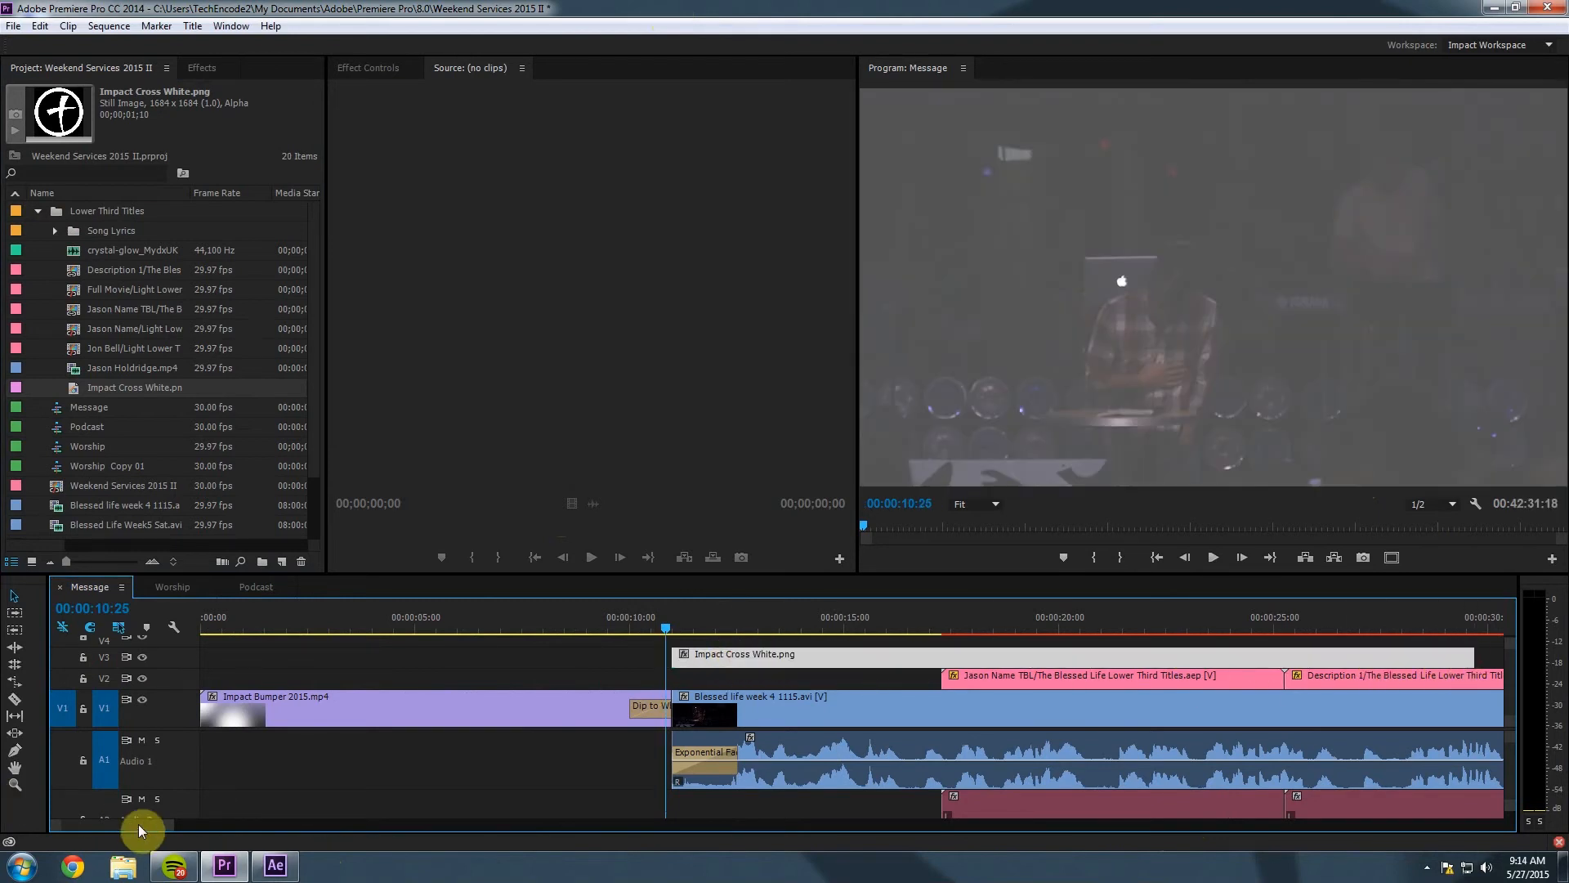
left_click_drag(165, 824, 624, 799)
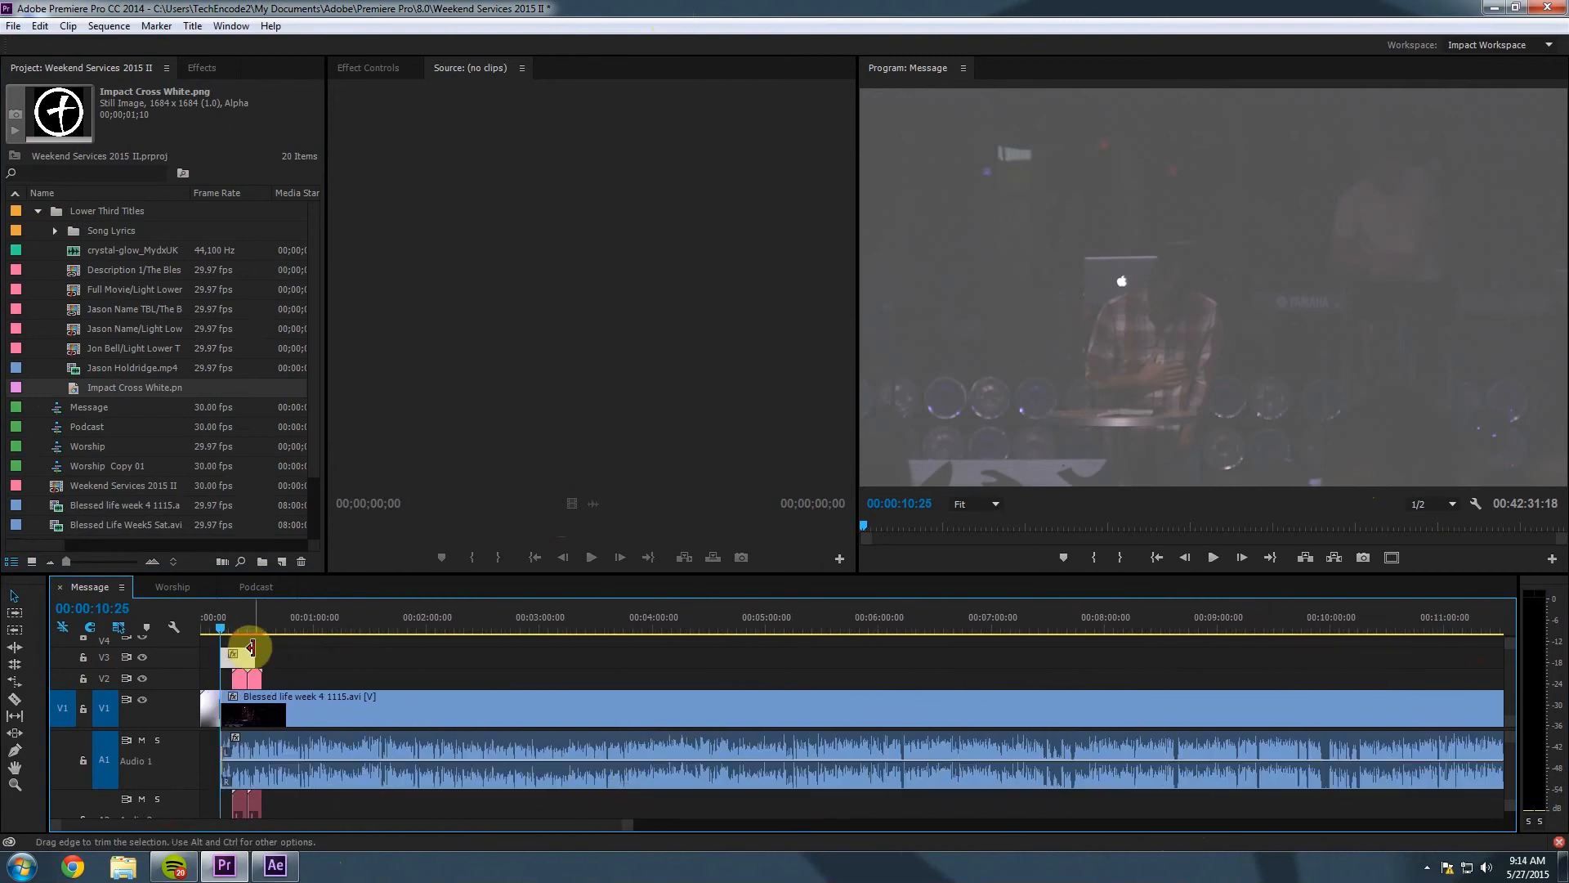
left_click_drag(255, 657, 1414, 657)
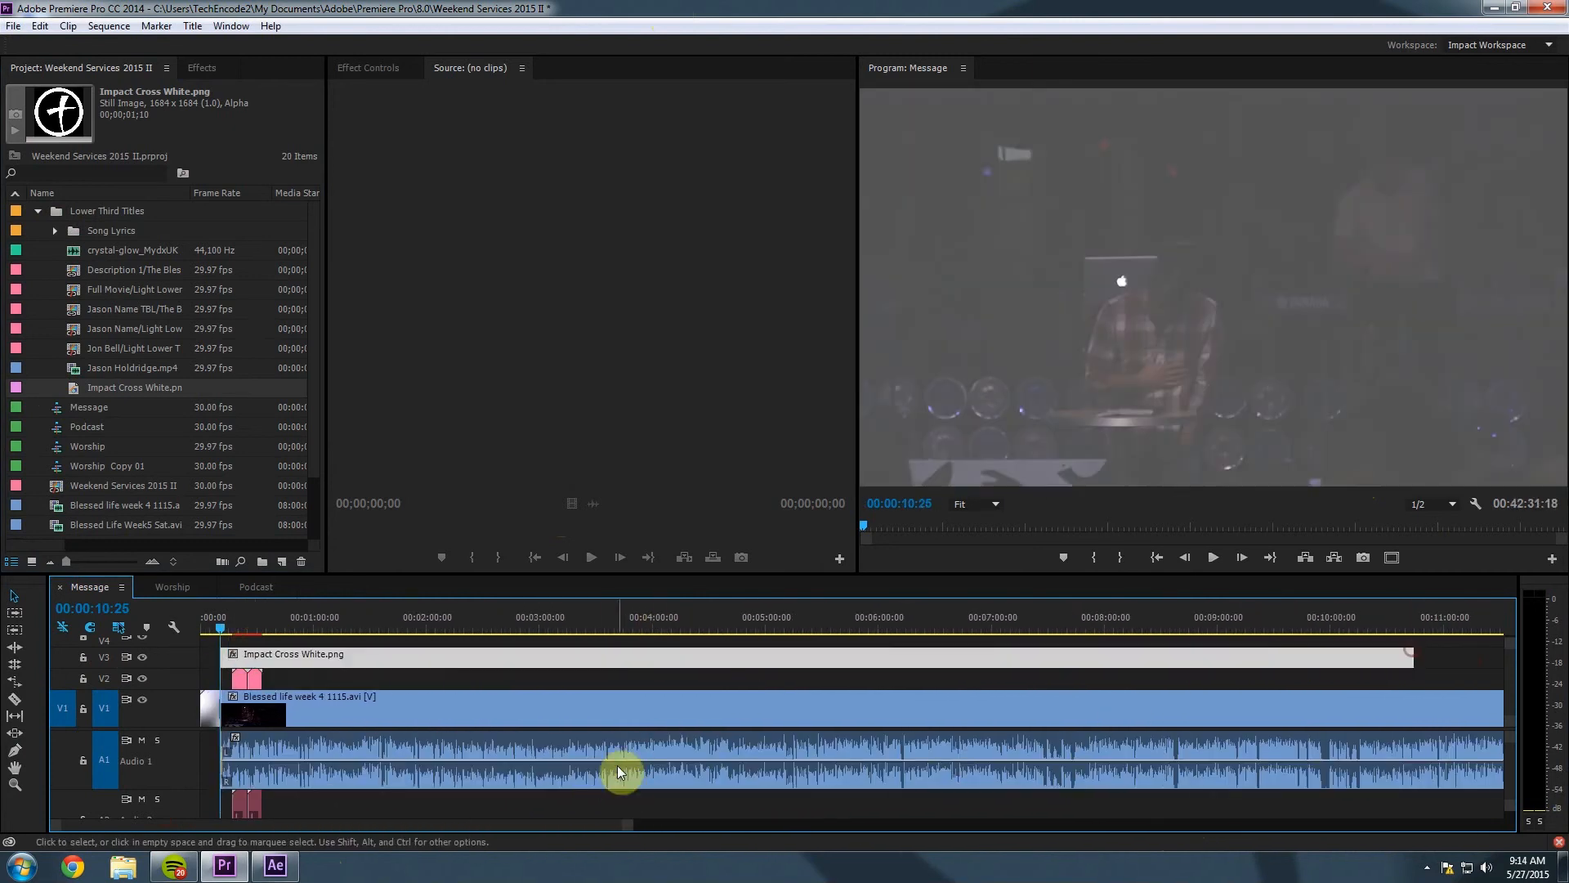
left_click_drag(630, 828, 1285, 820)
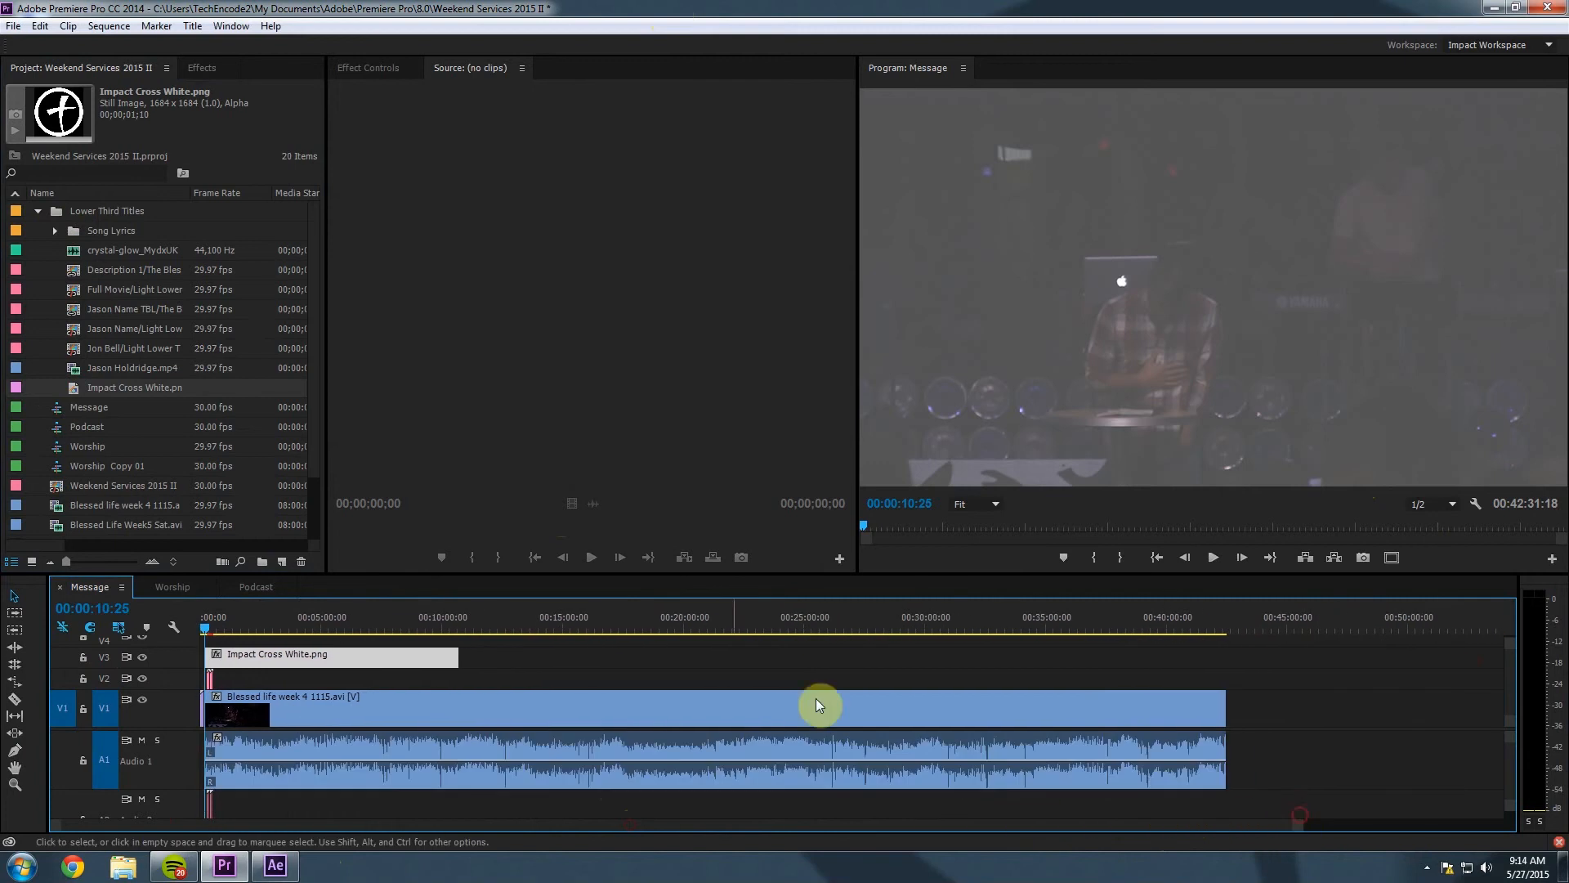
left_click_drag(468, 653, 1226, 660)
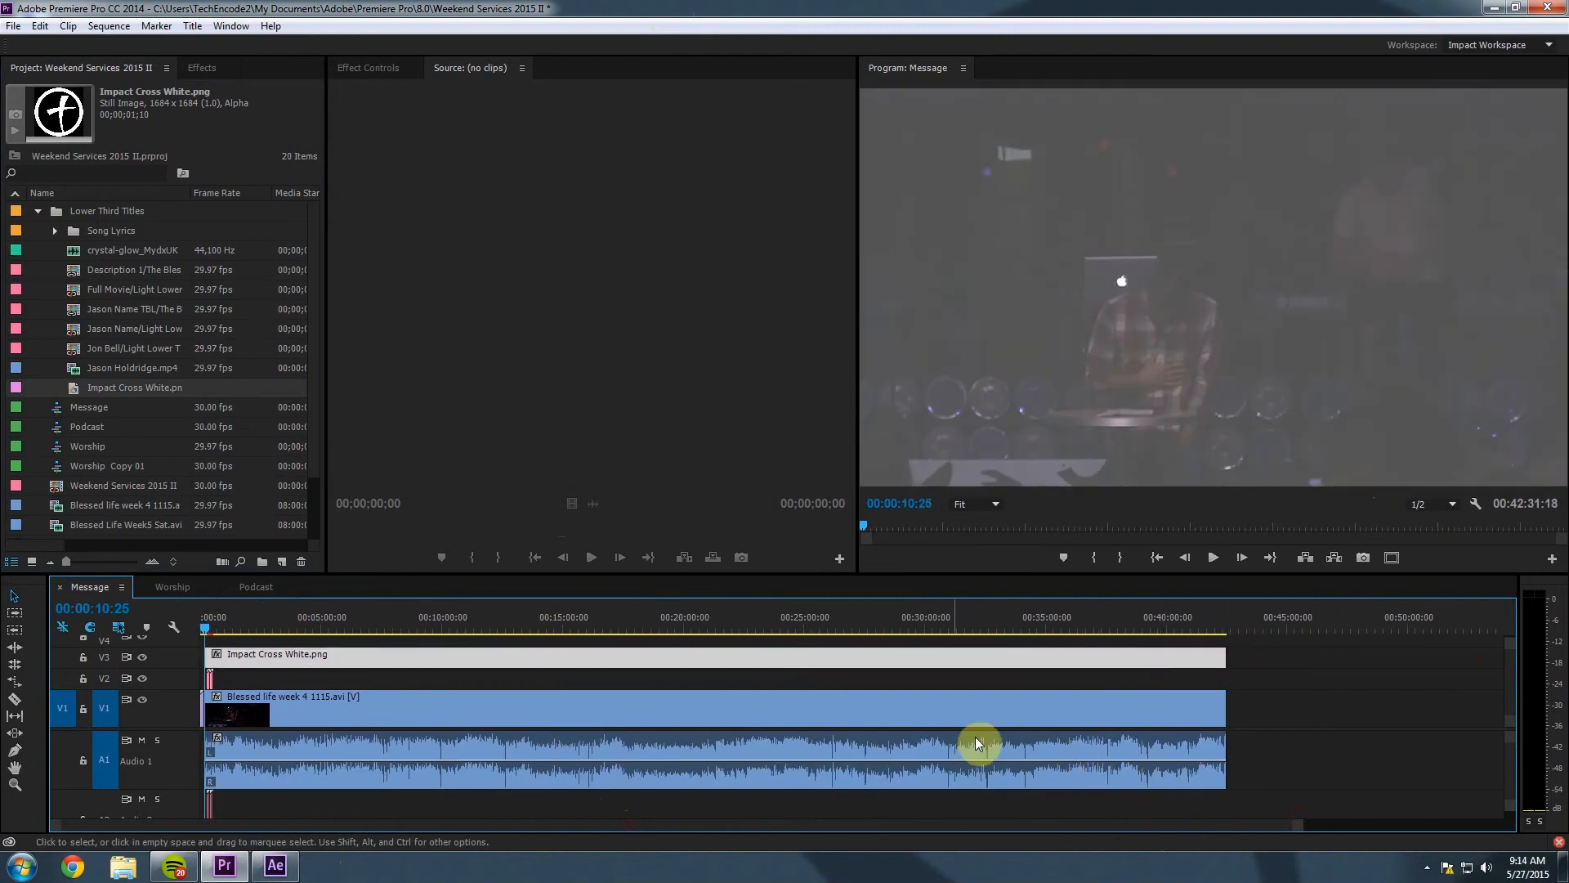
Park the playhead at 19:51:20 and show the V3 logo clip's Motion settings in Effect Controls.
left_click(681, 623)
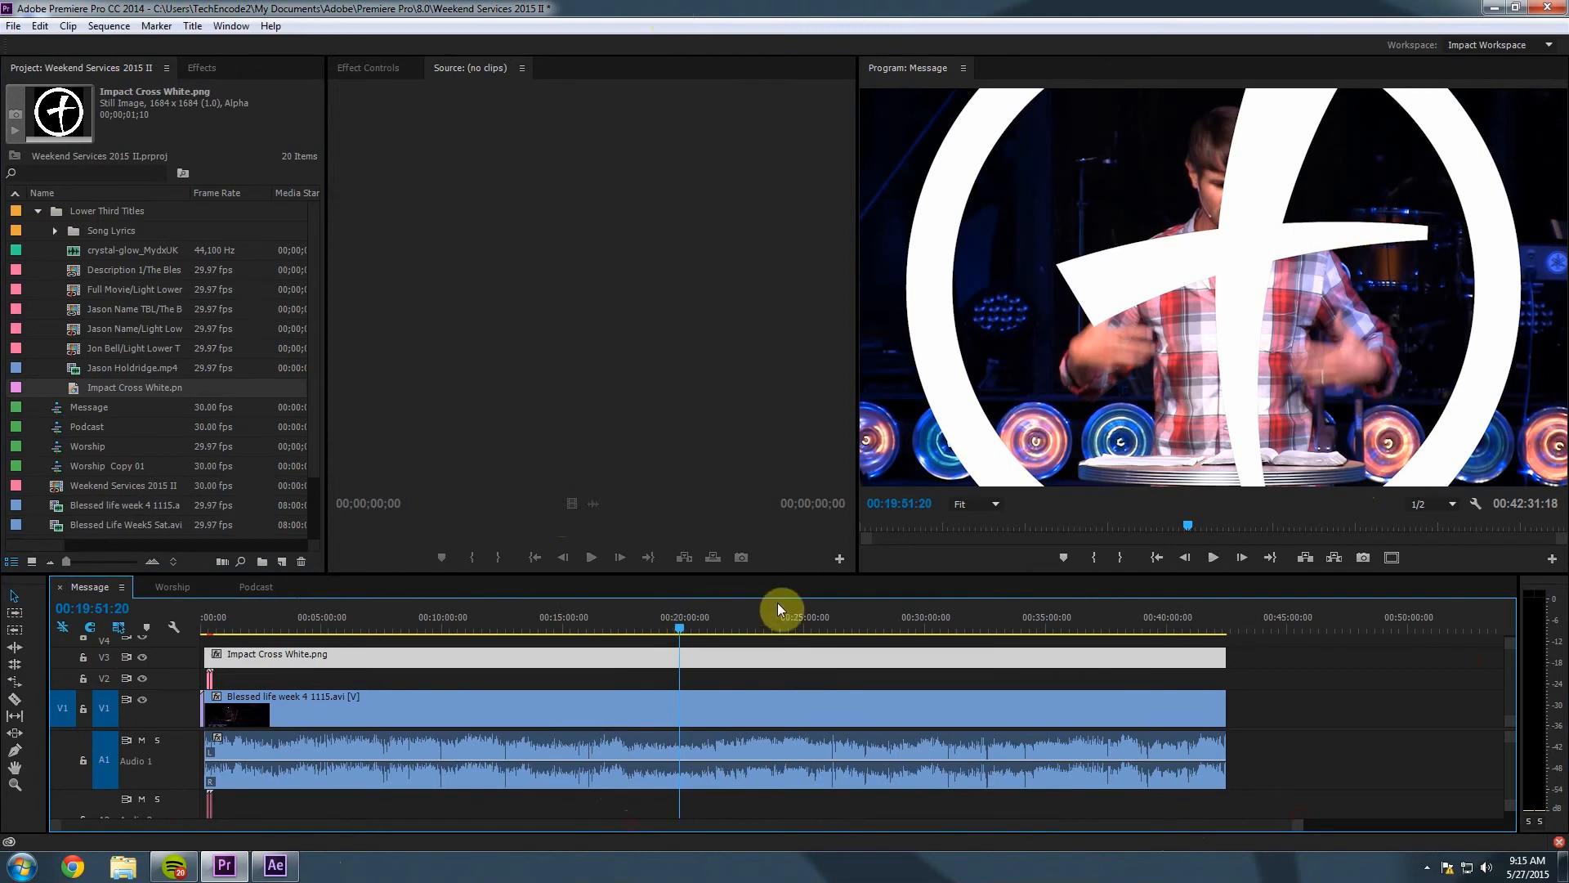
left_click(732, 675)
left_click(732, 662)
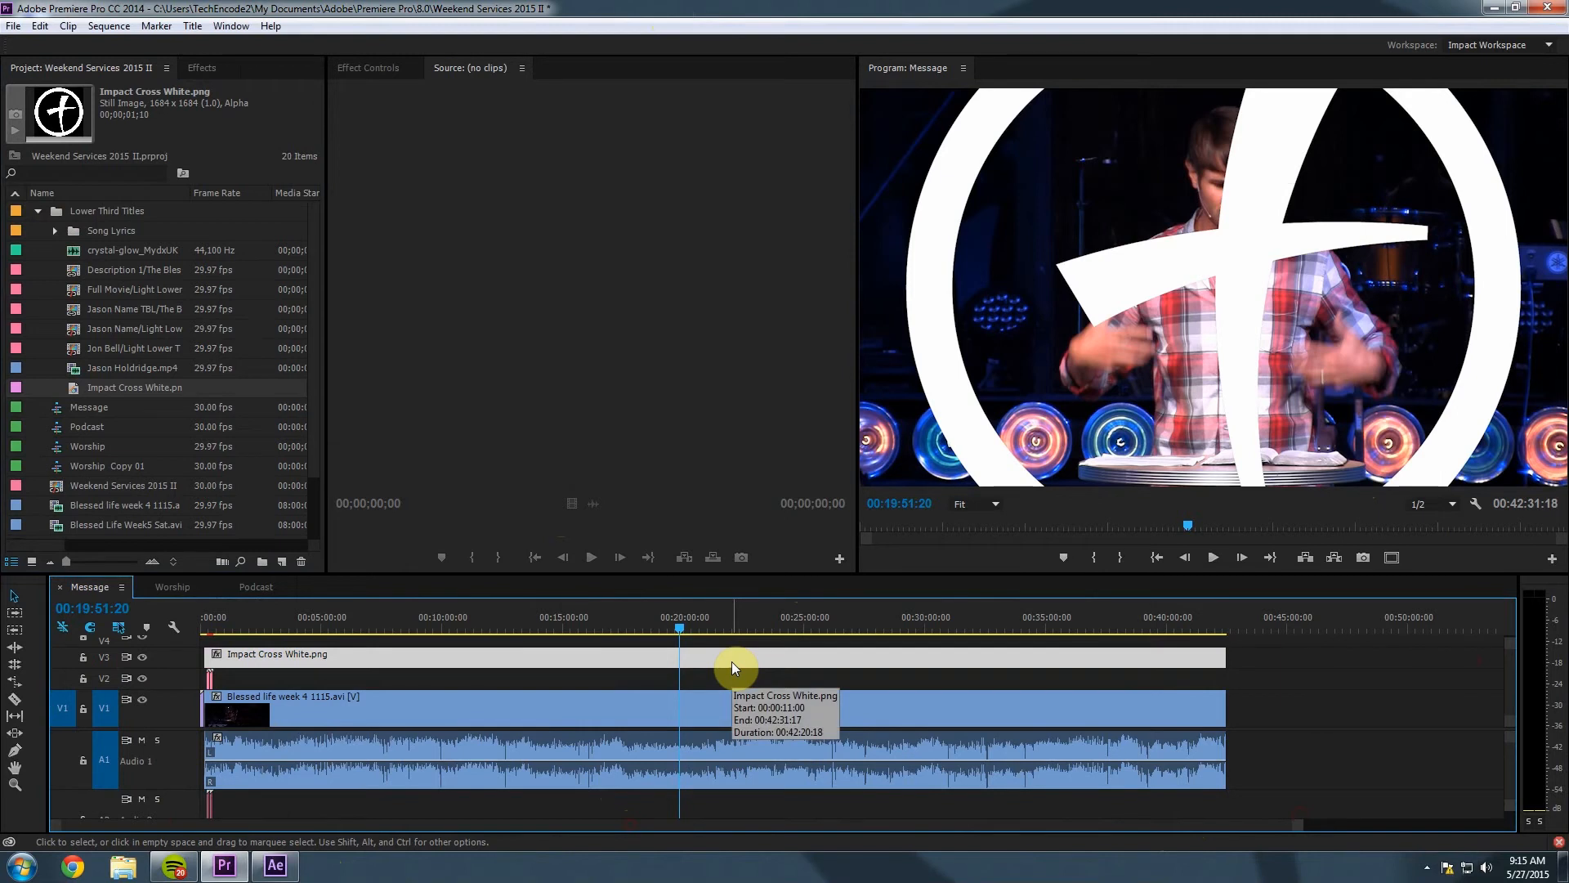
left_click(376, 67)
left_click(338, 134)
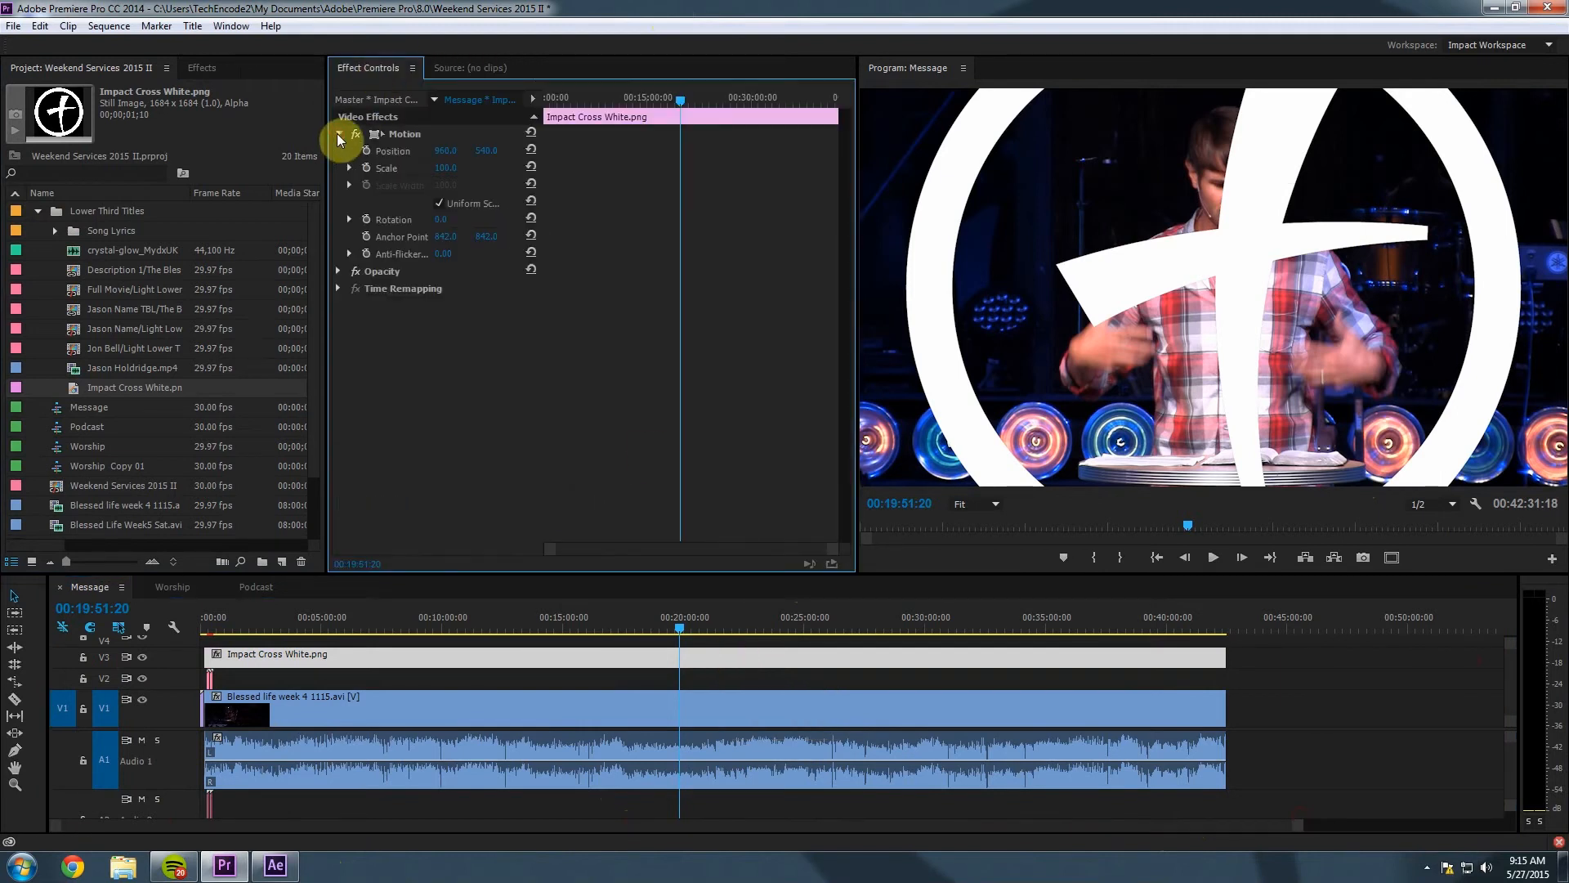
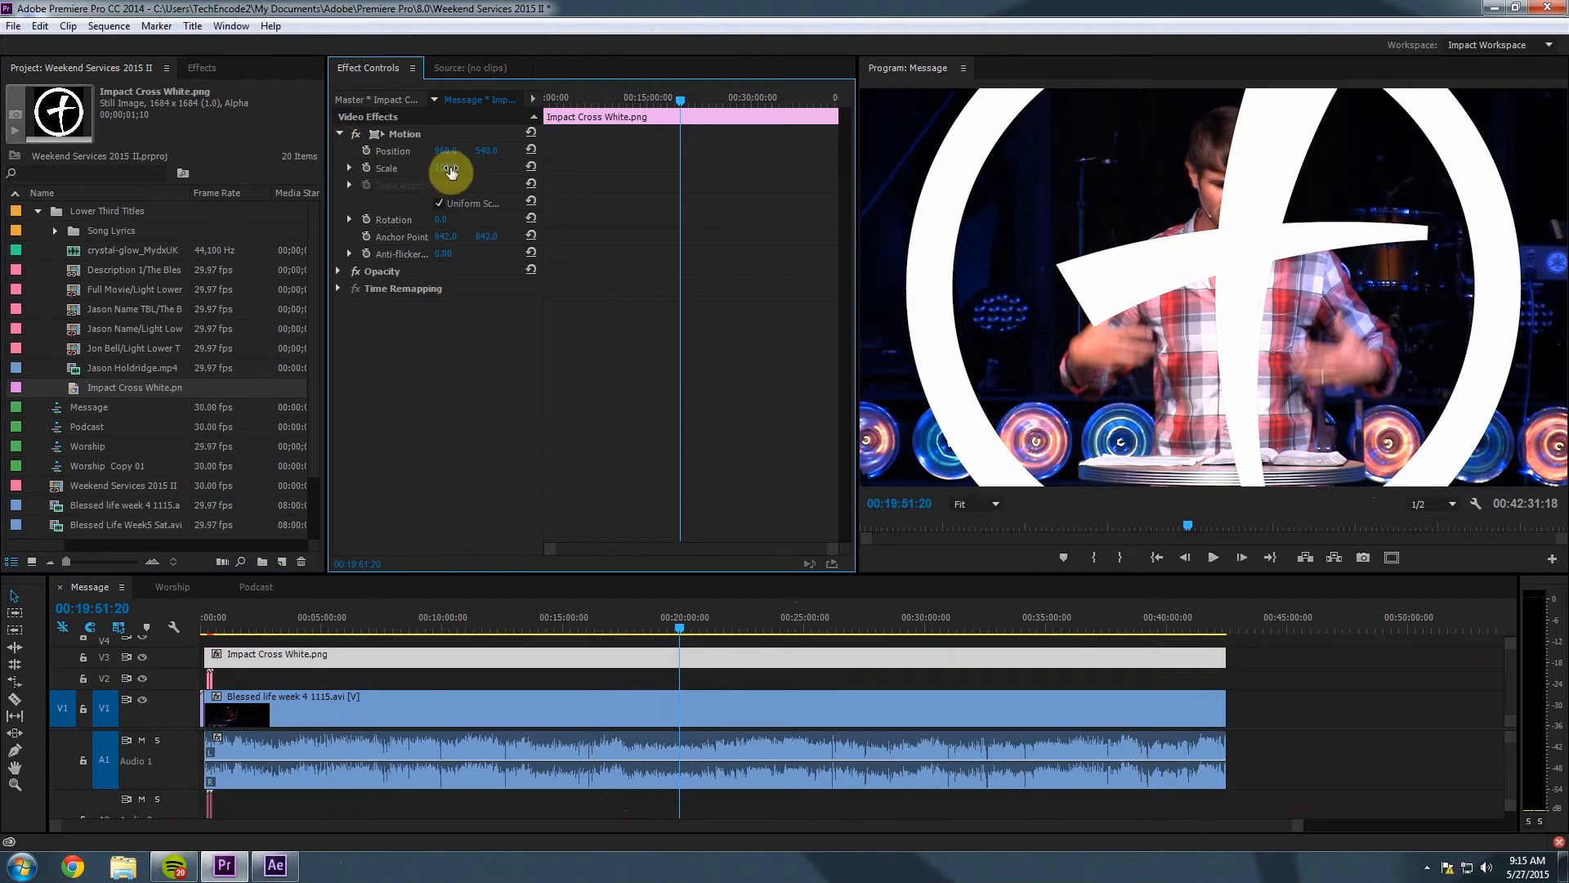
Shrink the Impact Cross White logo to scale 8 and place it in the Program monitor's lower-right corner.
left_click_drag(447, 172, 371, 171)
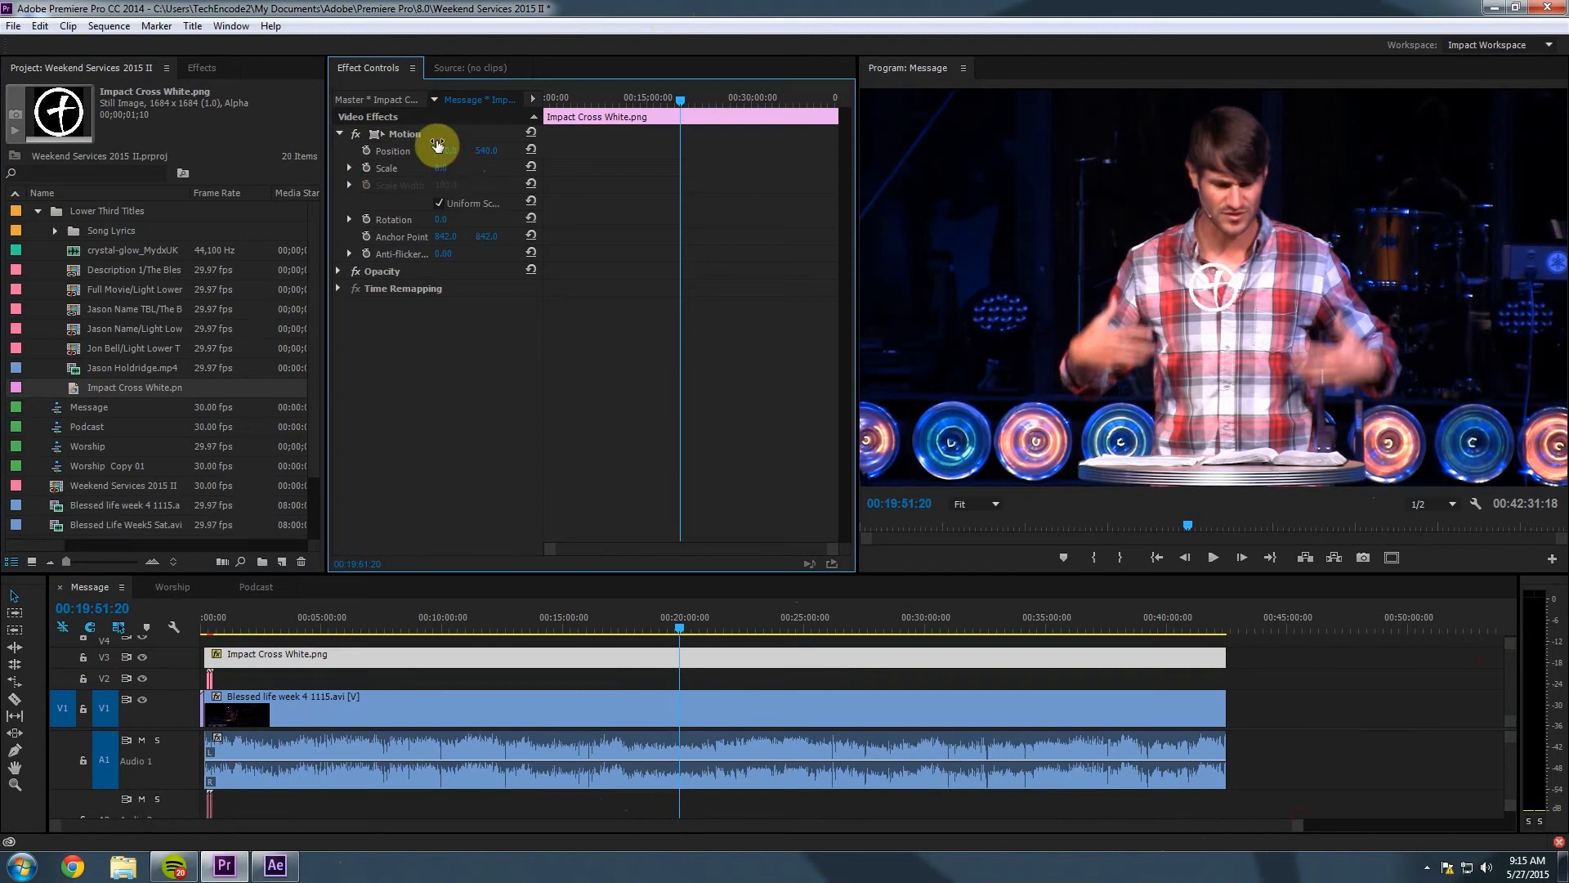
left_click(411, 135)
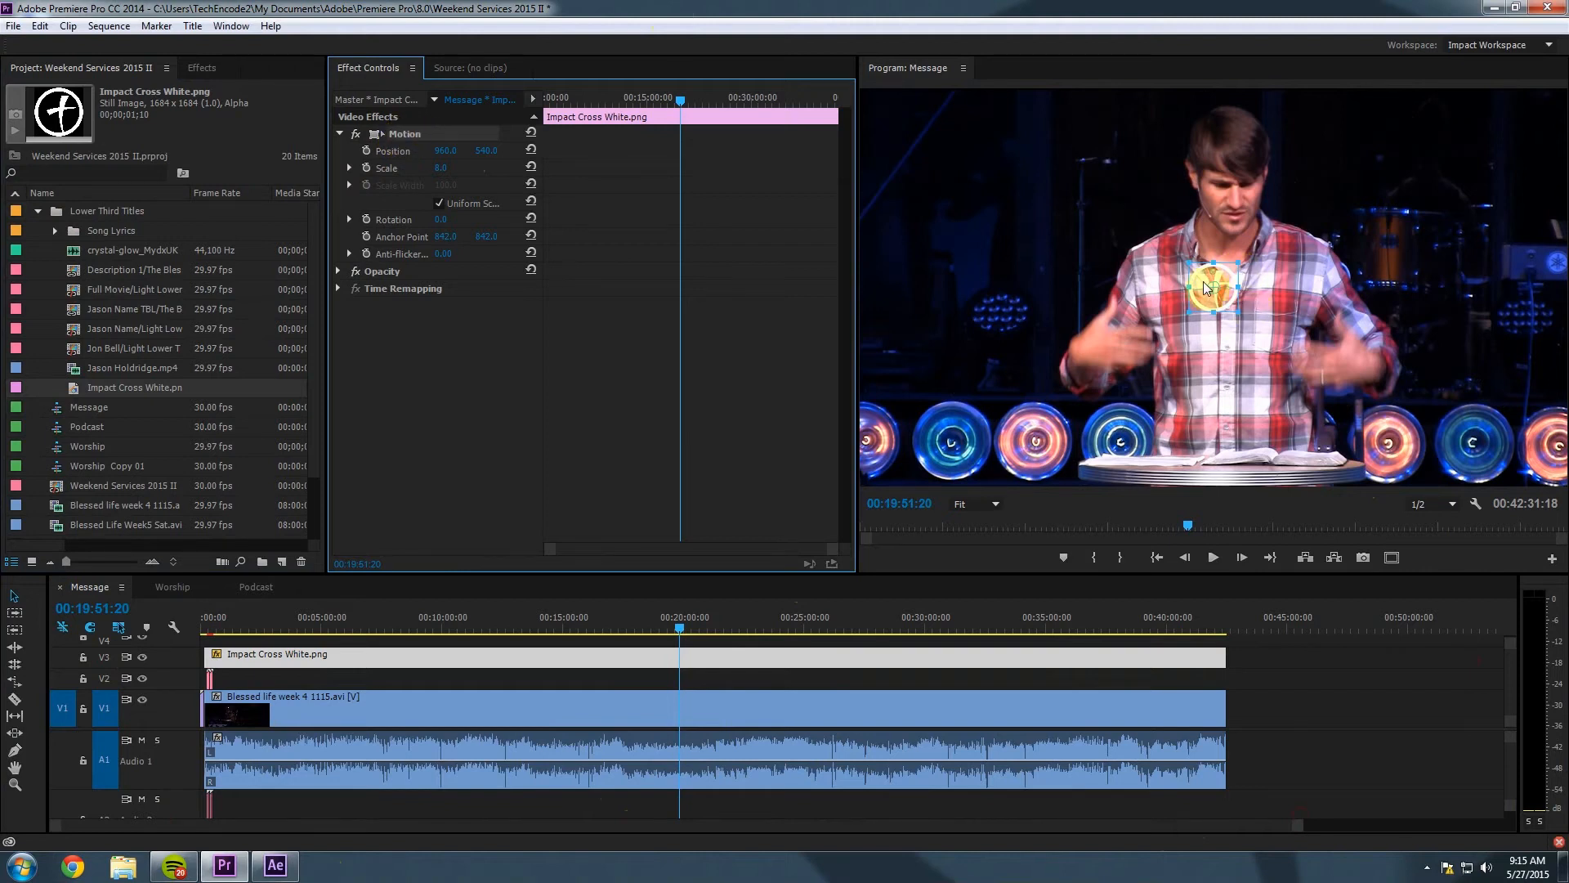
left_click_drag(1199, 280, 1504, 432)
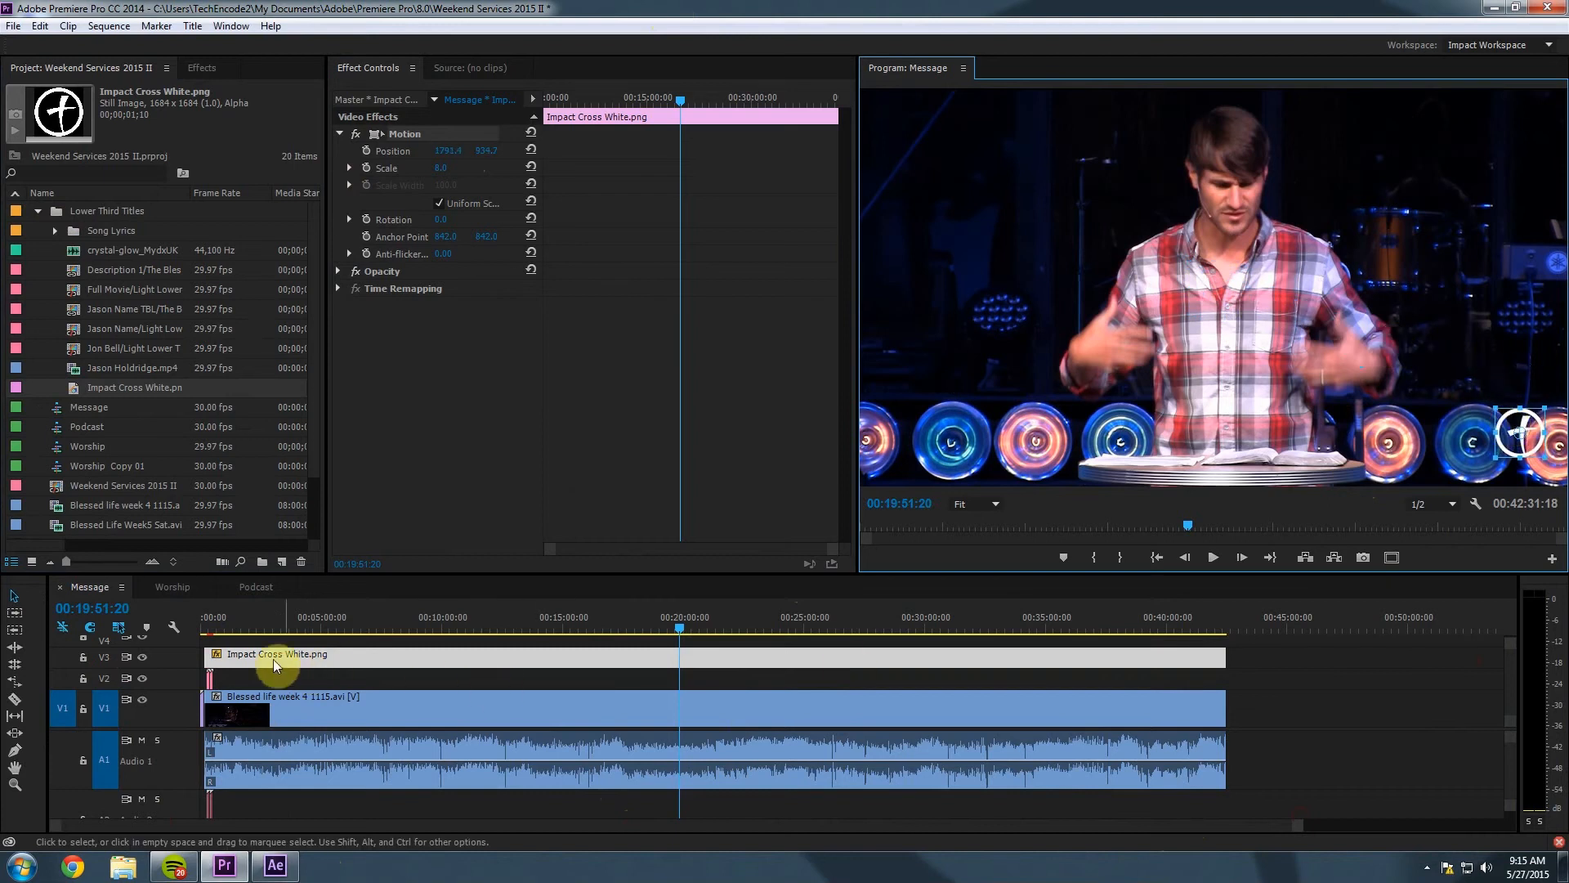
left_click(210, 627)
left_click_drag(211, 627, 210, 627)
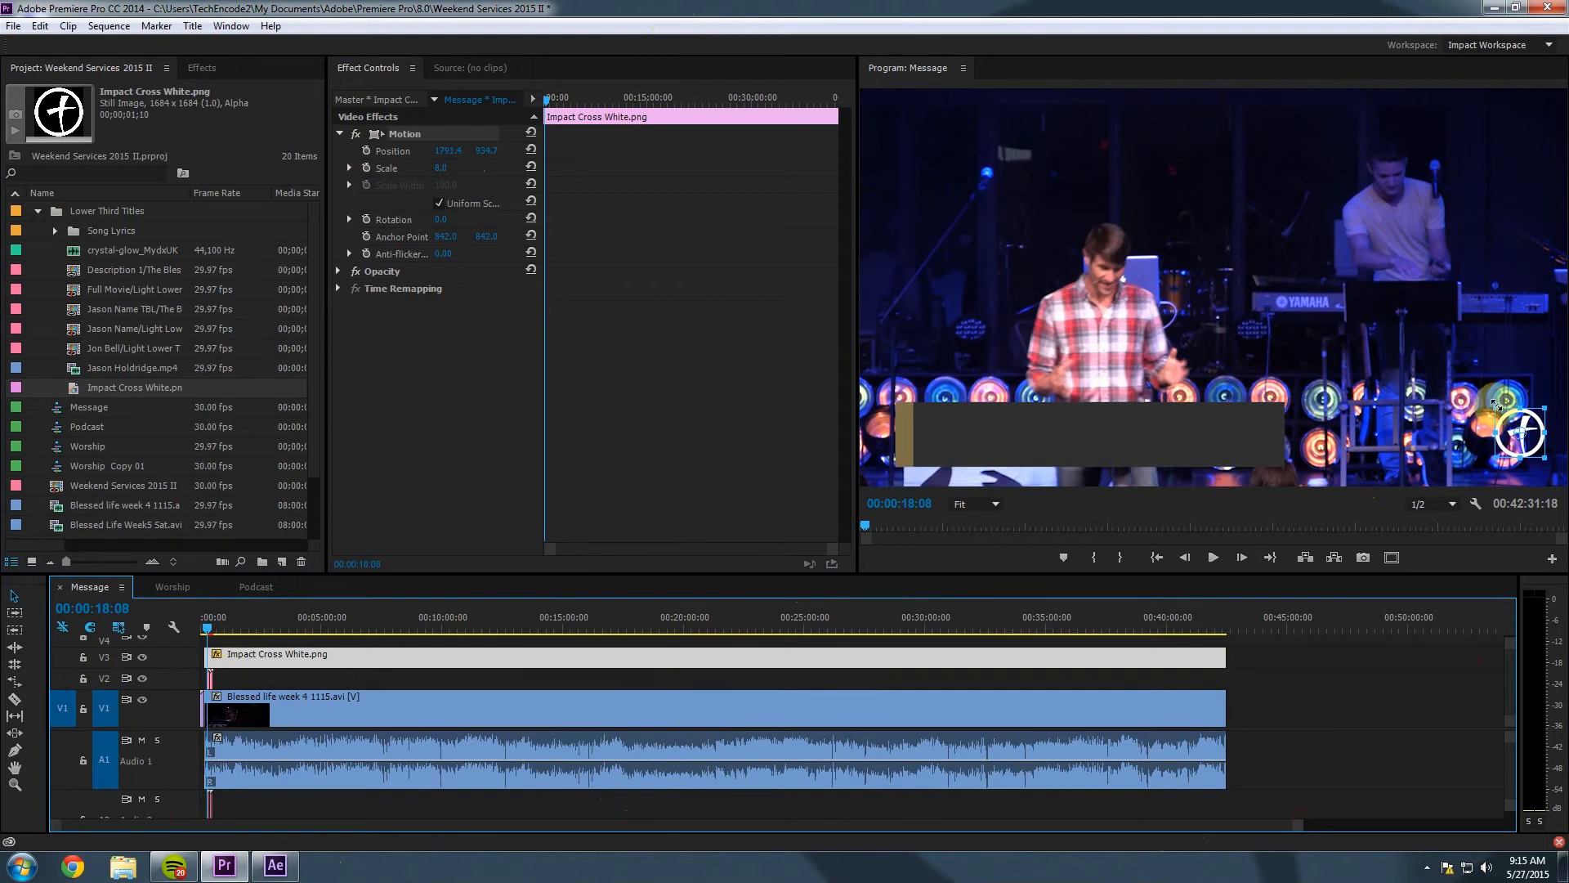
mouse_move(1505, 425)
left_mouse_down()
mouse_move(1219, 426)
mouse_move(1495, 426)
left_mouse_up()
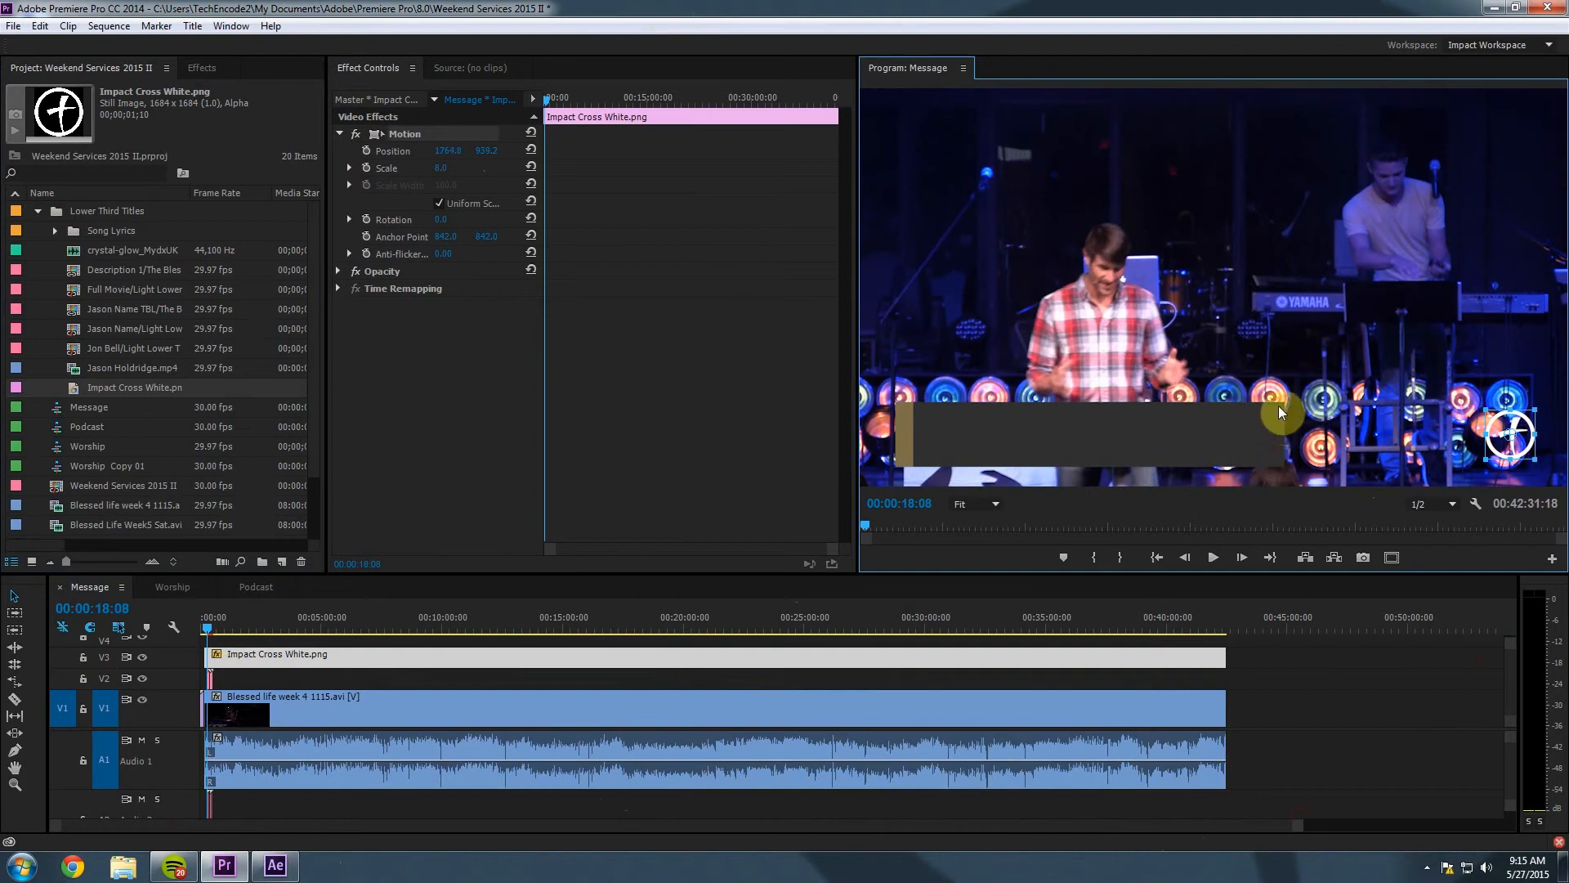
left_click(1463, 423)
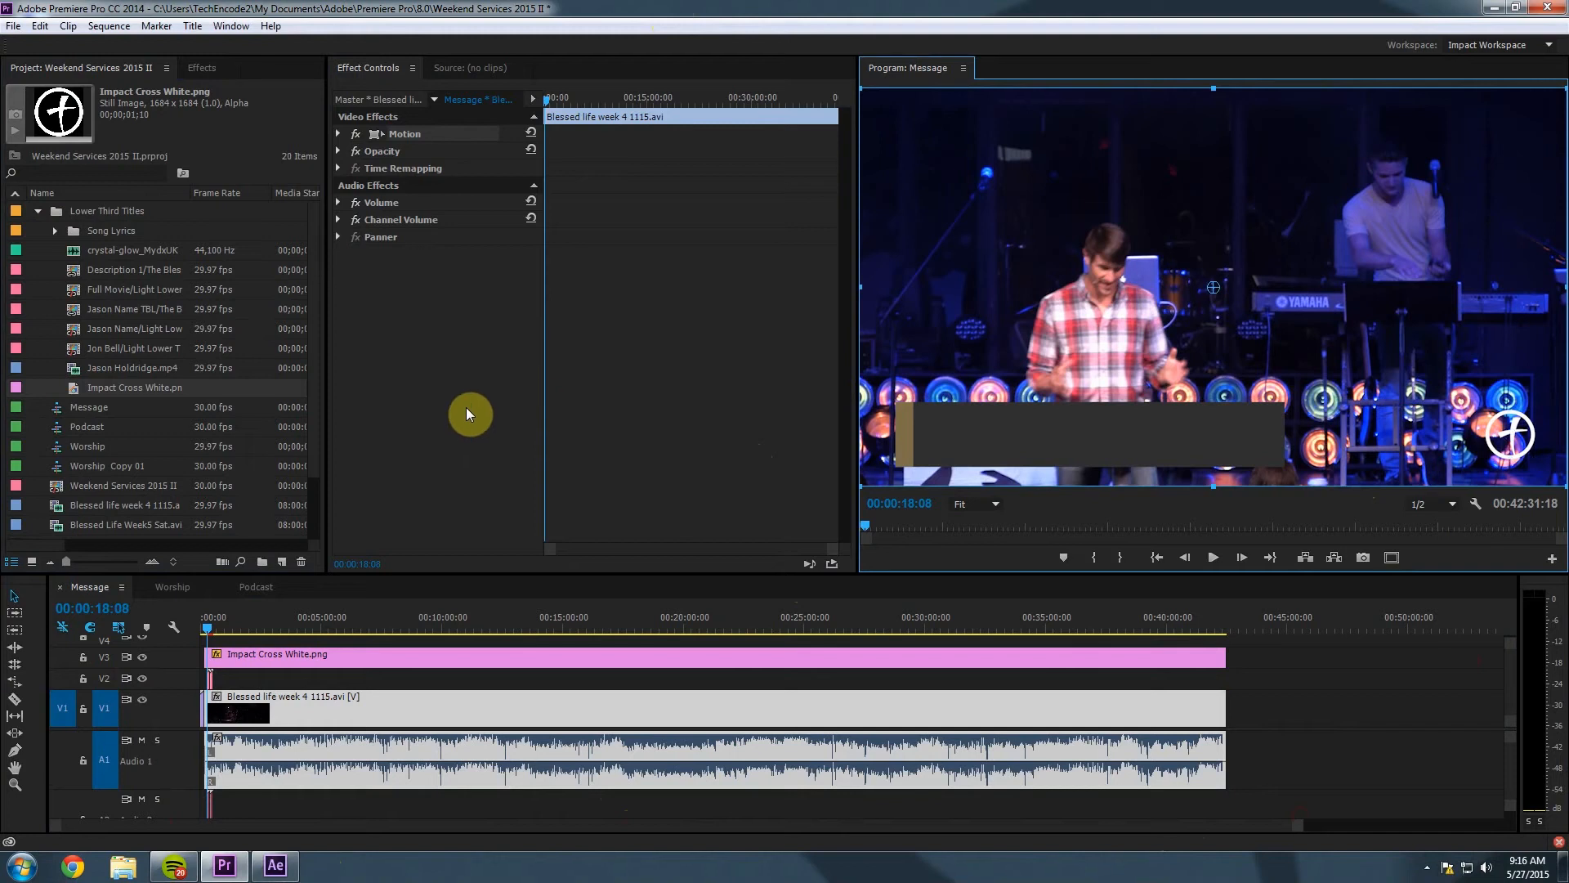
left_click(415, 626)
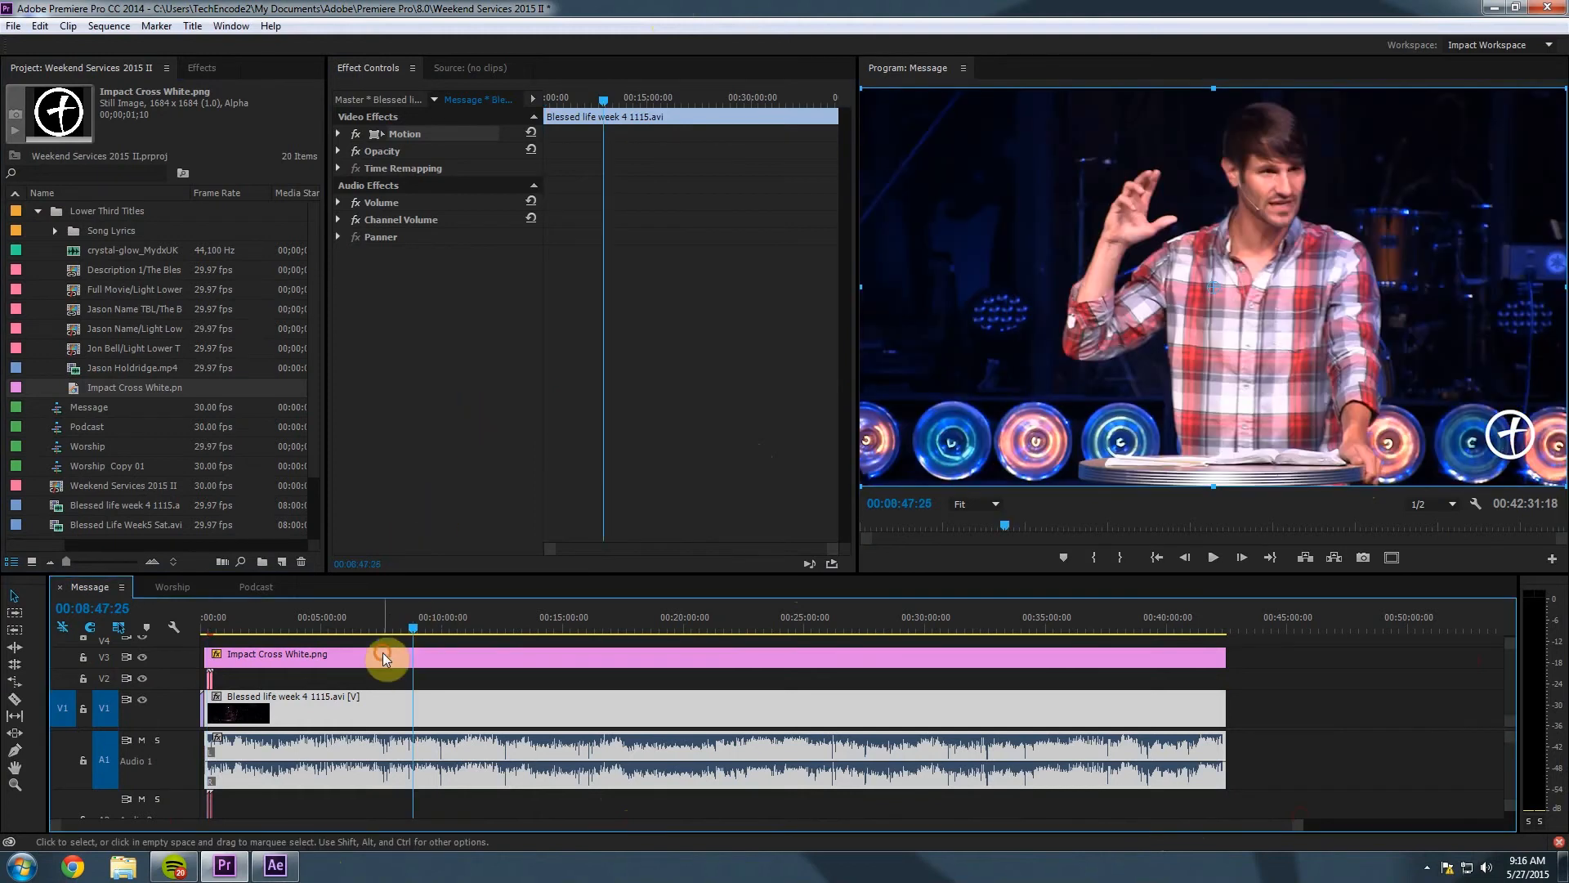
Turn off opacity keyframing on the V3 cross logo and set its Opacity to 35%.
left_click(382, 652)
left_click(379, 67)
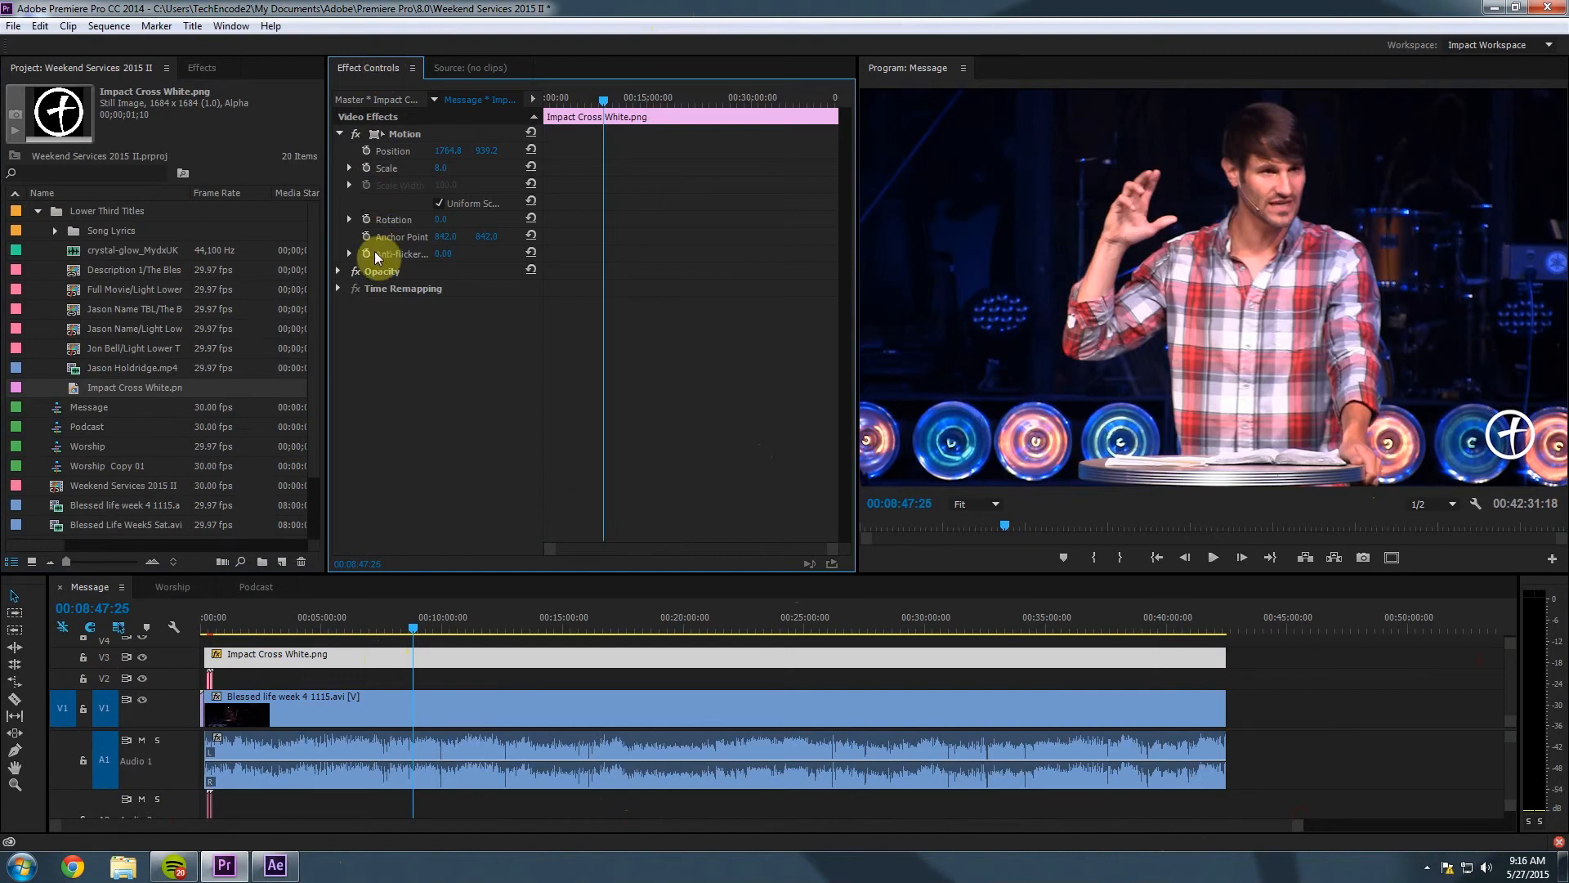
left_click(340, 271)
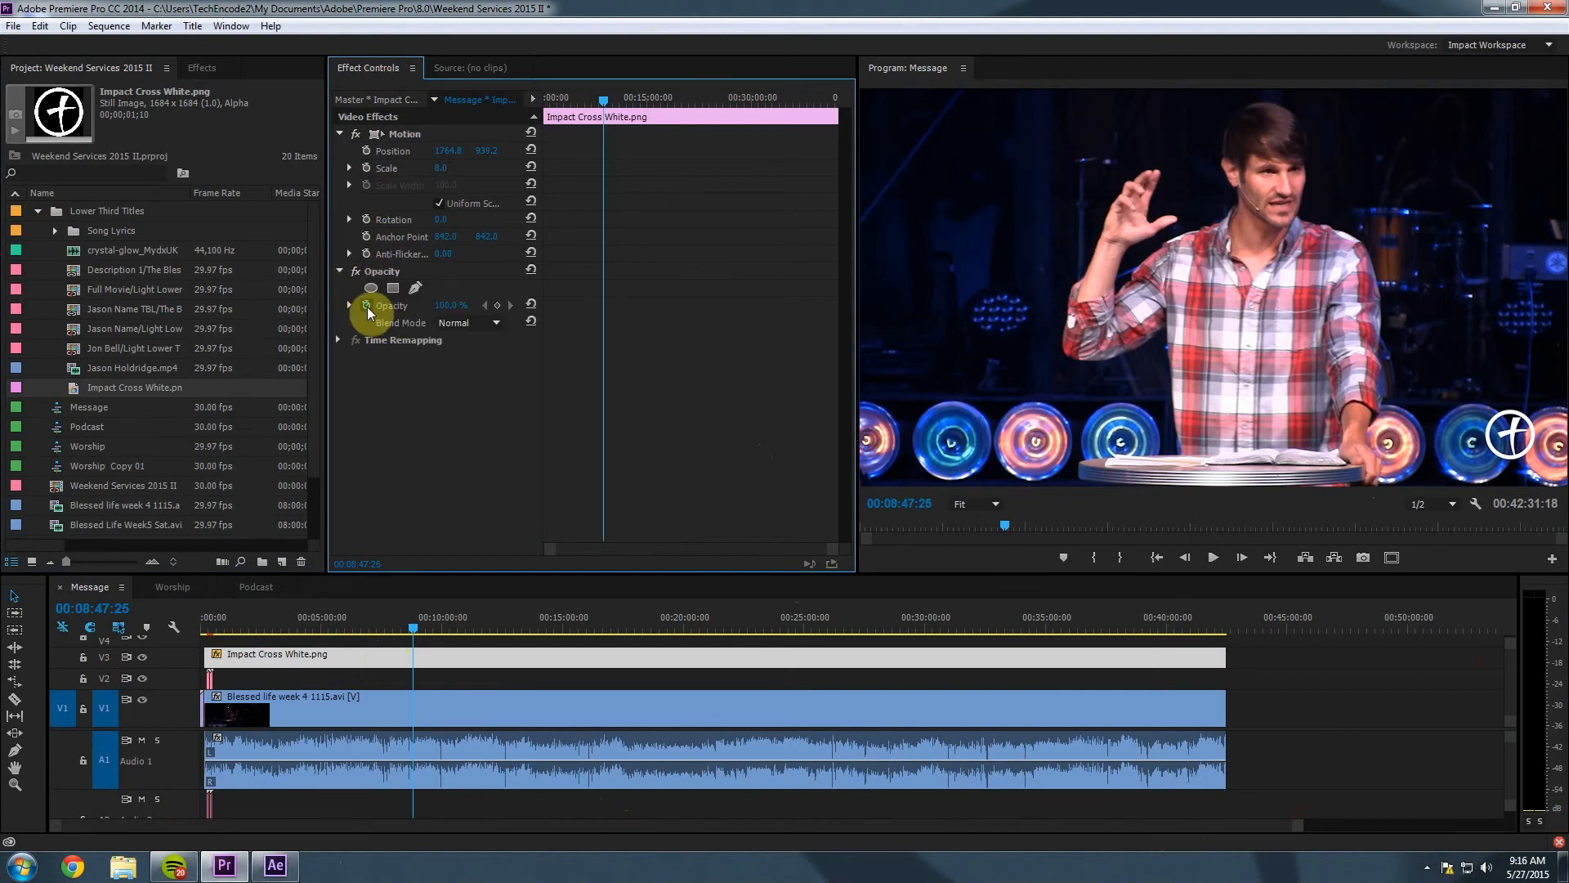
left_click(367, 306)
left_click(452, 306)
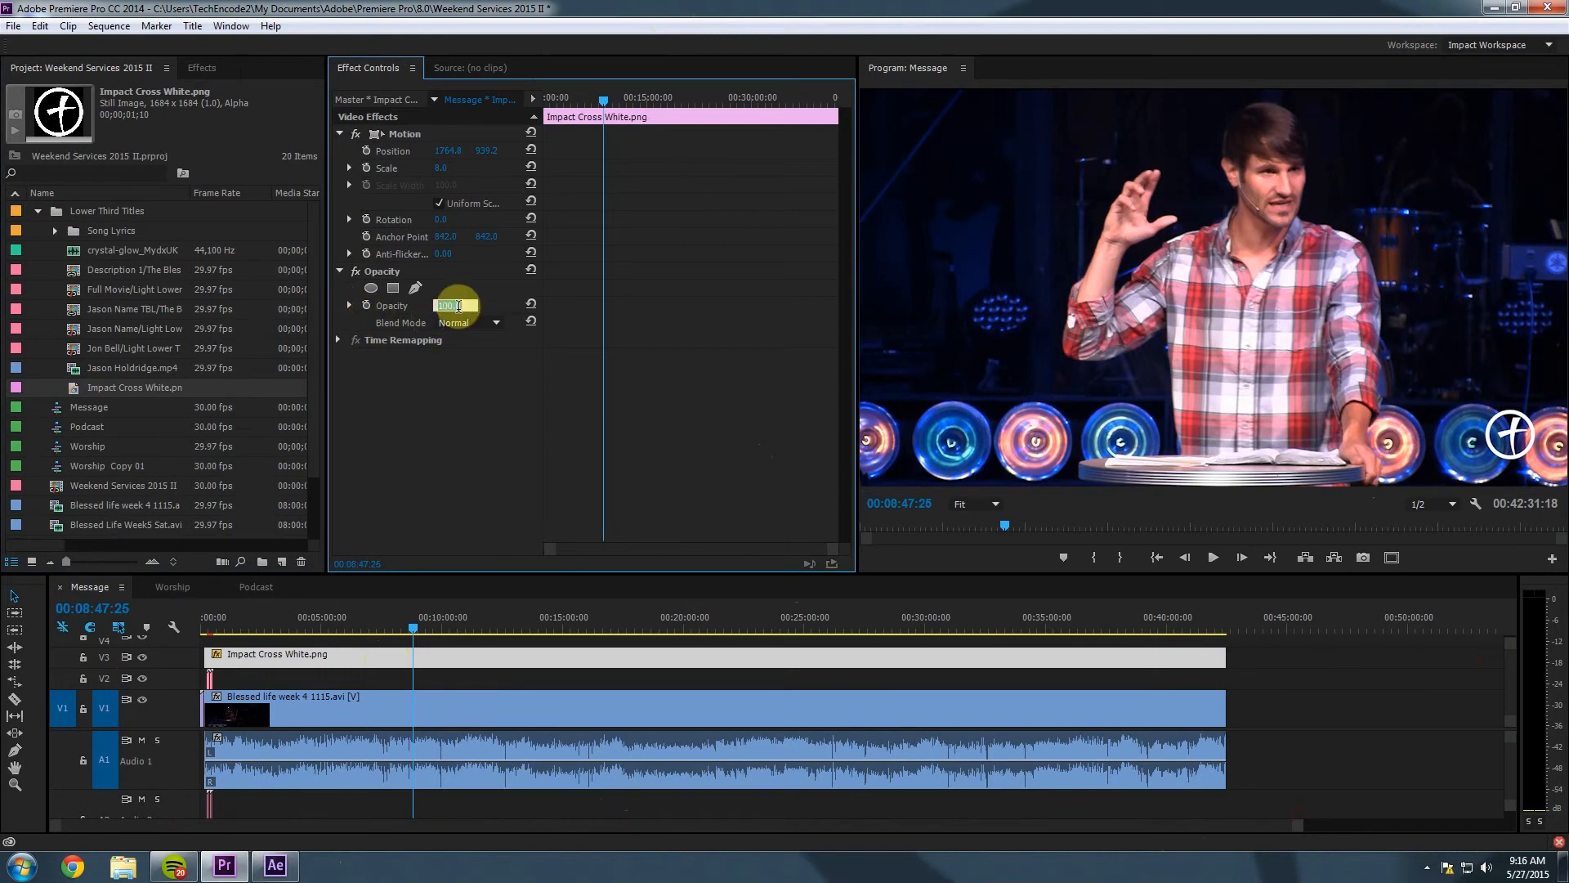
type("50")
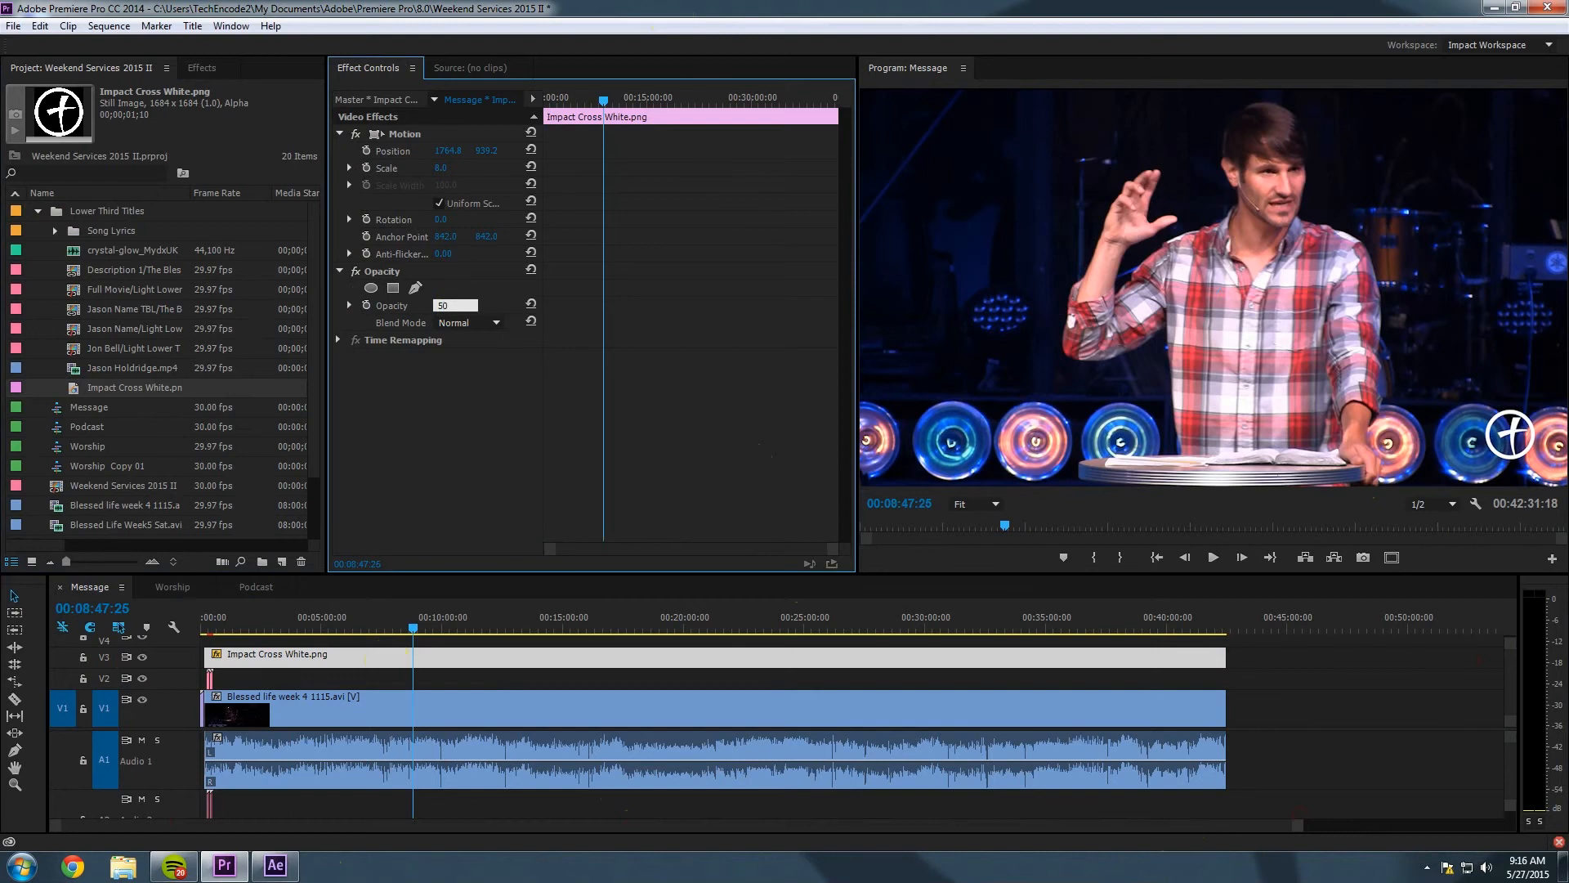
key("Return")
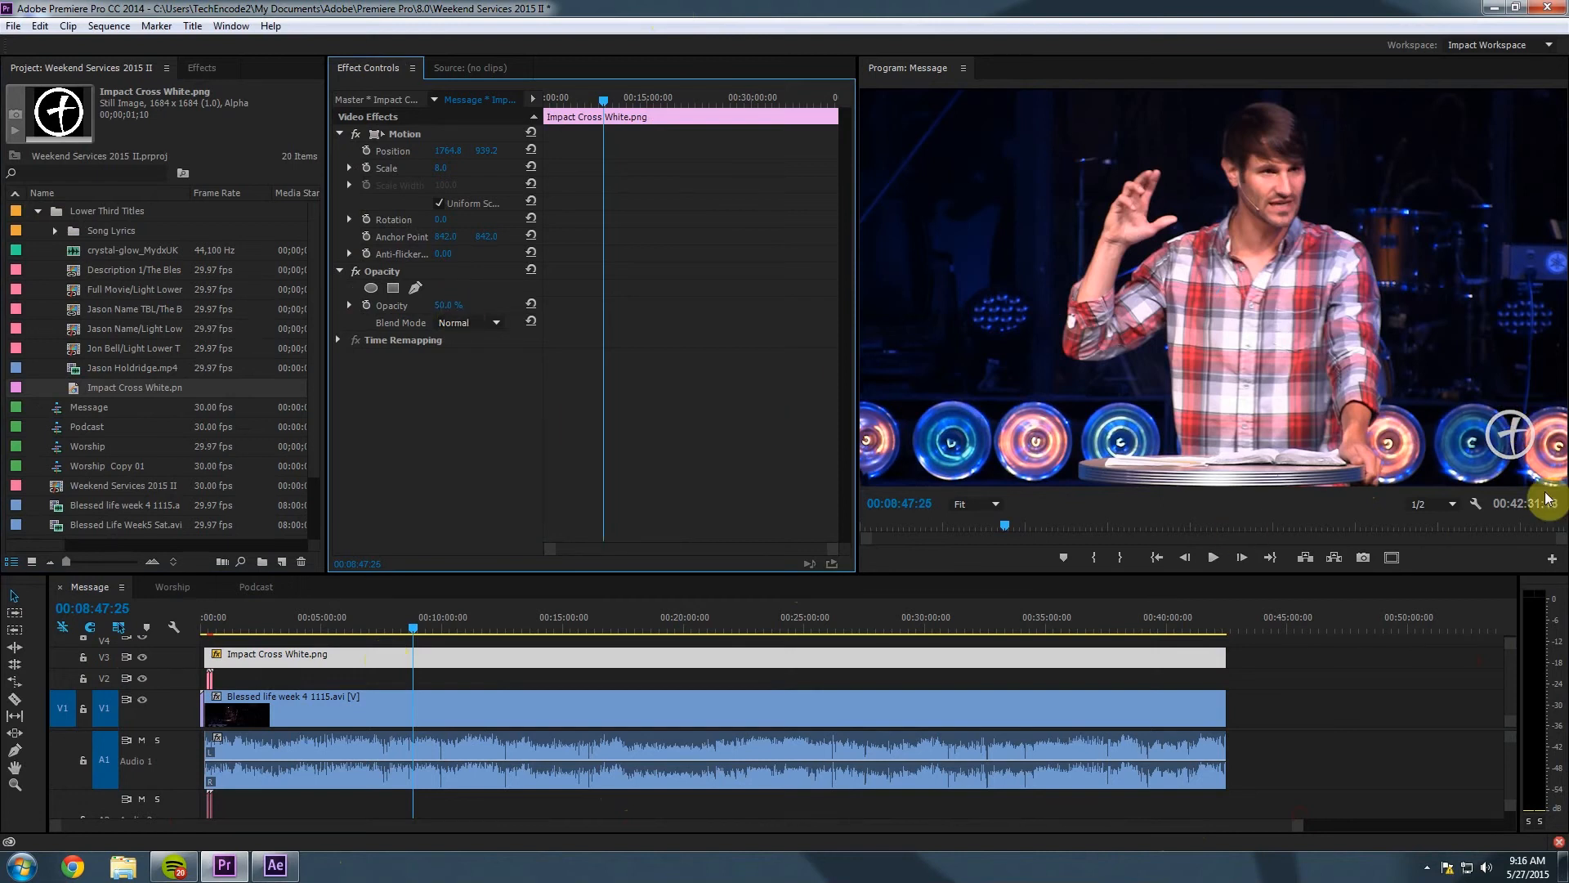
left_click(447, 307)
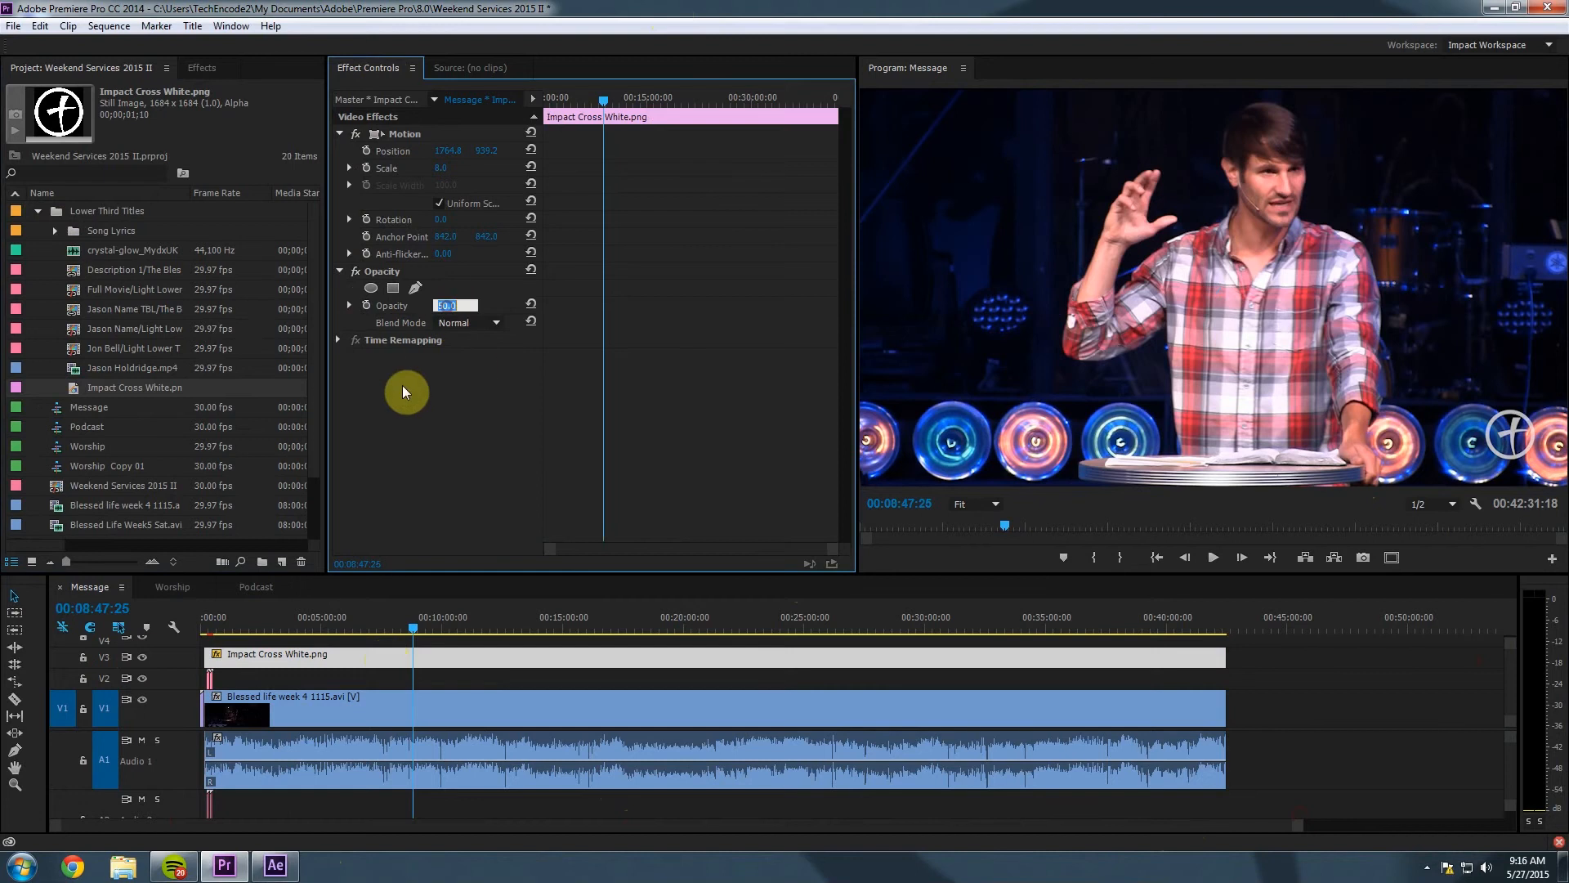
type("35")
key("Return")
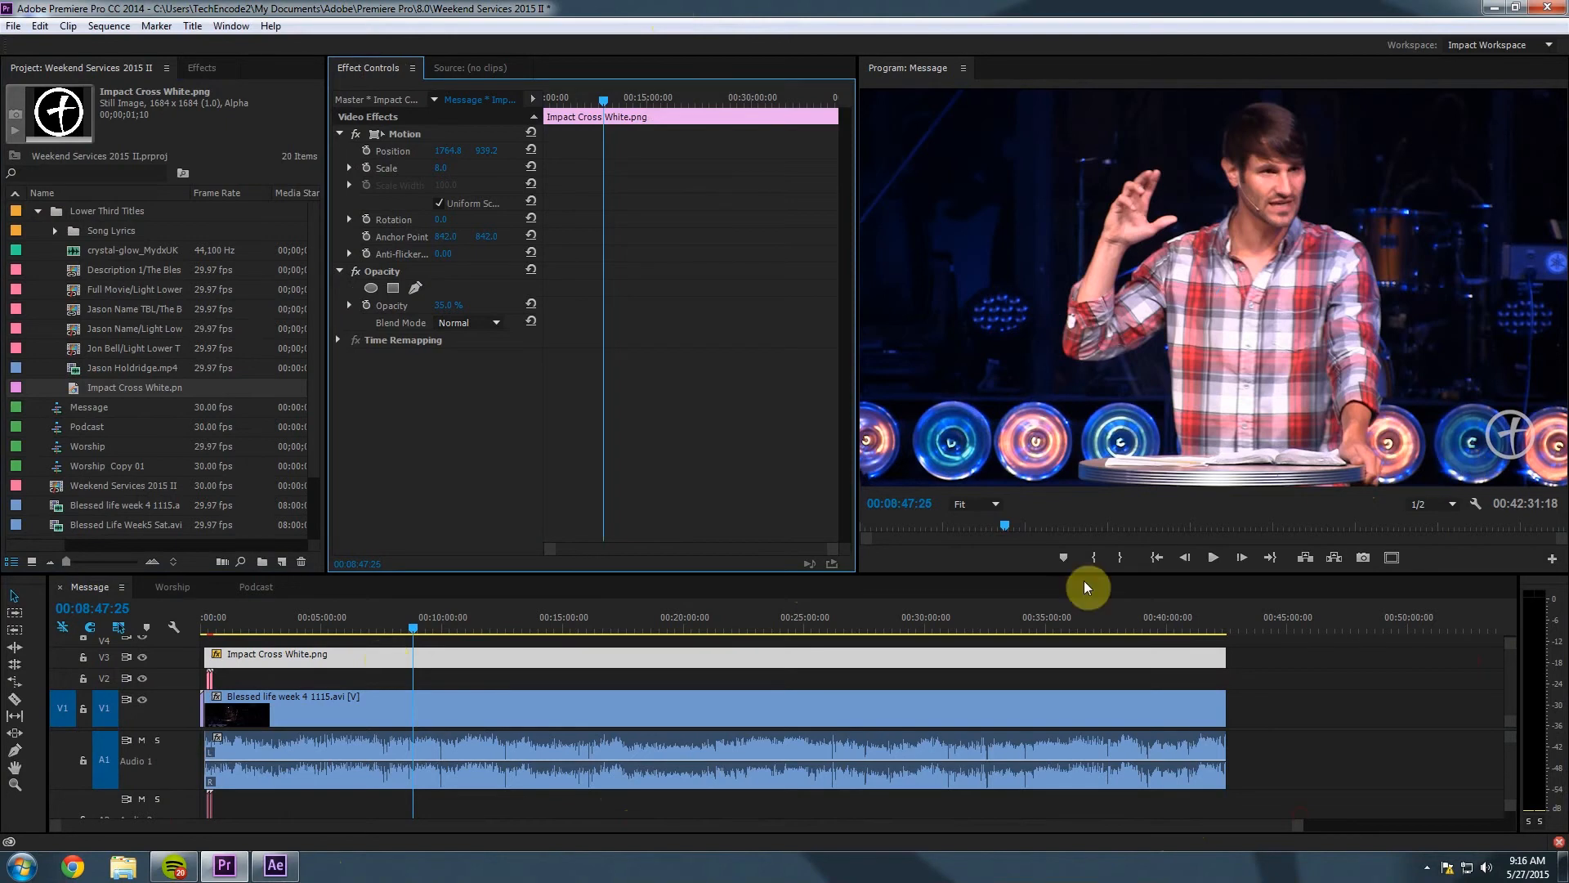
Copy the Impact Bumper 2015.mp4 clip from the timeline.
left_click(1175, 629)
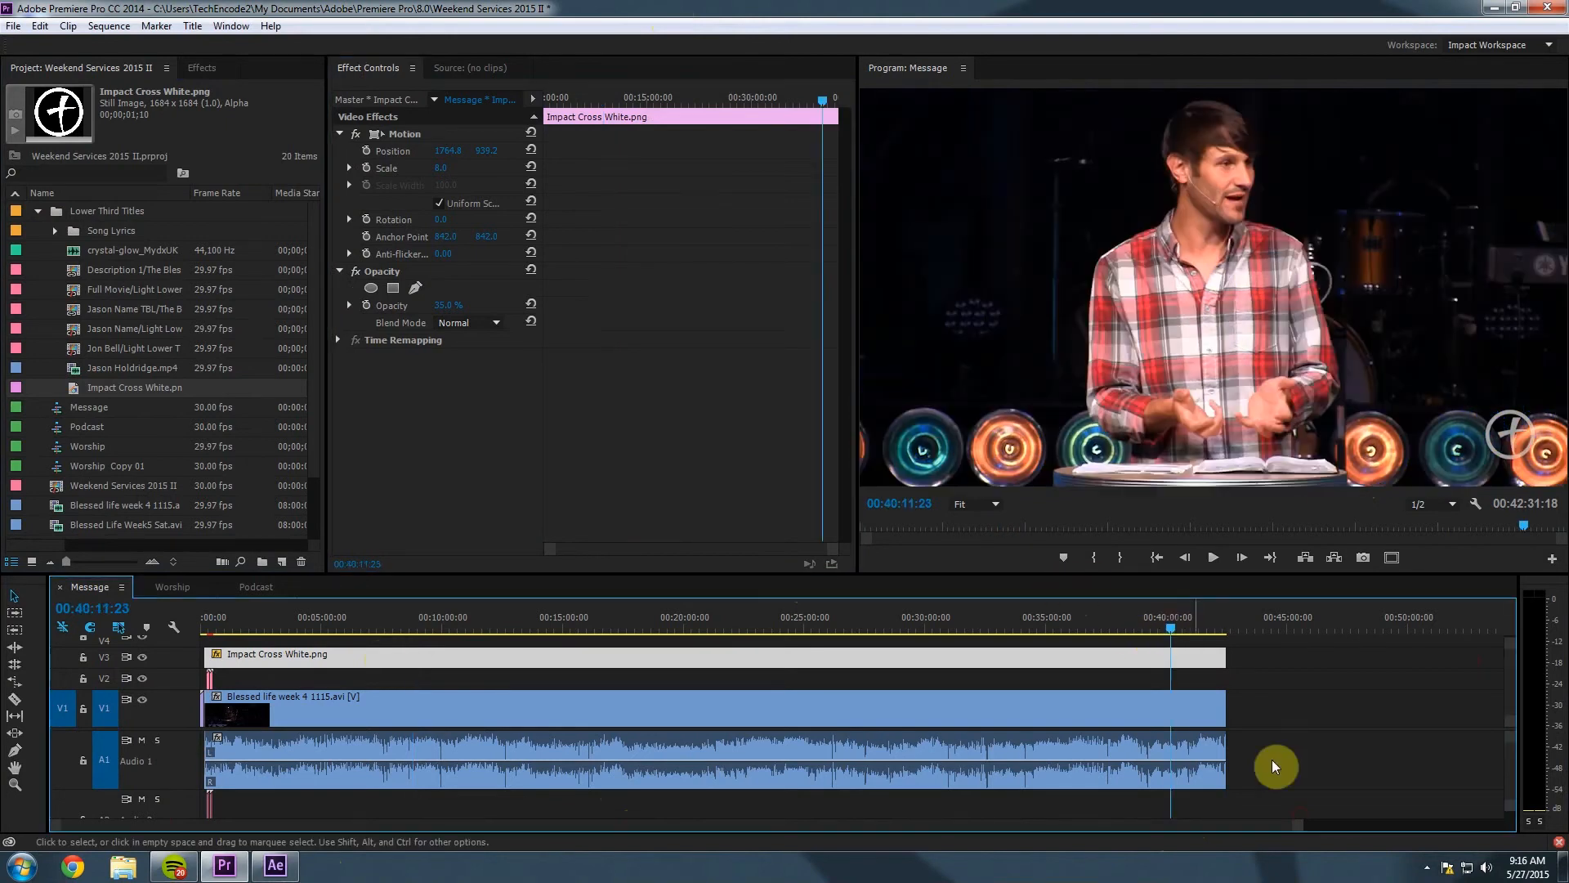
left_click_drag(1299, 830, 868, 830)
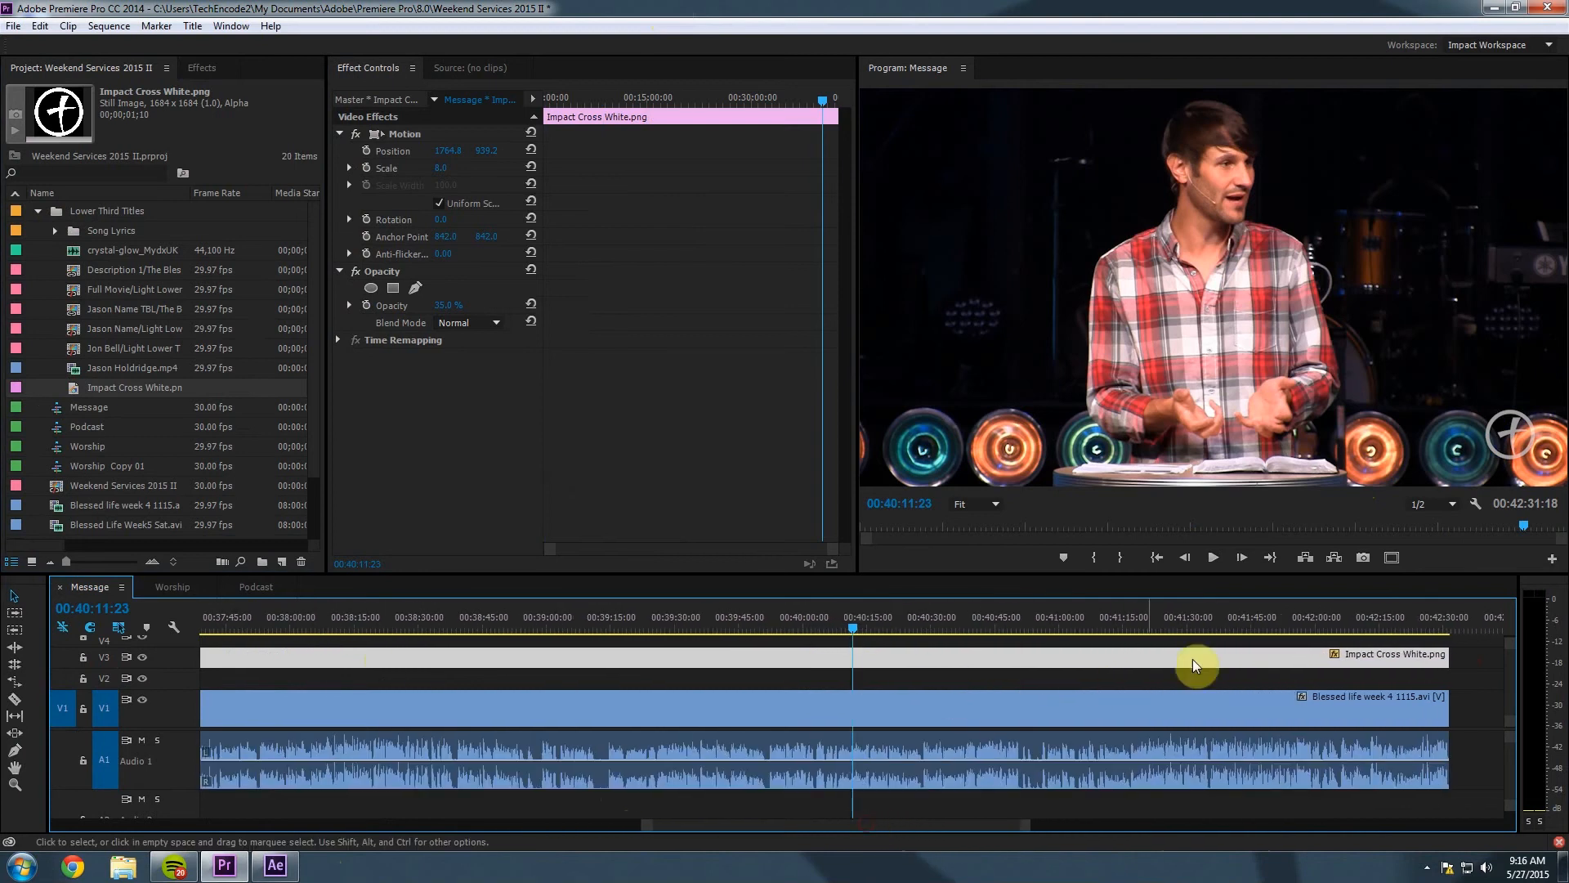
left_click(1438, 628)
left_click_drag(1028, 825, 920, 823)
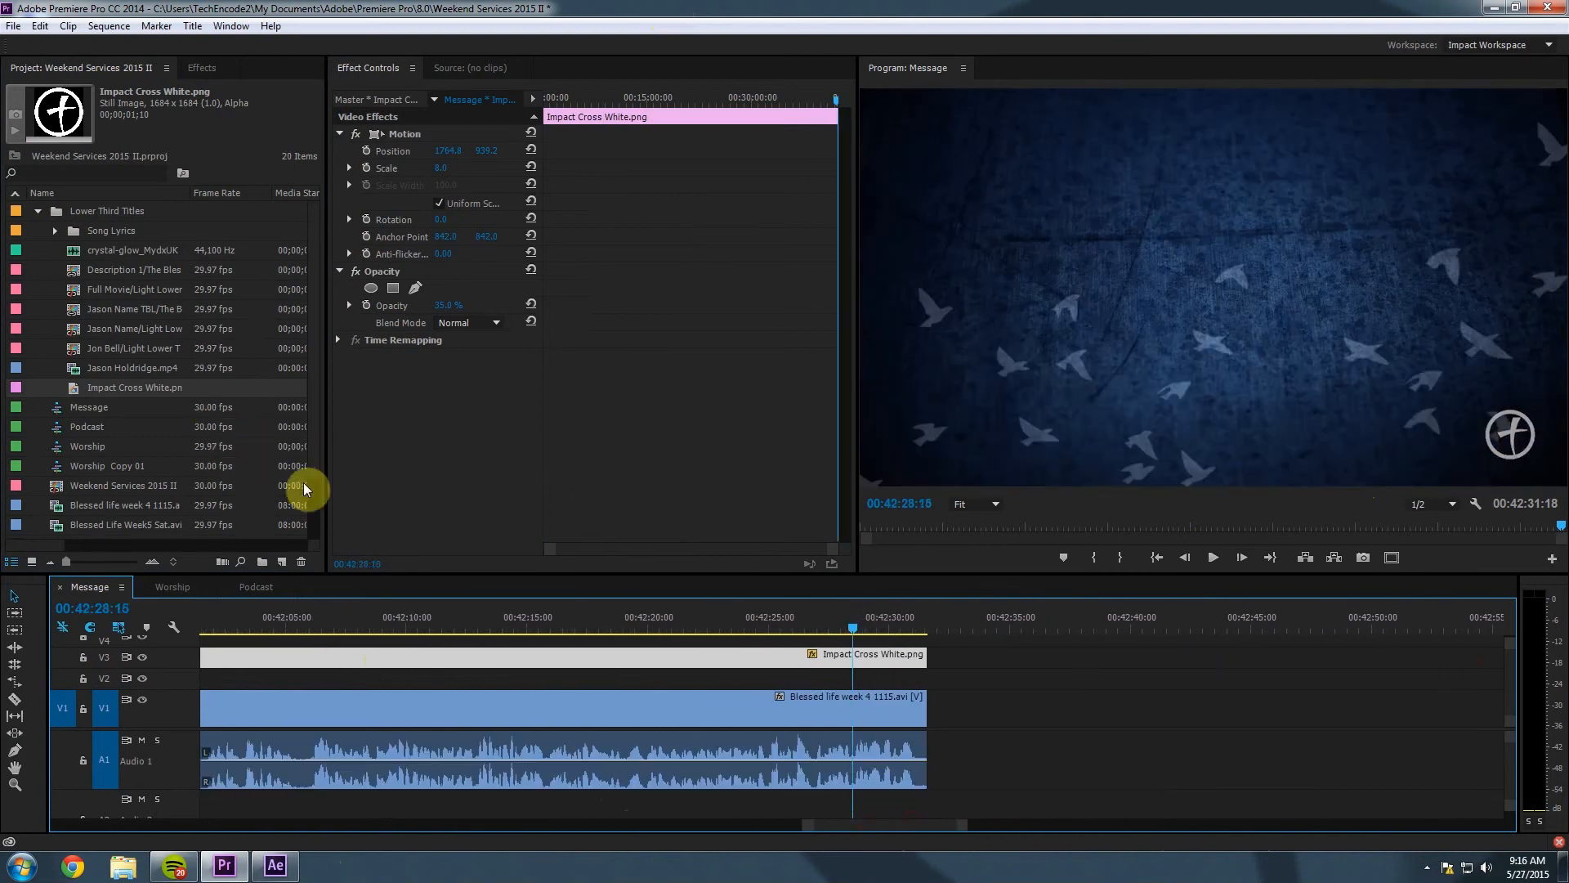
scroll(318, 517, "down", 1)
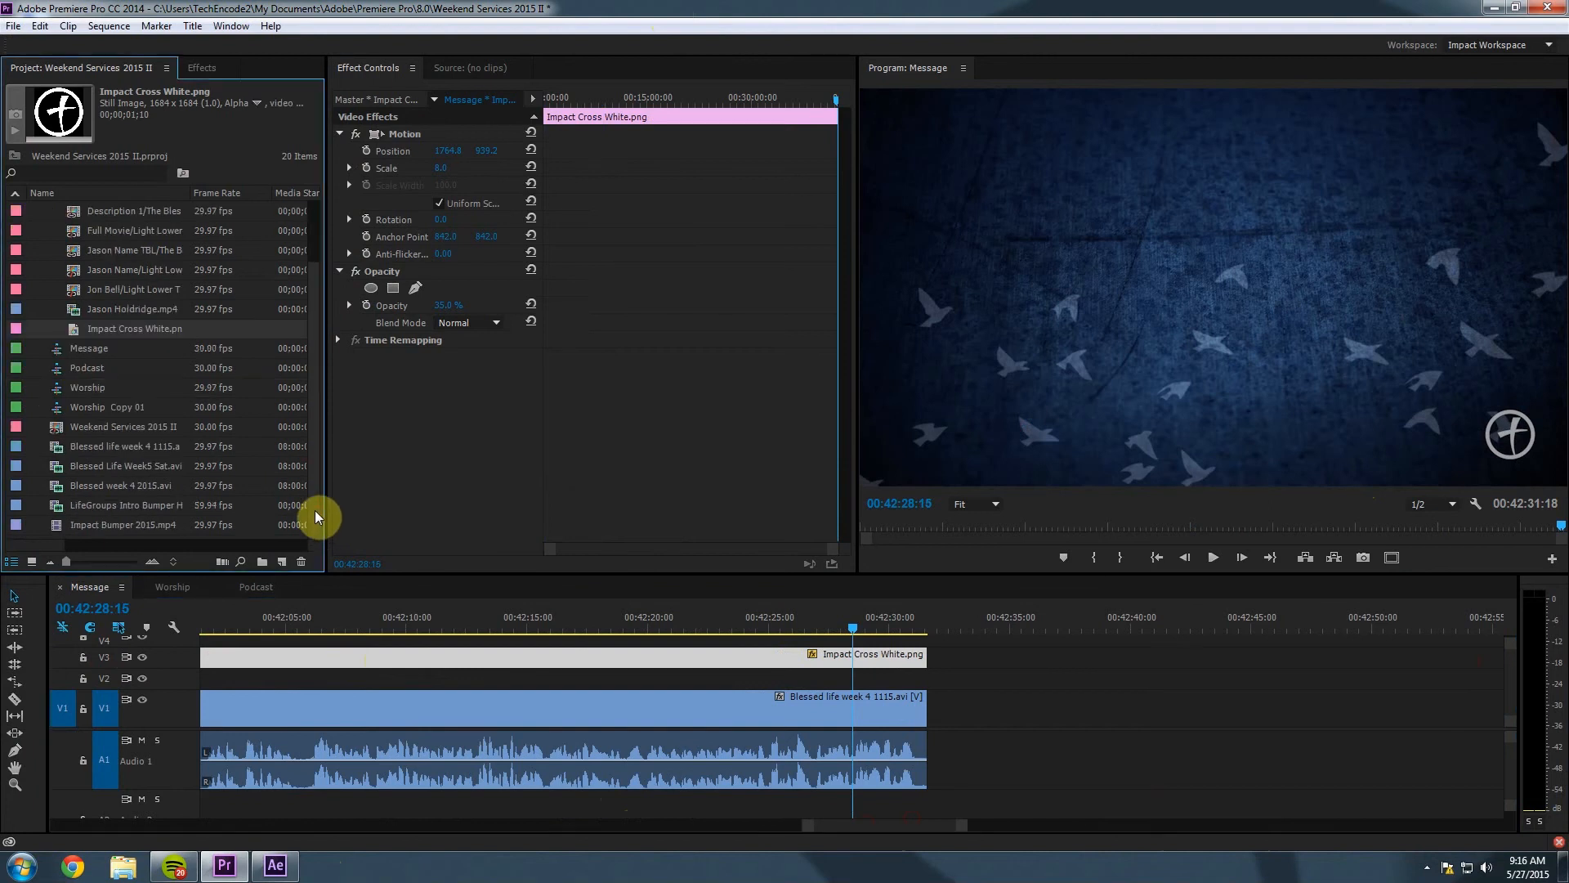
left_click_drag(822, 824, 56, 834)
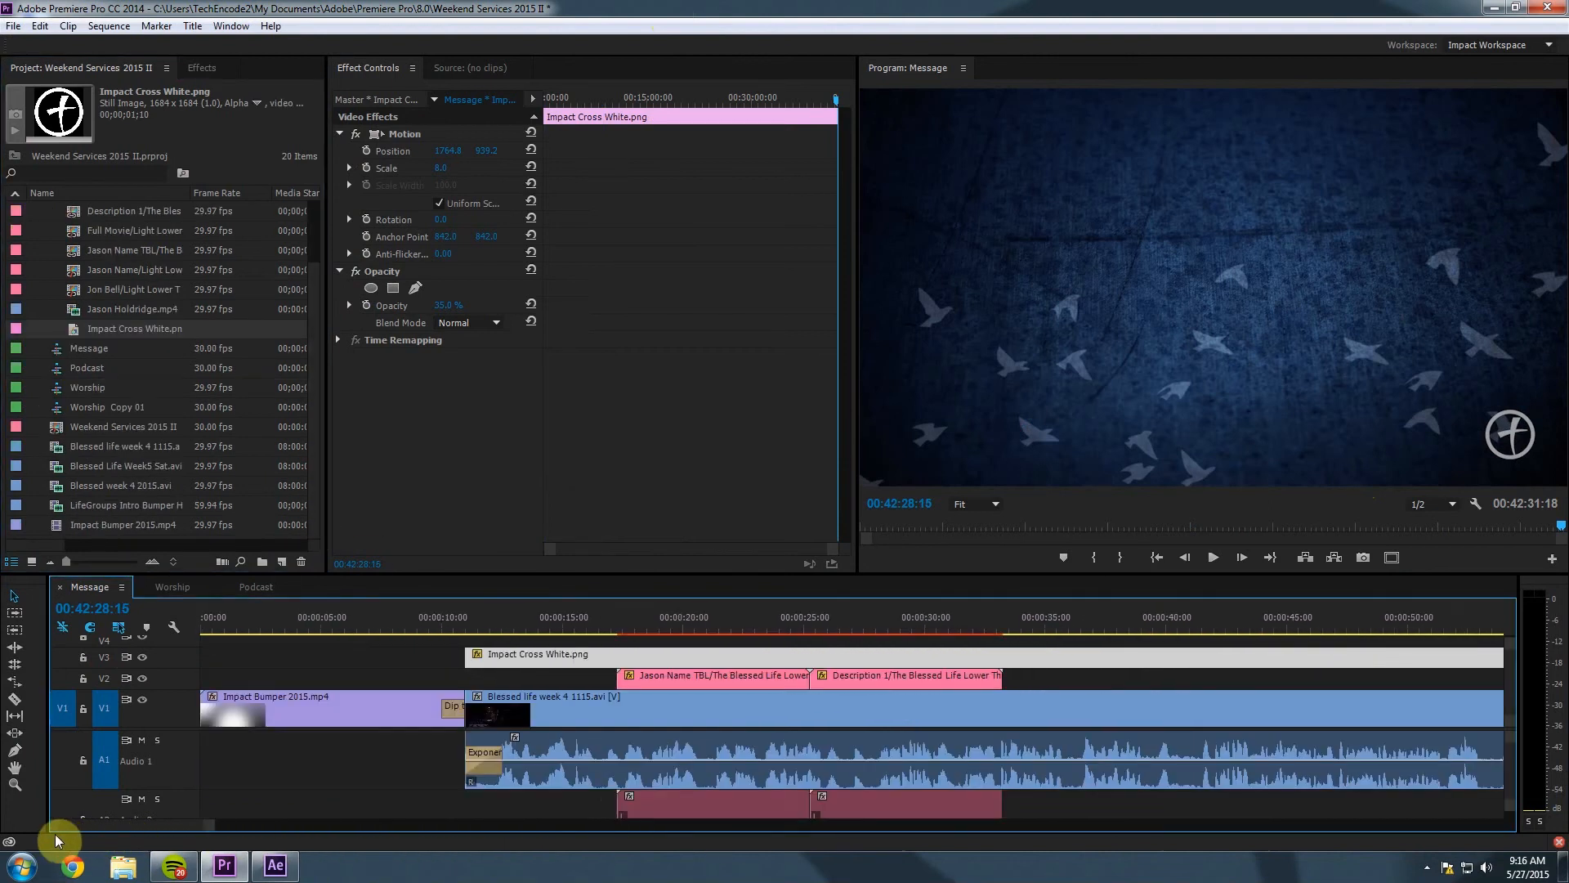
left_click(306, 711)
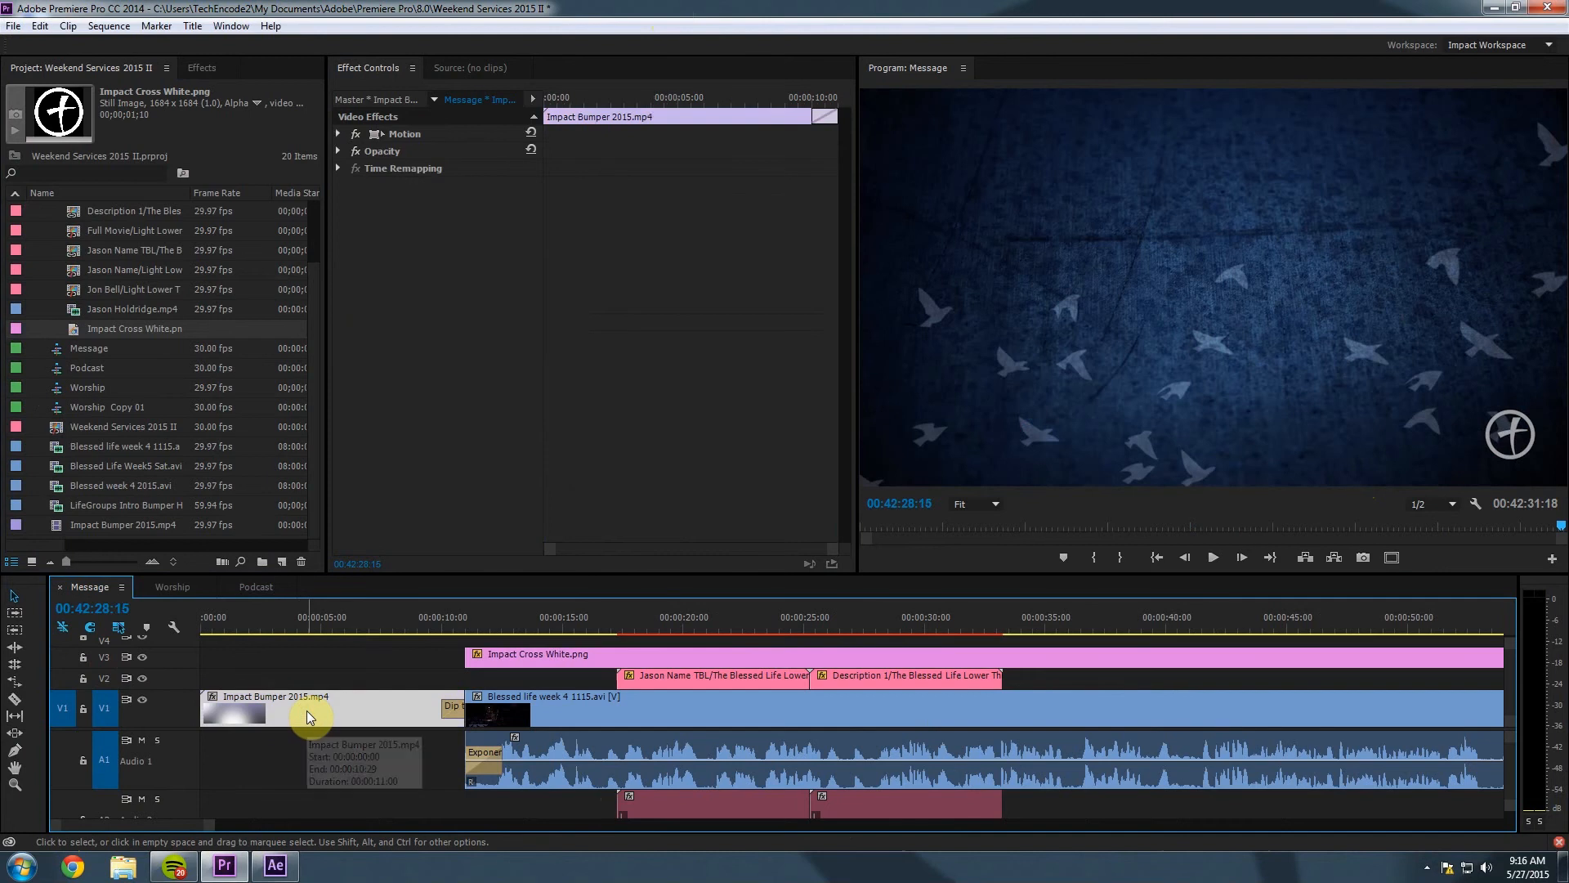
right_click(307, 709)
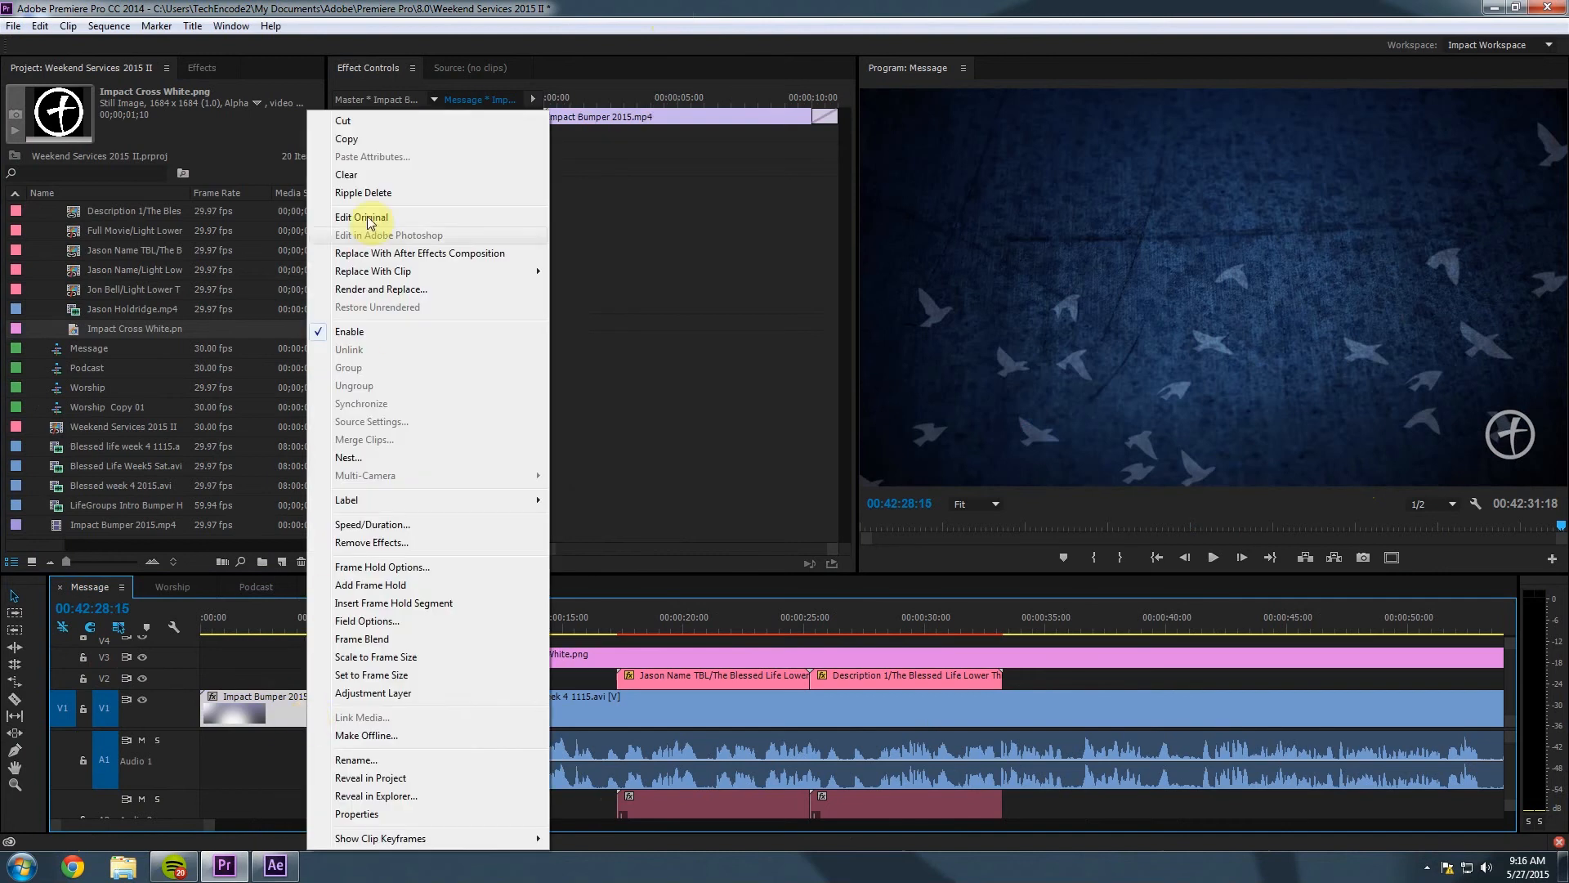
left_click(360, 141)
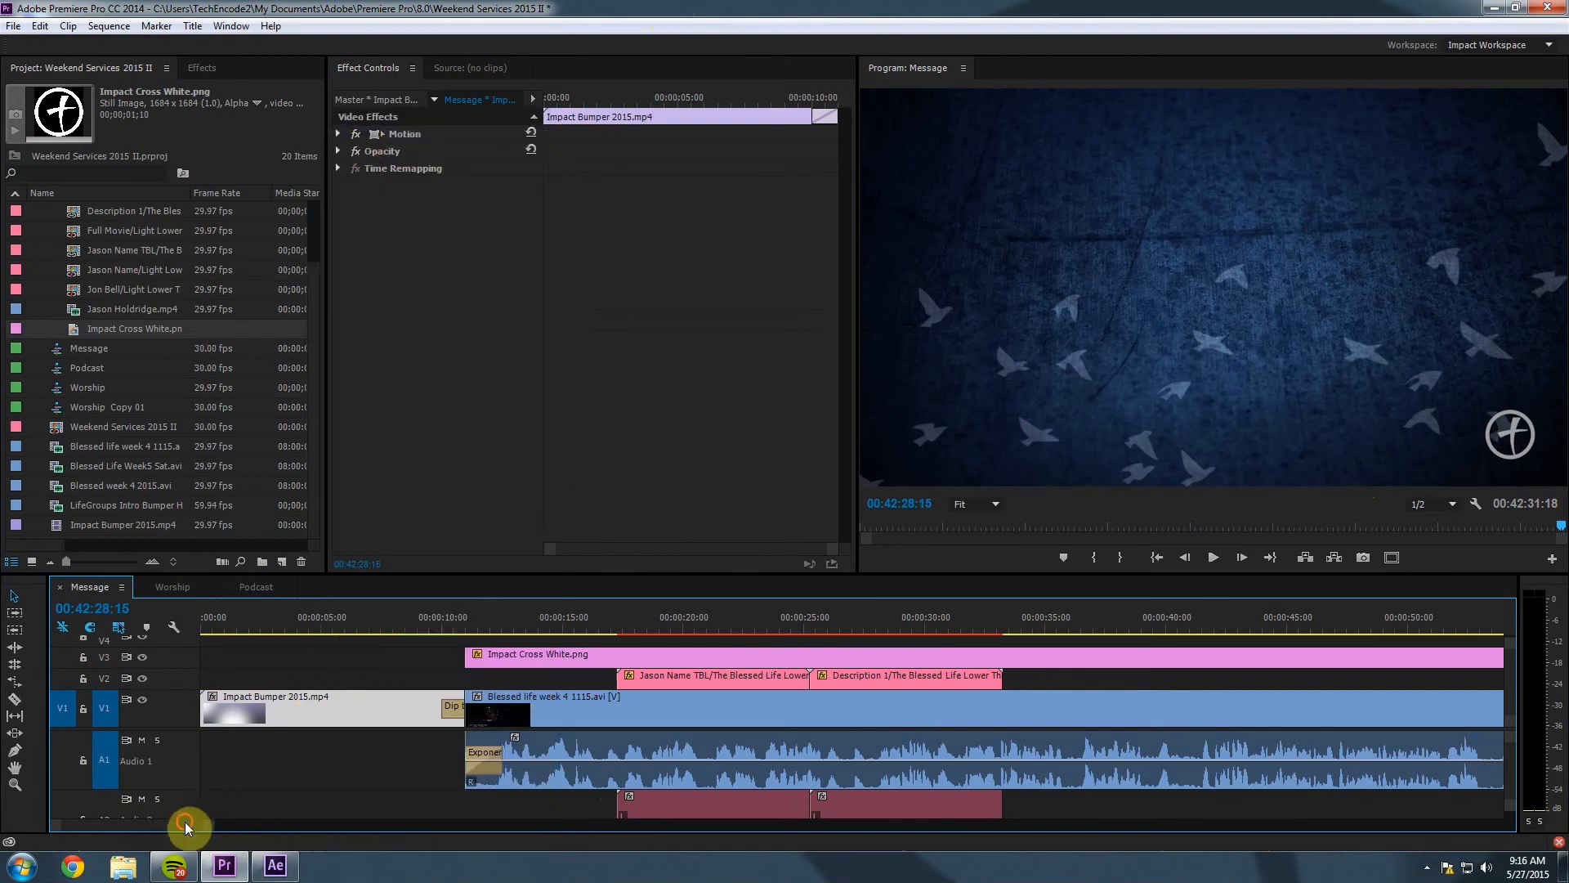
Paste the bumper after the sermon and butt it against the sermon clip's end.
left_click_drag(193, 827, 938, 821)
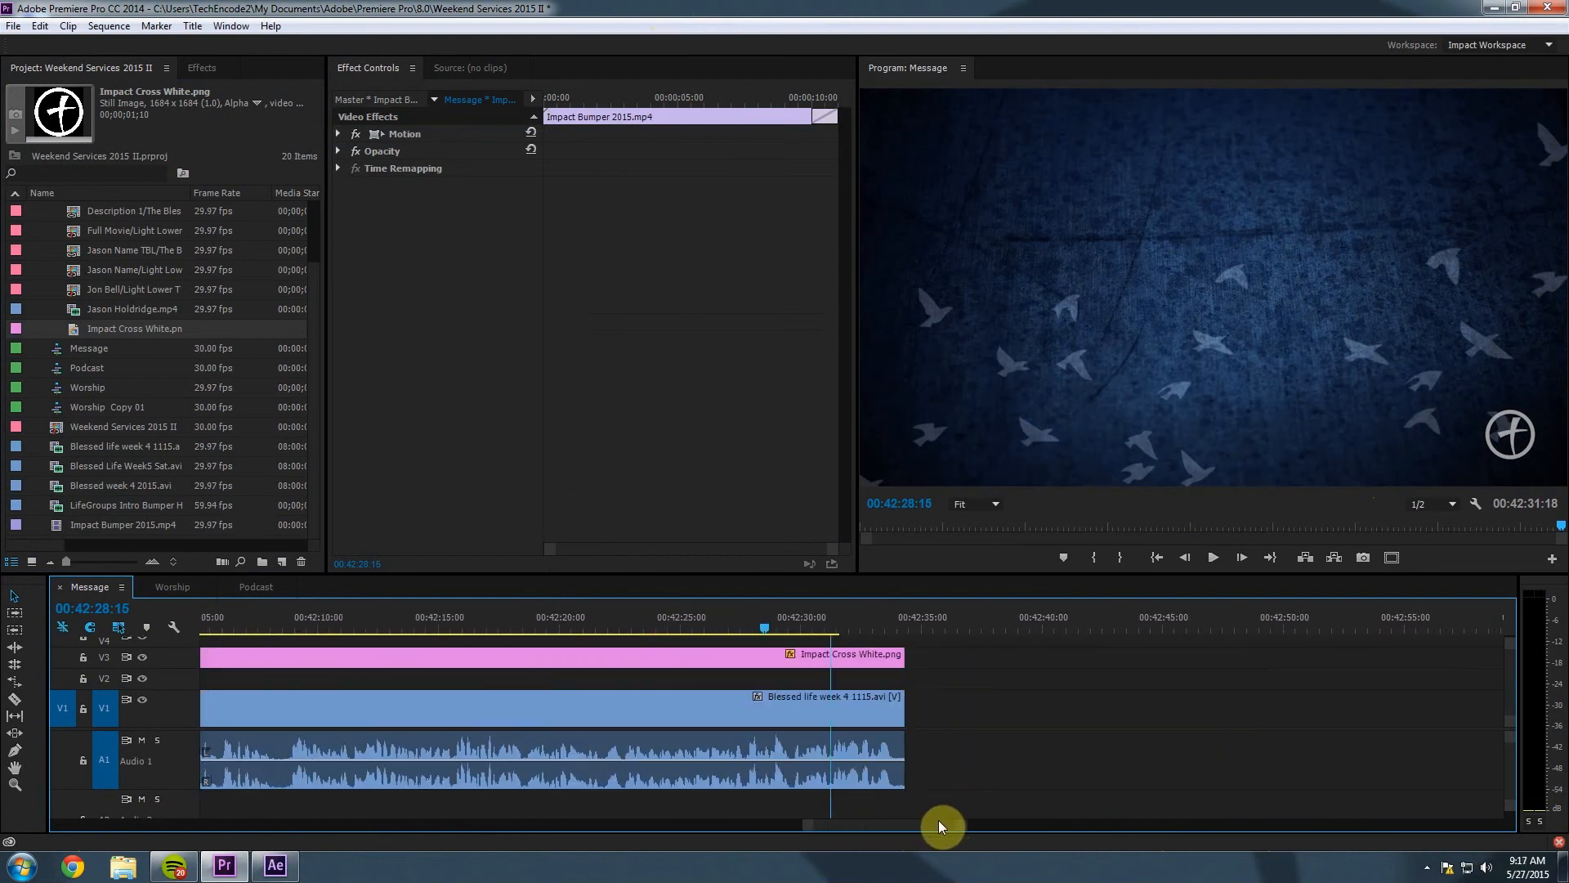
left_click(831, 625)
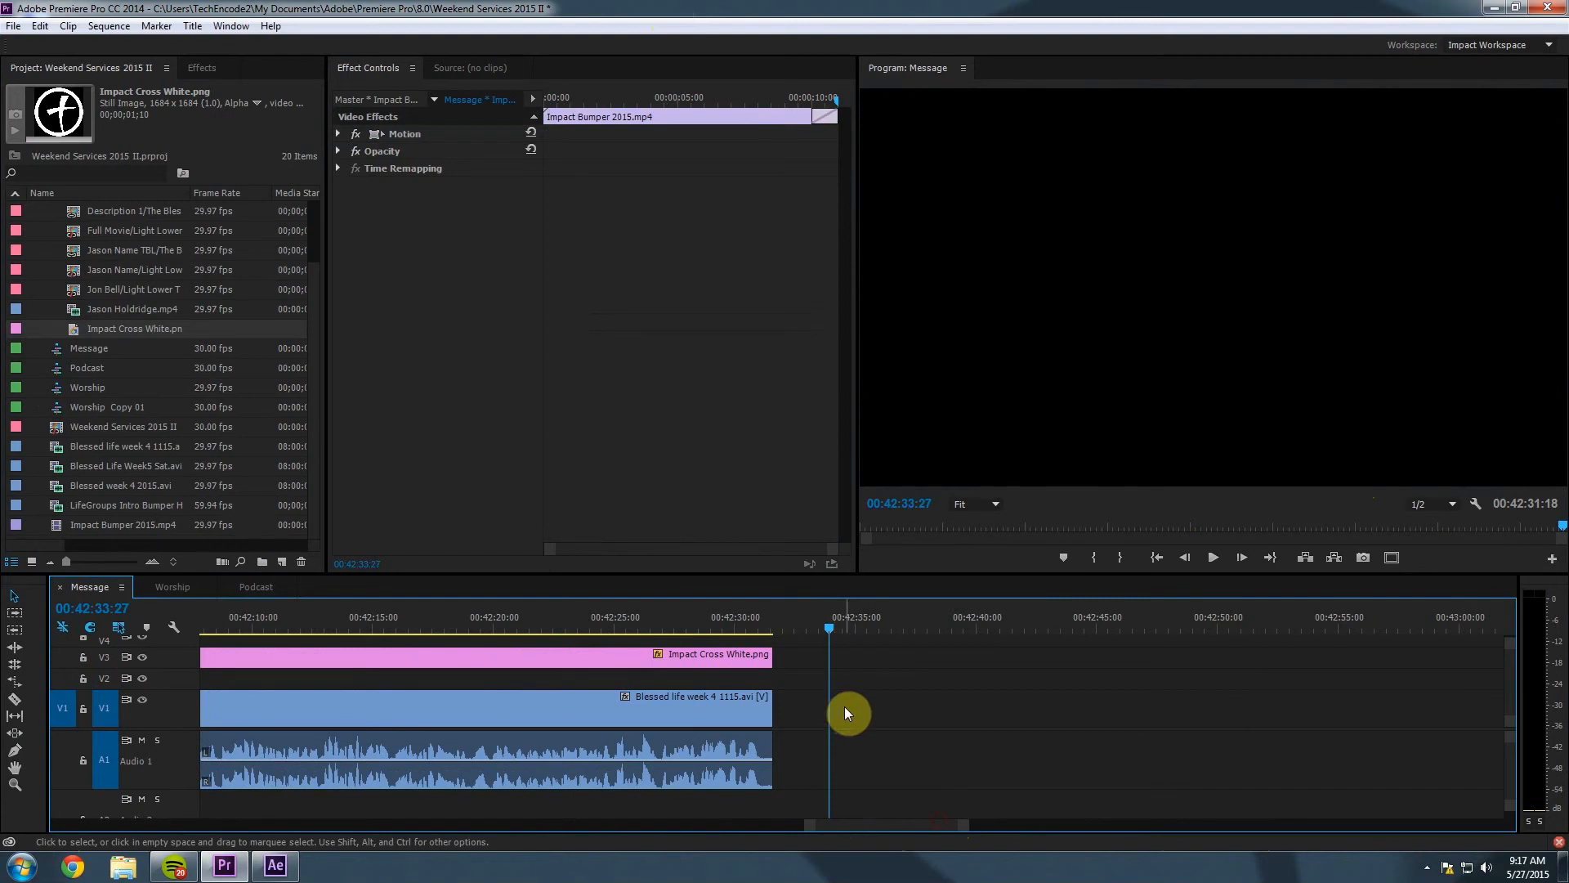
key("ctrl+v")
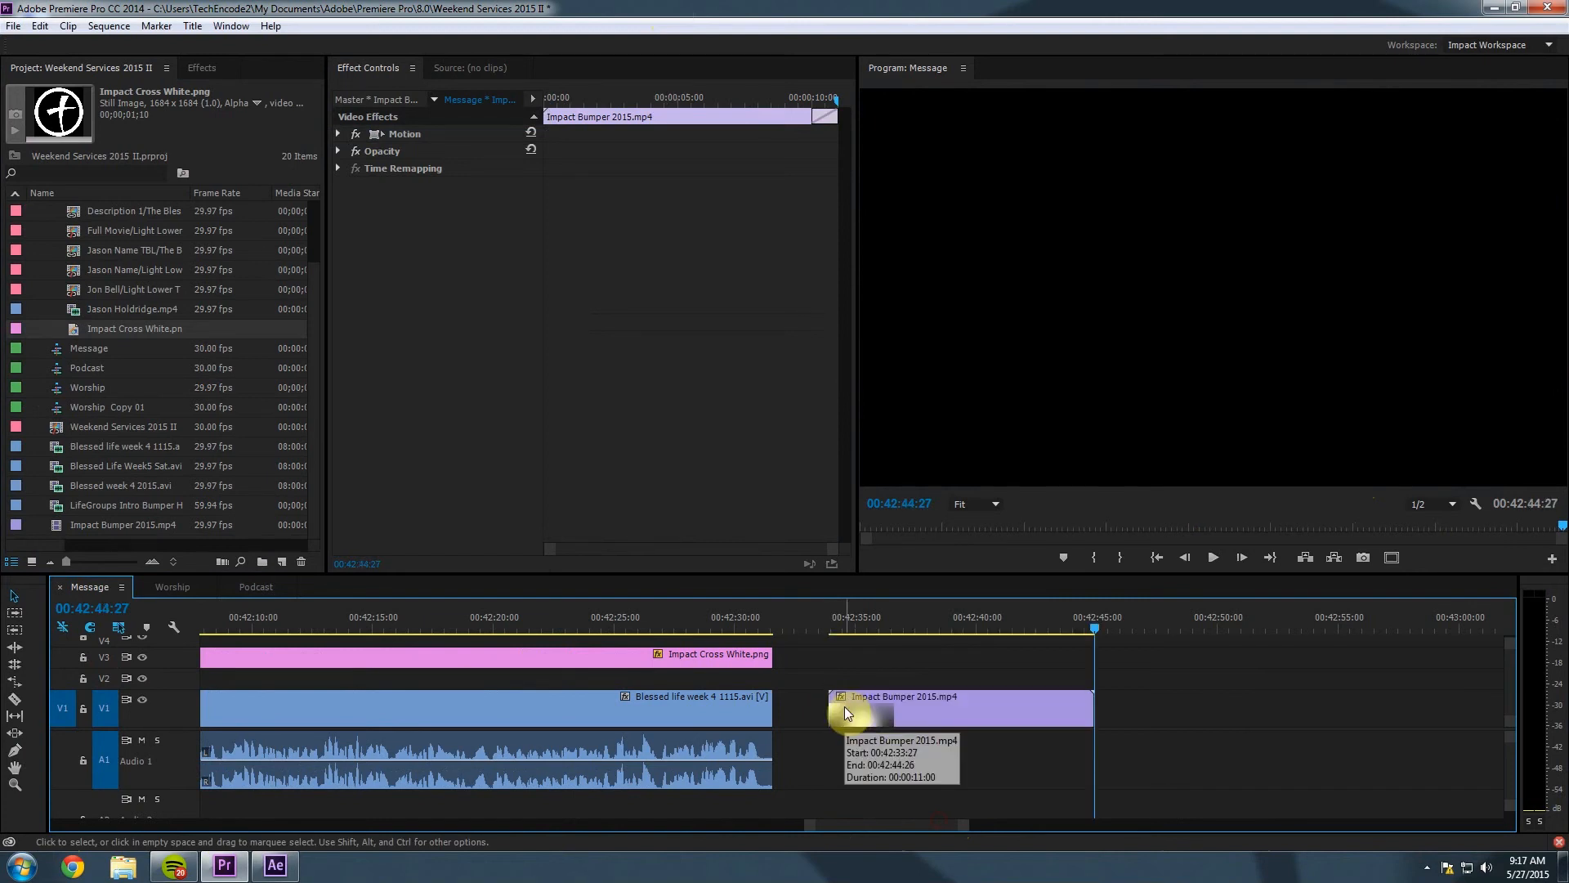
left_click(959, 719)
key("Delete")
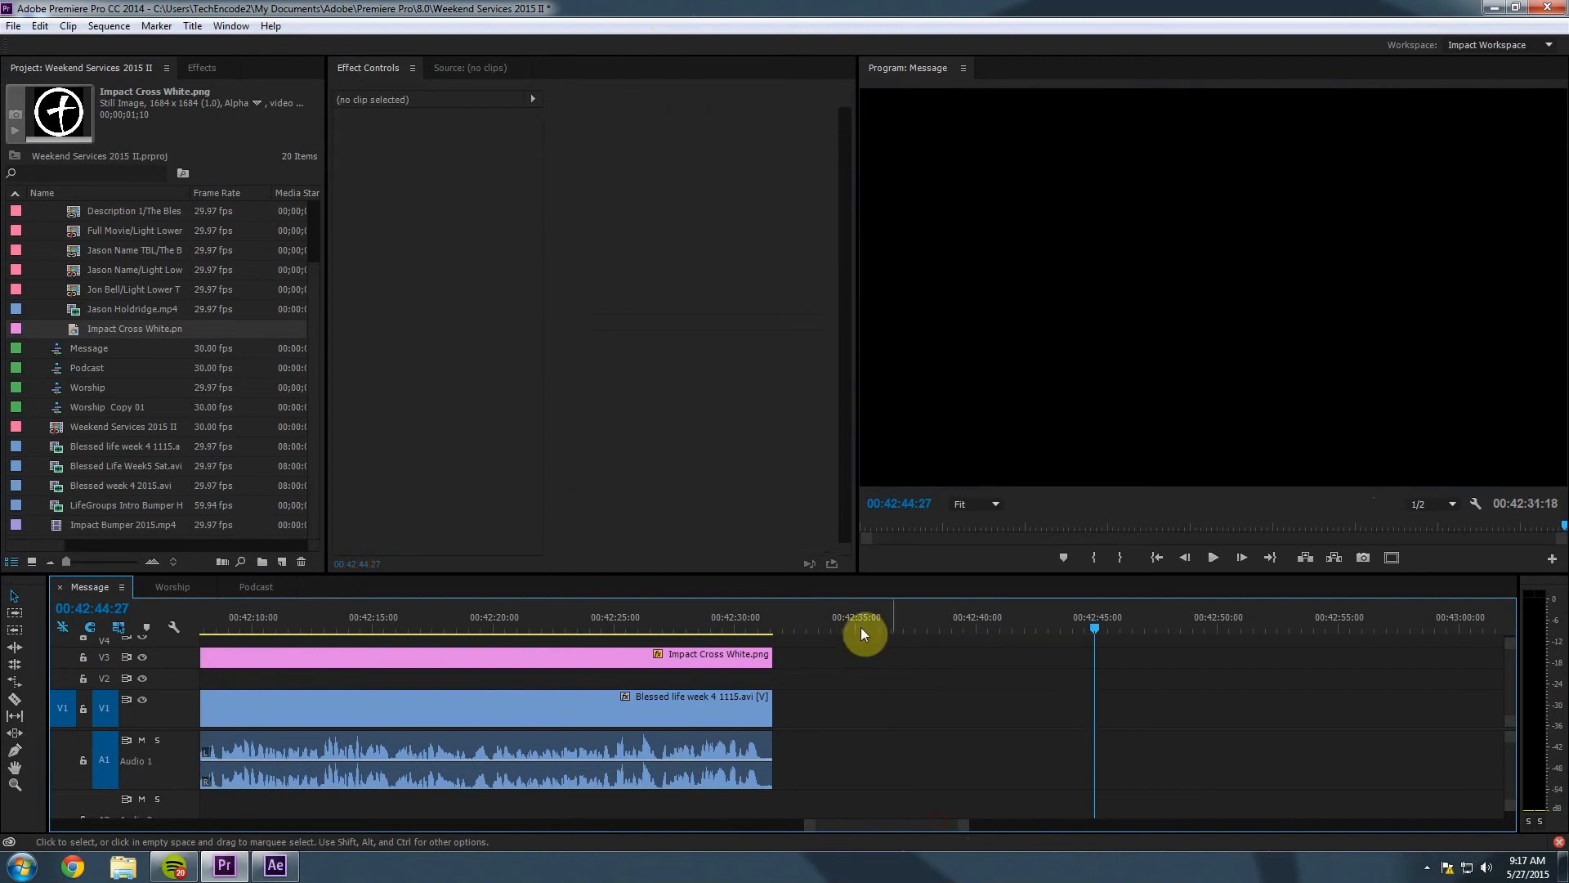
left_click(832, 623)
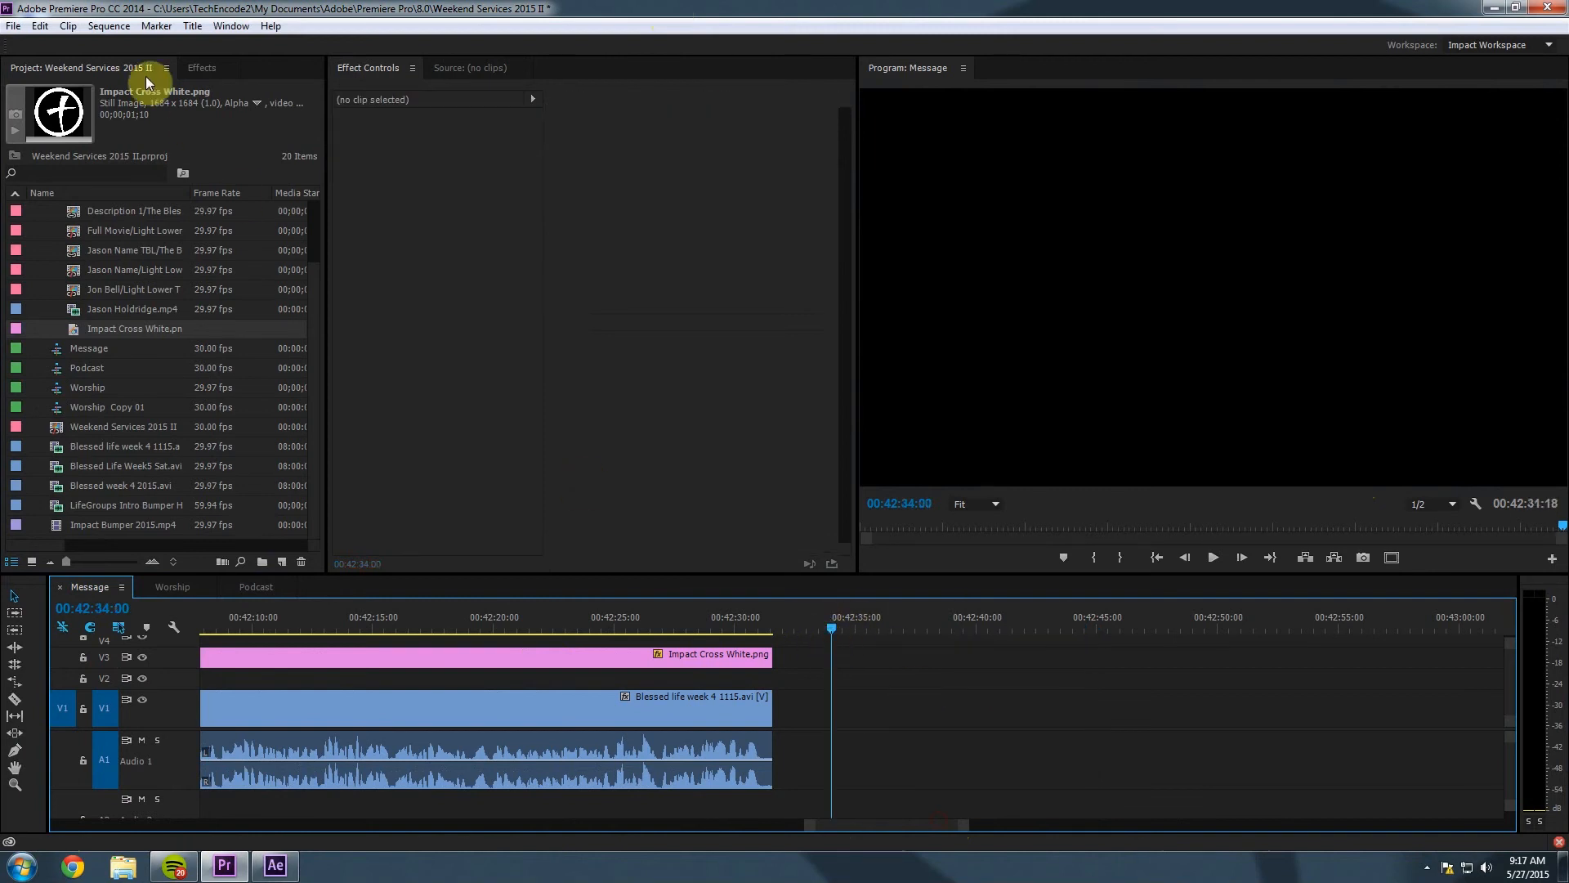
left_click(40, 26)
left_click(70, 111)
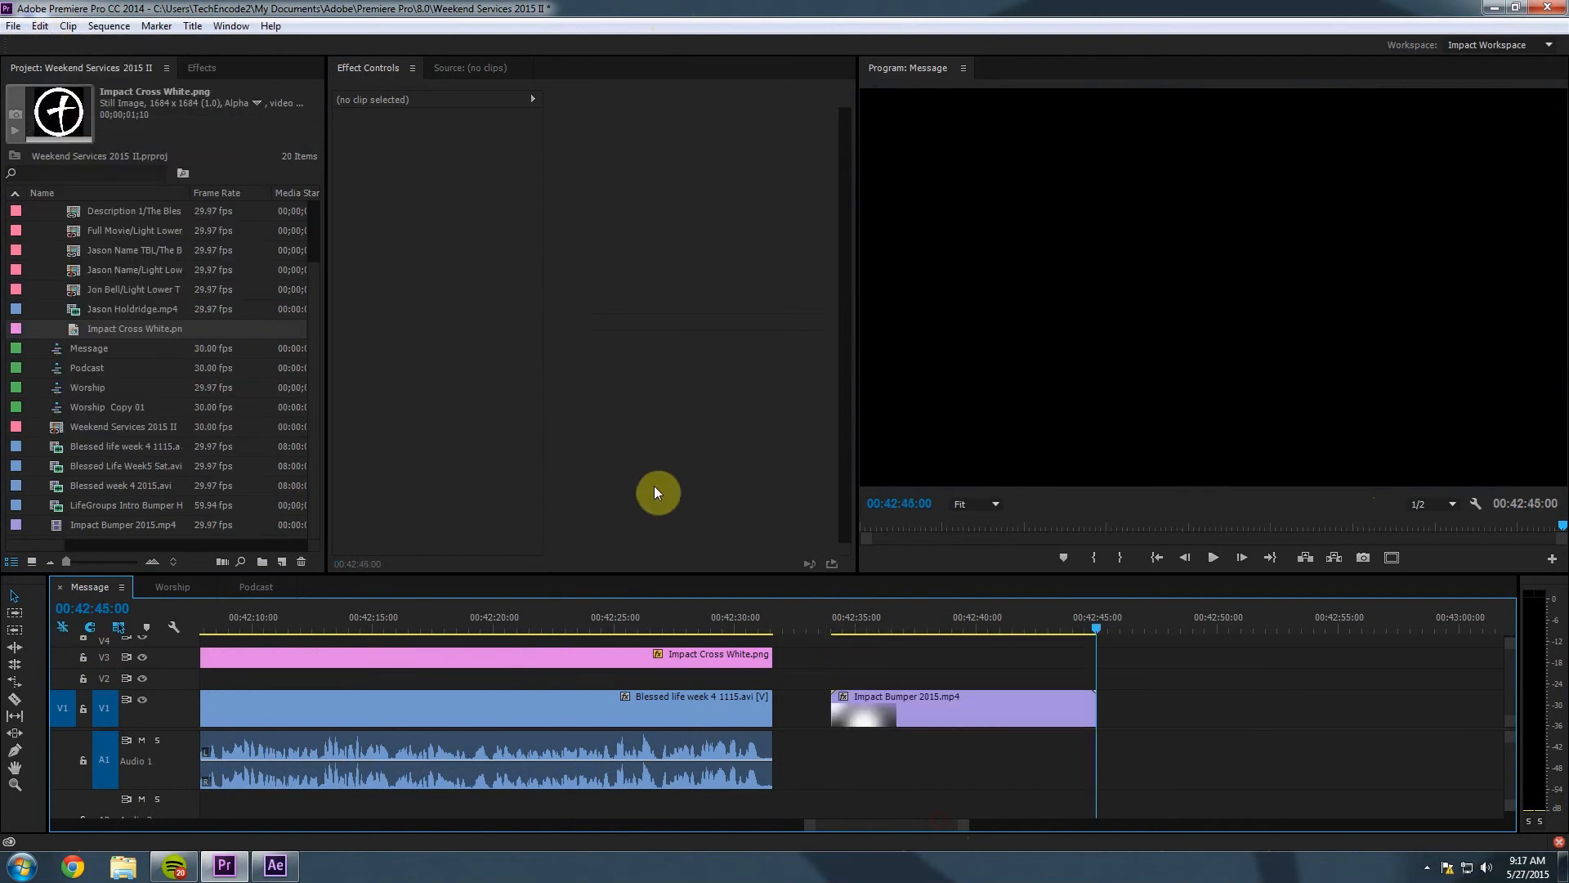
left_click(1008, 696)
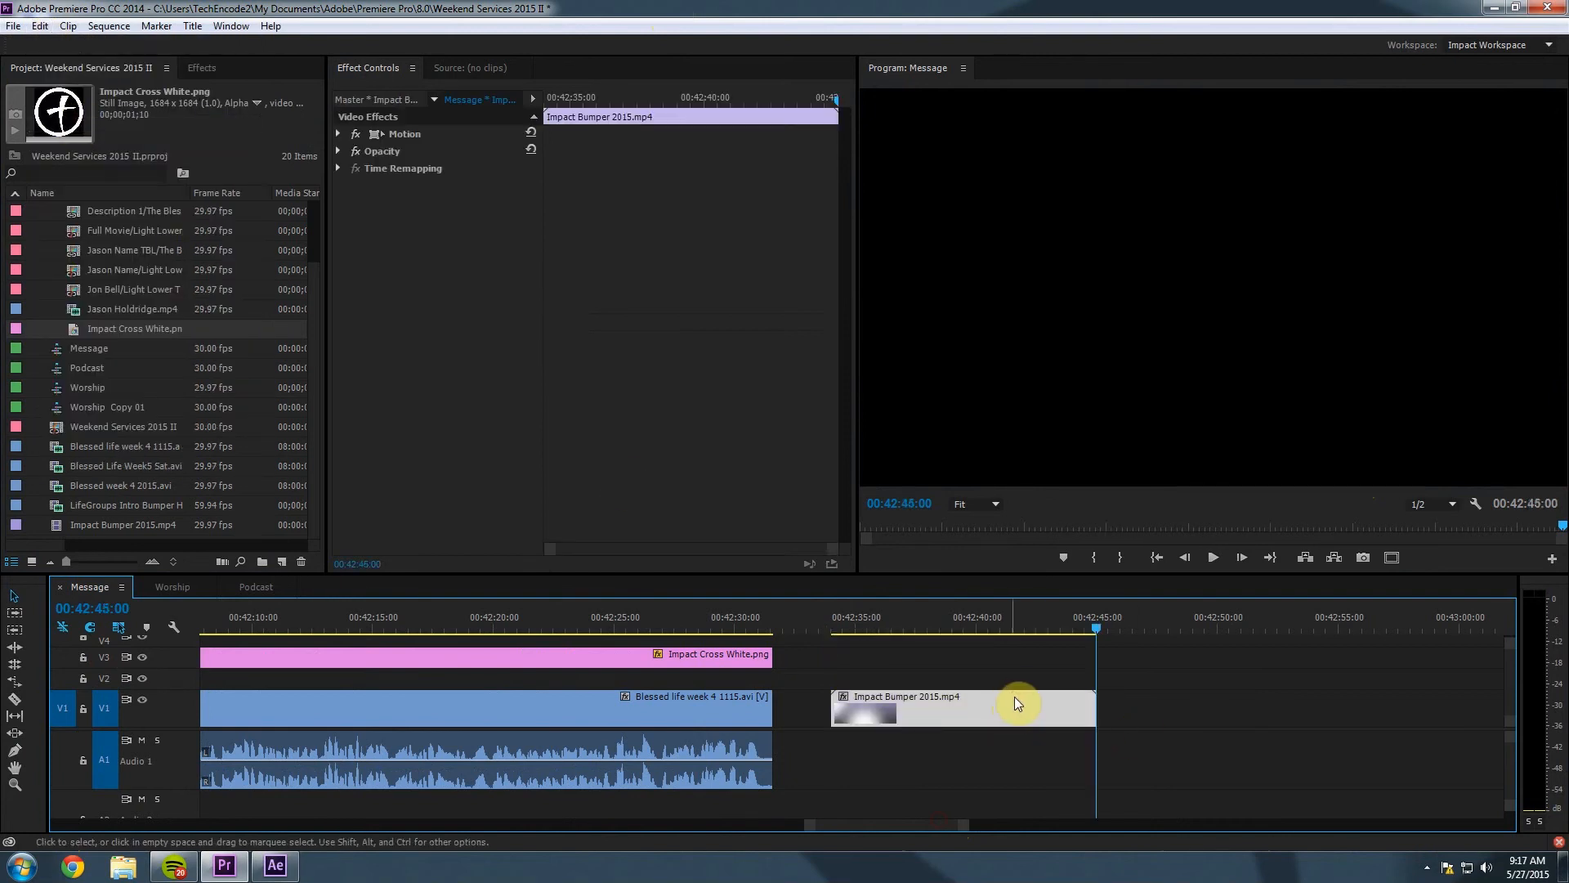
left_click_drag(1008, 697, 953, 696)
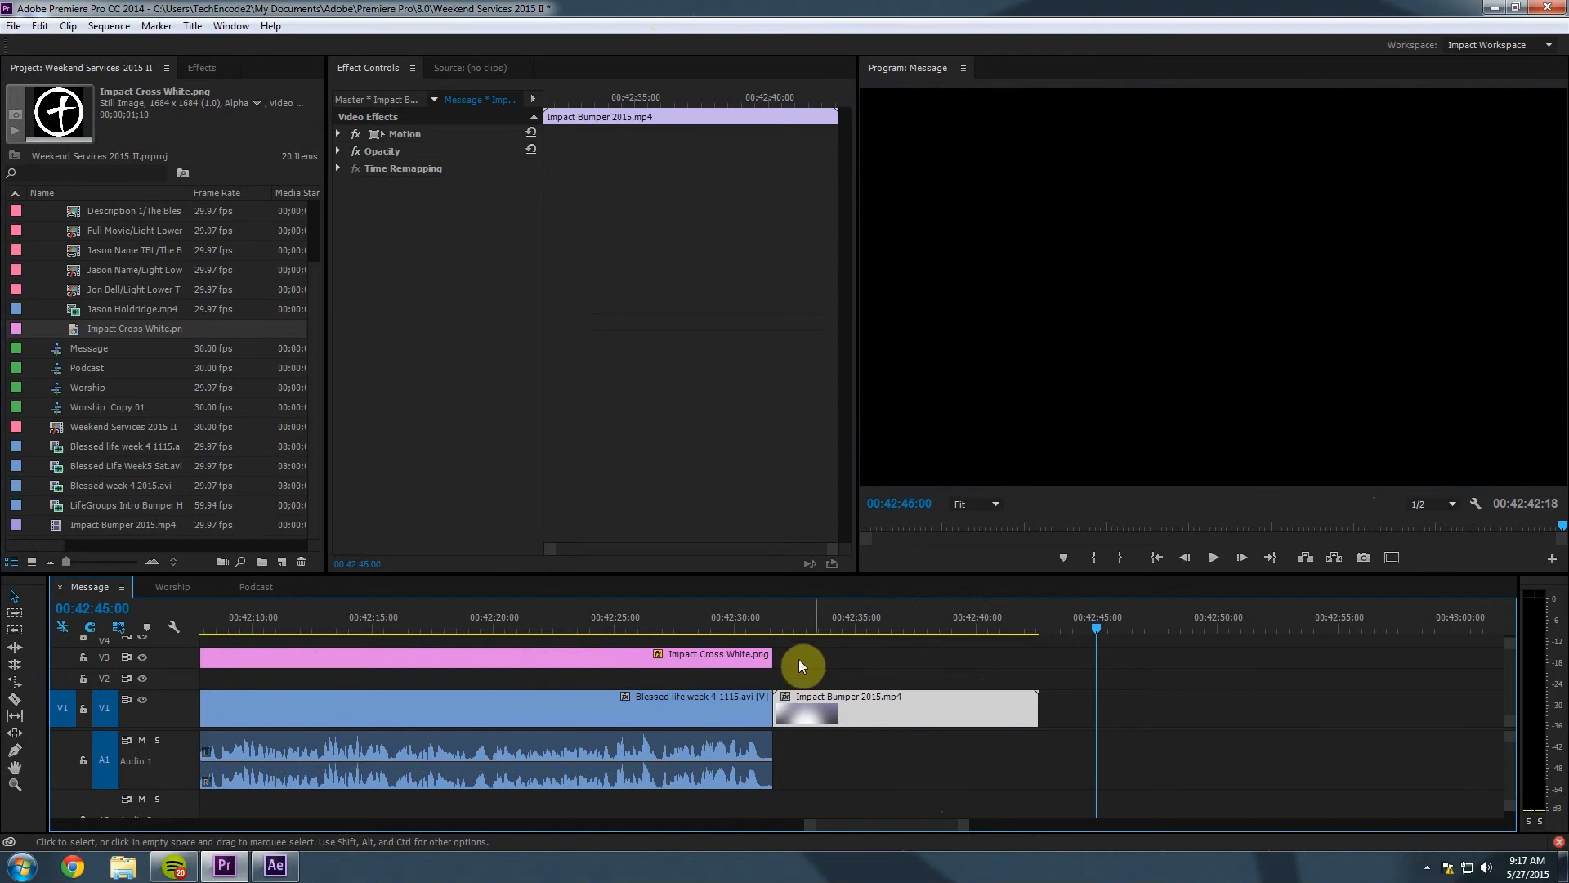
Preview the cut into the bumper from 00:42:30:04 and bring up the Effects list.
left_click(768, 618)
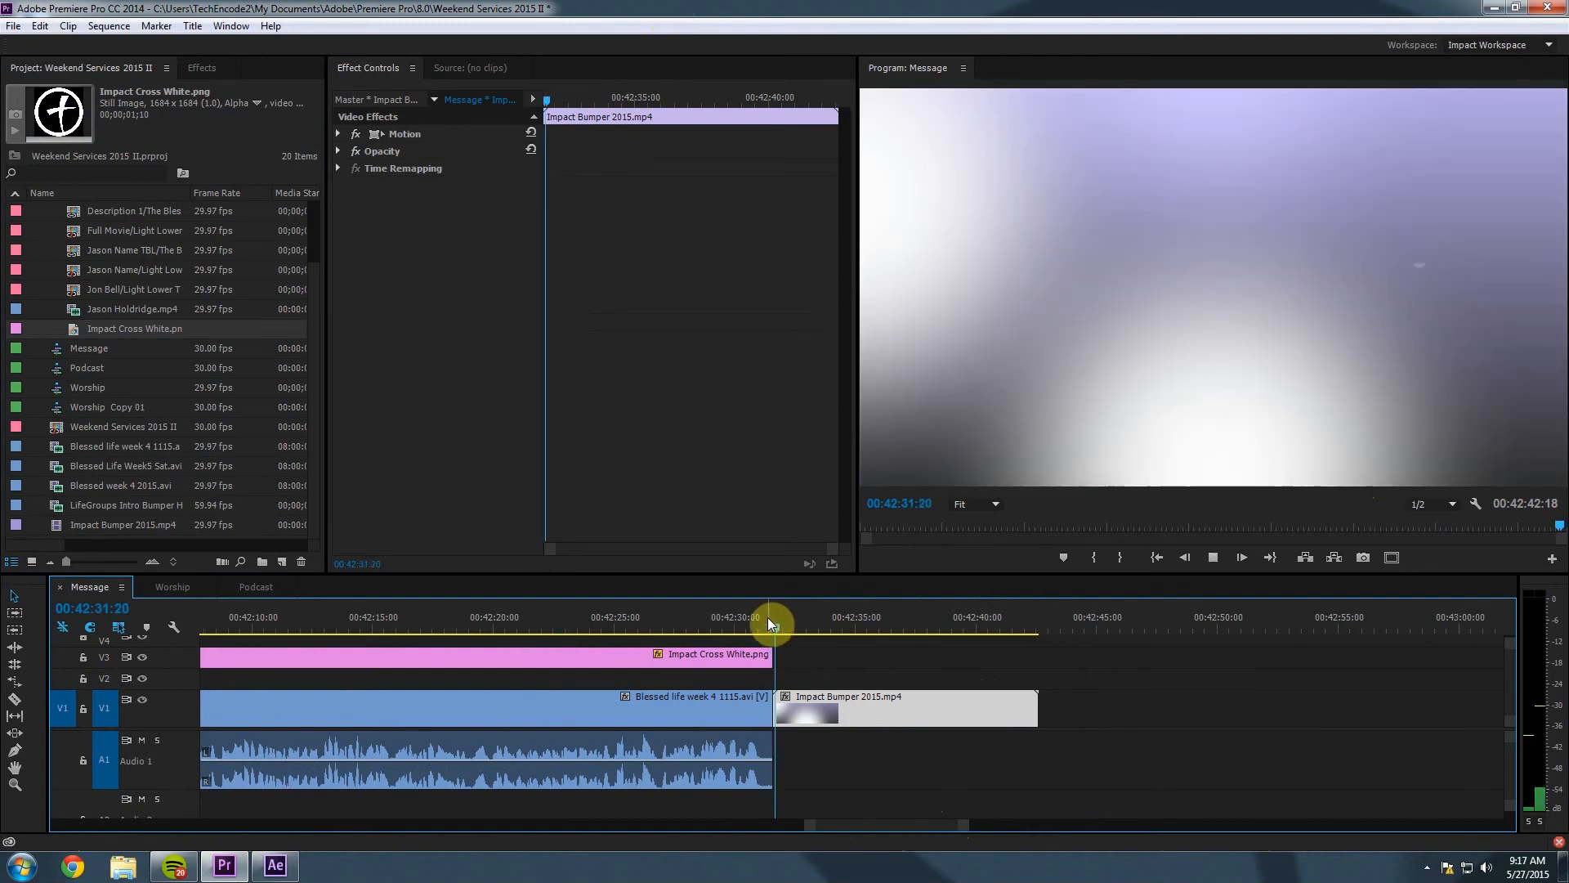
left_click(744, 619)
left_click(738, 620)
key("space")
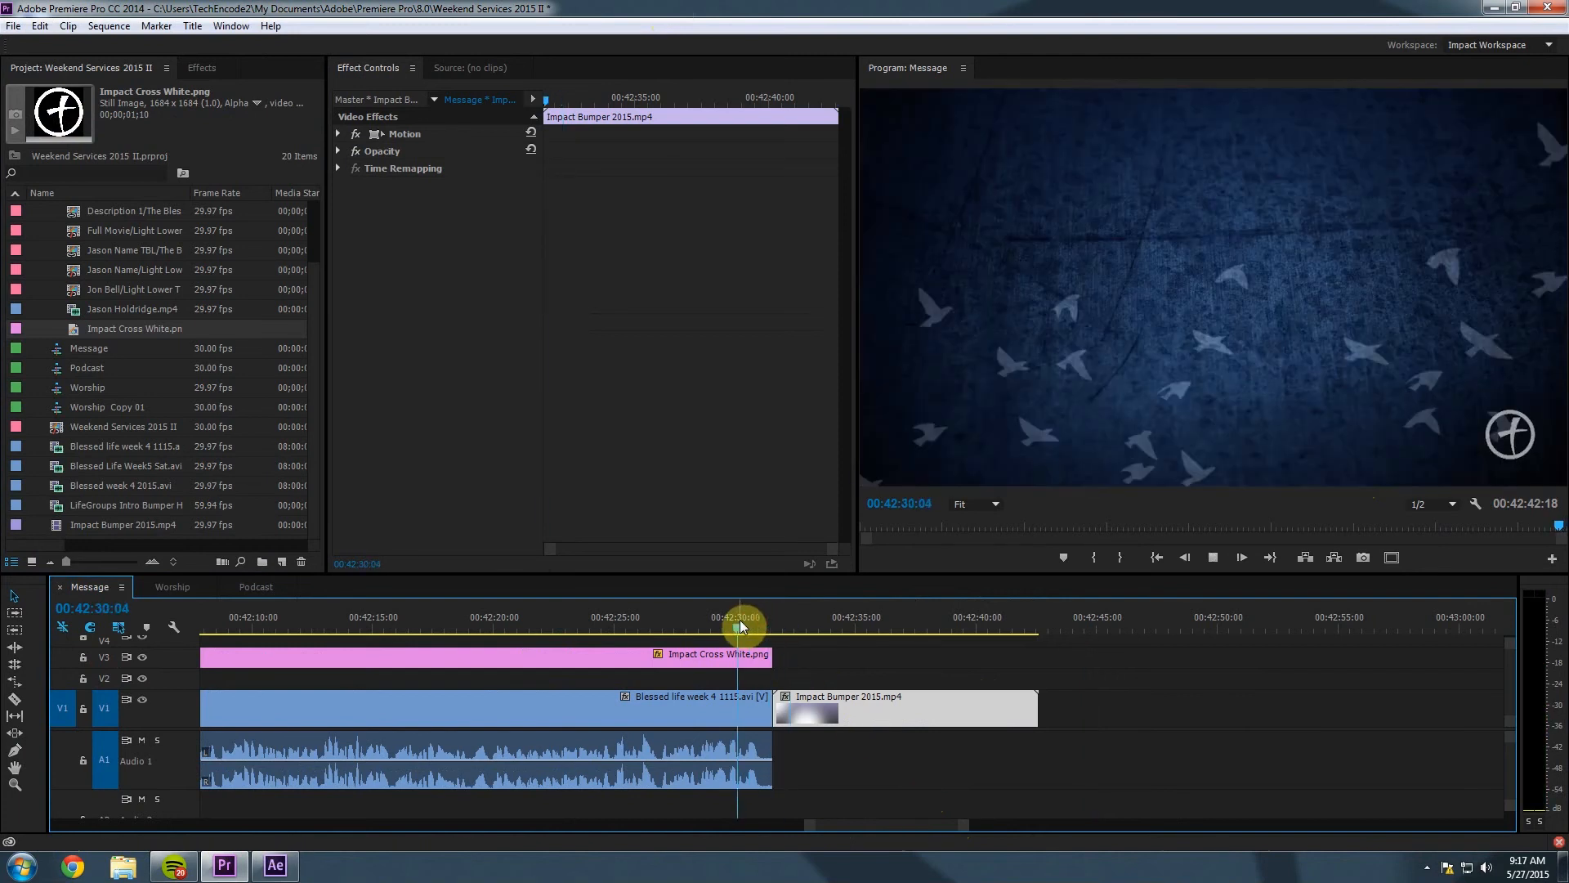
key("space")
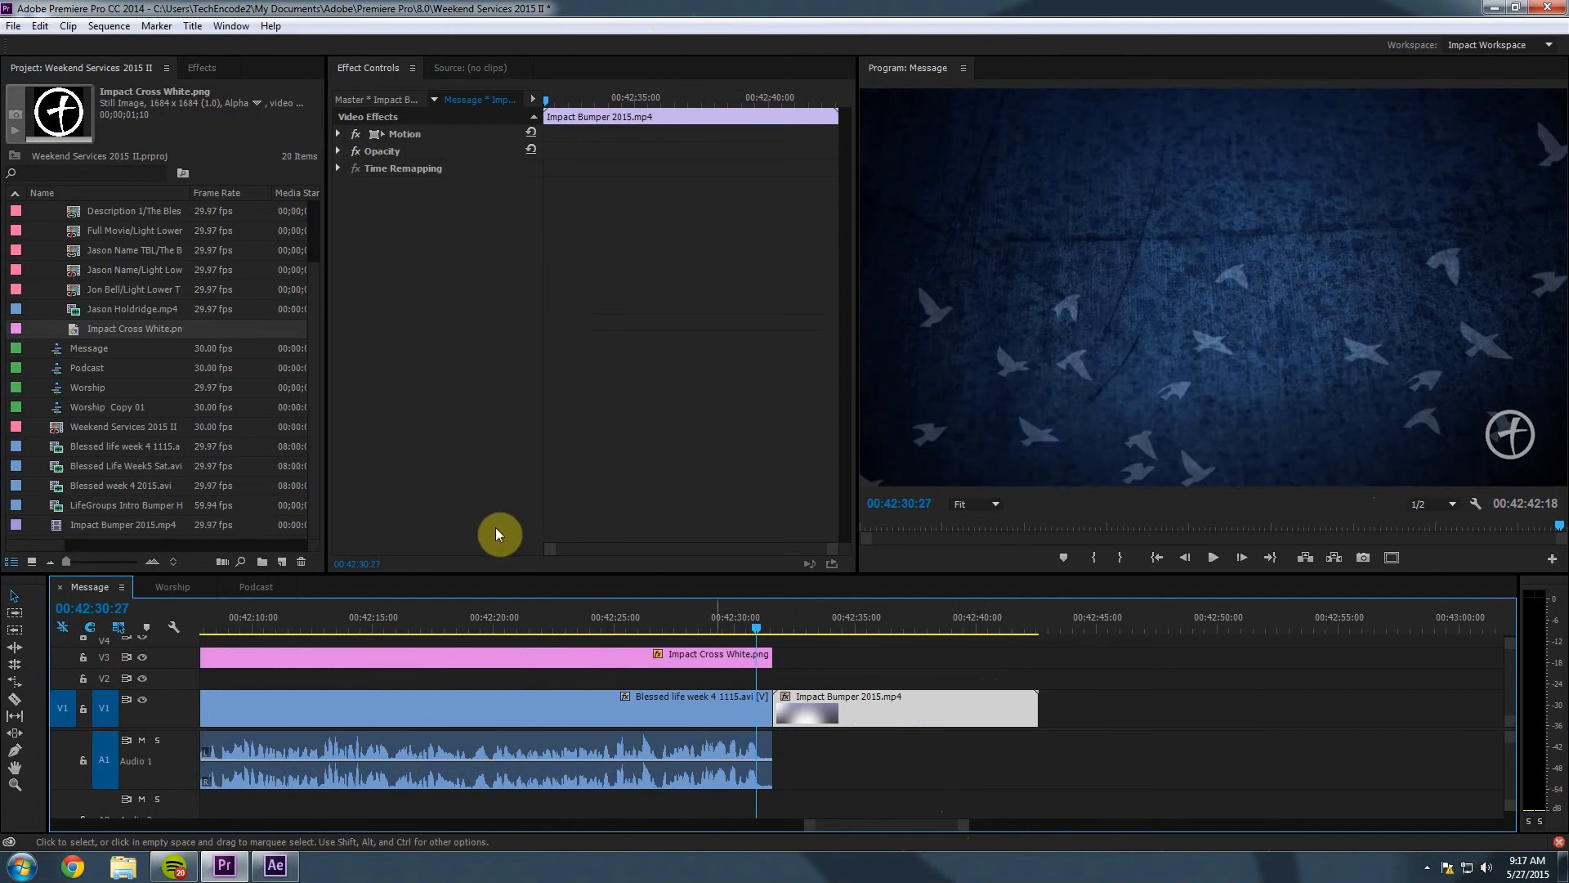
left_click(204, 69)
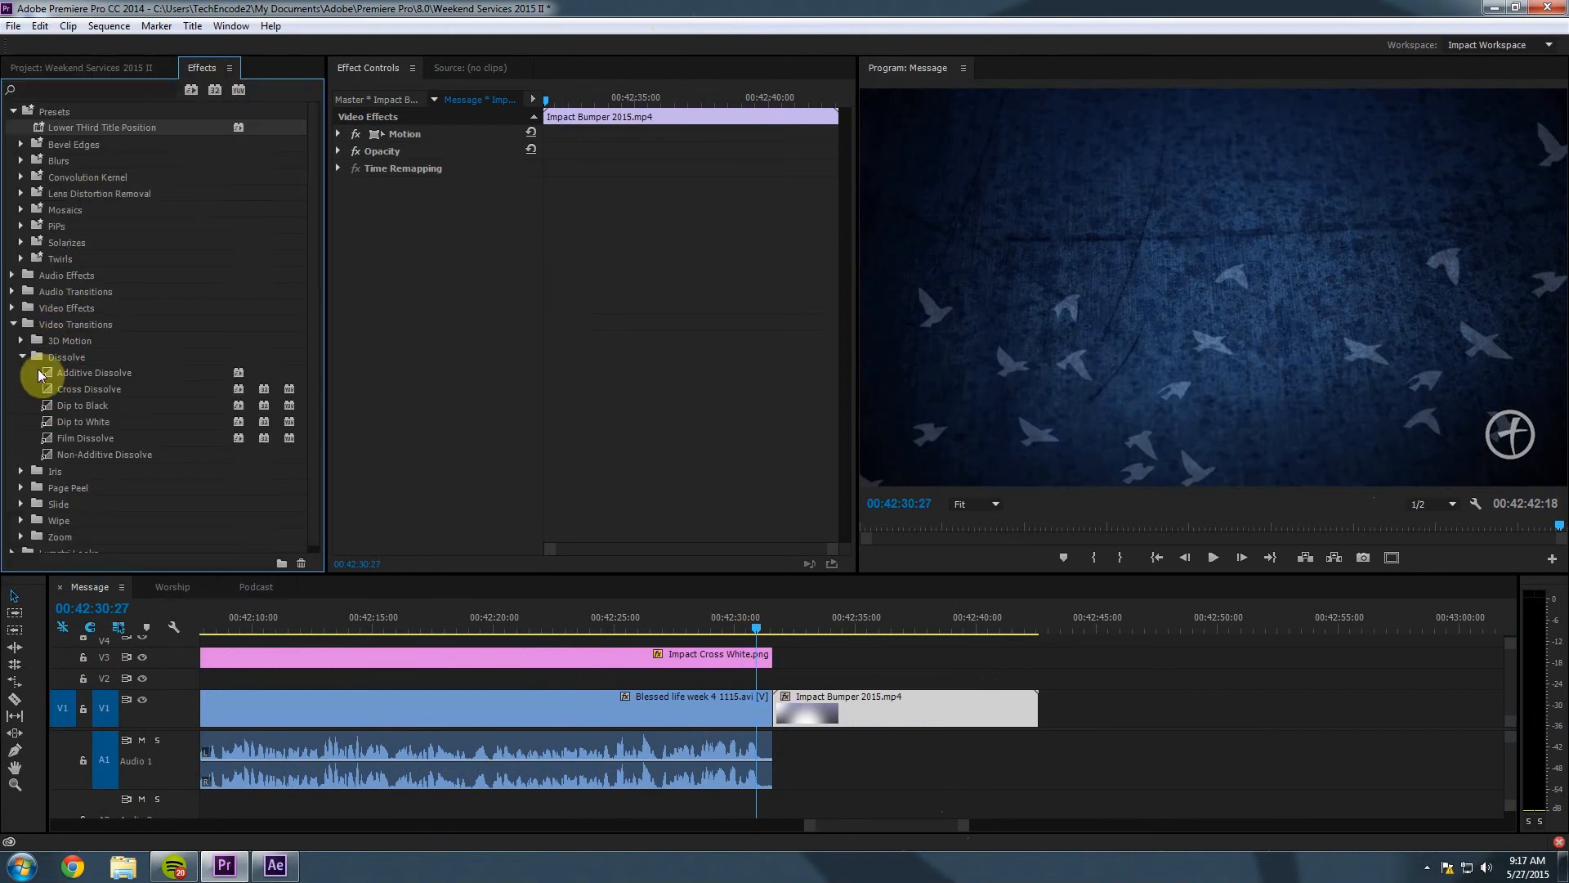
Add a Cross Dissolve between the sermon and bumper clips on V1 and preview it.
left_click_drag(44, 389, 776, 707)
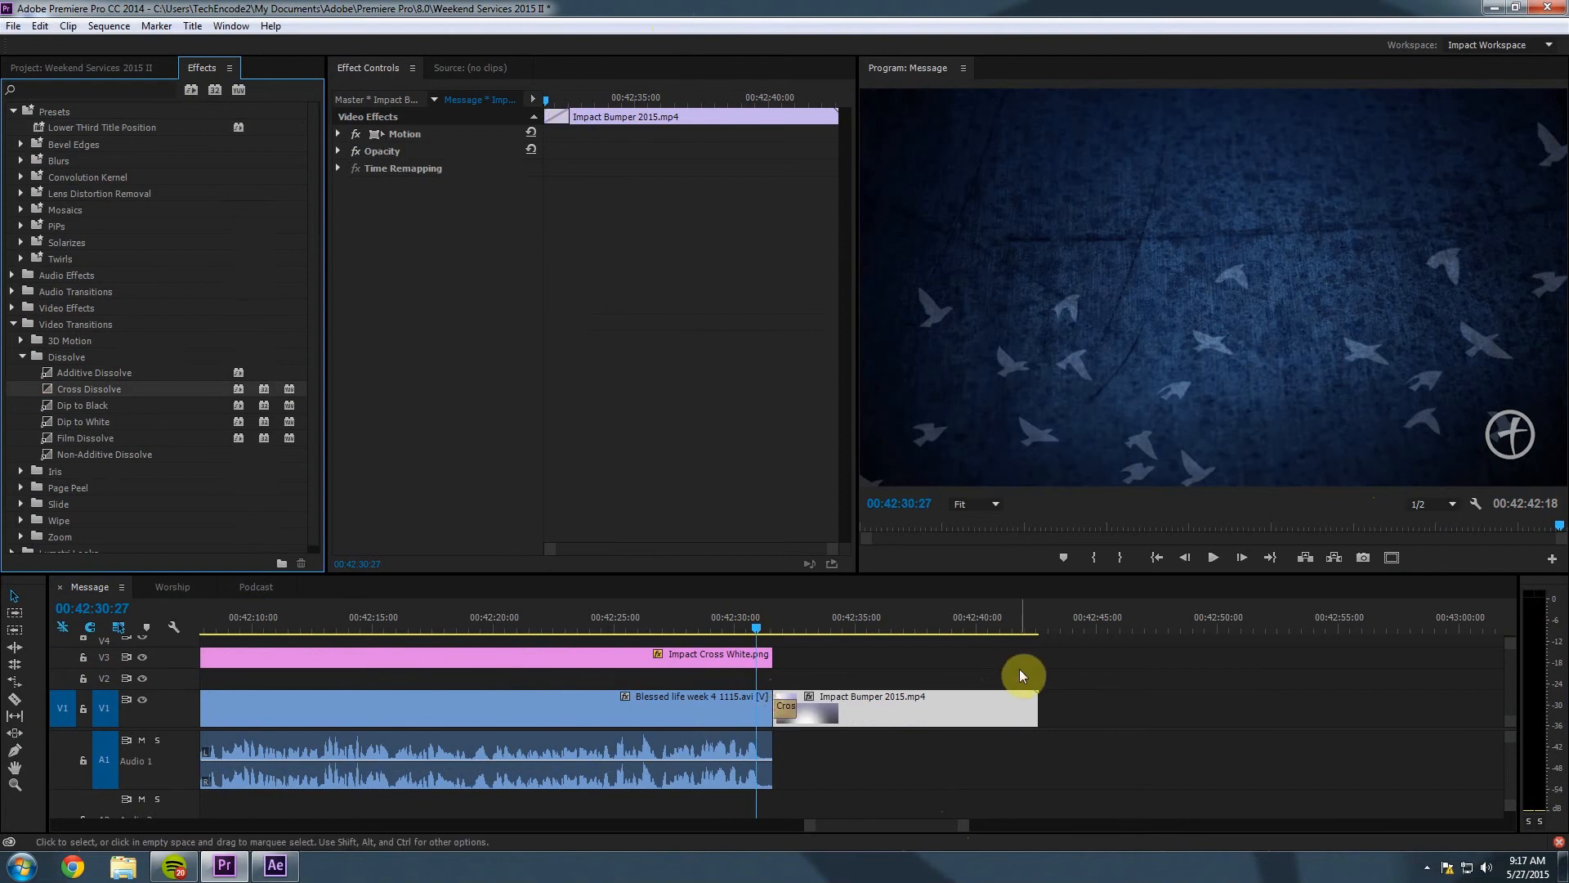
key("space")
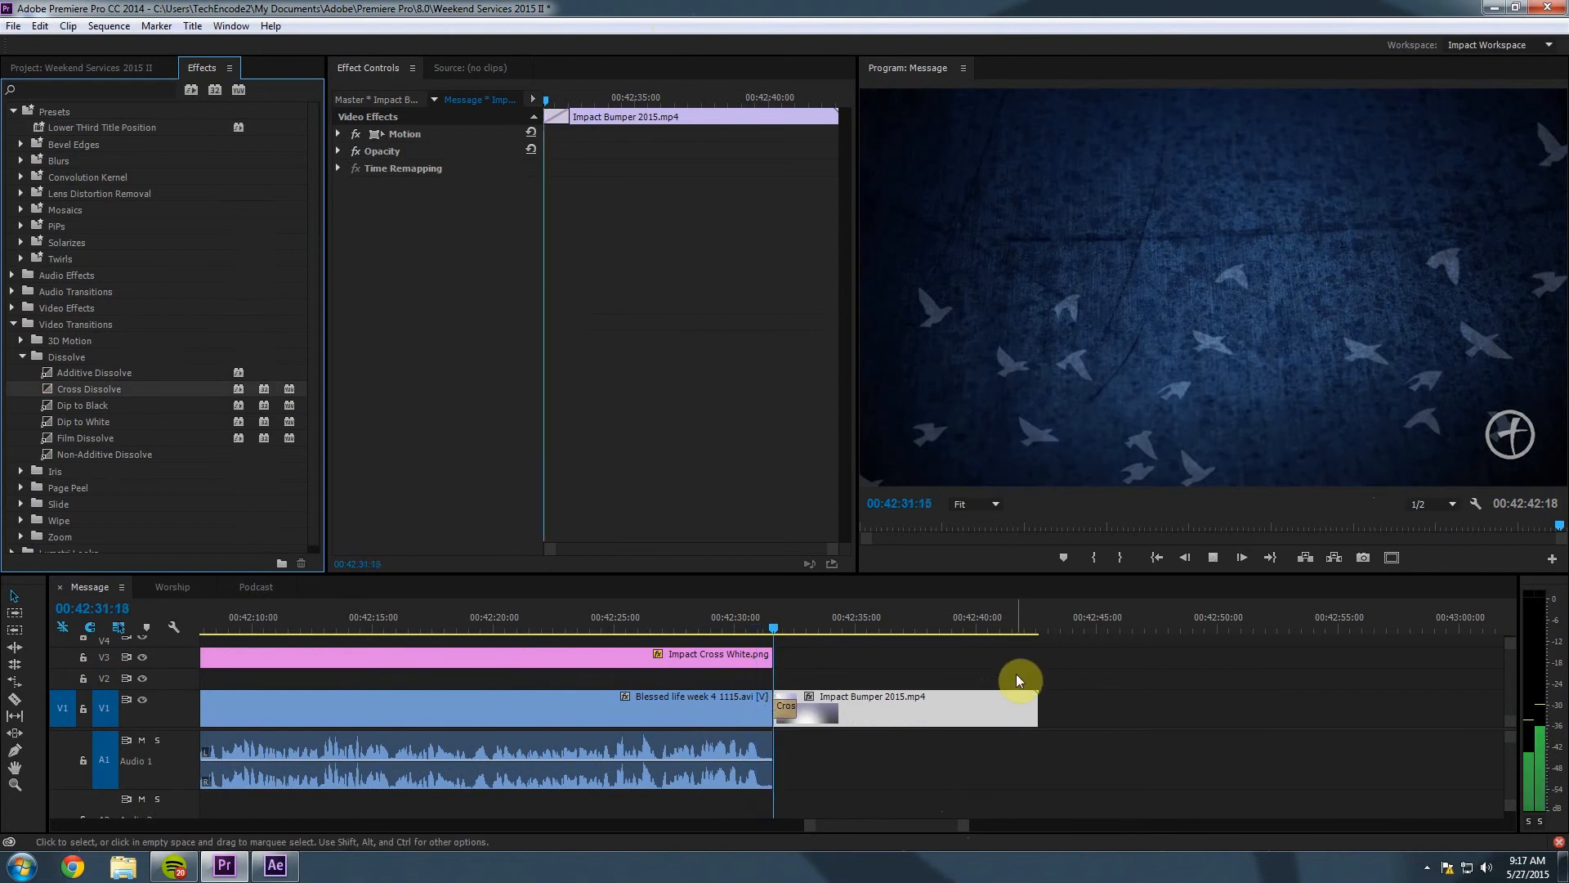
key("space")
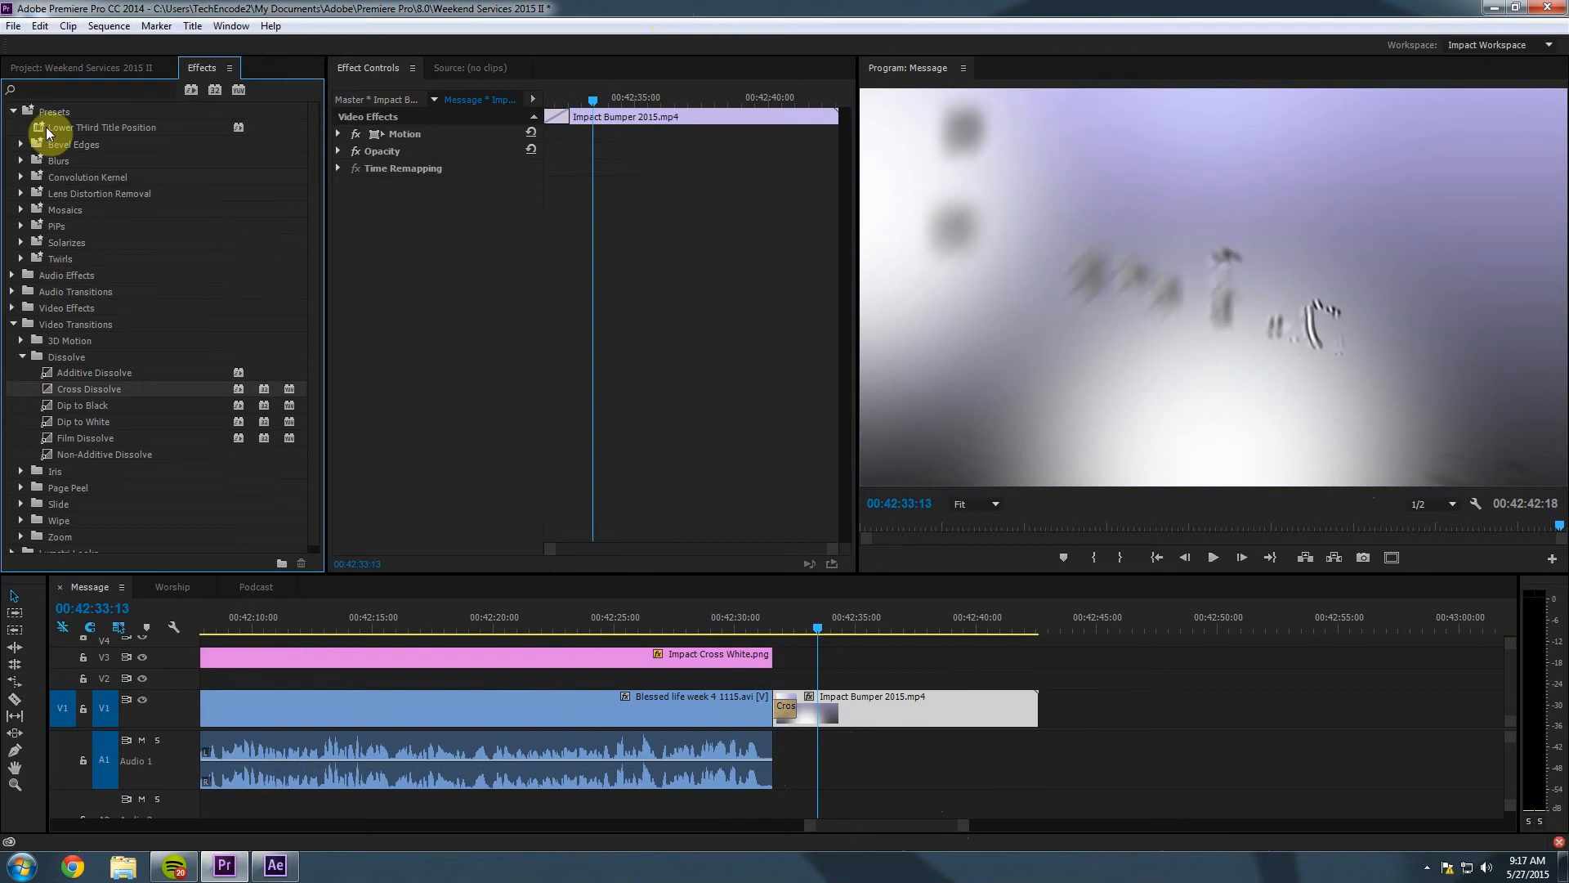
Apply an Exponential Fade to the end of the Audio 1 sermon clip and listen to it.
left_click(12, 112)
left_click(21, 211)
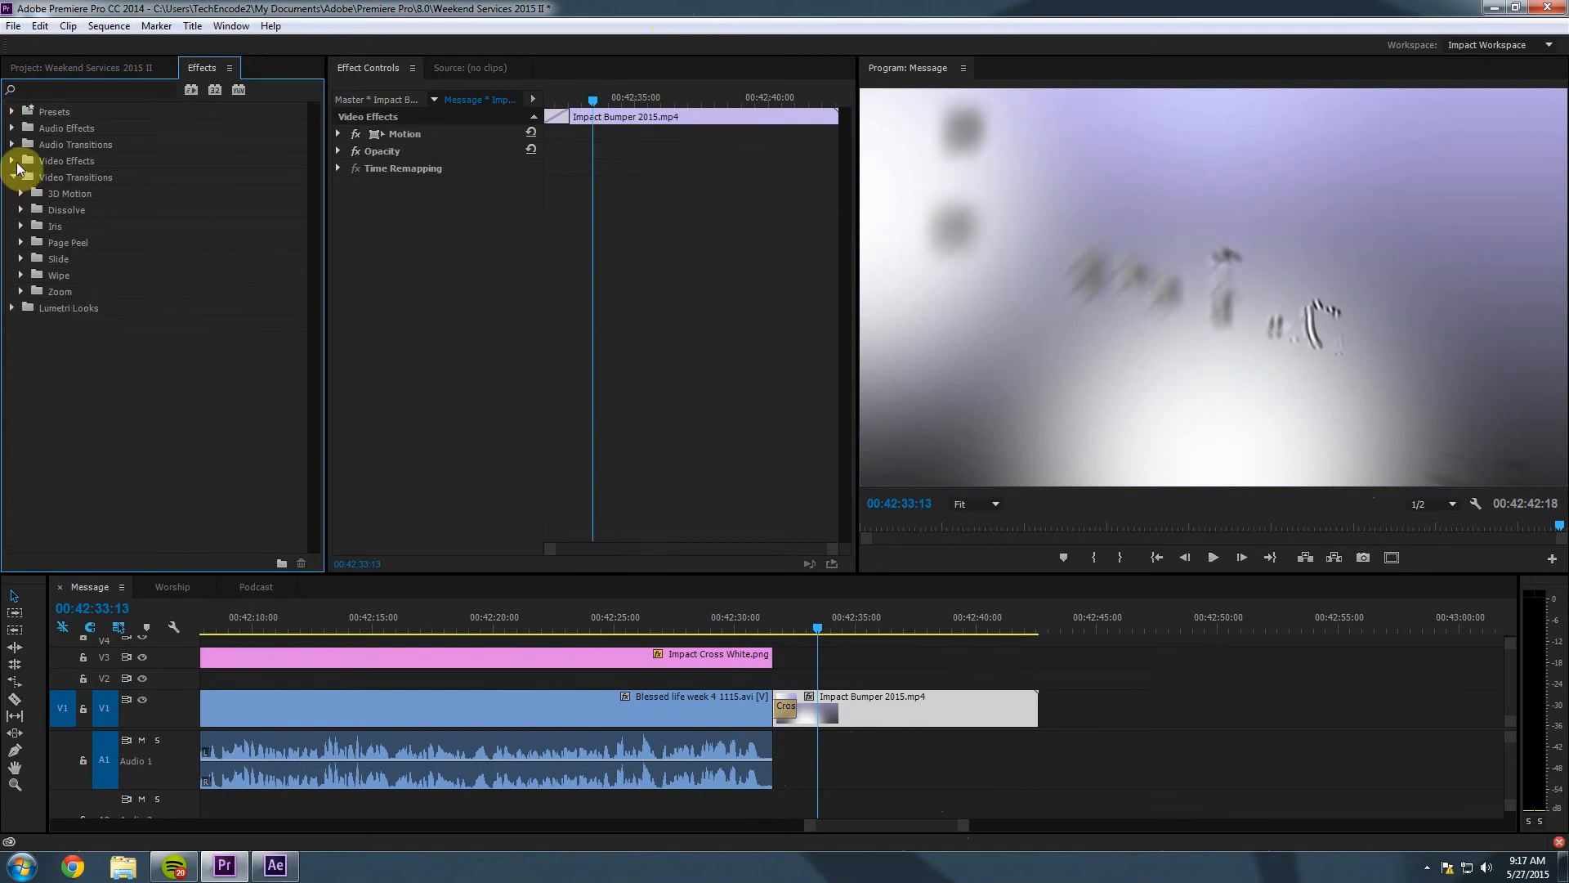
left_click(15, 145)
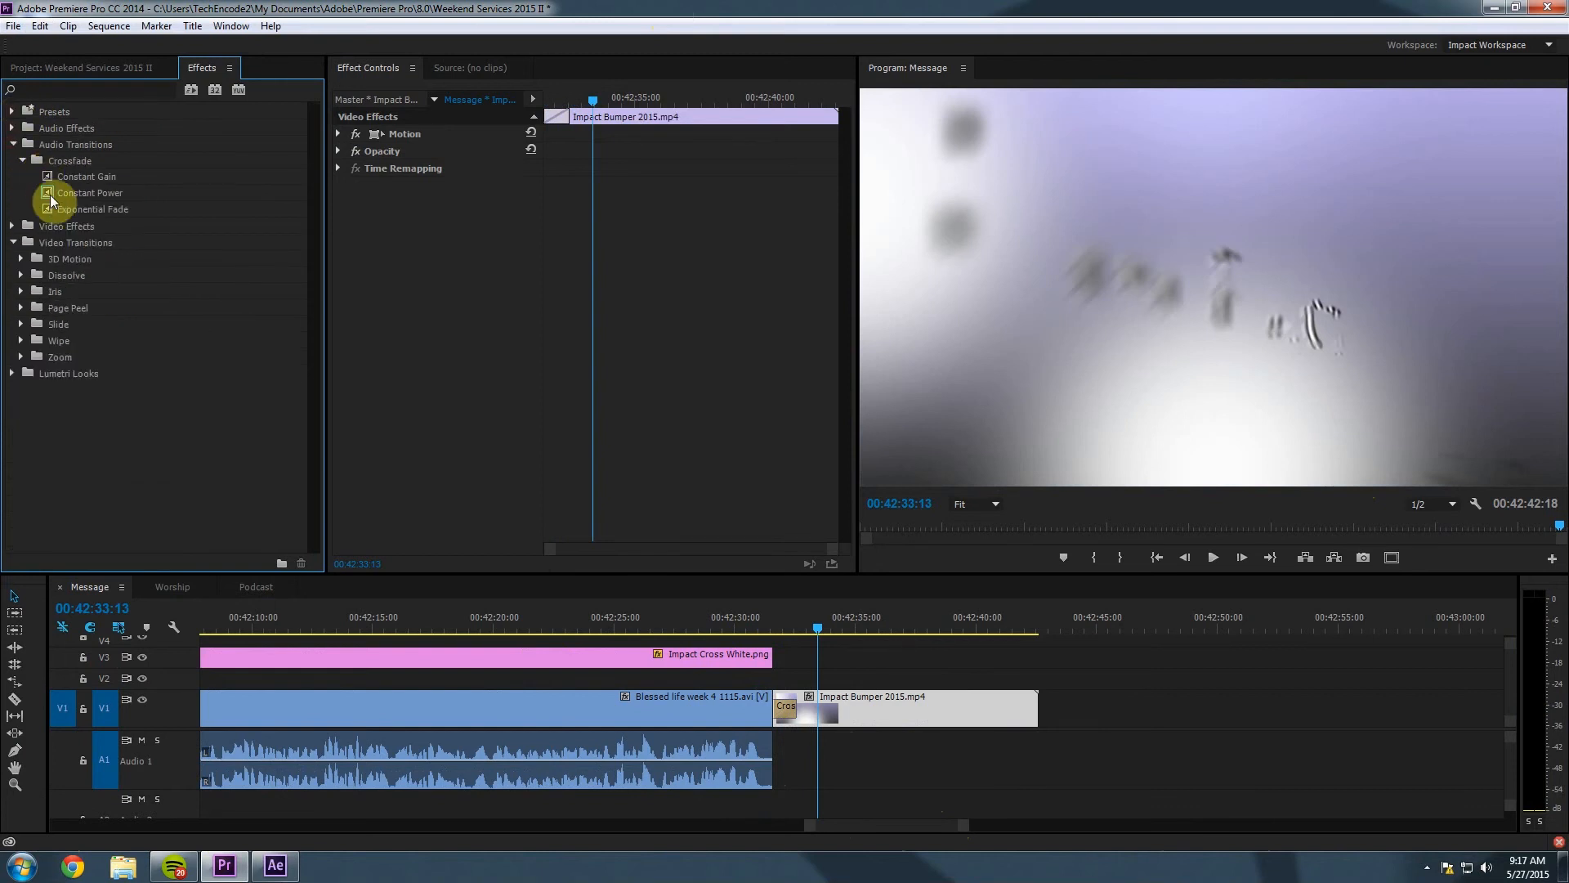
left_click_drag(51, 200, 772, 753)
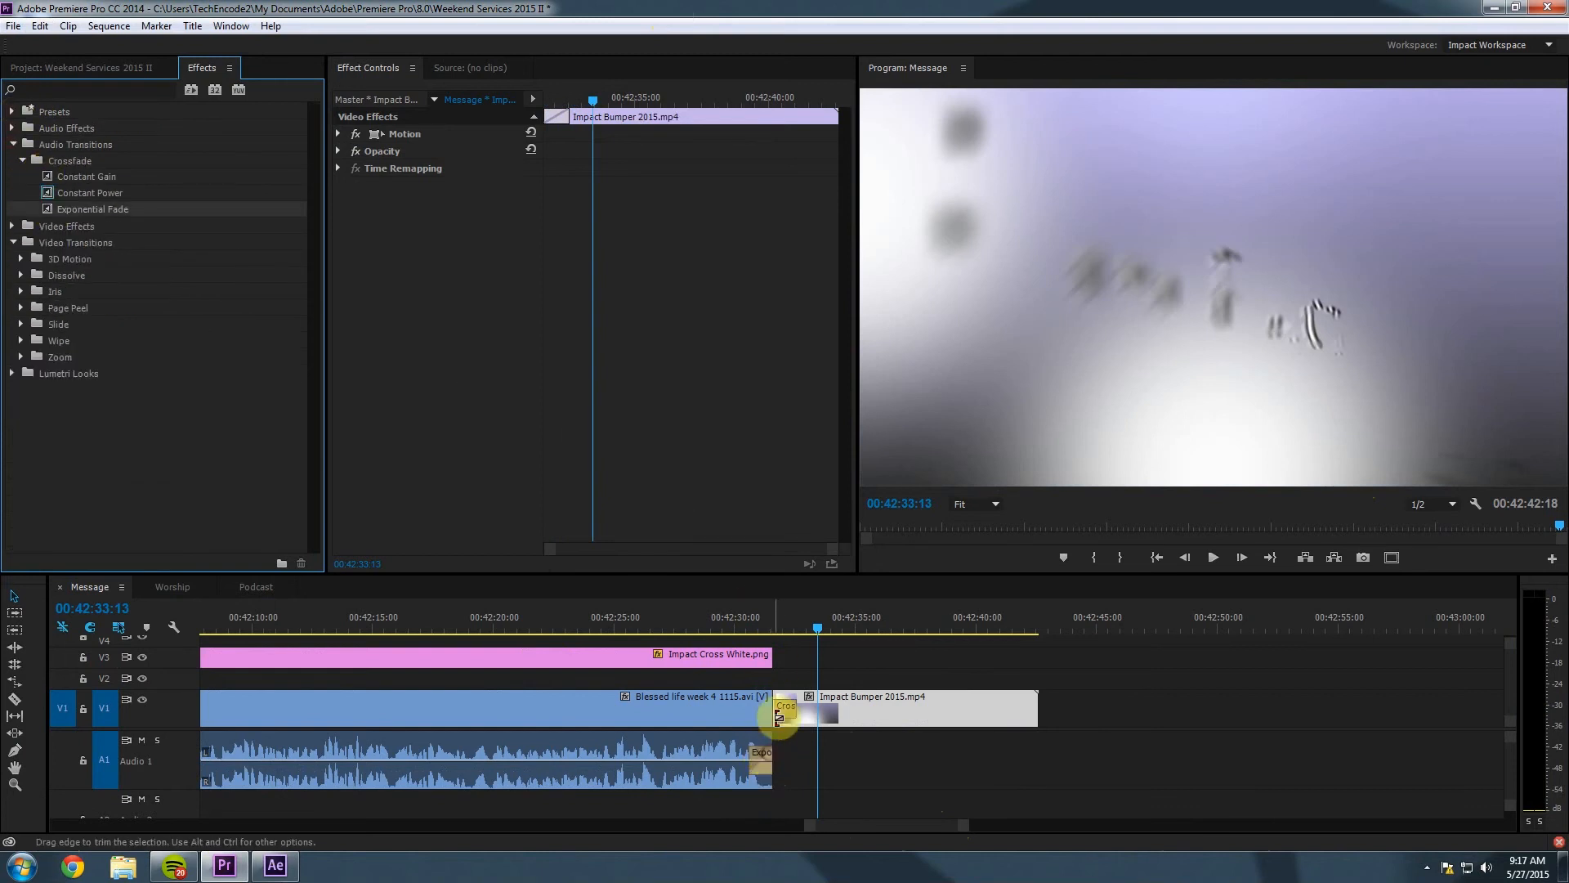
left_click(748, 625)
key("space")
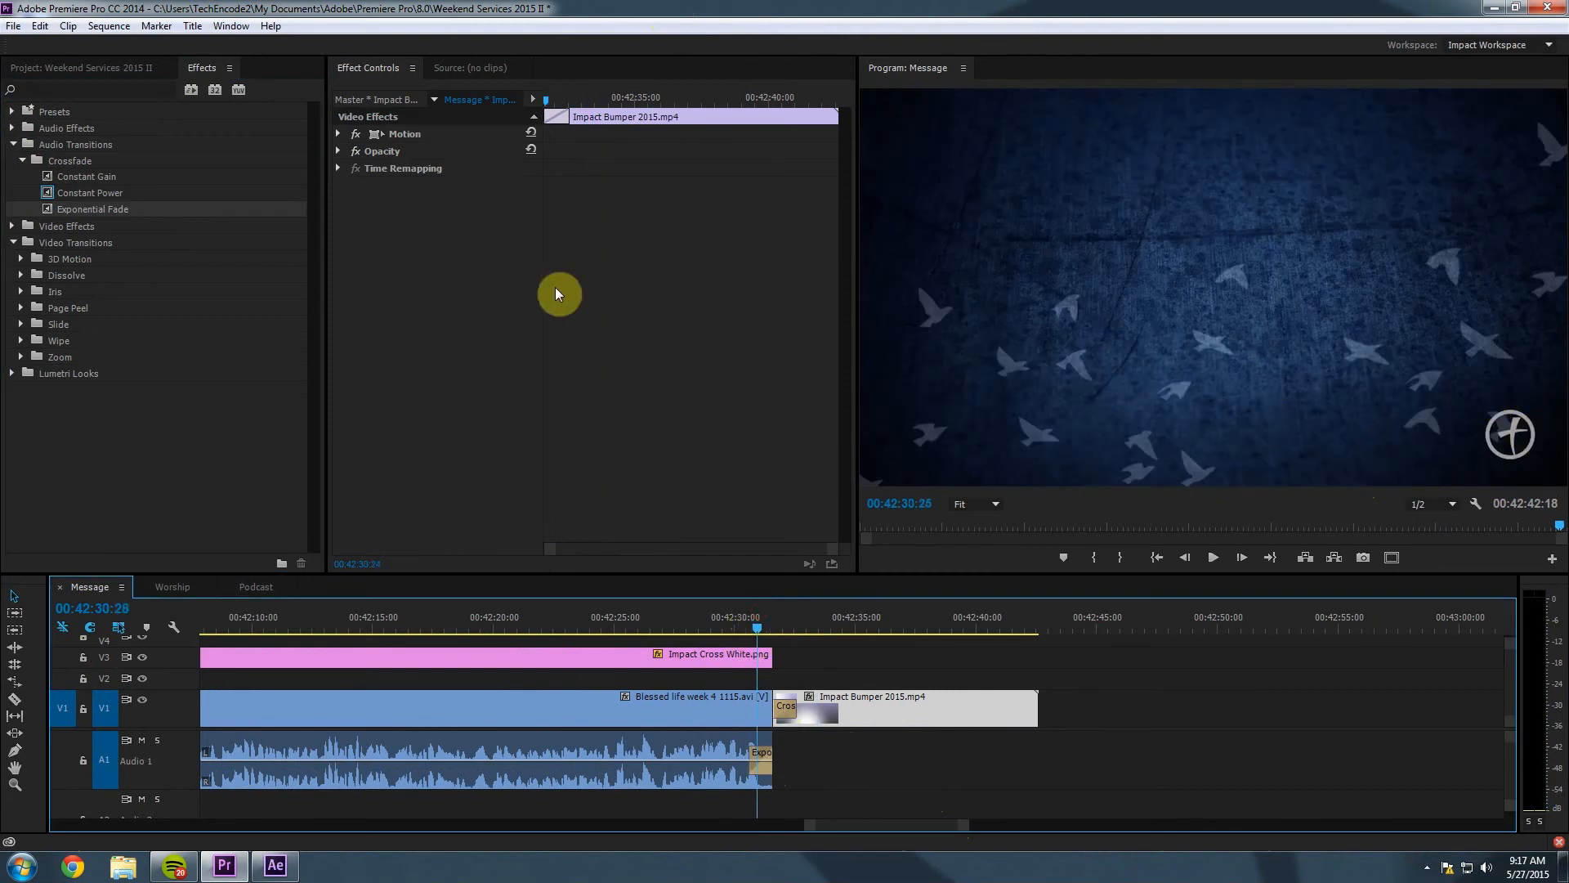
Add a Cross Dissolve to the end of Impact Cross White and preview the fade out.
left_click(13, 145)
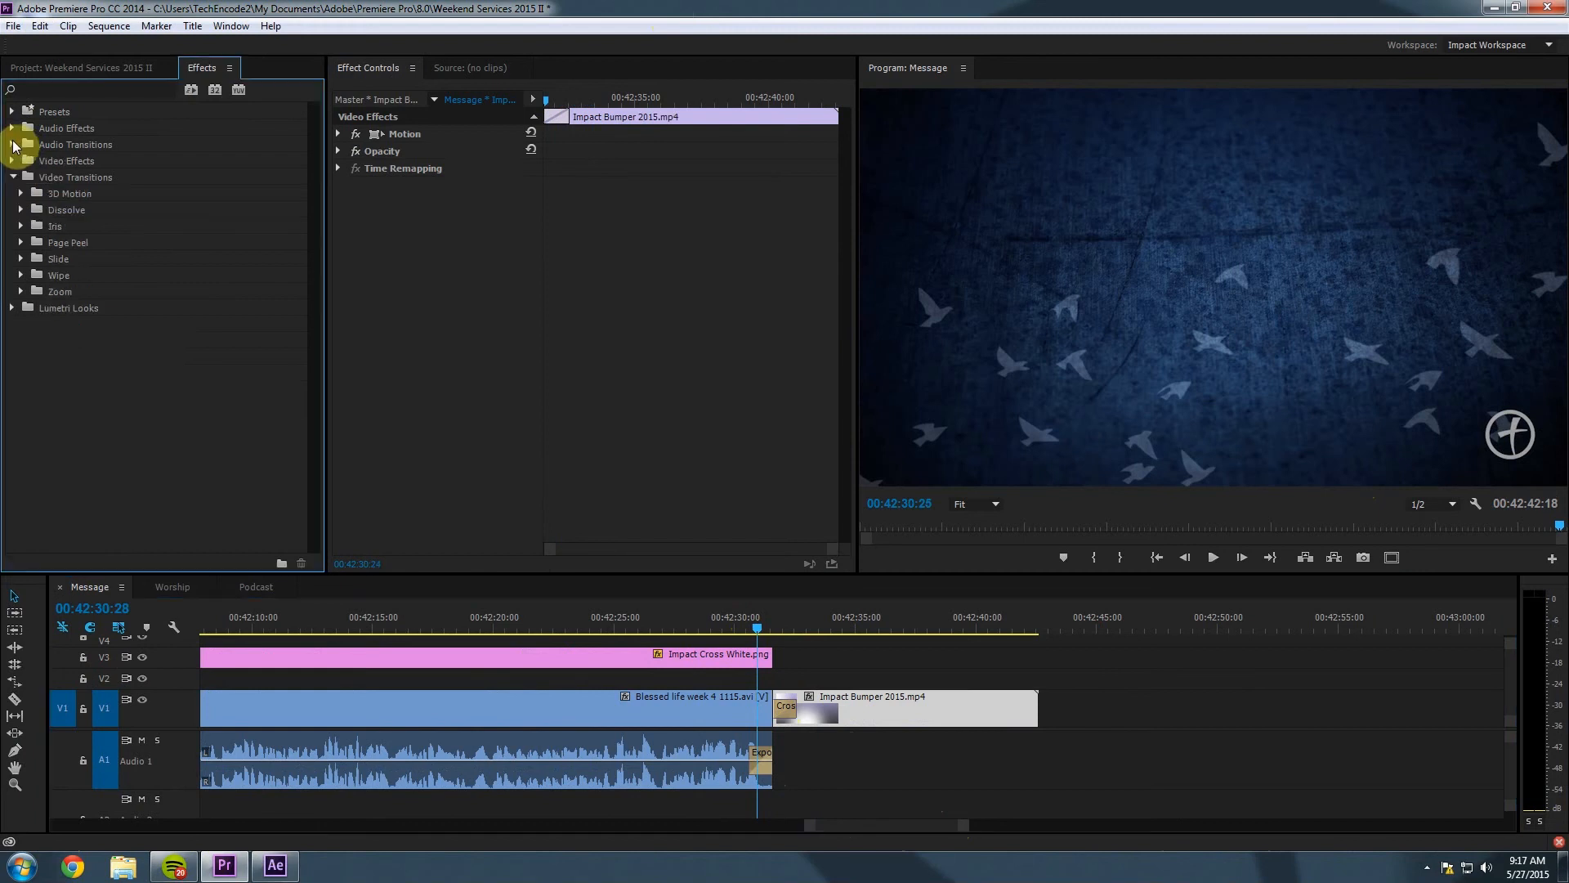
left_click(12, 161)
left_click(12, 161)
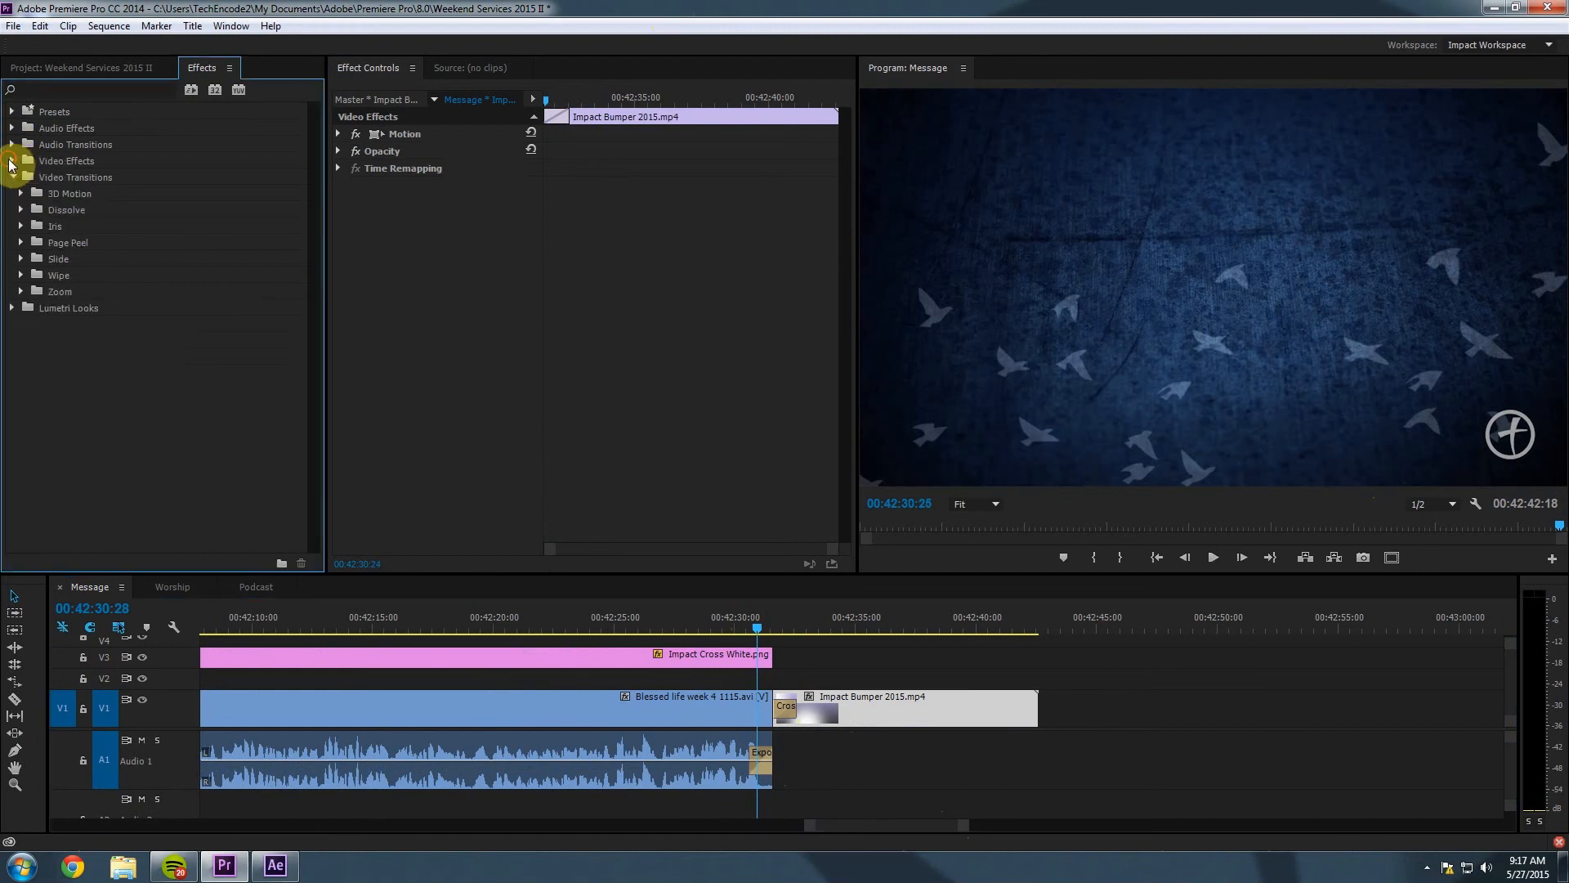
left_click(21, 210)
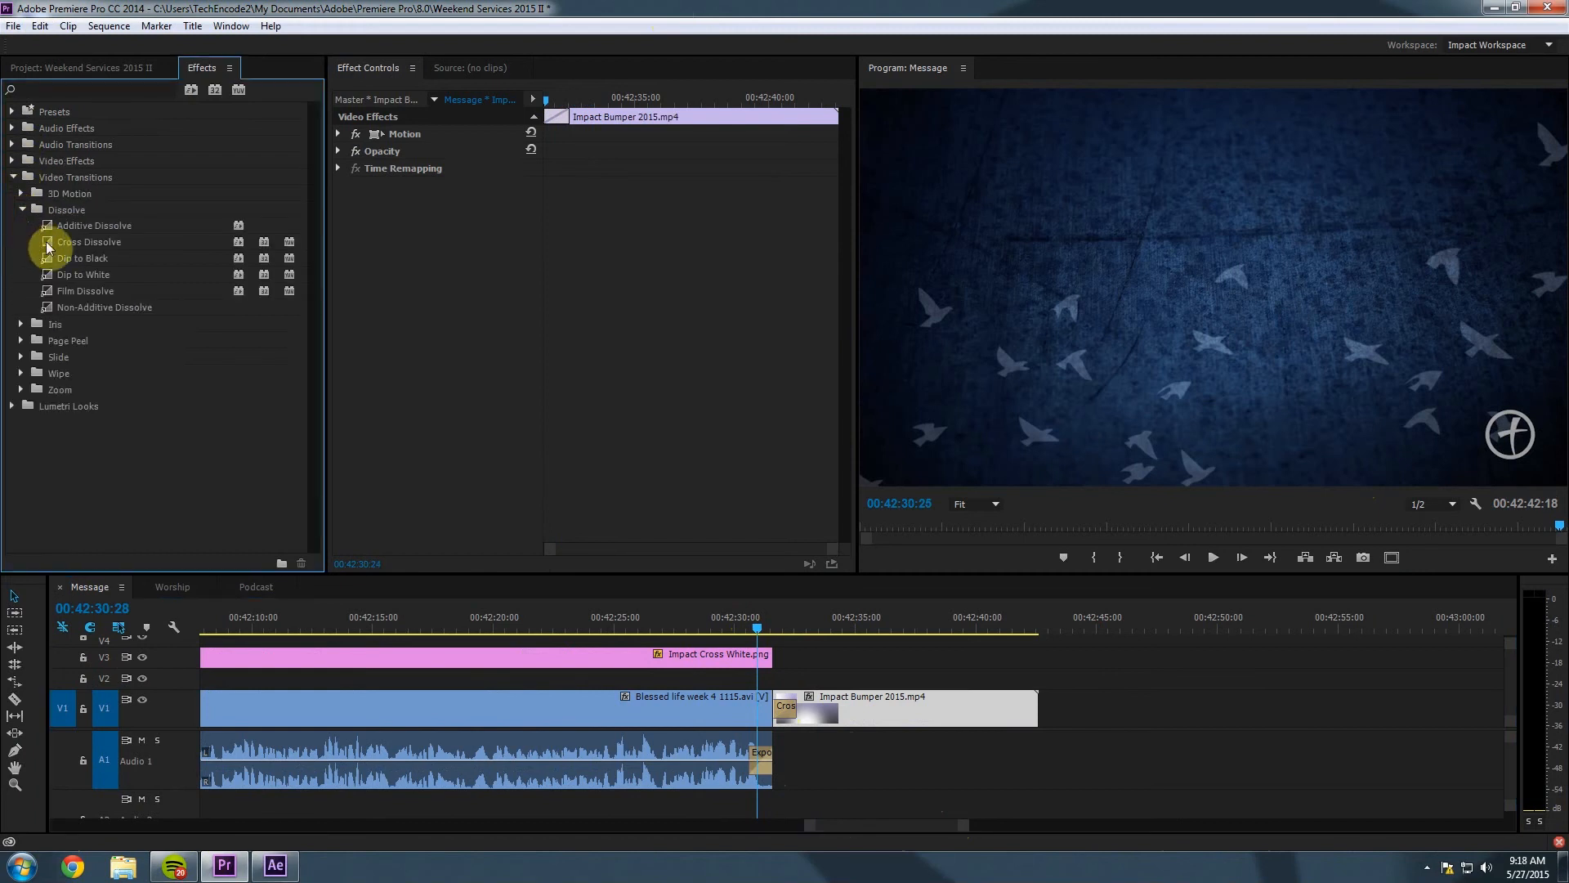
left_click_drag(86, 242, 770, 657)
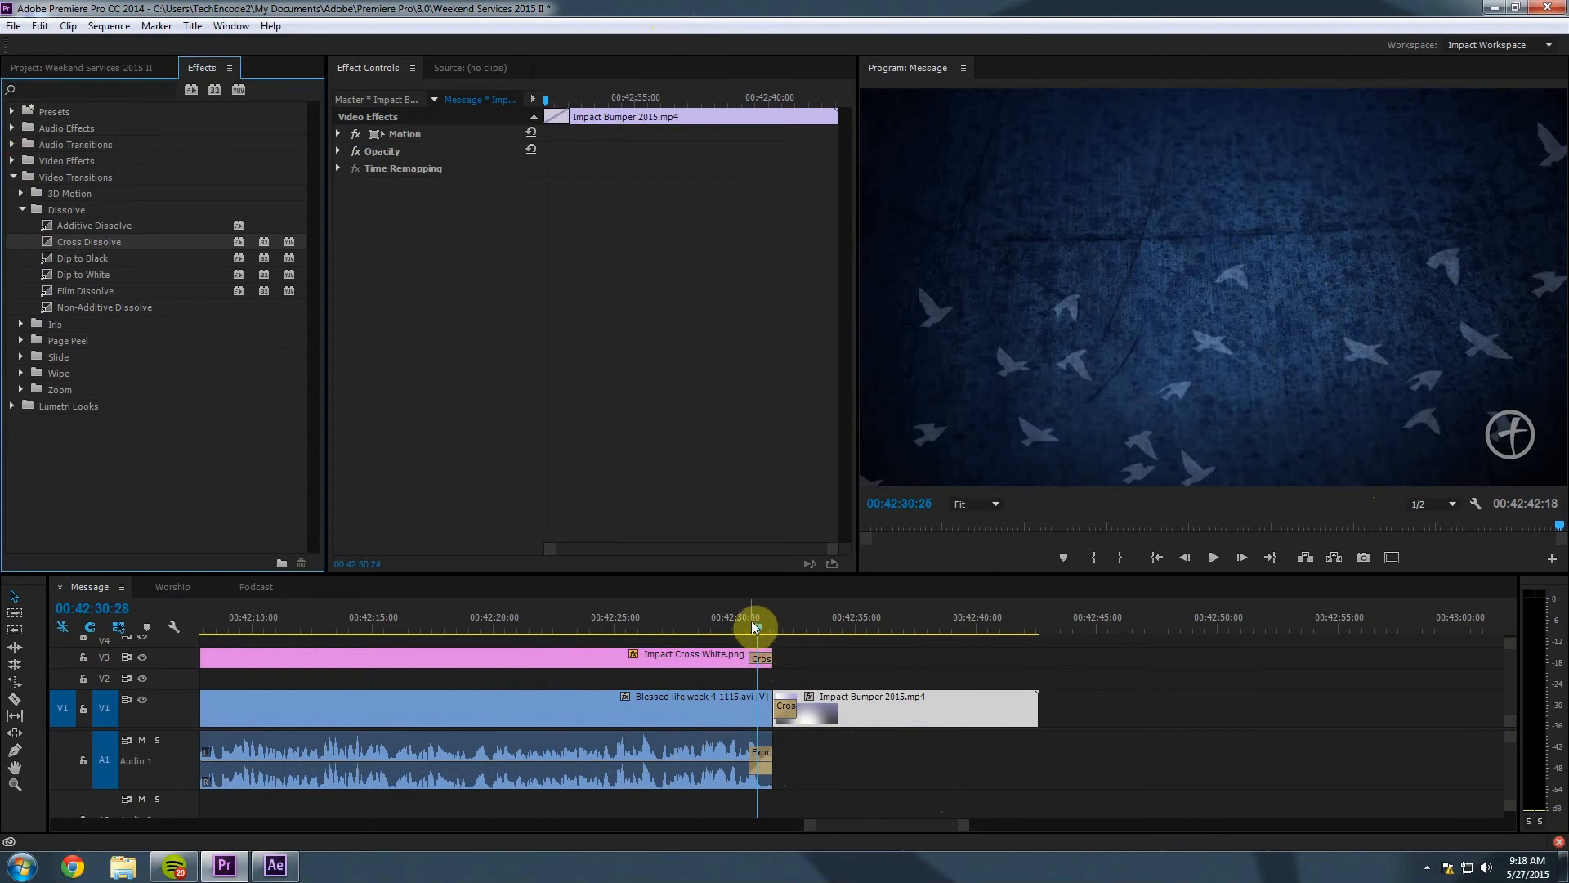
left_click(741, 628)
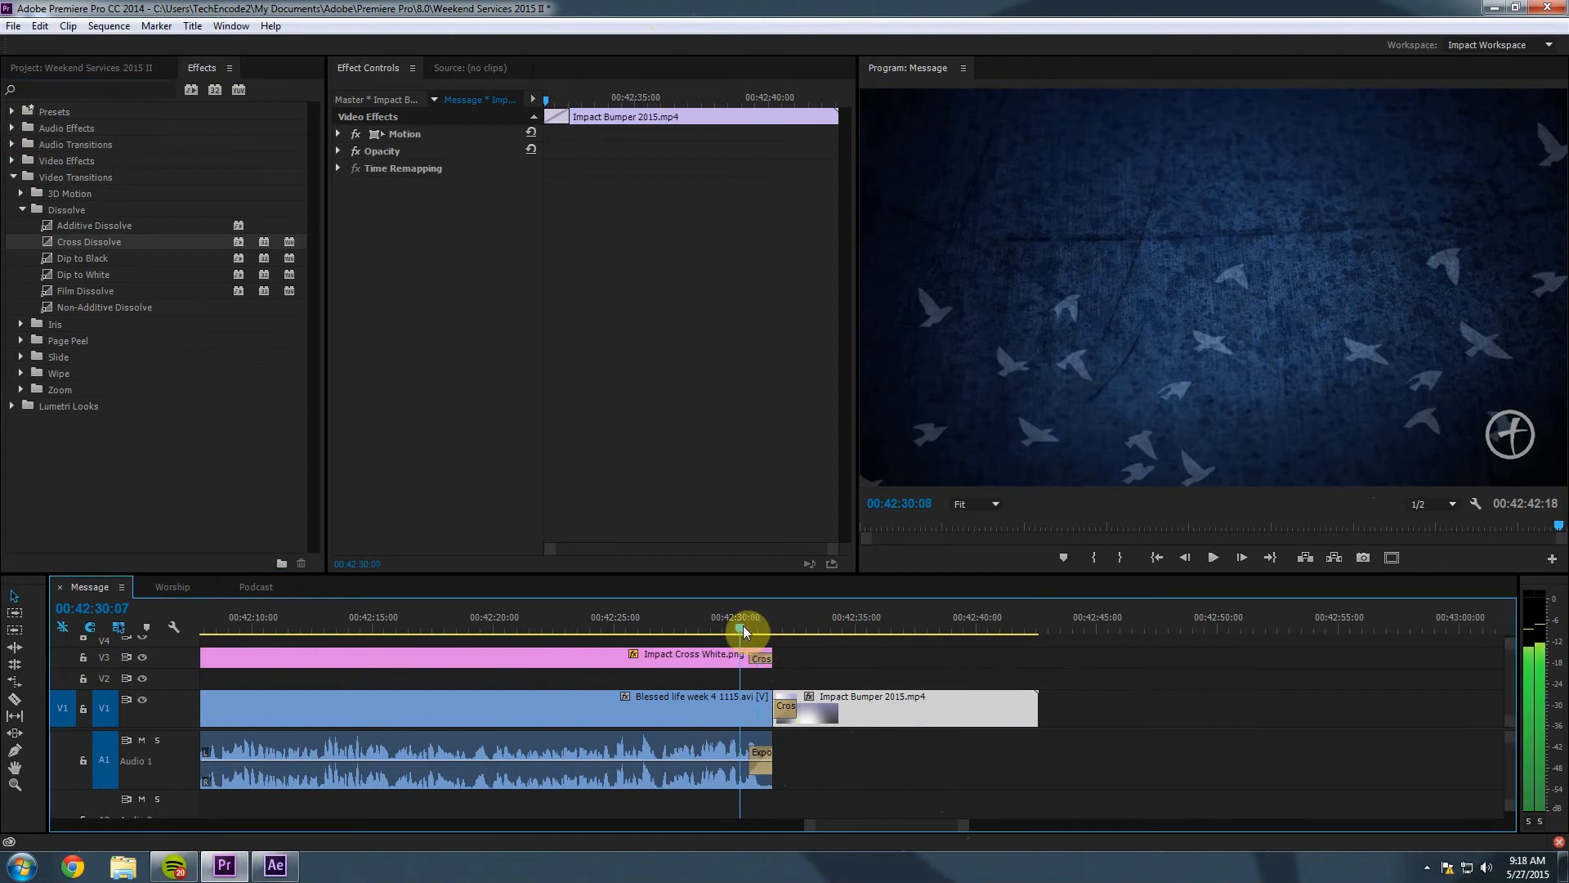
key("space")
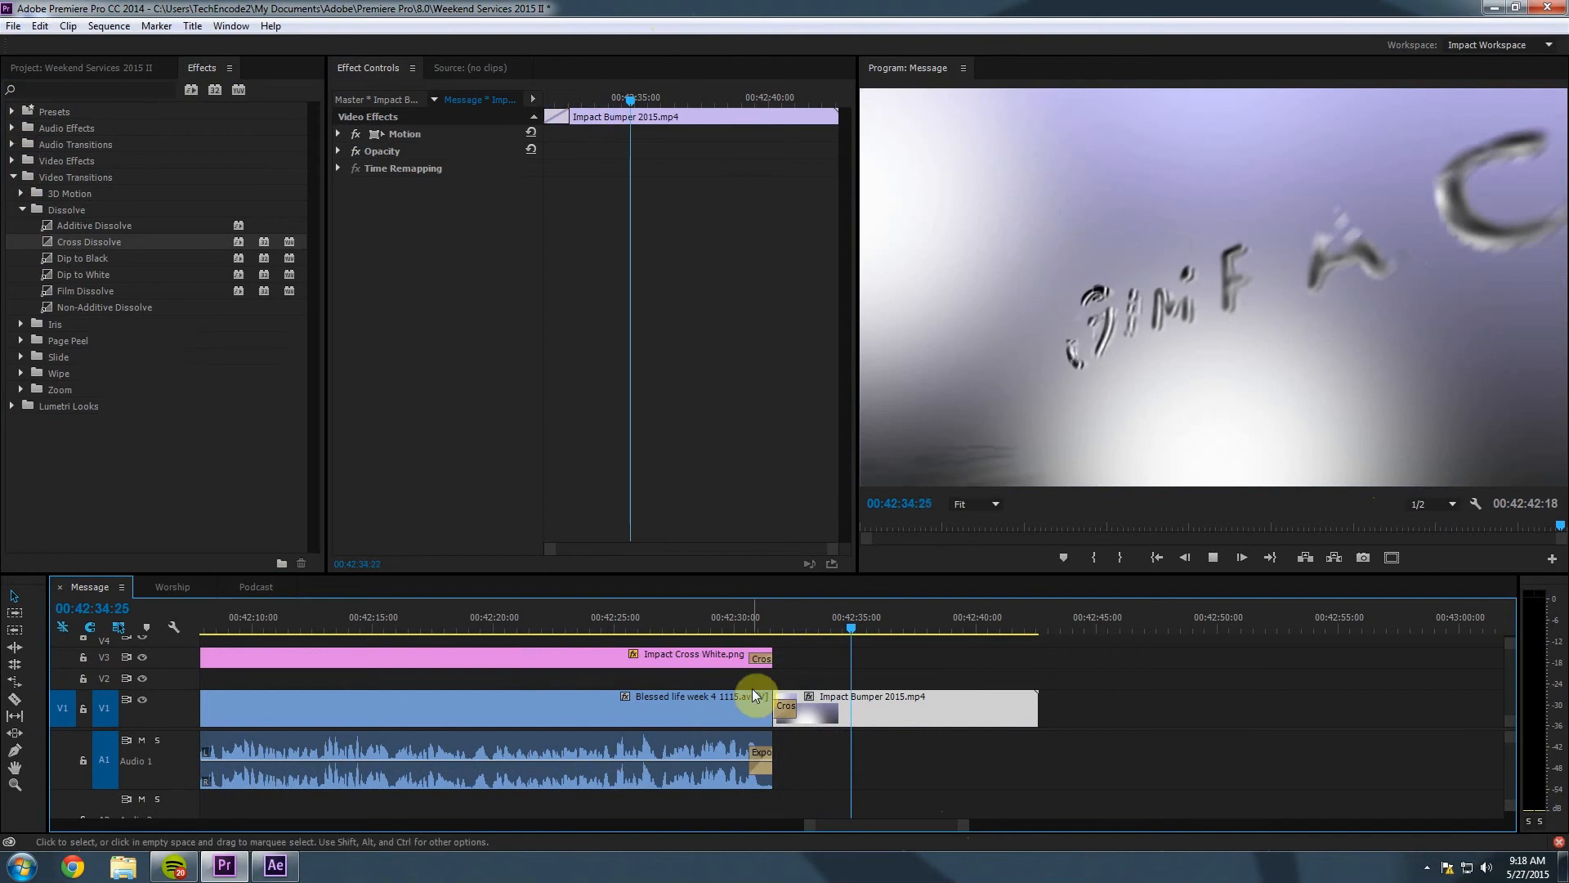
key("space")
Return the playhead to the sequence start and switch to the Worship sequence.
left_click_drag(805, 827, 60, 821)
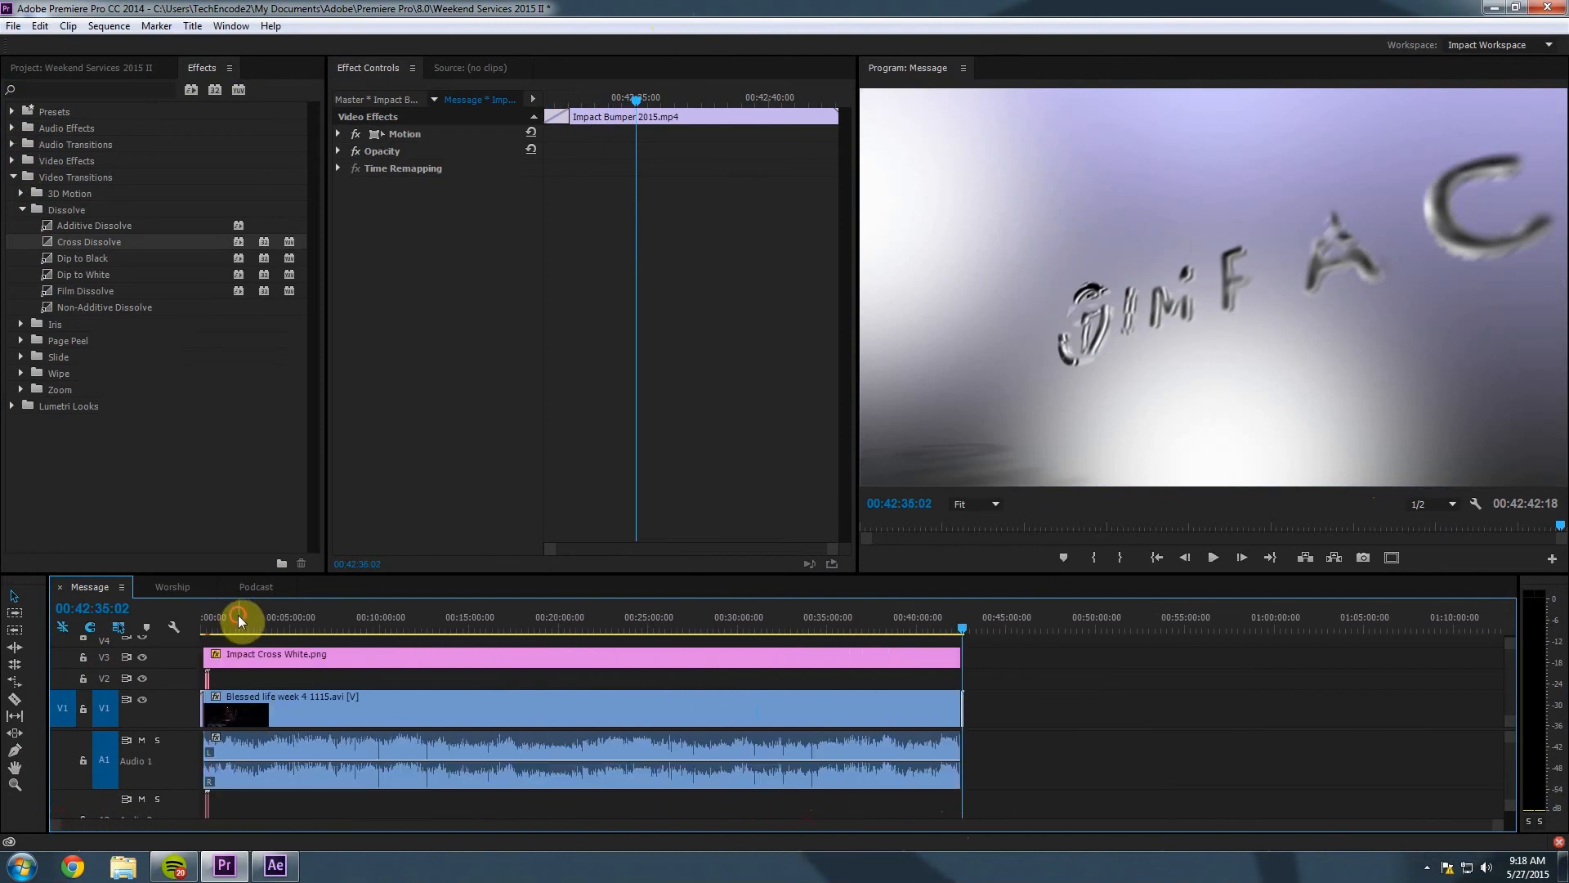
left_click_drag(238, 614, 160, 623)
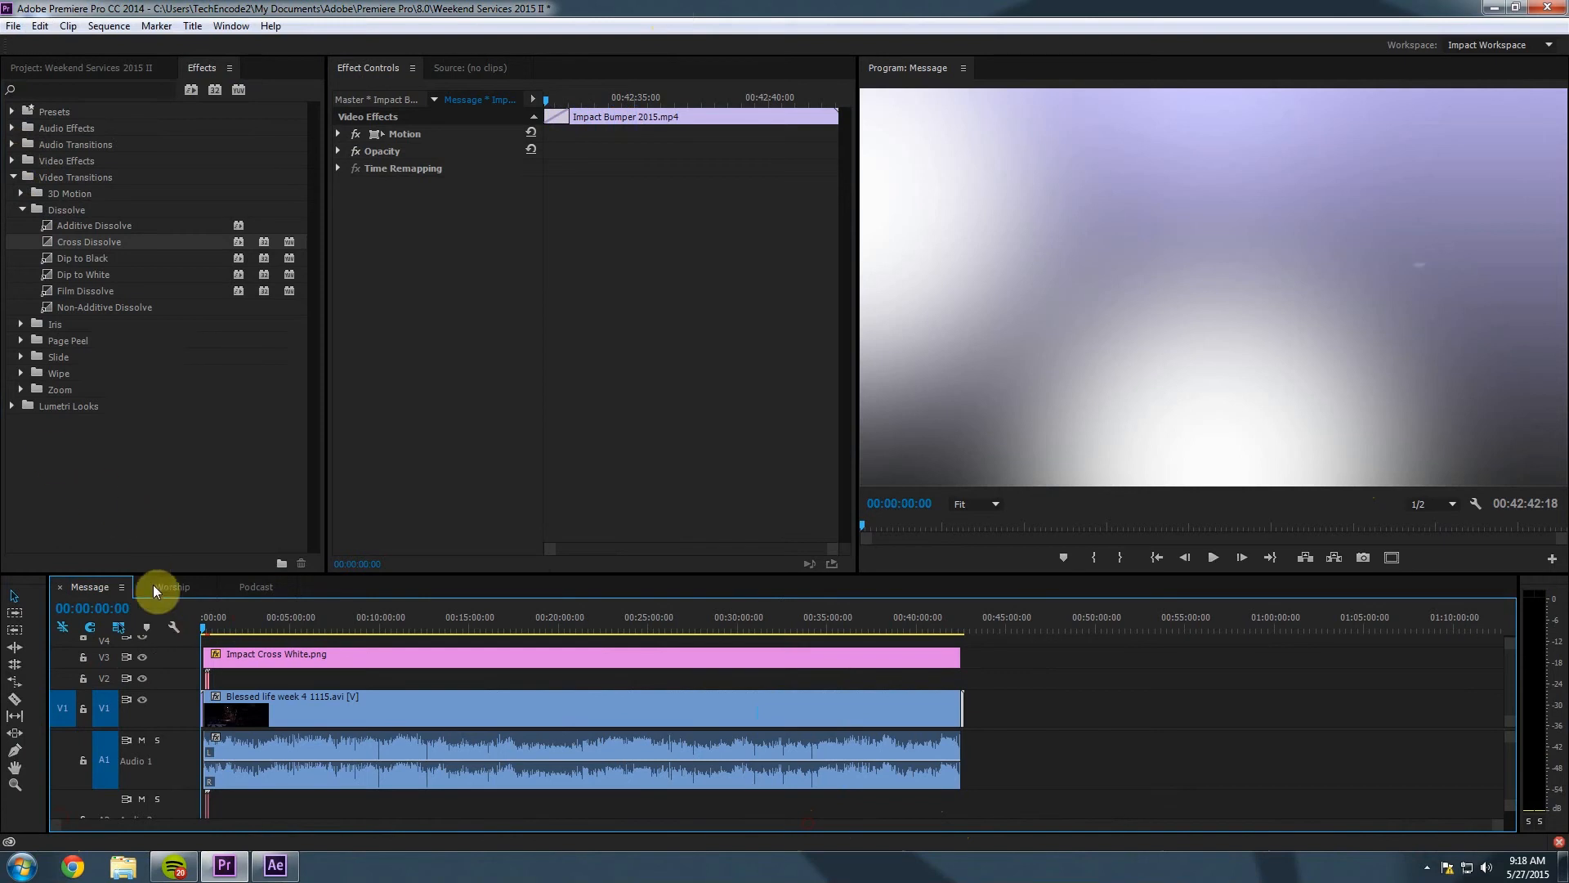
left_click(153, 585)
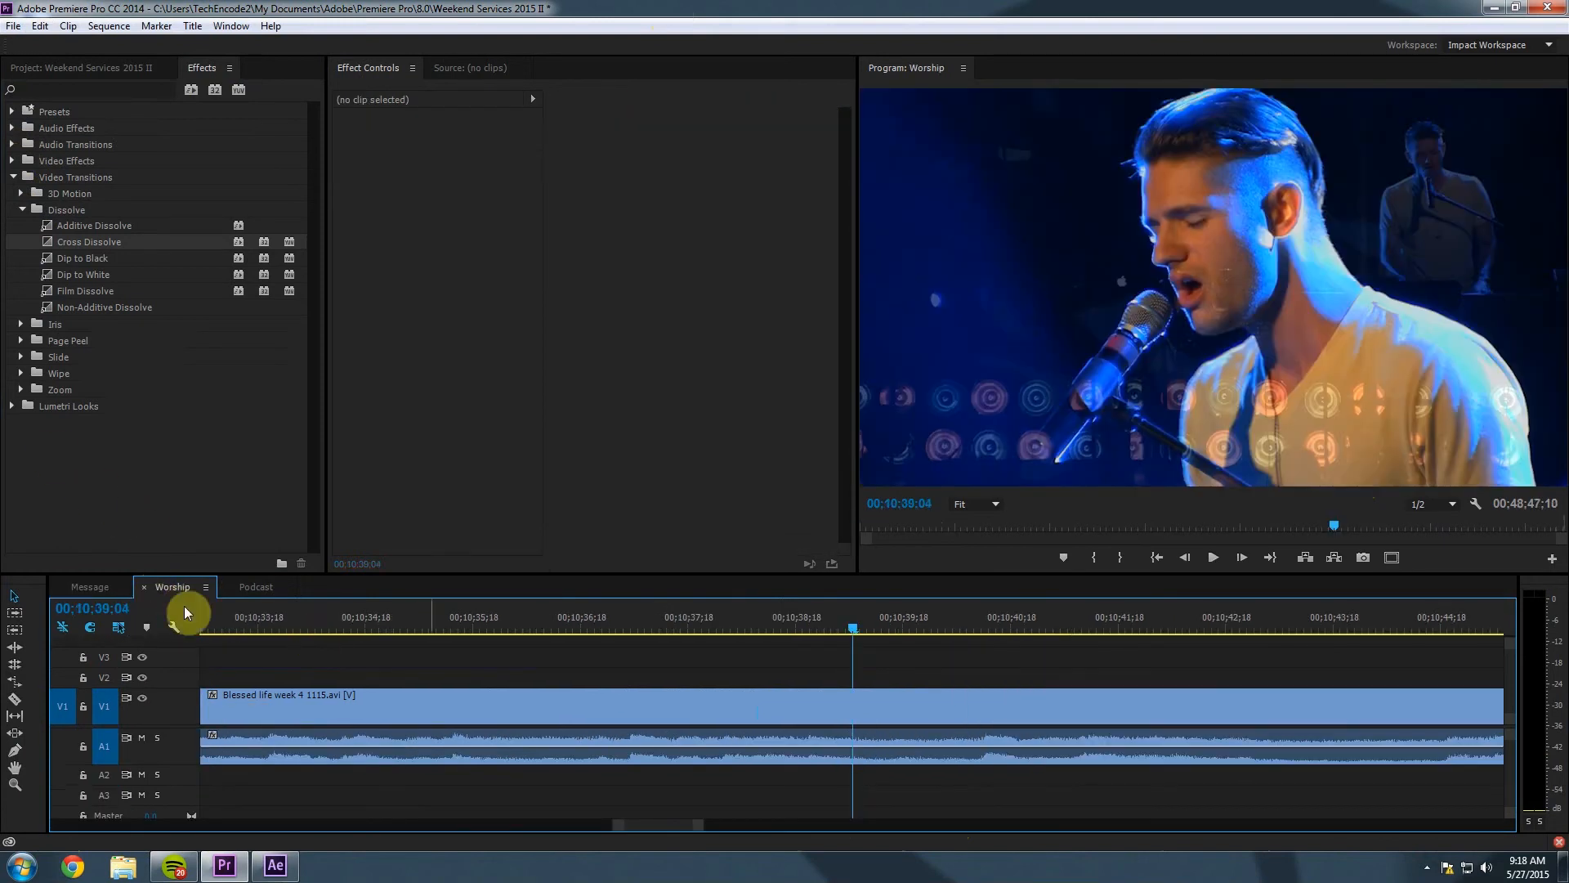
Delete the Worship sequence's clip and drop Blessed life week 4 1115.avi into it.
left_click_drag(697, 828, 1259, 828)
left_click(748, 714)
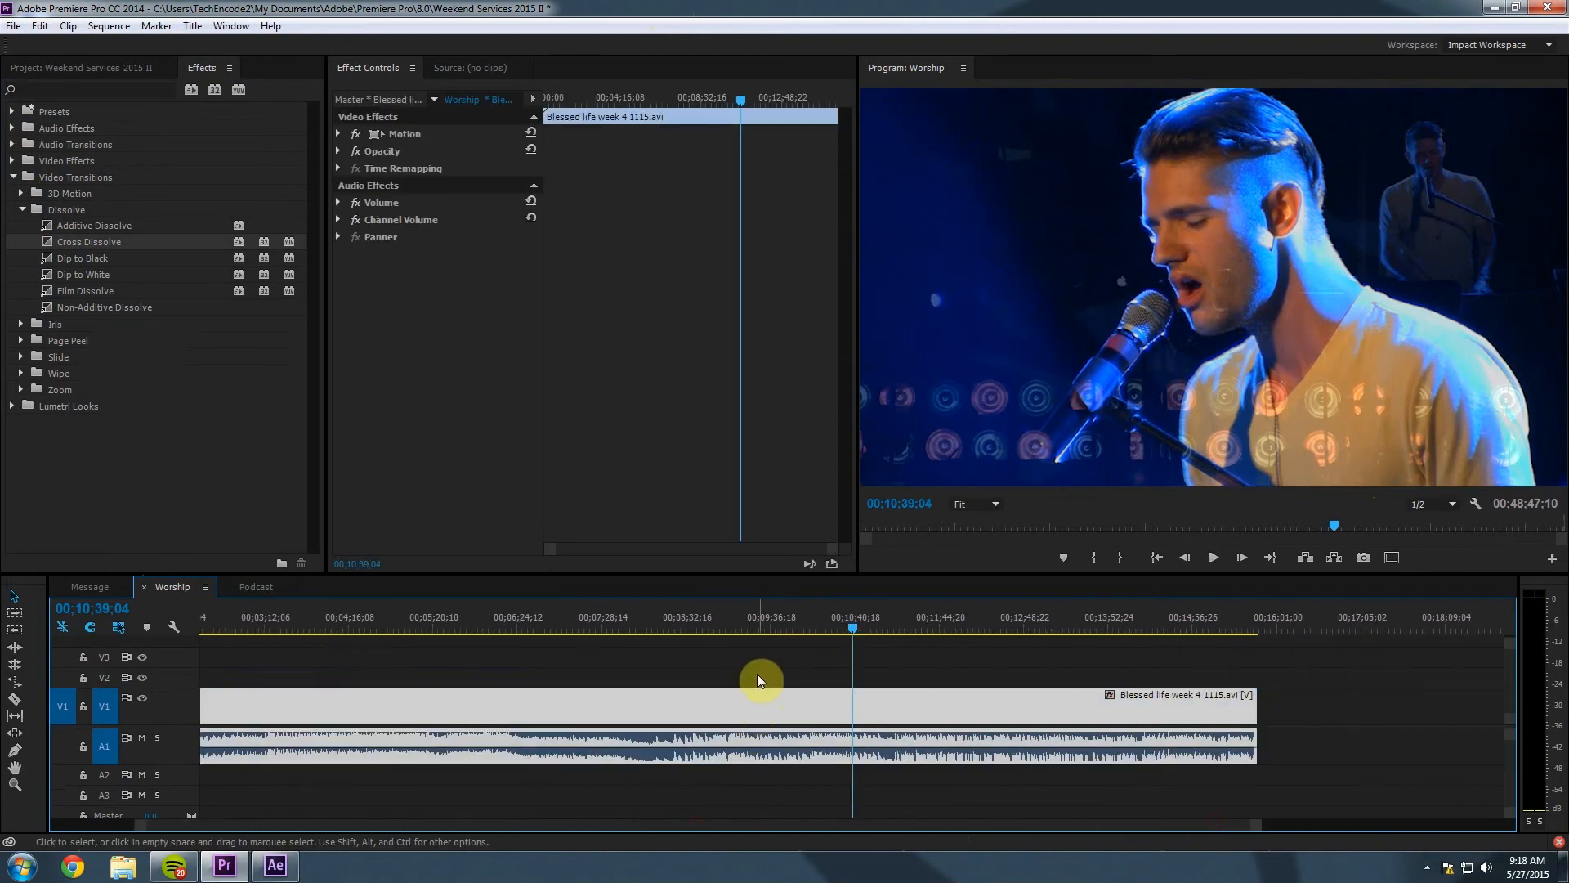
key("Delete")
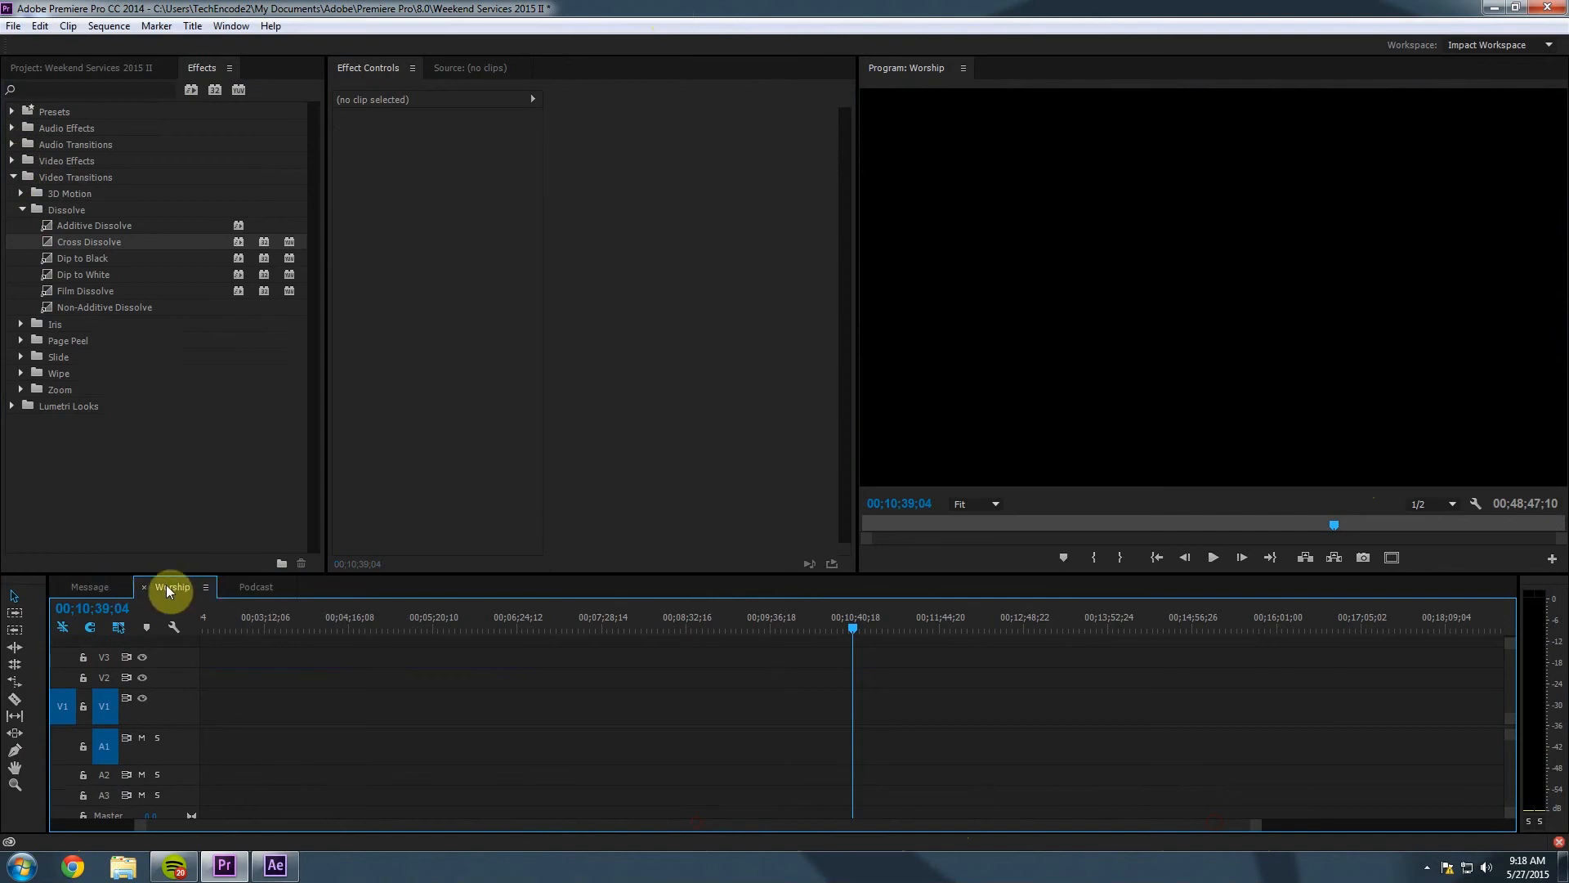
left_click(117, 65)
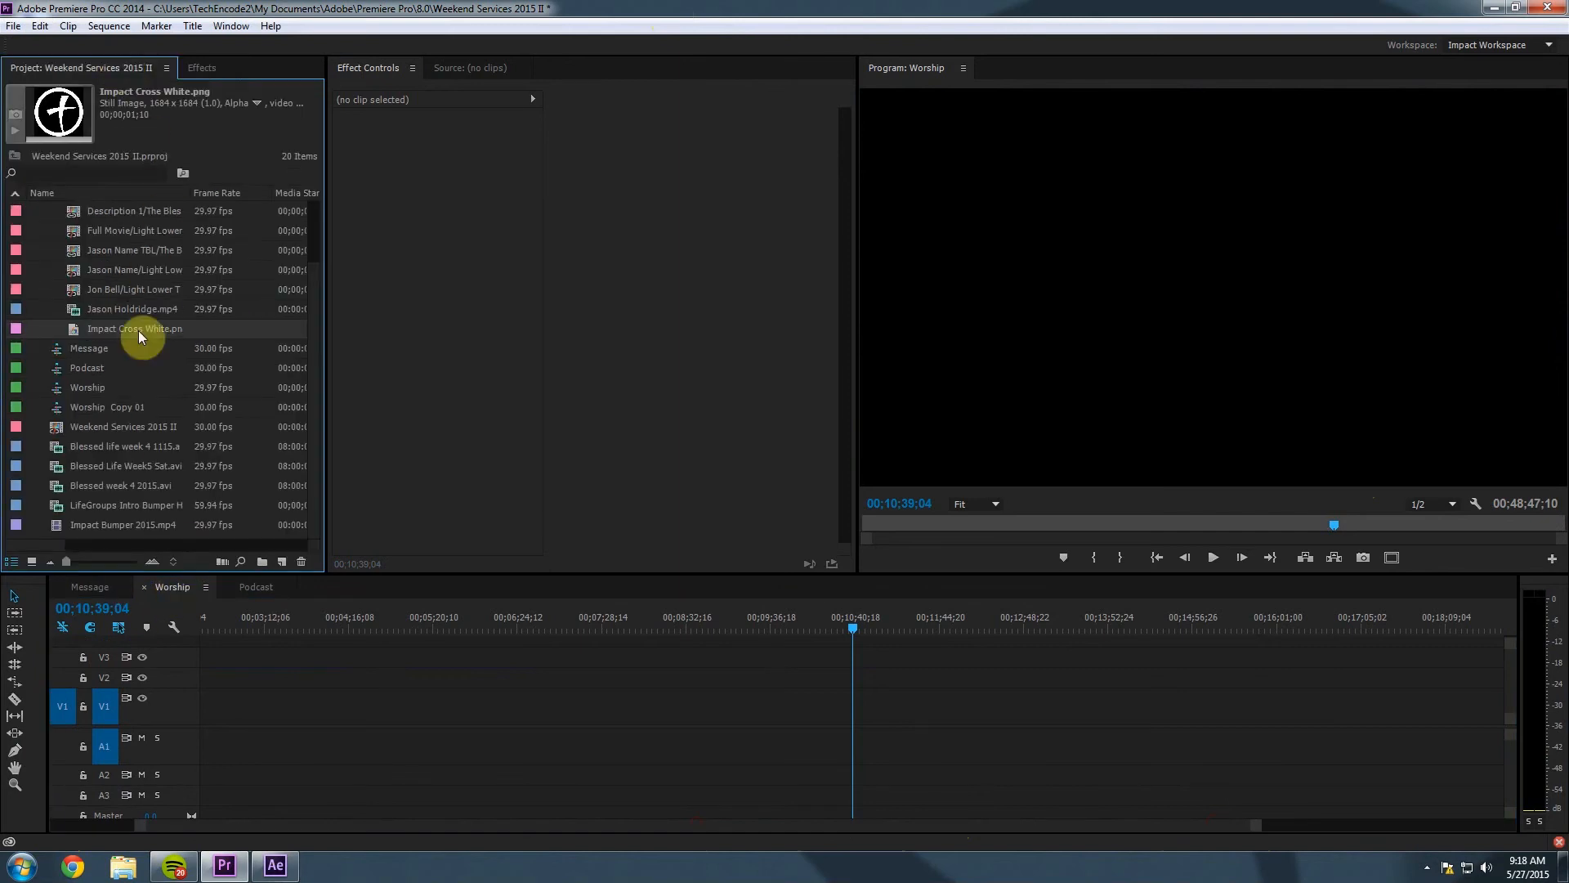
scroll(144, 235, "up", 1)
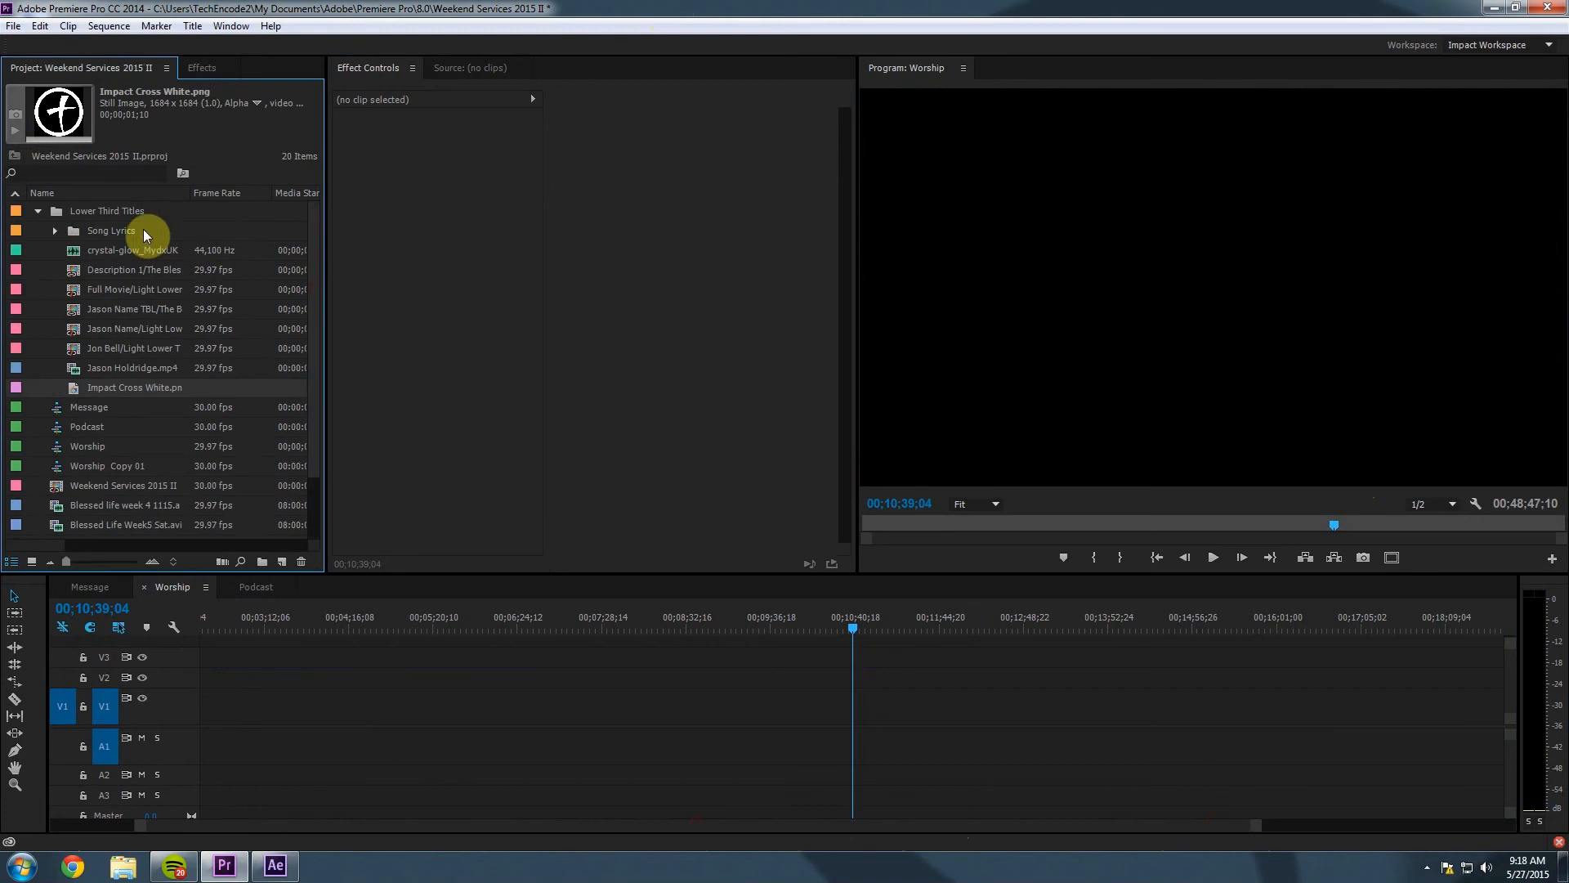
left_click(37, 211)
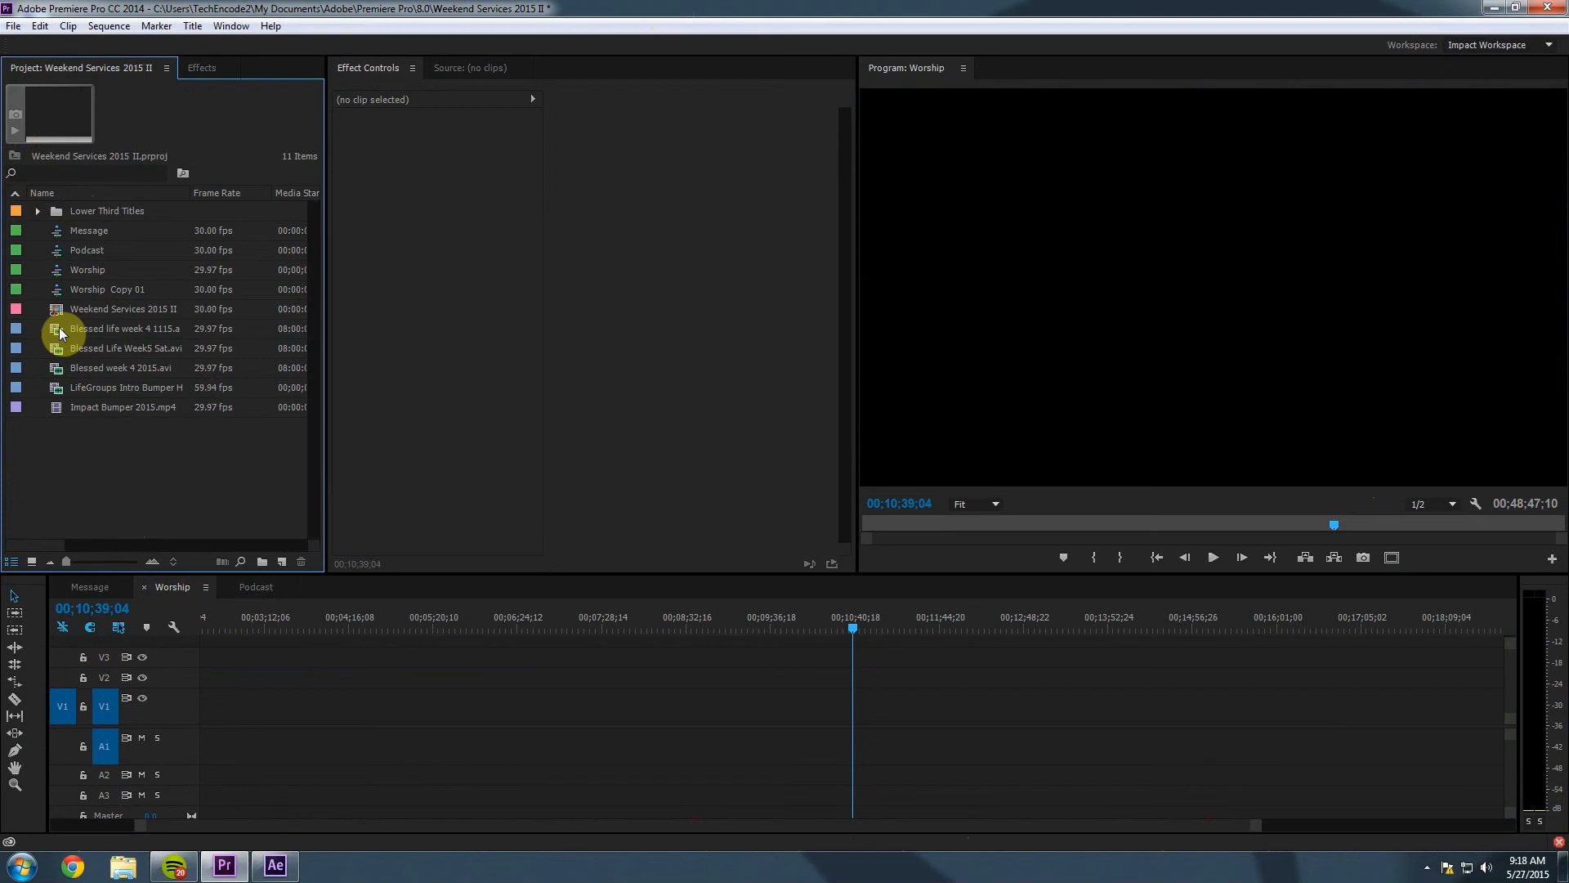
left_click_drag(59, 328, 169, 690)
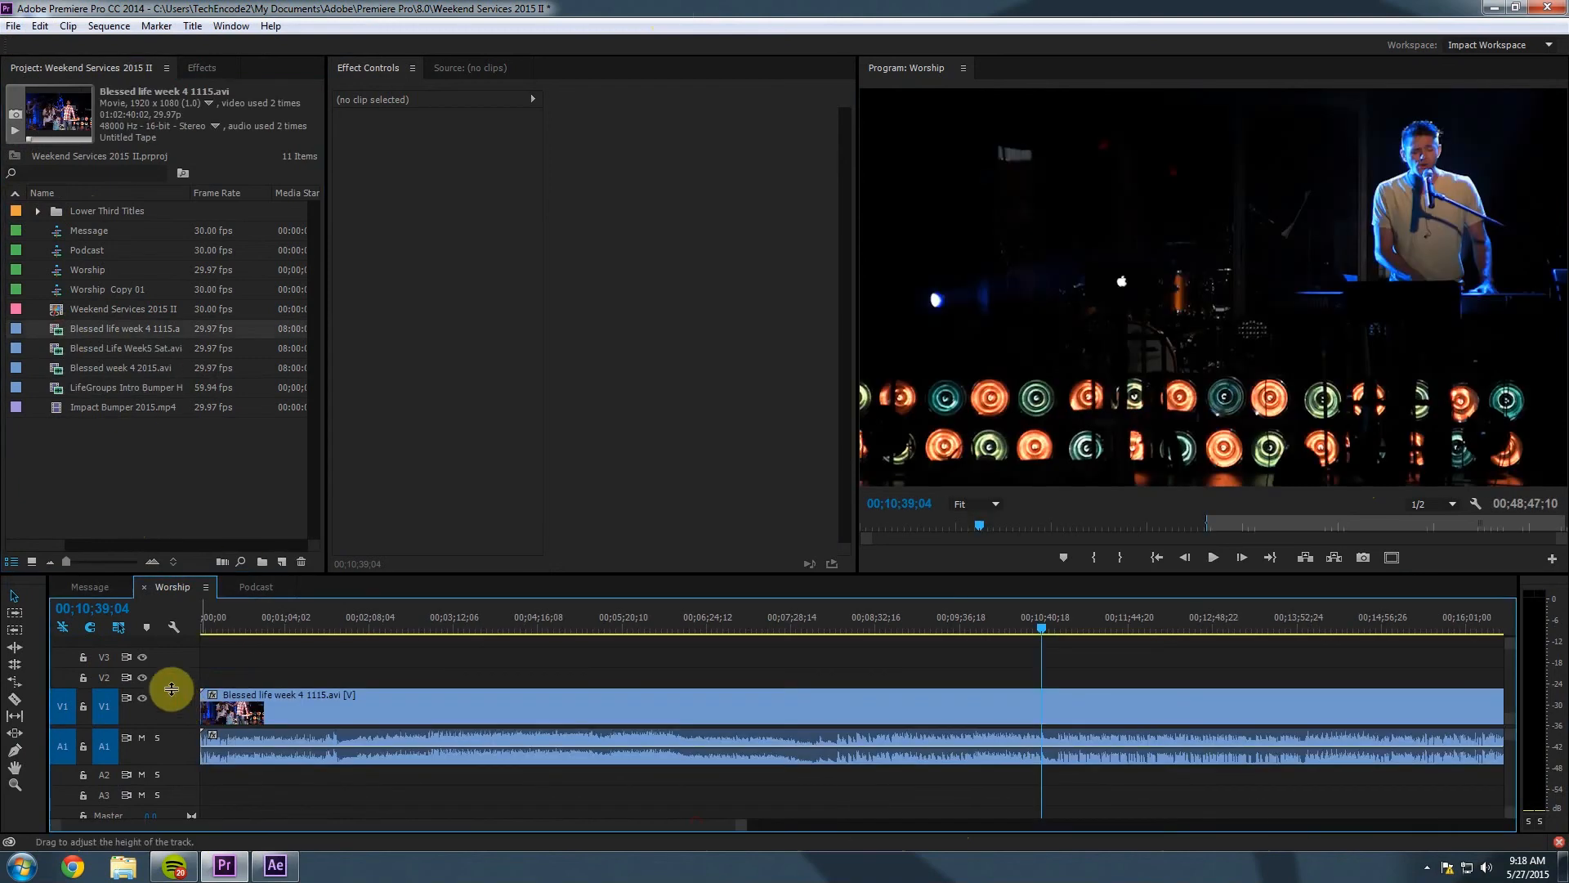
Replace that clip with Blessed week 4 2015.avi on V1/A1.
left_click(418, 693)
left_click(275, 615)
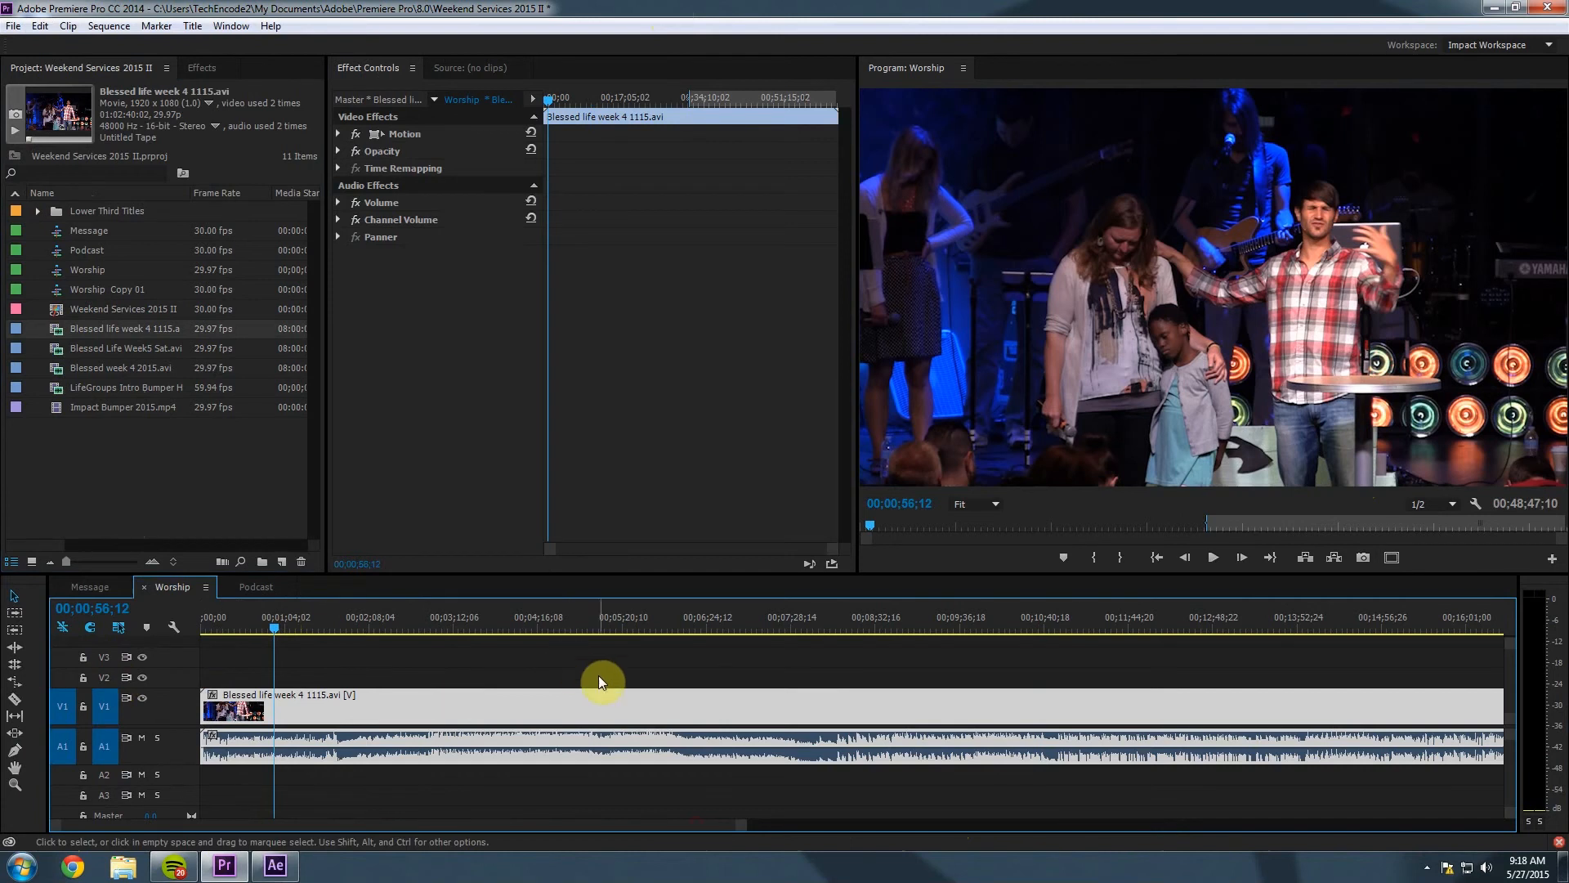
left_click_drag(284, 636, 231, 640)
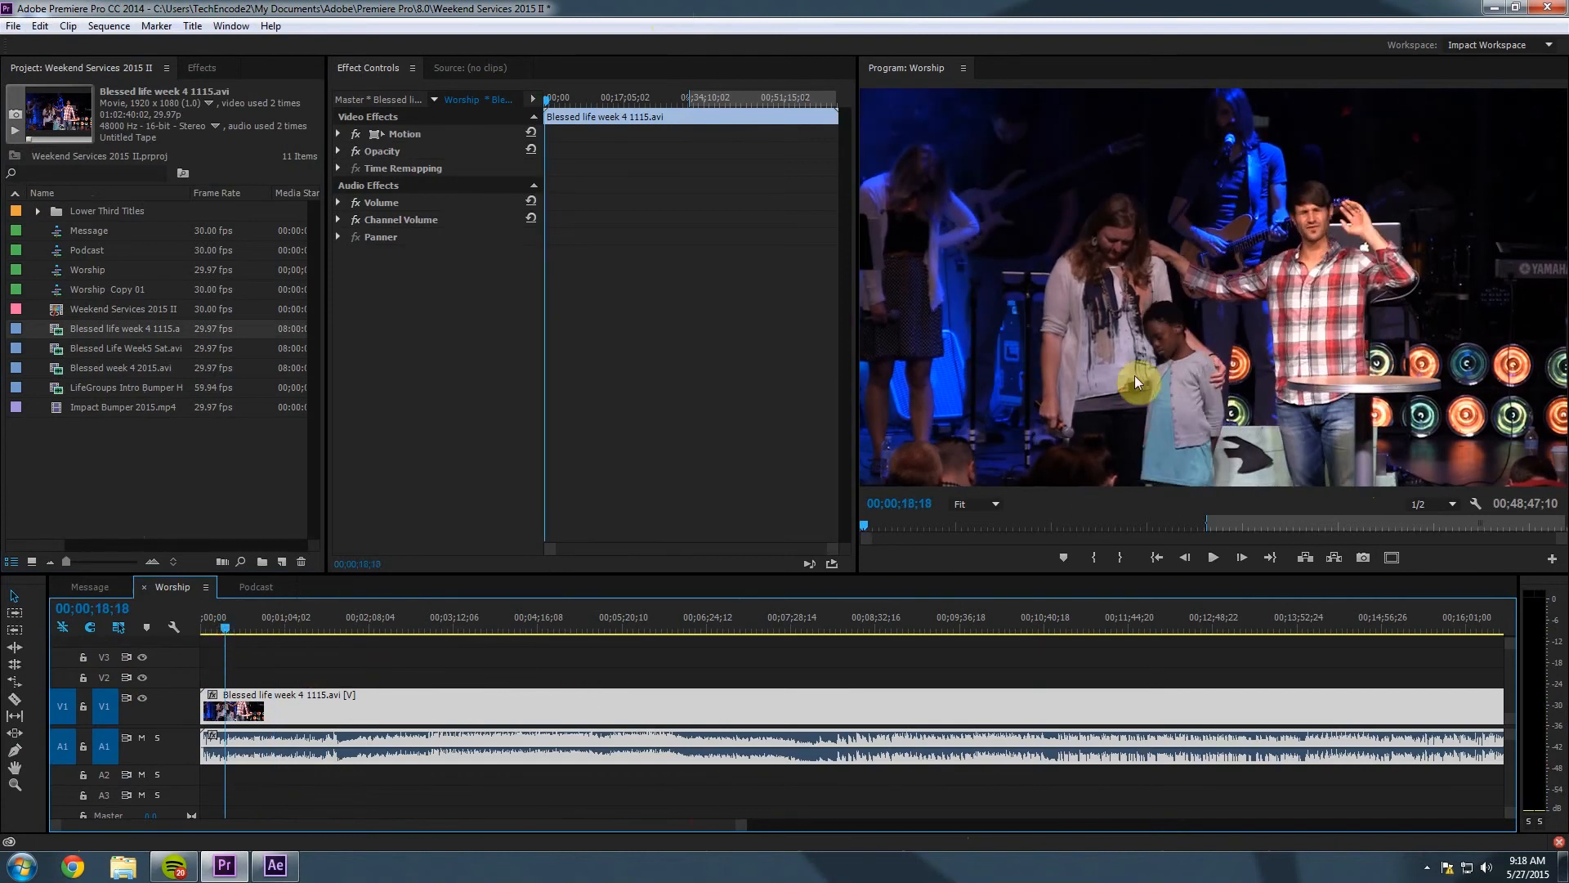
left_click(792, 703)
key("Delete")
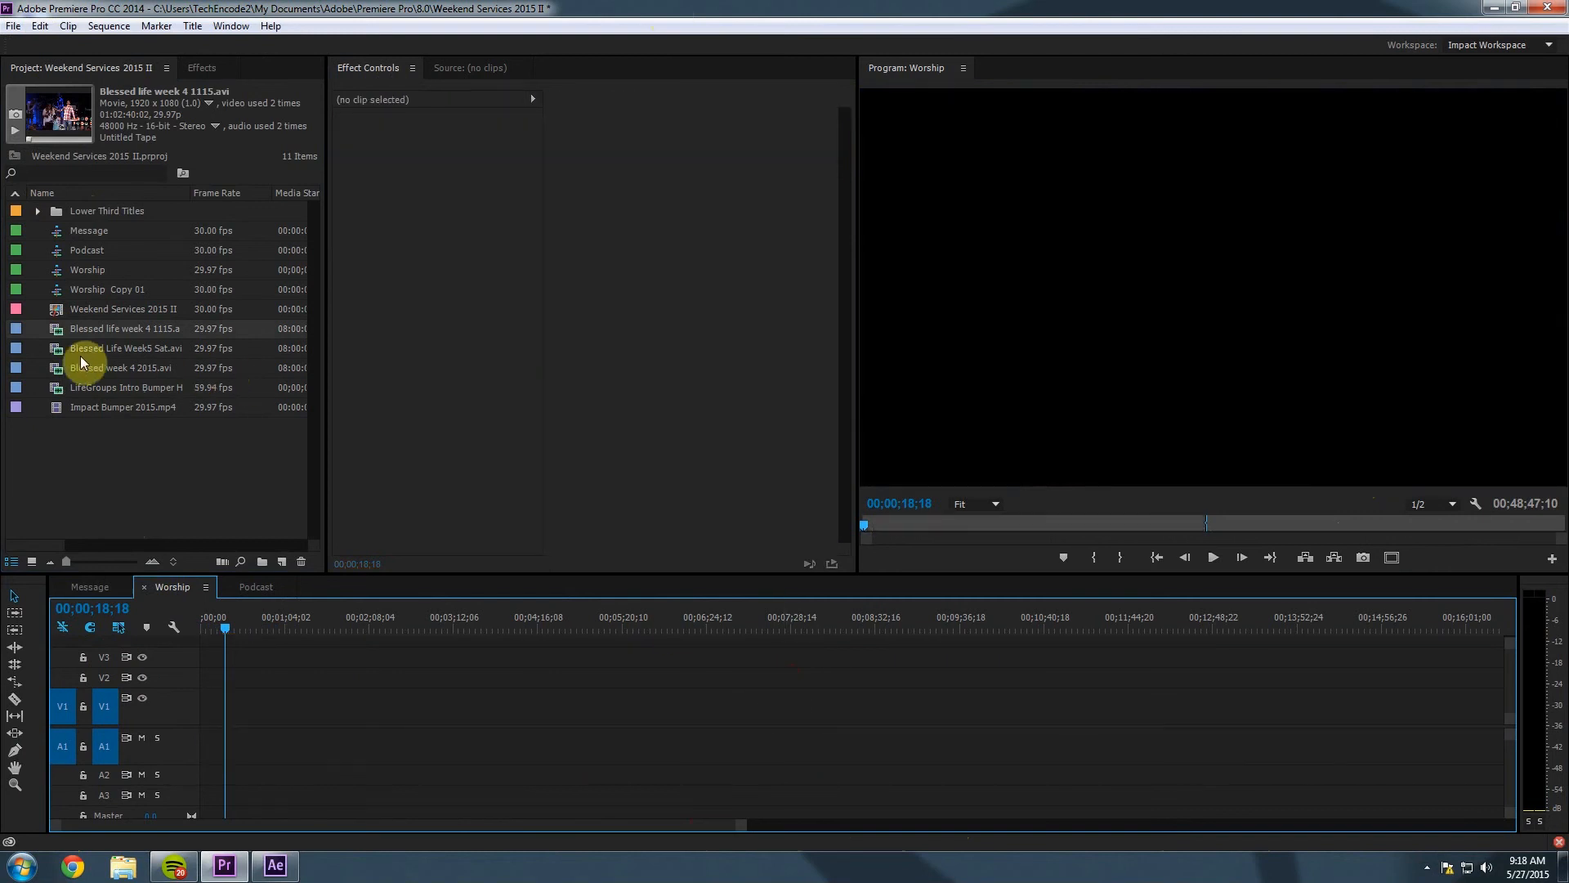
left_click_drag(60, 364, 199, 694)
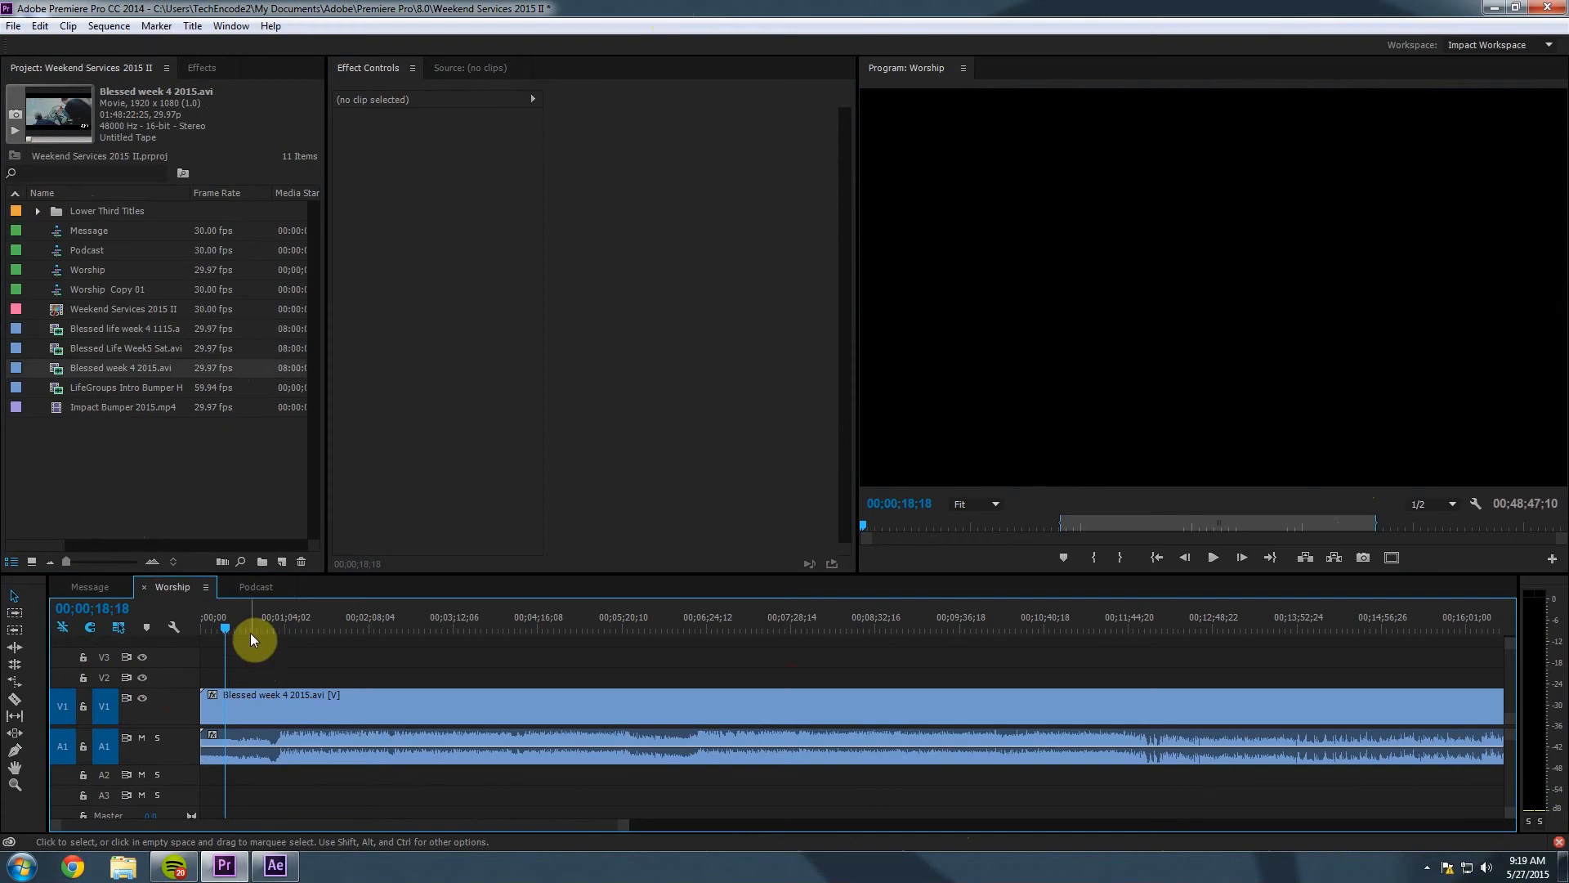
left_click_drag(353, 630, 887, 658)
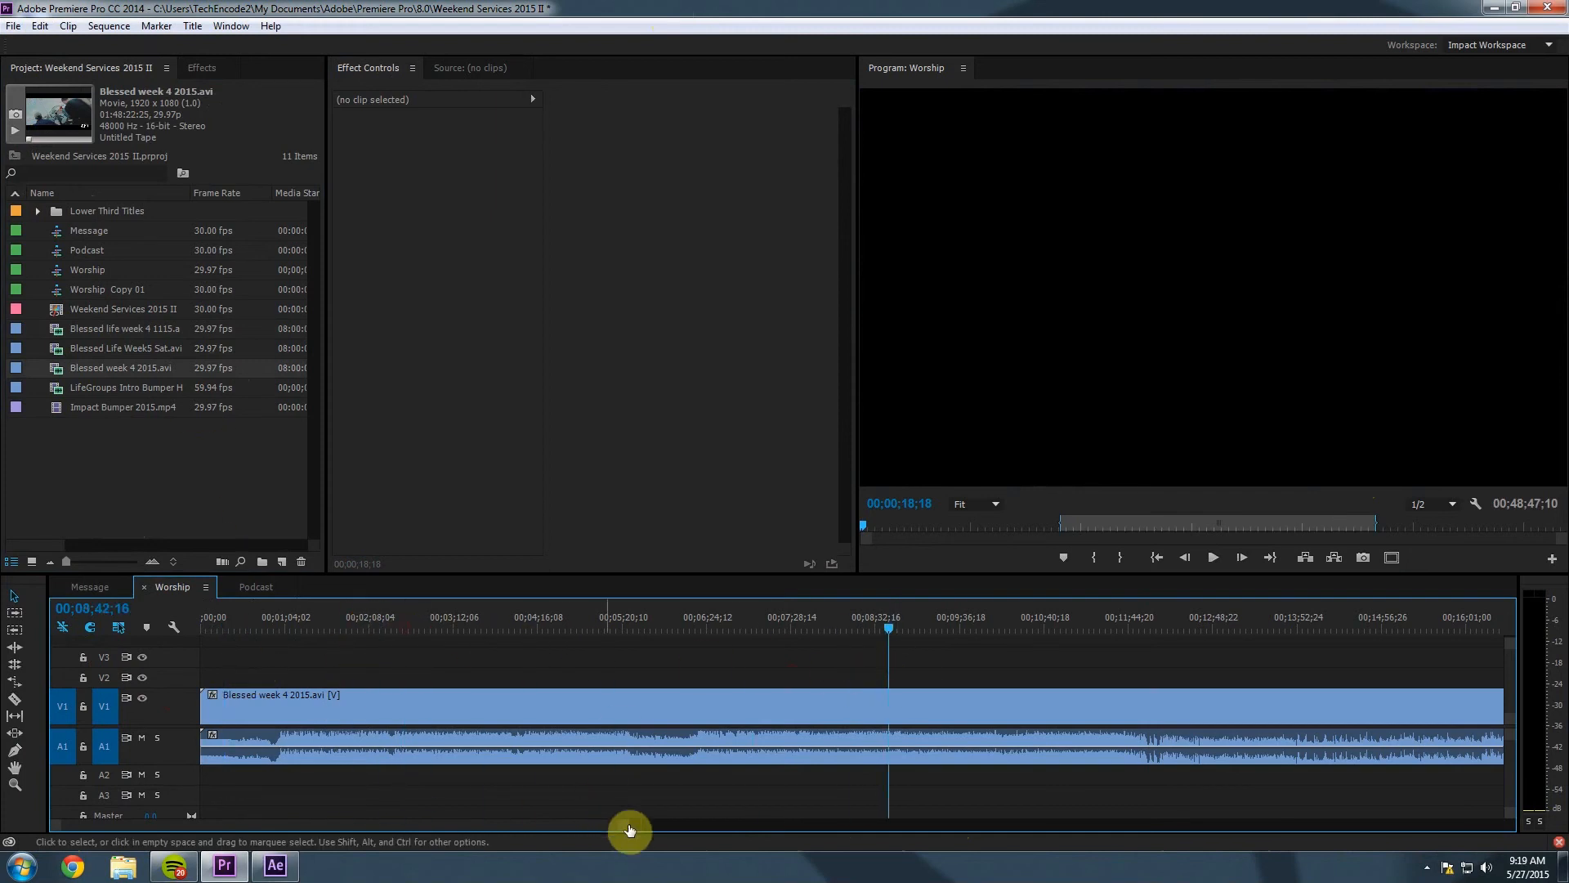
left_click_drag(630, 825, 1223, 809)
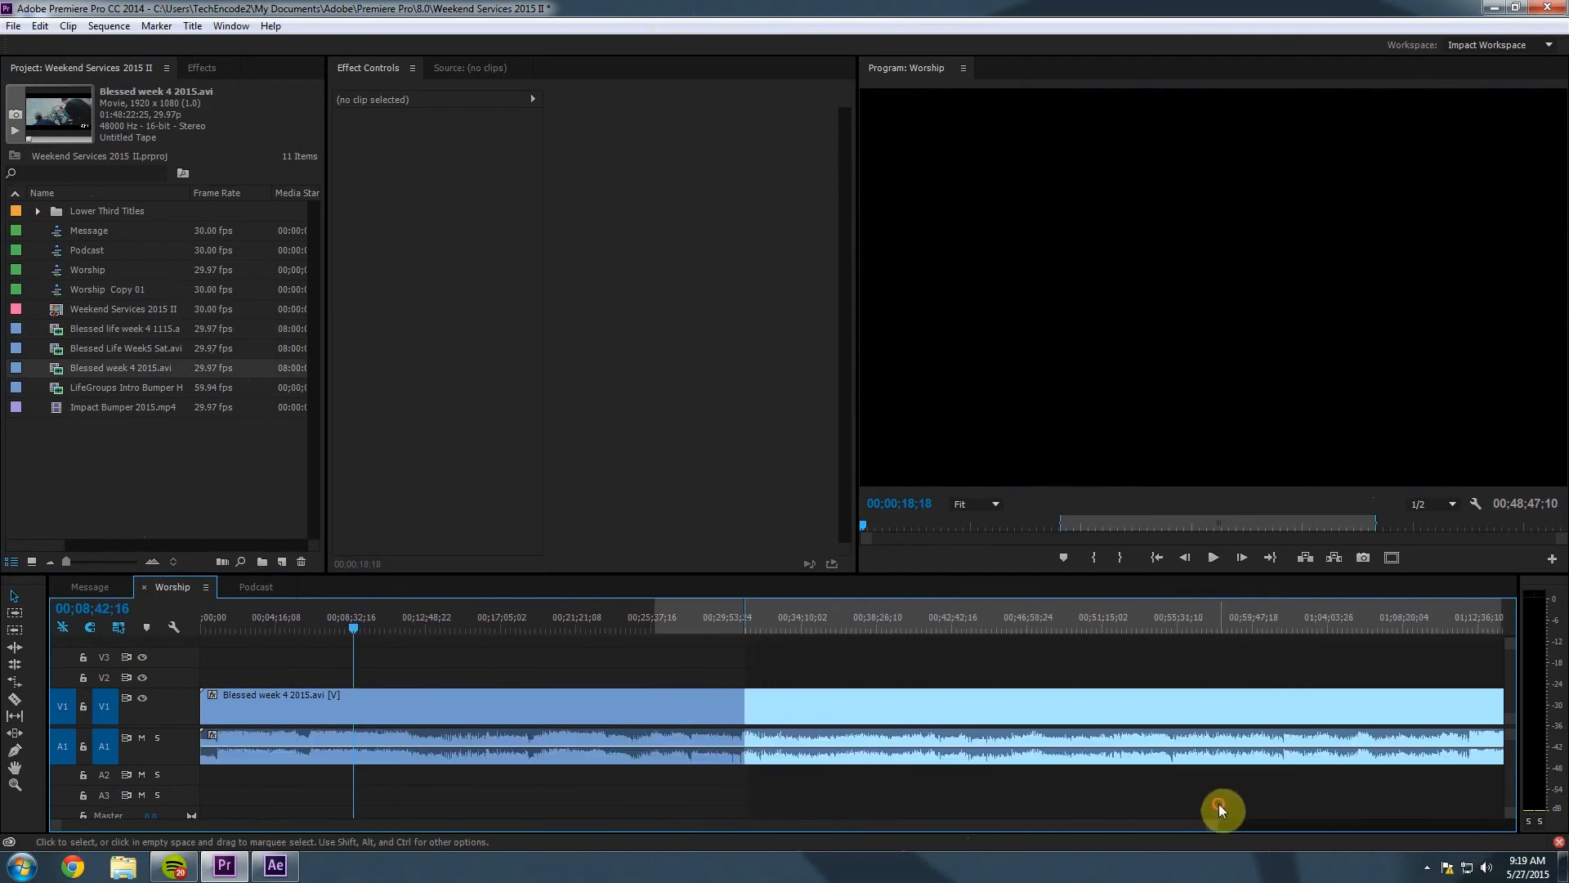
right_click(834, 623)
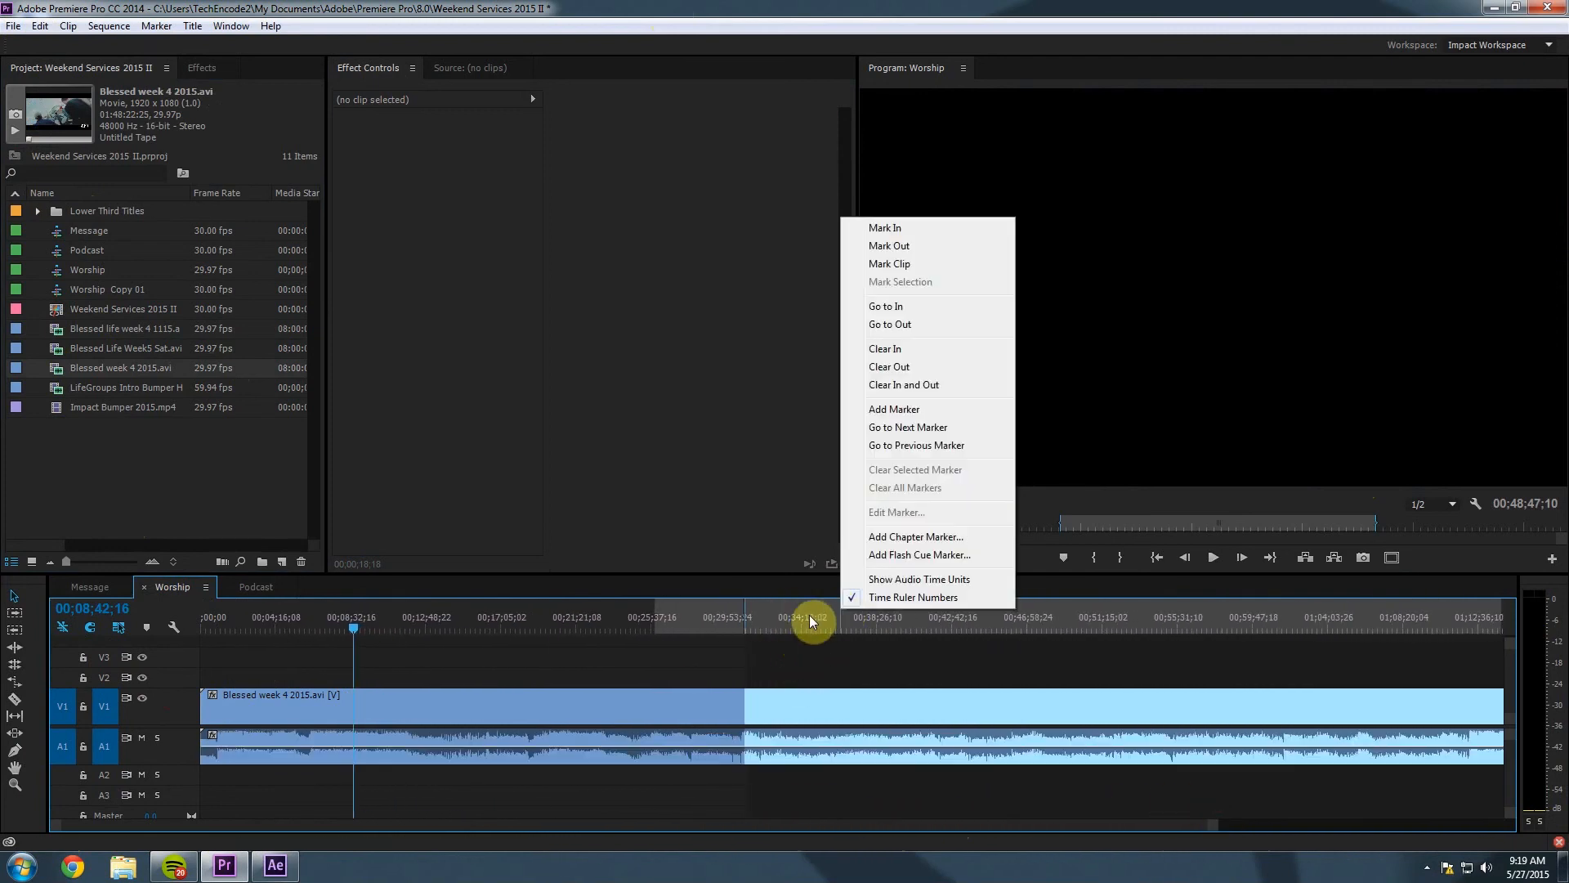
left_click(737, 623)
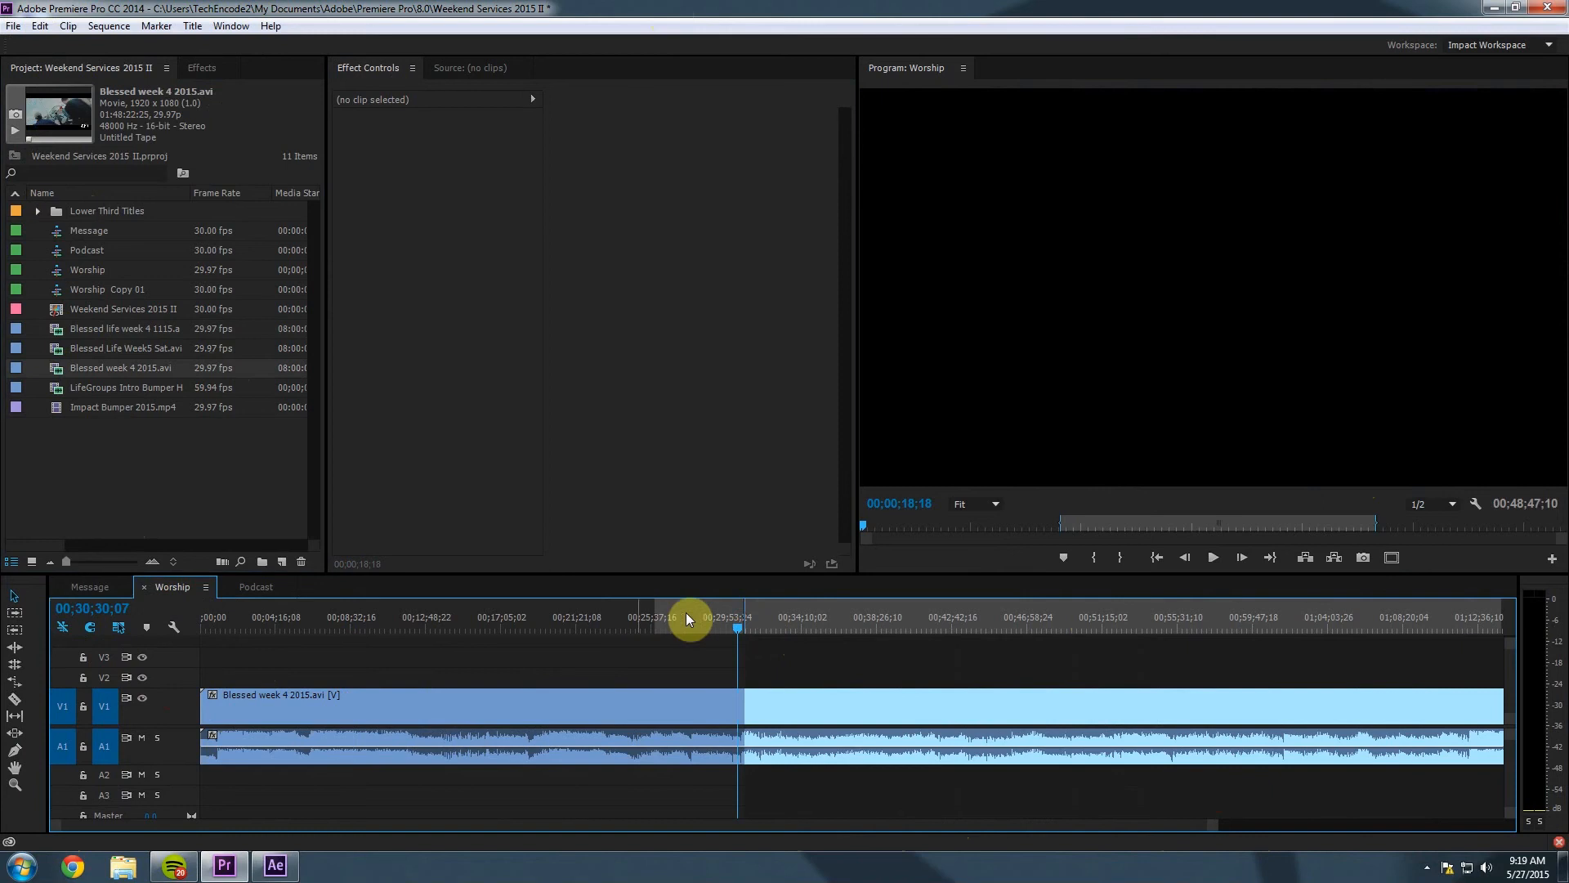
right_click(892, 620)
left_click(948, 389)
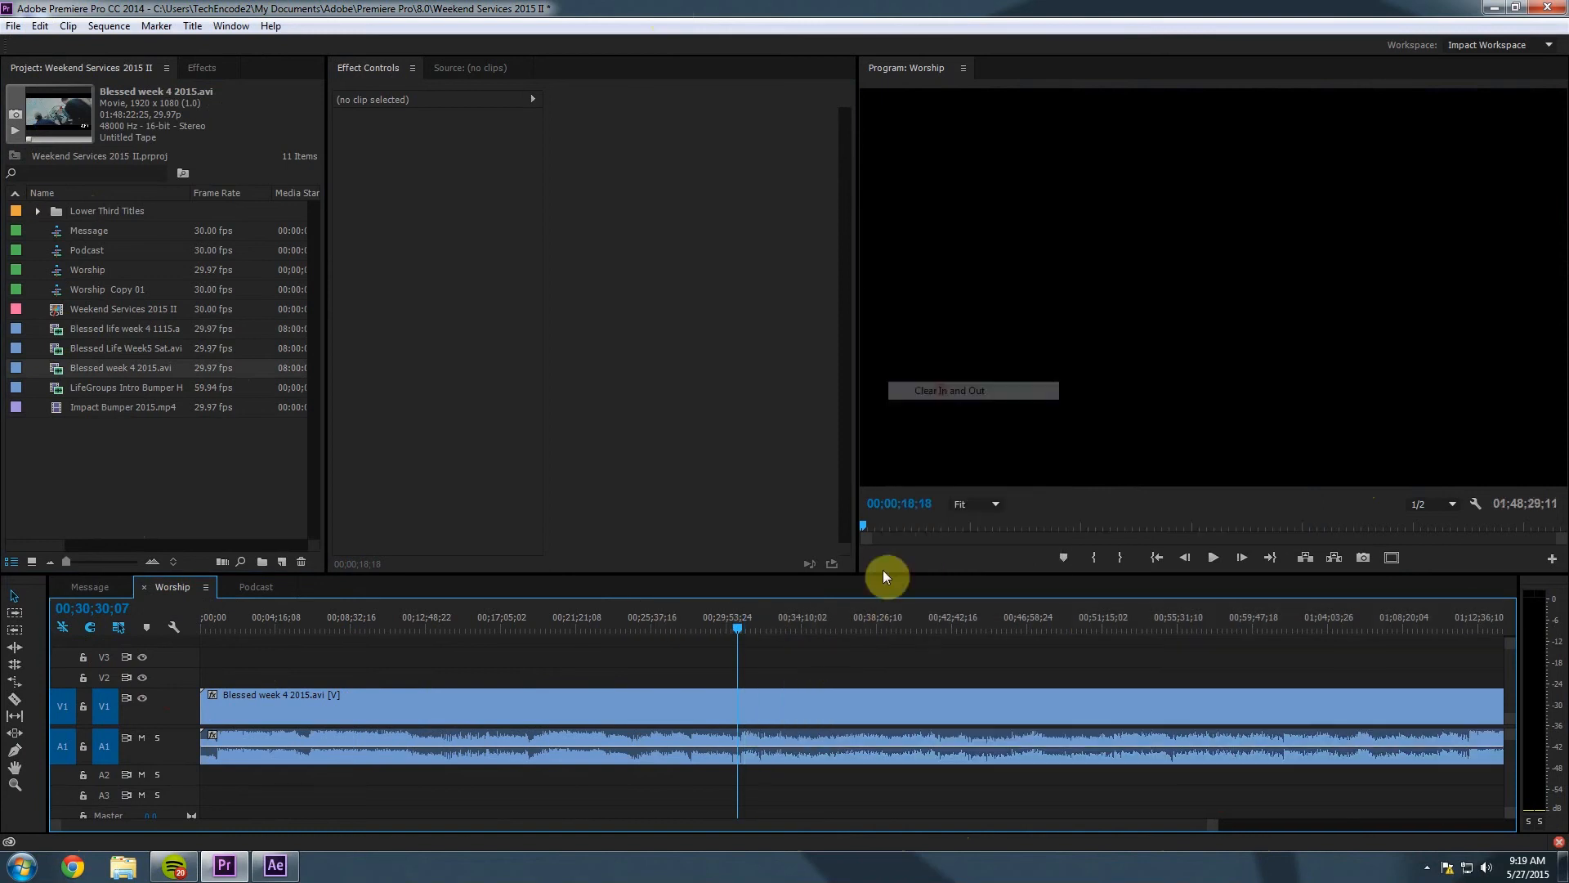
left_click(830, 629)
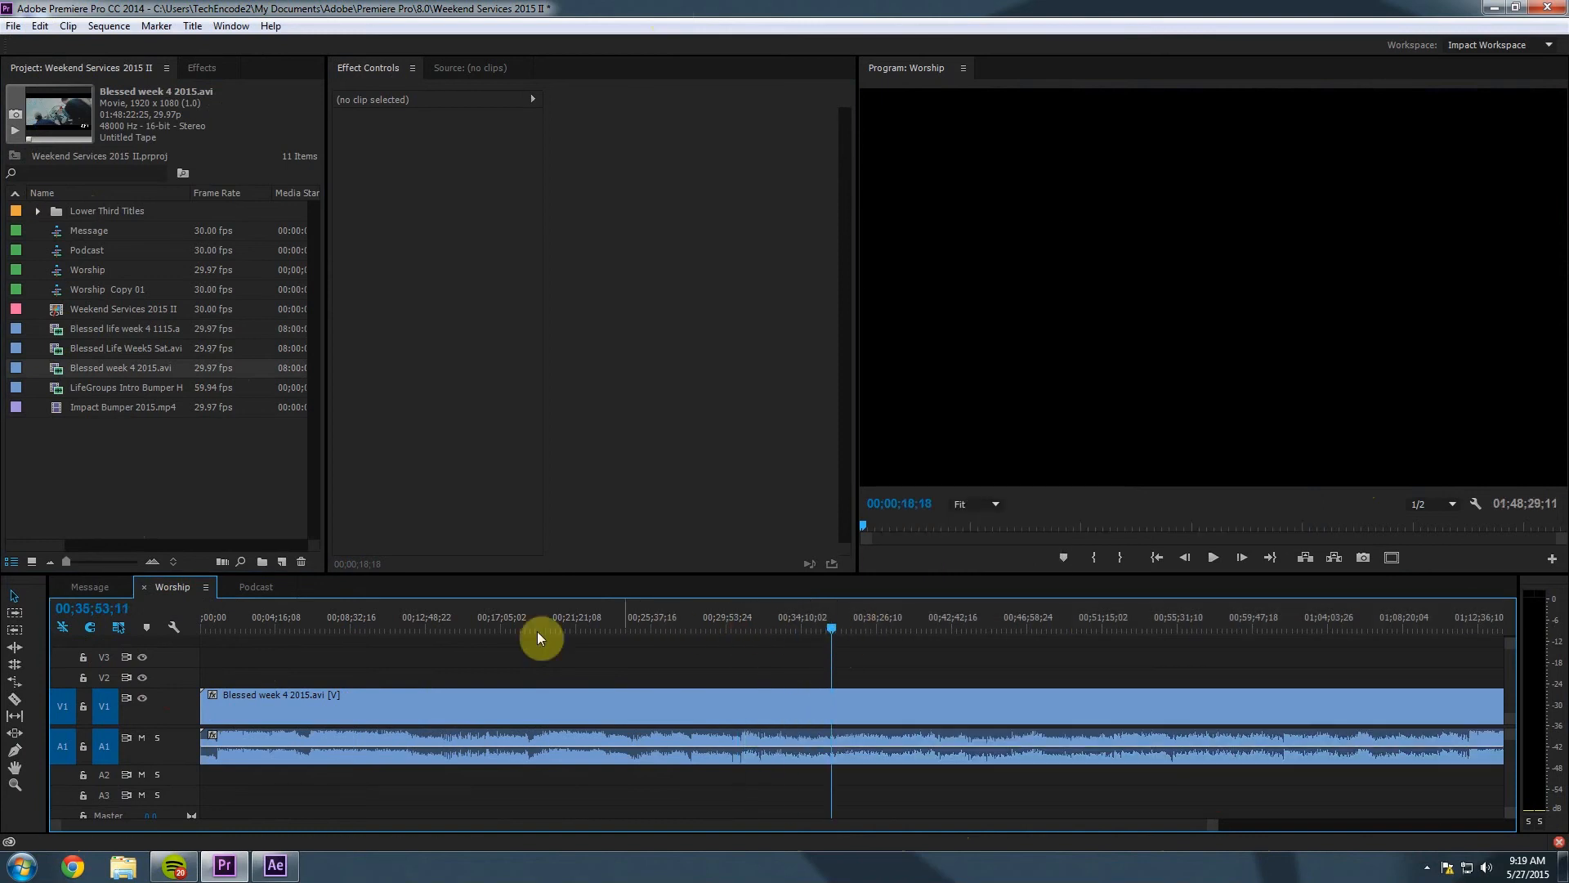
left_click_drag(454, 623, 366, 620)
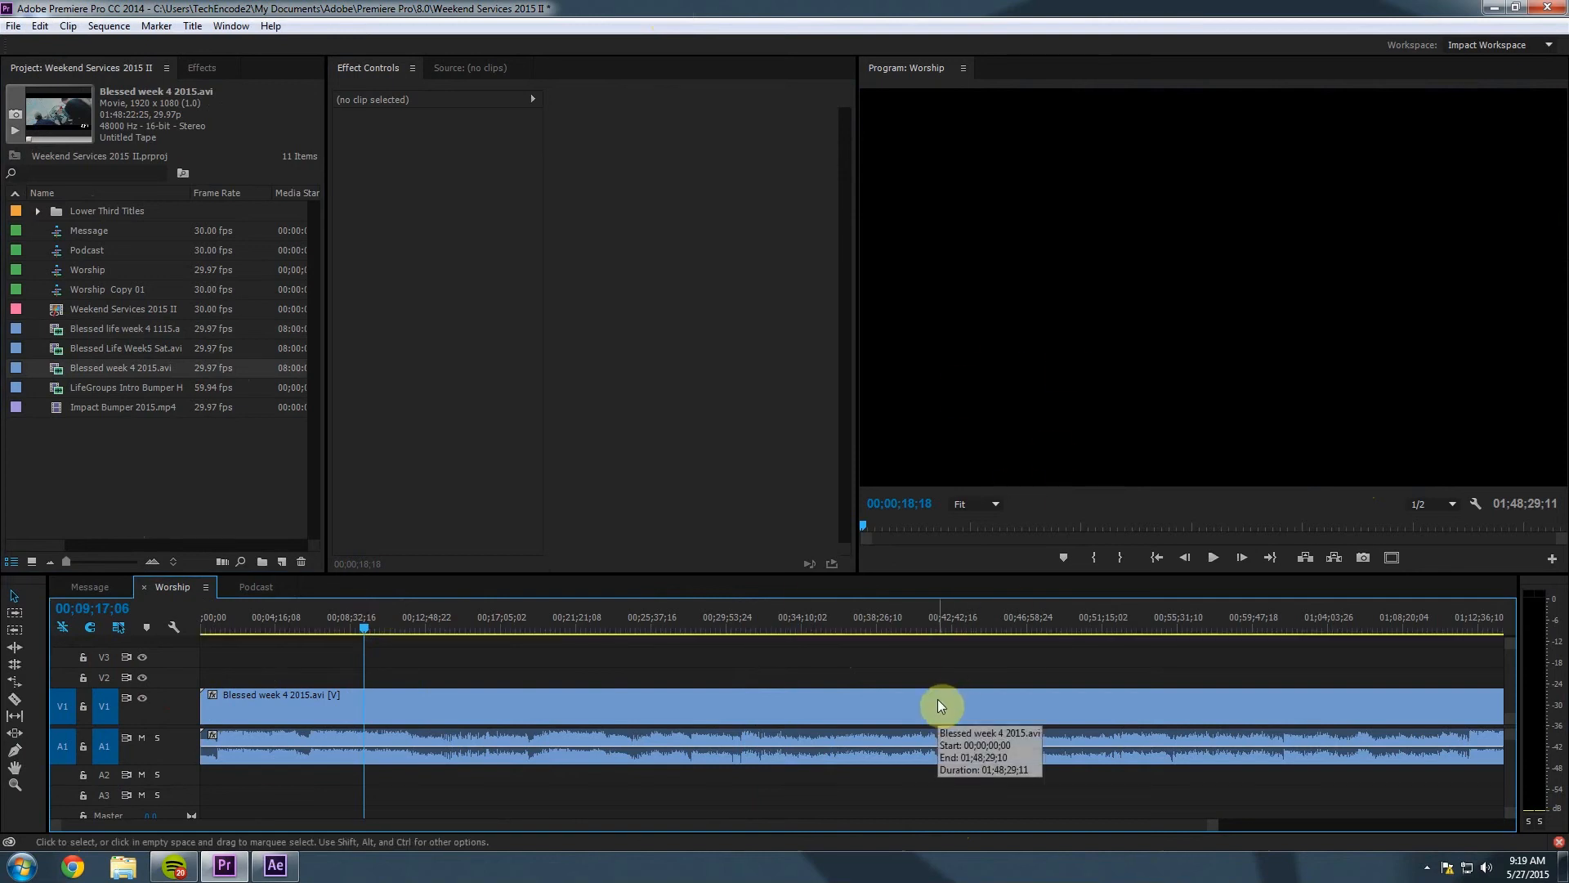
left_click(1214, 558)
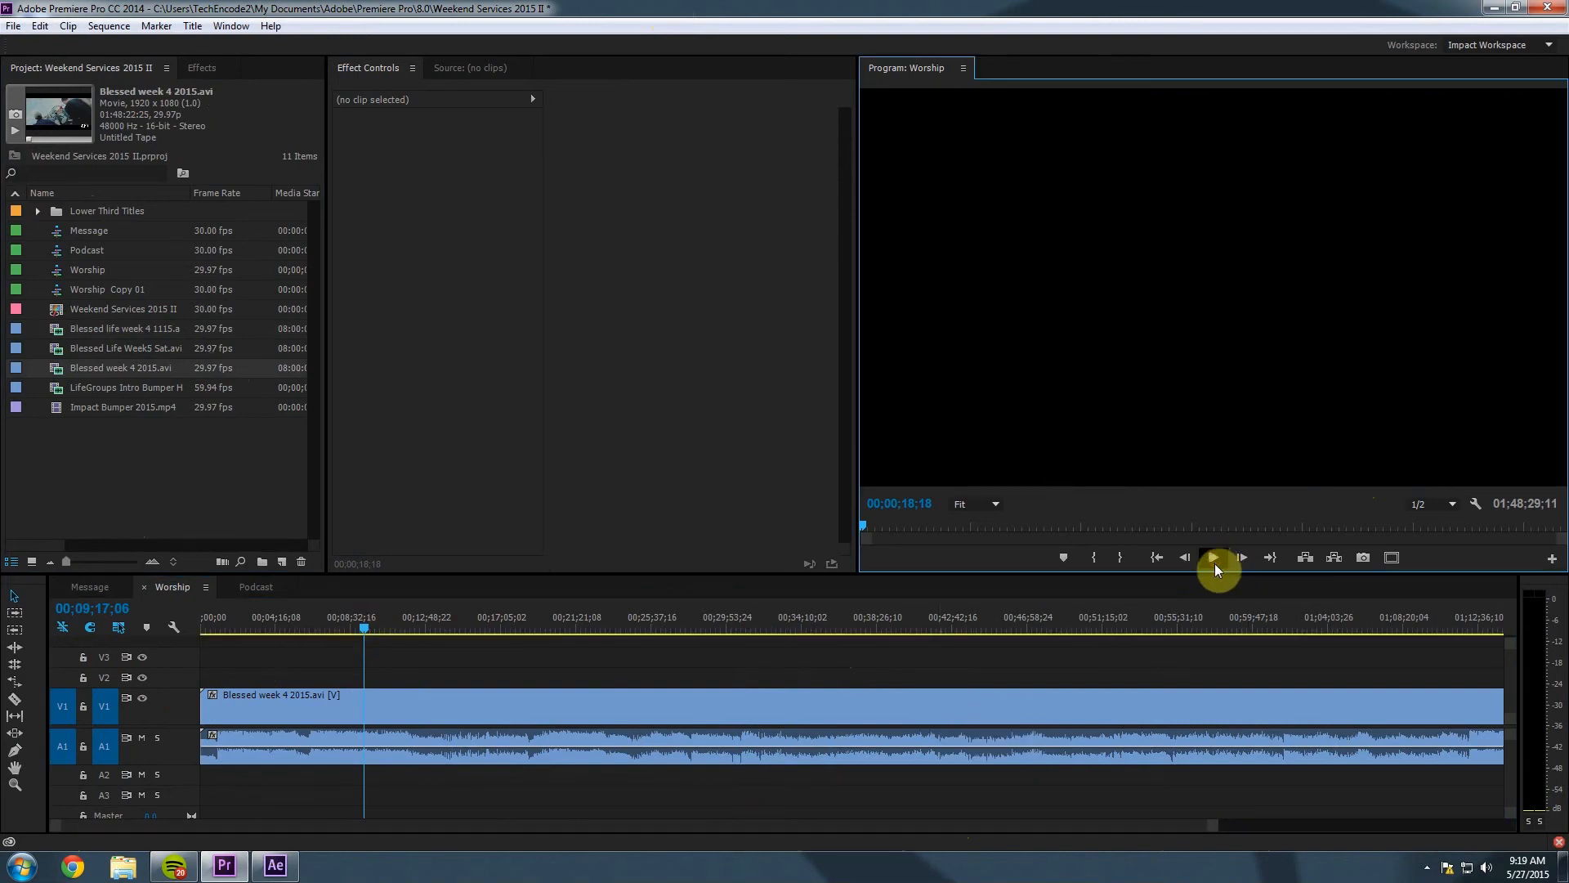
left_click(828, 621)
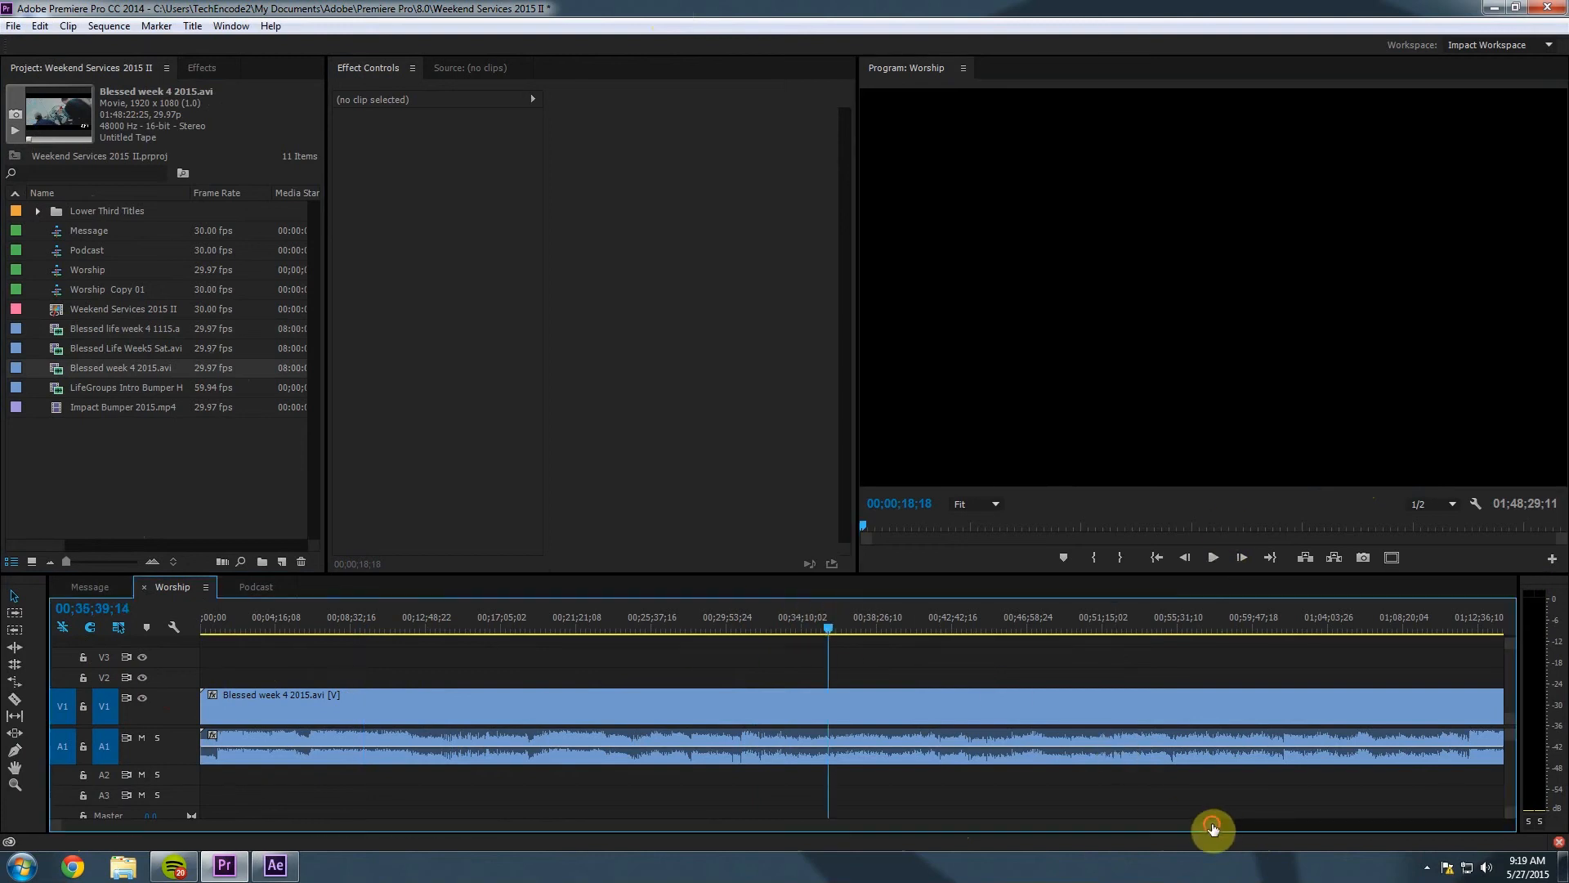
left_click_drag(1208, 827, 1487, 838)
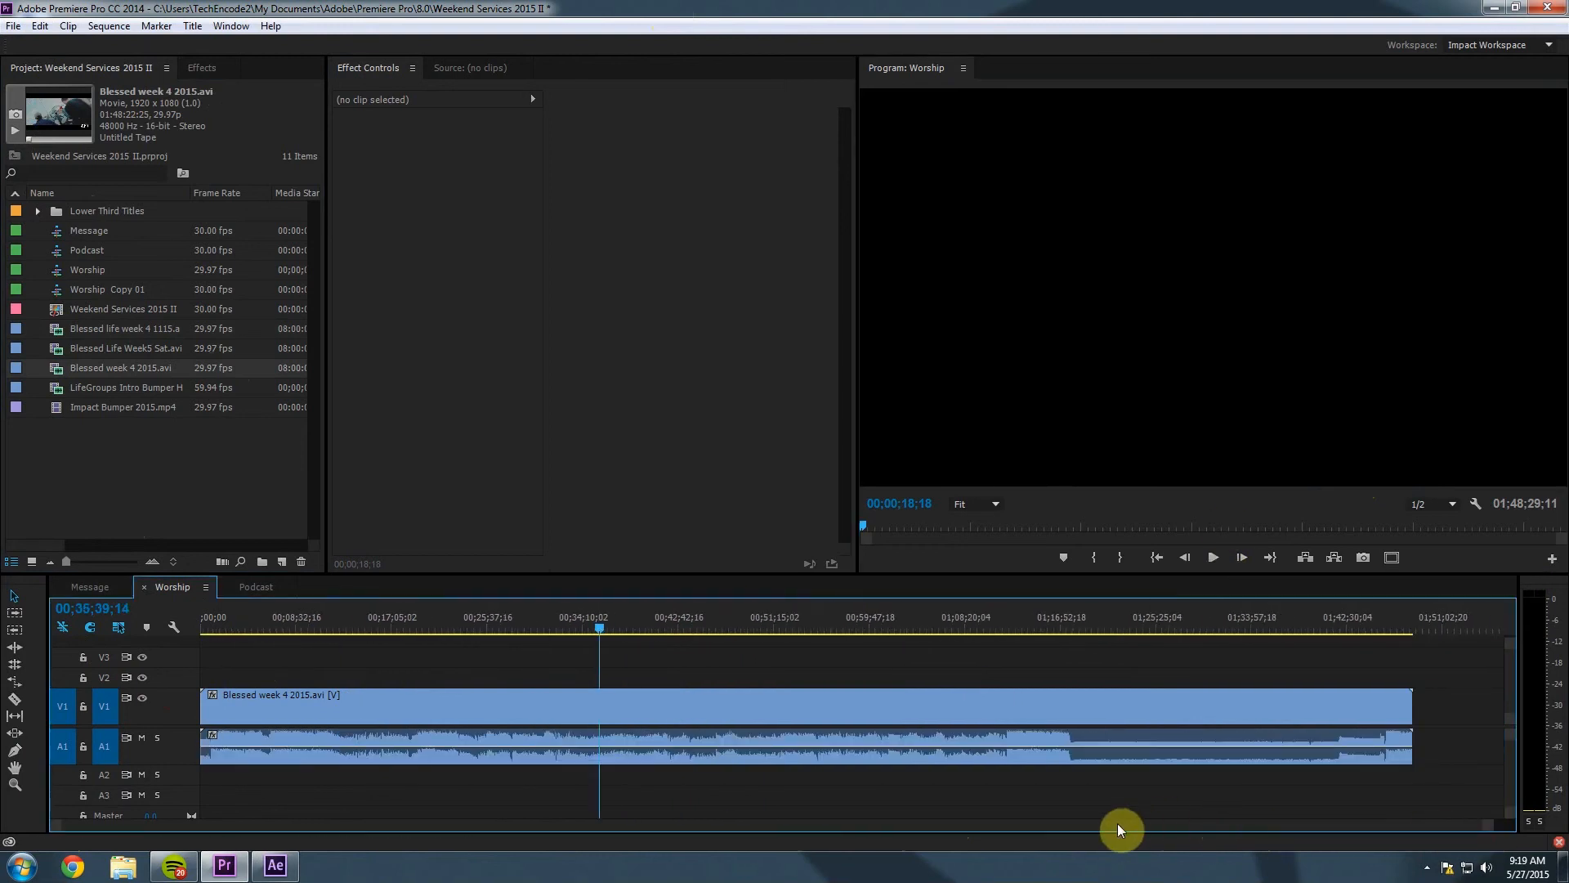
Locate where the band footage begins and trim Blessed week 4 2015.avi's head to 00;00;56;11.
key("space")
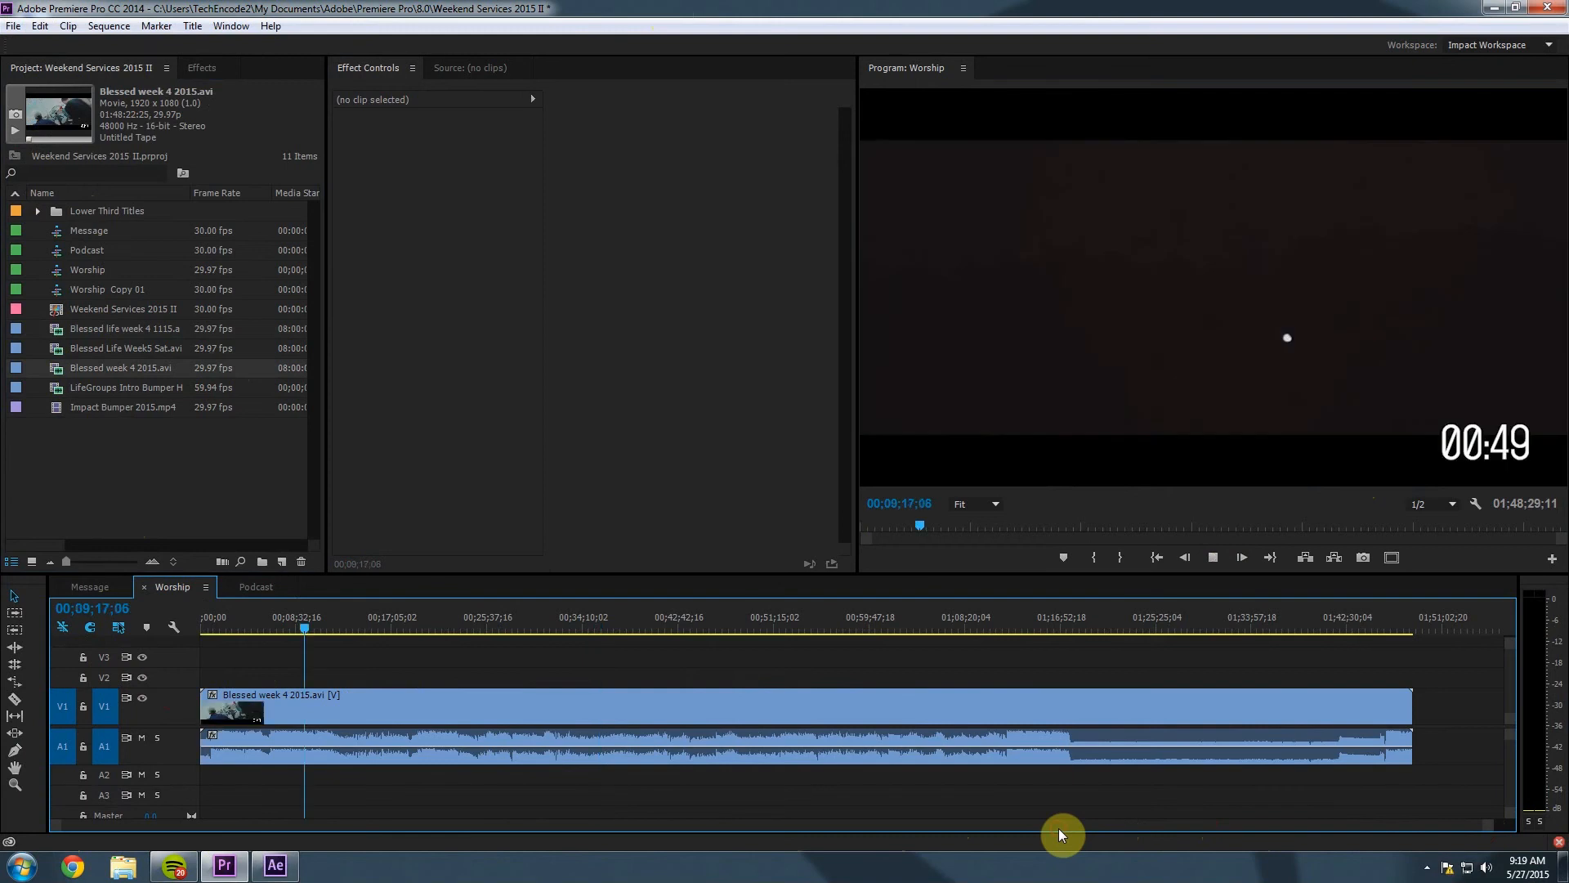
key("space")
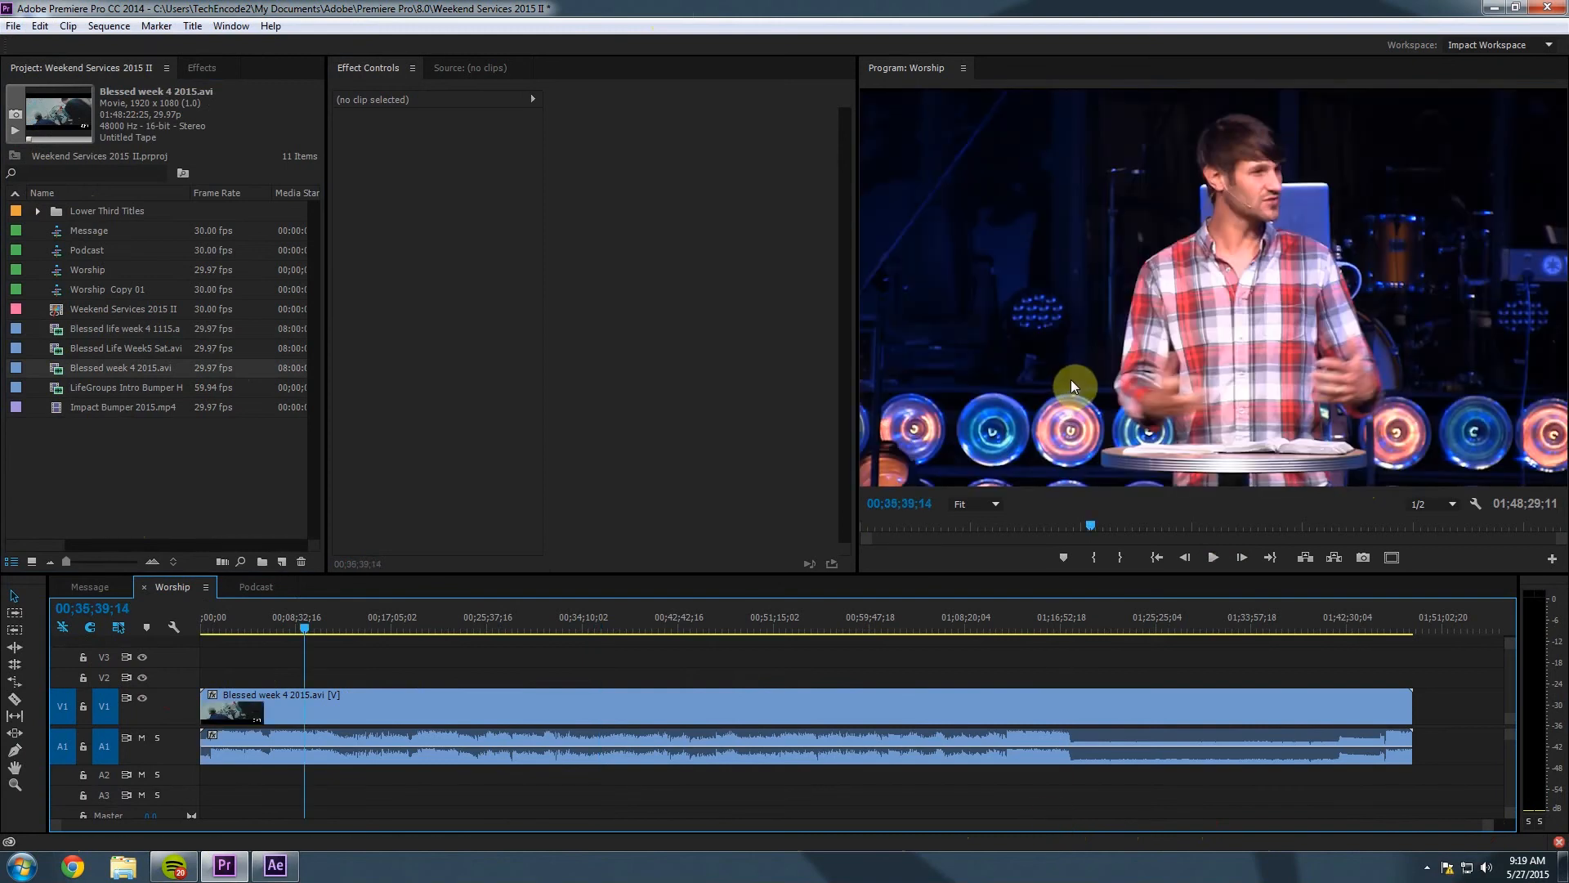
left_click_drag(307, 628, 195, 629)
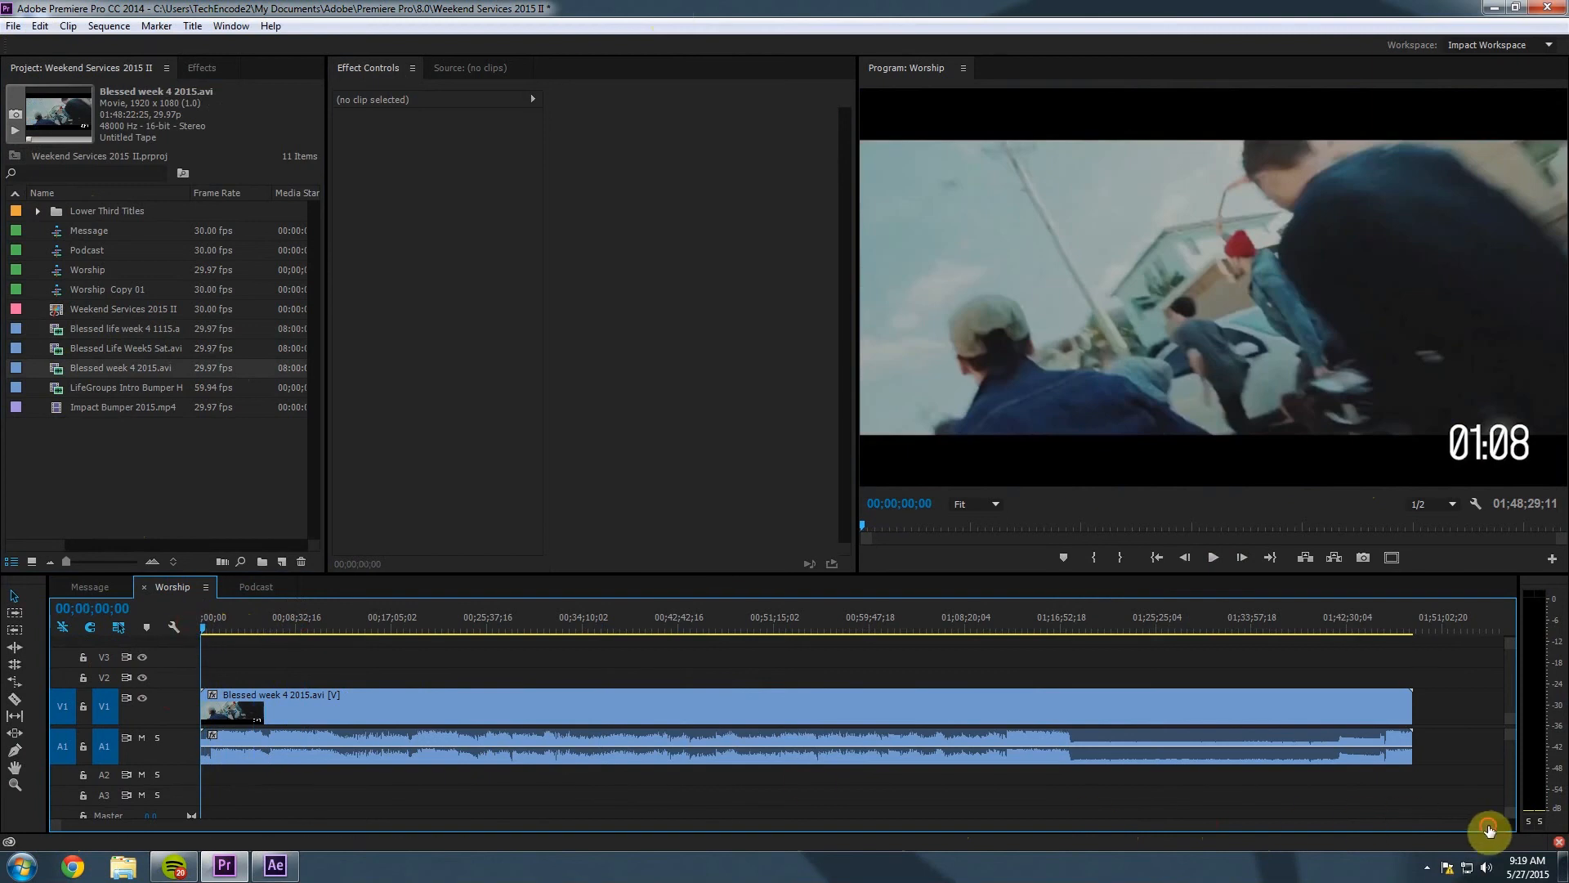
left_click_drag(1500, 824, 998, 816)
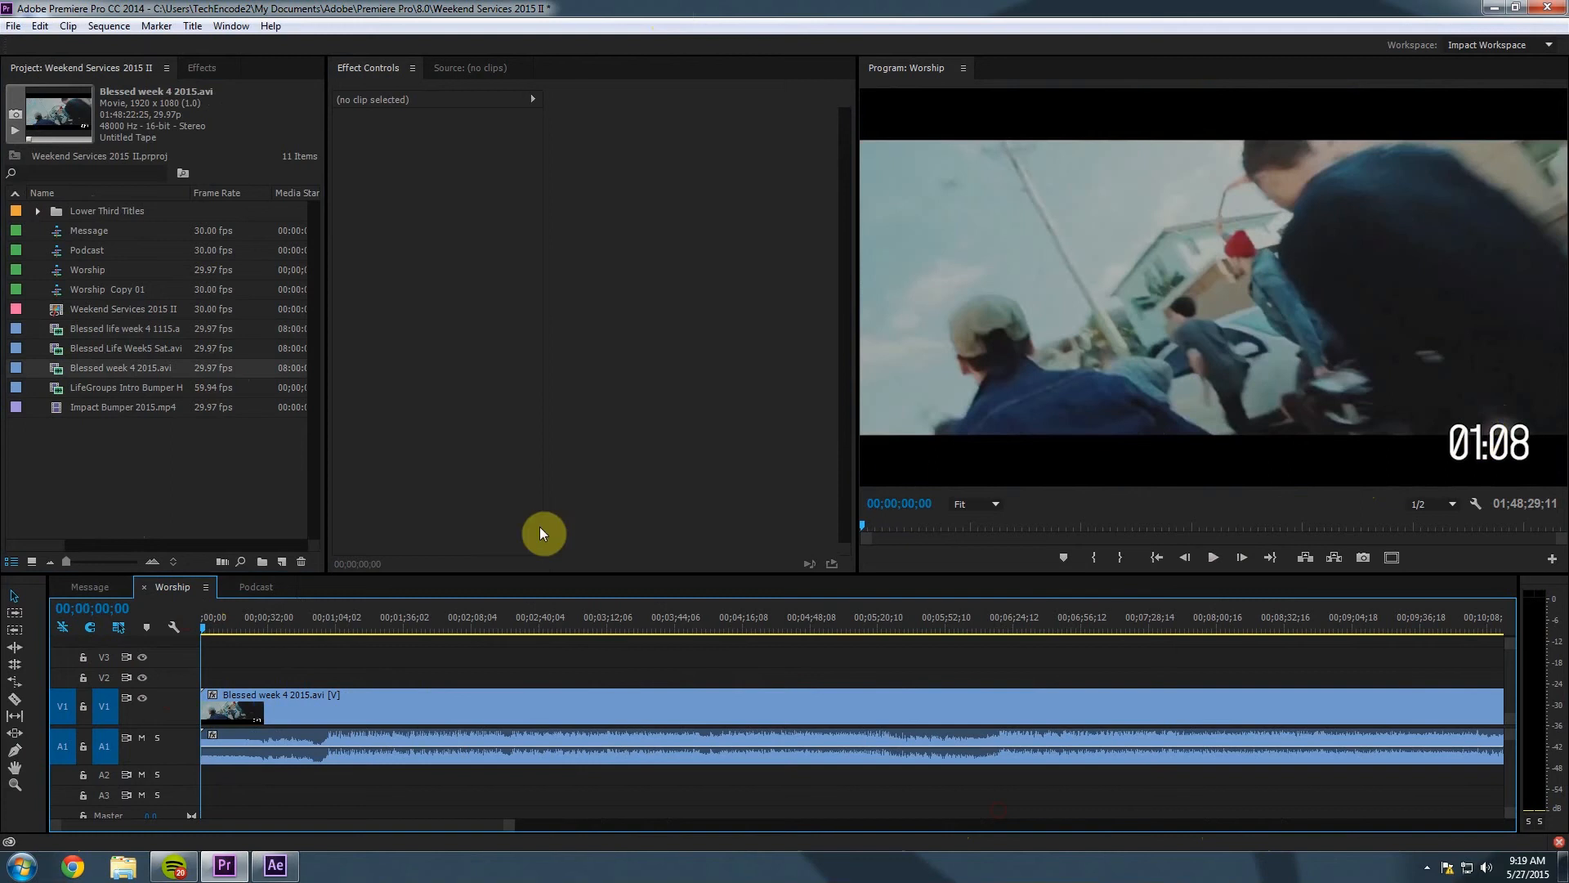
left_click_drag(203, 629, 320, 641)
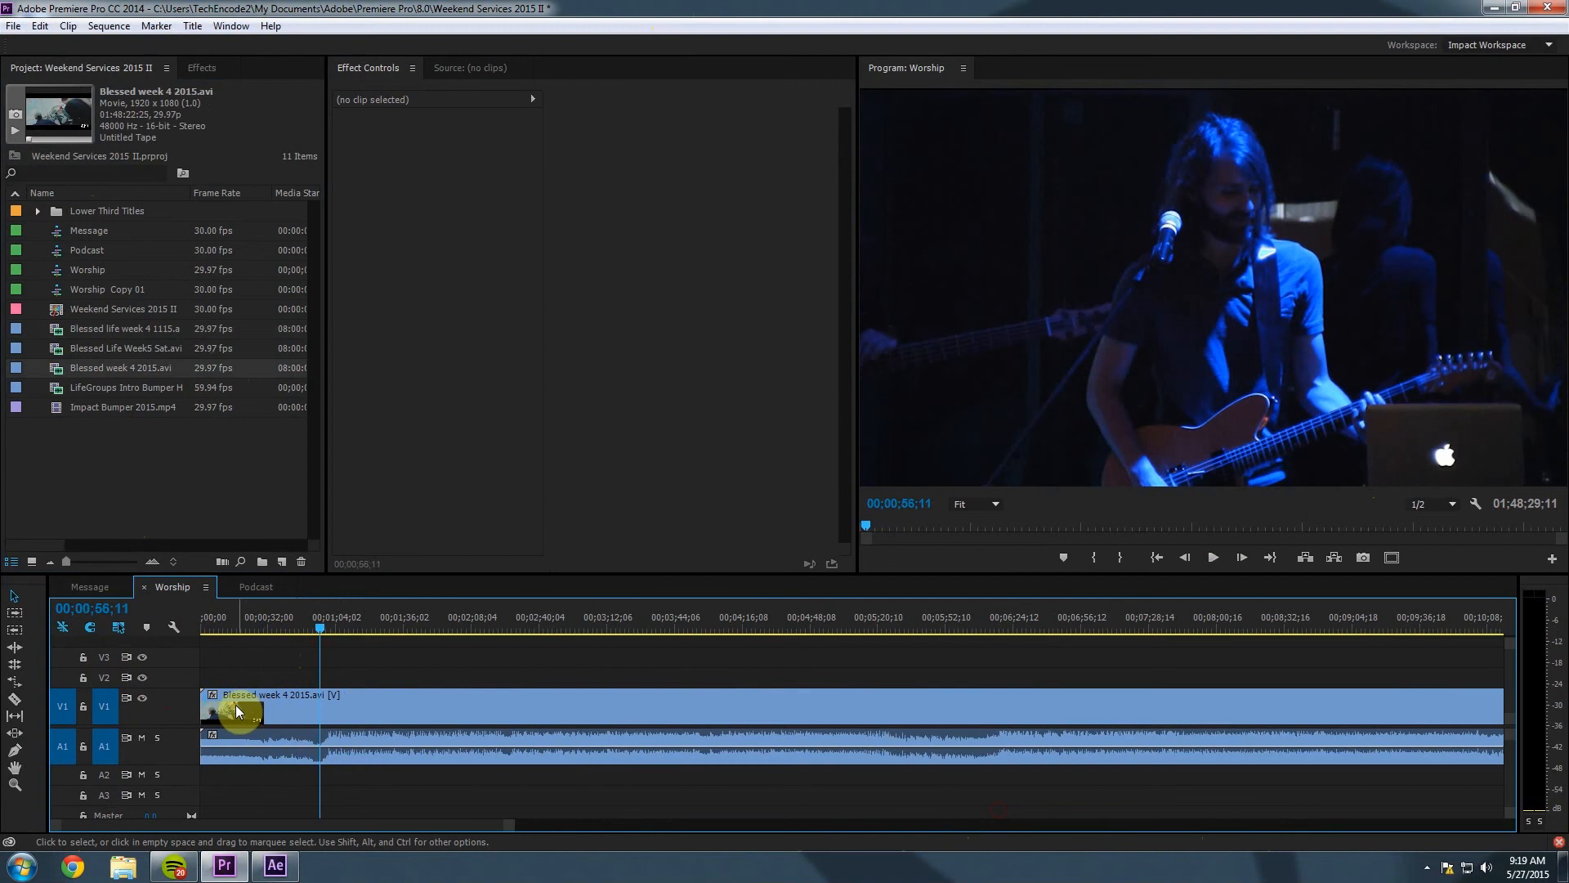
left_click_drag(205, 705, 322, 711)
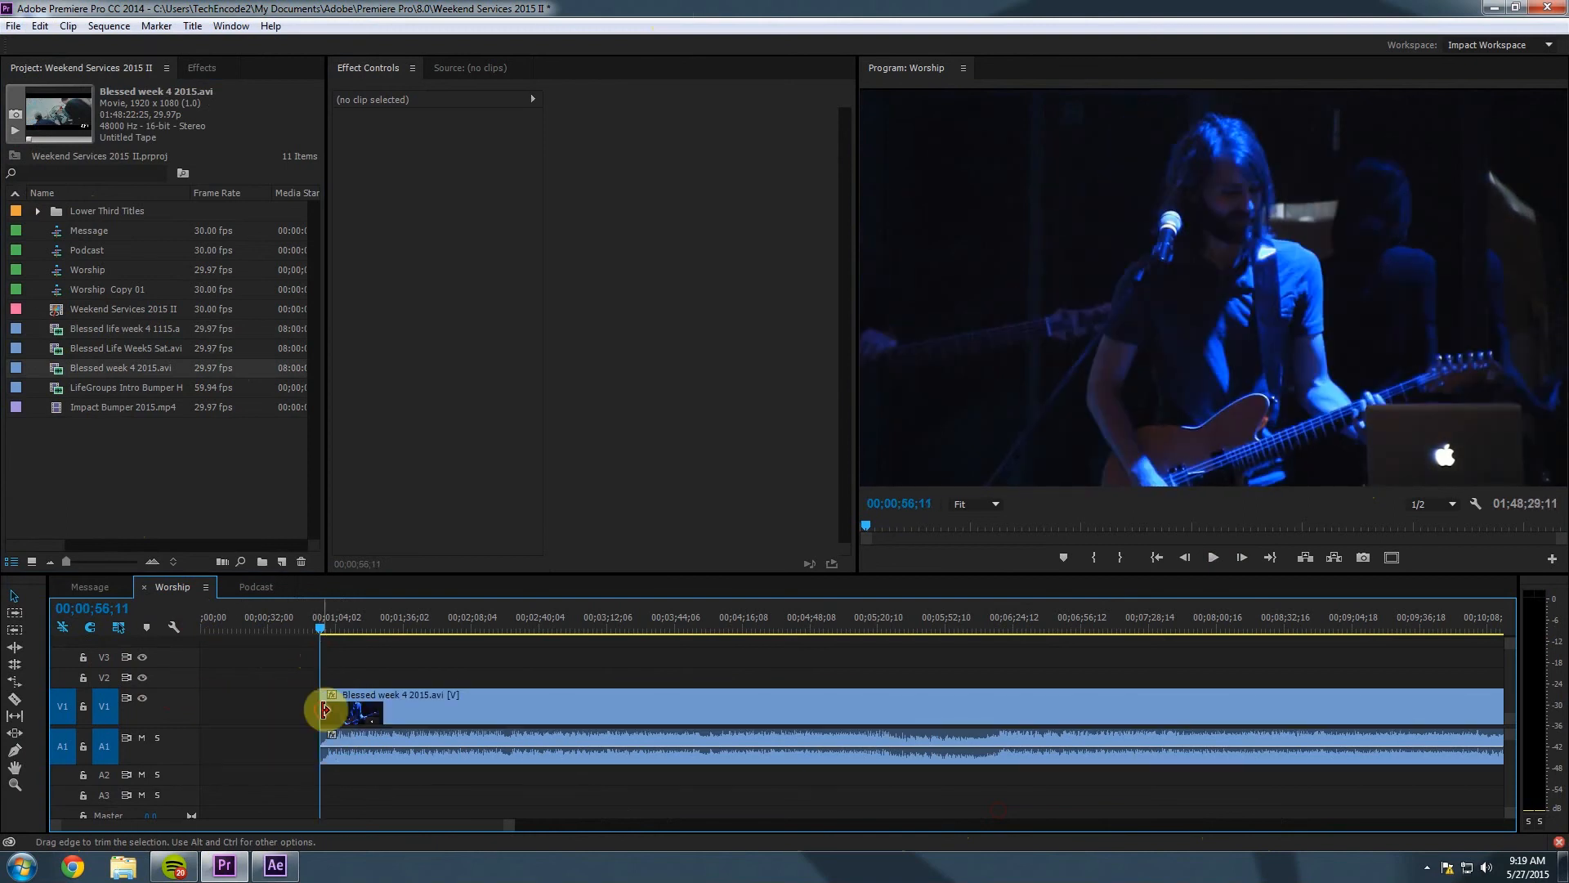
Move the trimmed clip to the sequence start and scrub forward to find the end point.
left_click_drag(474, 716, 292, 717)
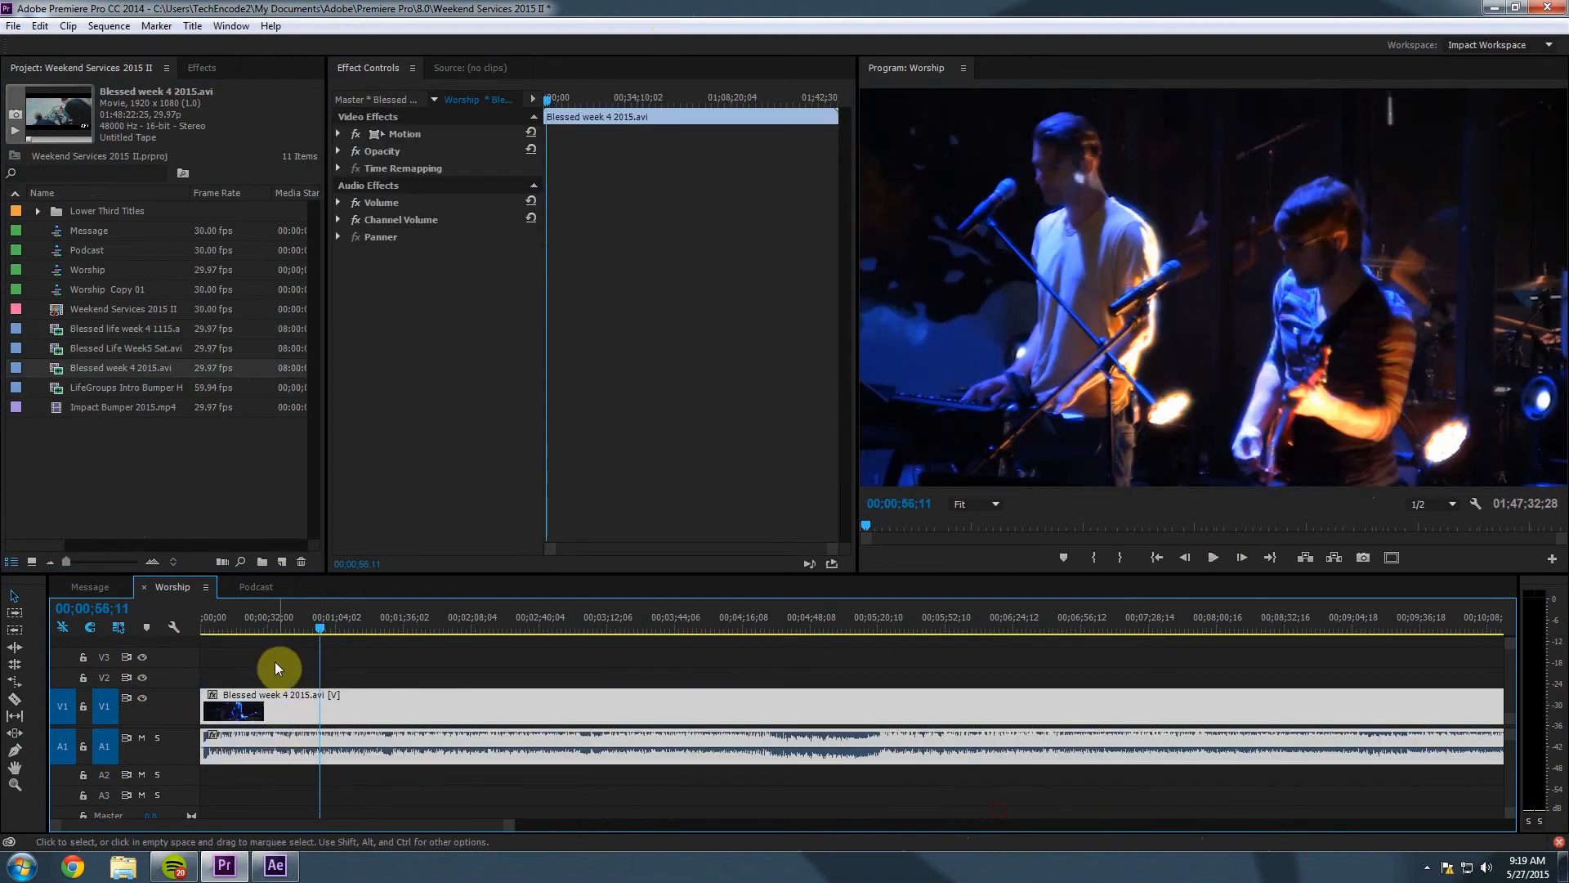
left_click_drag(245, 629, 145, 628)
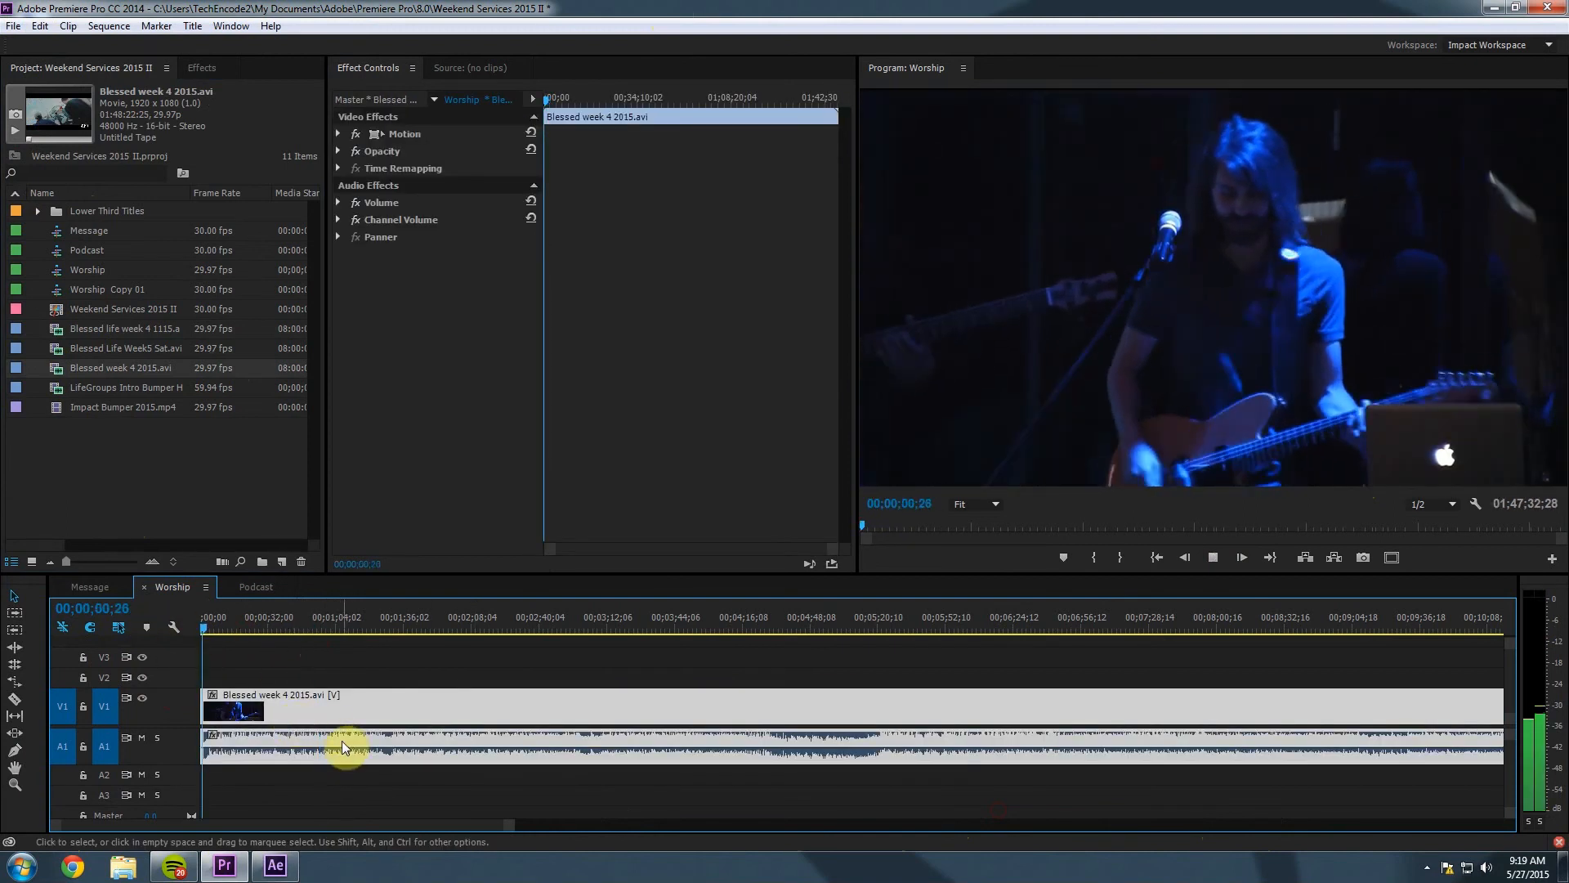
key("space")
left_click_drag(510, 823, 699, 840)
left_click_drag(1029, 621, 1273, 626)
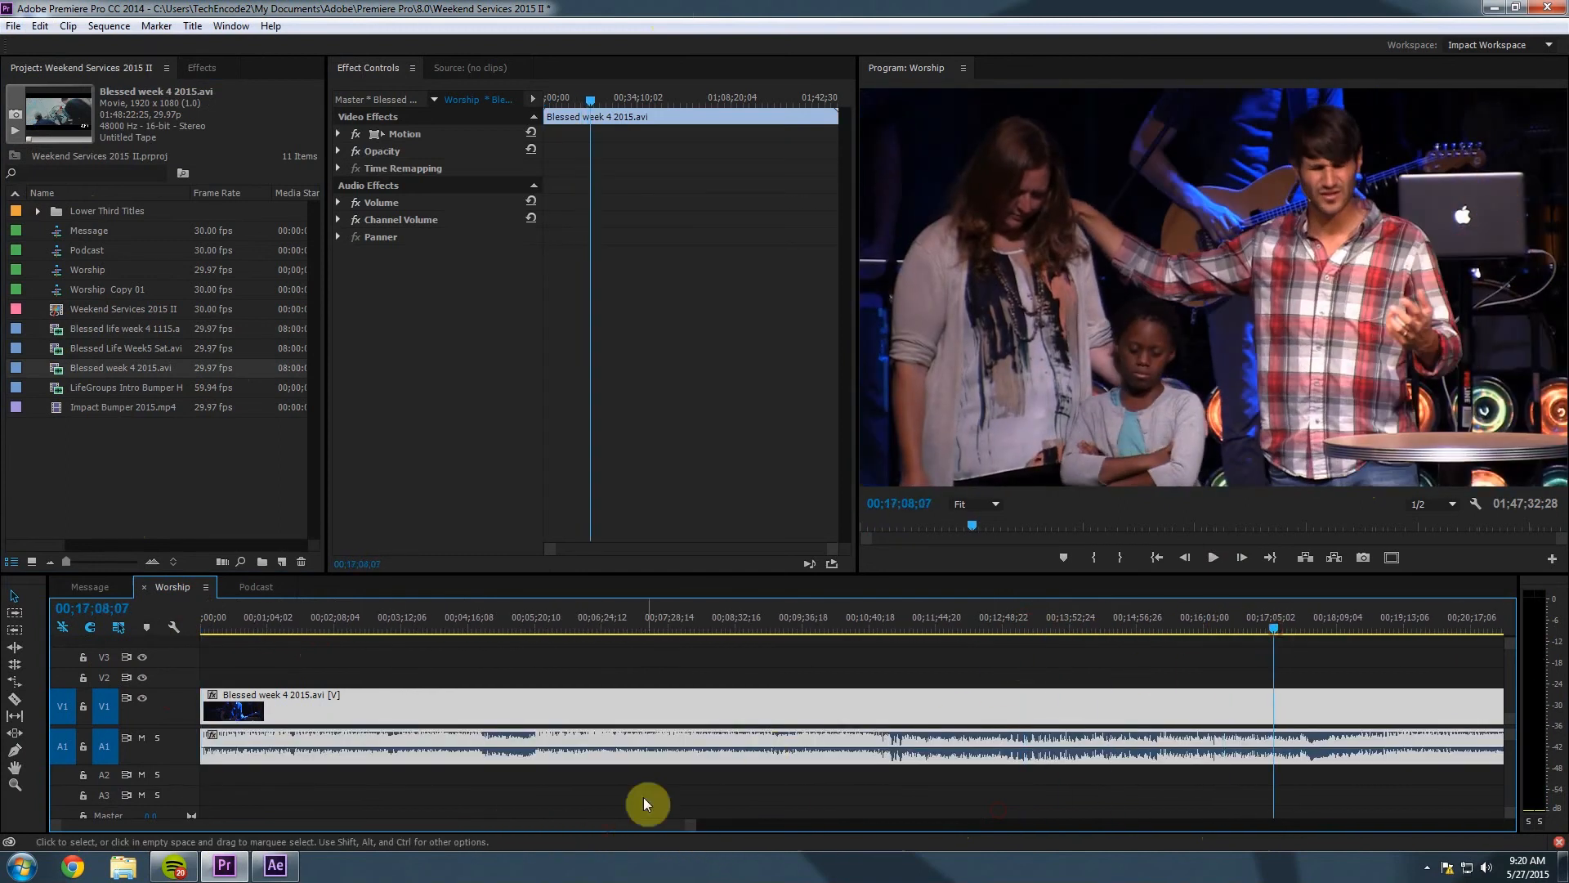
left_click_drag(616, 827, 737, 835)
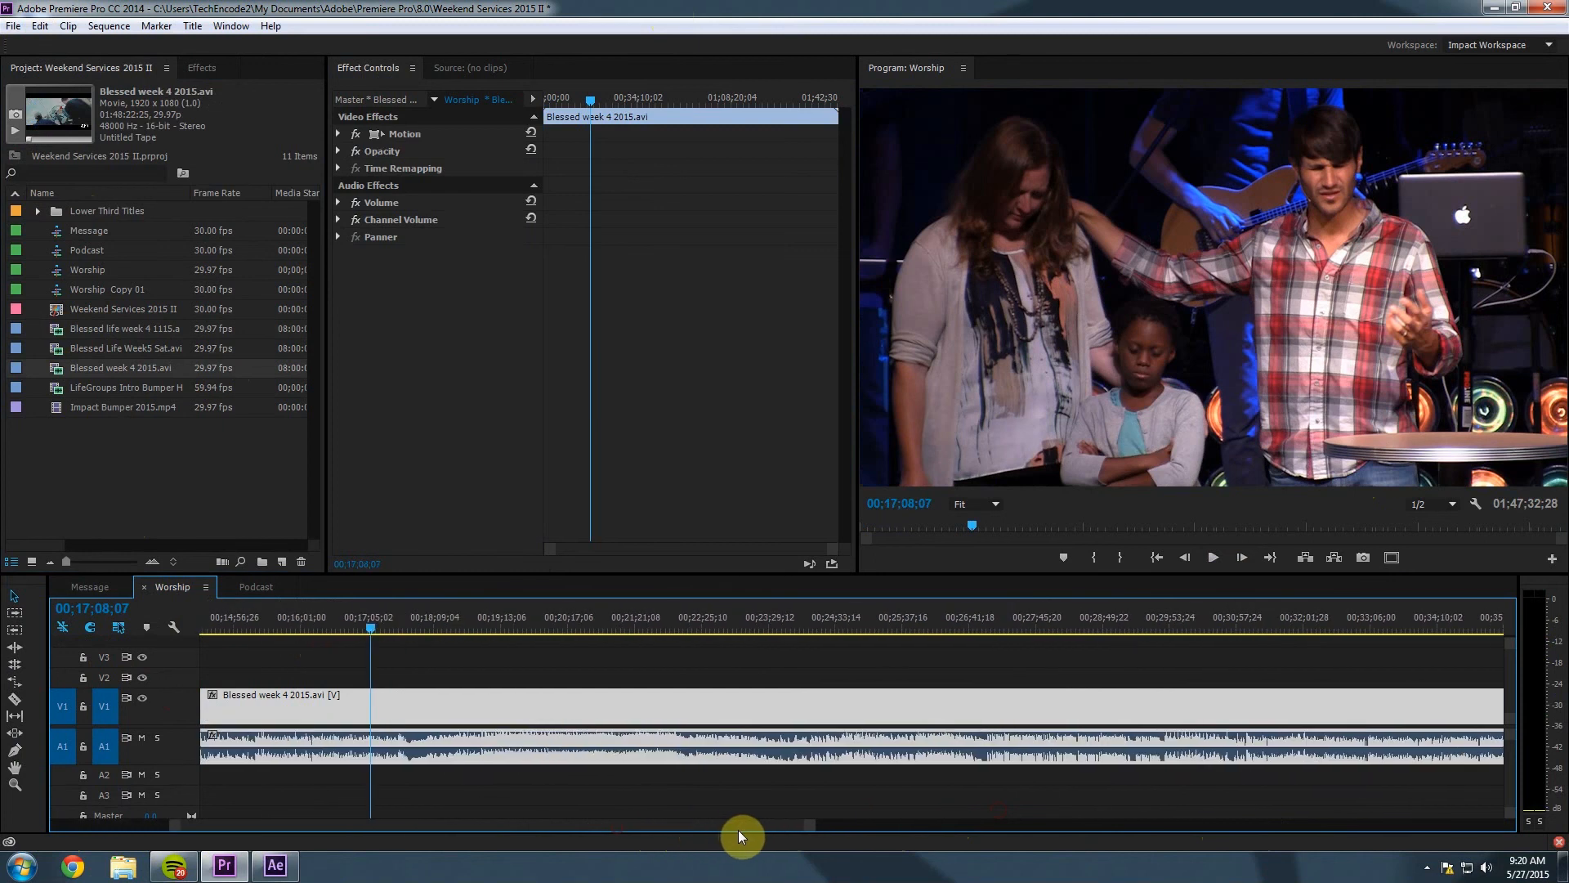
left_click_drag(480, 623, 1239, 661)
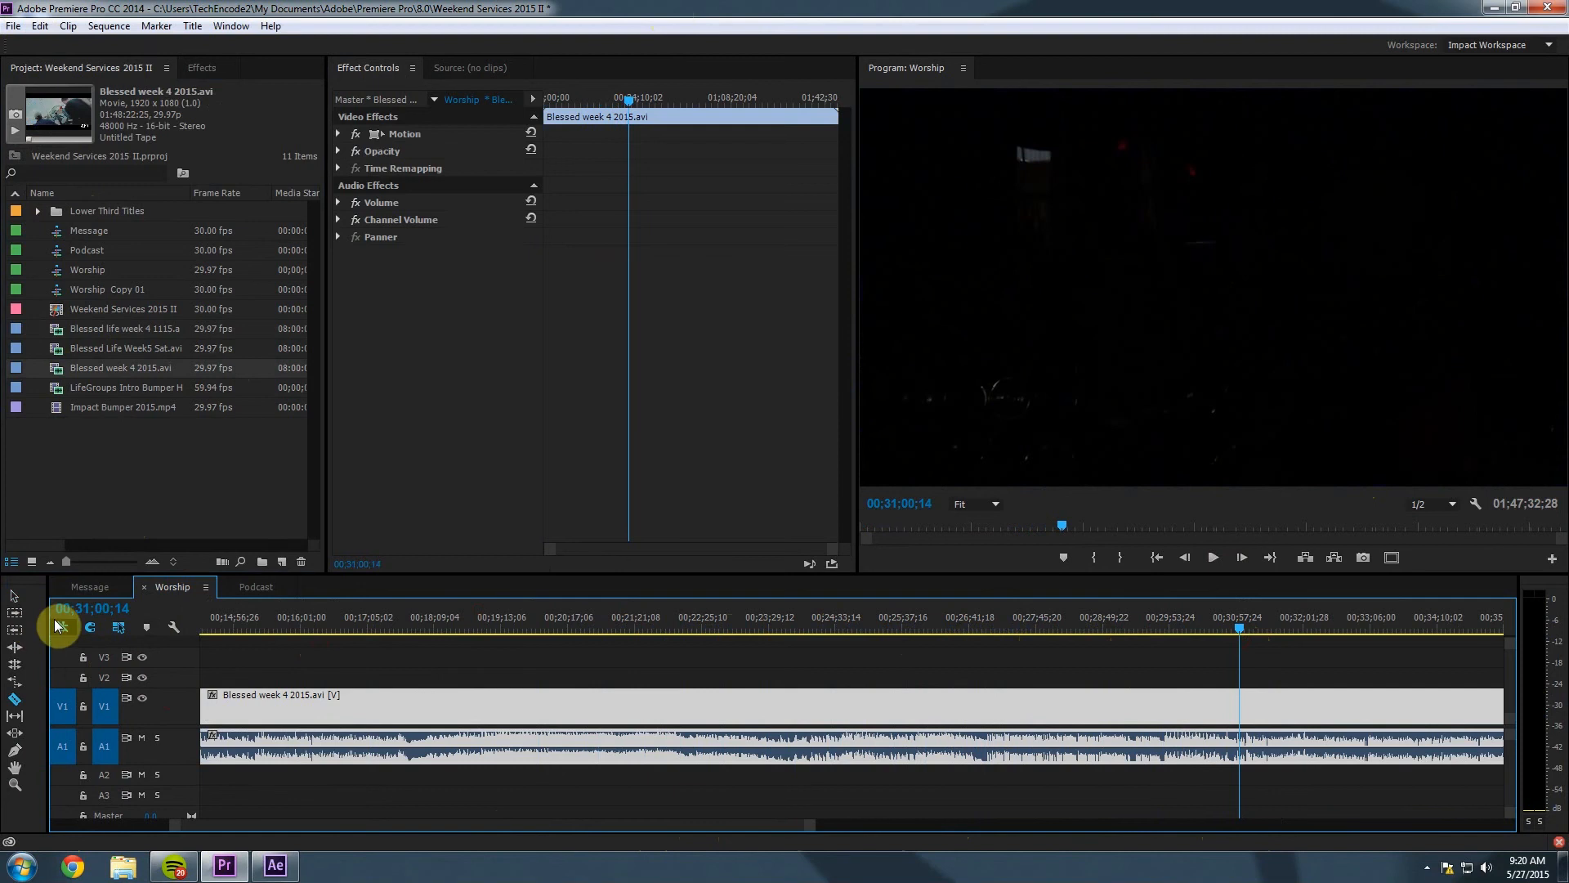
Split the clip at 00;31;00;14 with the Razor tool and delete everything after it.
left_click(23, 598)
left_click(15, 699)
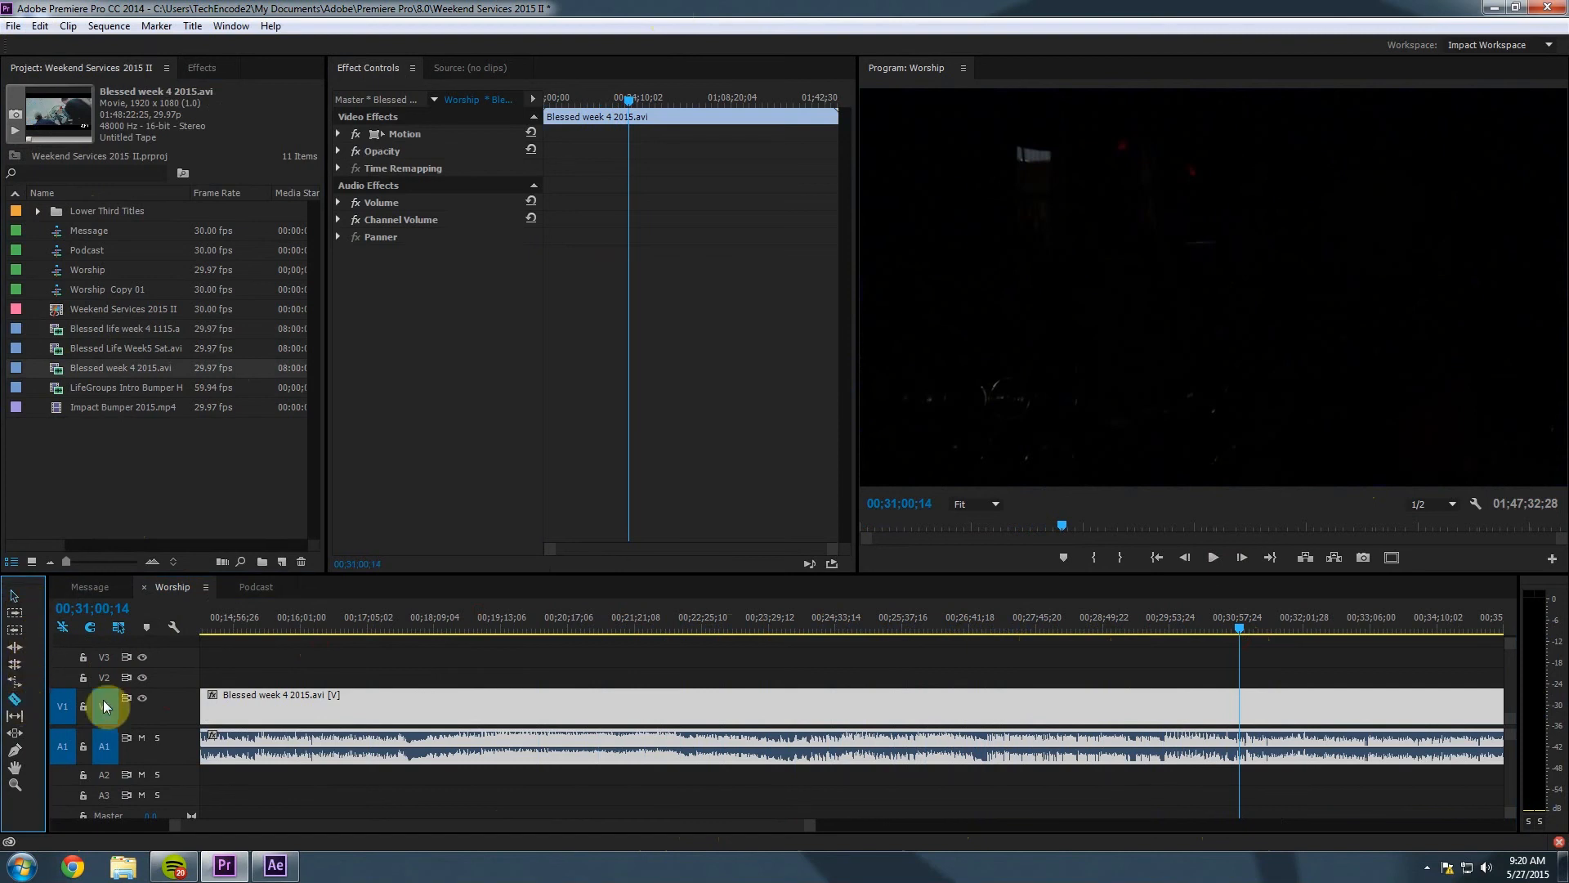
left_click(1240, 703)
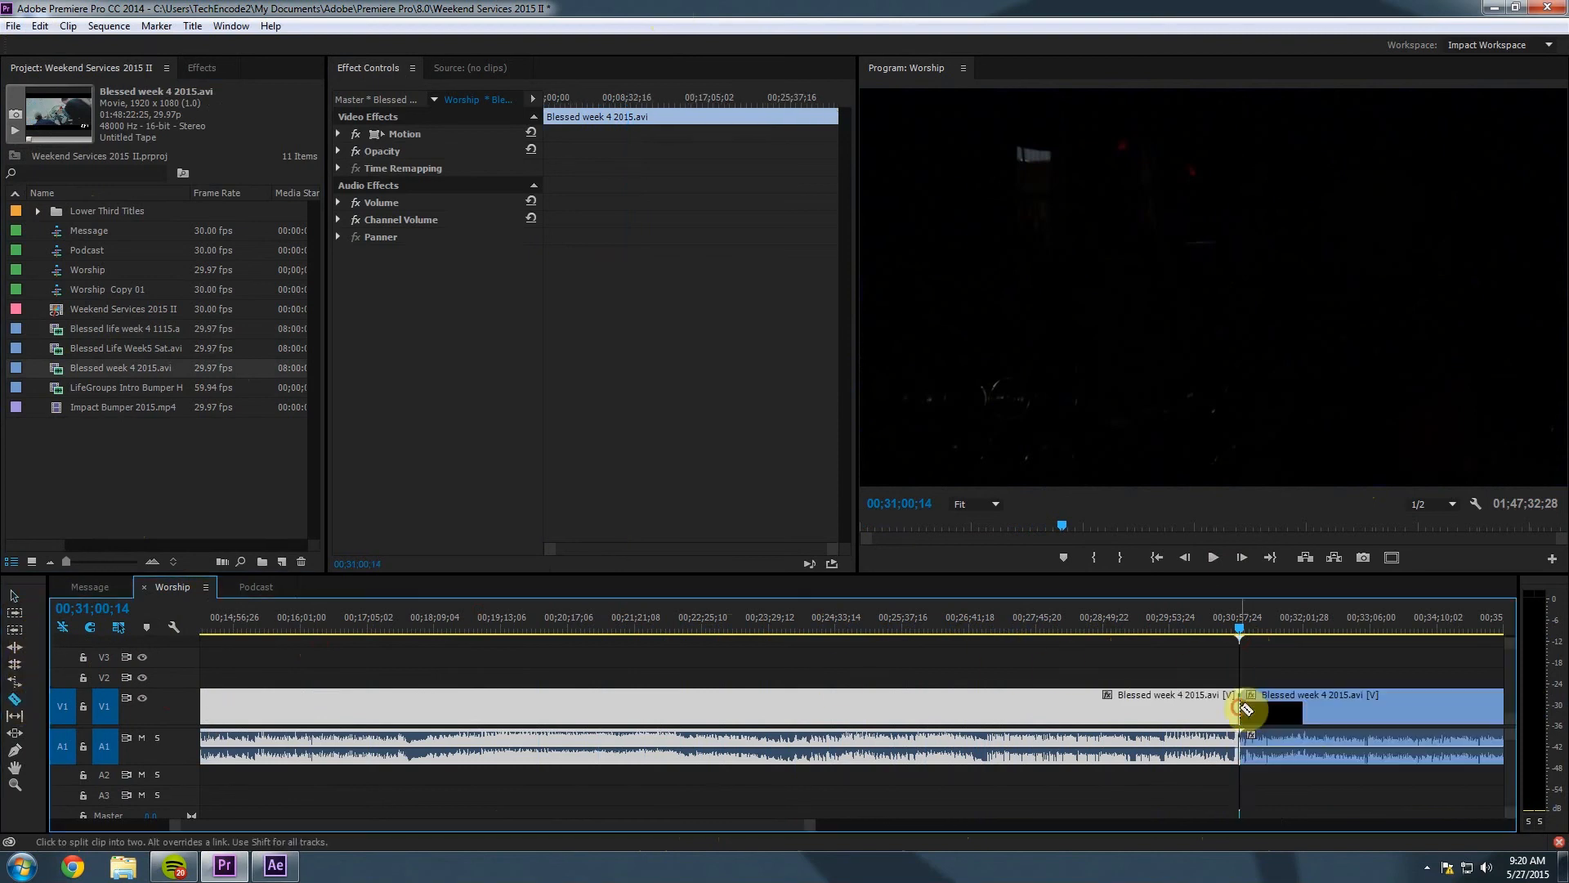
left_click(14, 595)
left_click(1372, 711)
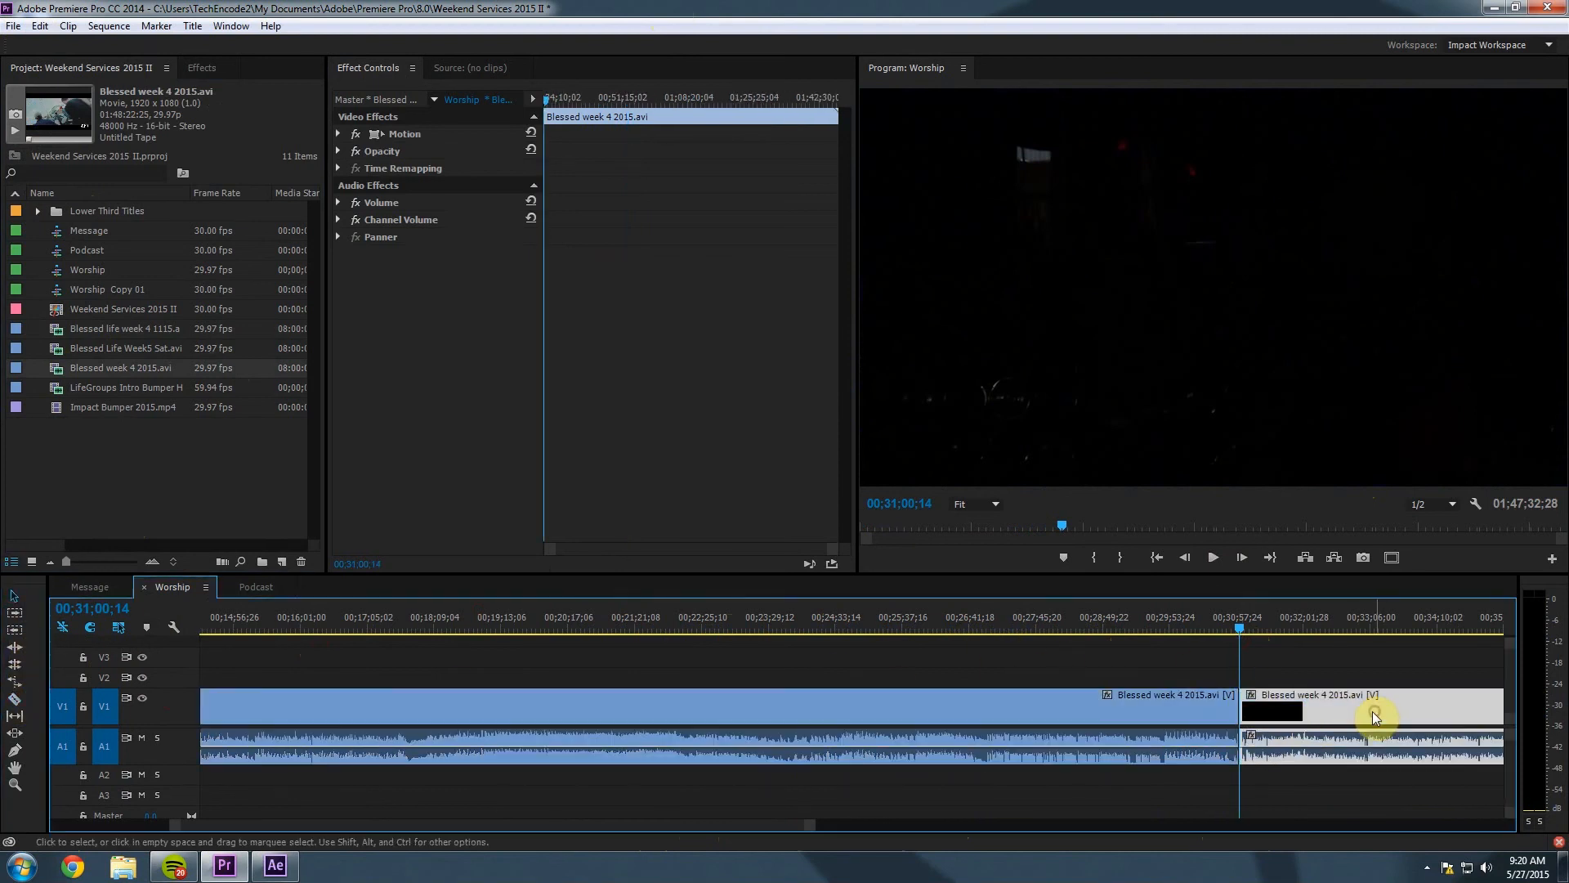
key("Delete")
left_click(974, 732)
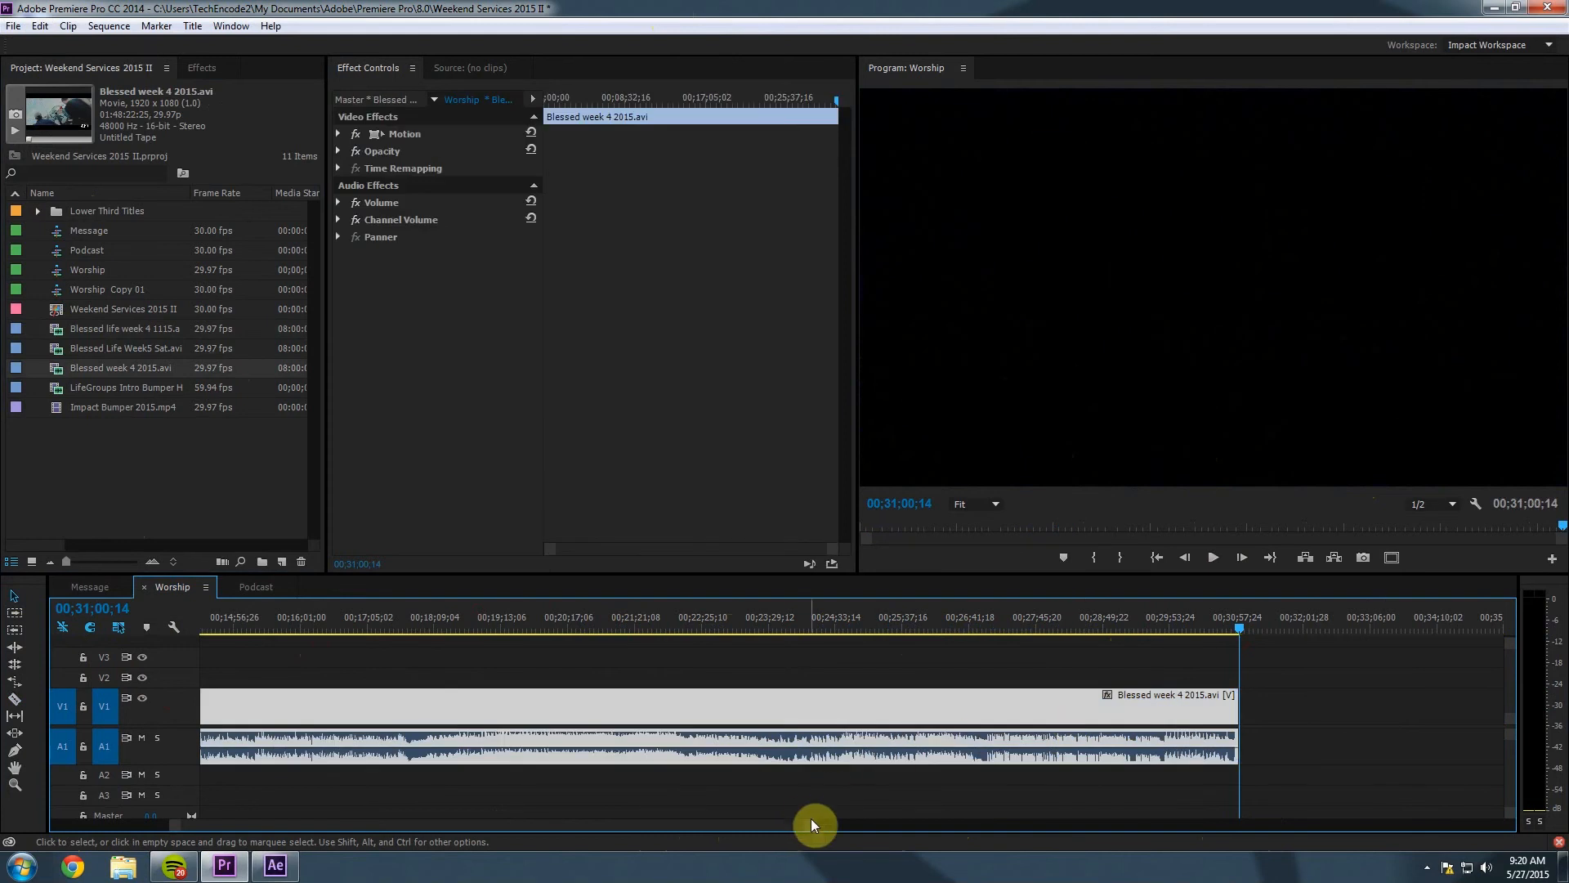
left_click_drag(811, 818, 1096, 827)
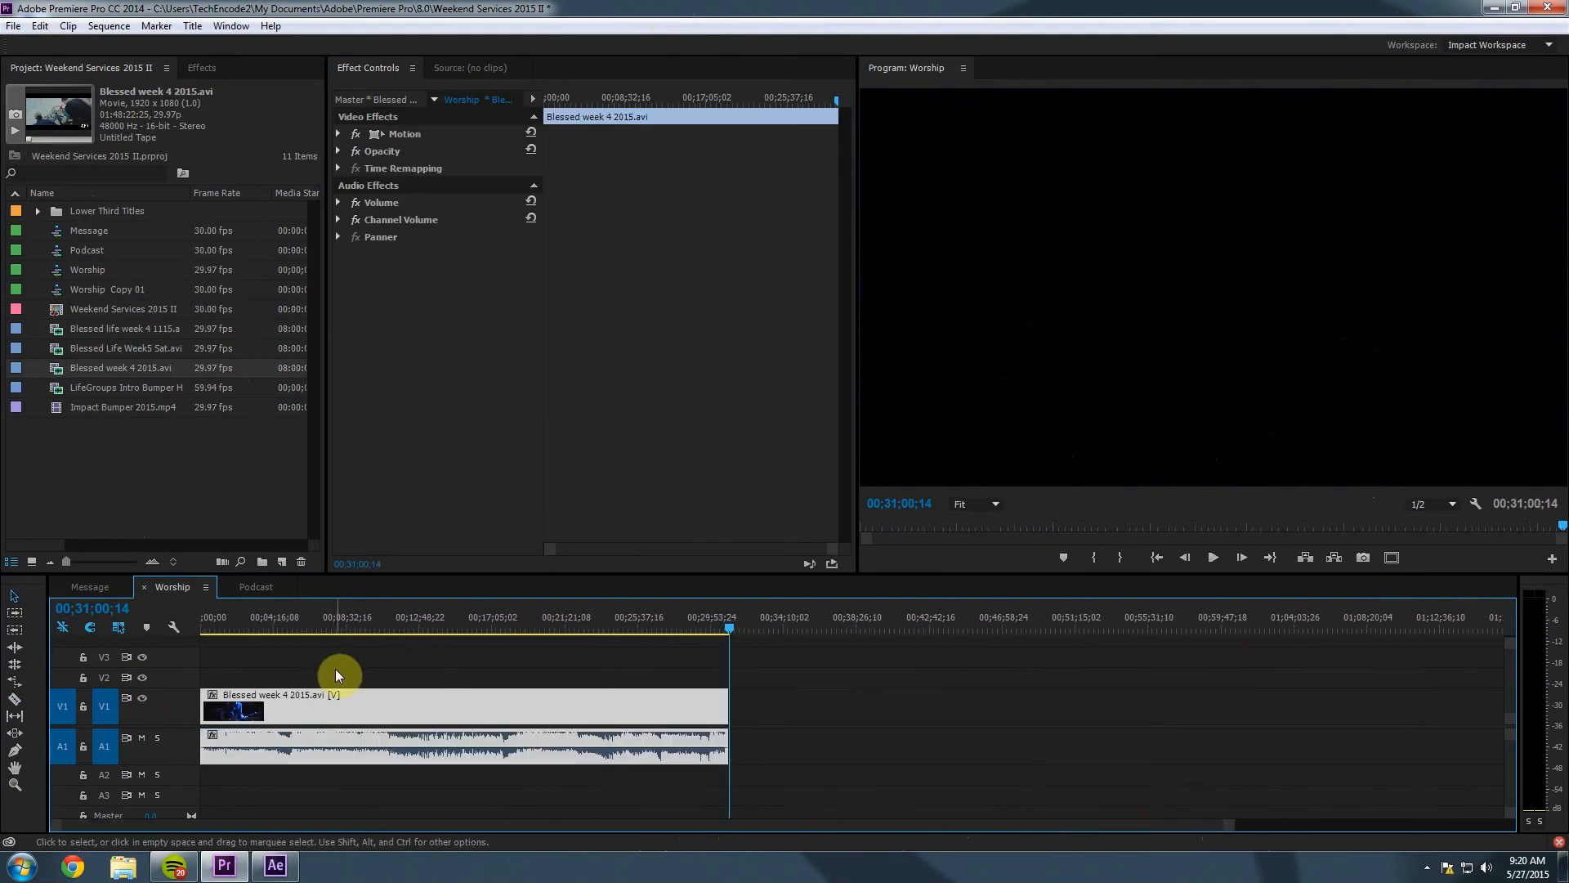
Delete the existing clip from the Podcast sequence.
left_click(251, 590)
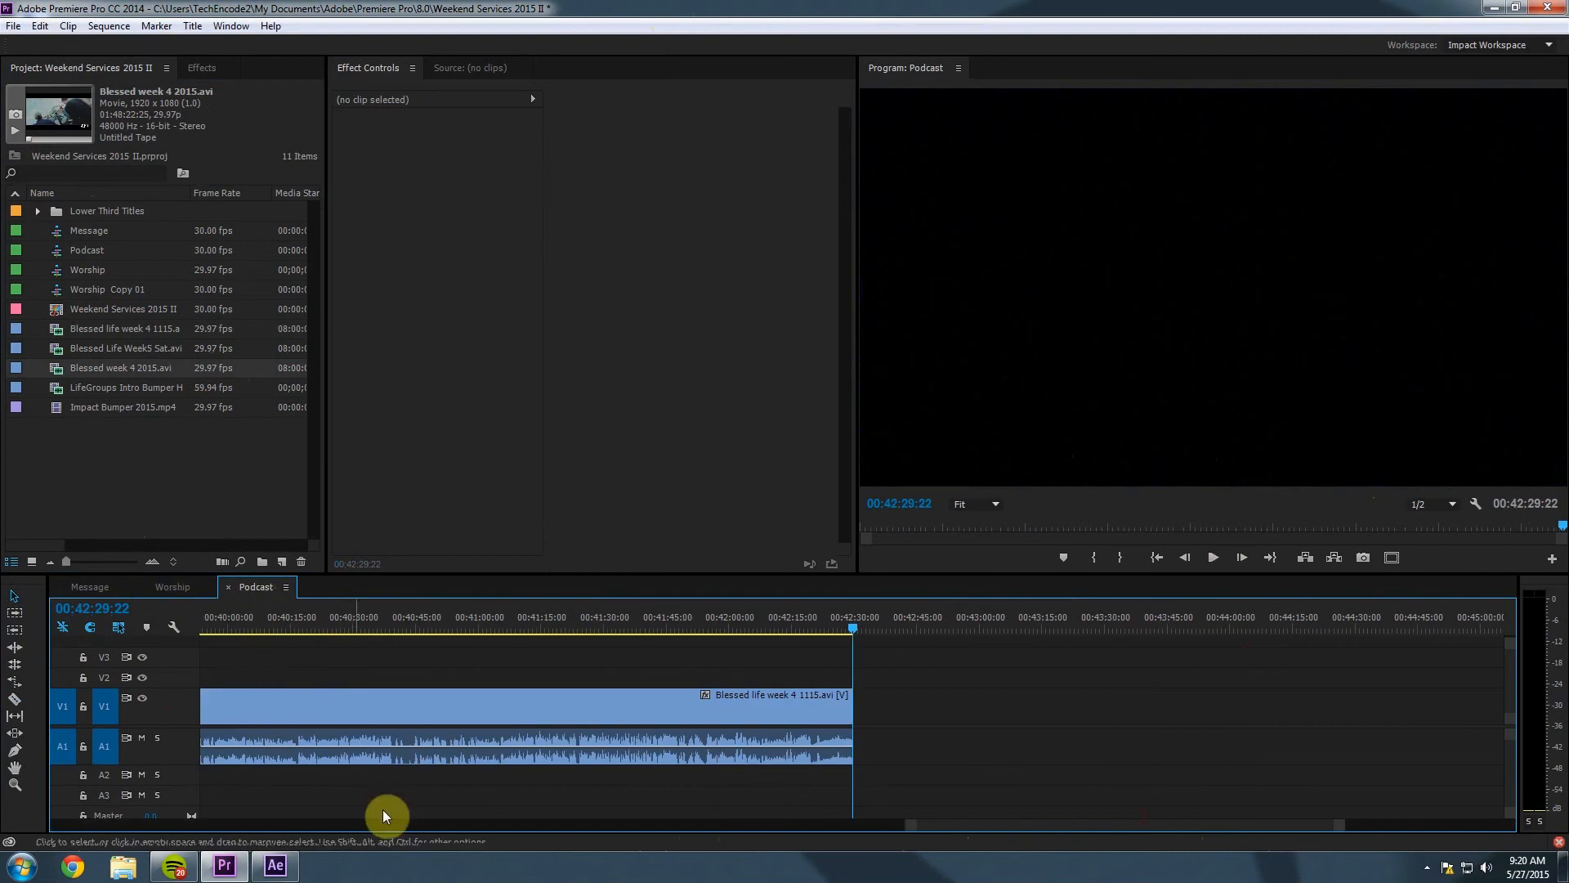
left_click_drag(860, 830, 105, 824)
left_click(302, 704)
key("Delete")
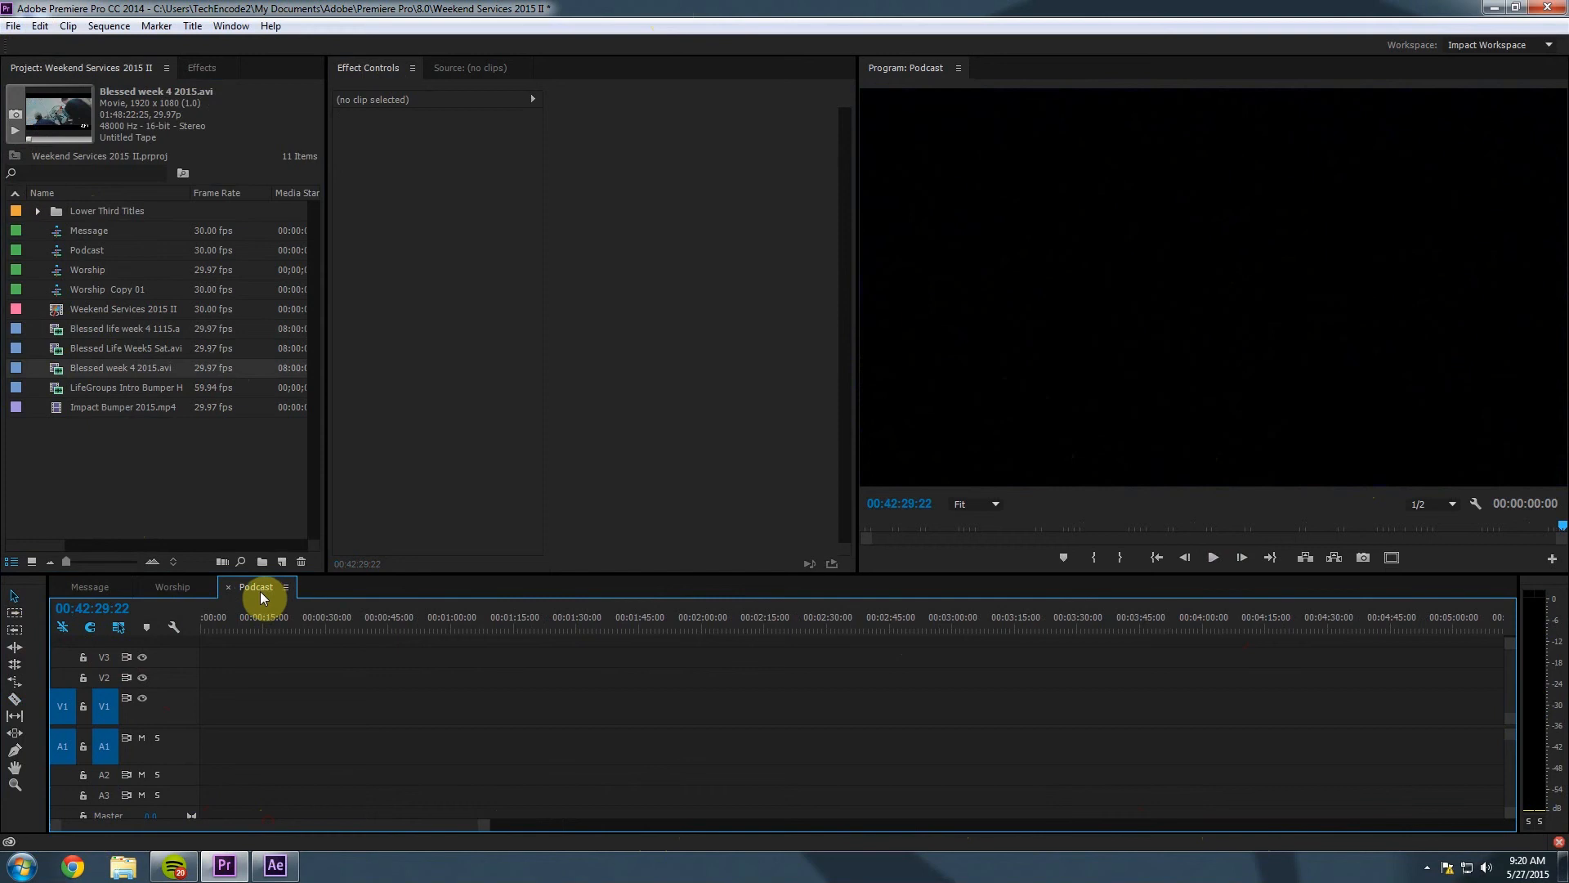
Copy the Blessed life week 4 1115.avi clip from the Message sequence.
left_click(81, 585)
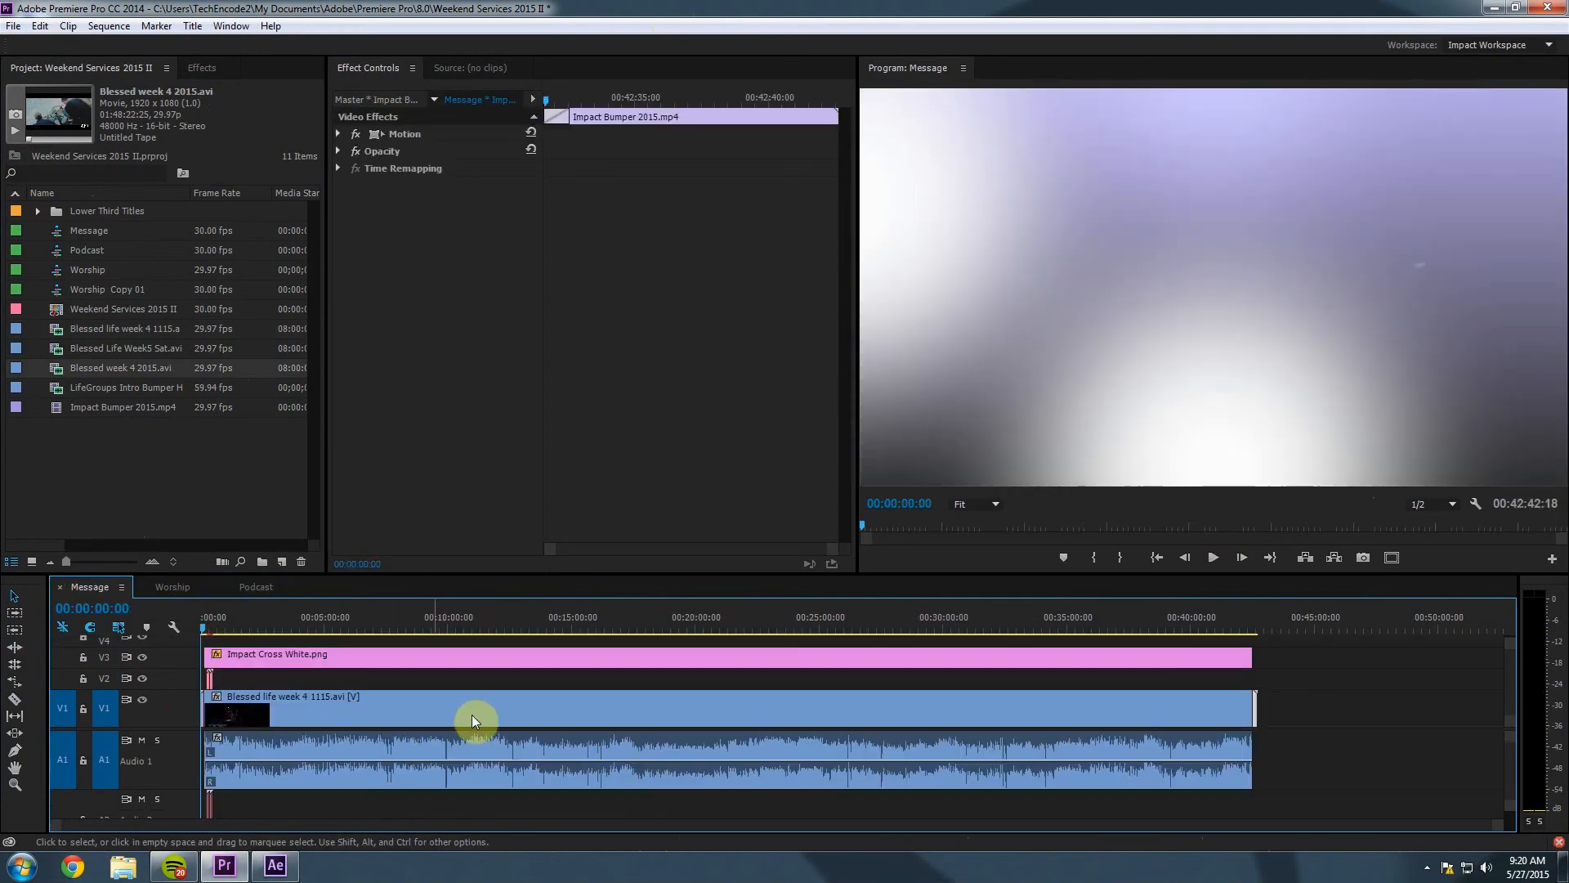
left_click(474, 718)
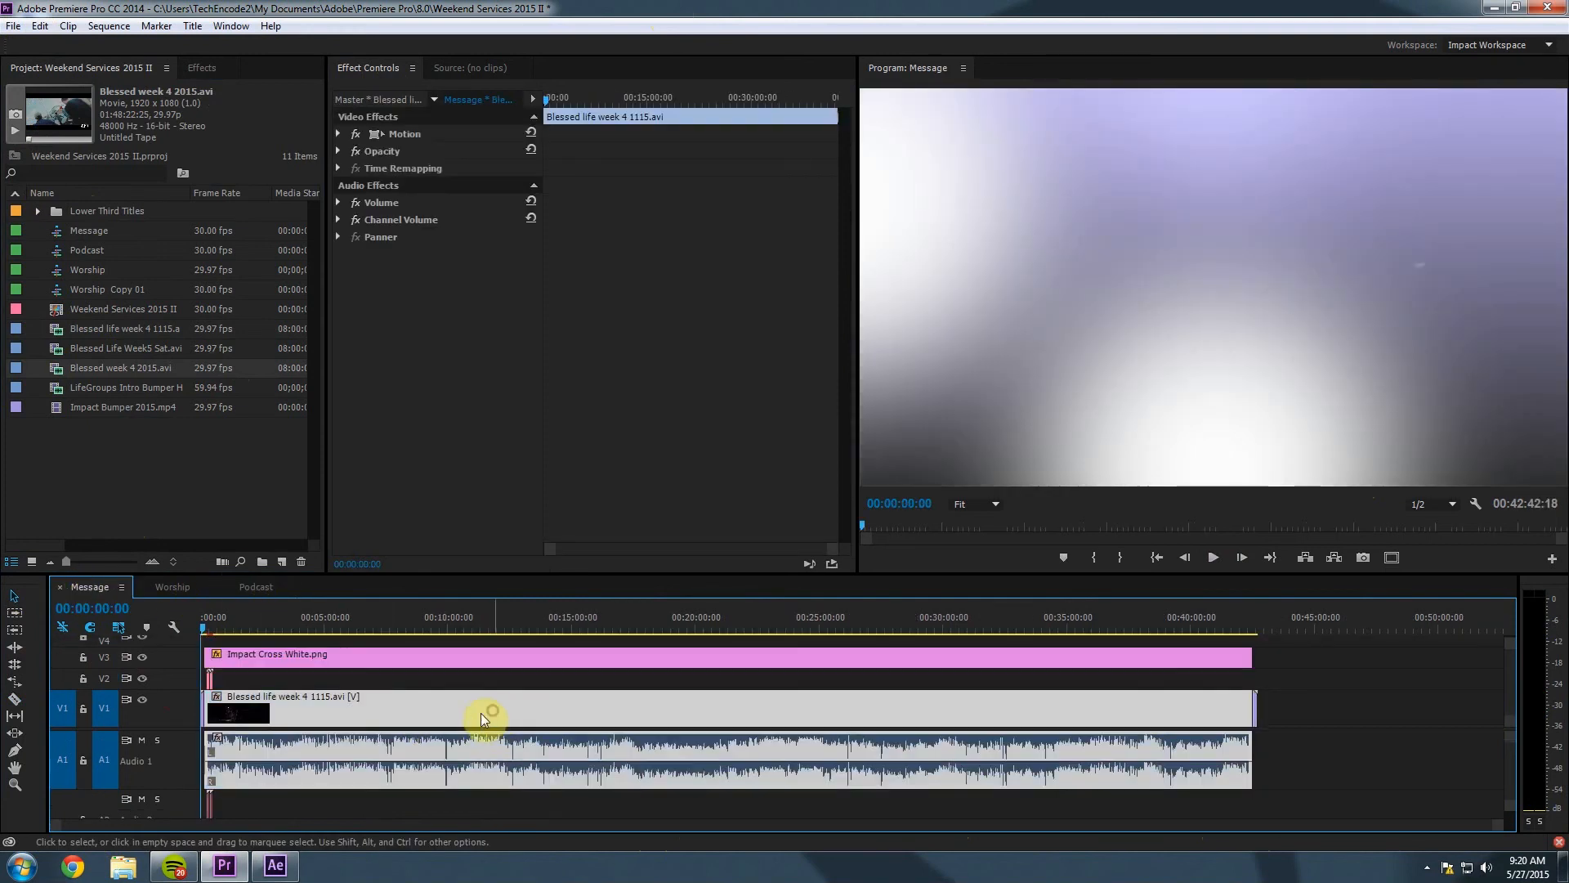
right_click(404, 705)
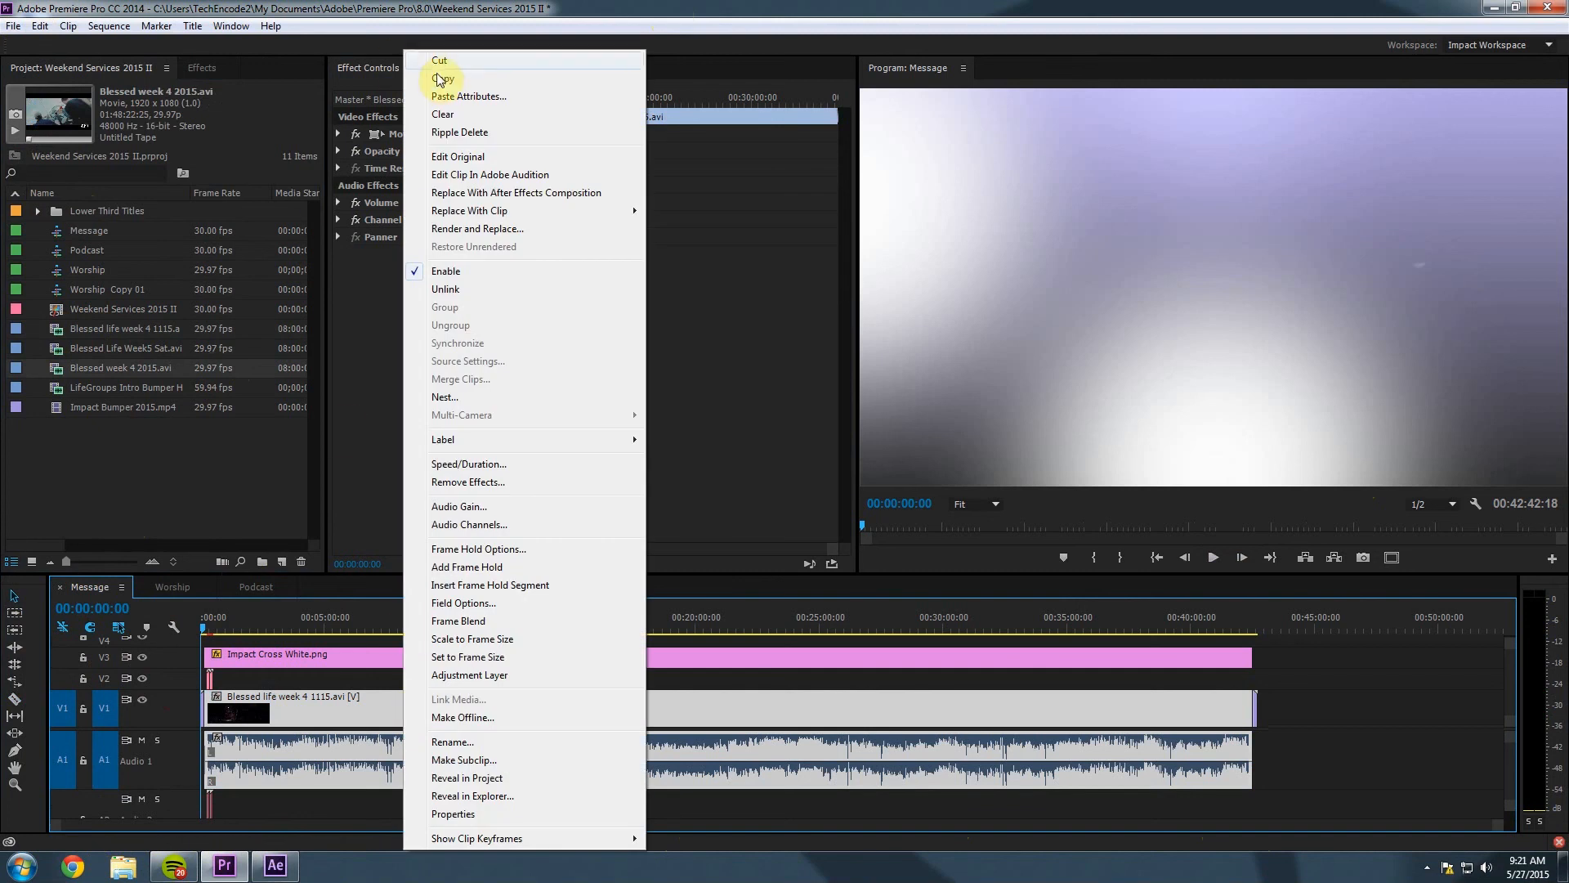
left_click(441, 79)
Paste the copied sermon clip at the start of the Podcast sequence.
left_click(265, 588)
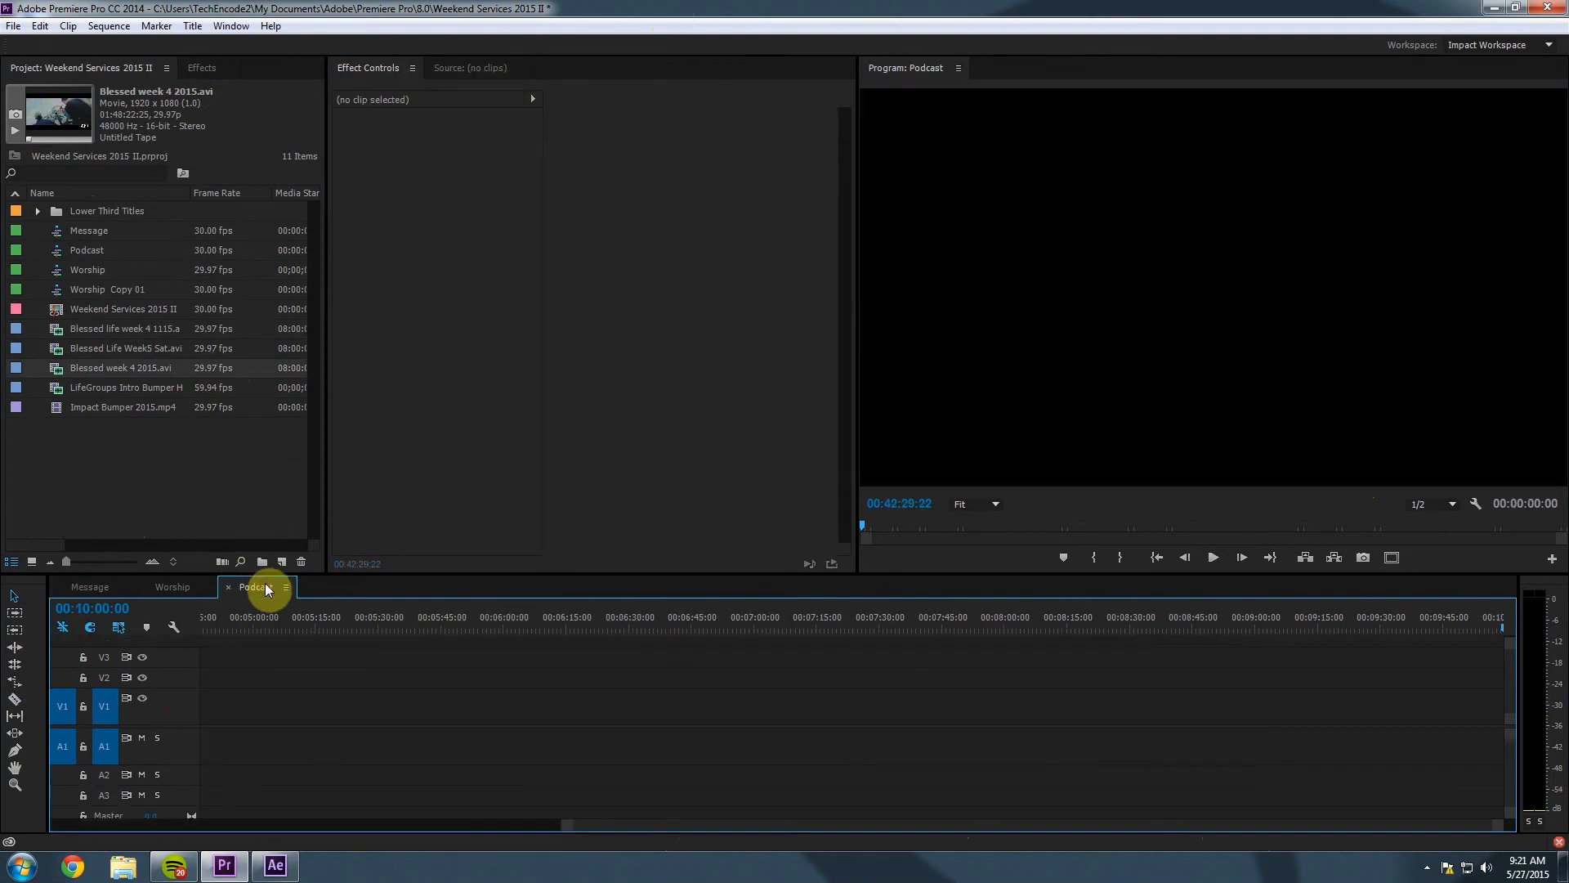
left_click_drag(194, 621, 101, 625)
left_click_drag(296, 822, 57, 820)
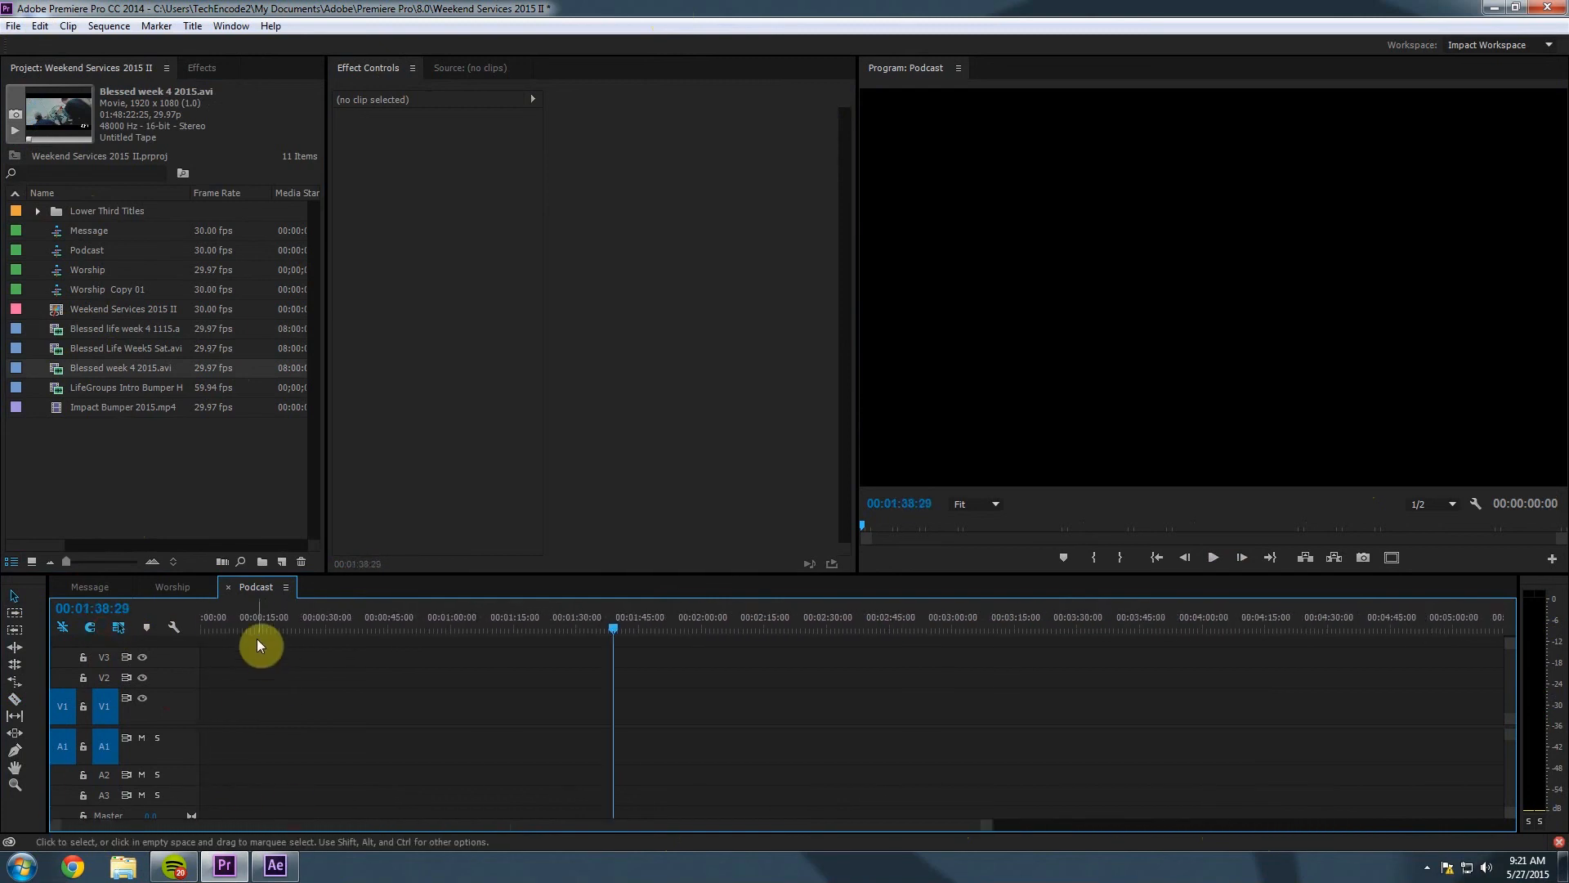
left_click_drag(234, 626, 124, 621)
left_click(40, 26)
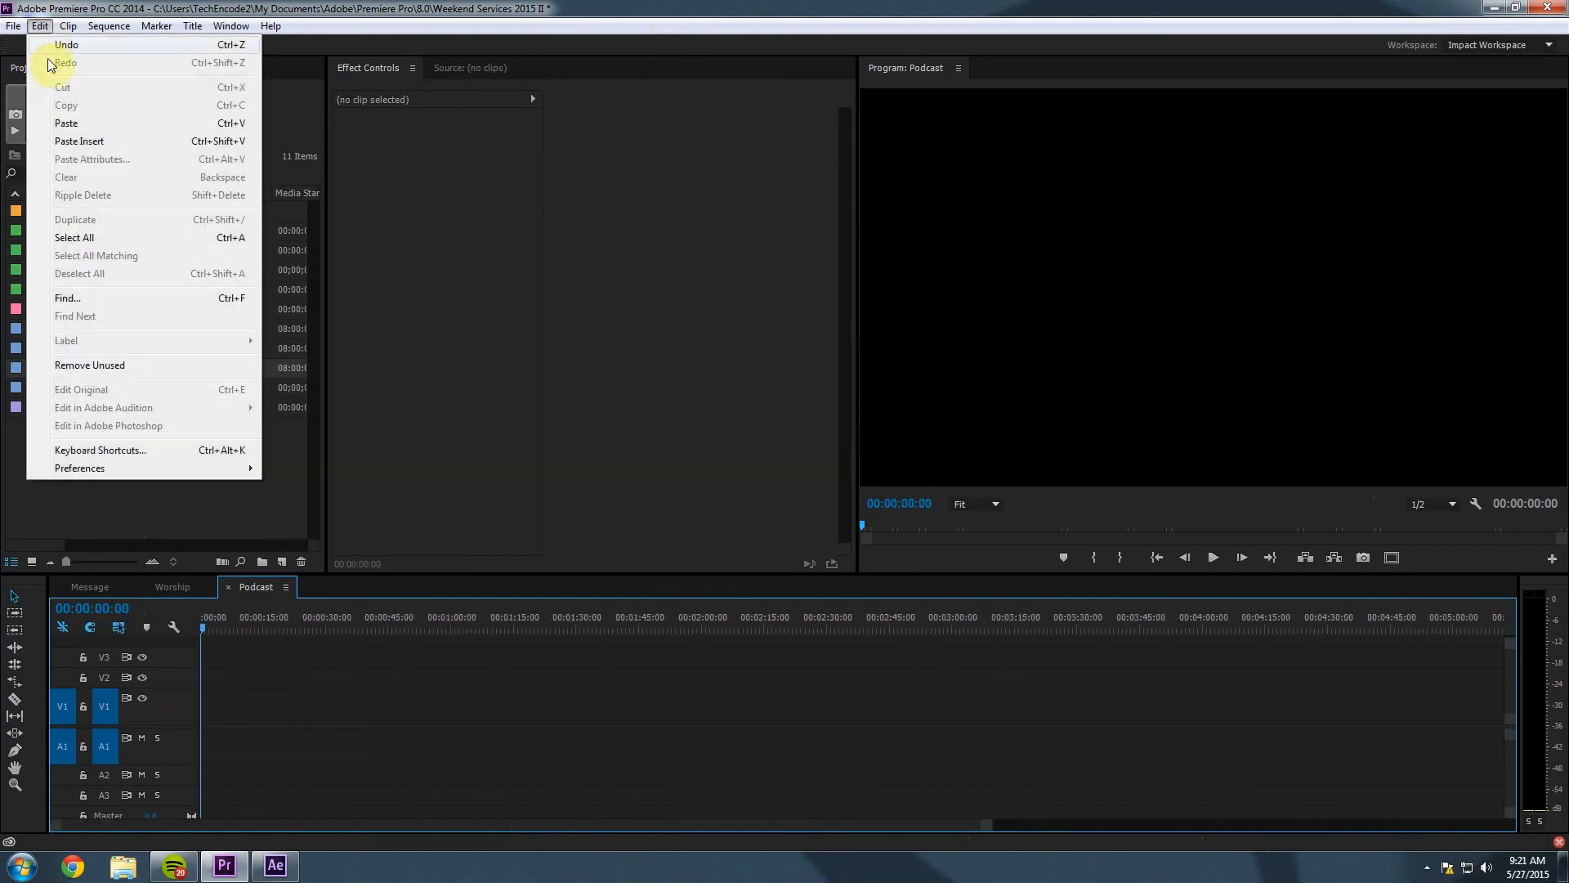
left_click(64, 124)
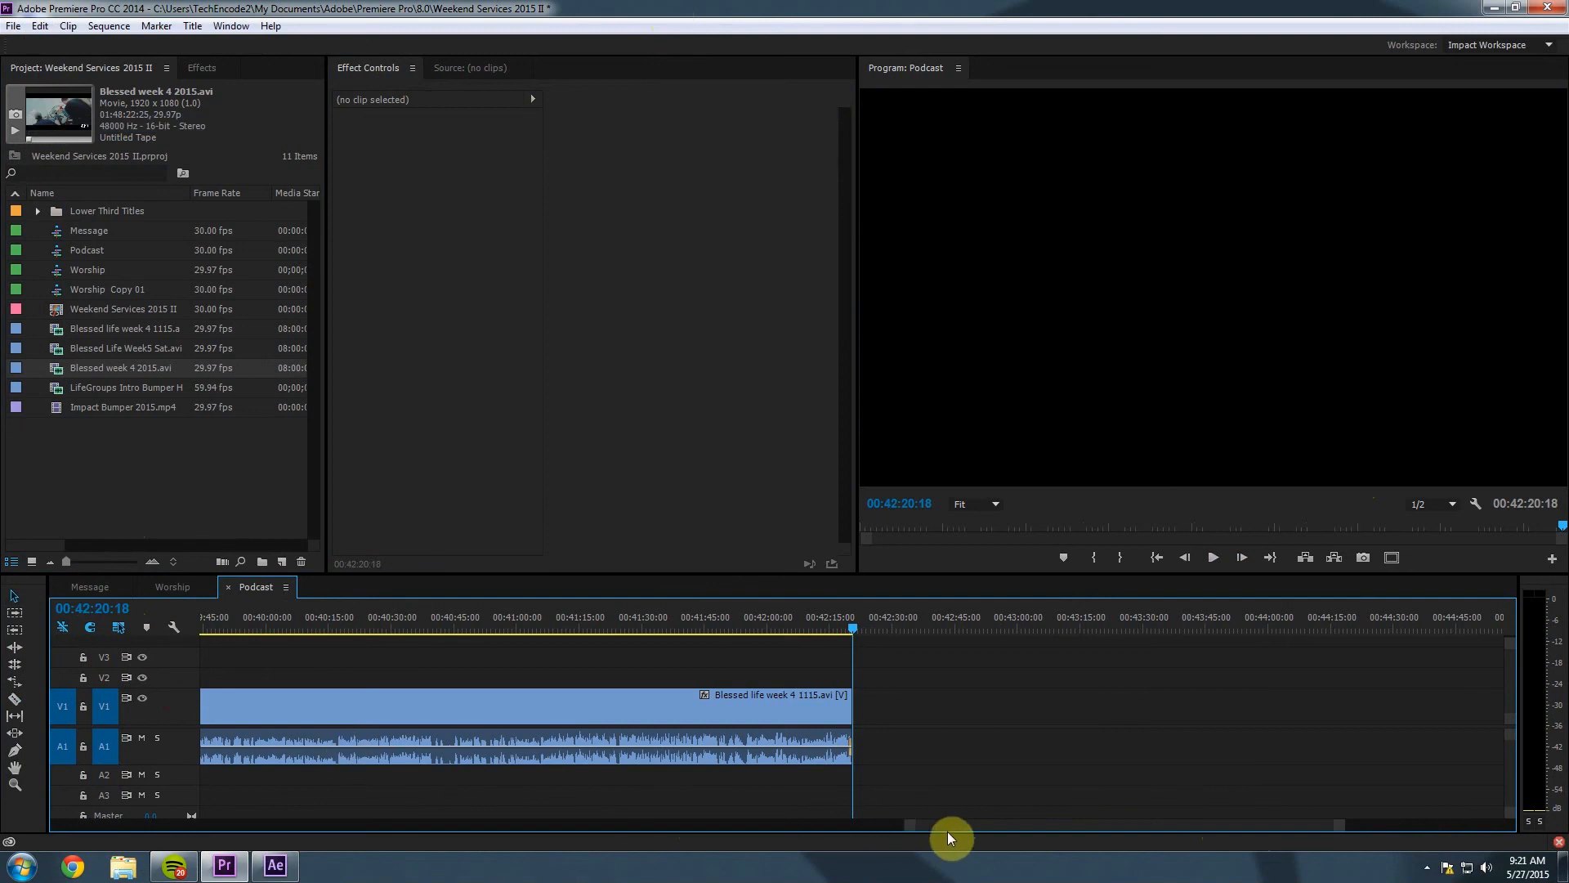
Zoom out to view the full 00:42:20:18 clip and select it.
left_click_drag(948, 825, 157, 808)
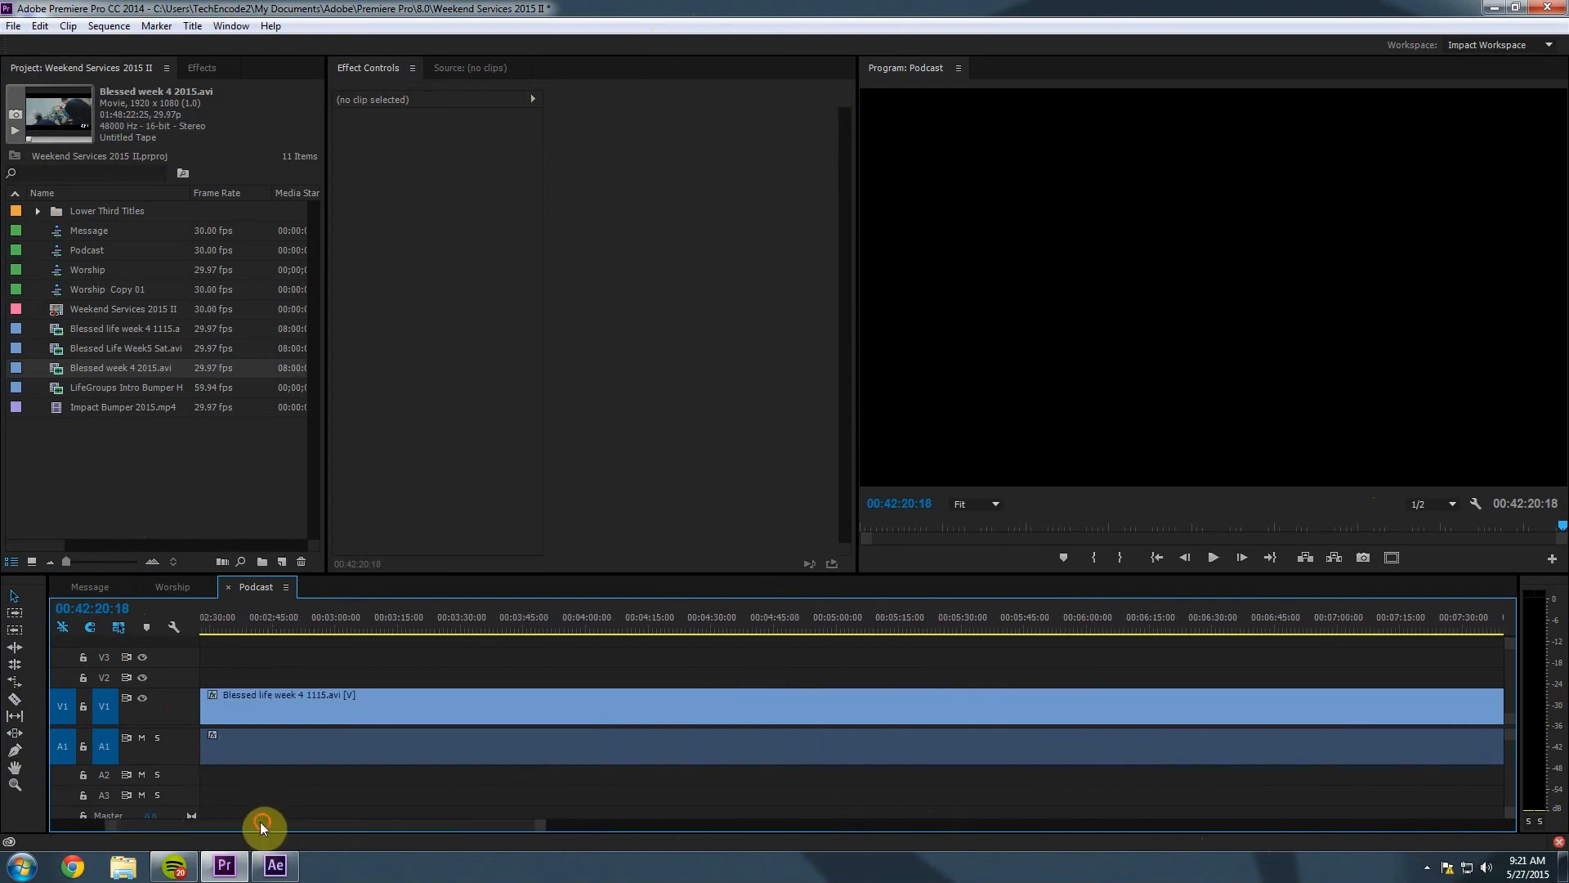
left_click_drag(260, 822, 107, 810)
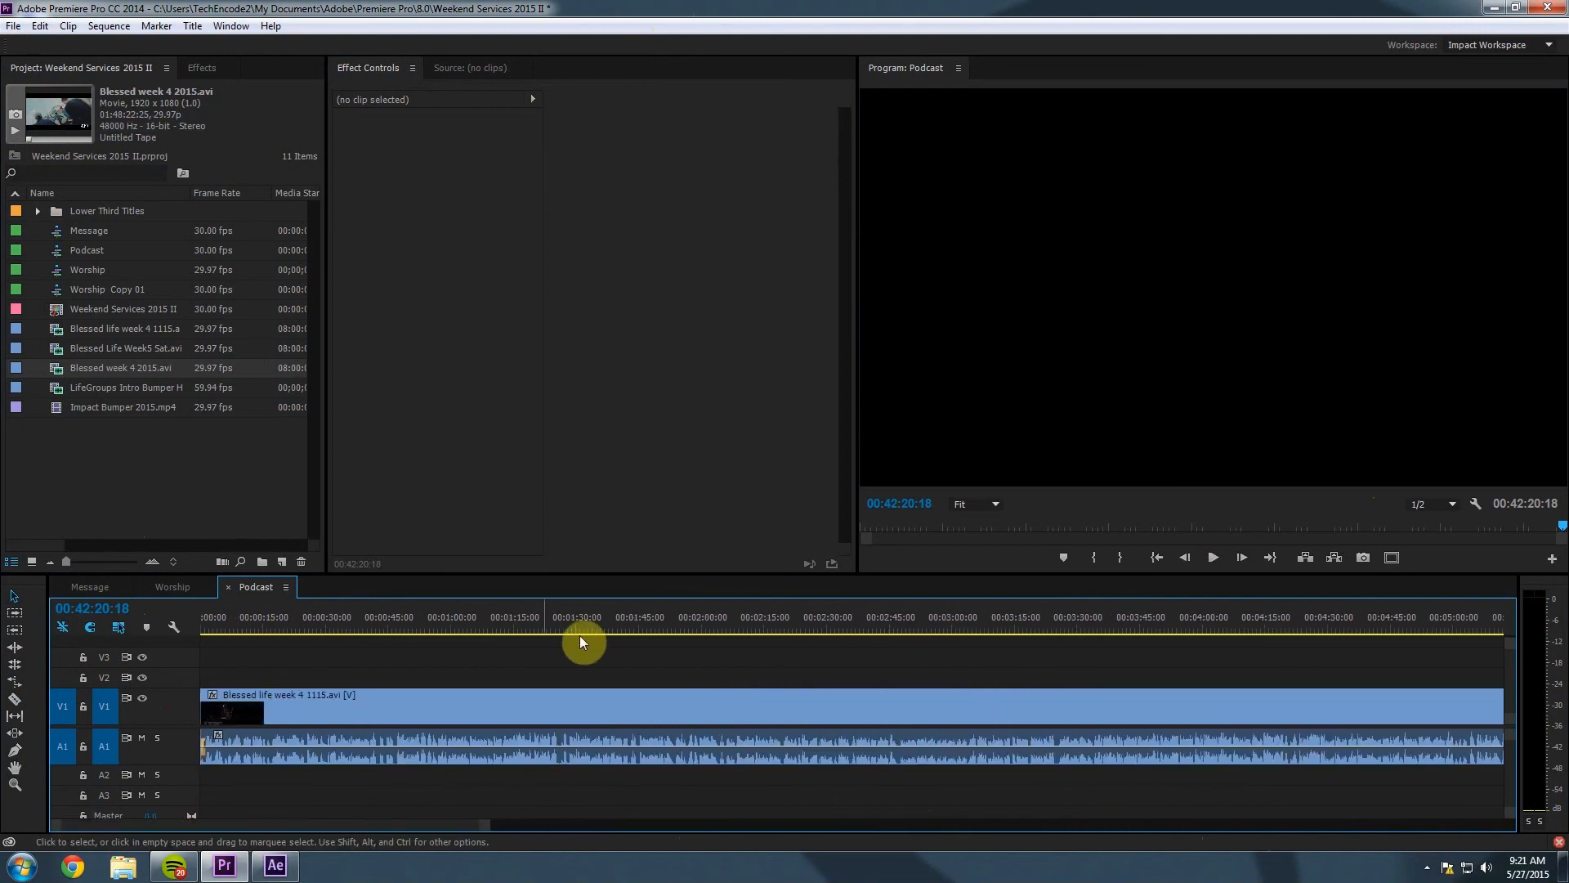
left_click_drag(494, 832, 1425, 826)
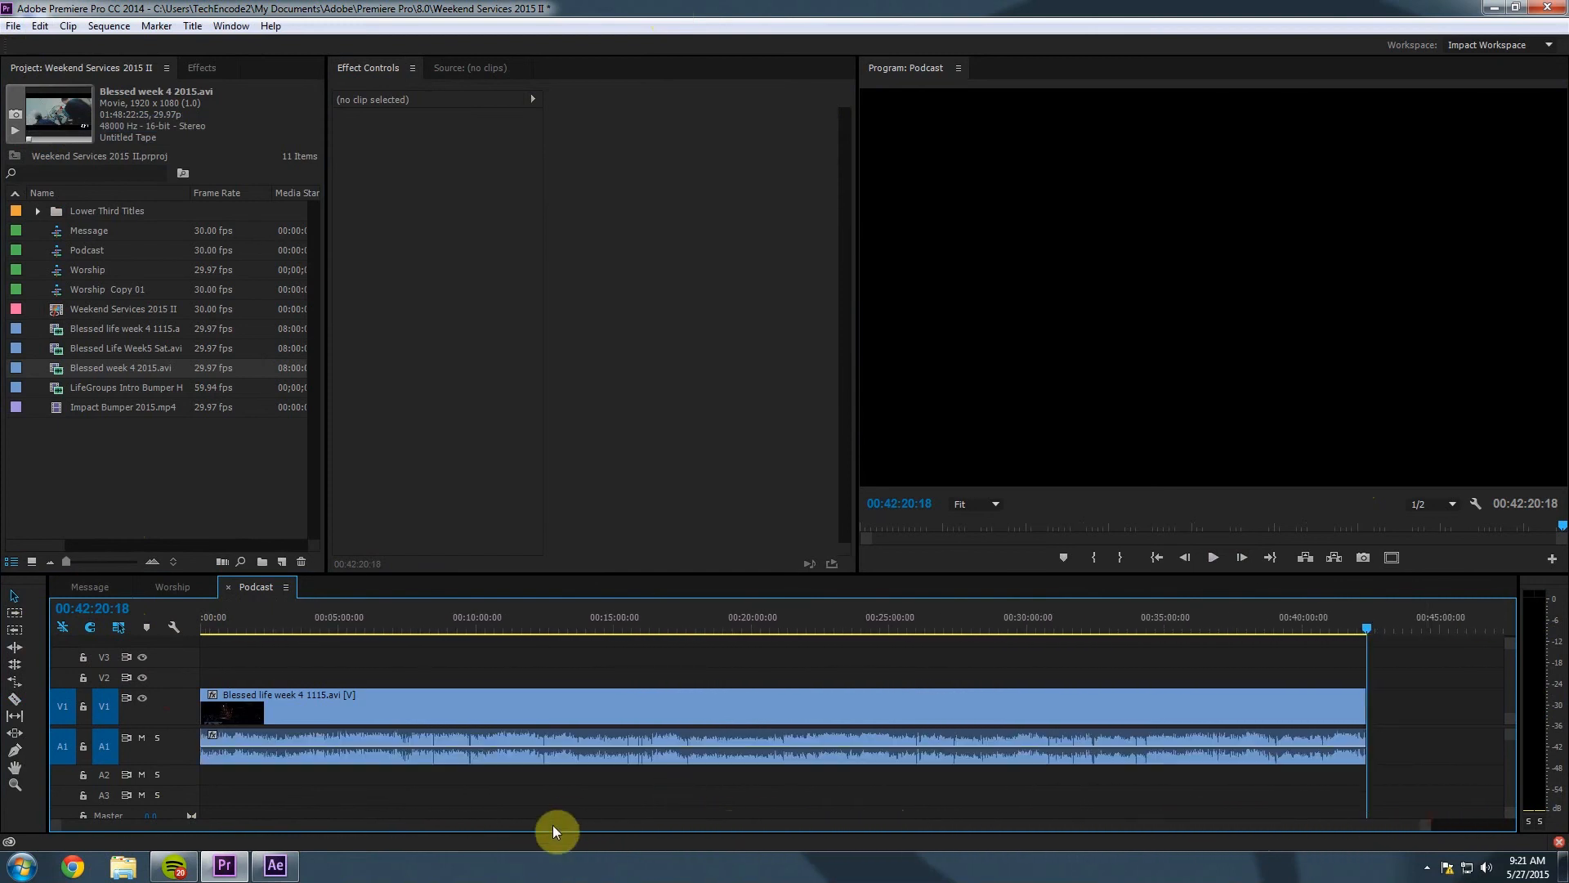
left_click(402, 618)
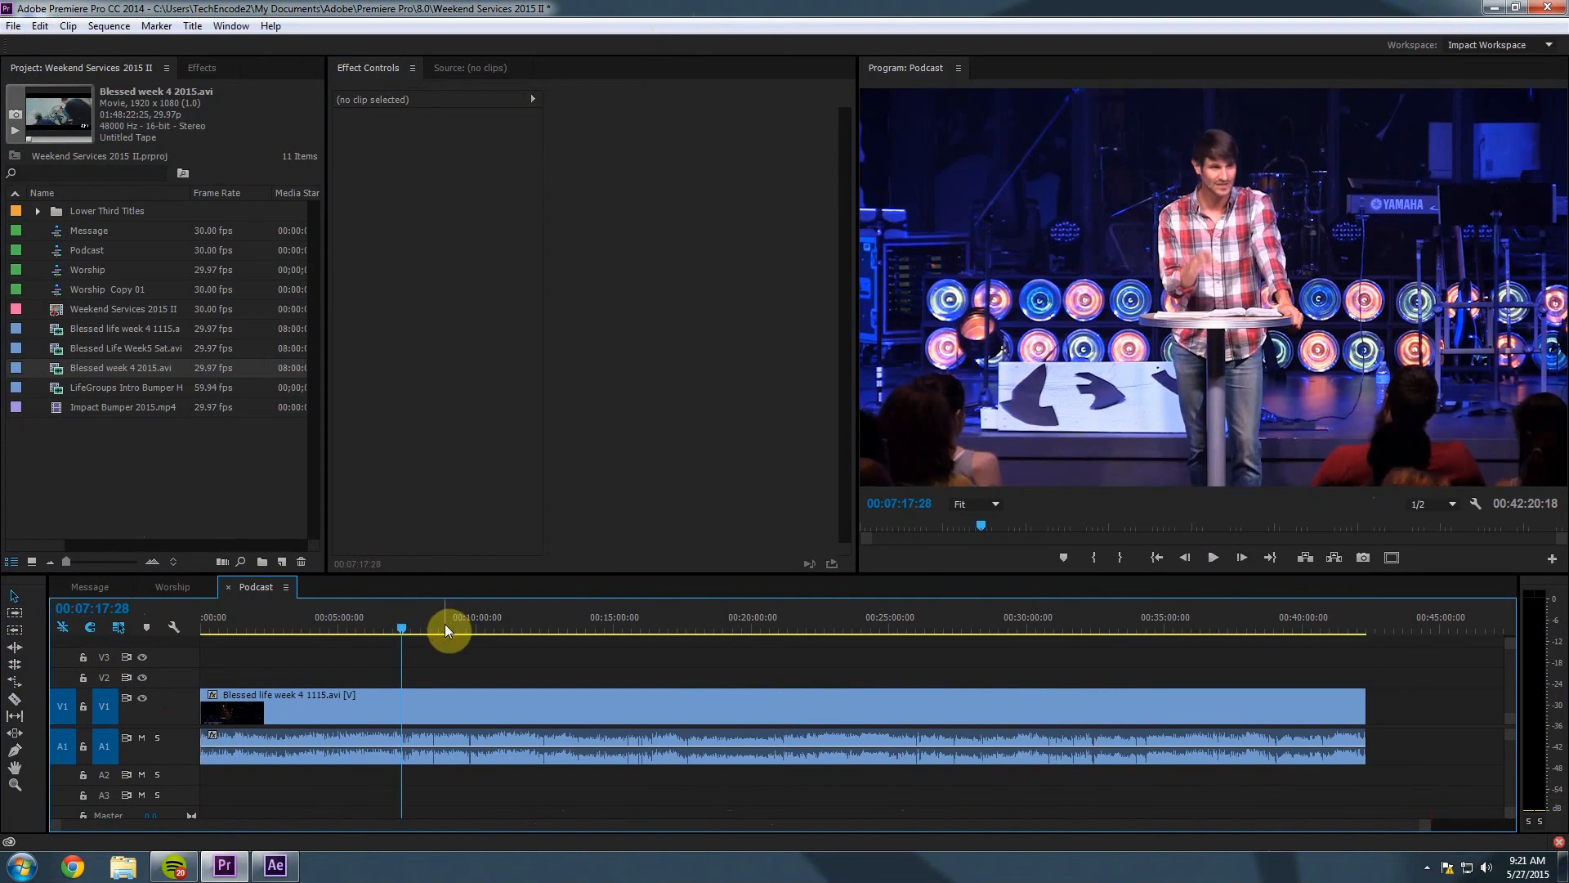
left_click(458, 704)
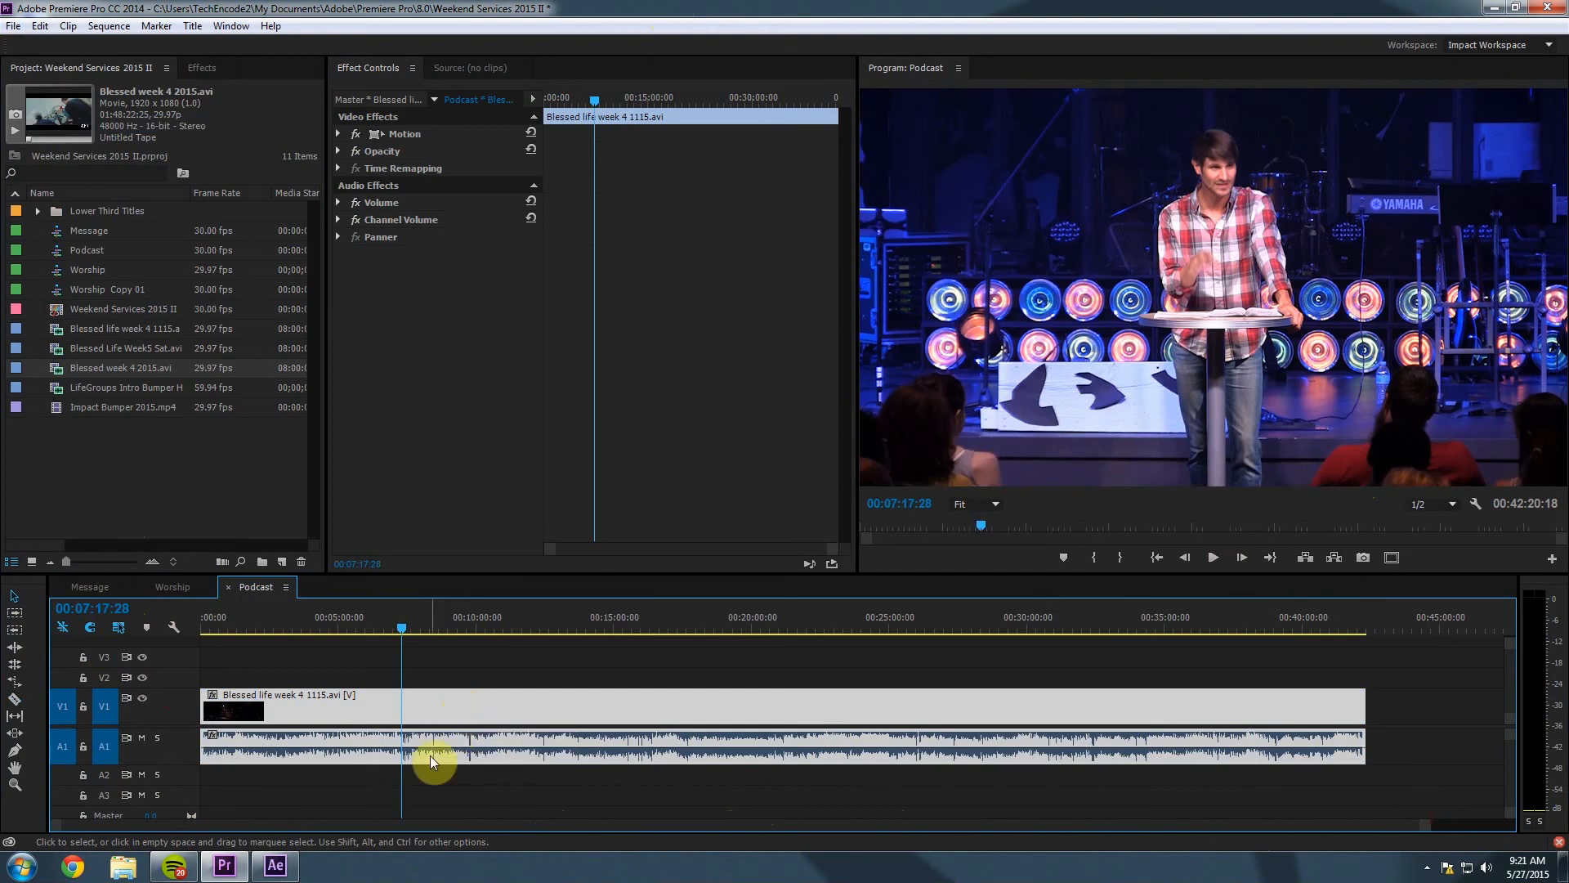
Unlink the Podcast clip, delete its video to keep only audio, and return to Message.
right_click(457, 712)
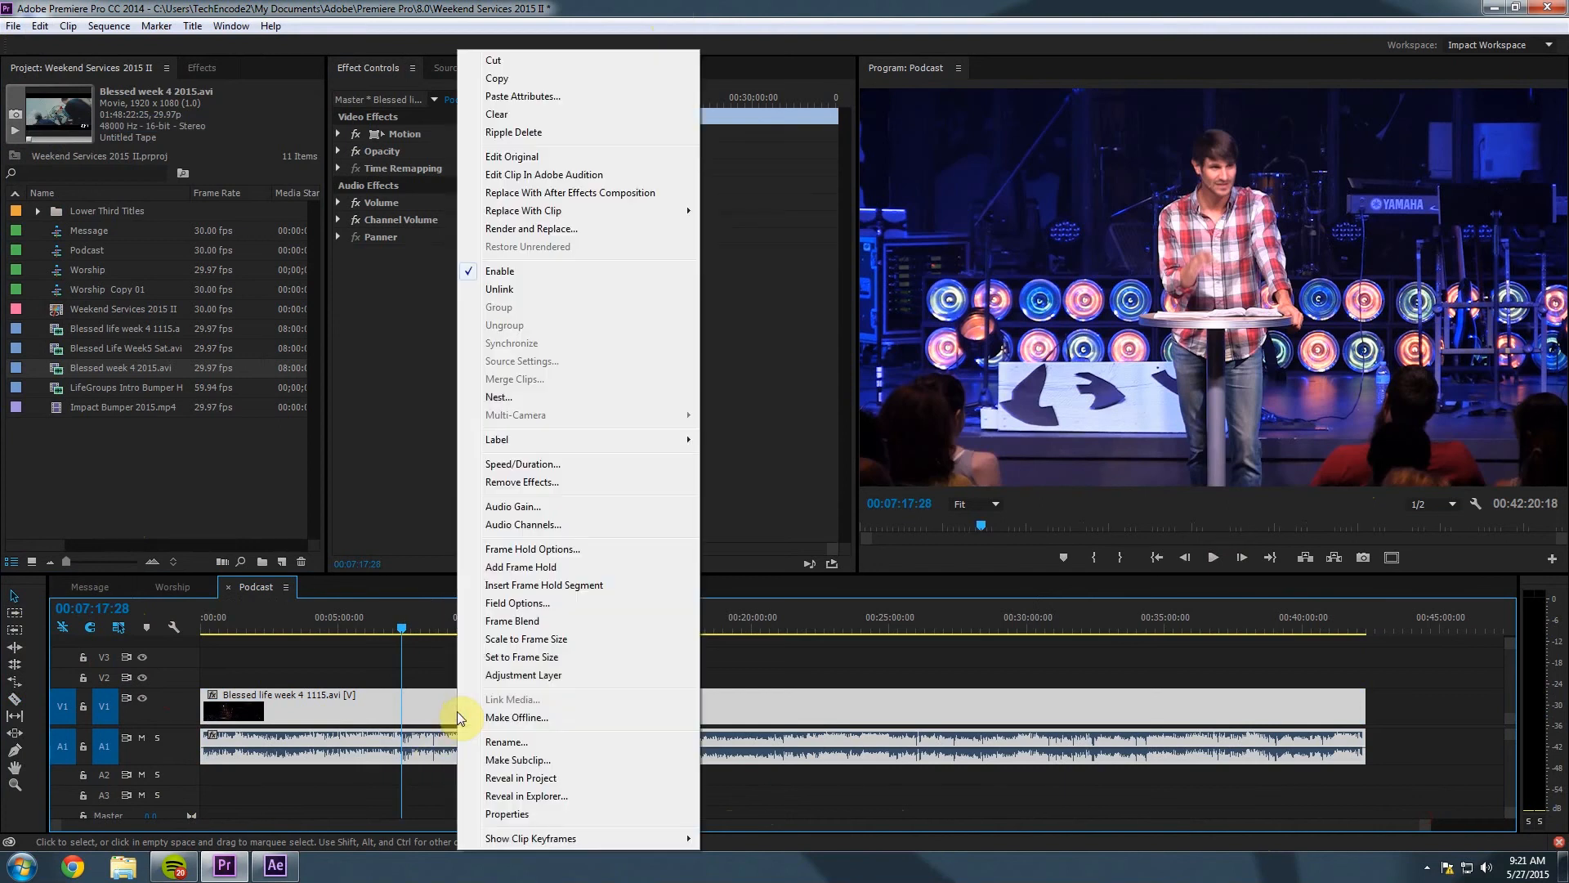
left_click(535, 287)
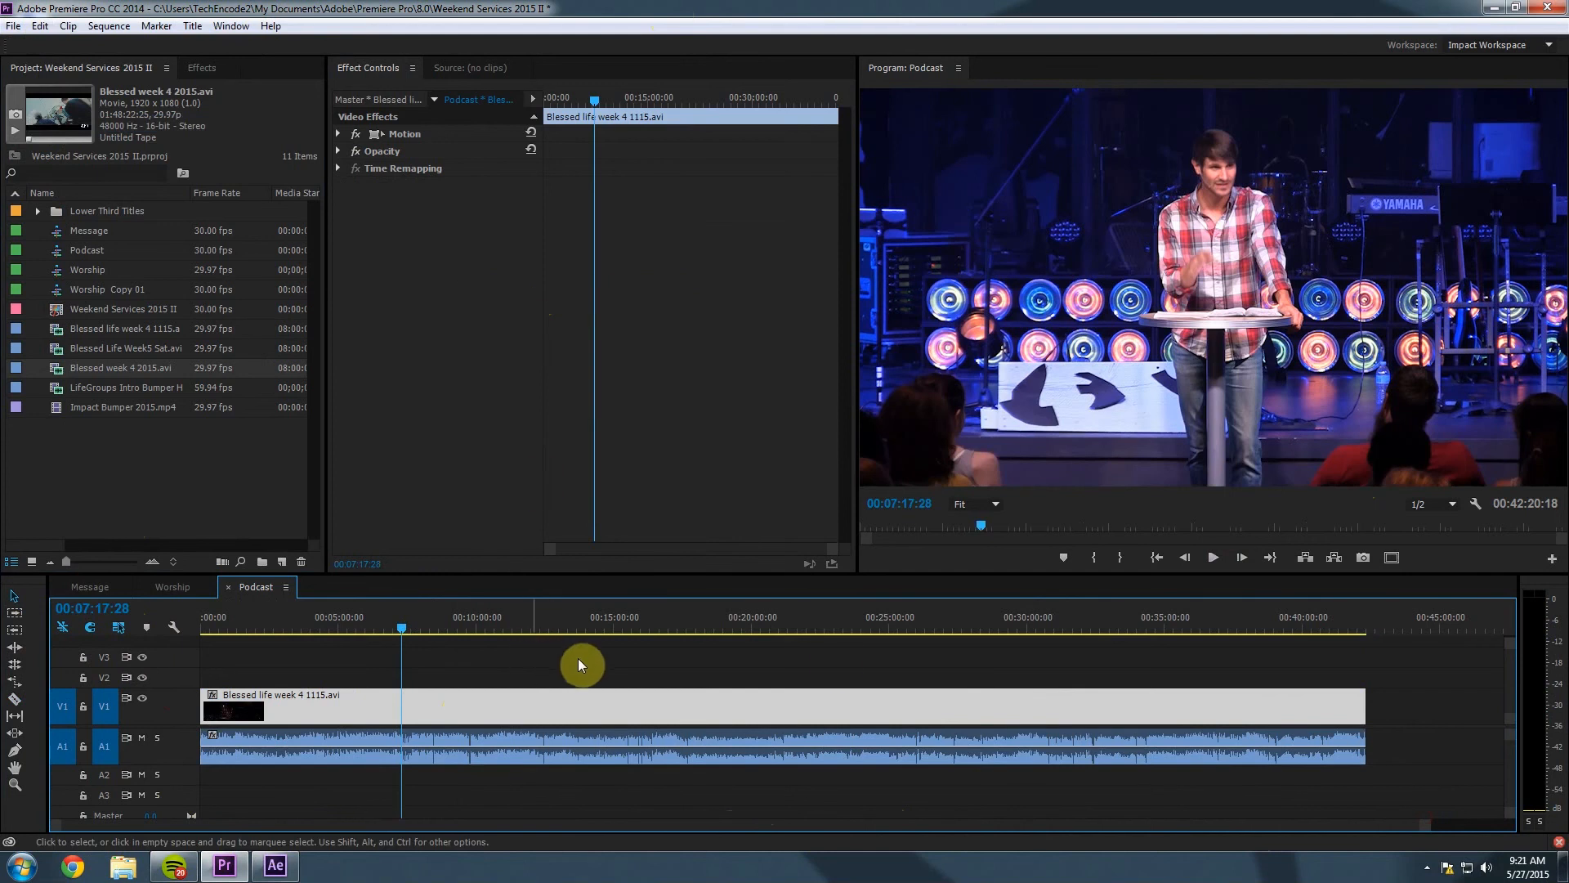
left_click(834, 662)
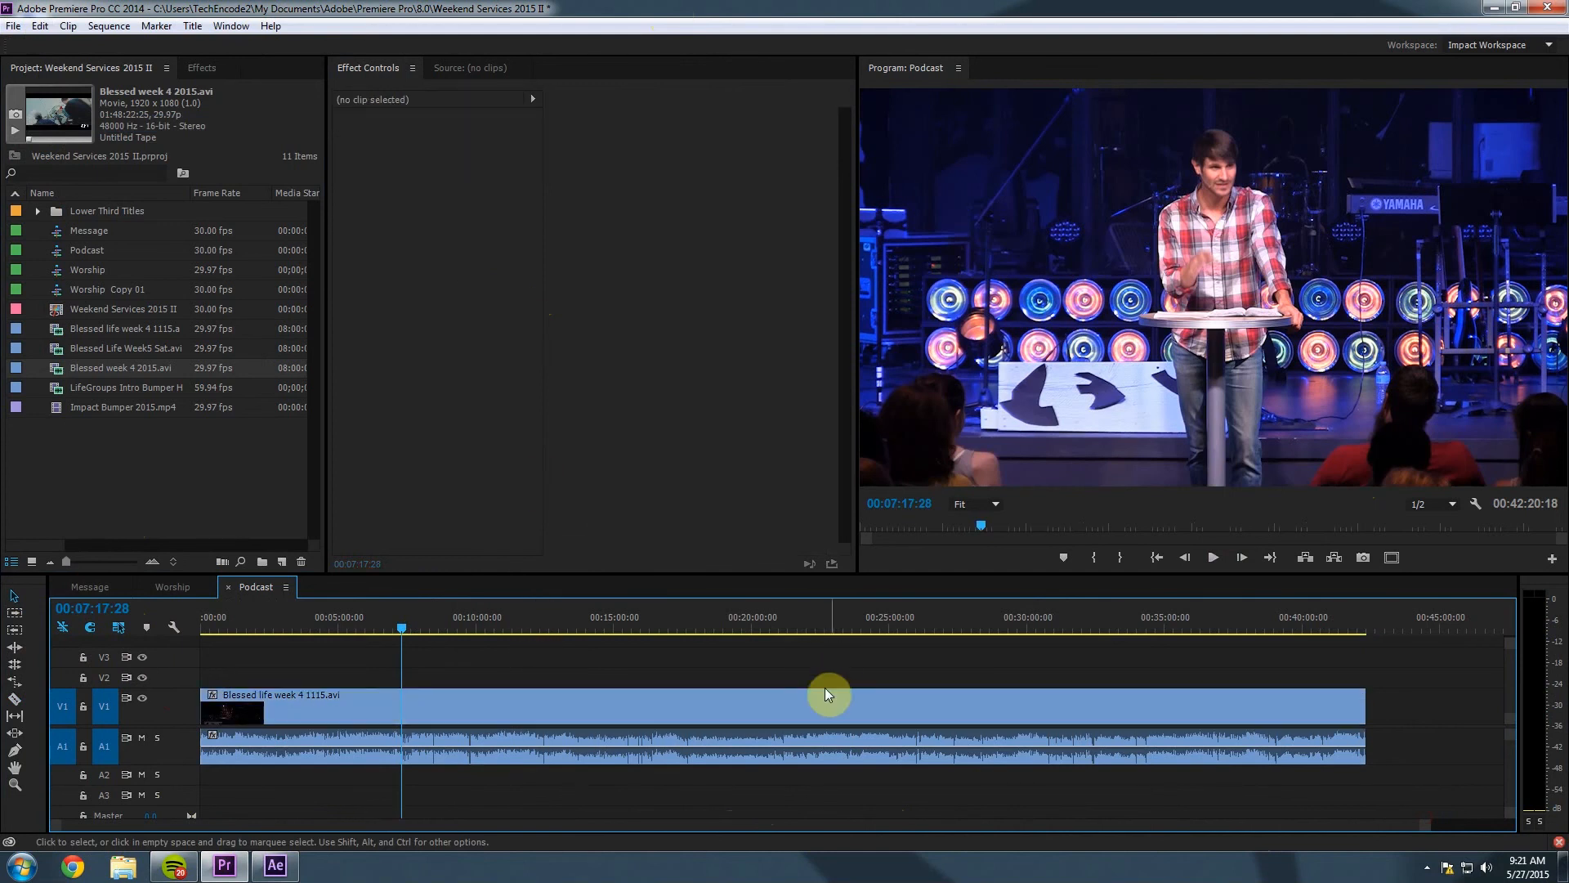
left_click(822, 697)
left_click(770, 732)
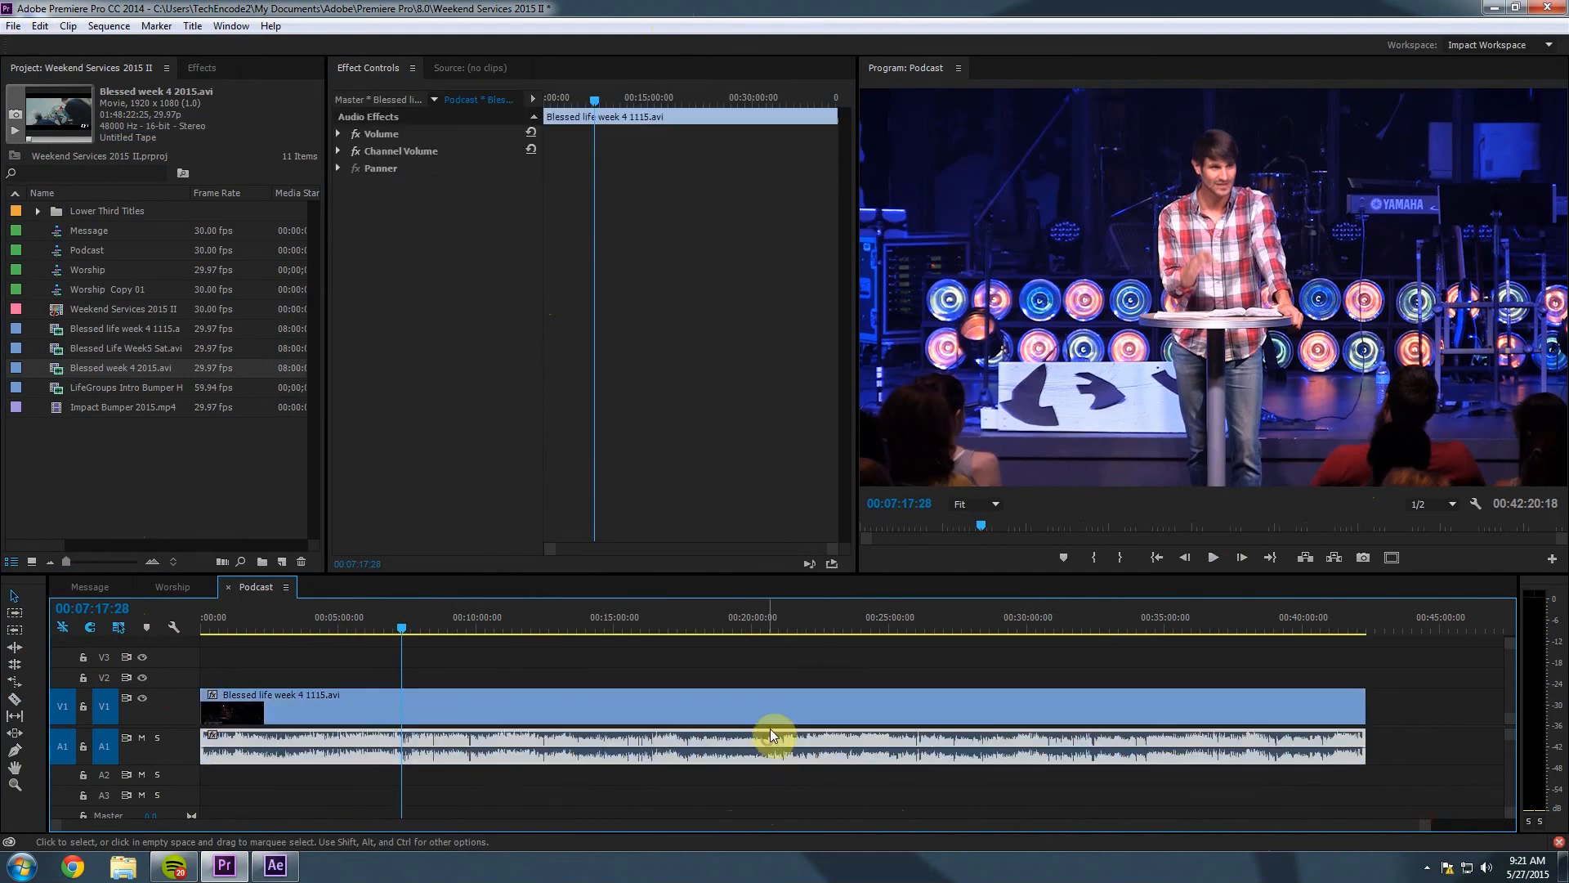
left_click(774, 708)
left_click(765, 734)
left_click(759, 709)
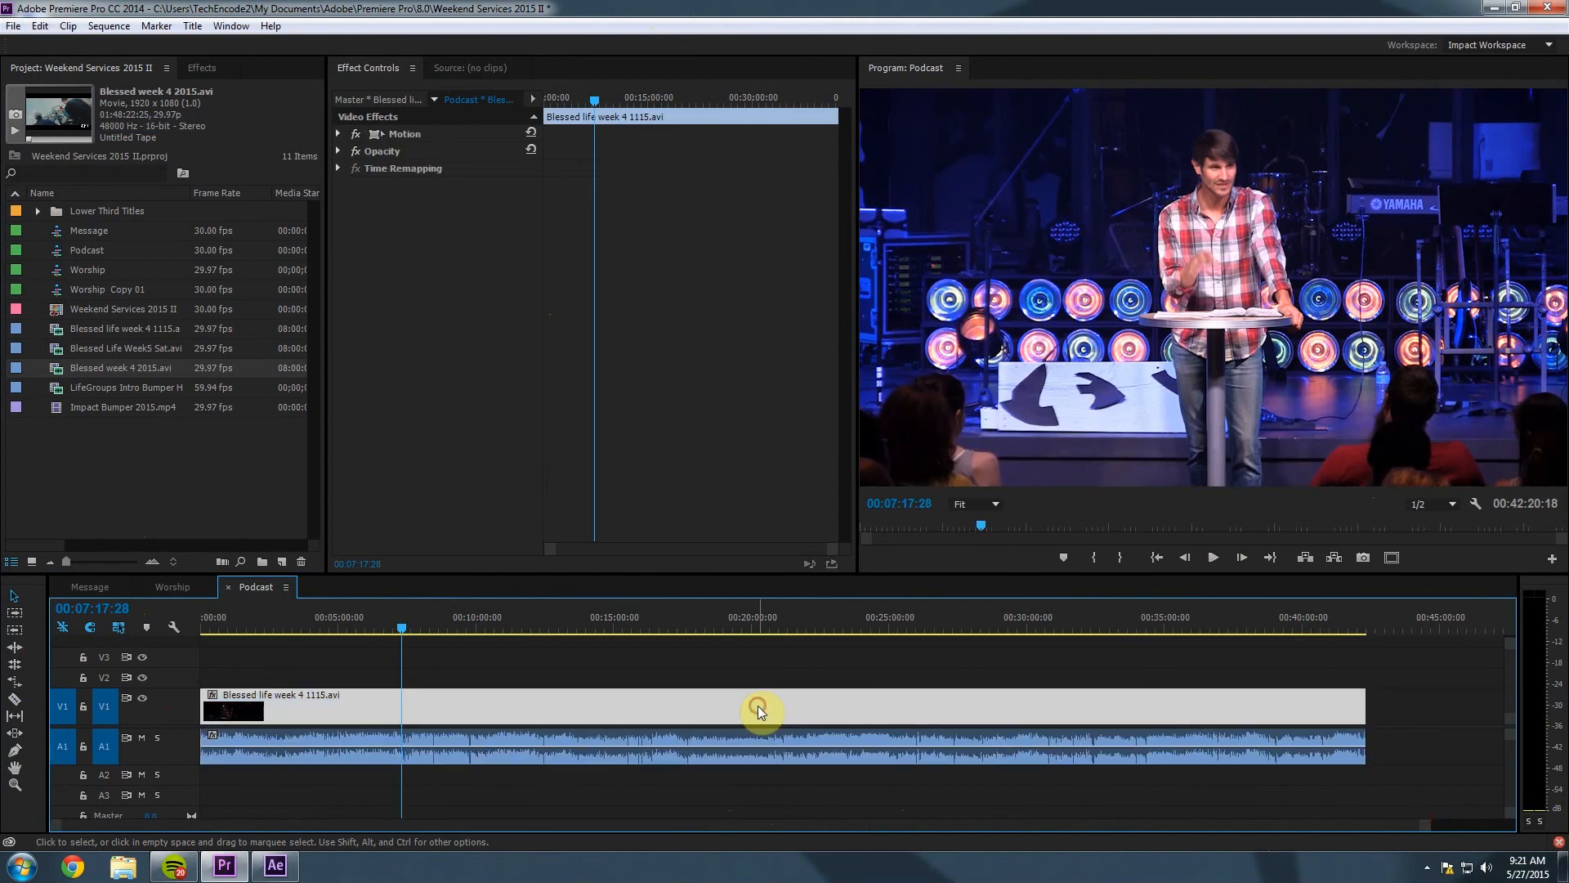
key("Delete")
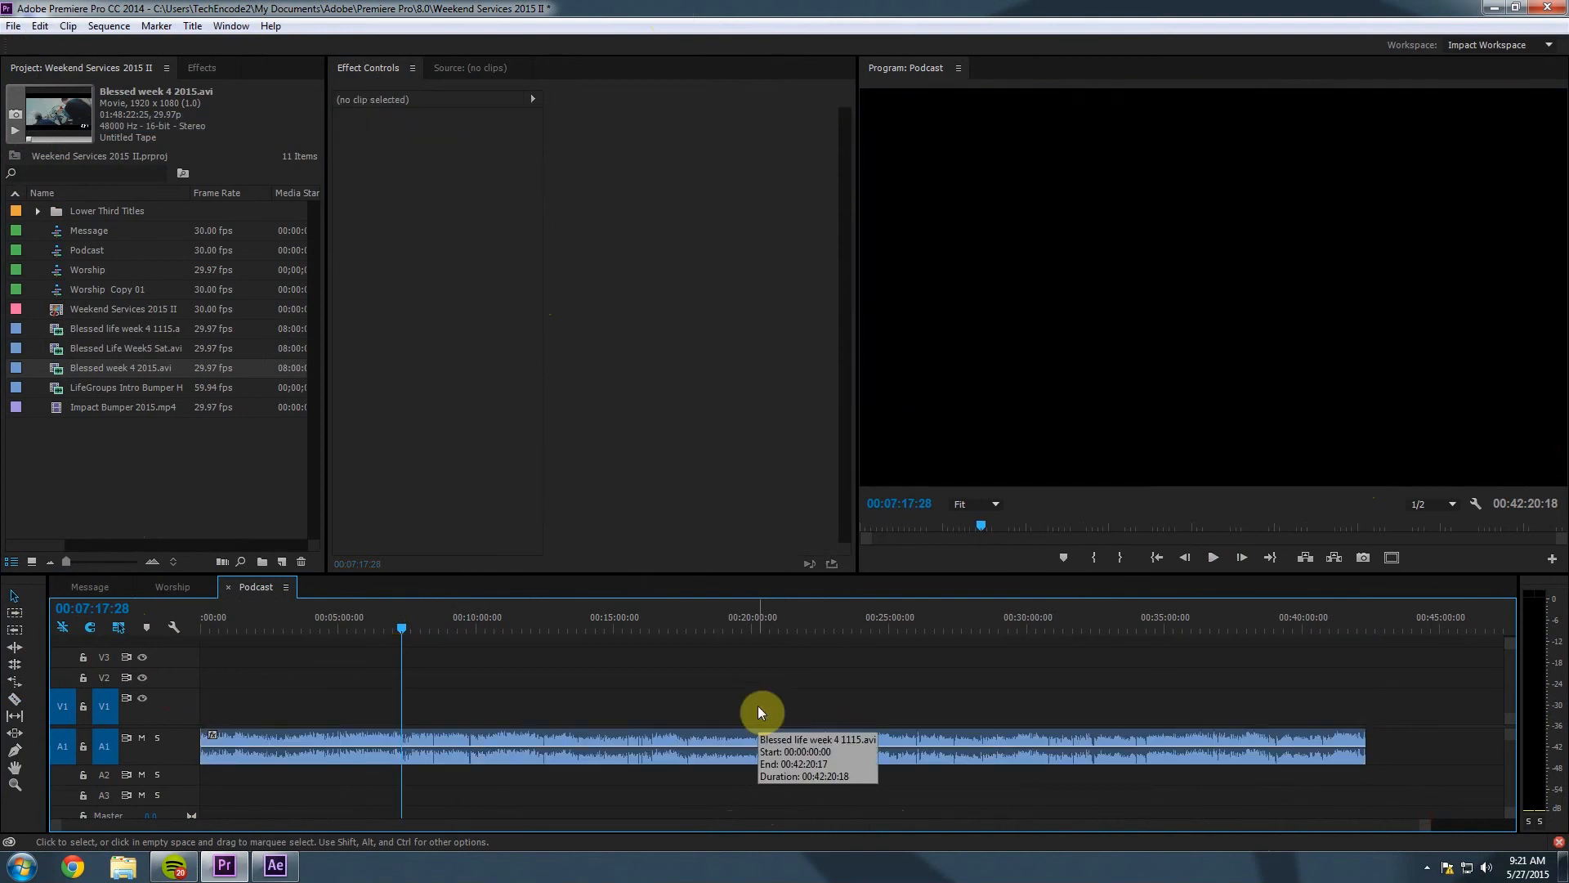
left_click_drag(364, 619, 314, 616)
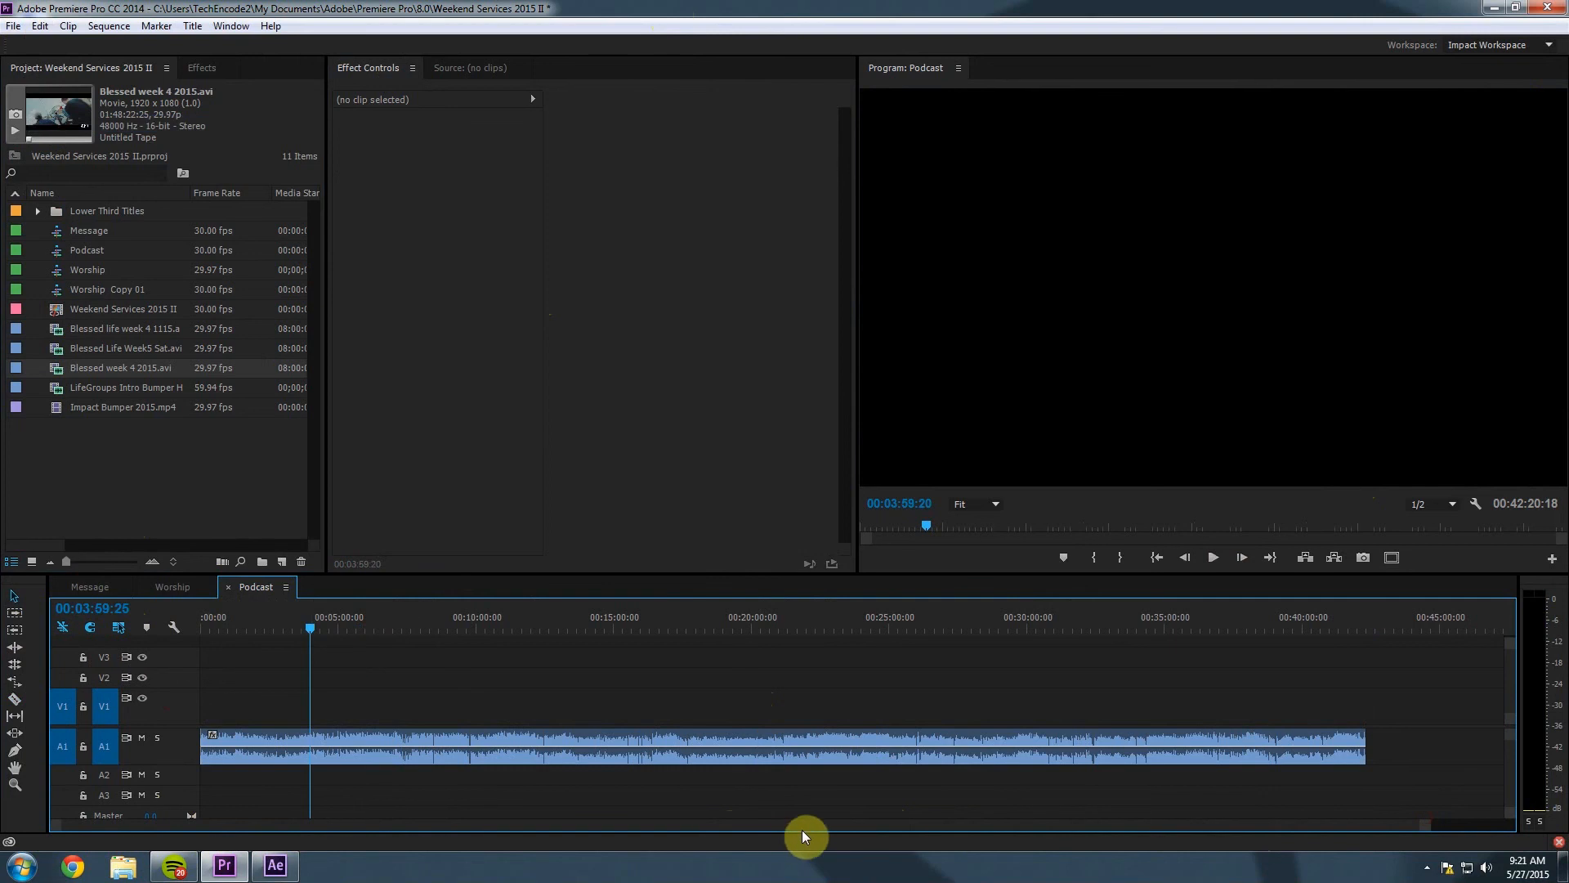
left_click(90, 586)
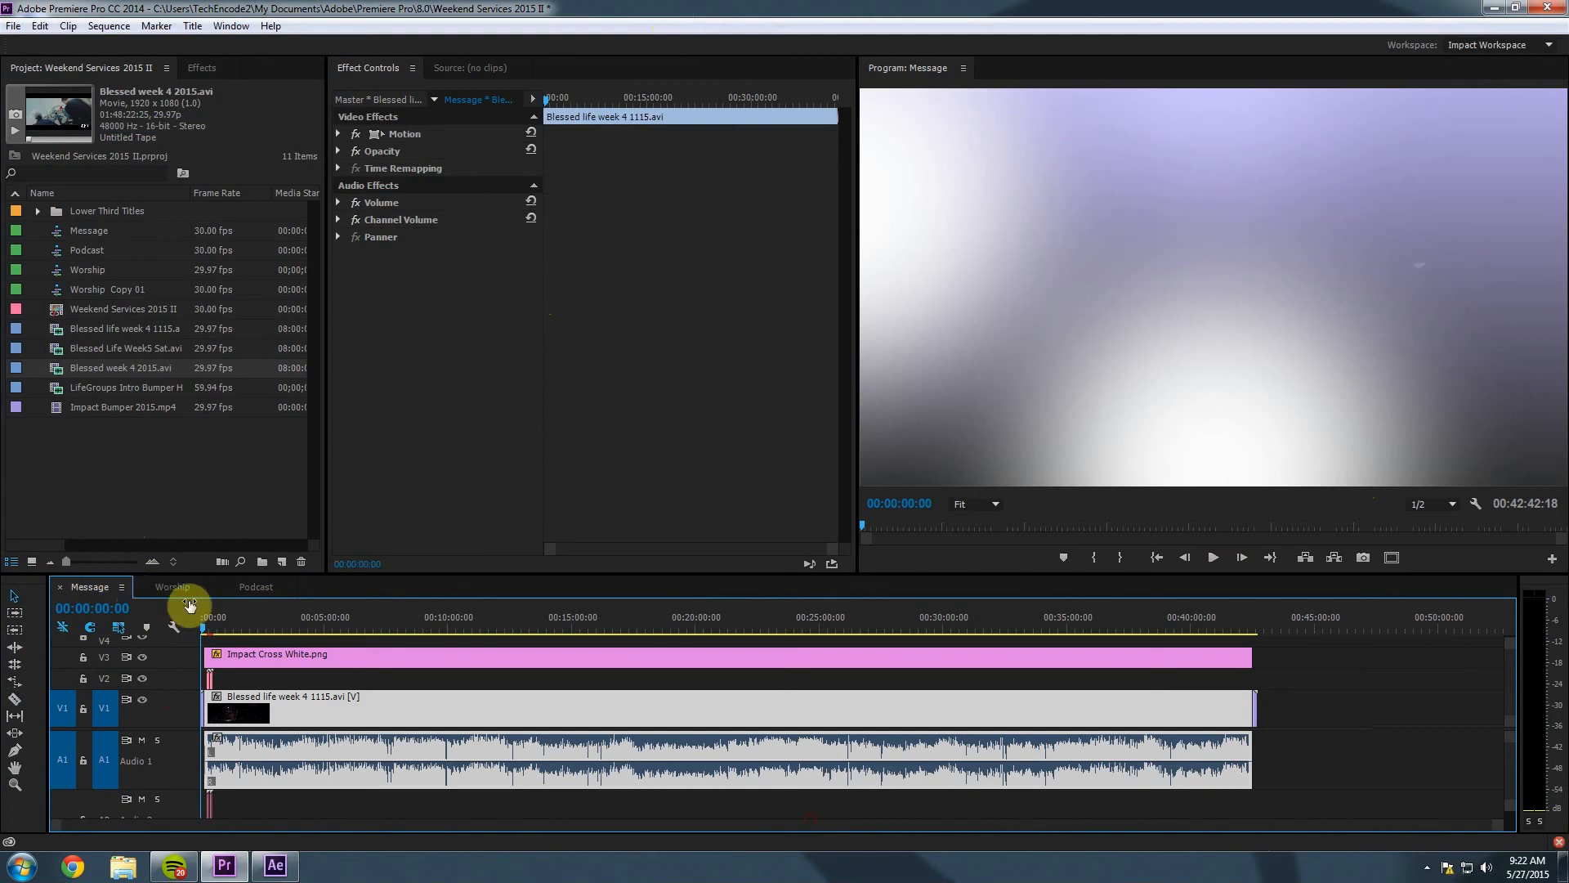
Open the media export settings for the Message sequence and scrub the preview to the speaker.
left_click(13, 26)
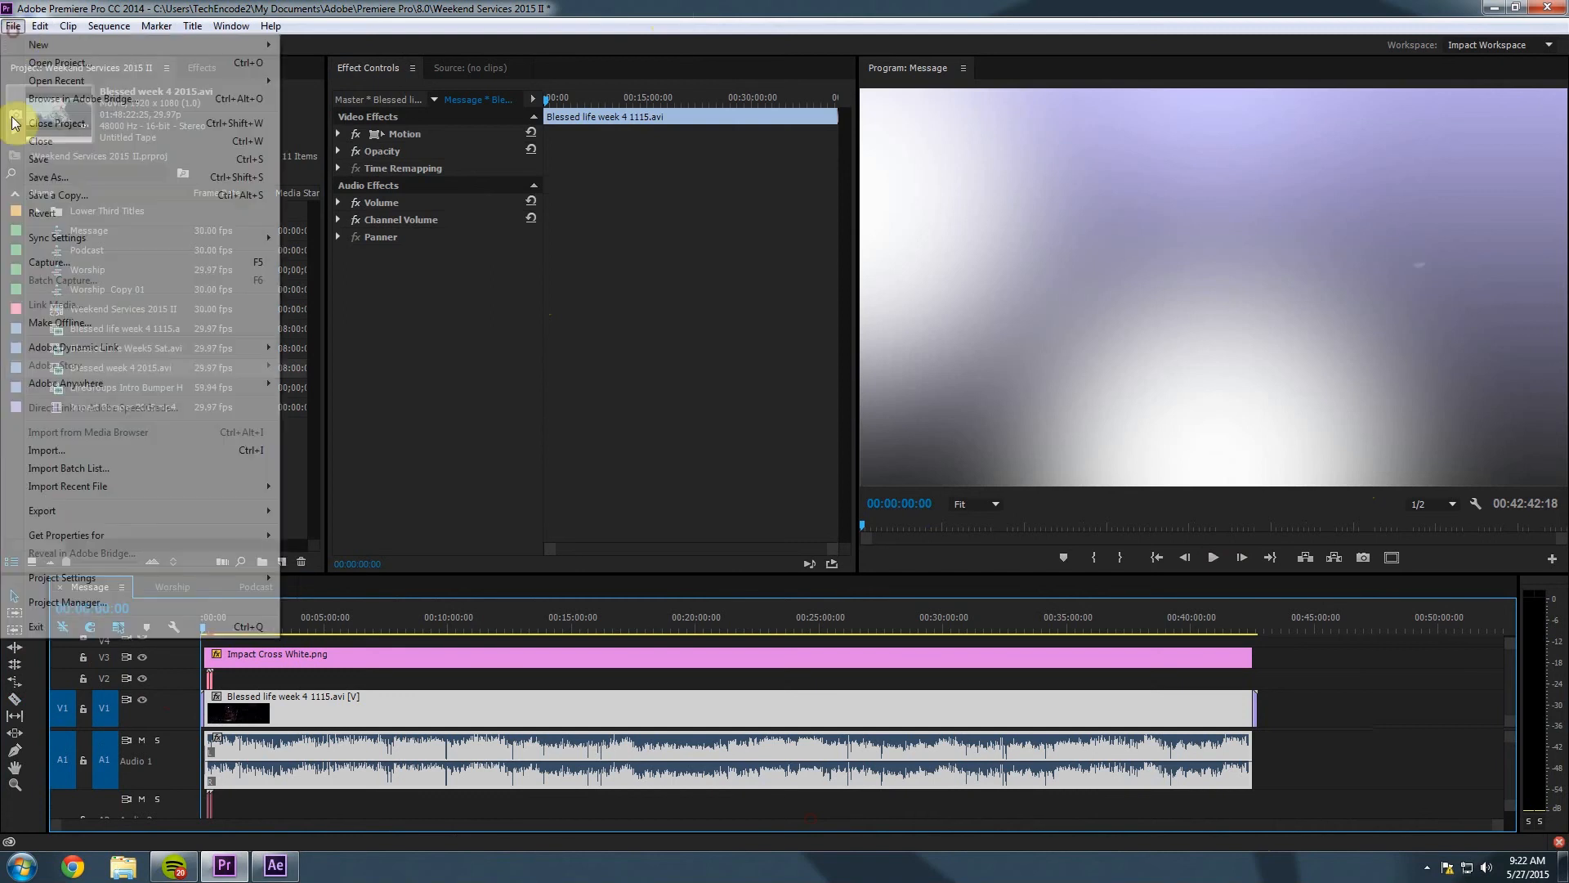
mouse_move(52, 511)
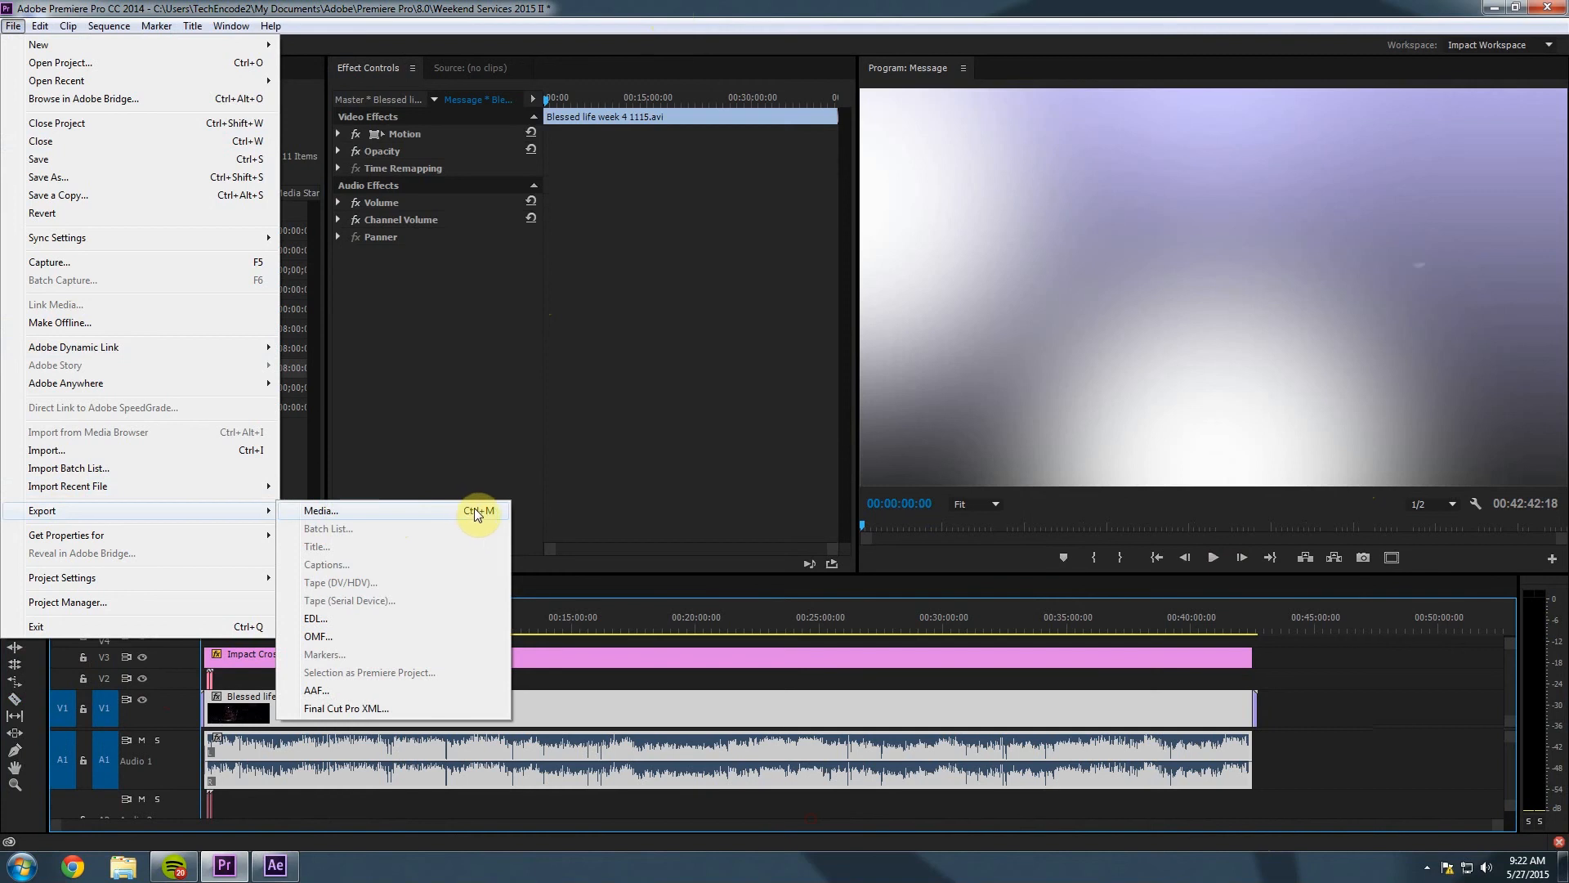
left_click(433, 510)
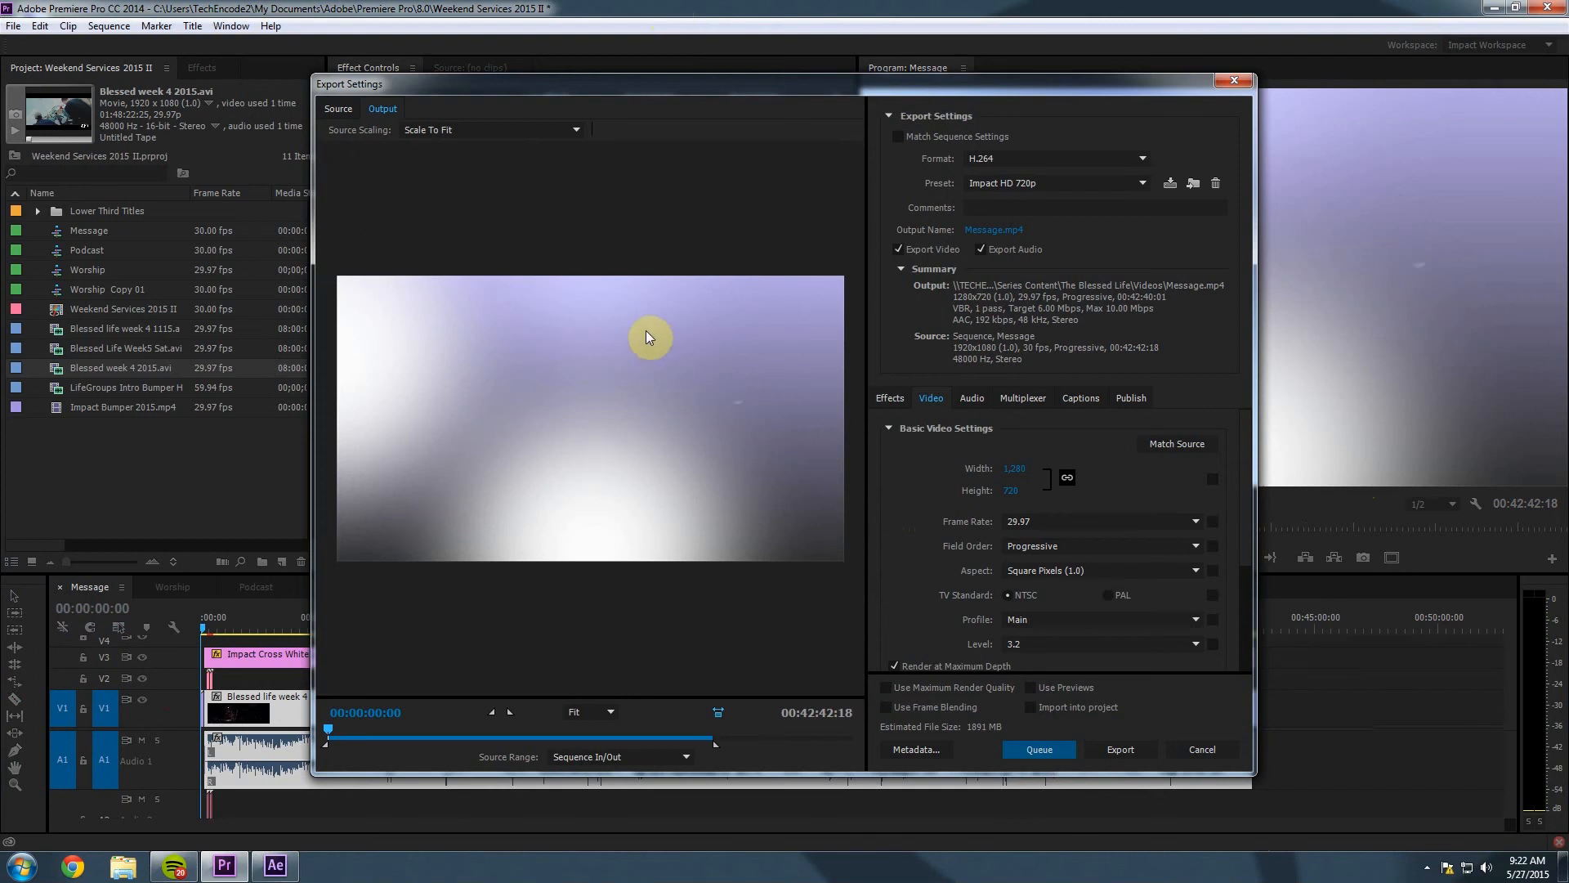
left_click_drag(335, 724, 474, 733)
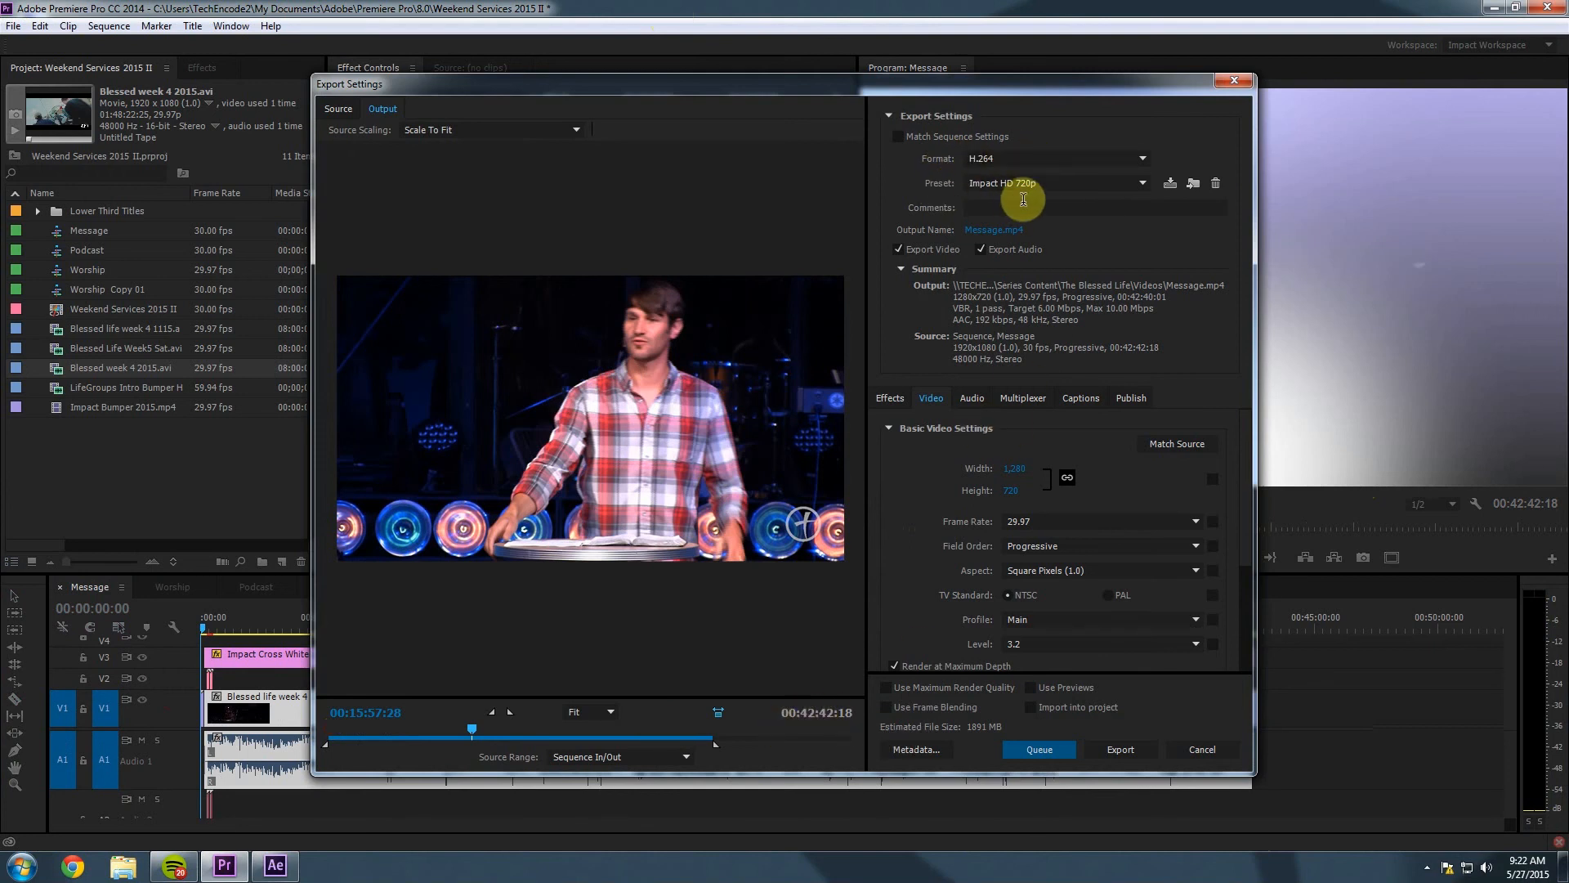
Confirm H.264 format with the Impact HD 720p preset for the Message export.
left_click(1051, 159)
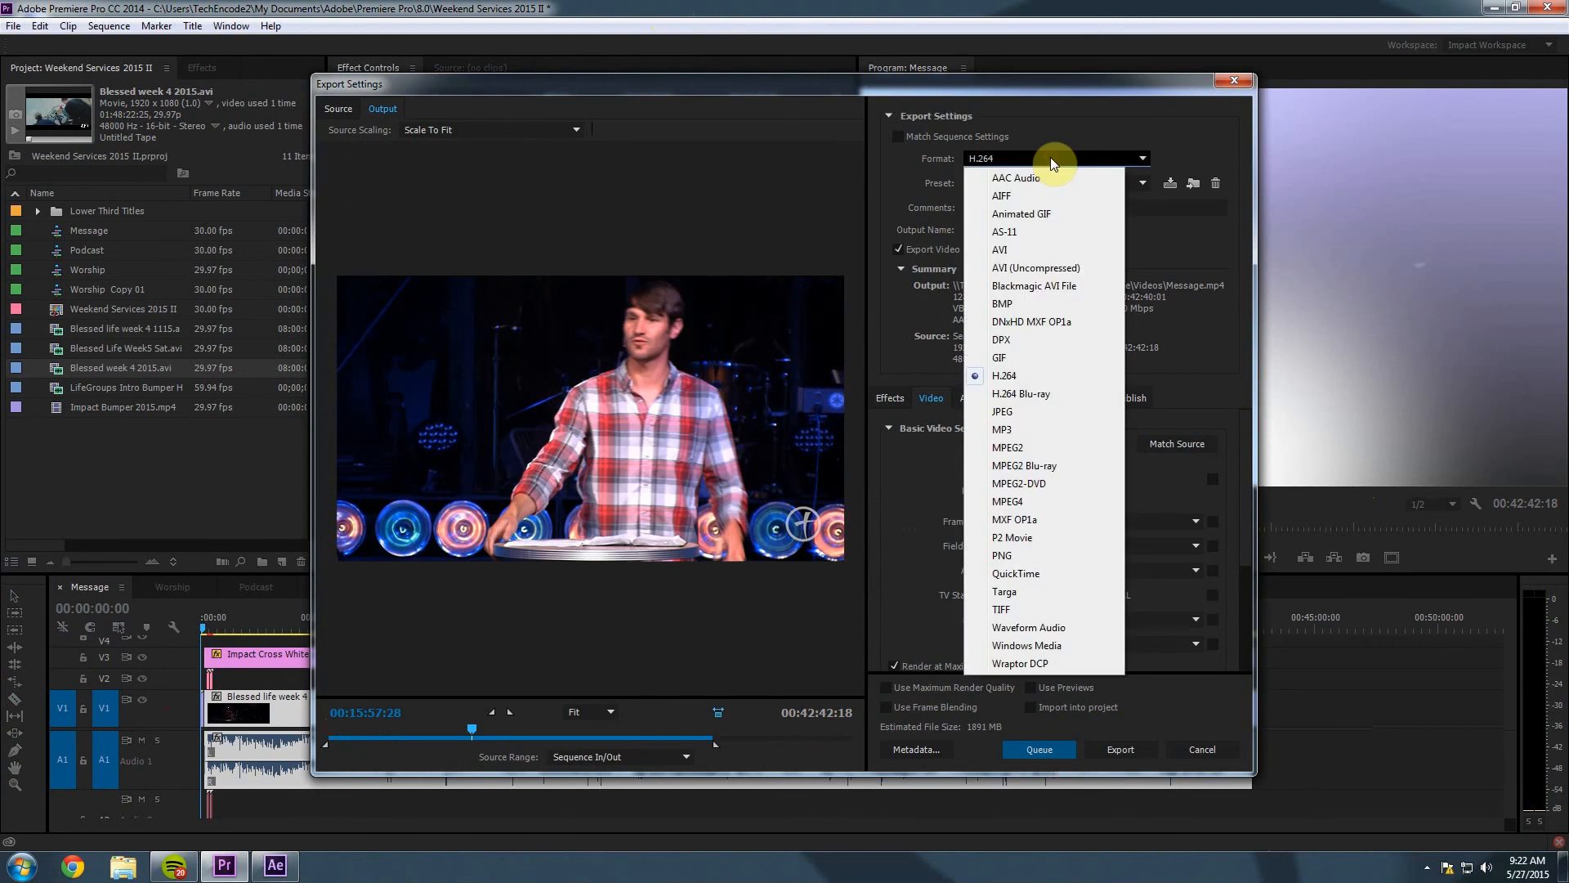
left_click(1022, 381)
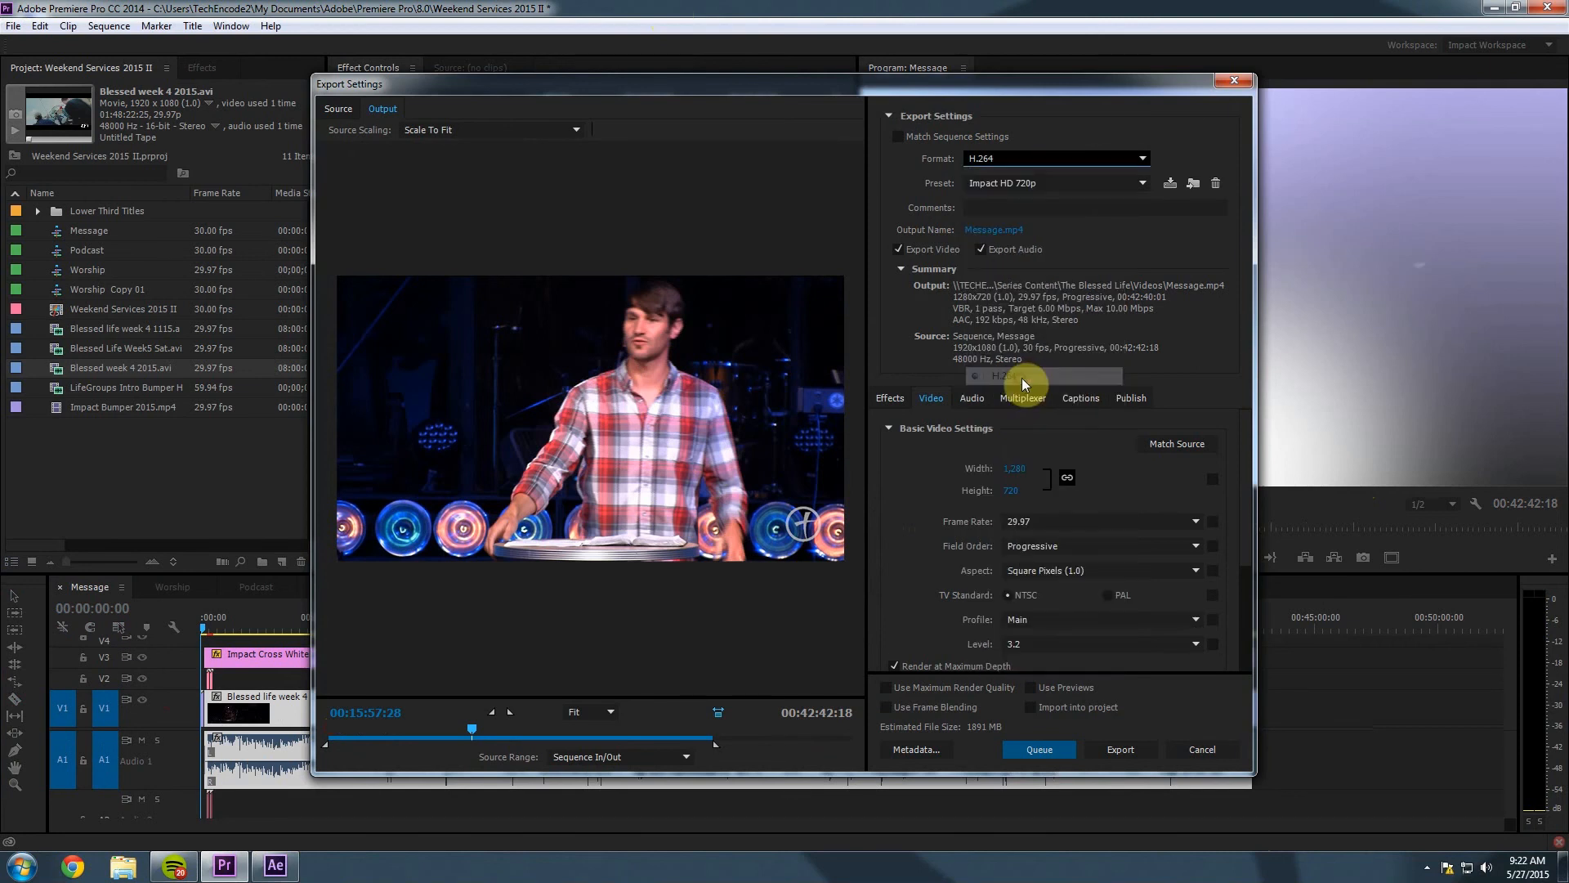
left_click(1096, 183)
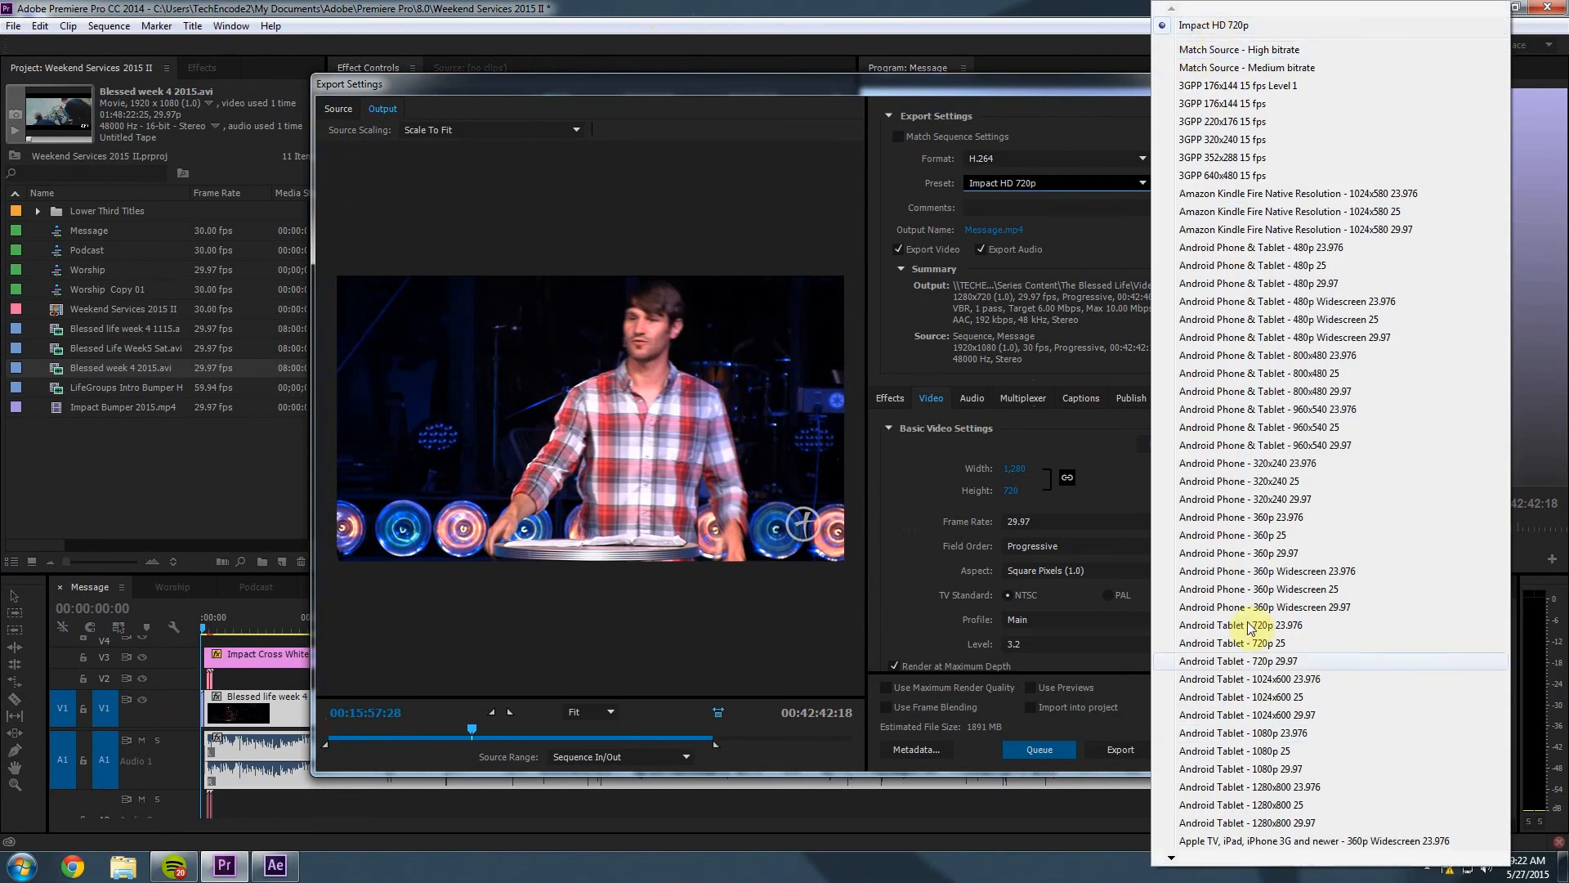
left_click(1203, 24)
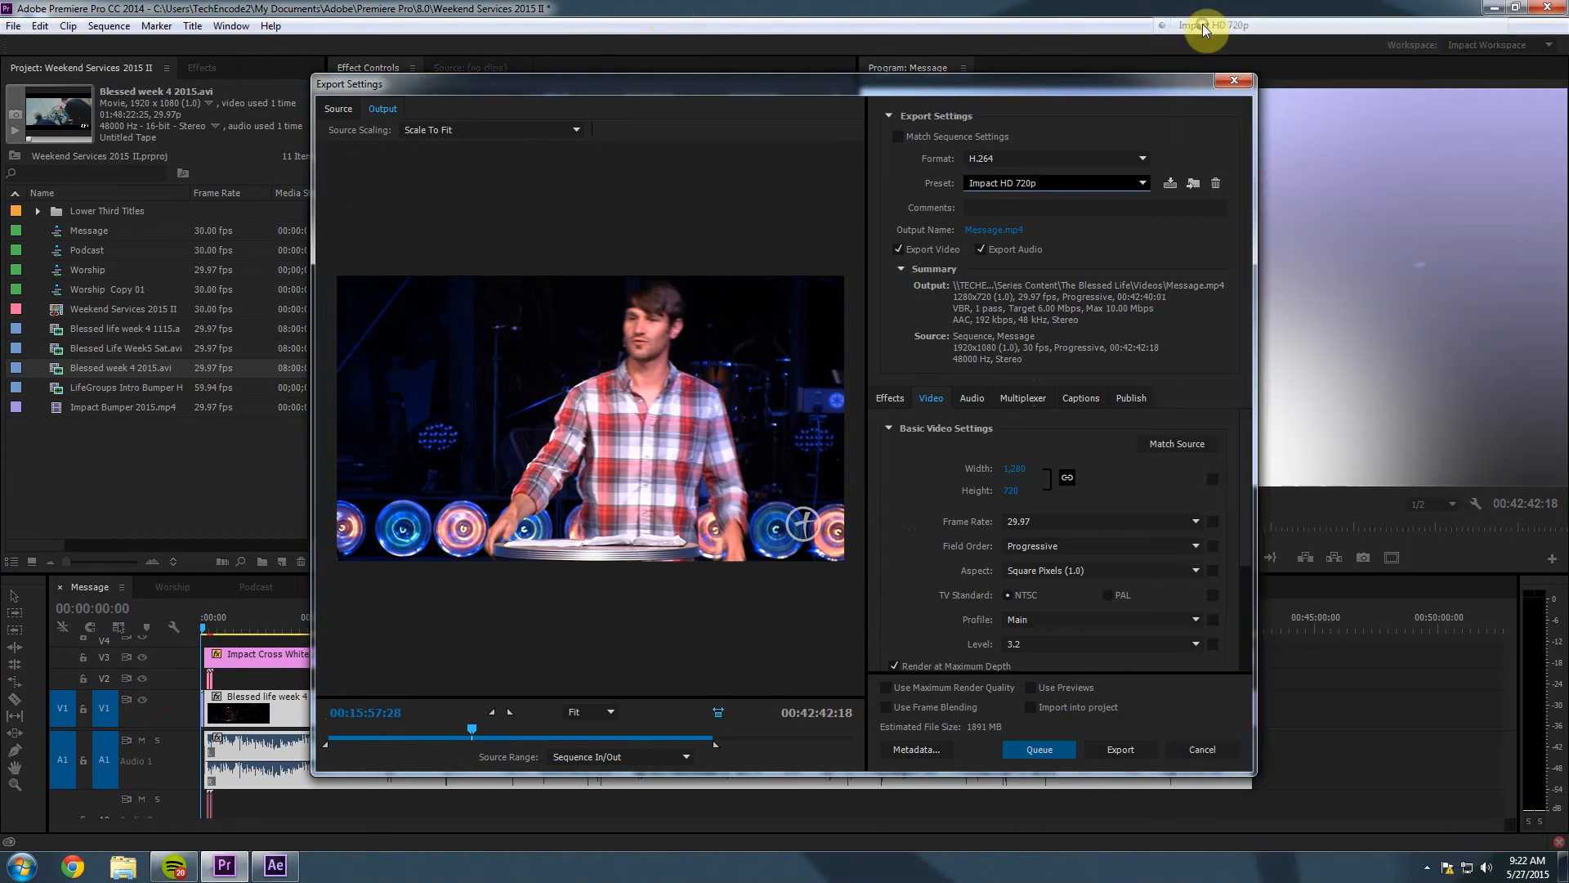
left_click_drag(1174, 82, 1175, 65)
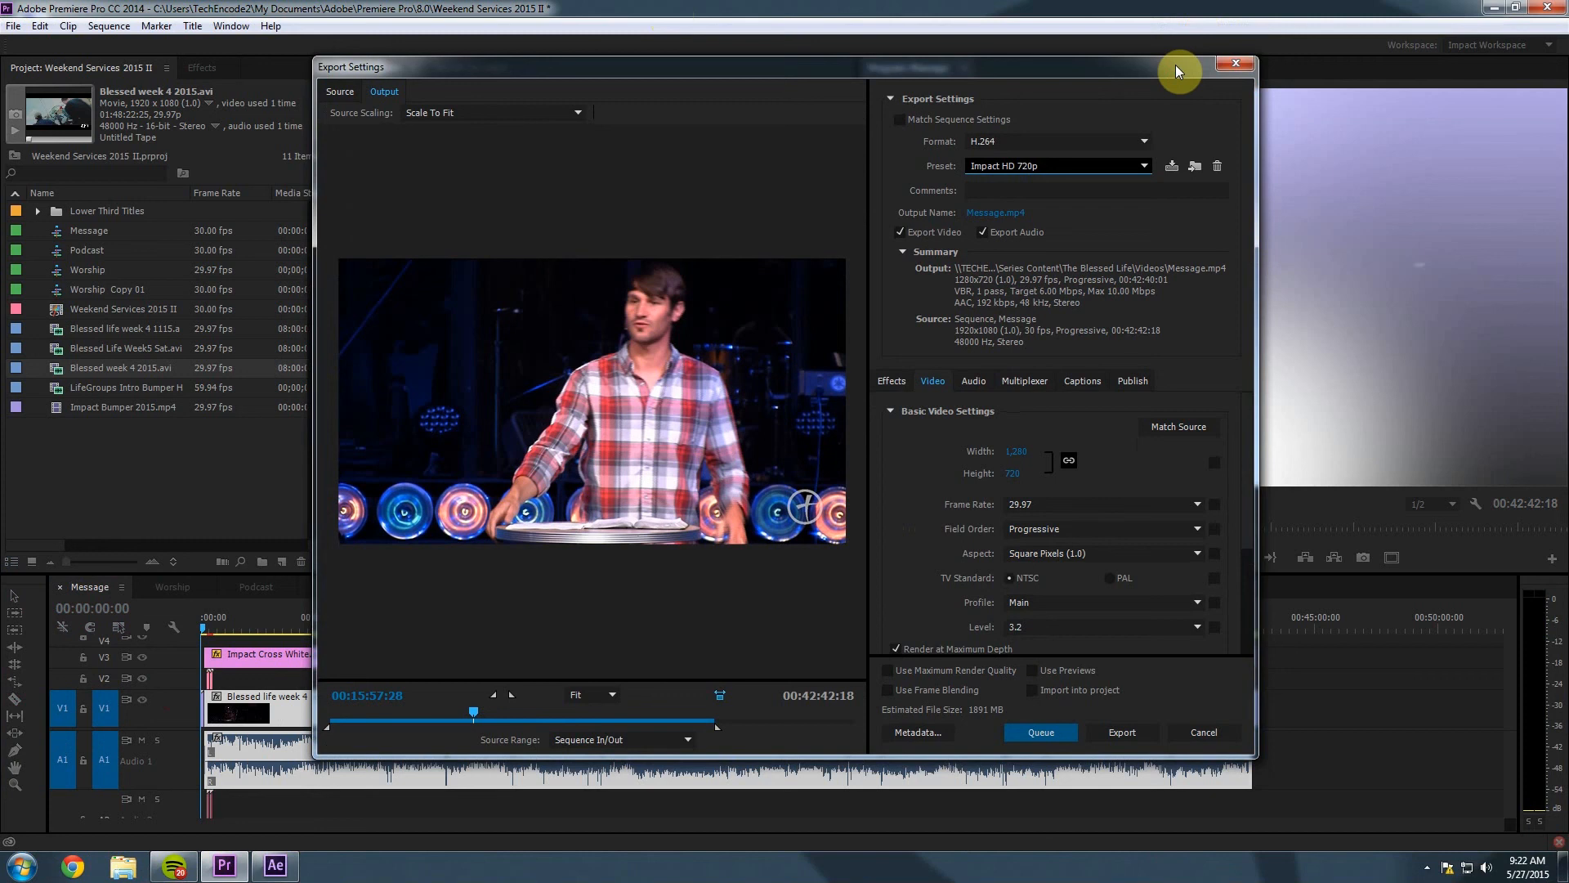
left_click(999, 213)
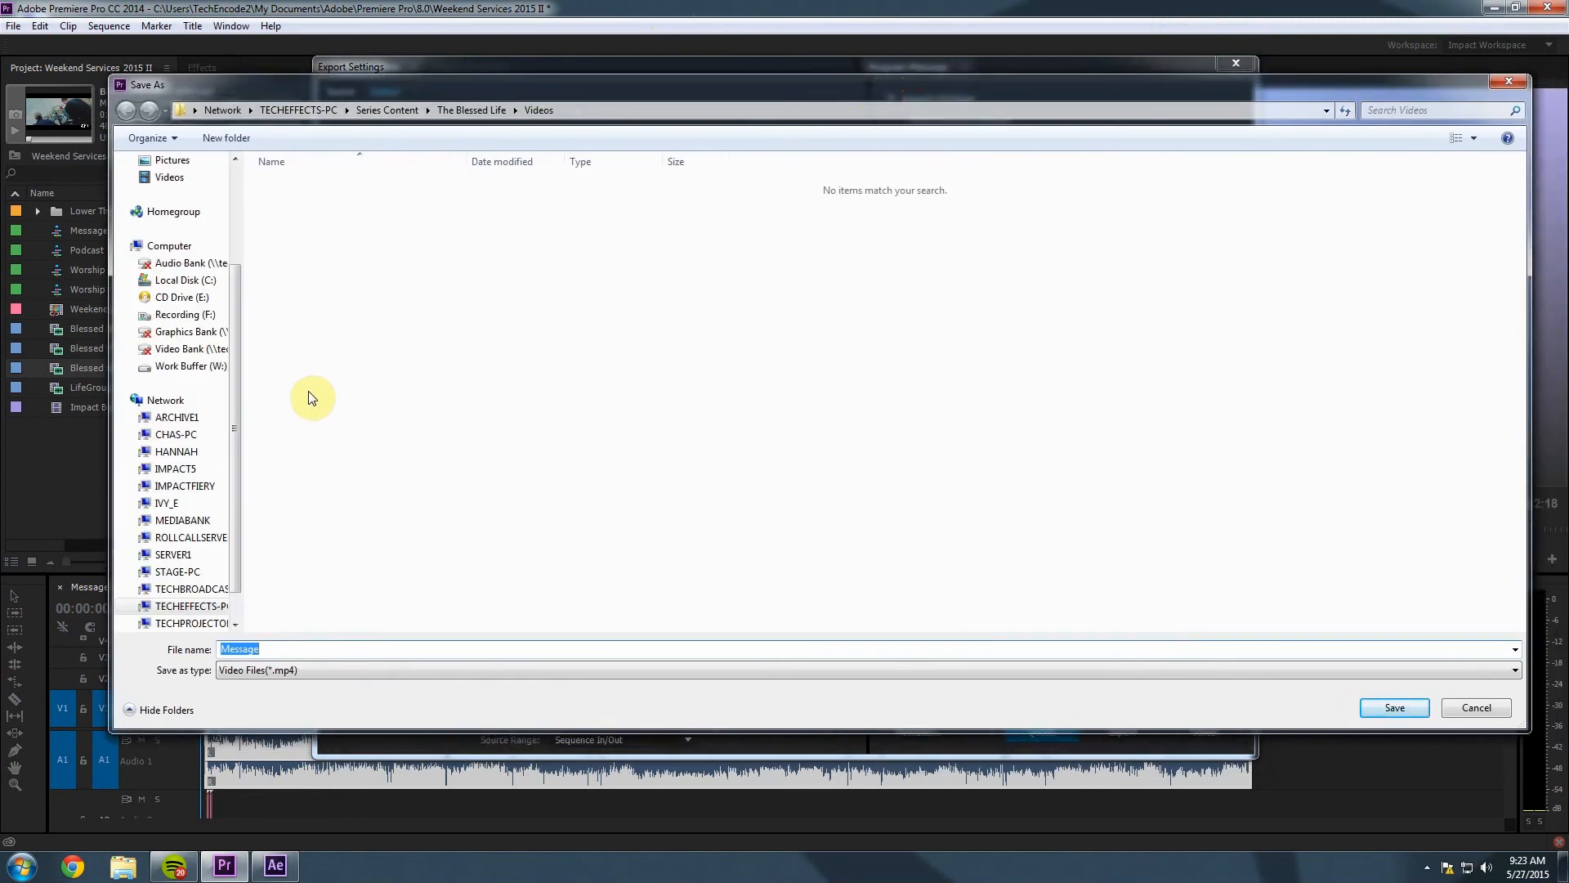
Browse the save location to Recording (F:) > 2015-03 The Blessed Life > Week 5.
left_click(179, 317)
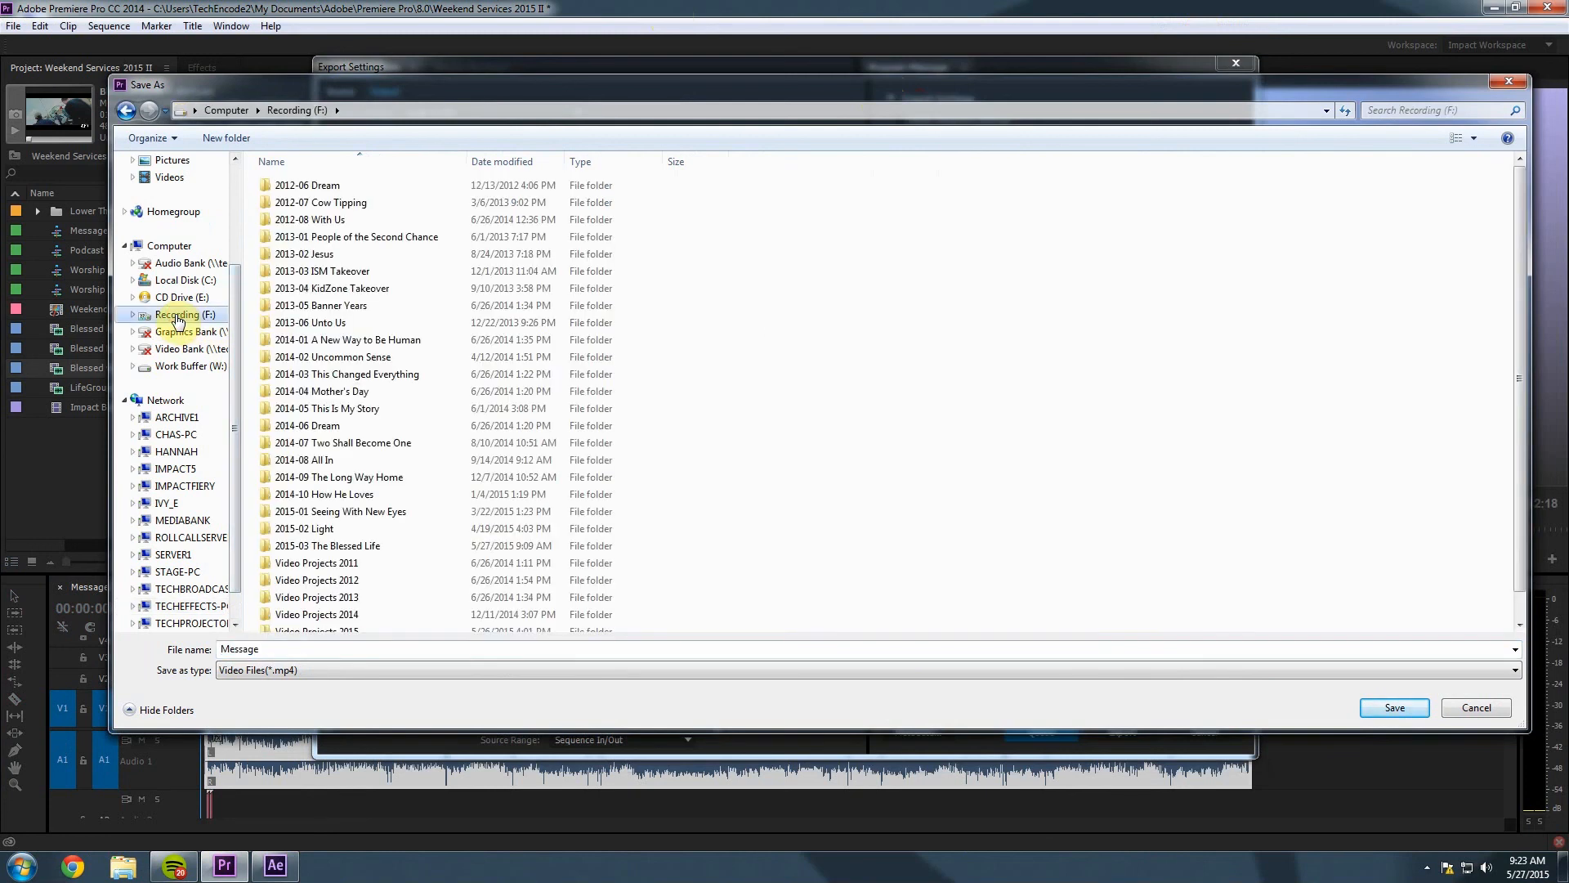
left_click(159, 250)
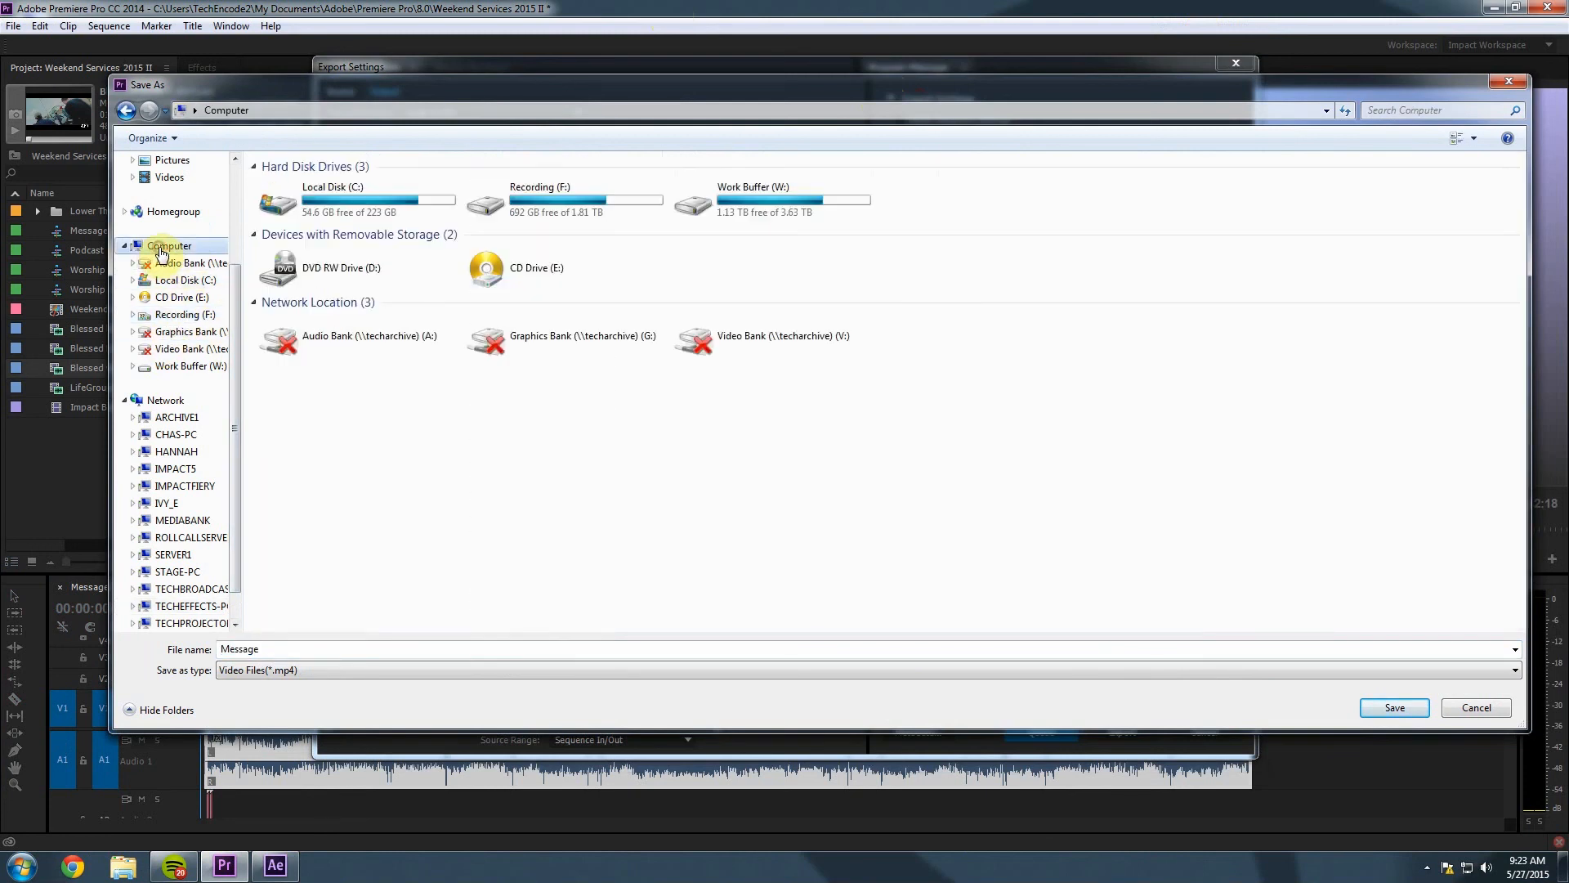
double_click(490, 208)
scroll(401, 288, "down", 1)
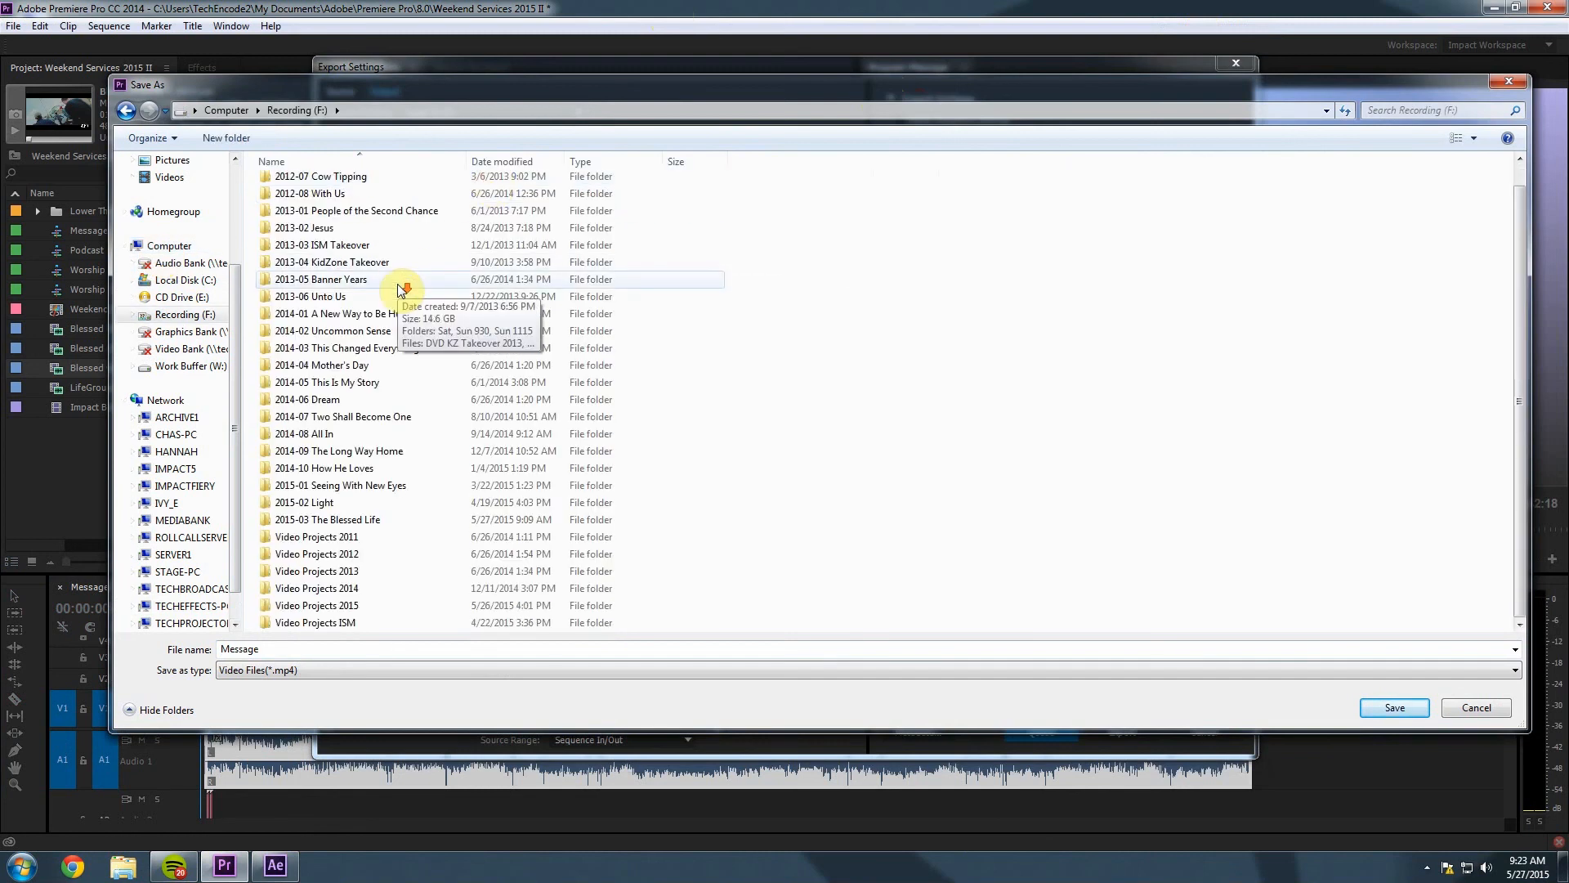
double_click(279, 521)
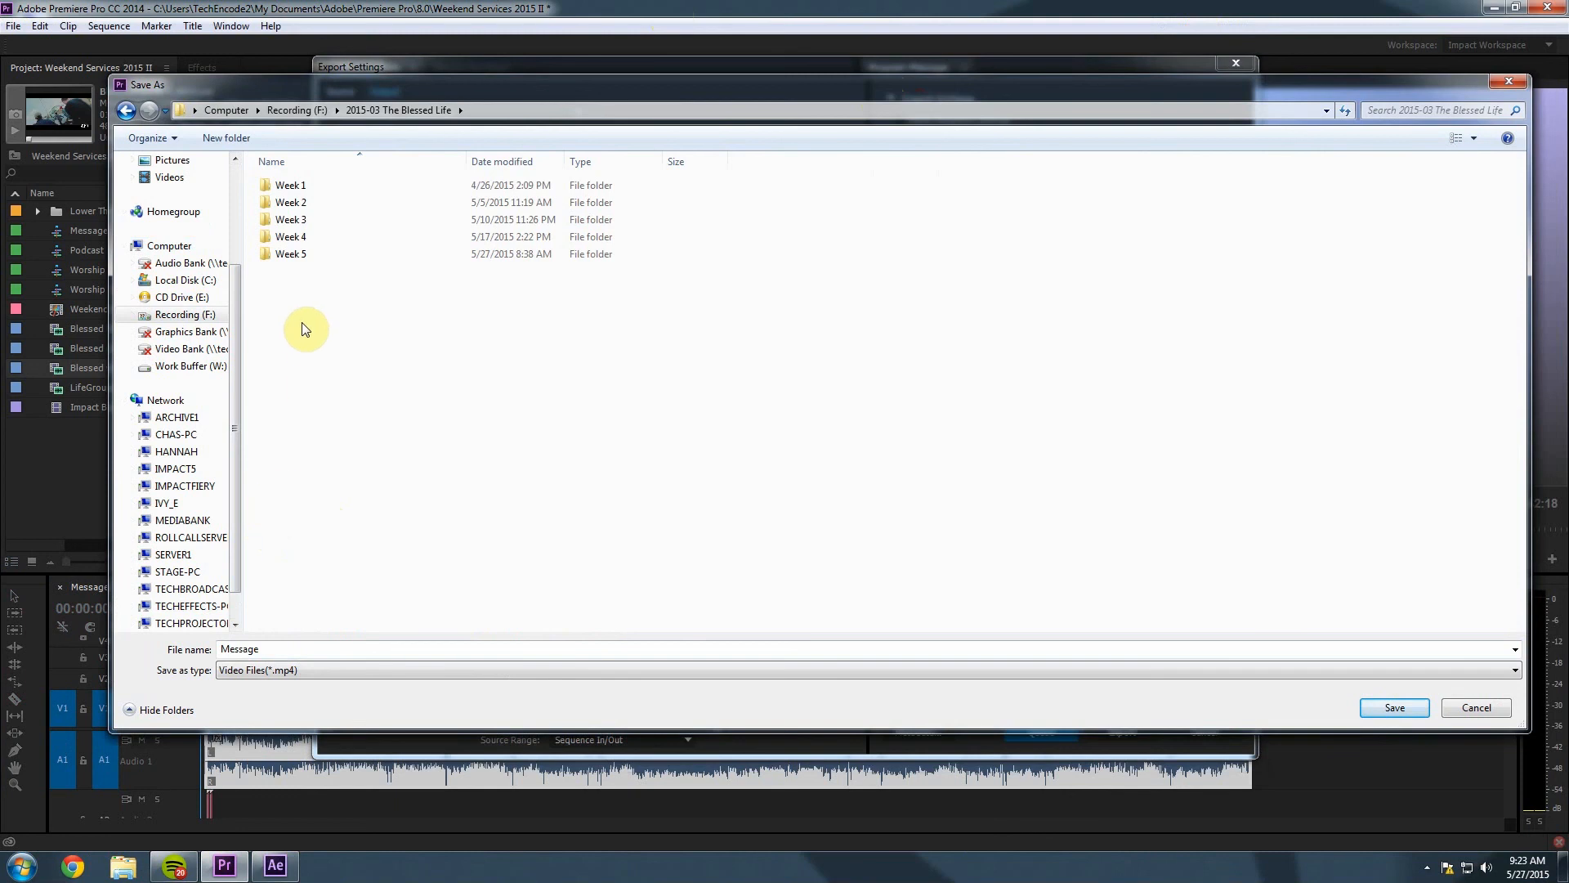
double_click(277, 254)
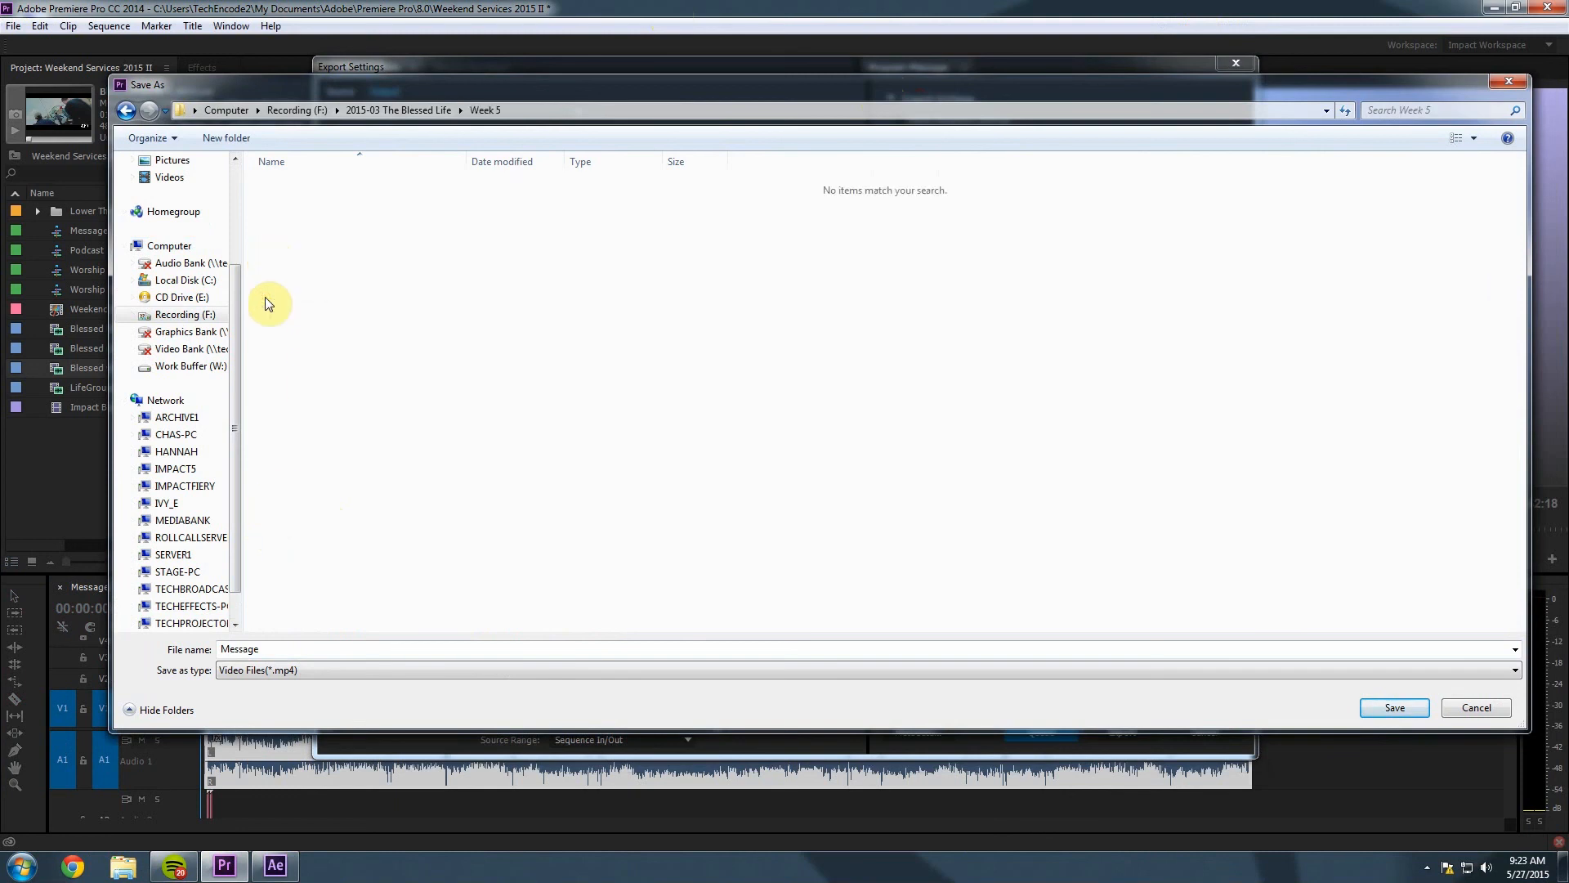
Name the output 'The Blessed Life Message Week 5.mp4', save, and queue it.
double_click(249, 649)
key("BackSpace")
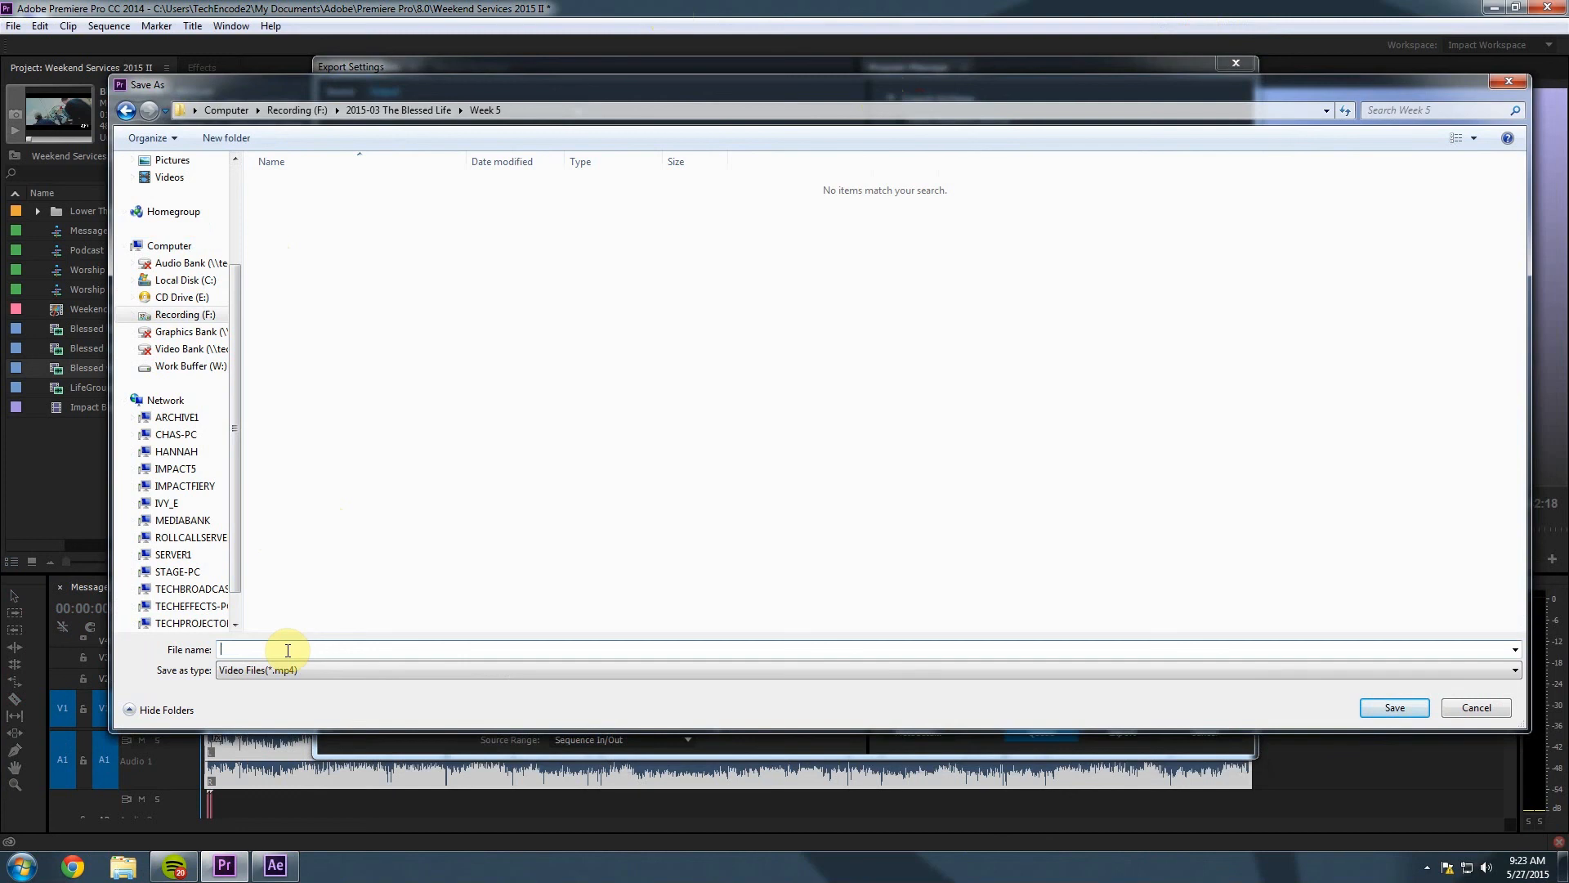
type("The Blessed Life Week 5 Mess")
key("BackSpace")
key("BackSpace")
key("BackSpace")
key("BackSpace")
key("BackSpace")
key("BackSpace")
key("BackSpace")
key("BackSpace")
key("BackSpace")
key("BackSpace")
key("BackSpace")
key("BackSpace")
key("BackSpace")
type("Message Wee")
left_click(1394, 707)
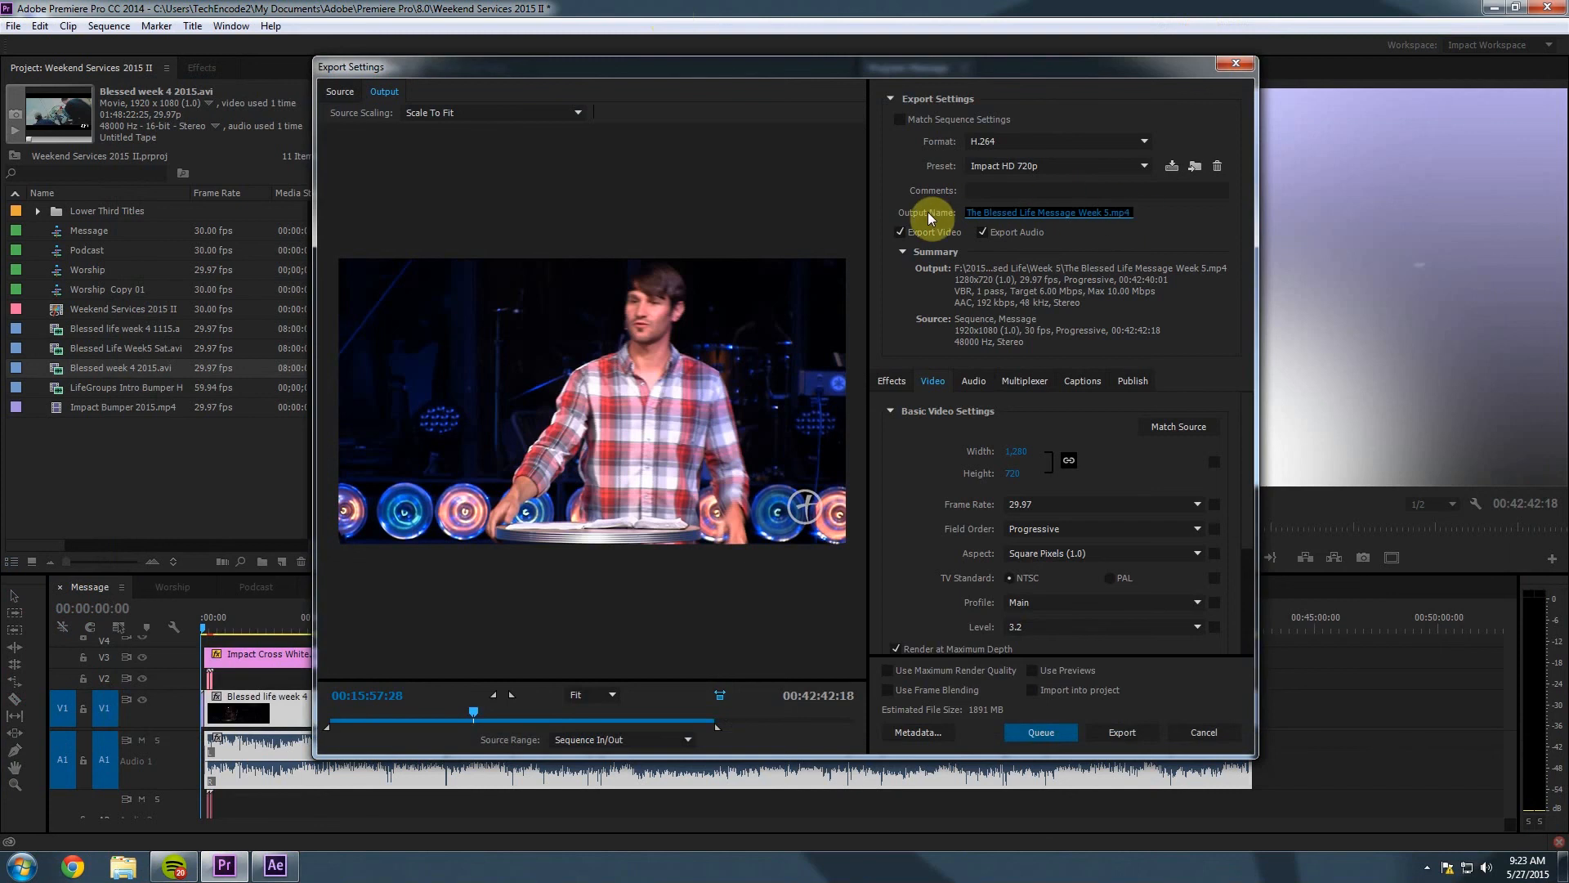
left_click(1042, 732)
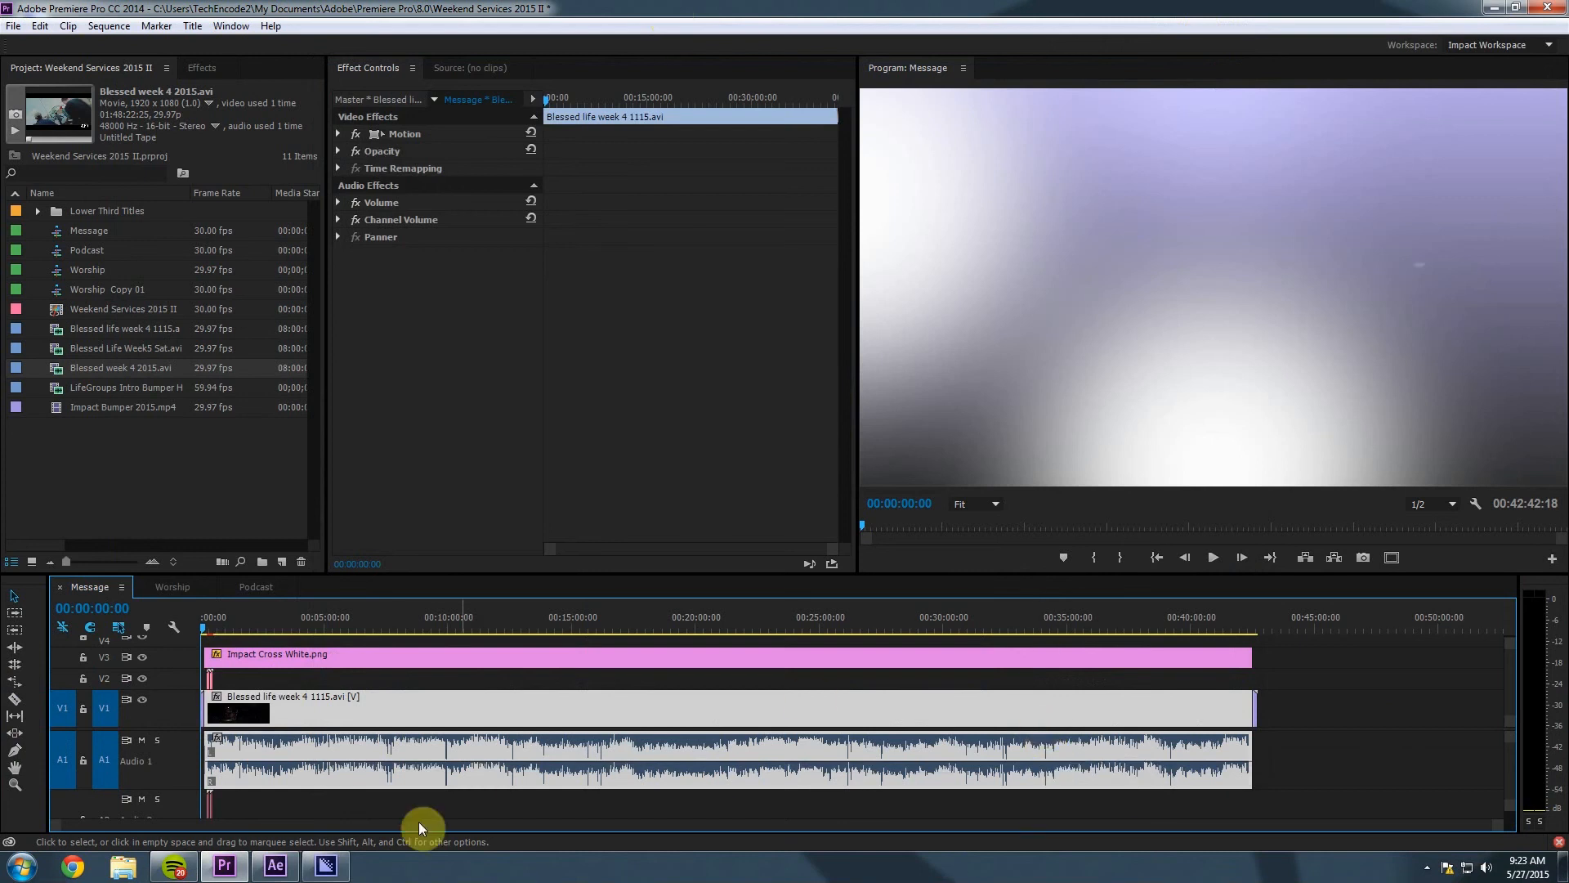
Check the Ready Message H.264 job in Media Encoder, then return to Premiere Pro.
mouse_move(324, 860)
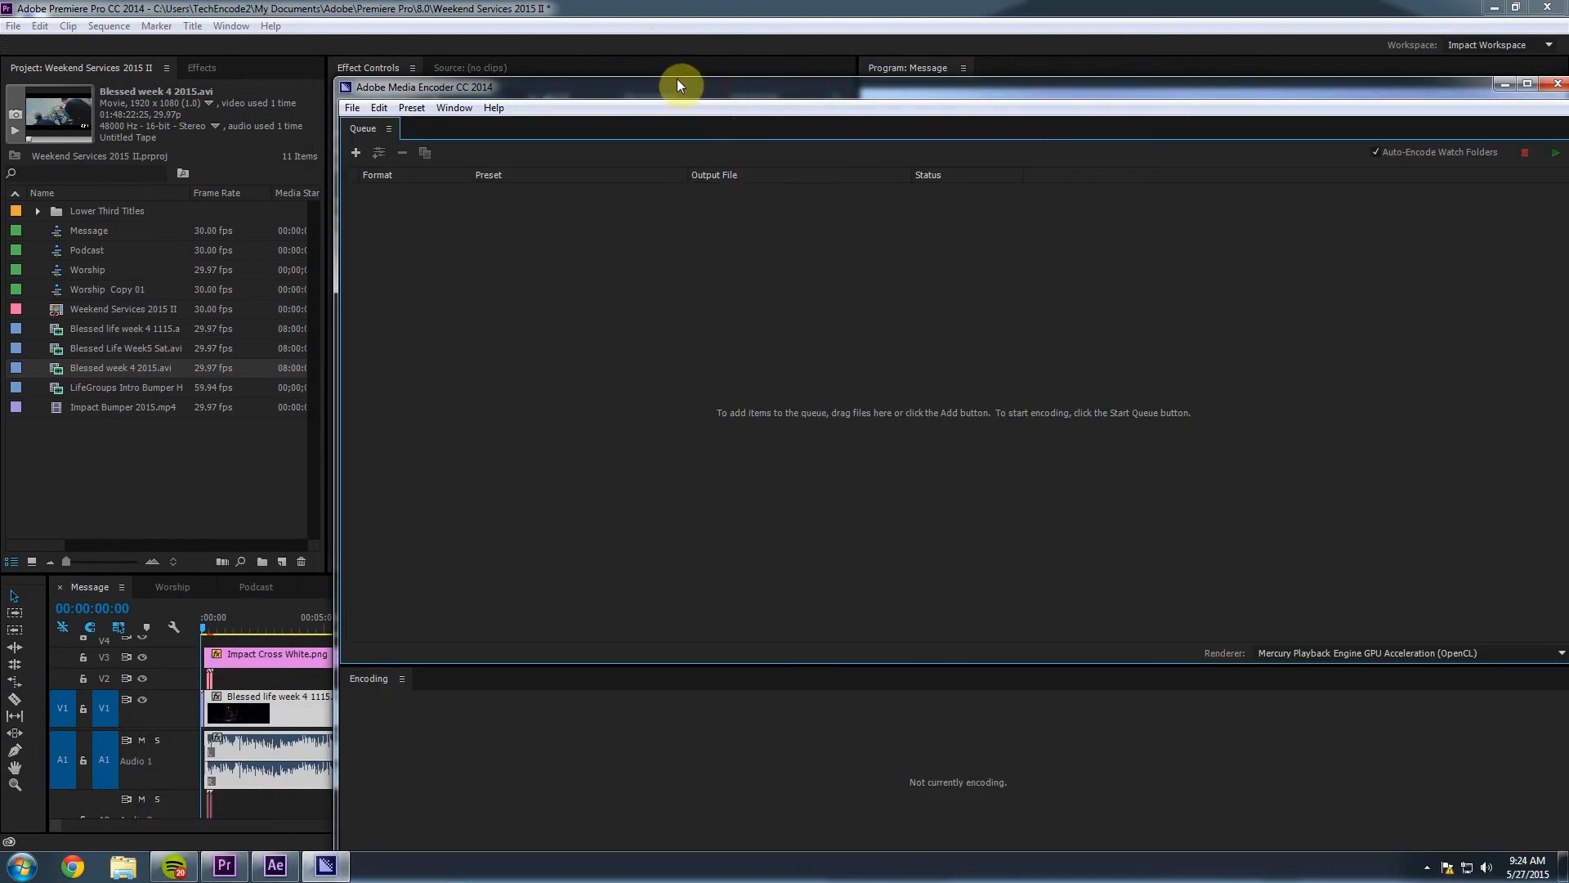
left_click_drag(677, 85, 594, 48)
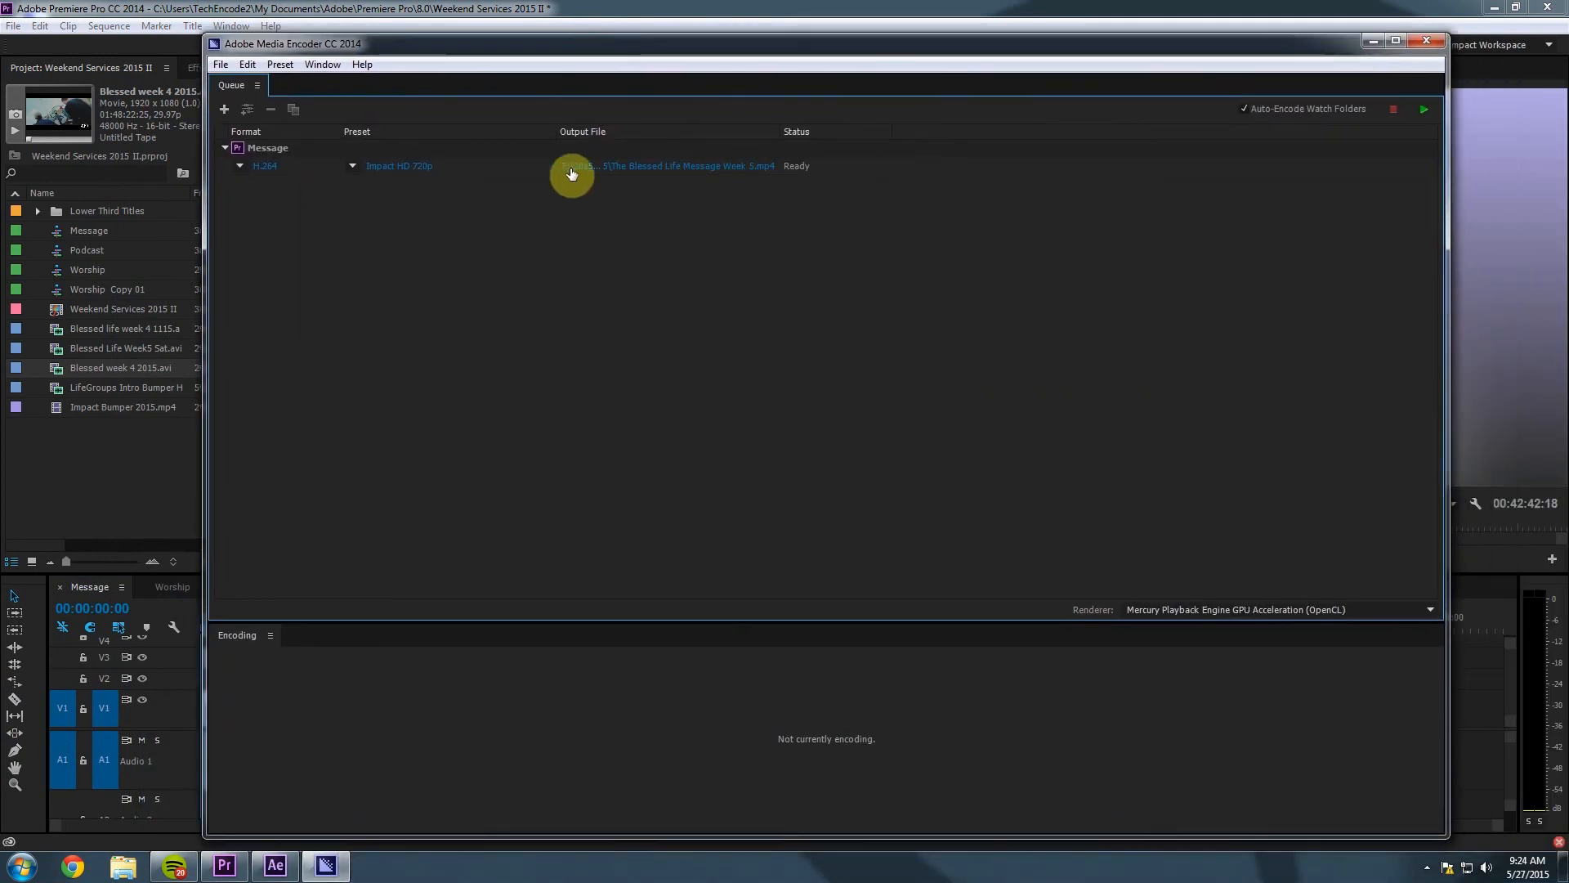
left_click(486, 170)
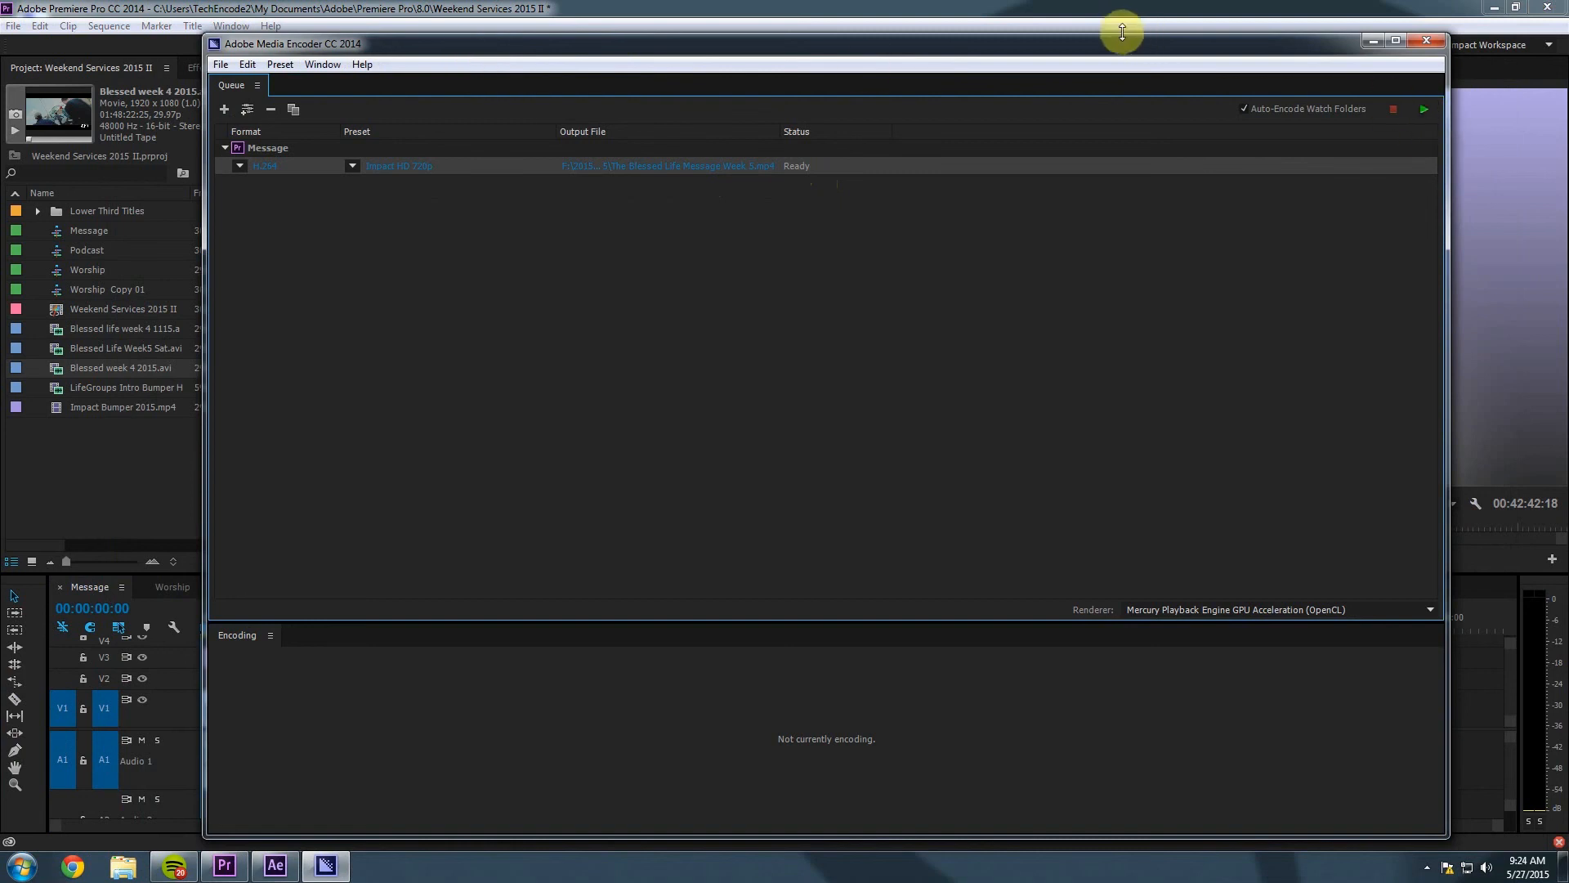
key("alt+Tab")
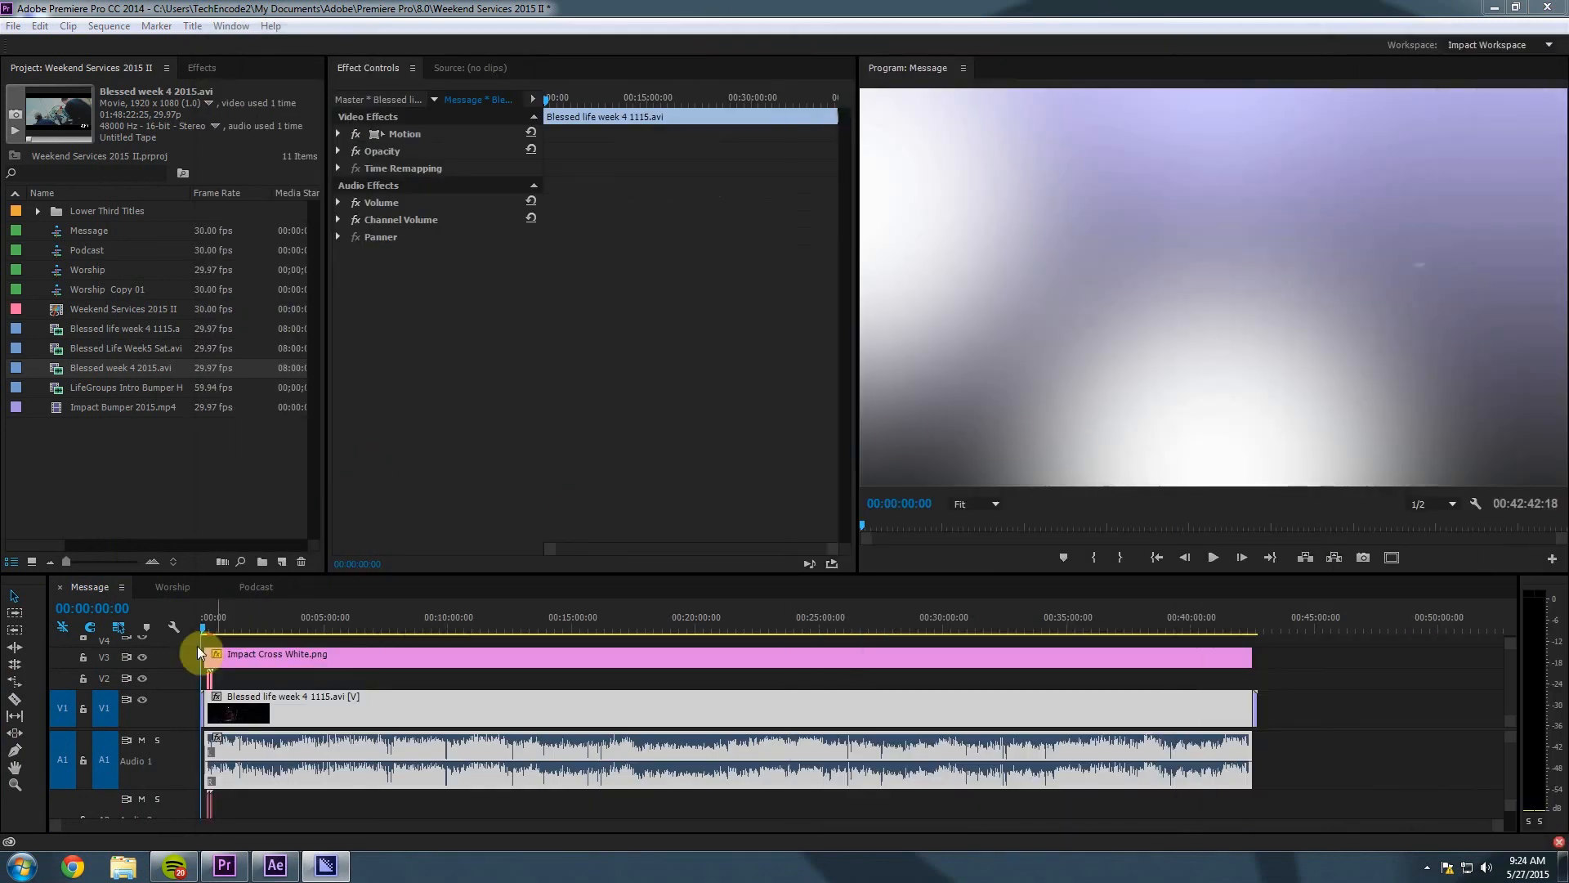
Switch to the Worship sequence and open its media export settings.
left_click(170, 589)
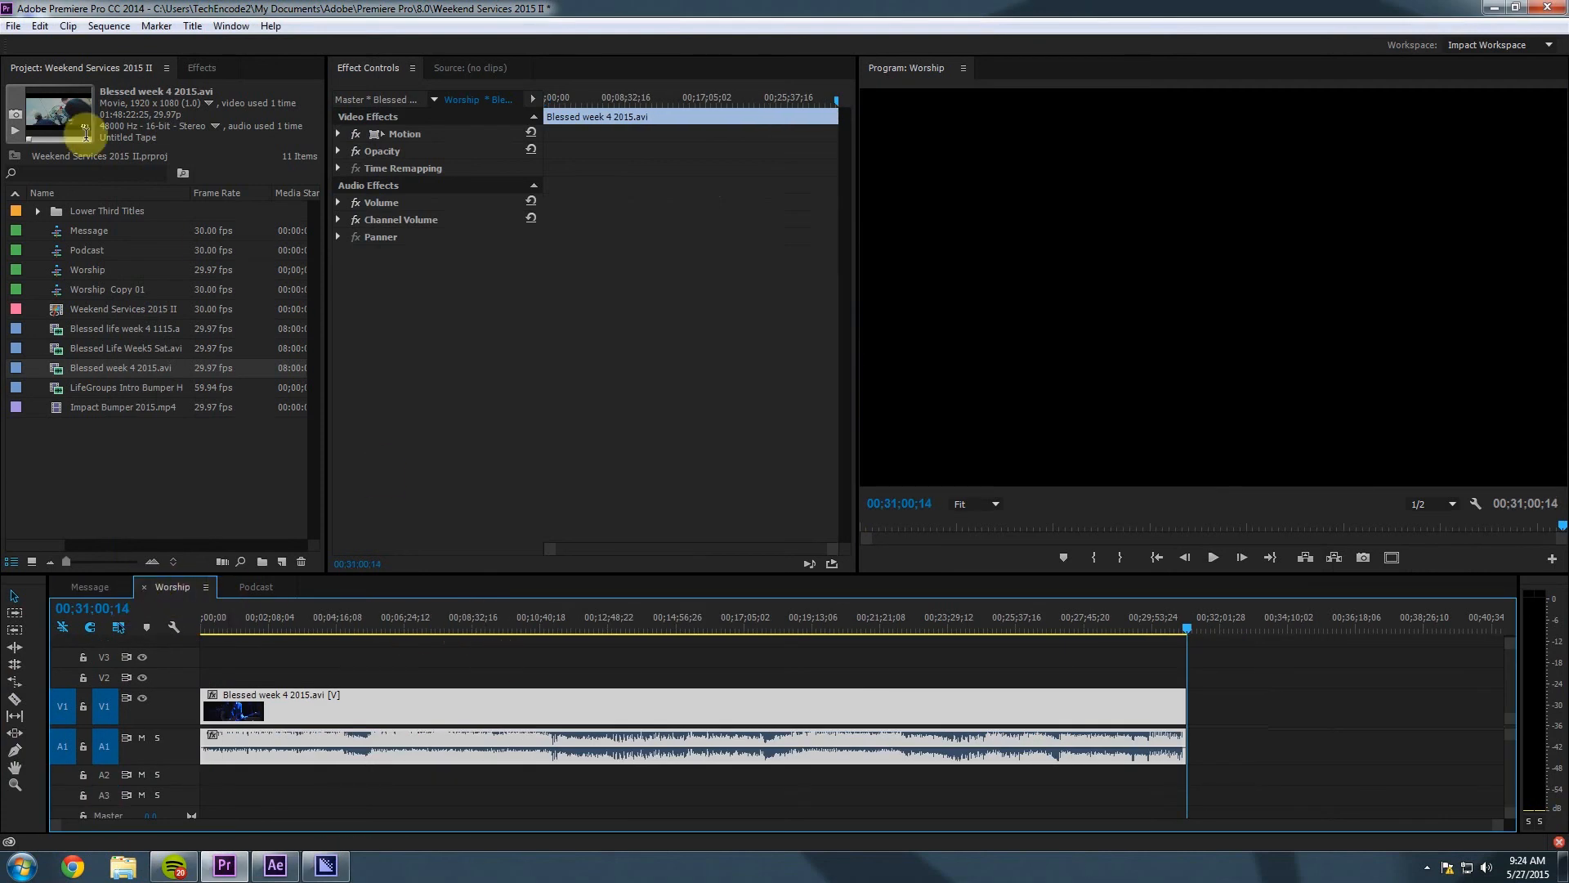
left_click(13, 25)
mouse_move(245, 511)
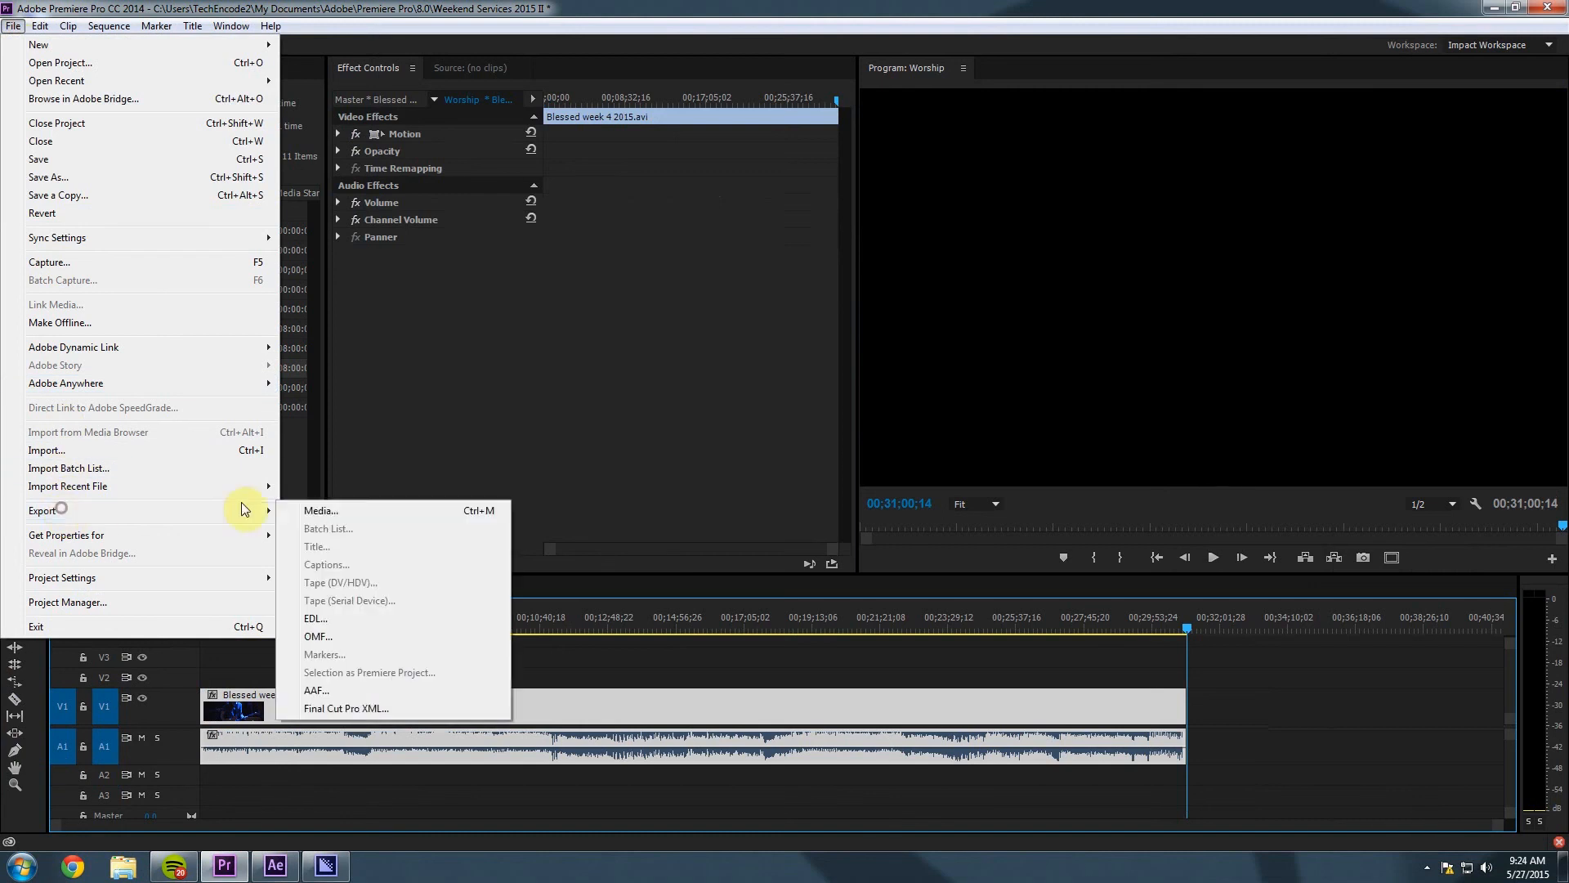
left_click(327, 510)
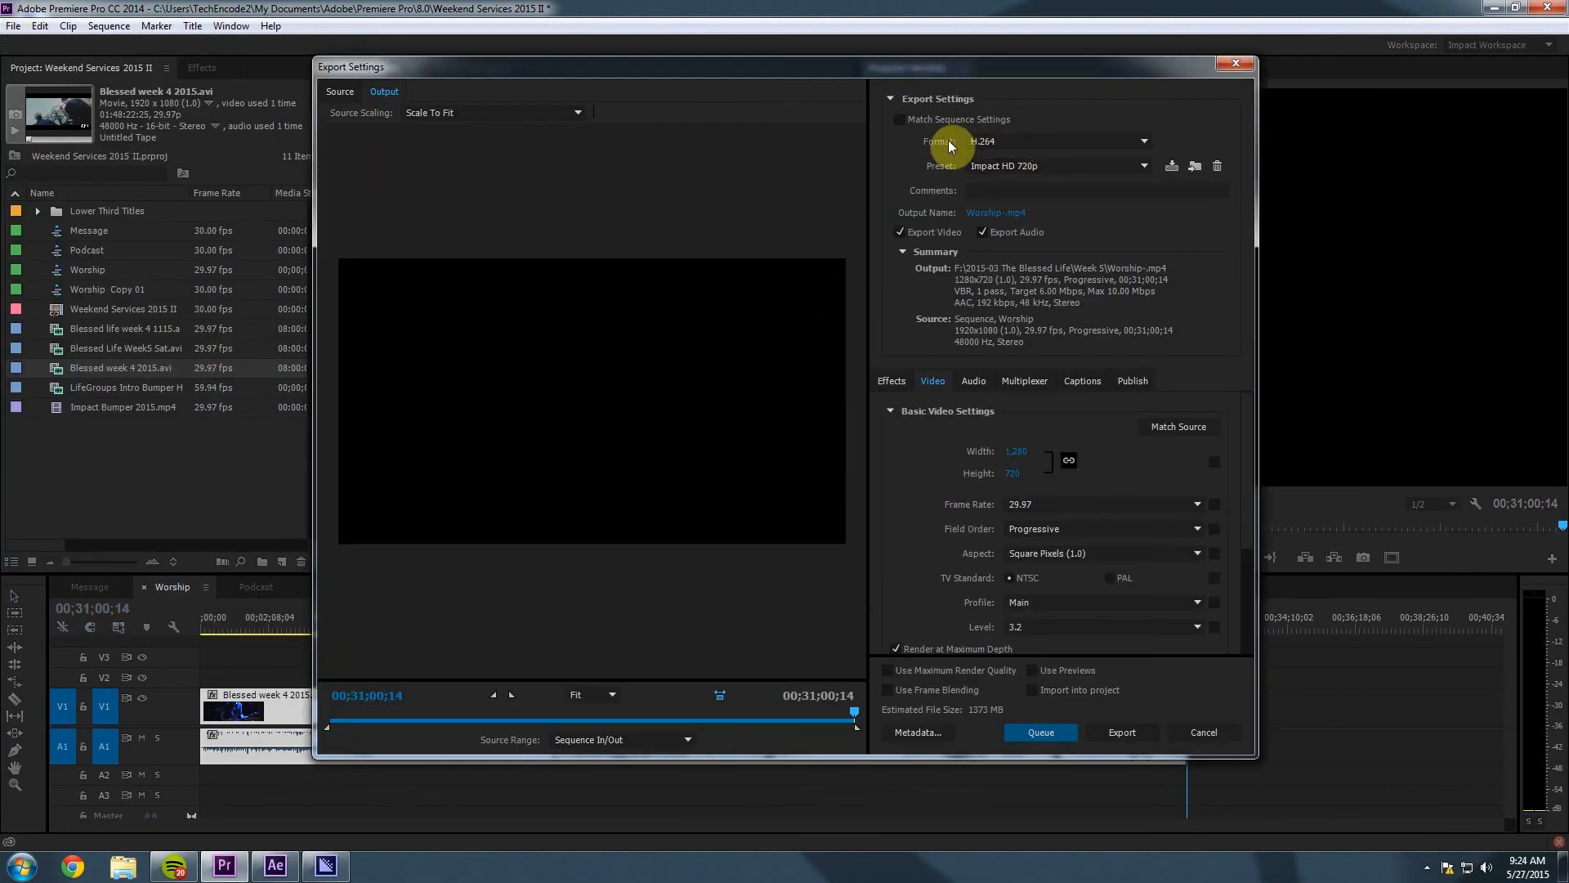
Name the output 'The Blessed Life Week 5 Worship.mp4', save, and queue it in Media Encoder.
left_click(1017, 214)
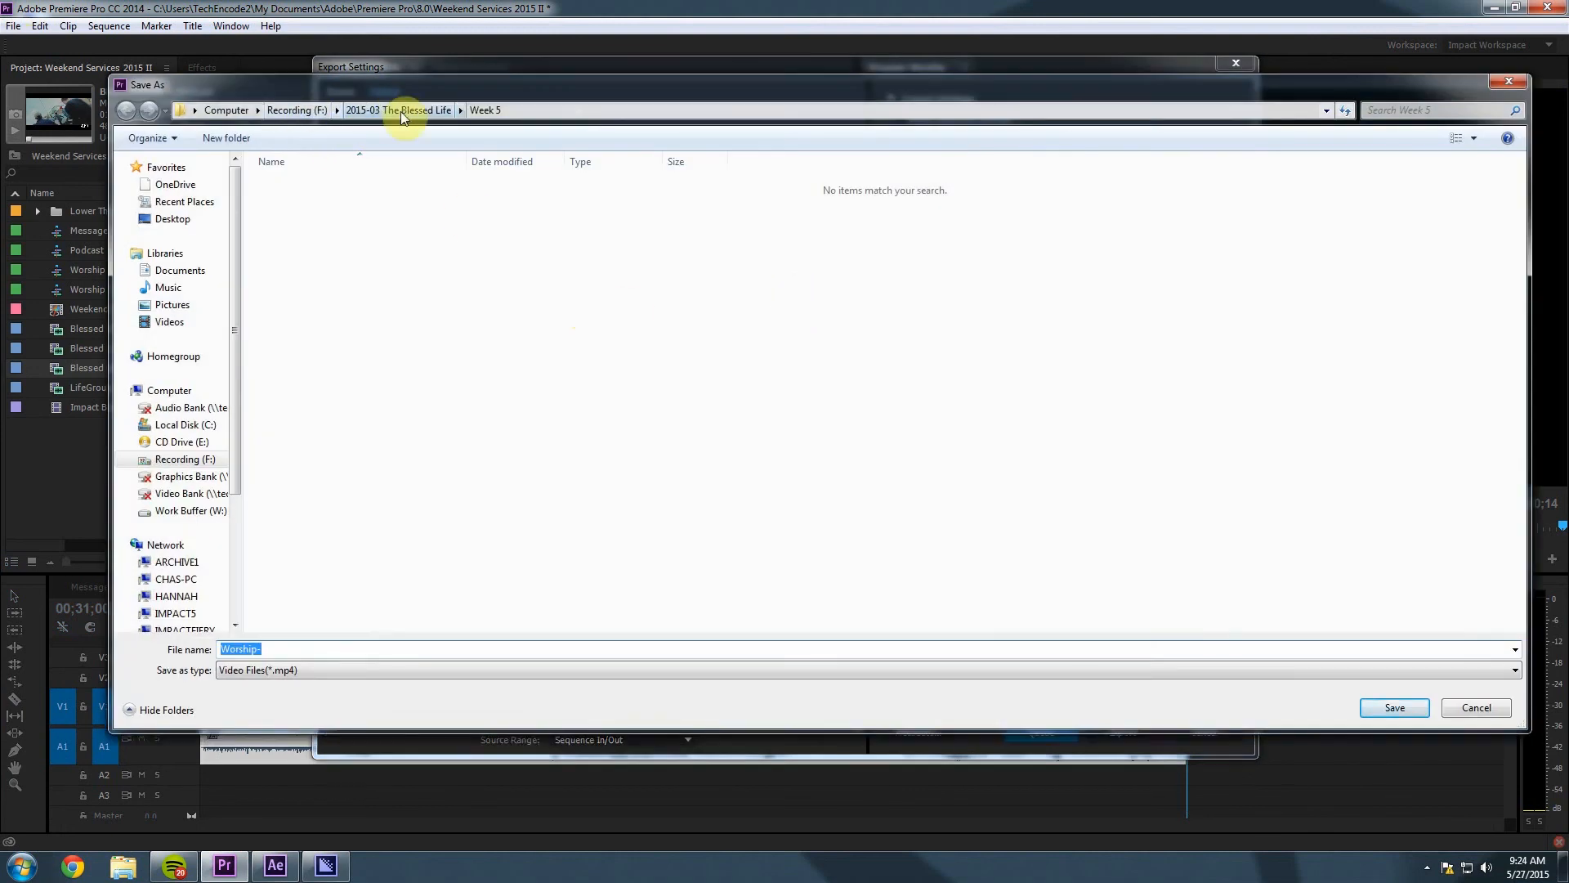
left_click(303, 646)
double_click(308, 648)
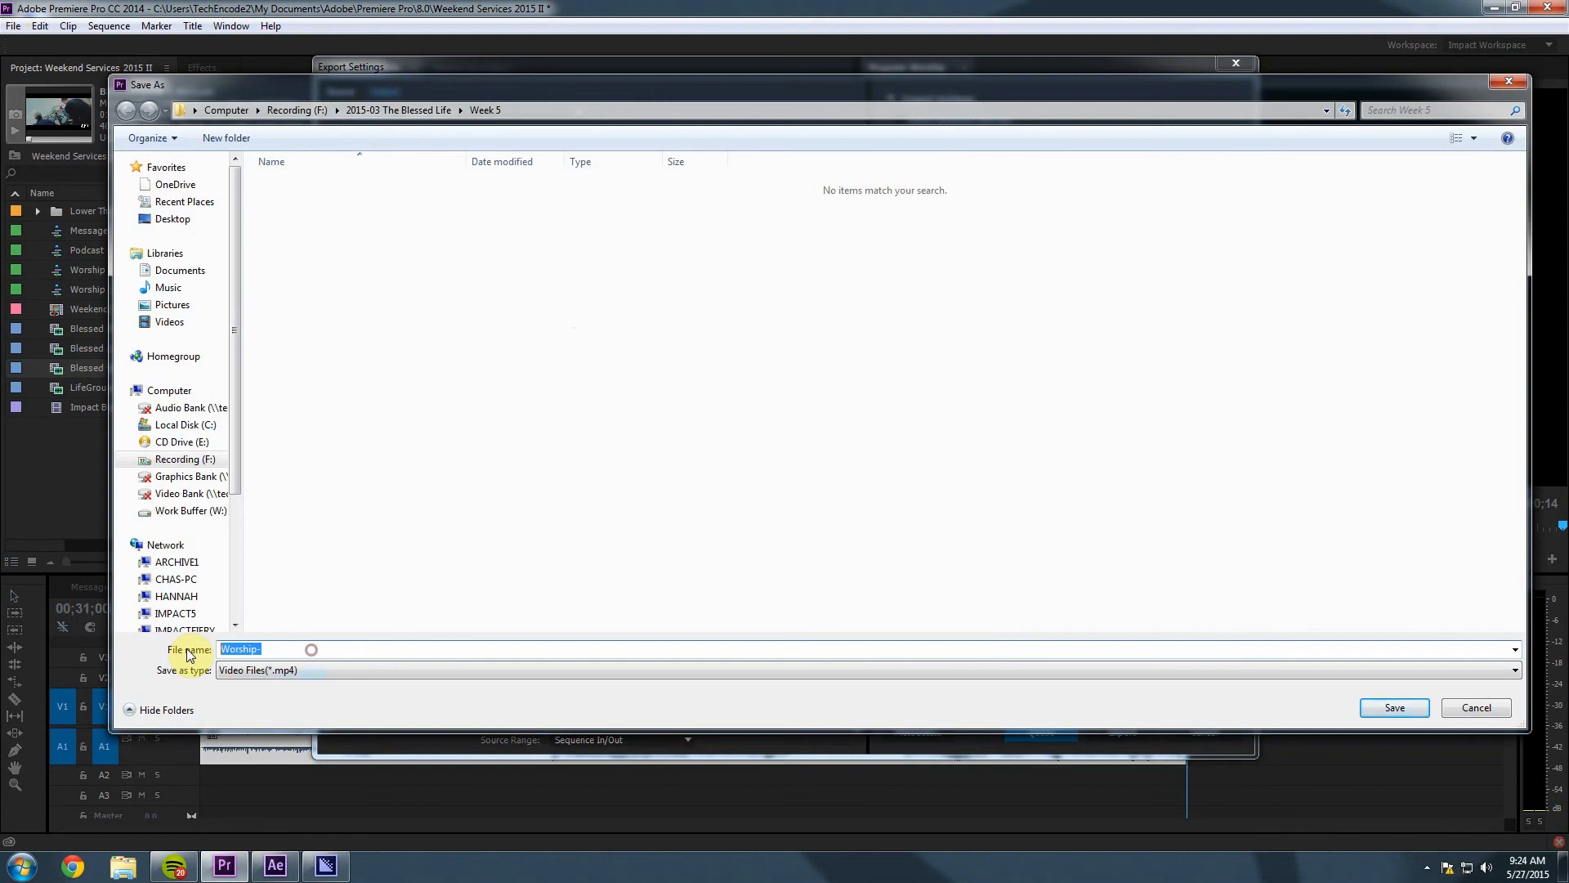
type("The Blessed Life Week 5")
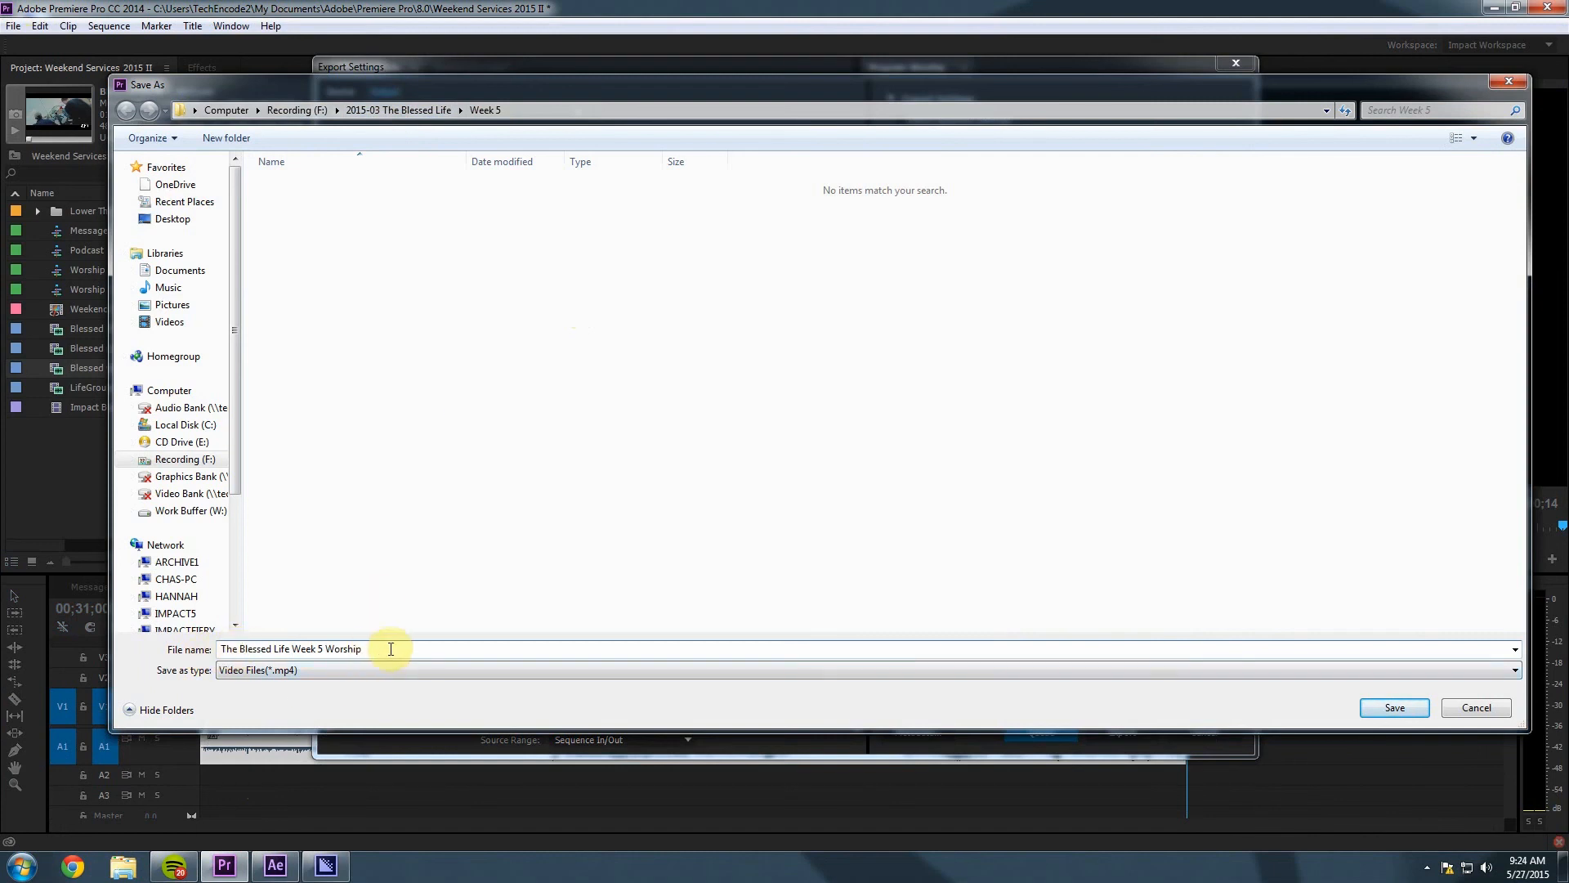
left_click(1395, 708)
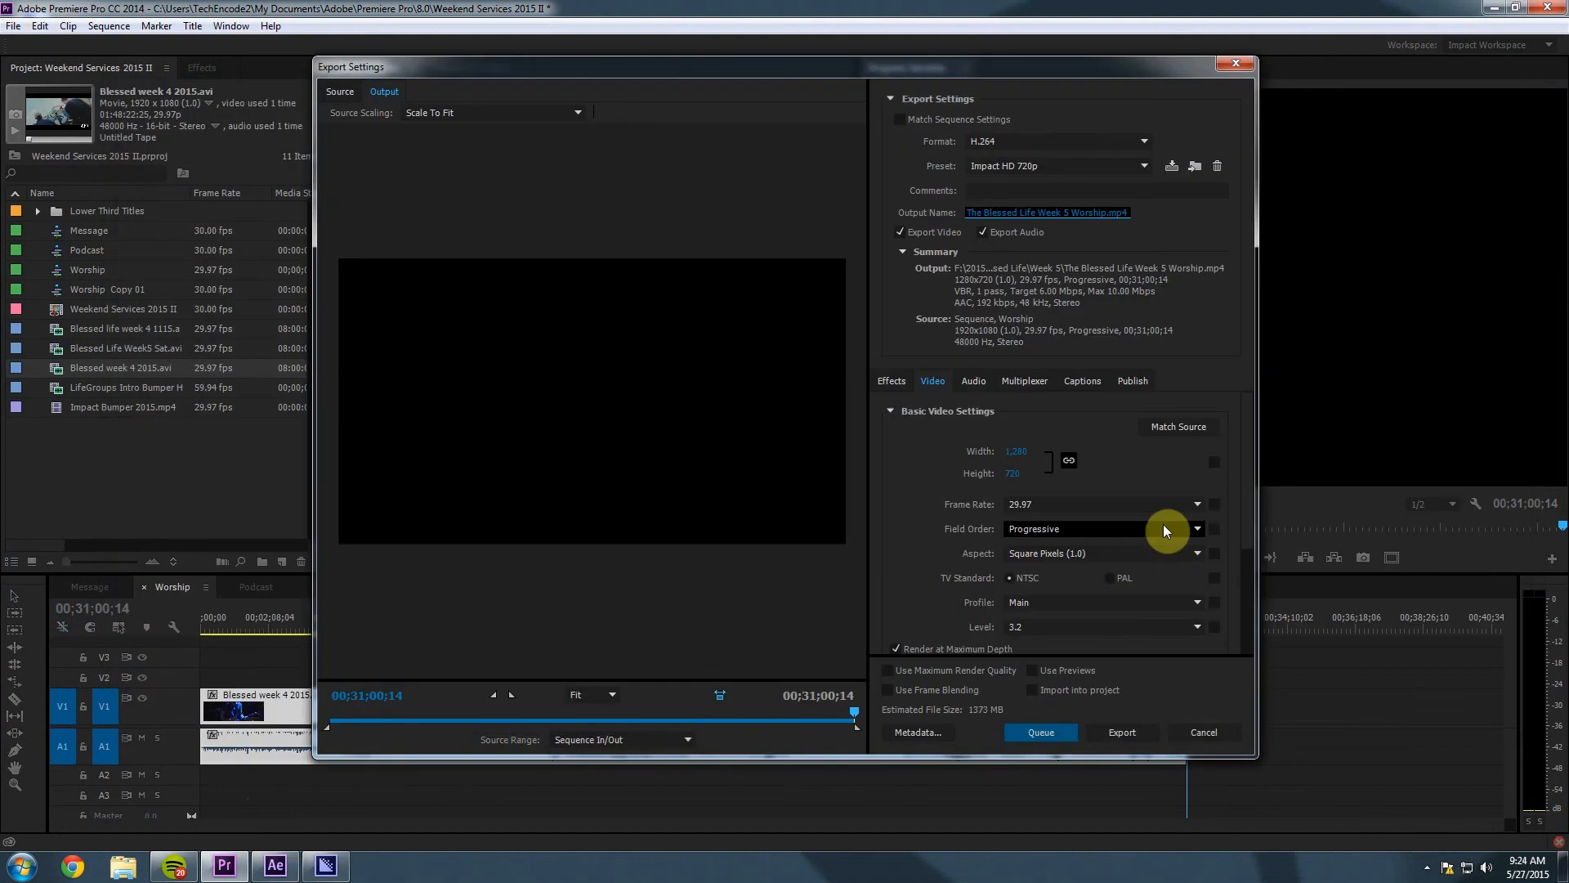
left_click(1047, 736)
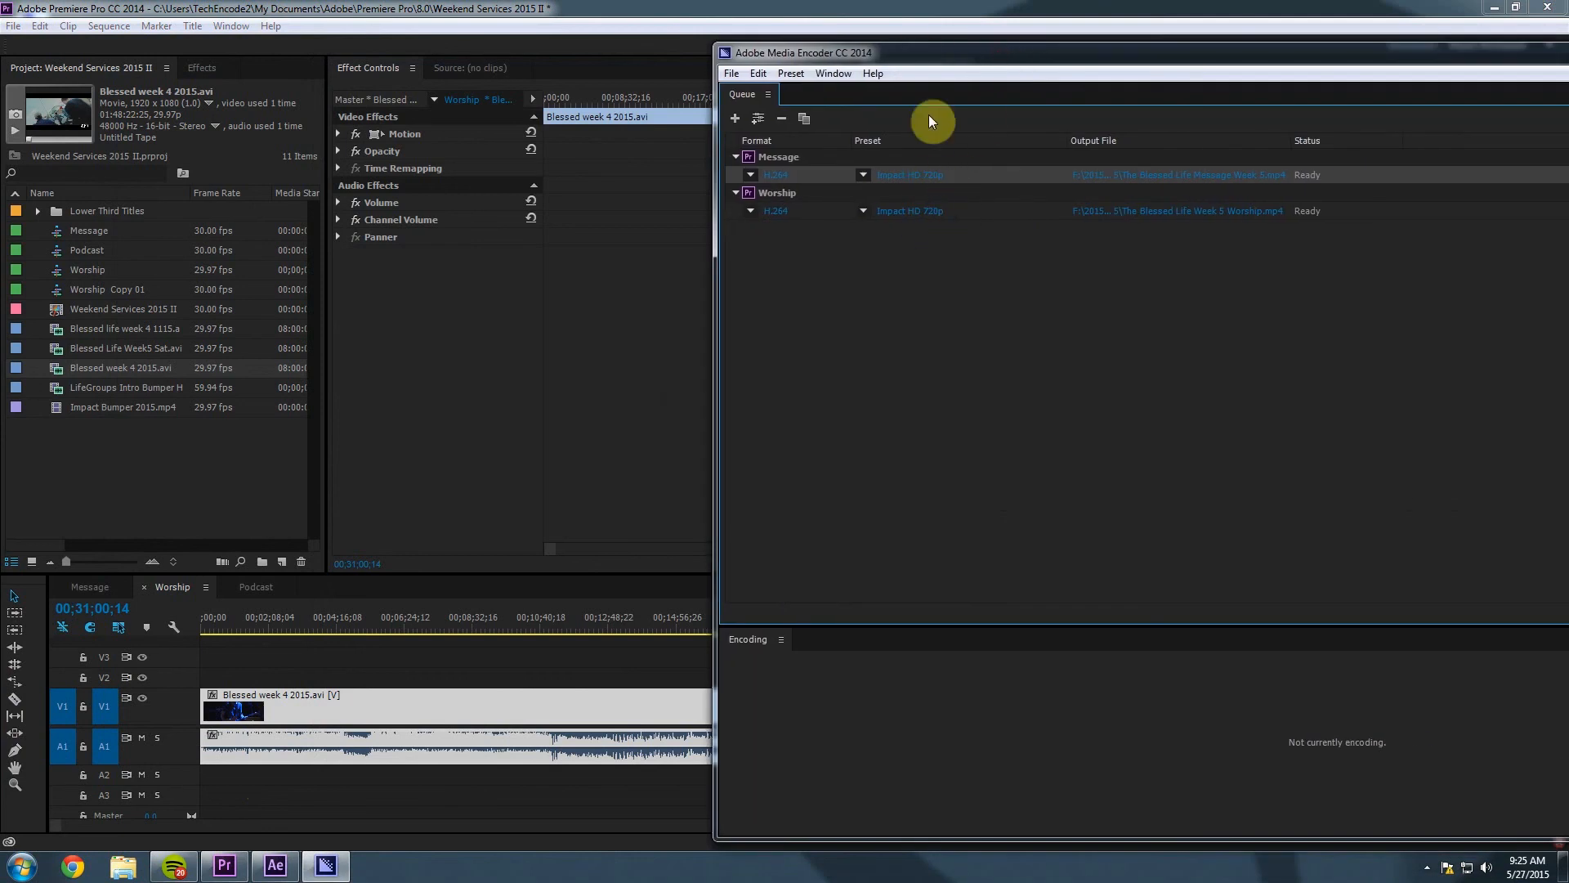
left_click_drag(911, 51, 1568, 78)
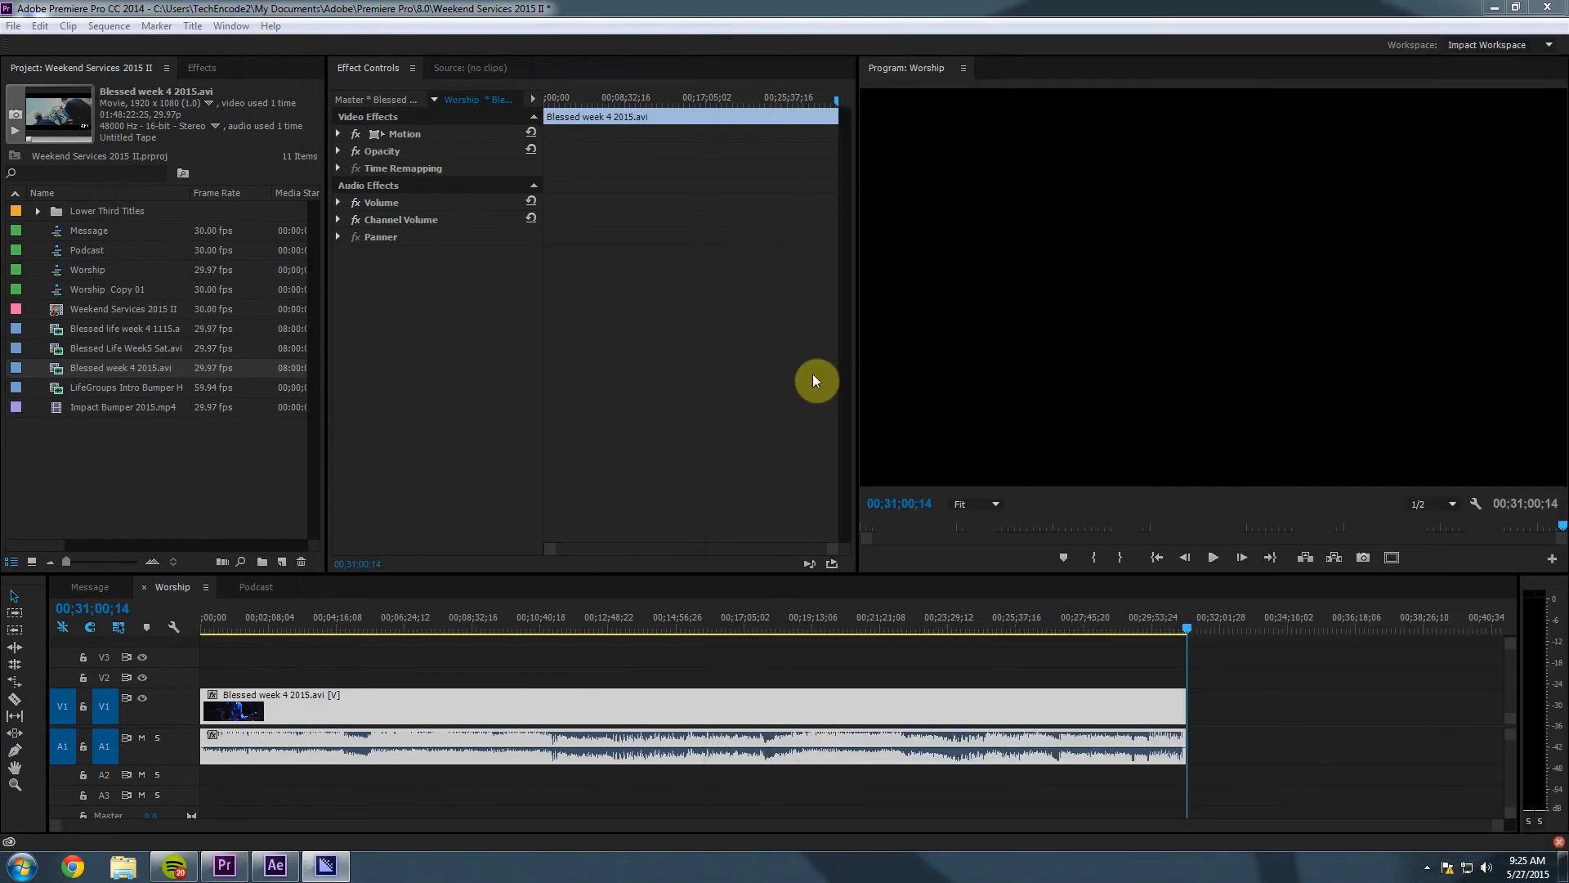
Export the Podcast sequence as MP3 with the MP3 256 kbps High Quality preset.
left_click(275, 589)
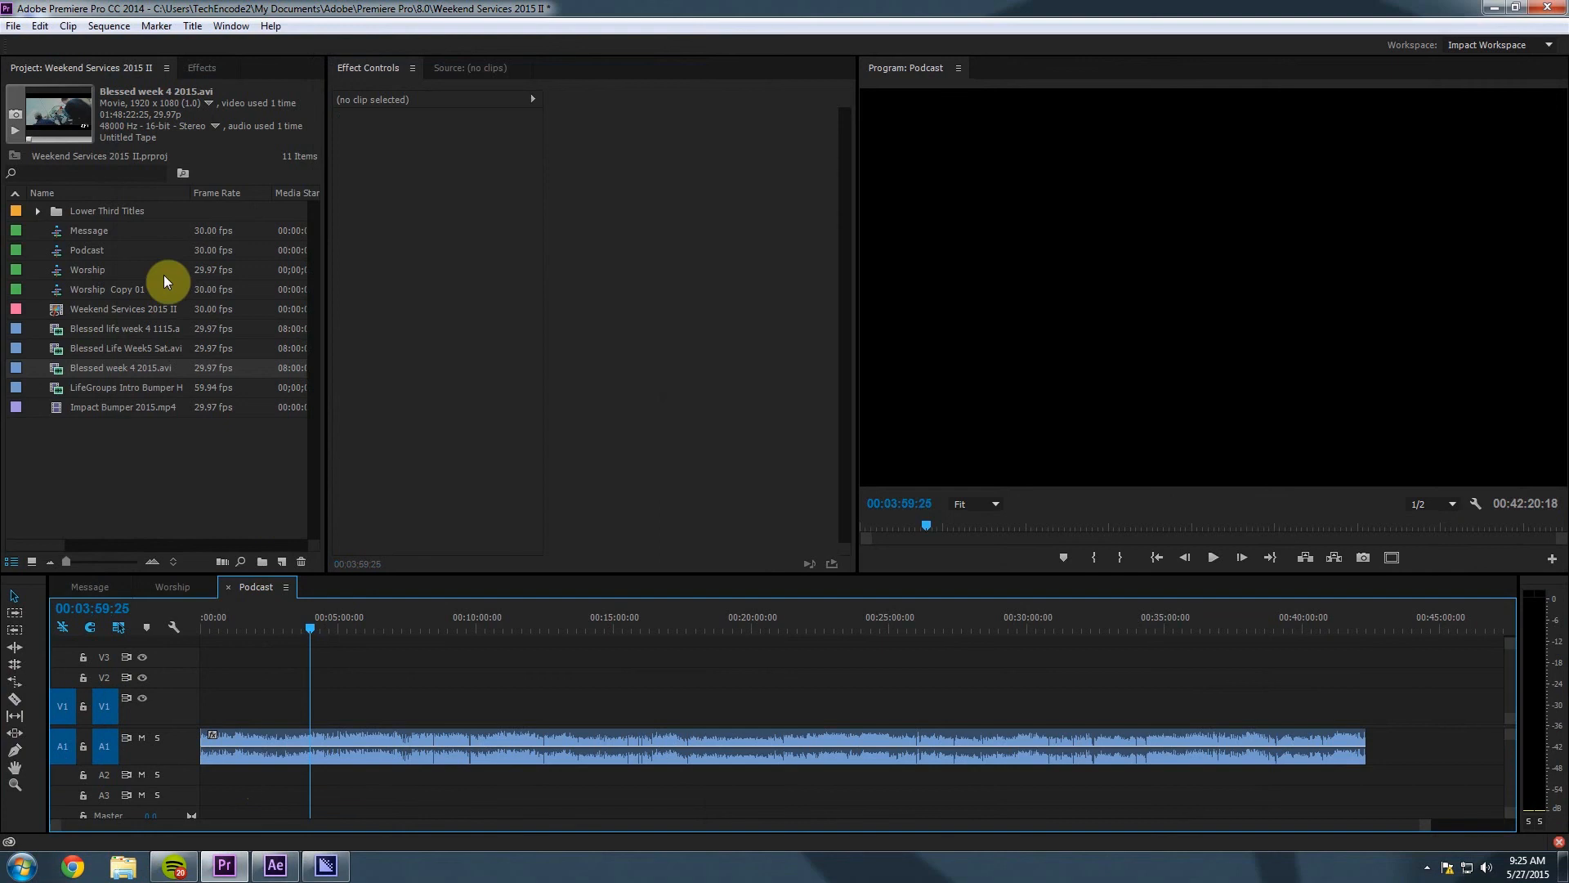
left_click(14, 25)
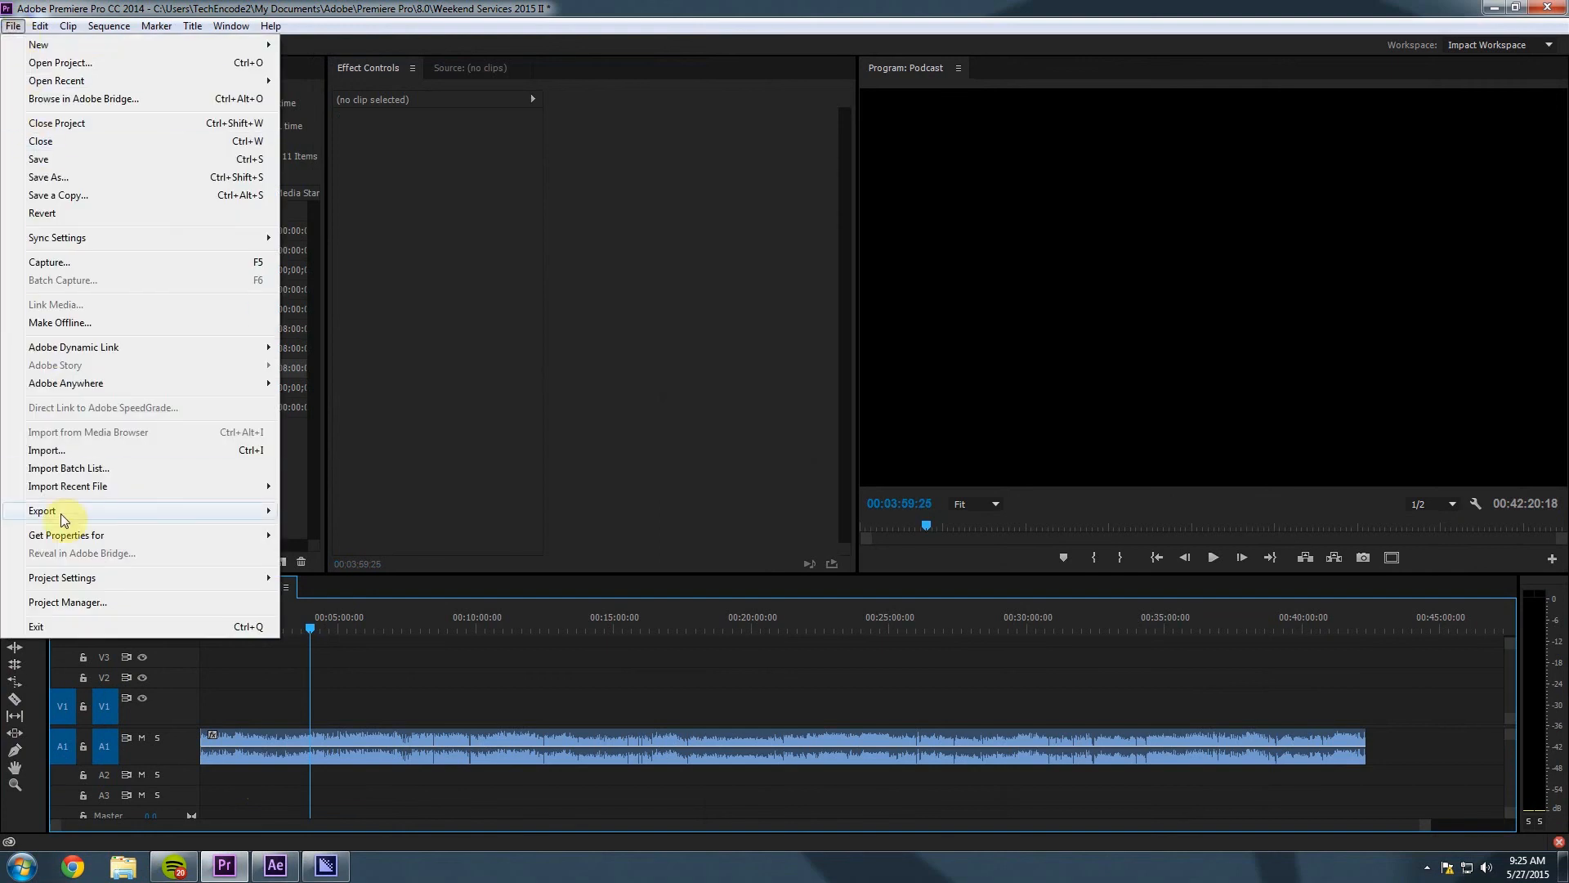
left_click(65, 511)
left_click(340, 510)
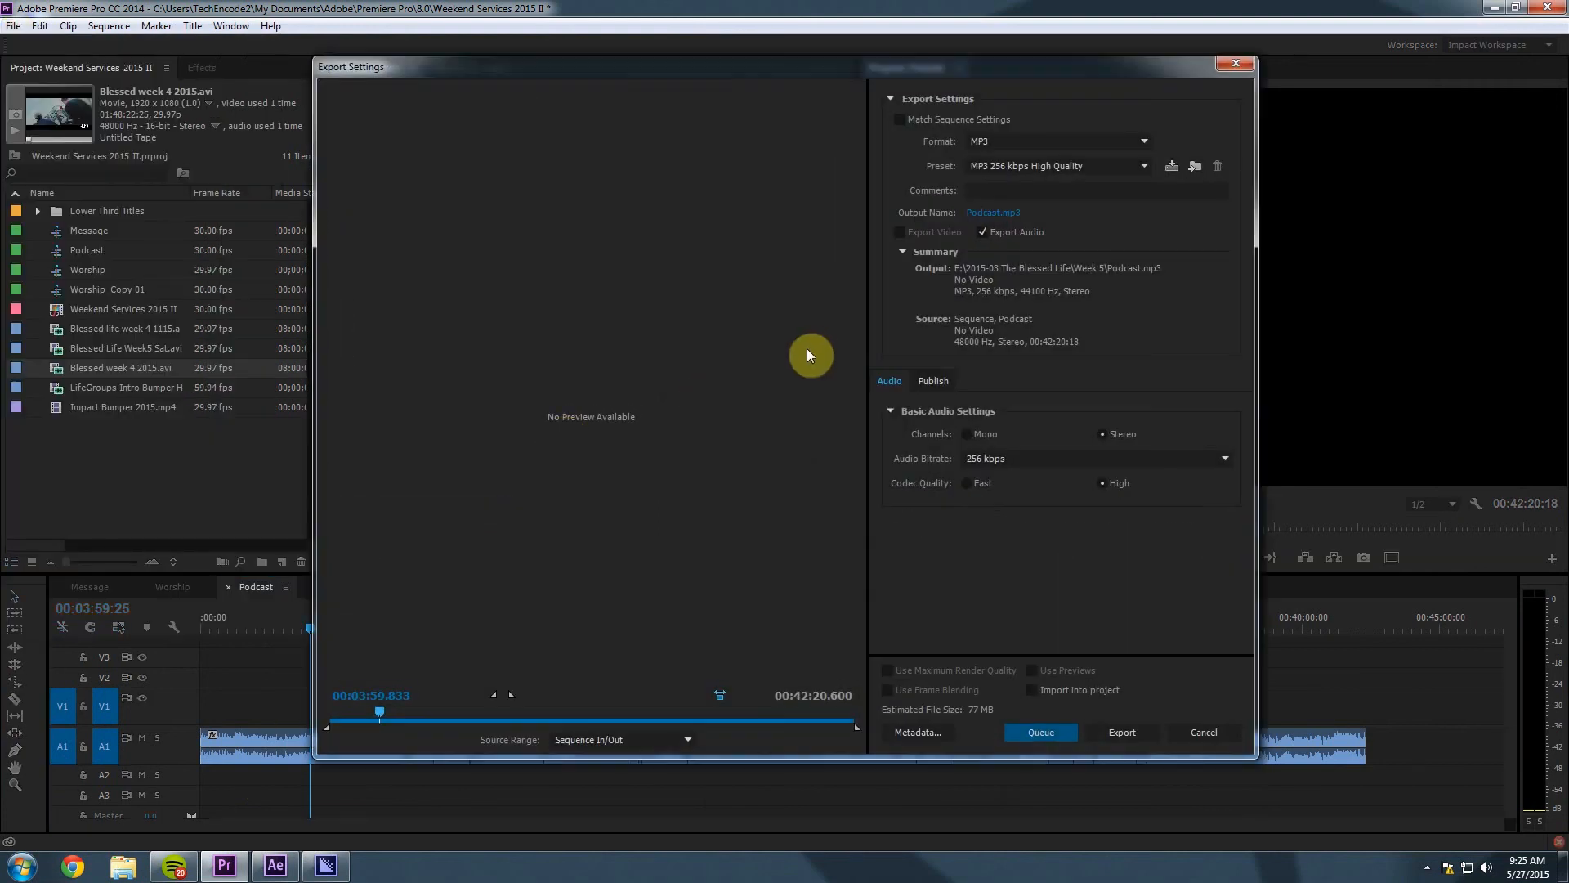
left_click(1008, 141)
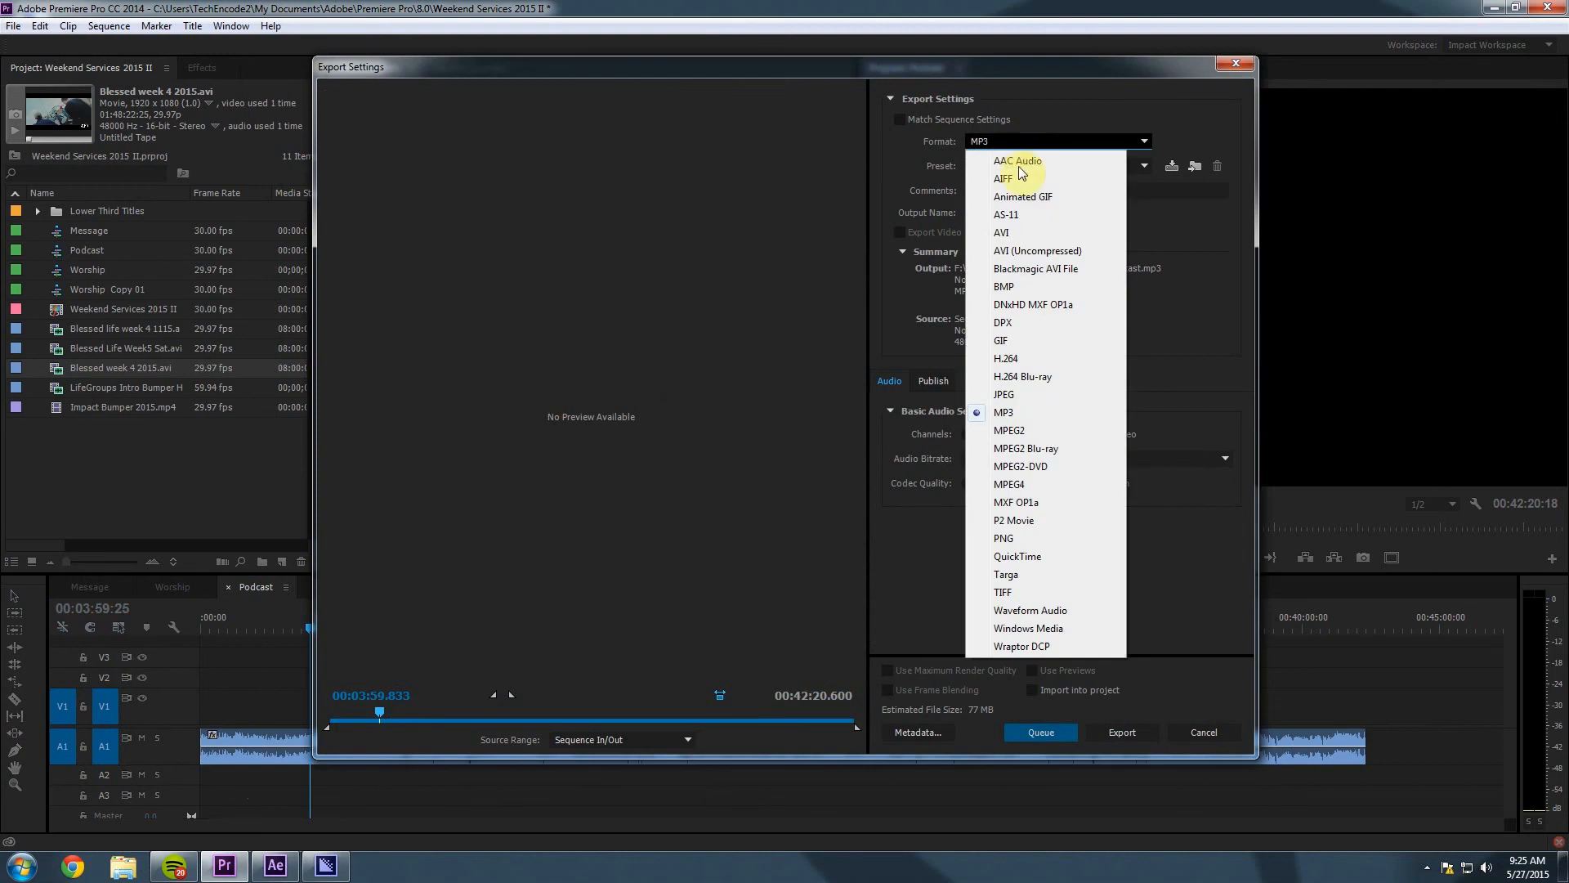
left_click(1031, 414)
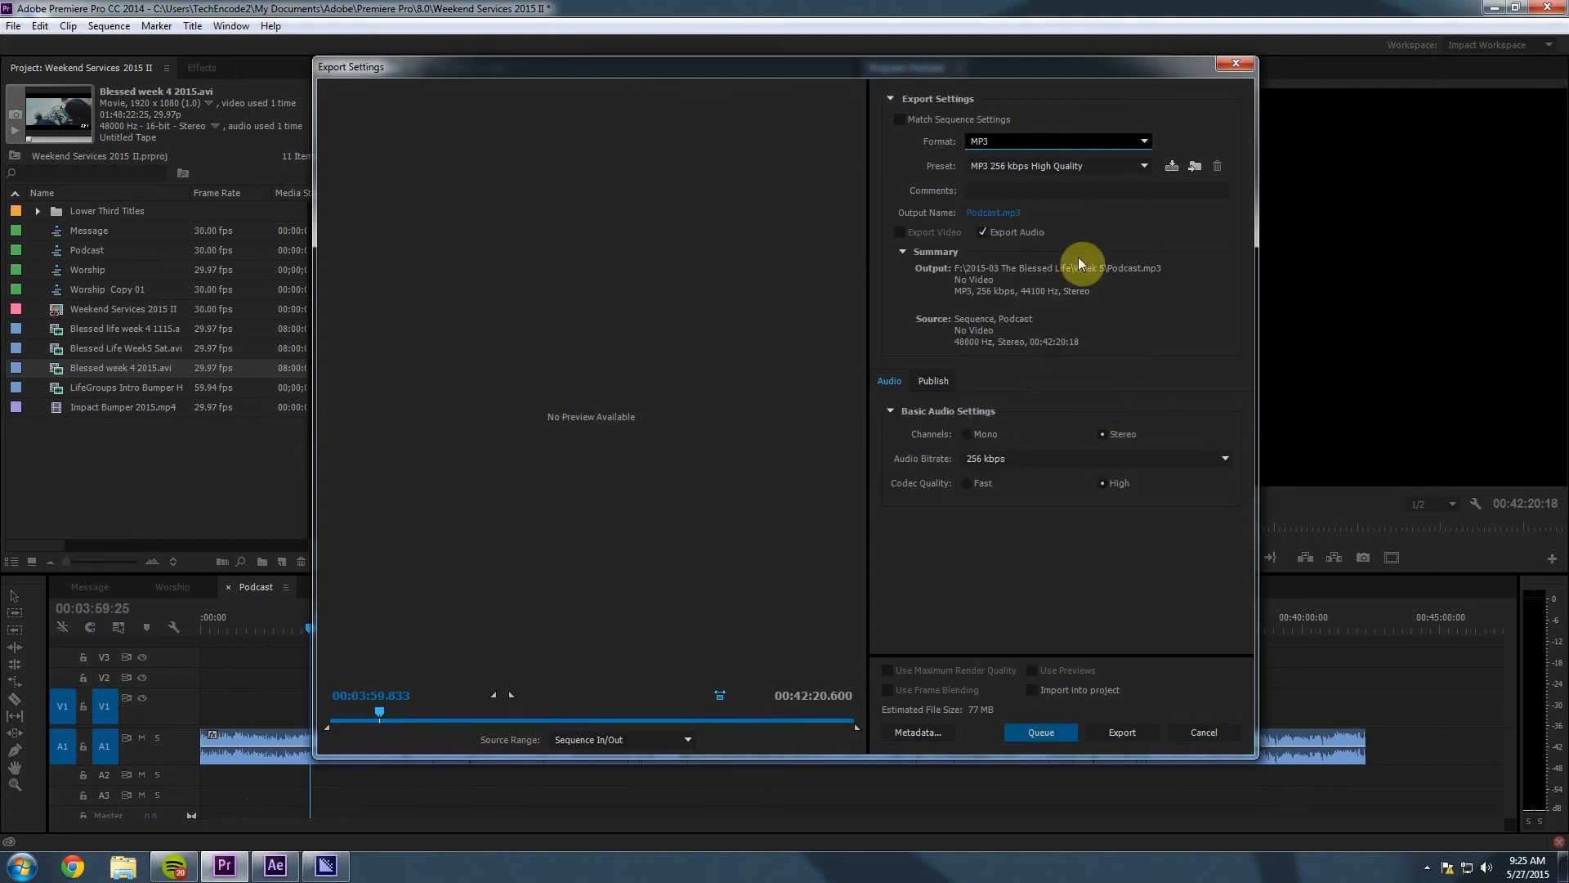
left_click(1047, 167)
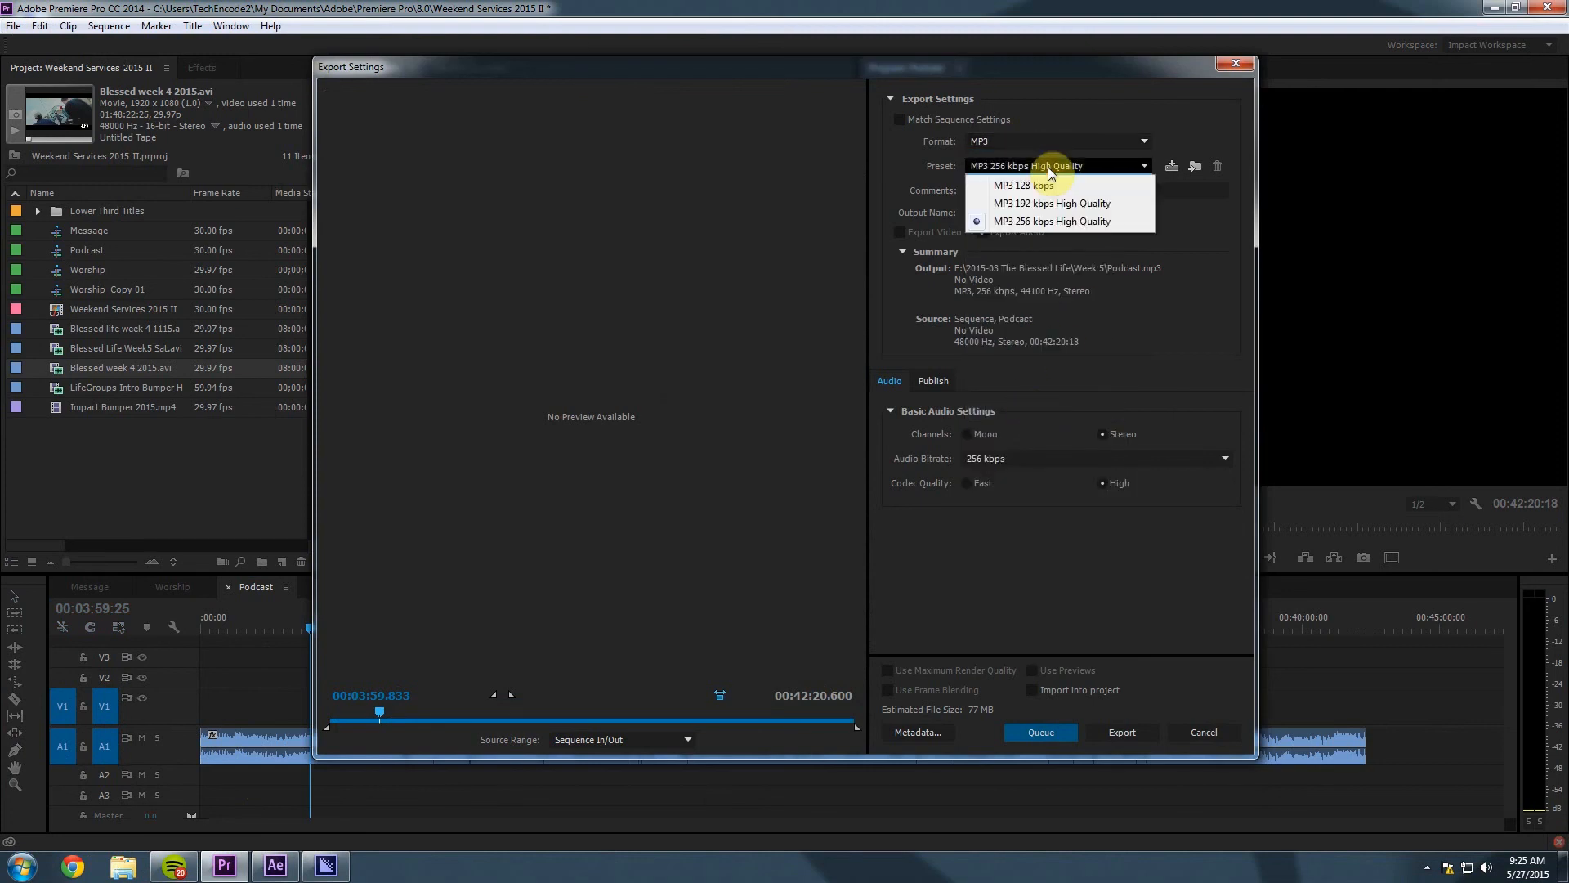
left_click(1046, 221)
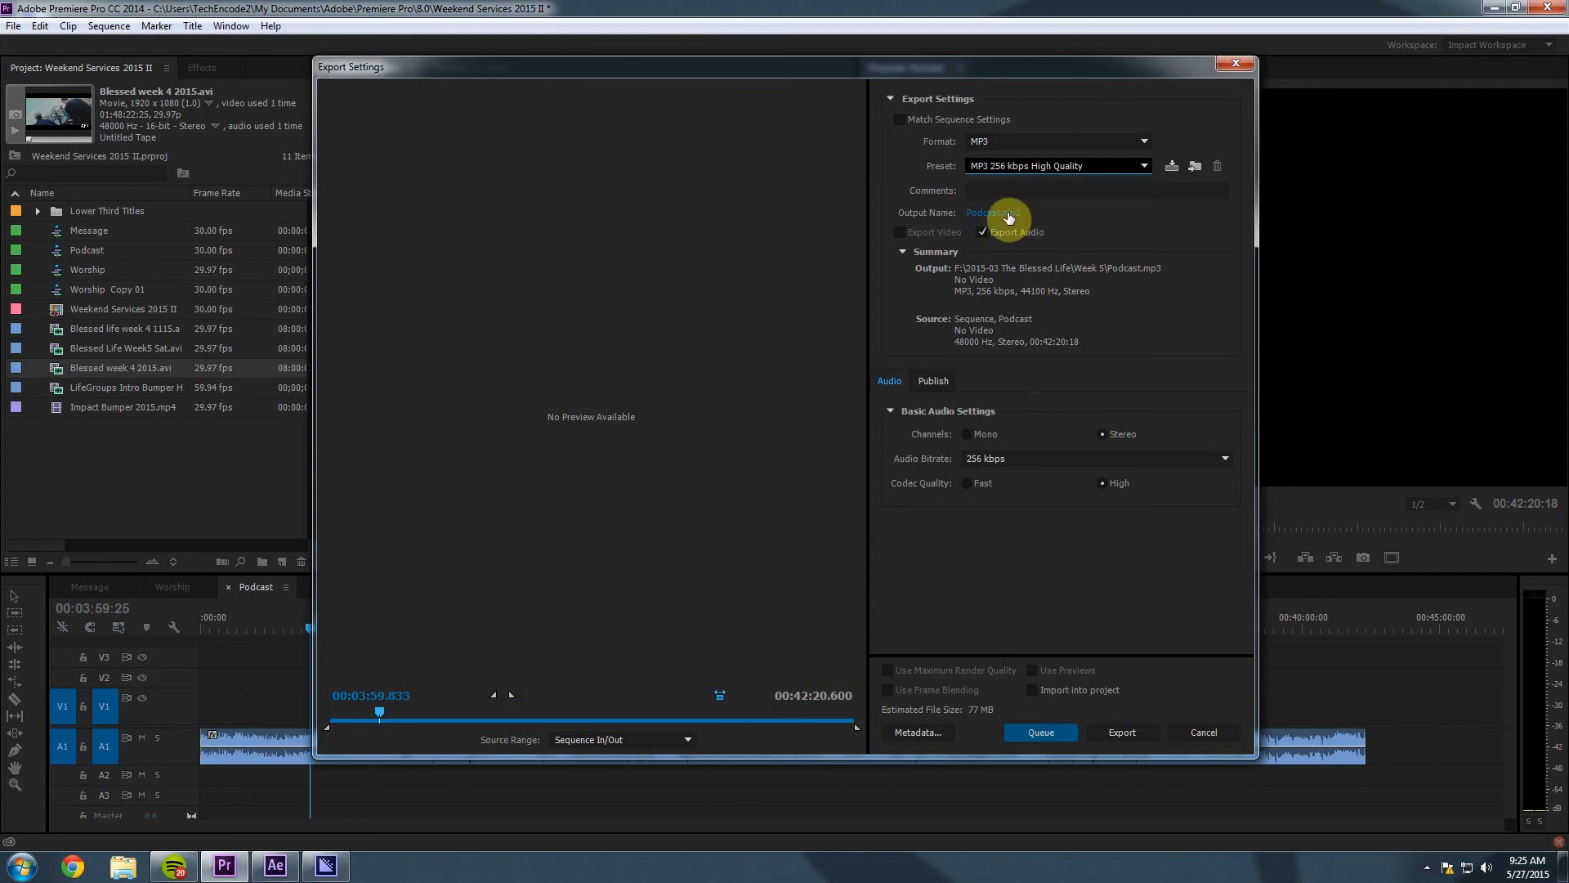
Name the output 'The Blessed Life Week 5 Podcast.mp3', save, and queue it.
left_click(1007, 212)
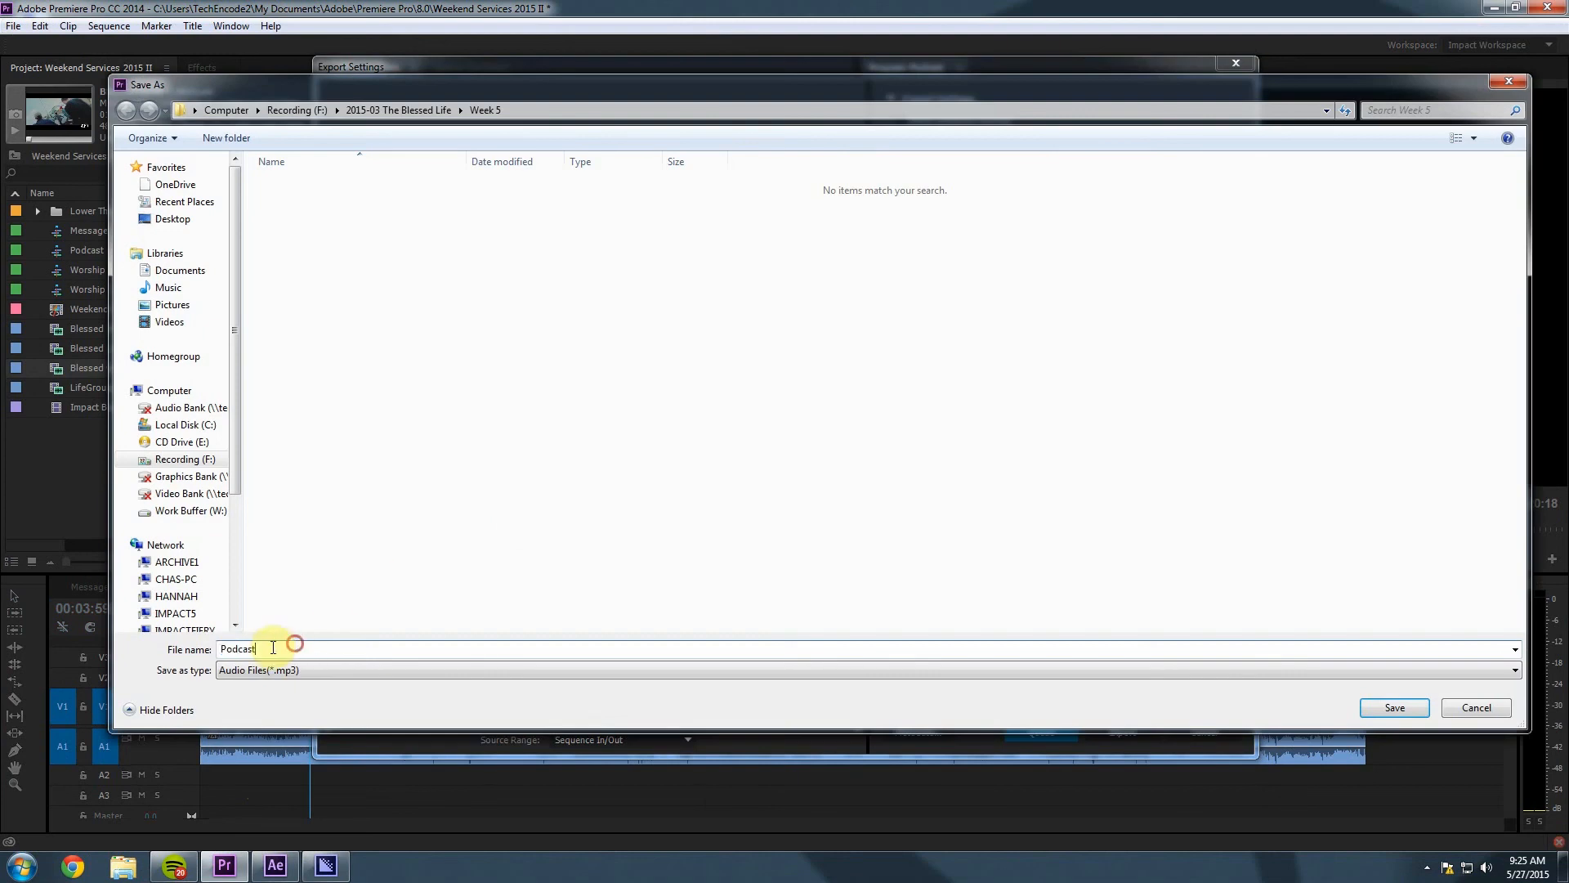
left_click_drag(280, 641, 218, 648)
key("BackSpace")
type("The Blessed Life Week 5 Podcast")
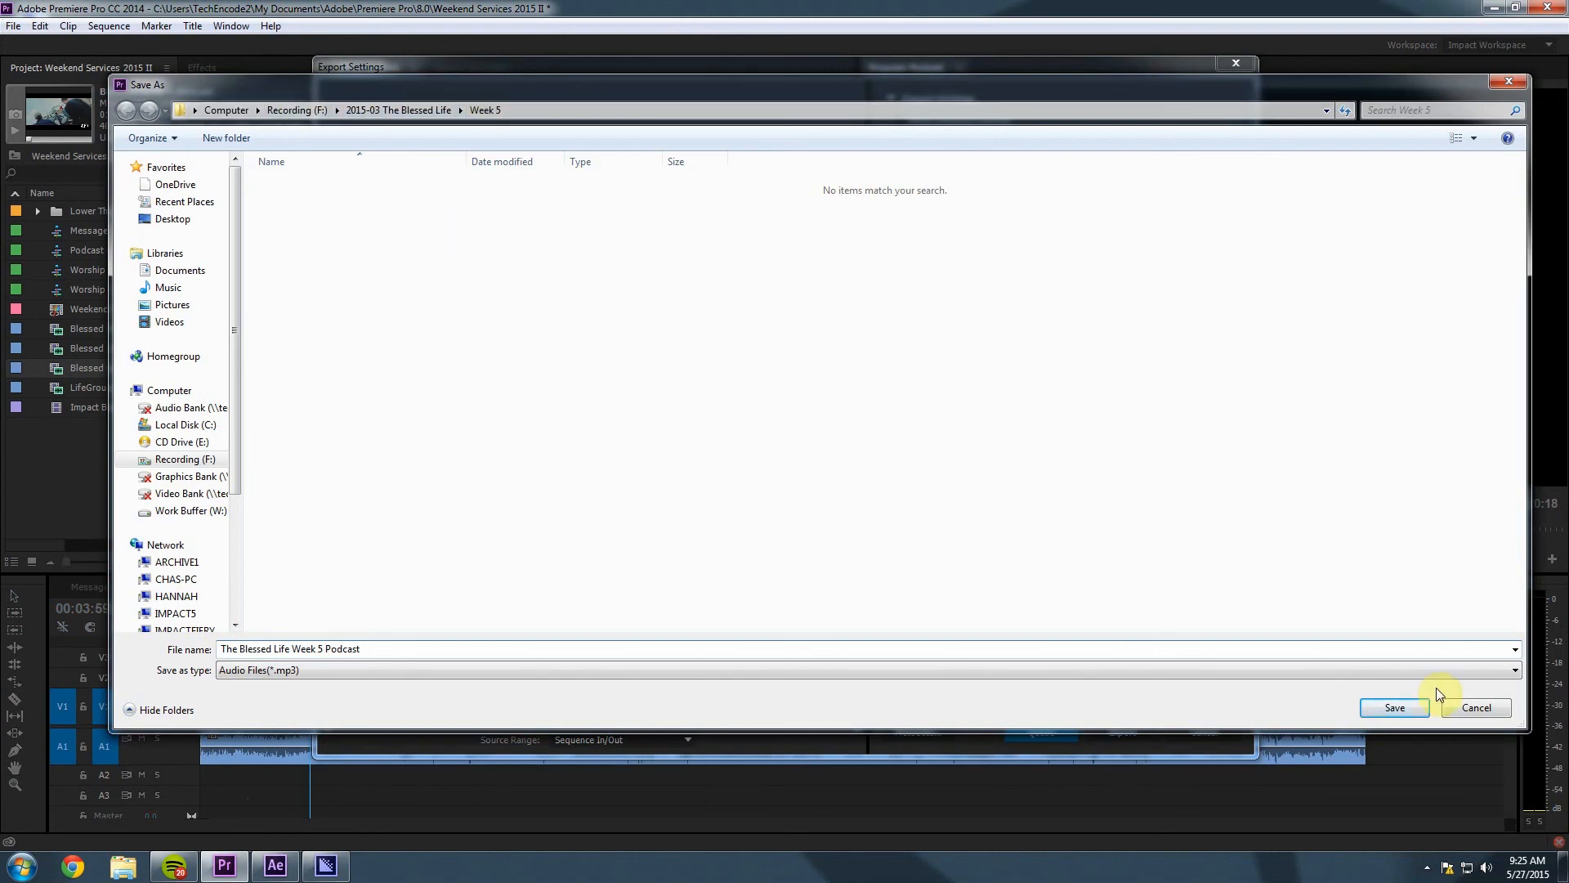
left_click(1401, 706)
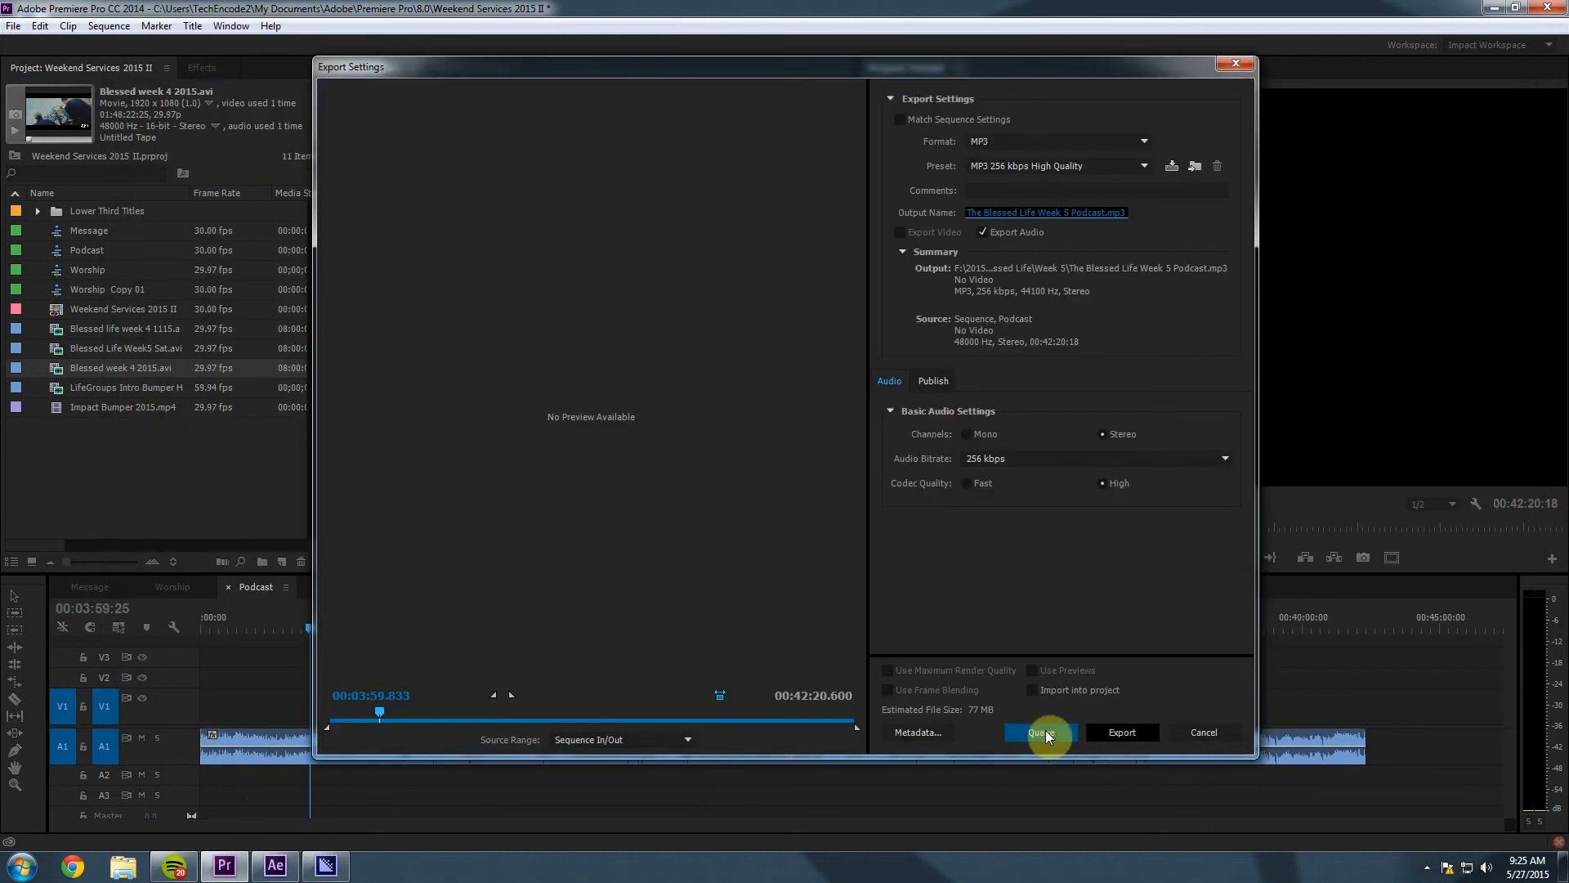
left_click(1042, 732)
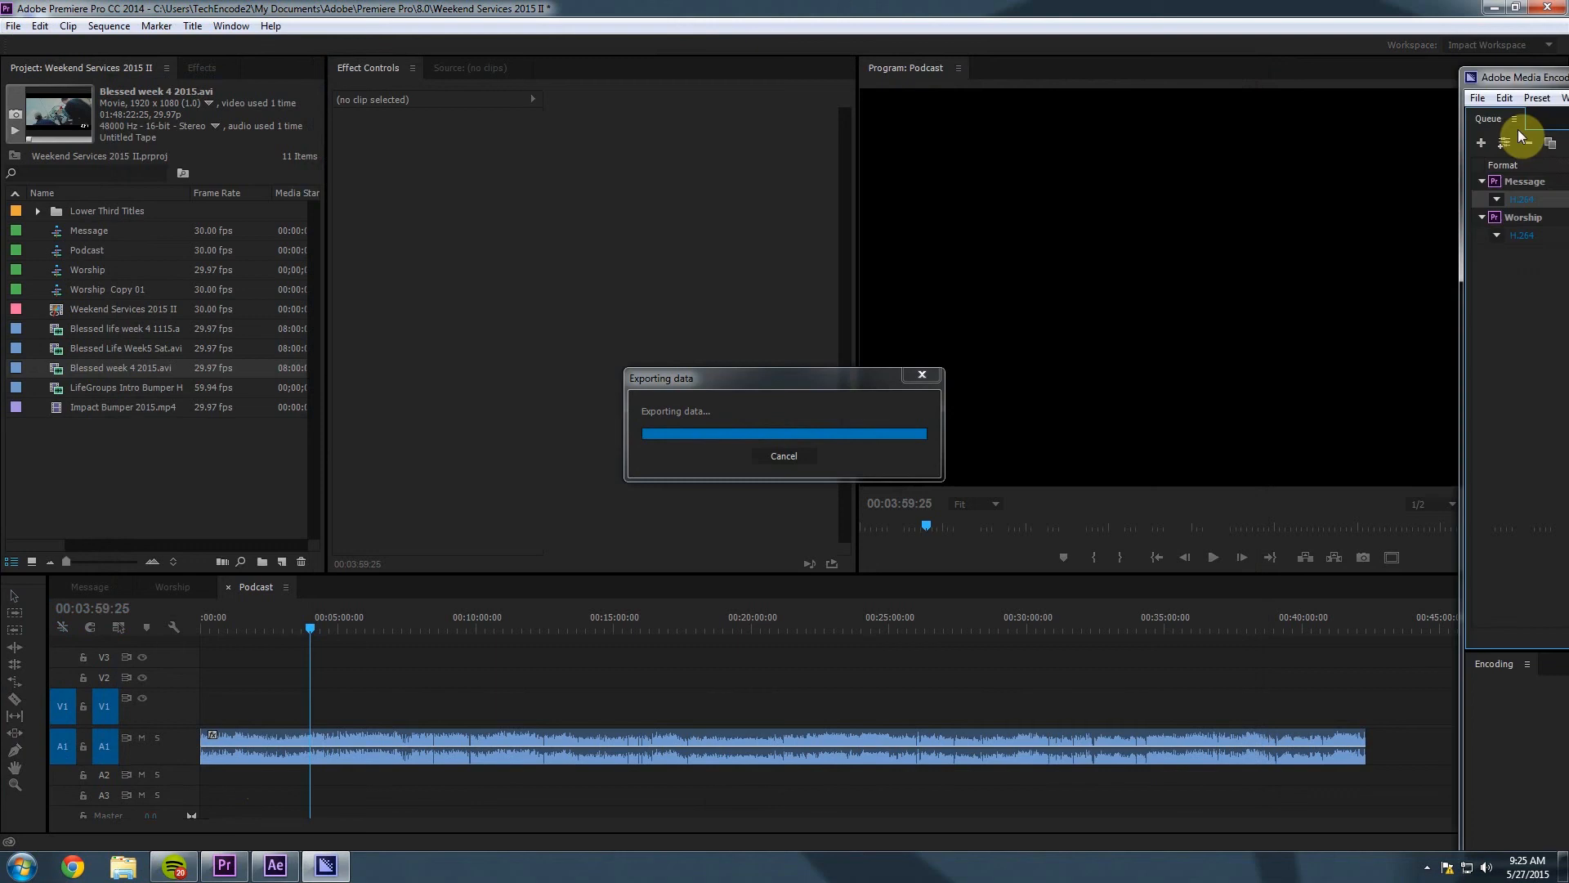
Start encoding the Message, Worship and Podcast queue, then minimize Media Encoder.
left_click_drag(1520, 77, 478, 52)
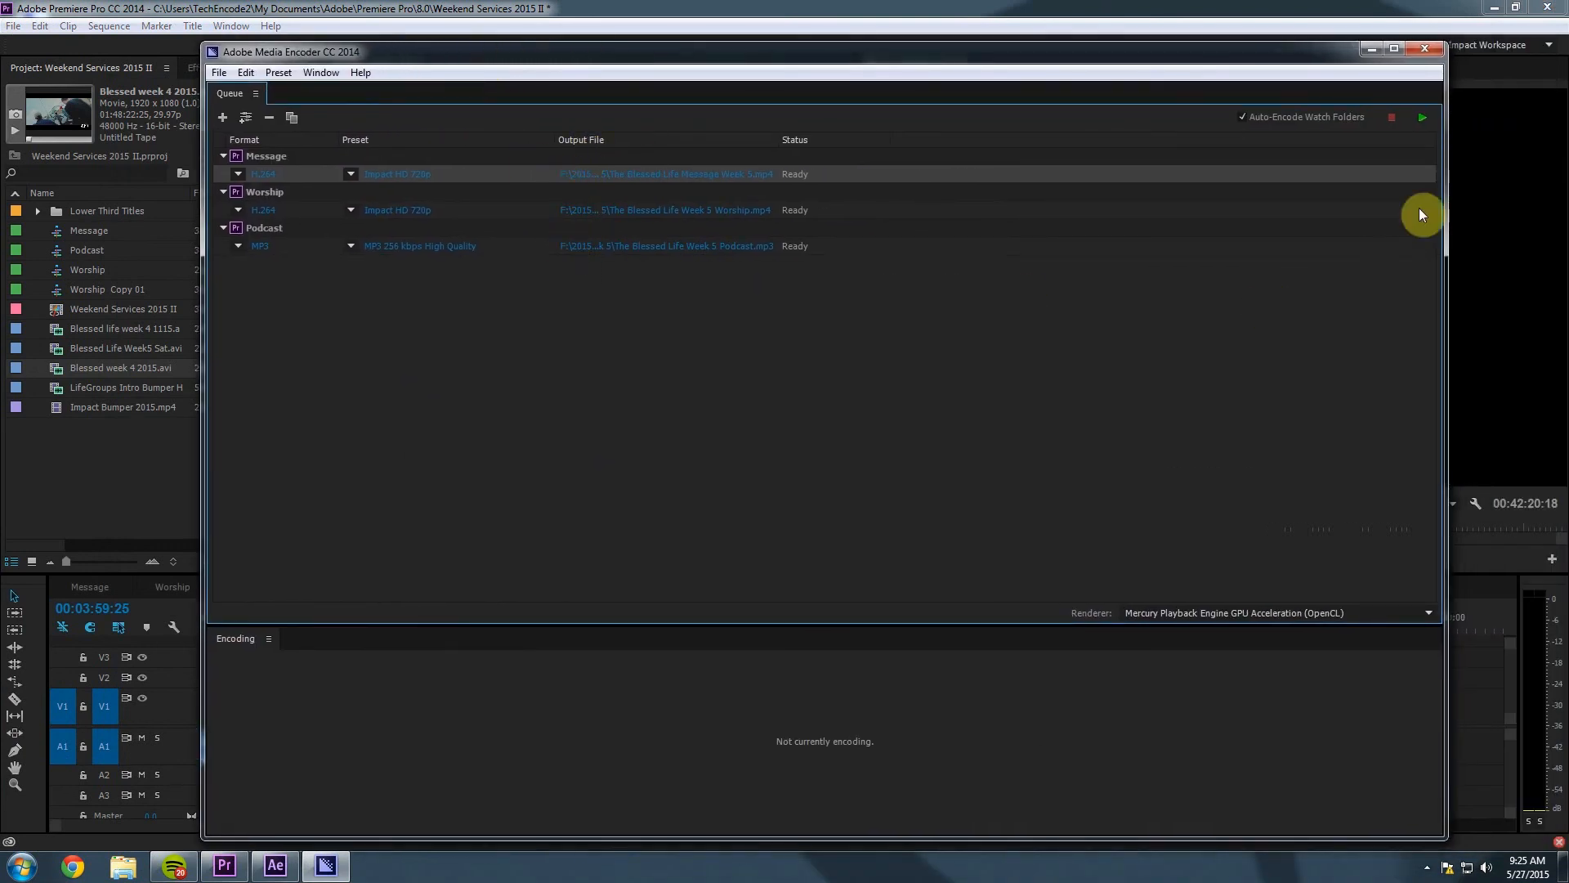
left_click(1424, 121)
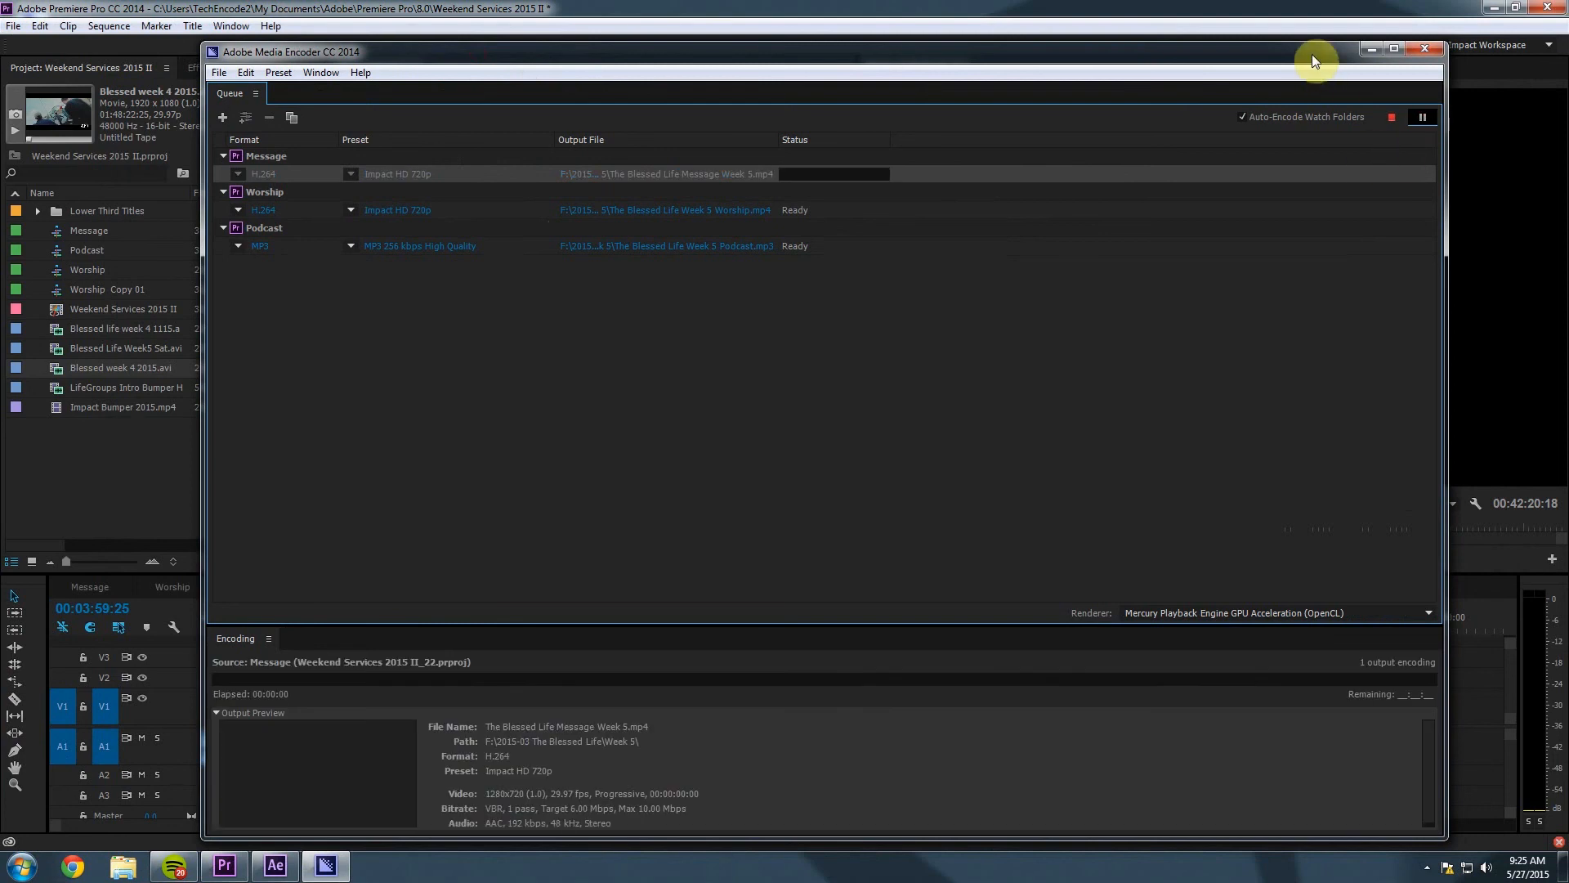
left_click_drag(1311, 54, 1312, 23)
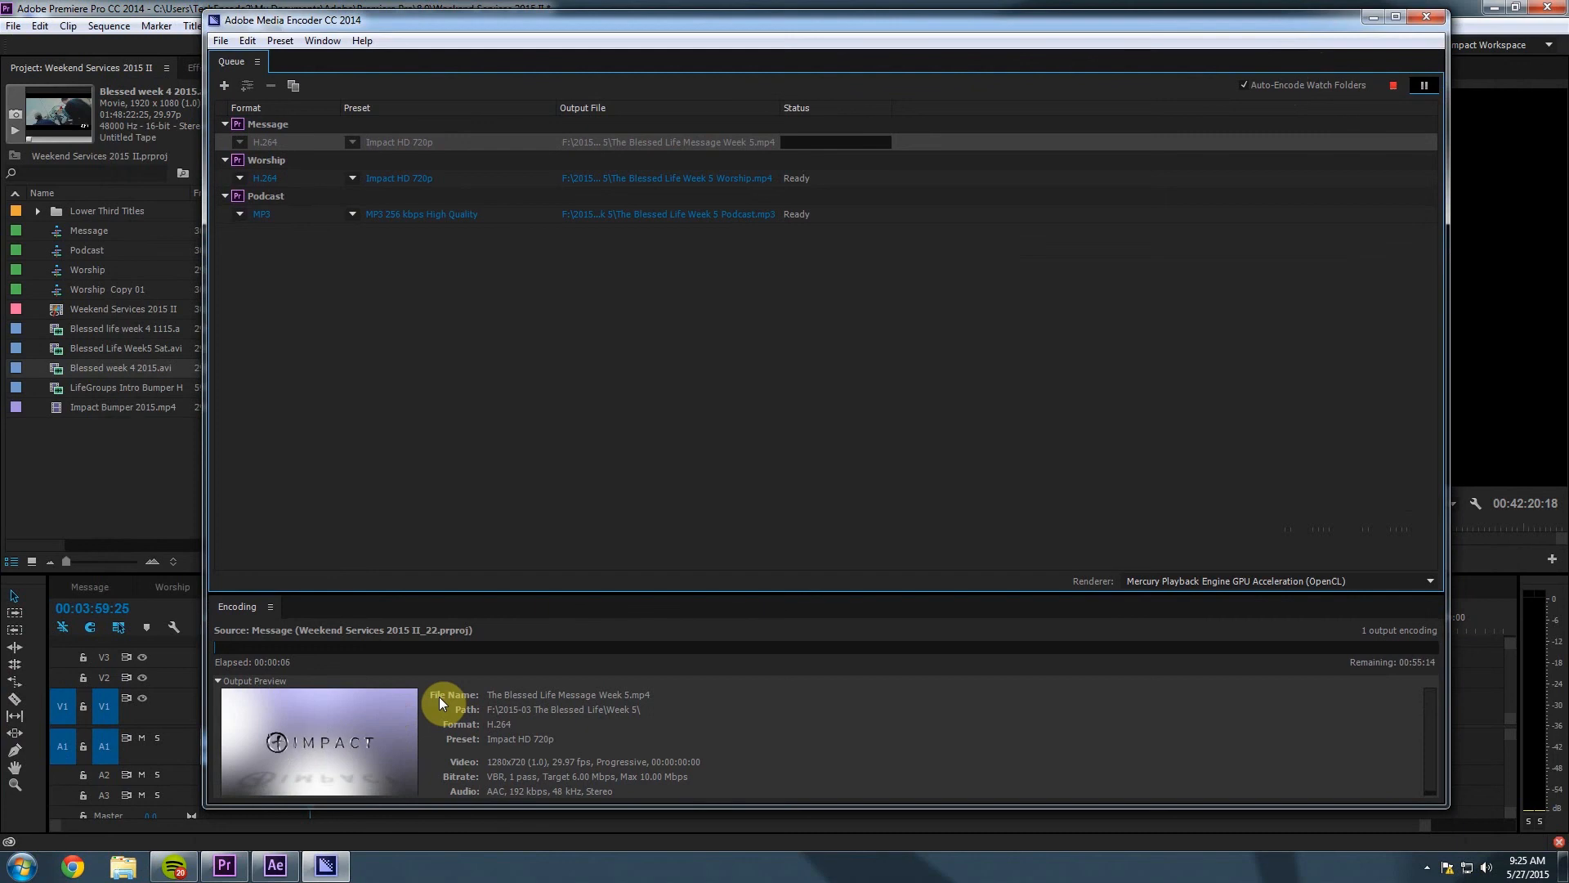
left_click(1372, 18)
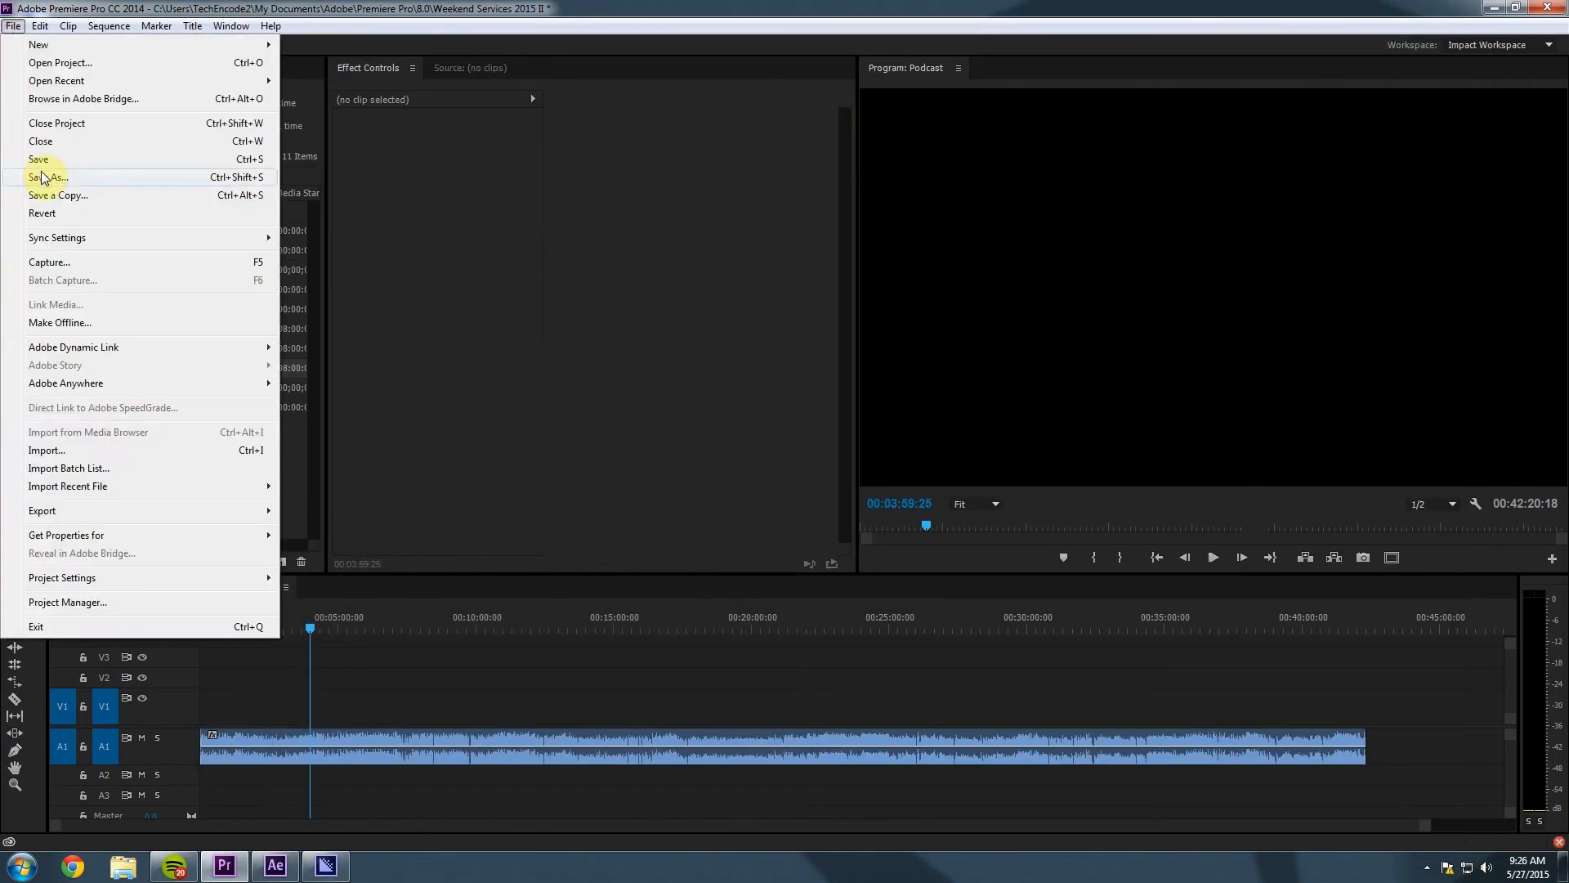
Save the Premiere Pro project and close Premiere Pro.
left_click(41, 159)
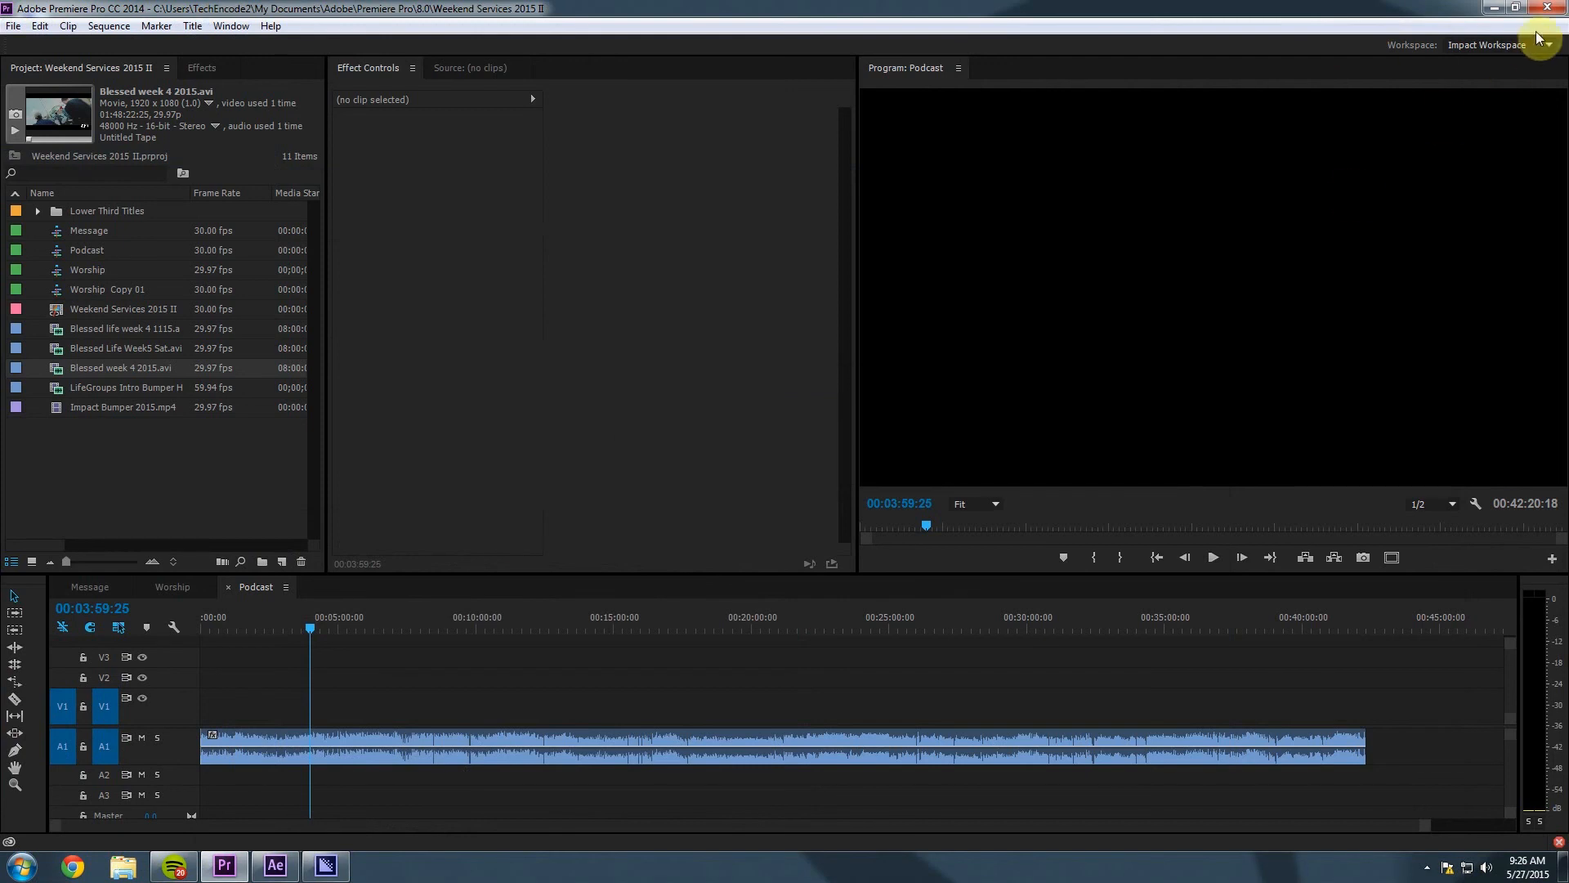
left_click(1547, 13)
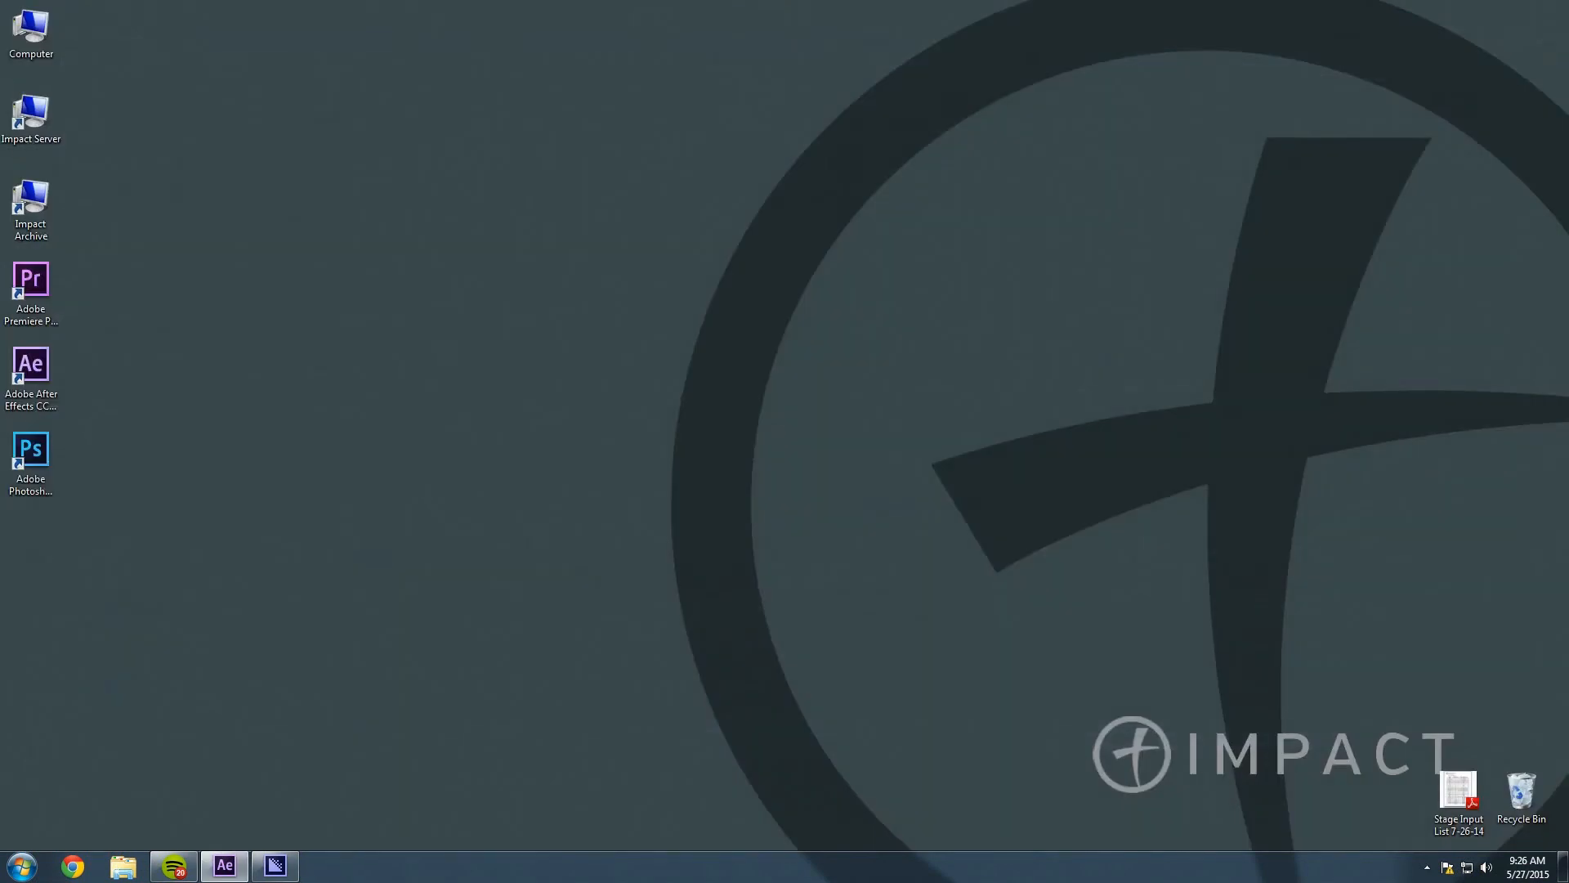
left_click(790, 96)
Save and close the After Effects lower-thirds project, then restore Media Encoder to check encoding.
left_click_drag(790, 96, 491, 11)
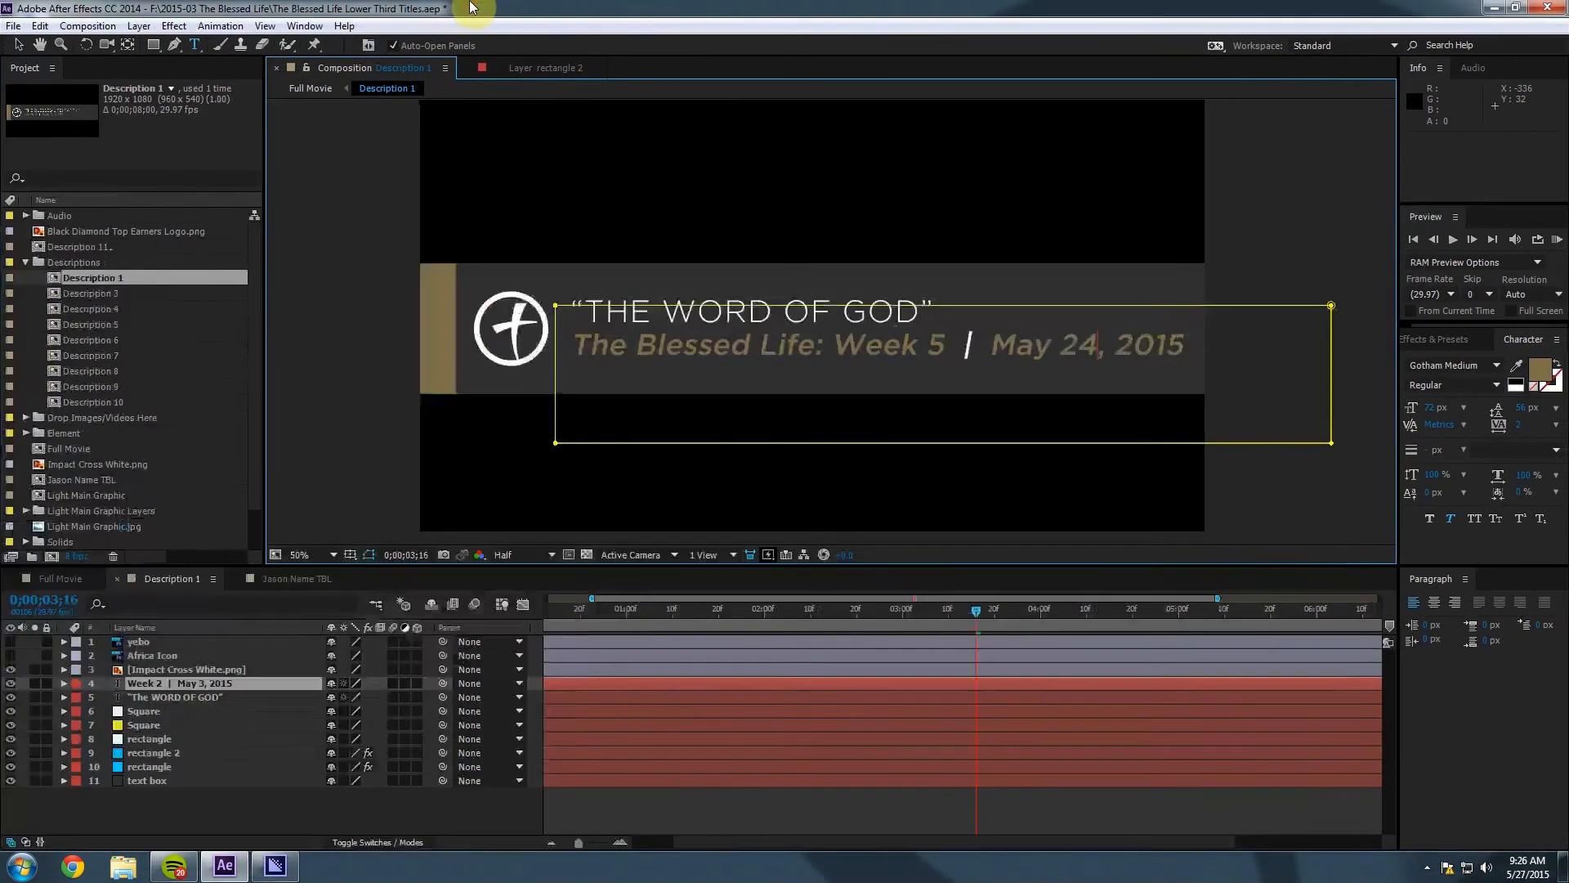
left_click(13, 26)
left_click(33, 159)
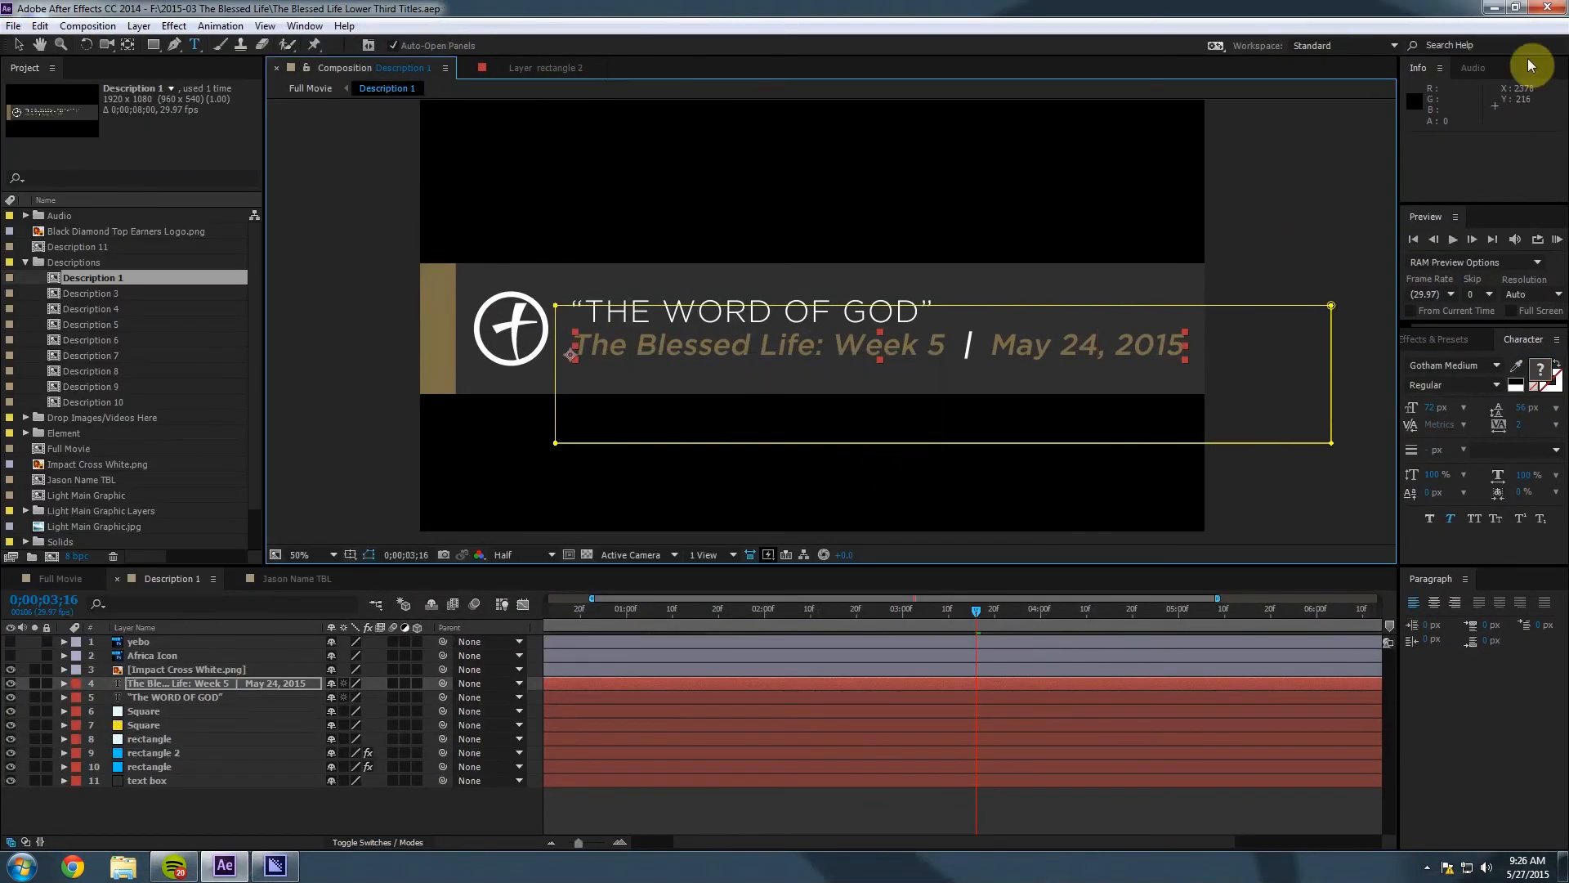
left_click(1548, 10)
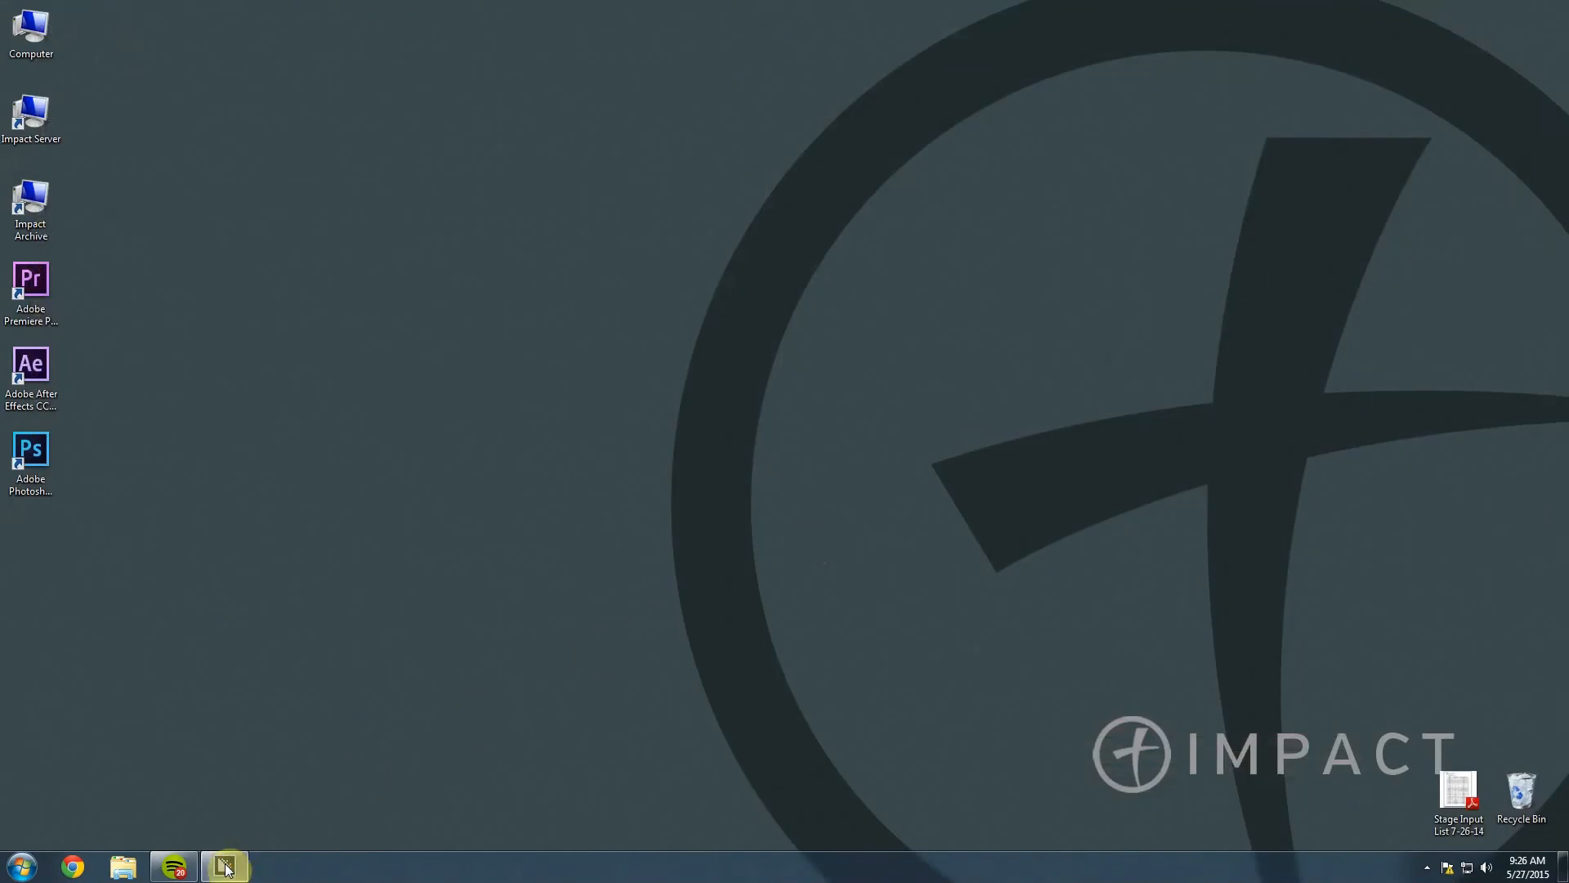
left_click(224, 866)
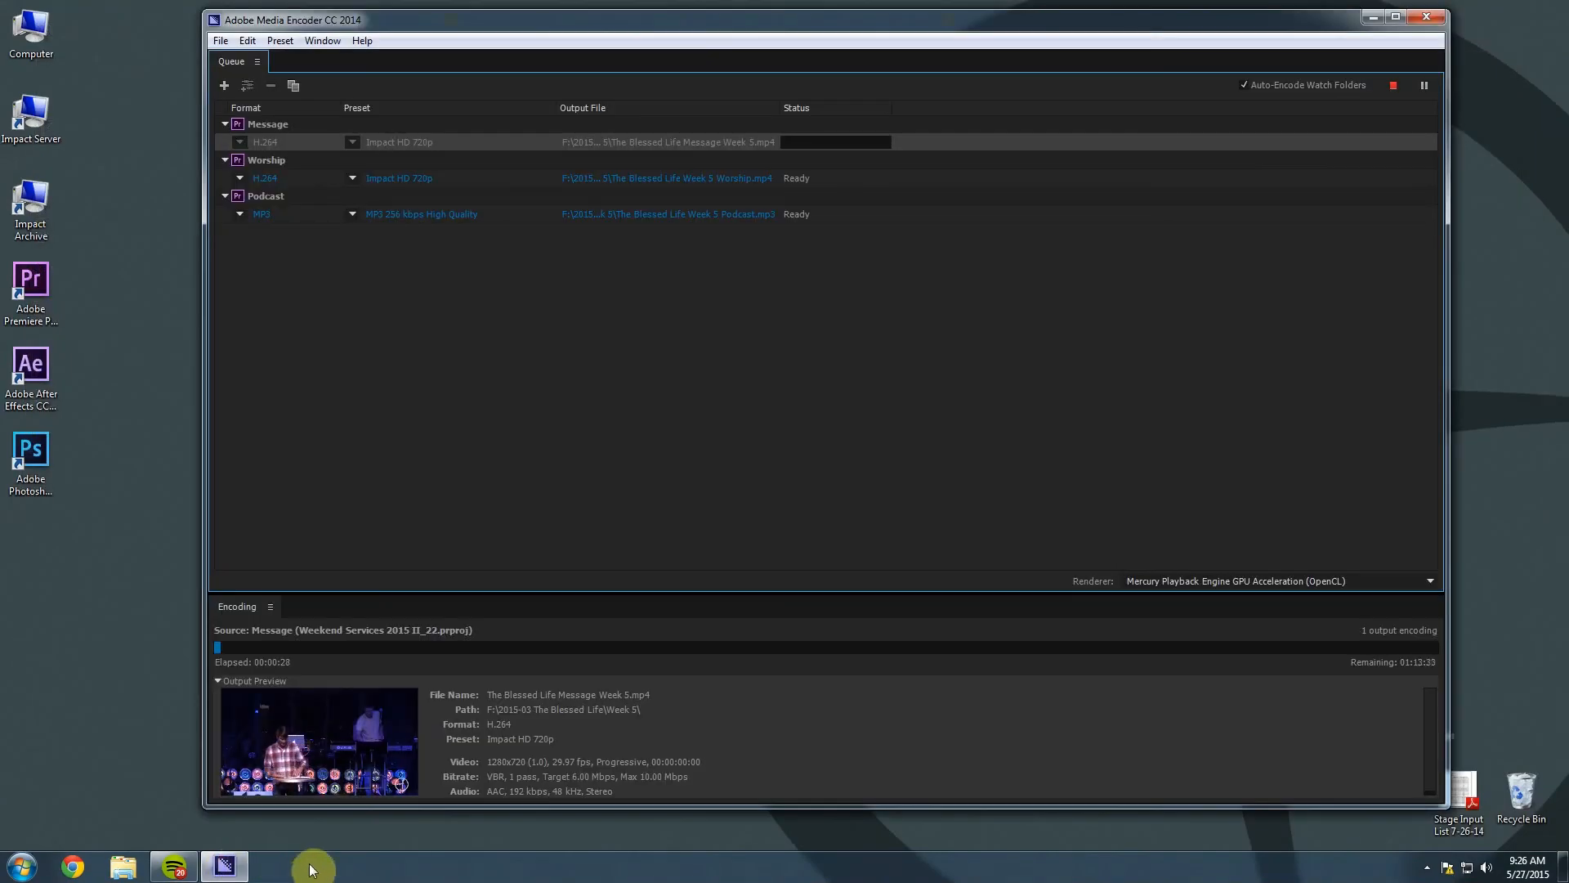